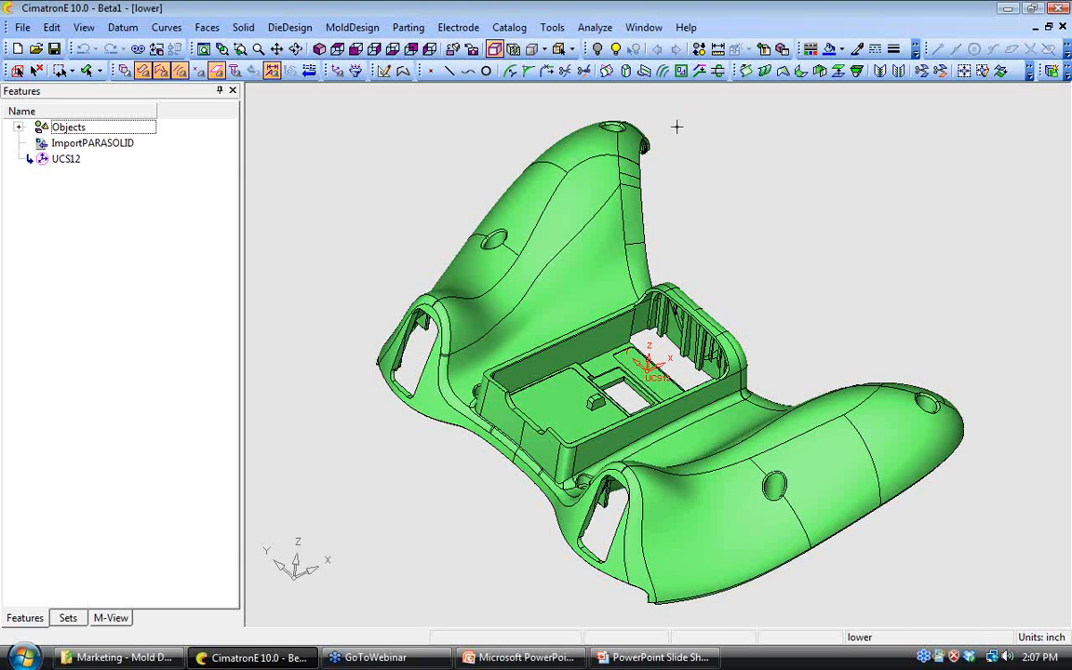
Step: Diagnose the controller housing with Entity Information and highlight its open edges
left_click_drag(684, 223, 685, 210, "ctrl")
left_click(593, 27)
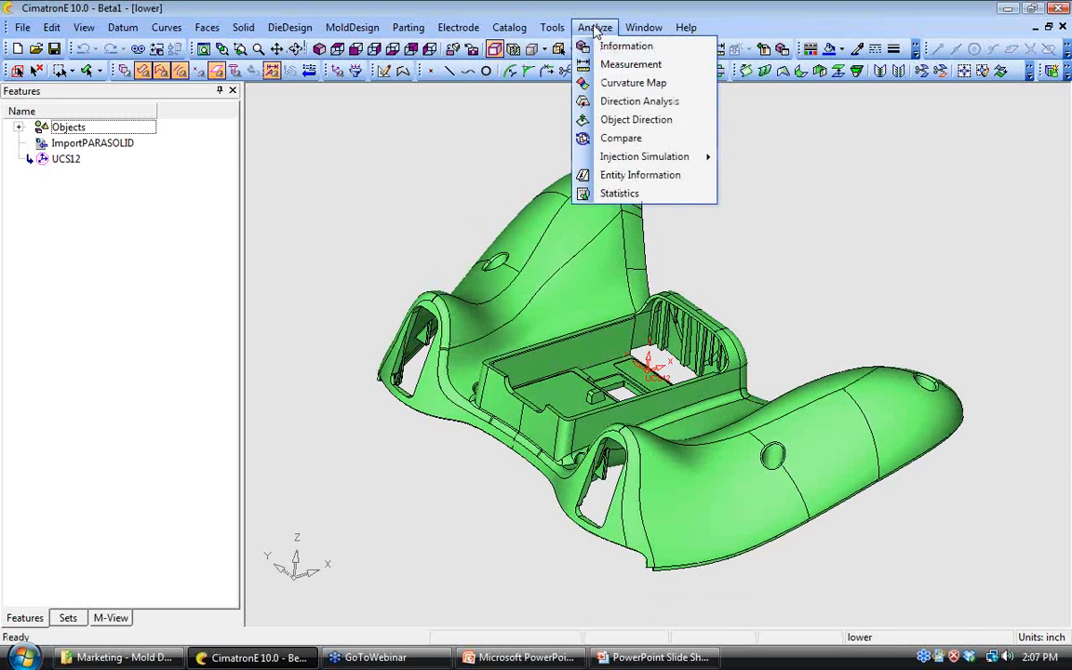
left_click(622, 163)
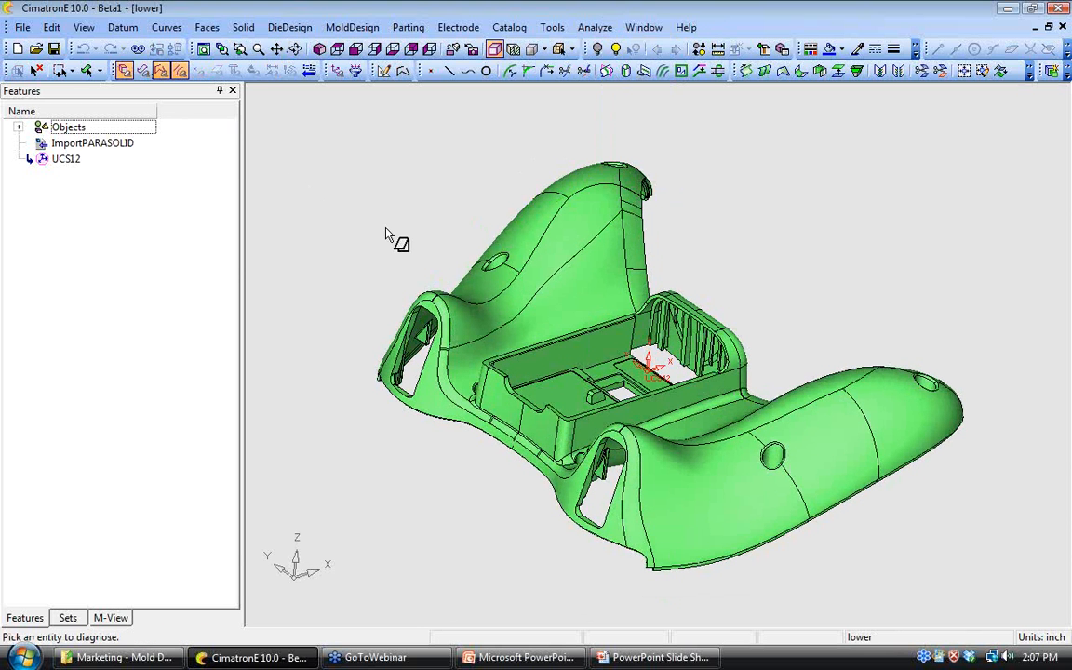
left_click(486, 317)
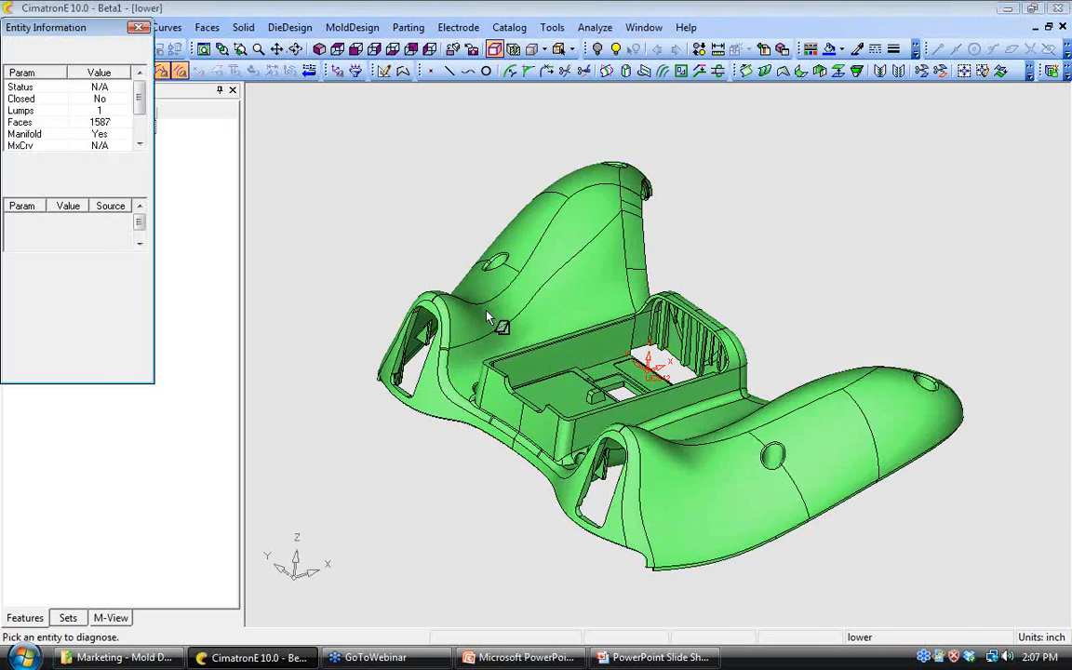
left_click_drag(546, 369, 400, 199, "ctrl")
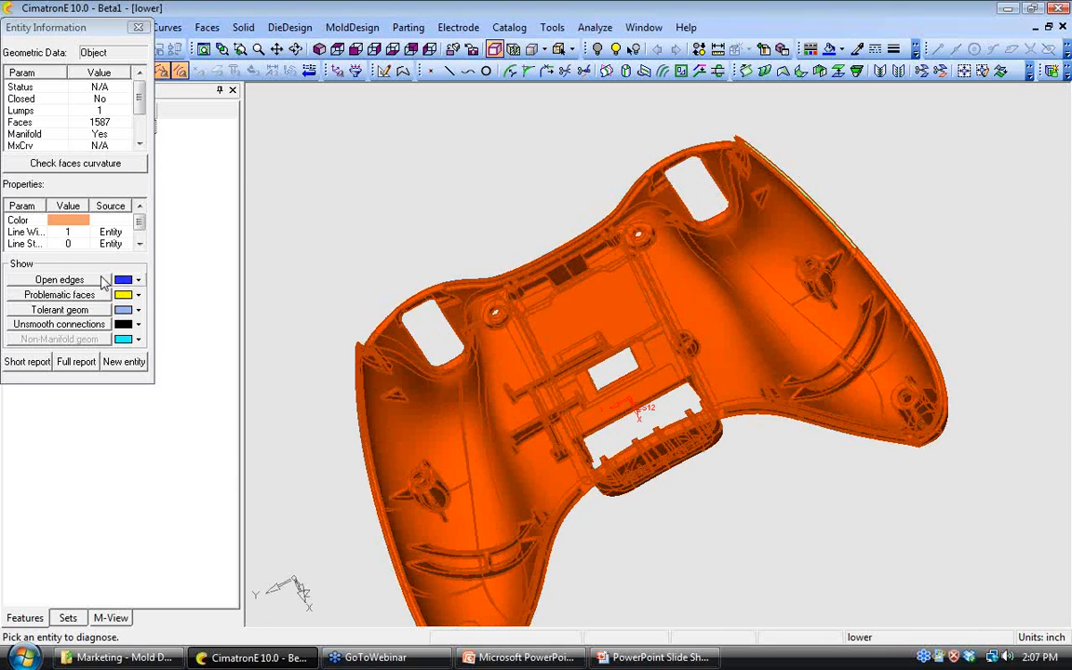
left_click(59, 279)
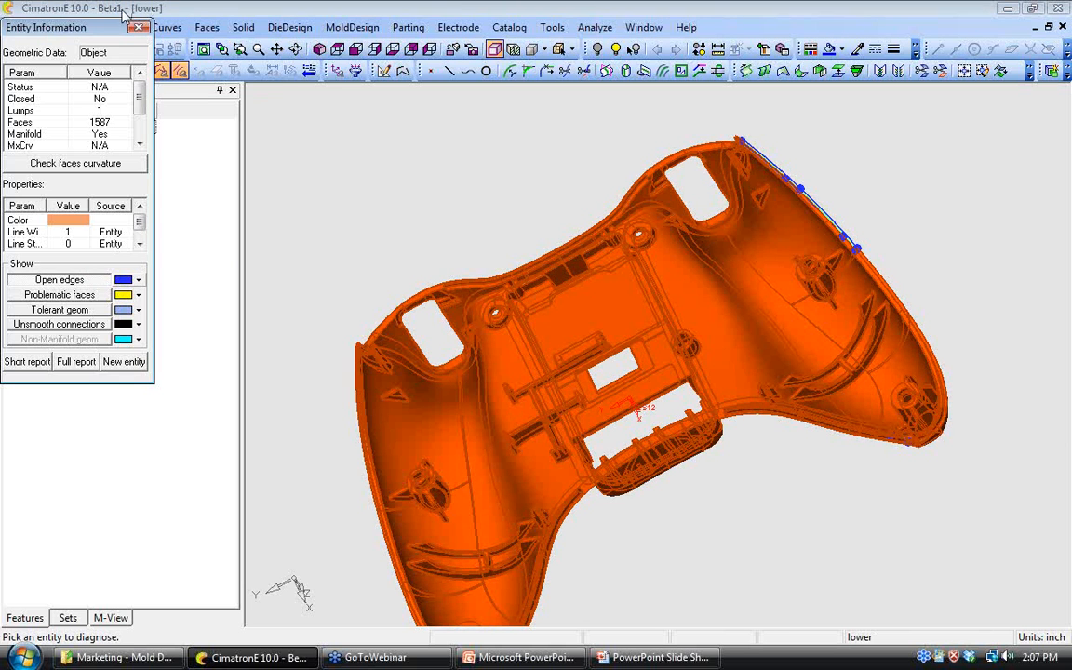
left_click(139, 27)
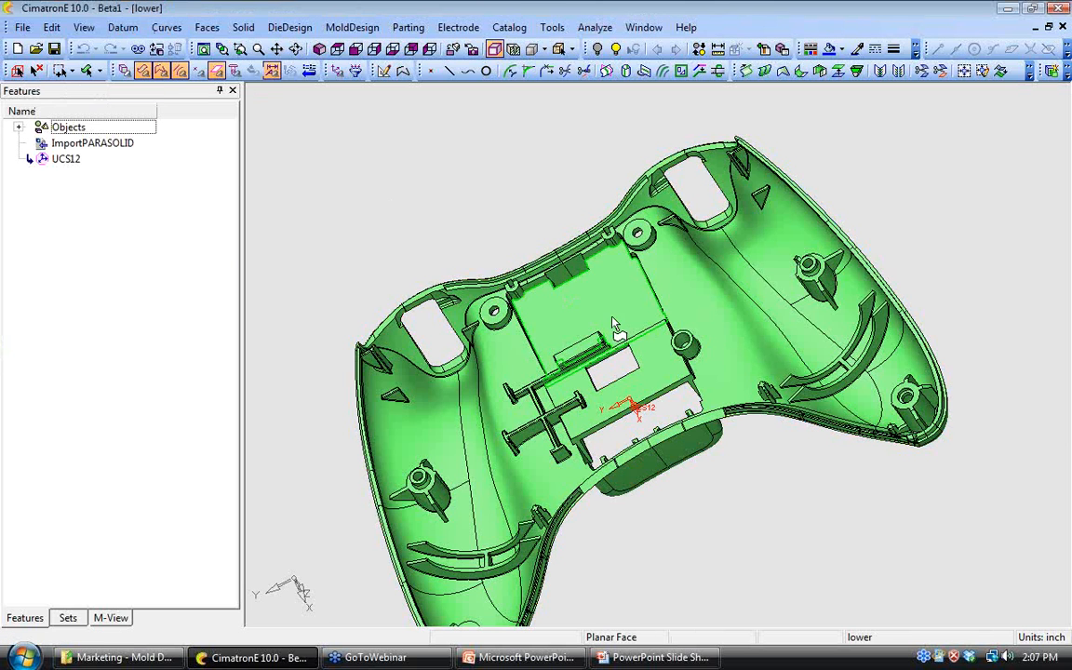
Step: Measure the volume, mass, bounding box and projected area of all objects in the controller part
left_click_drag(612, 319, 810, 337, "ctrl")
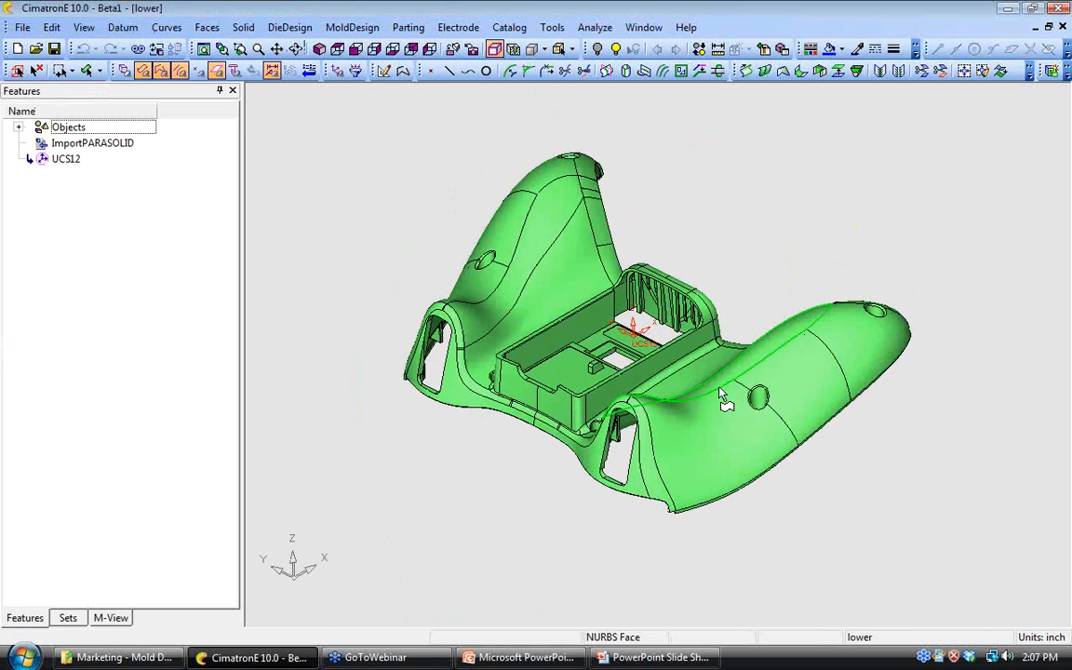
right_click_drag(734, 390, 734, 363, "ctrl")
left_click_drag(684, 269, 682, 308, "ctrl")
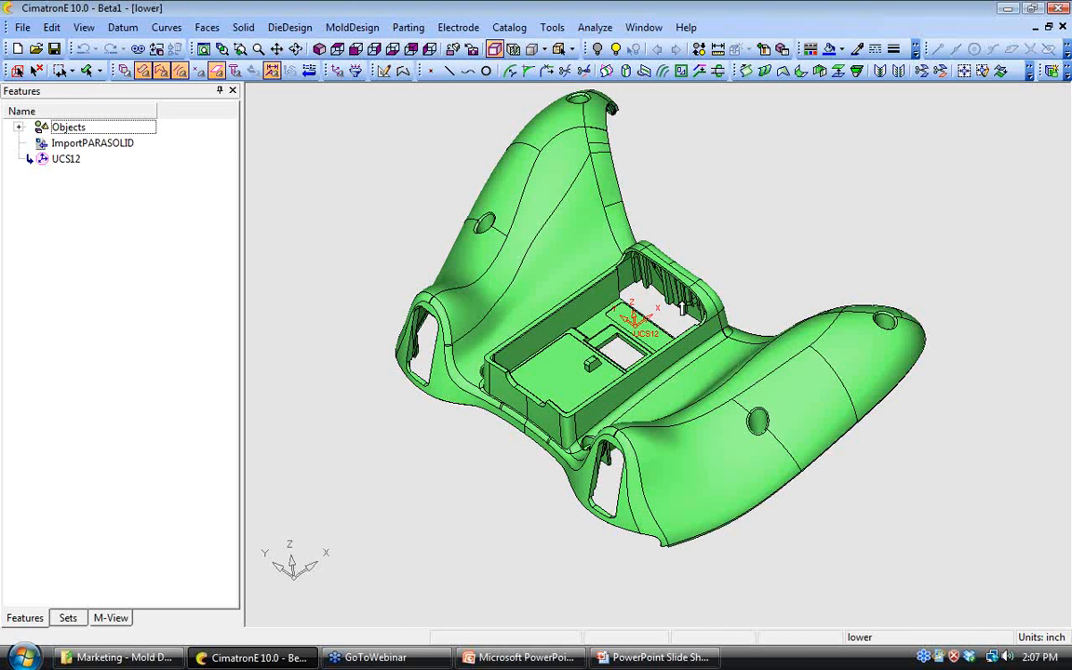
left_click_drag(590, 301, 590, 302, "ctrl")
left_click_drag(633, 238, 685, 176, "ctrl")
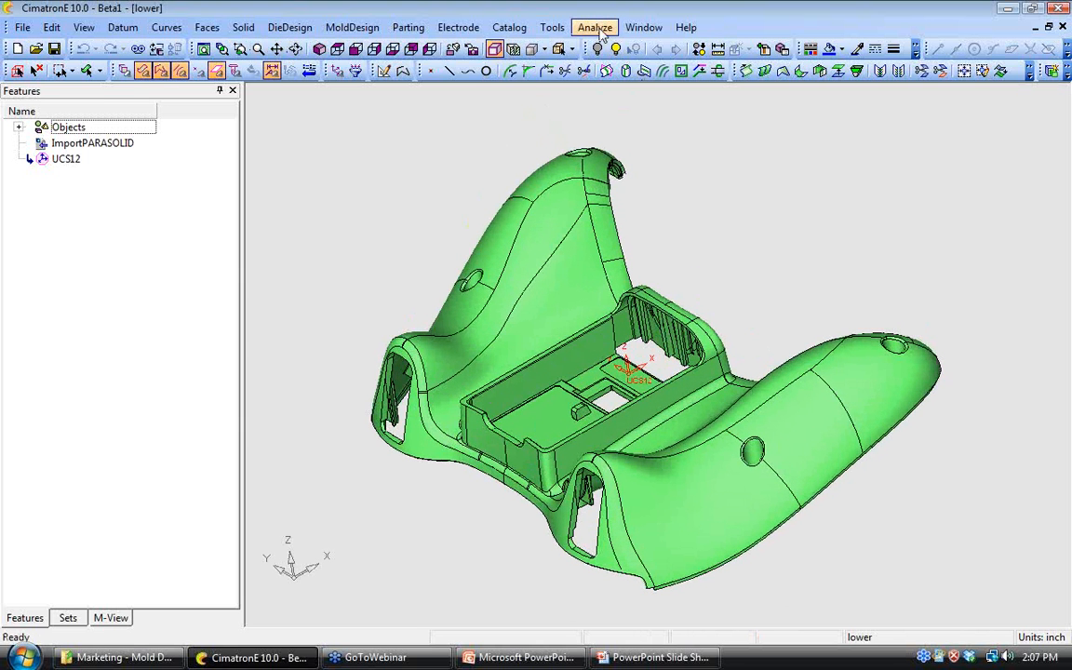
left_click(595, 27)
left_click(606, 65)
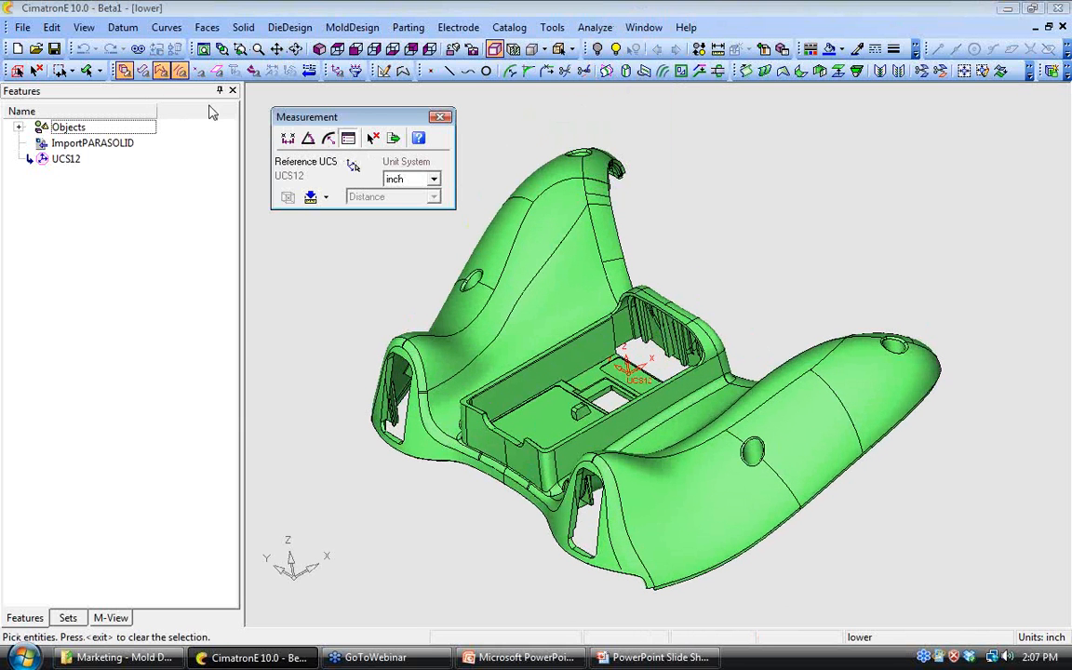
left_click(60, 70)
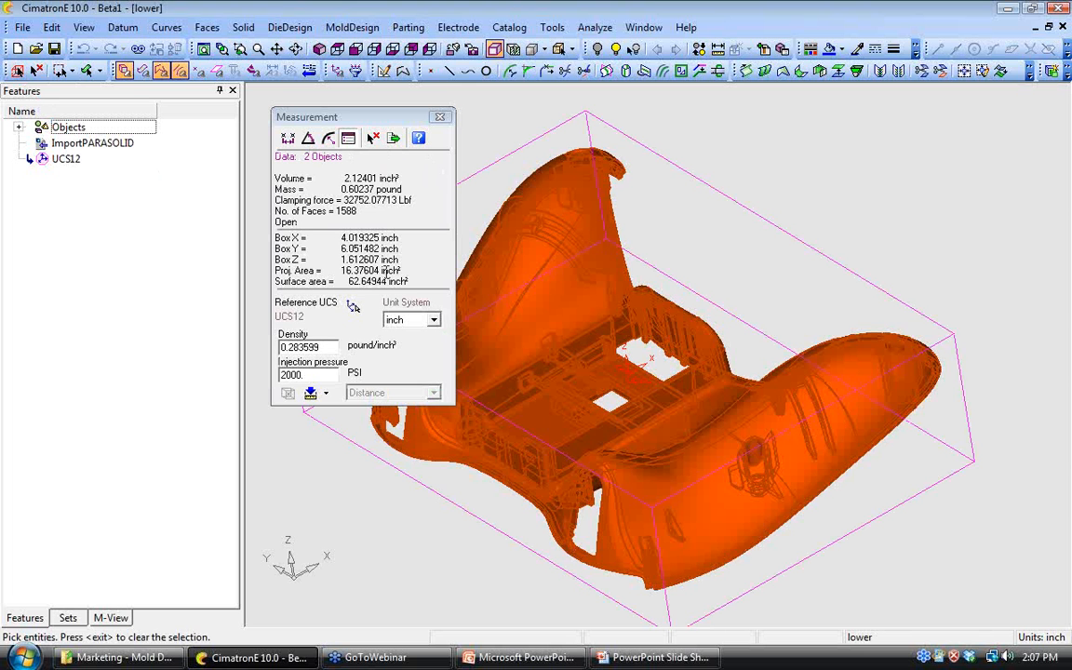
left_click(396, 271)
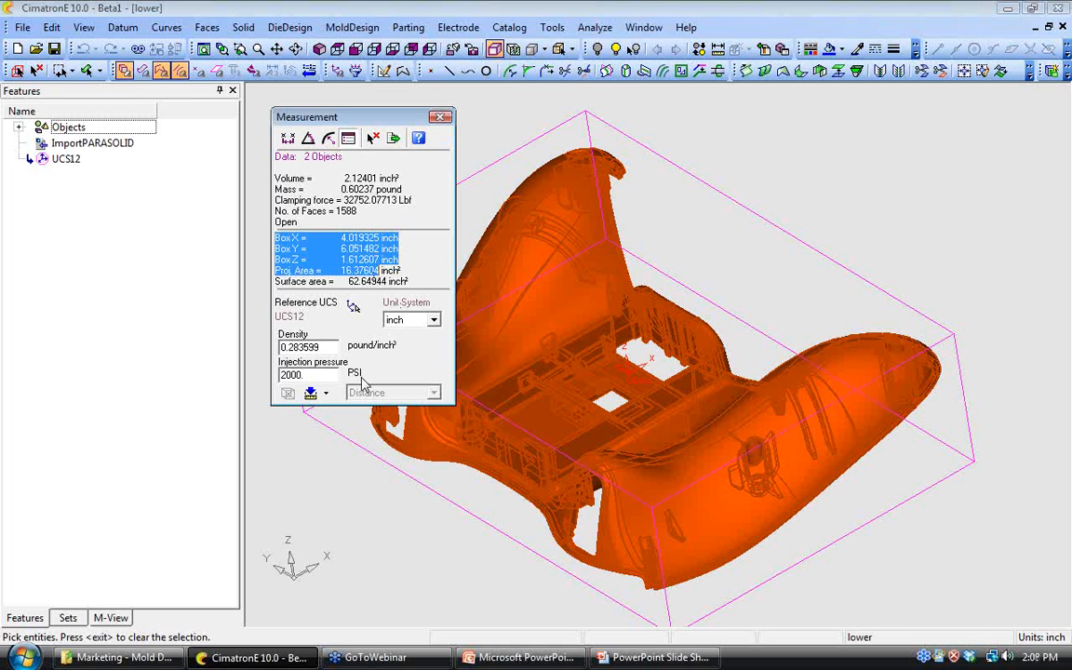
Step: Preview the measurement report for the housing and close it without saving, ending the measurement
left_click(392, 138)
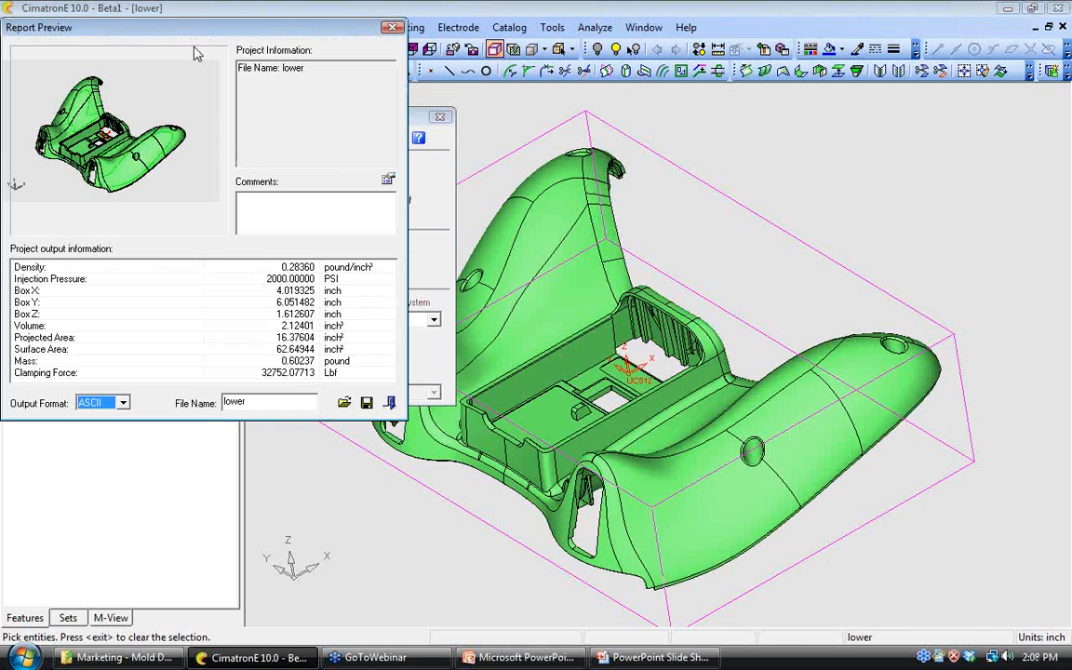
left_click_drag(203, 30, 234, 53)
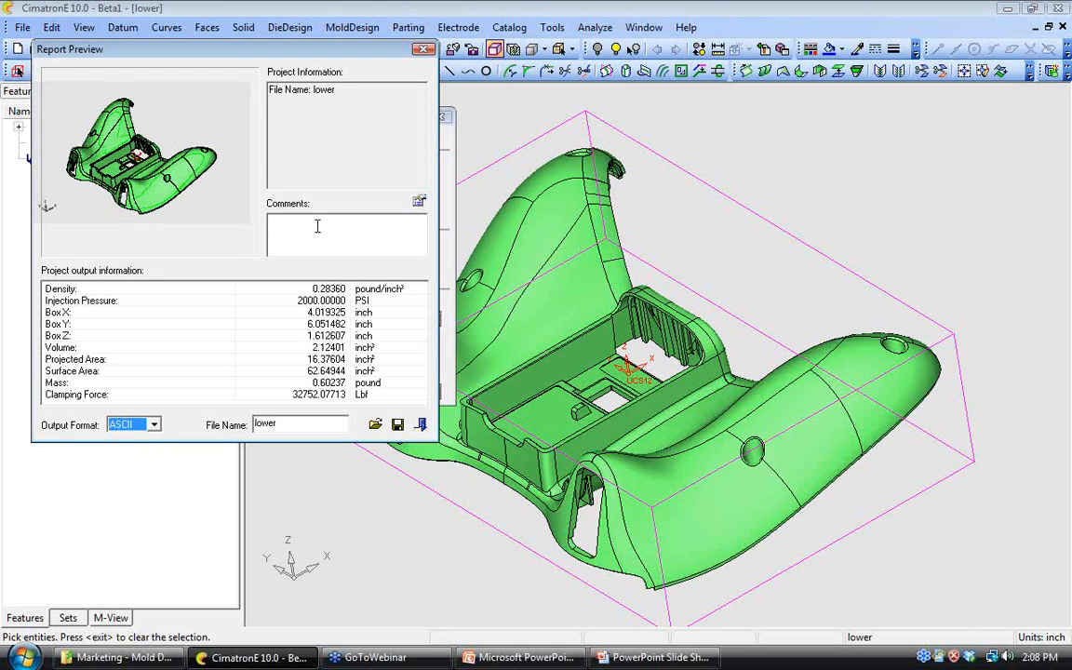
left_click(421, 425)
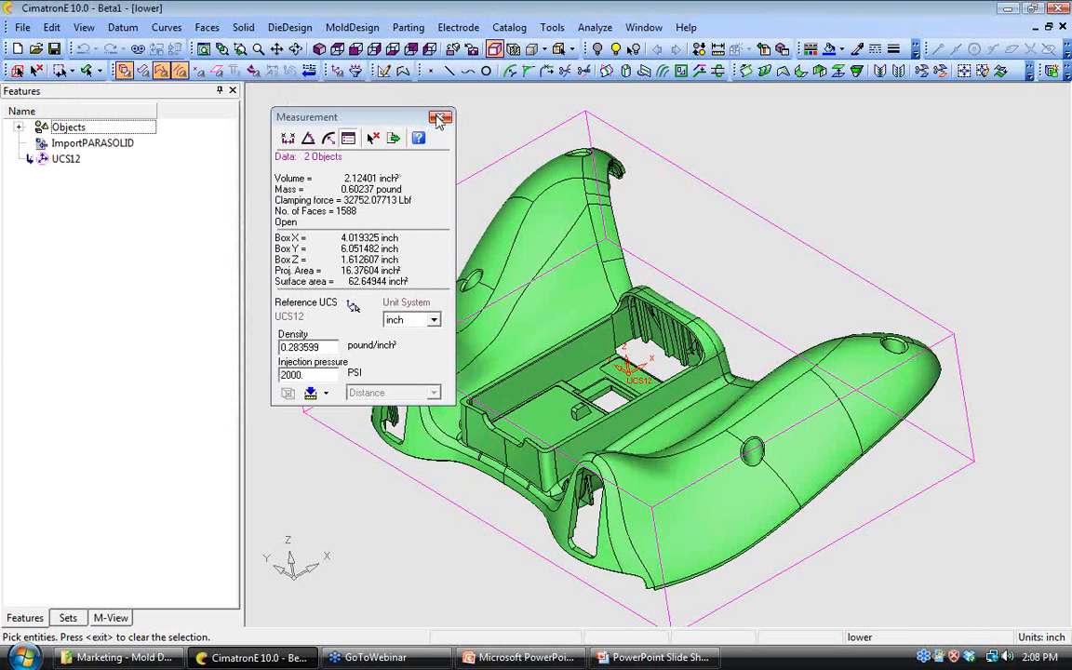
left_click(440, 120)
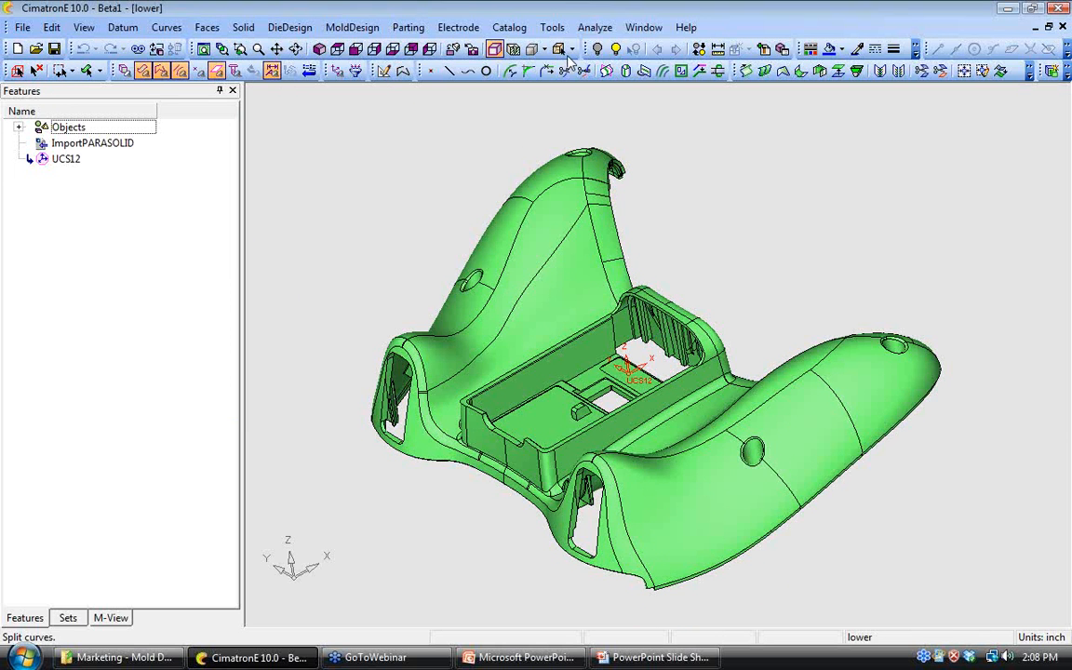
Step: Run a Direction Analysis on the whole housing and display the draft angle ranges and colours
left_click(594, 27)
left_click(607, 105)
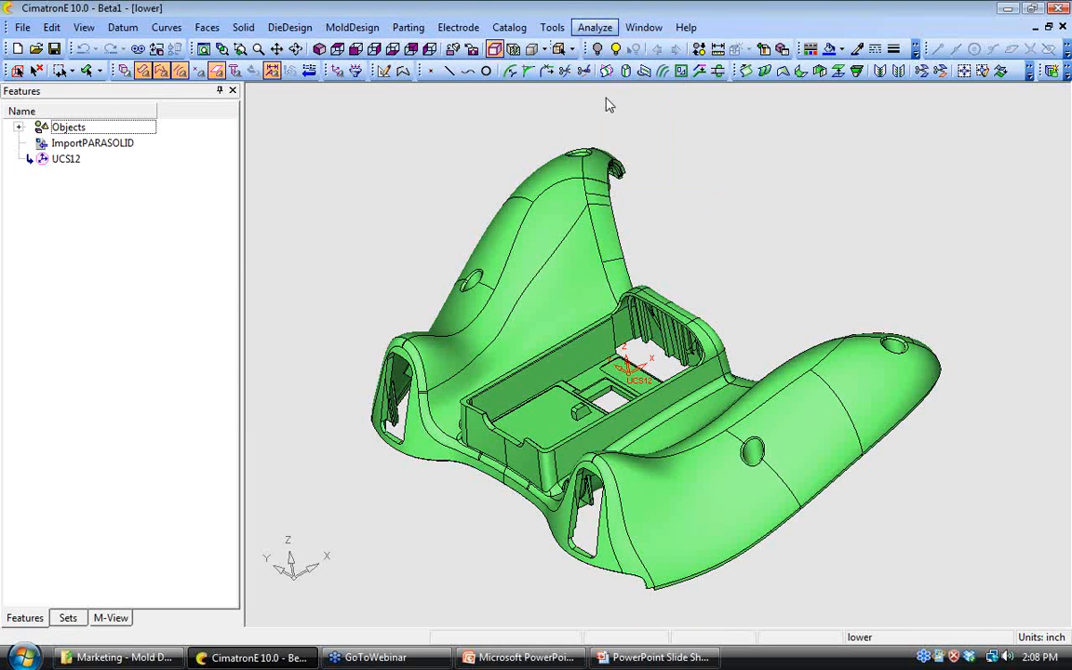
left_click(20, 73)
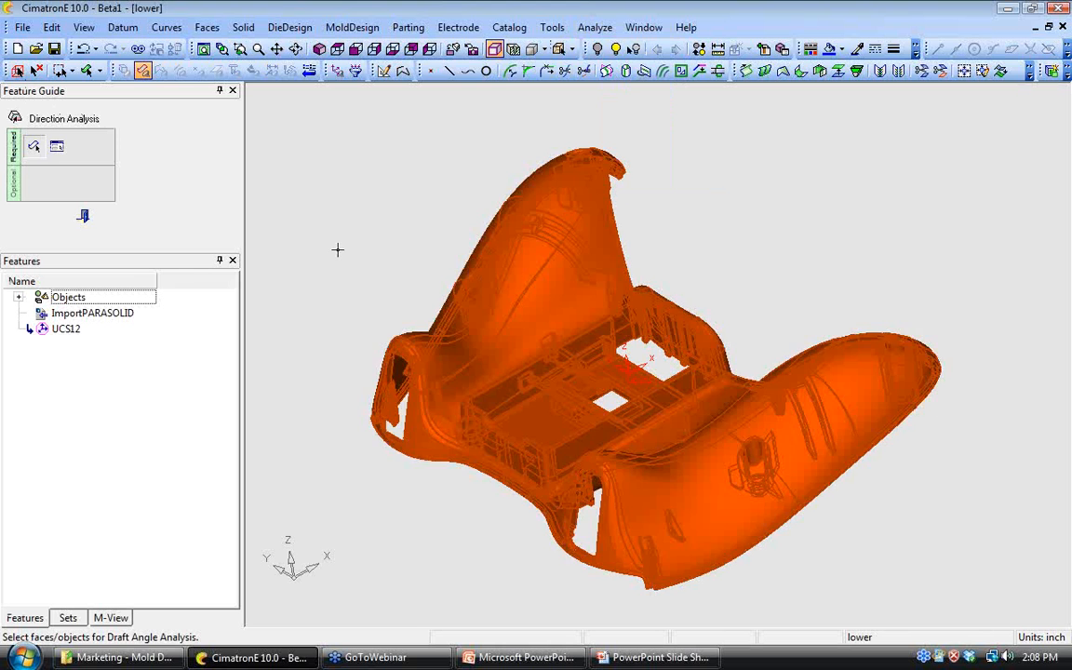
middle_click(337, 249)
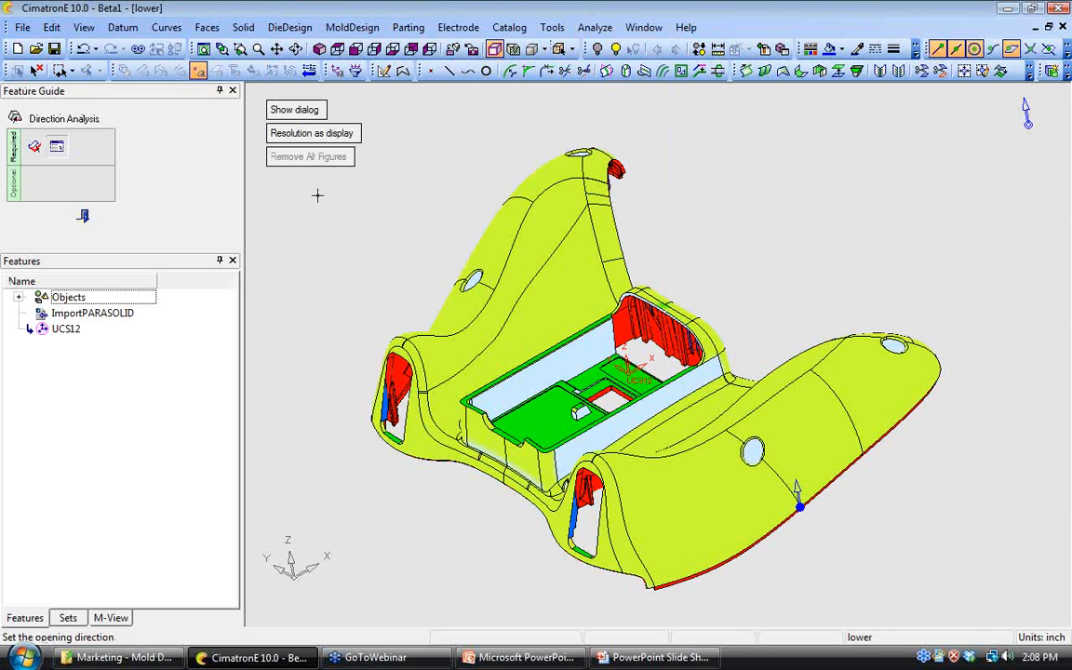
left_click_drag(366, 249, 344, 183, "ctrl")
left_click(295, 115)
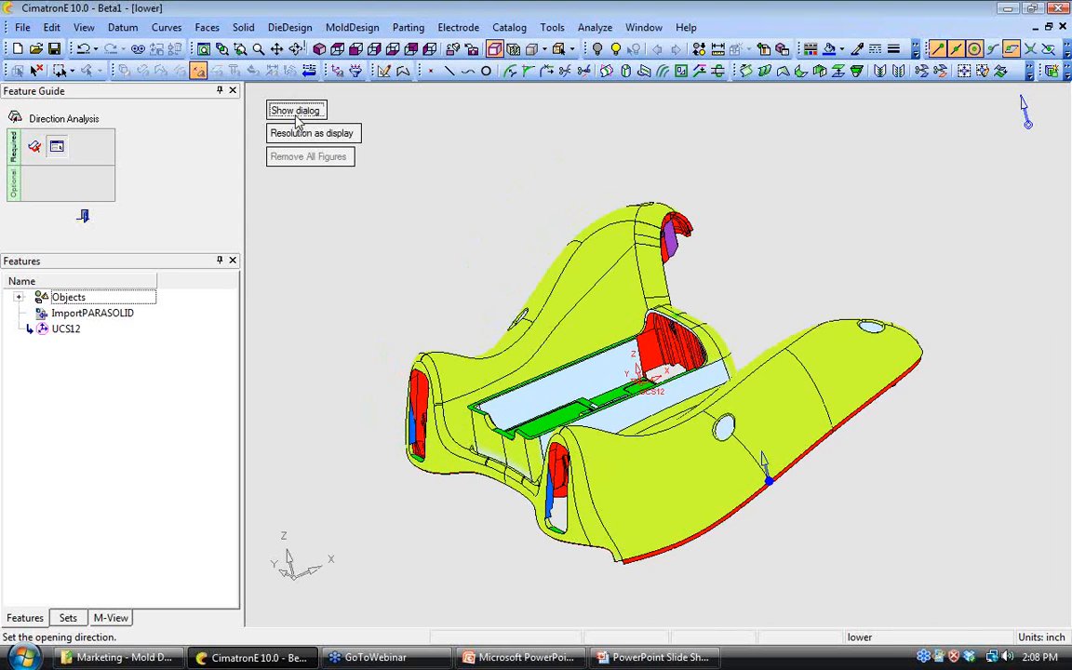
left_click_drag(142, 48, 176, 113)
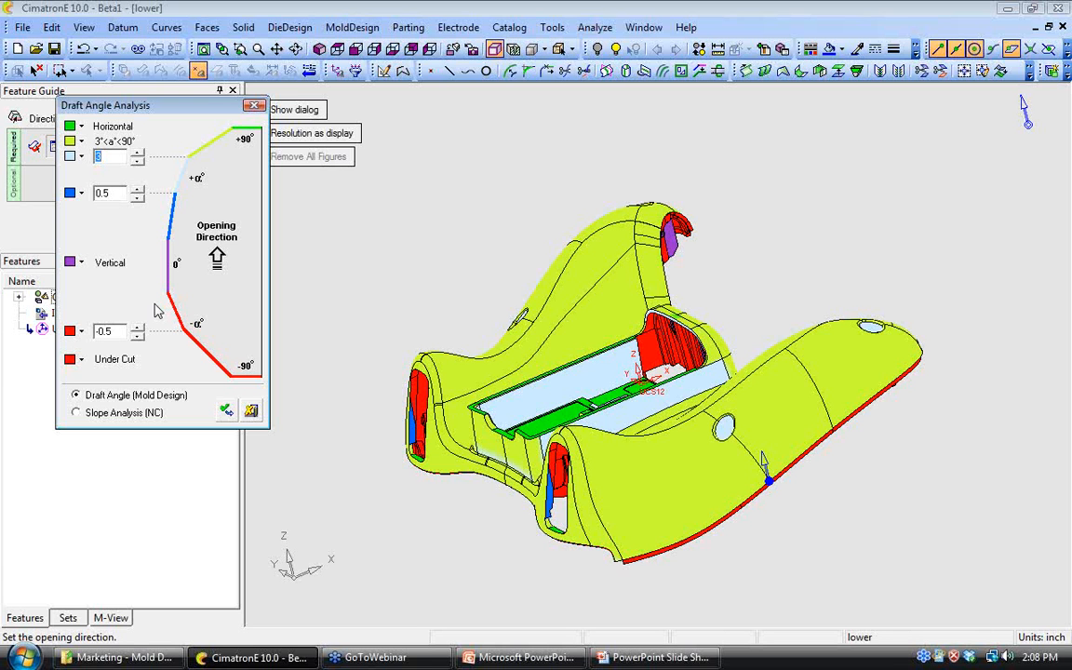
Step: Reverse the opening direction of the draft analysis and examine the inner side of the housing
left_click(764, 461)
left_click_drag(605, 482, 603, 196, "ctrl")
middle_click_drag(554, 402, 515, 220, "ctrl")
left_click_drag(515, 220, 563, 249, "ctrl")
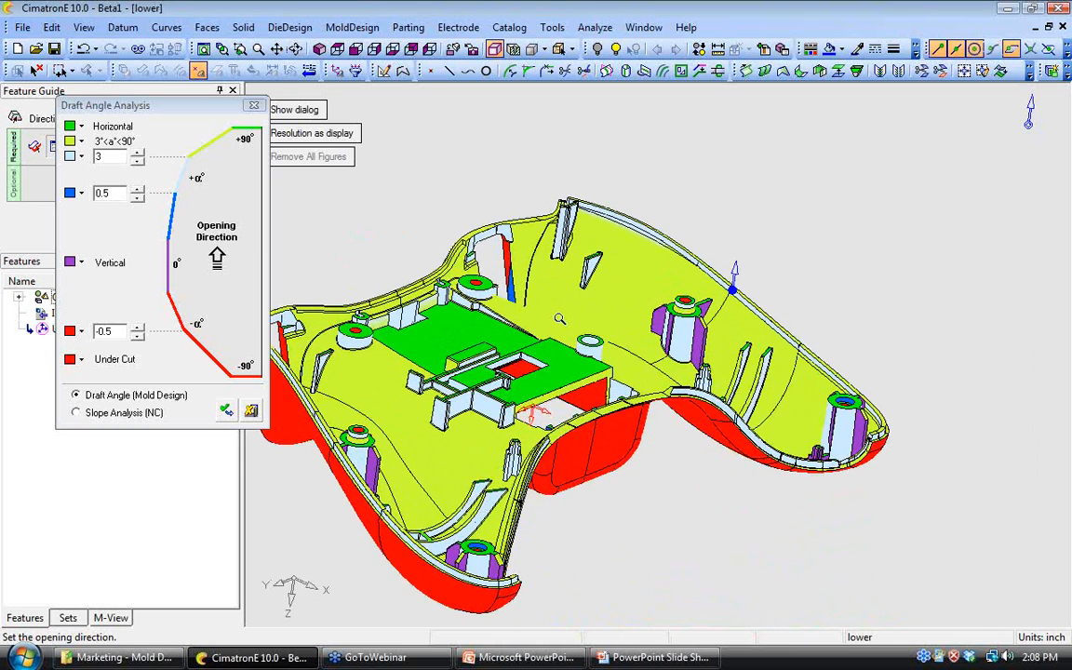
Step: Label the draft angles on a screw boss rib and an inner wall, and end the Direction Analysis
left_click(703, 347)
left_click_drag(611, 345, 637, 298, "ctrl")
left_click(482, 298)
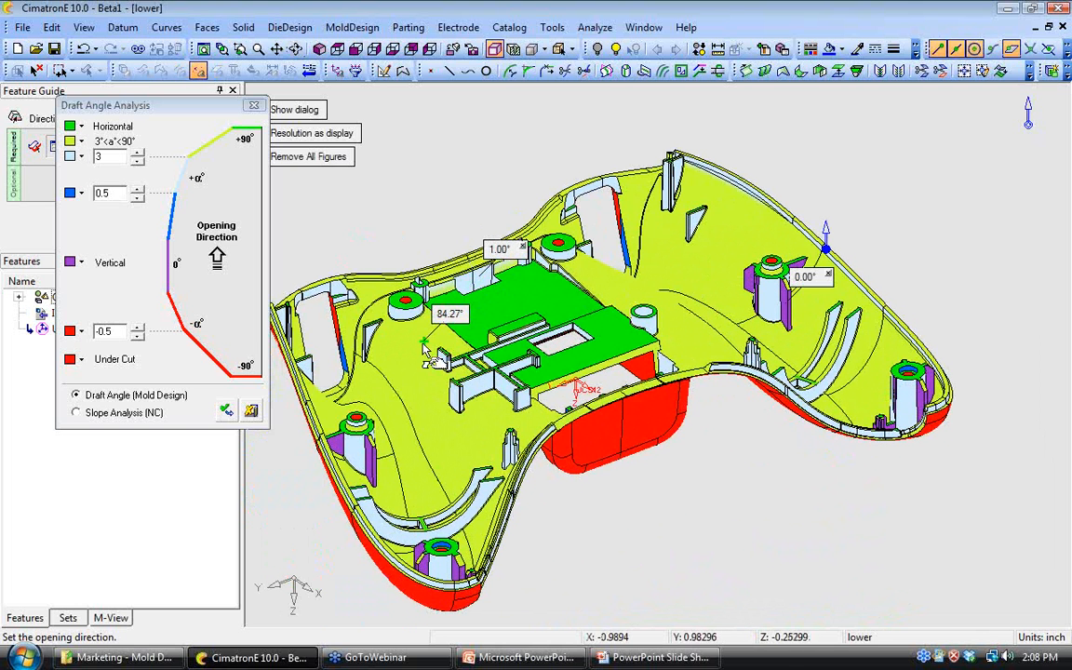
left_click(252, 412)
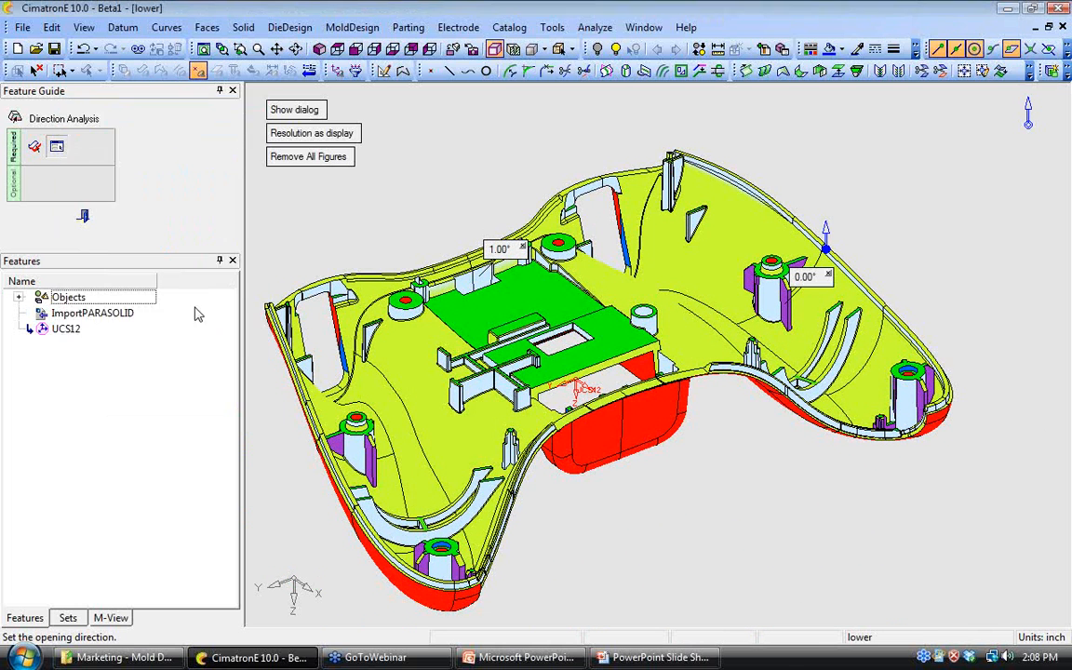
left_click(85, 218)
left_click_drag(604, 481, 609, 280, "ctrl")
left_click_drag(607, 400, 616, 310, "ctrl")
middle_click_drag(616, 311, 610, 382, "ctrl")
right_click_drag(610, 381, 601, 355, "ctrl")
middle_click_drag(600, 355, 600, 411, "ctrl")
left_click_drag(601, 411, 605, 377, "ctrl")
left_click(594, 27)
mouse_move(597, 159)
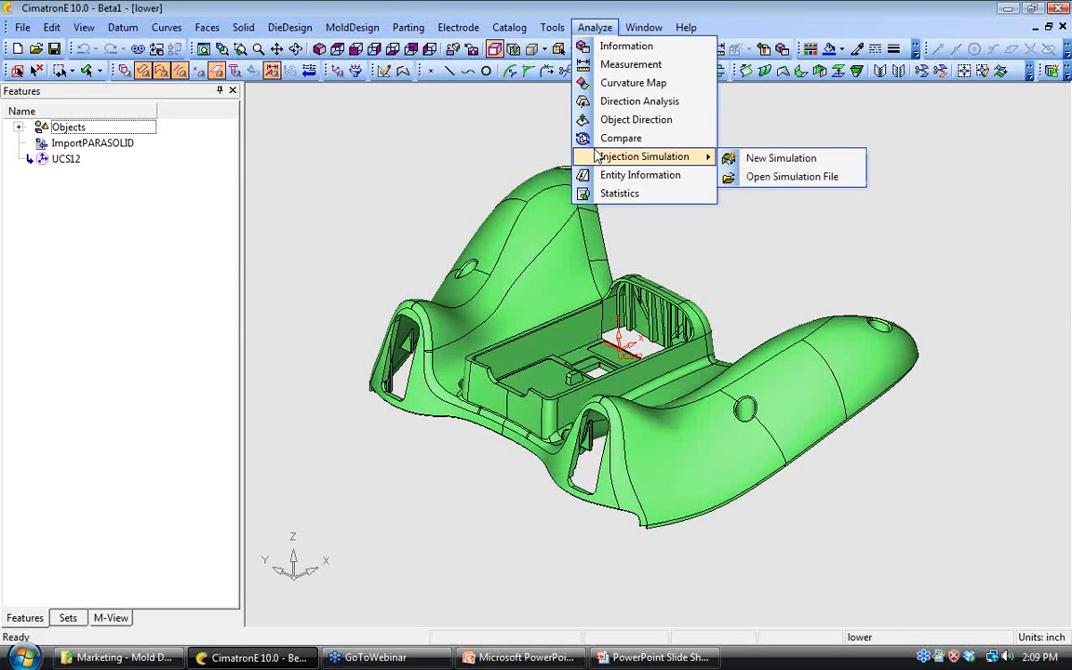
left_click(412, 147)
Step: Close the controller part file and open the Mold Project Setup Wizard
left_click(22, 27)
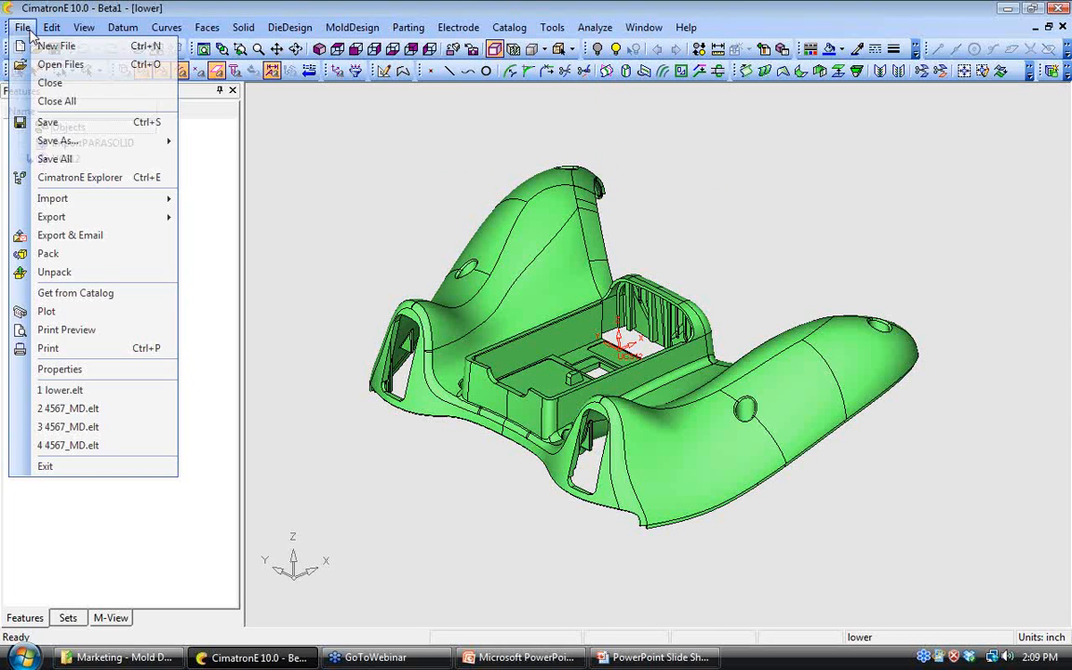
left_click(46, 83)
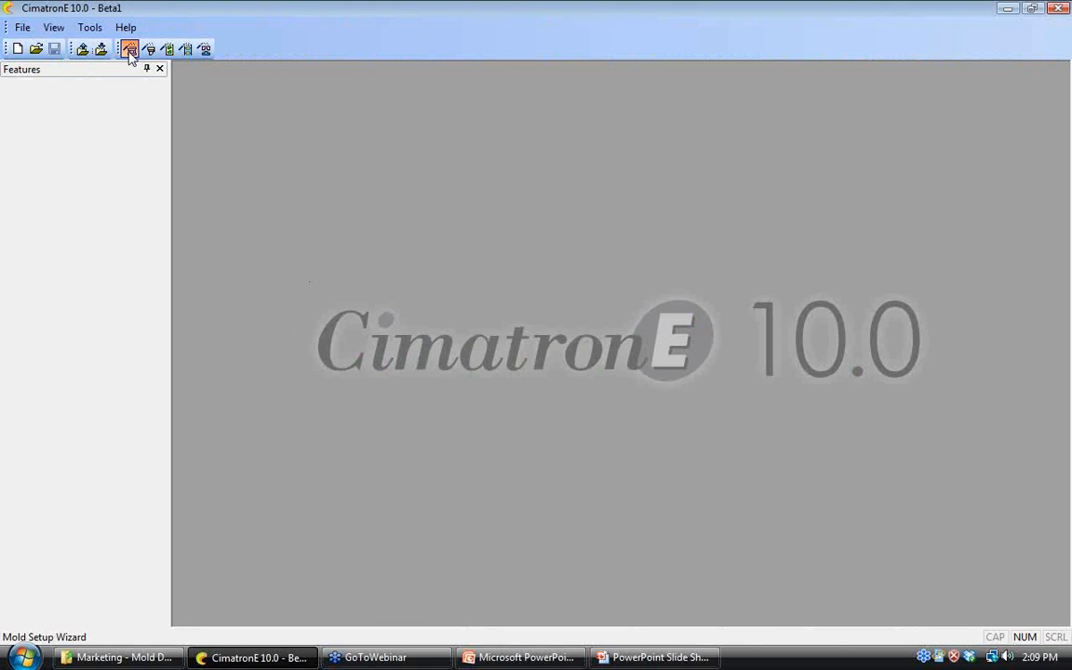
left_click(129, 50)
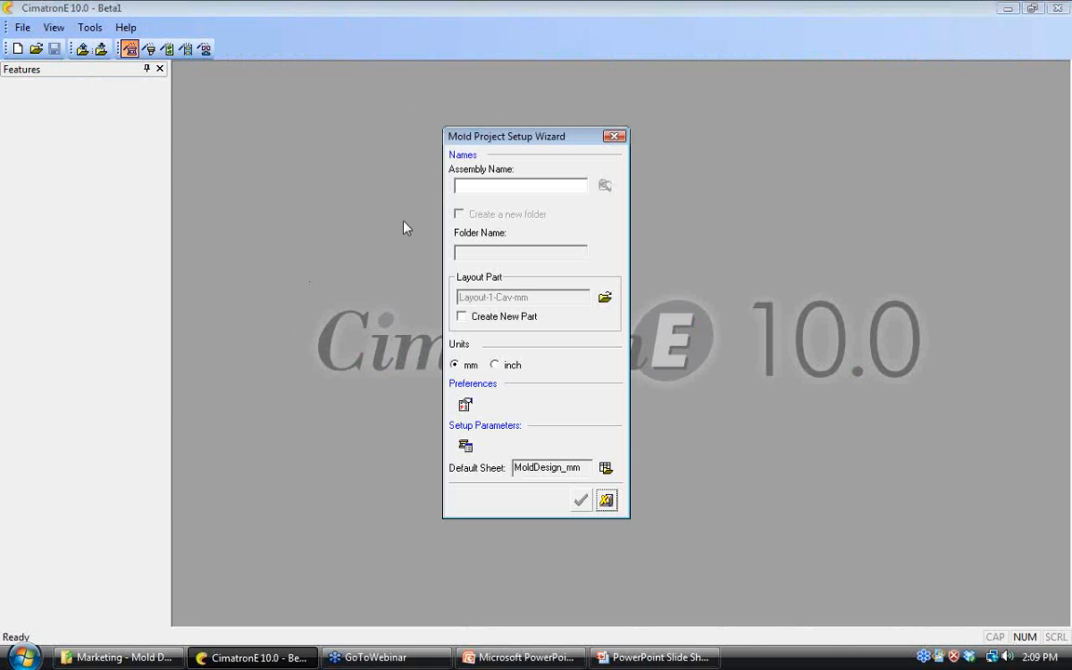
Step: Name the mold assembly 1234, have a new folder created for it, and set the units to inch
type("1234")
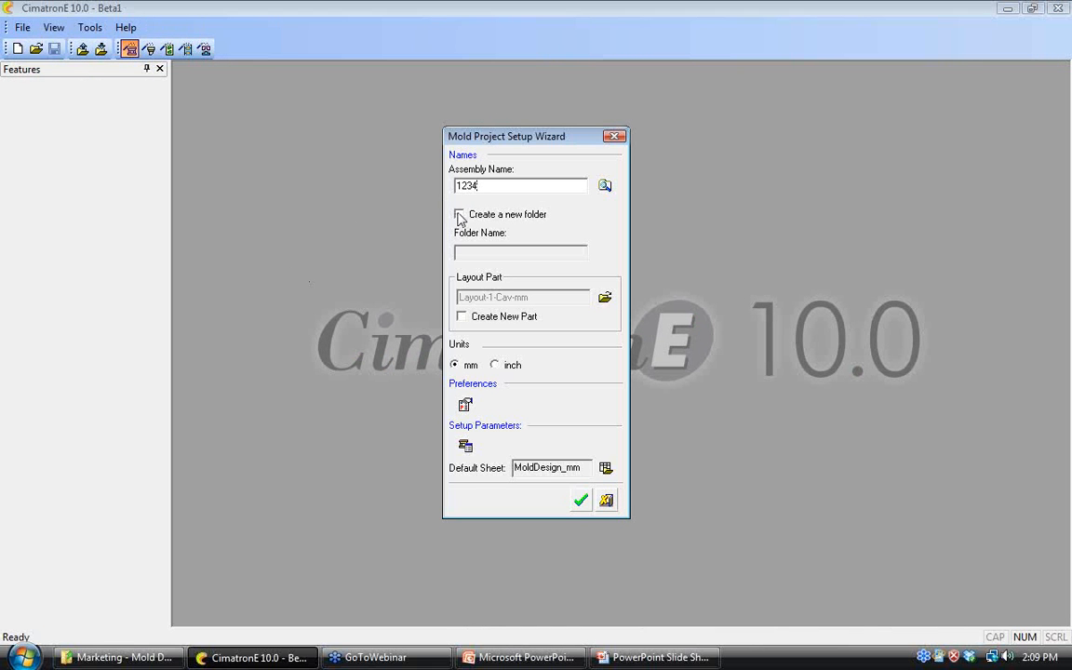
left_click(458, 214)
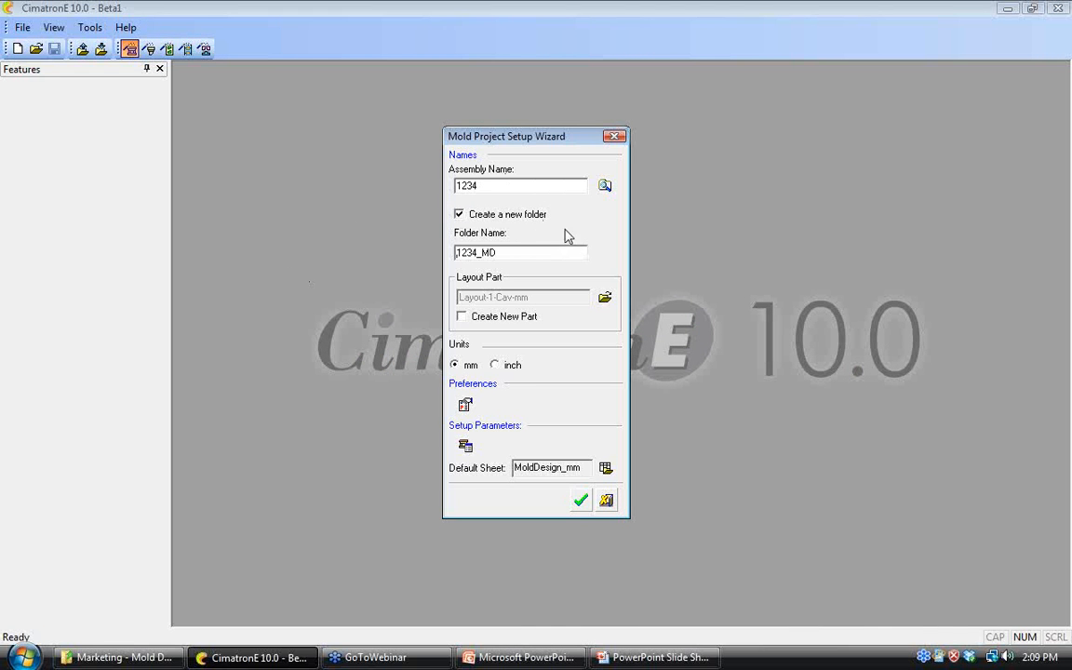
left_click(494, 365)
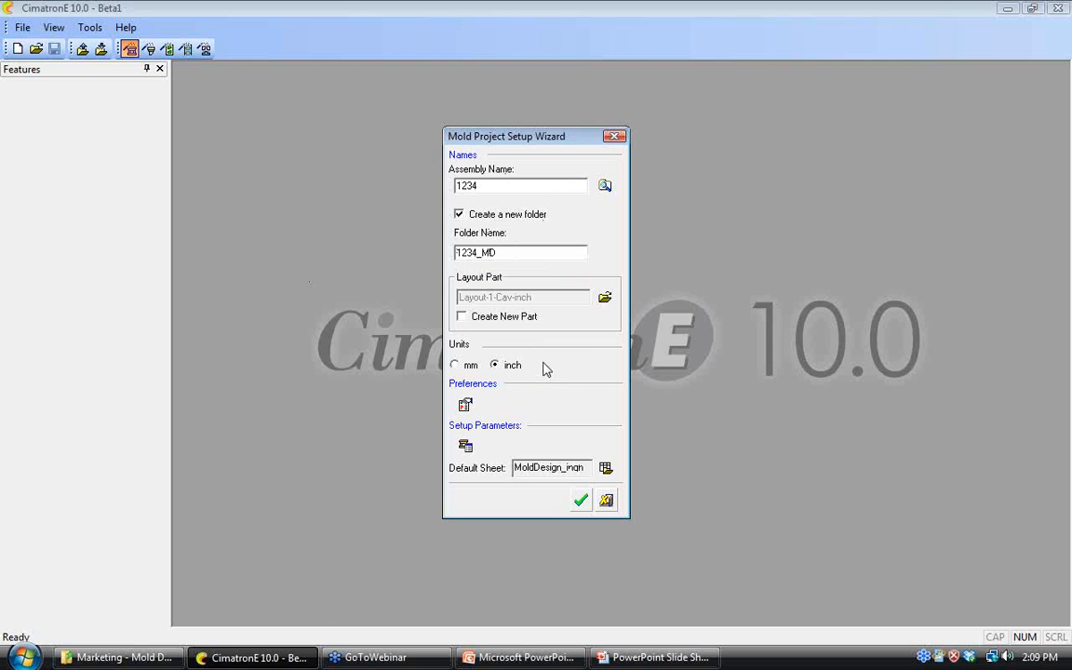
Step: Choose Layout-2-Cav-inch.elt as the layout part and create the mold project
left_click(605, 297)
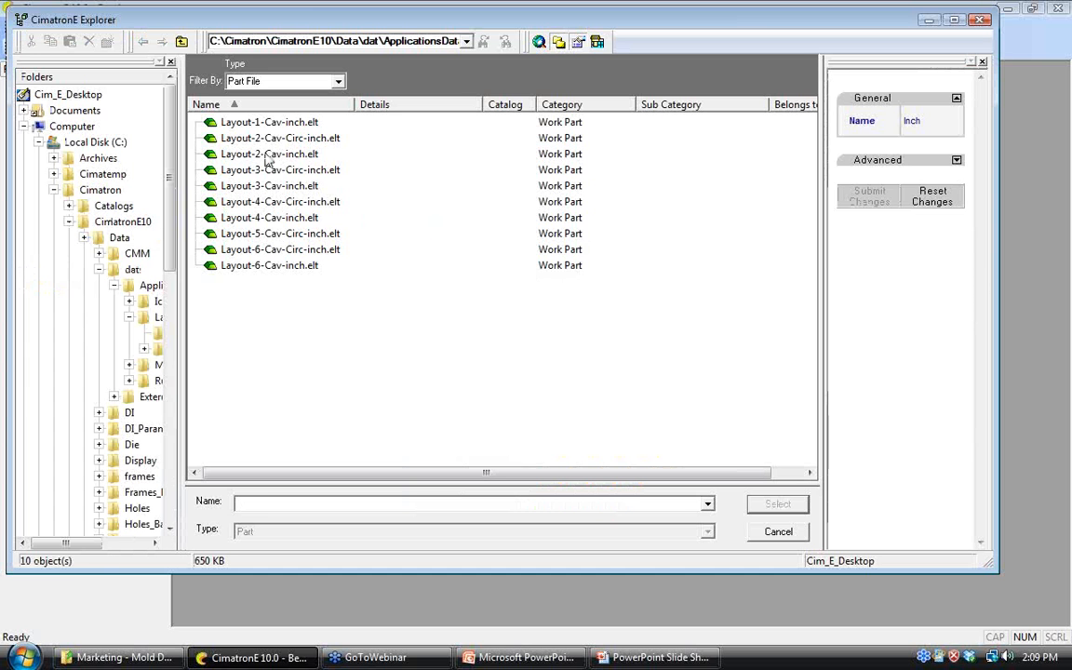
left_click(270, 153)
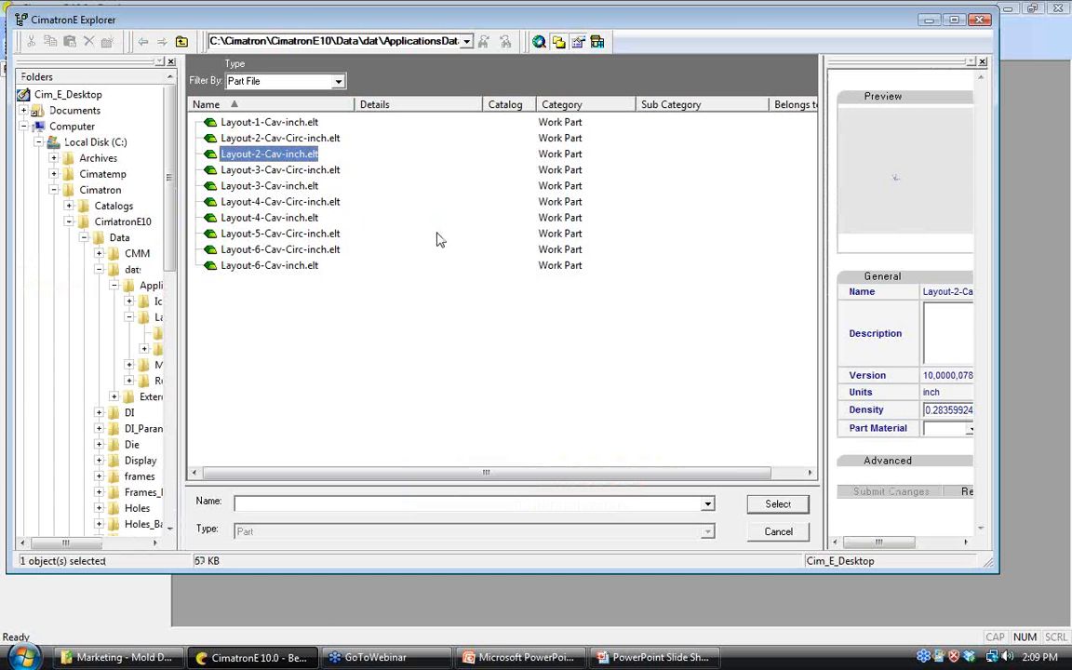
left_click(780, 504)
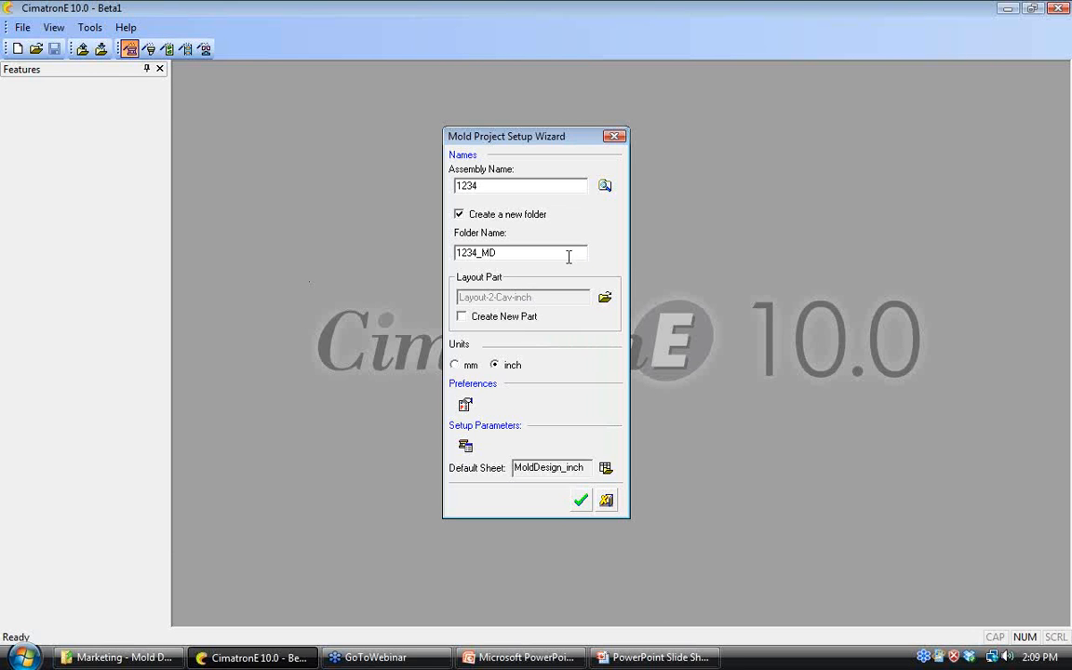
left_click(581, 502)
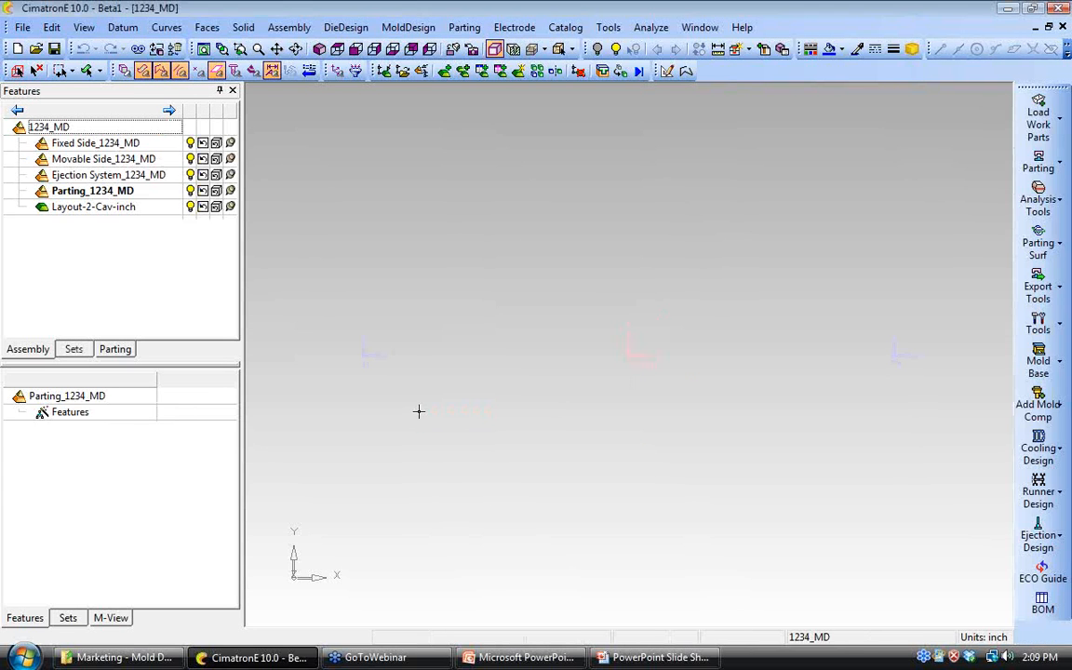
Step: Load lower.elt as the master part with work part lower-Work in inches, applying a shrinkage factor of 1.006
right_click(503, 354)
left_click(523, 342)
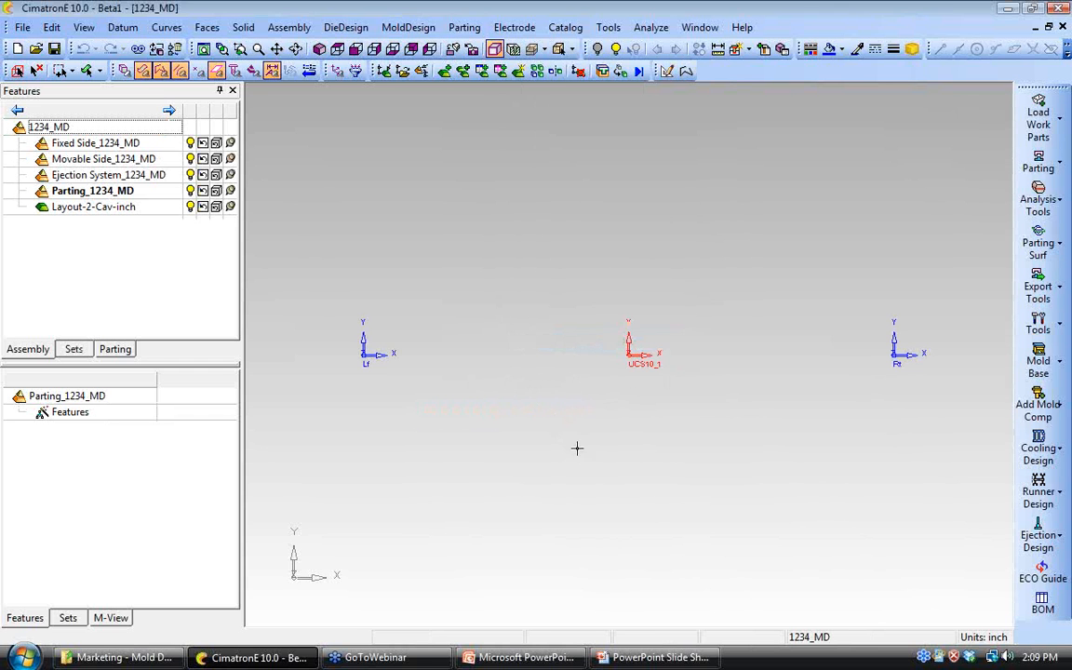
left_click_drag(596, 476, 575, 423, "ctrl")
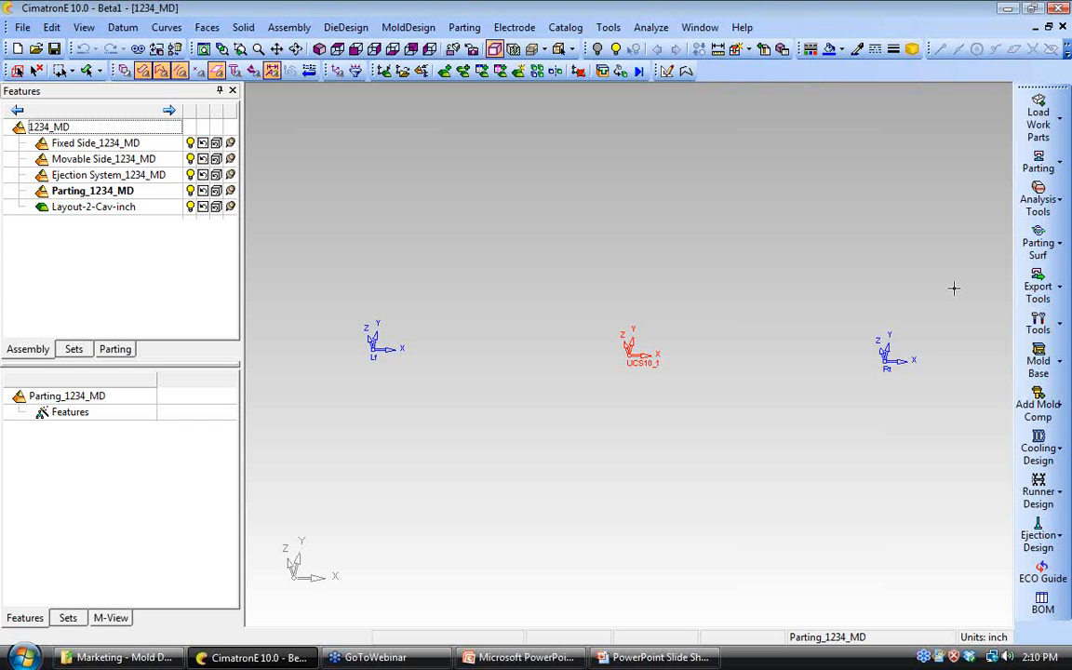
left_click(1041, 113)
left_click(958, 103)
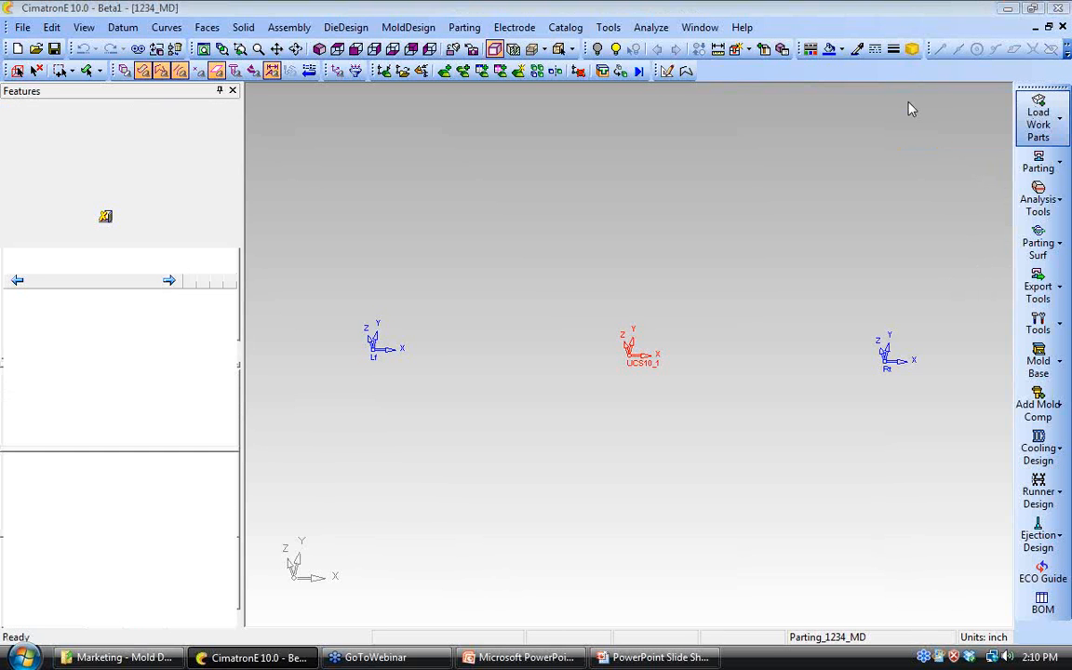
left_click(401, 164)
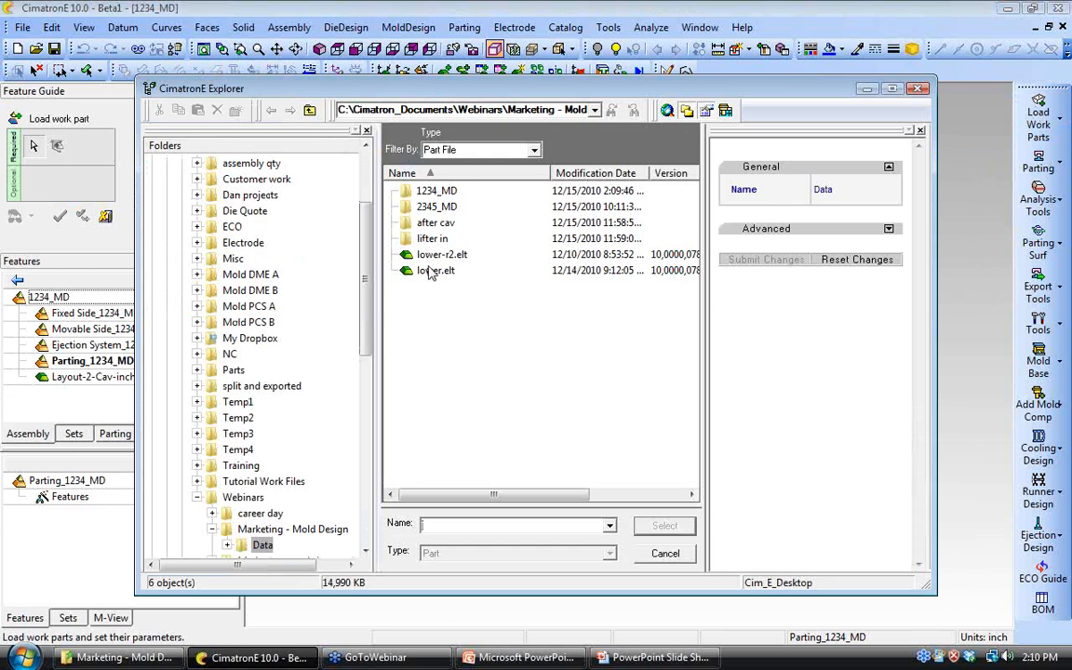
left_click(431, 270)
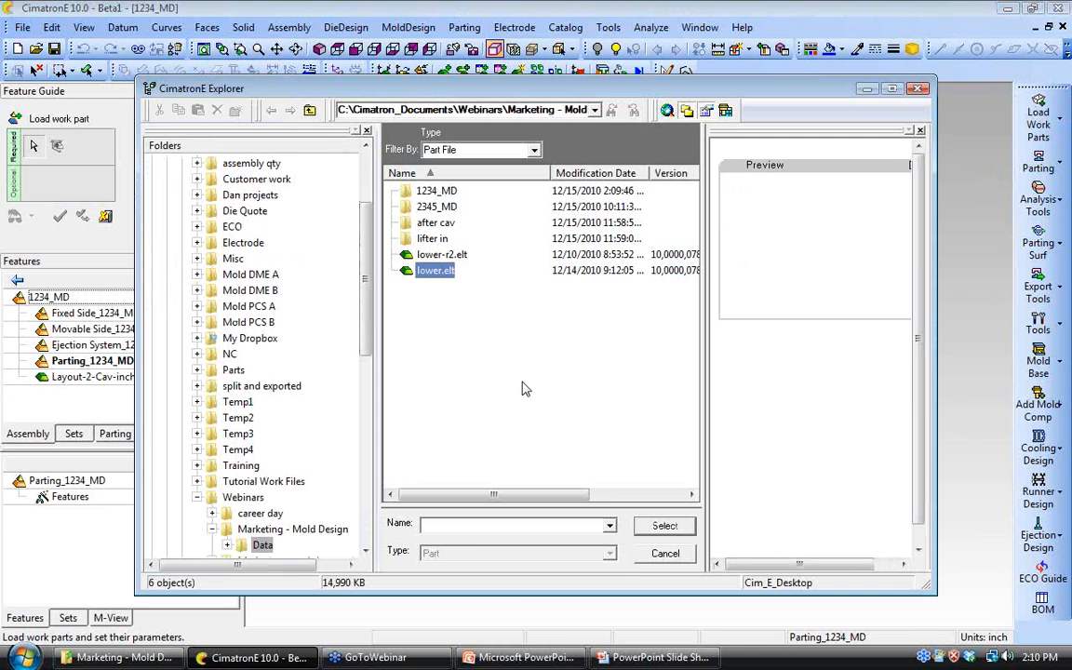
left_click(660, 524)
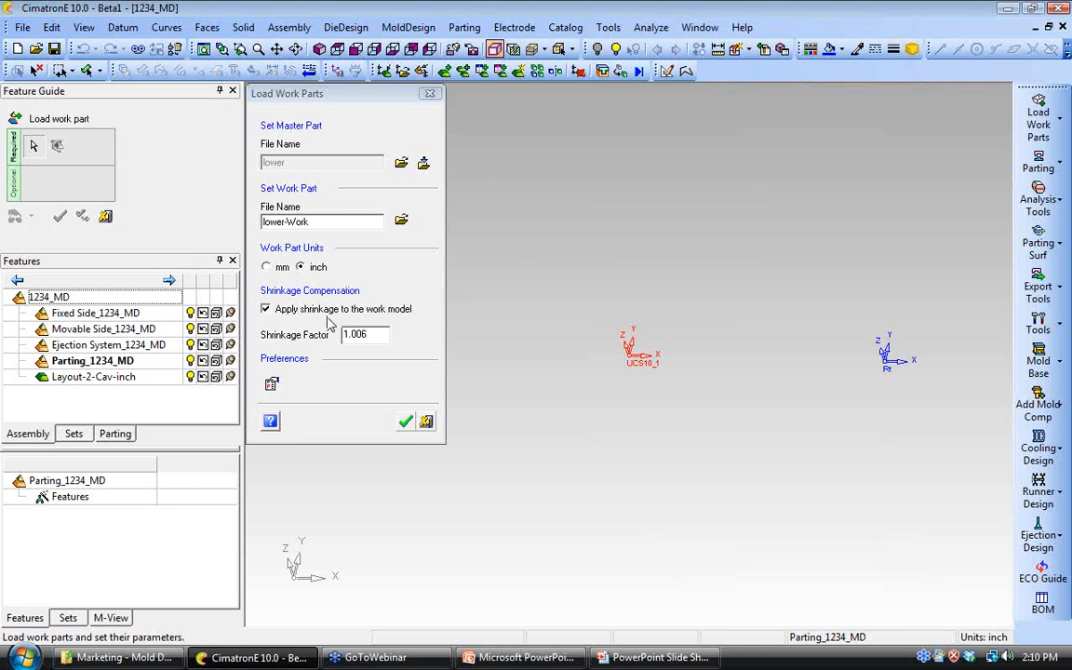
left_click(406, 424)
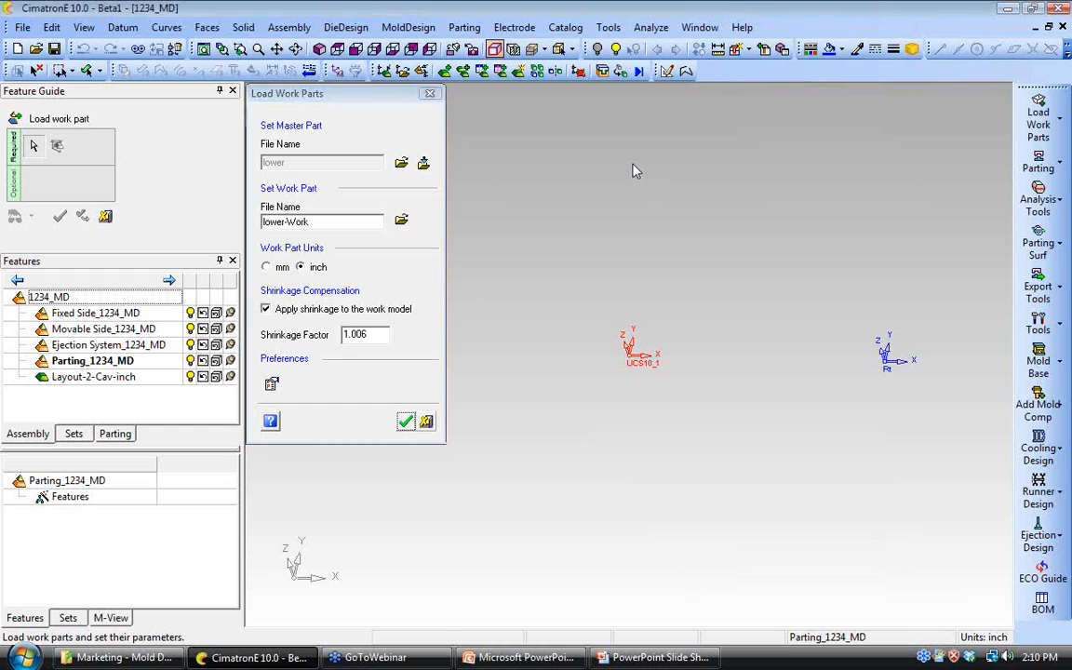
Step: Place the work part on both the Lf and Rt layout coordinate systems and confirm the loading
left_click(373, 346)
left_click(886, 364)
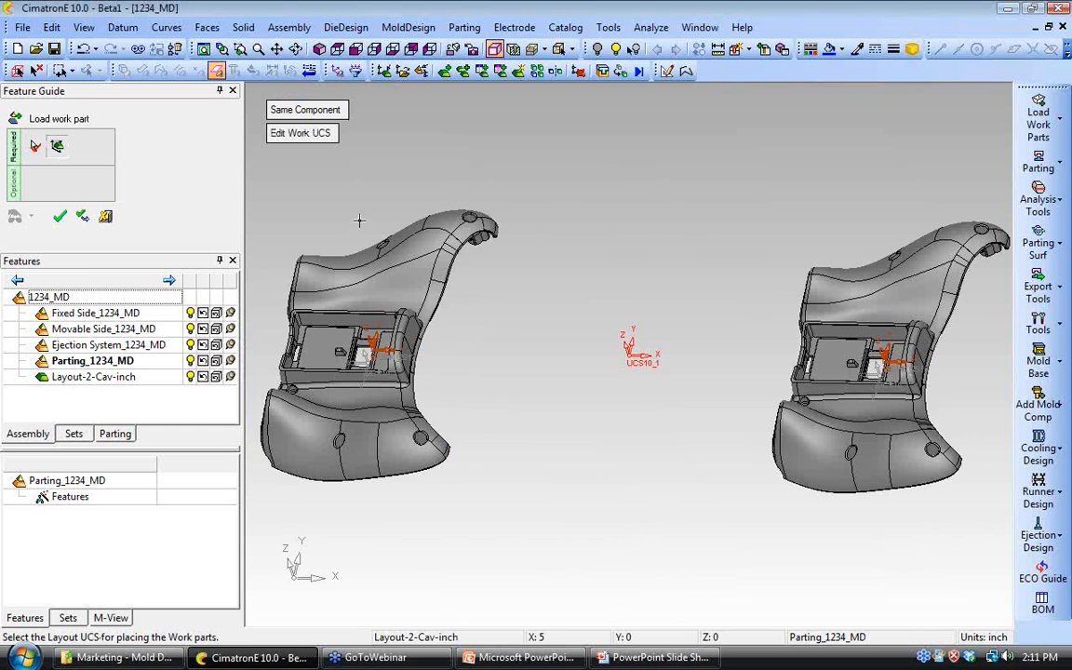
left_click(61, 217)
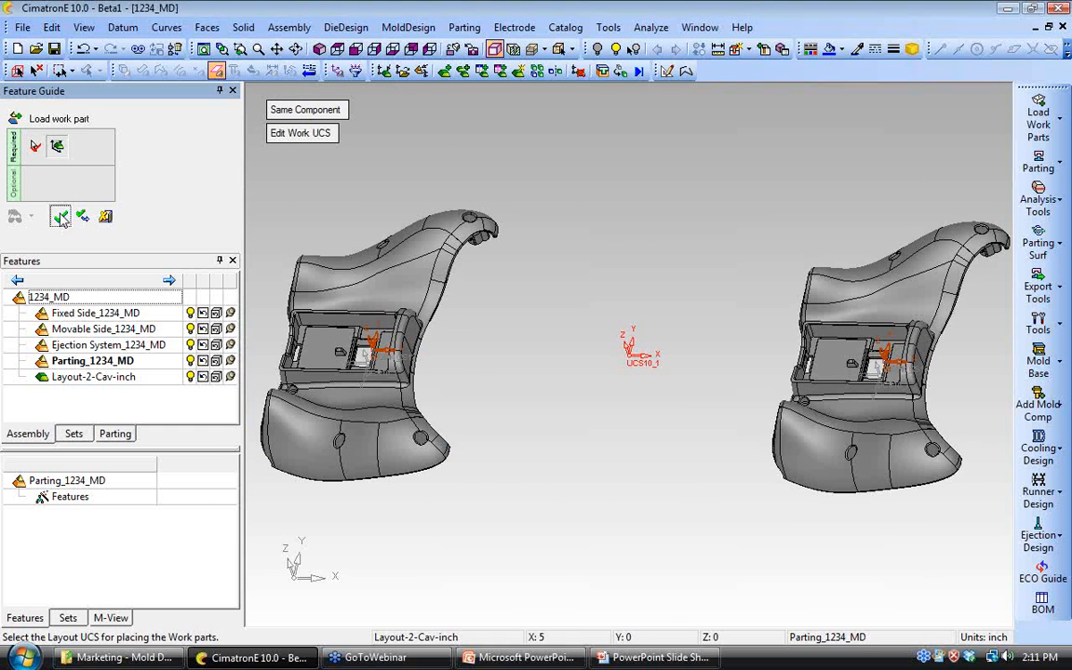
Step: Hide the datums of the lower-Work(2) components in the Parting_1234_MD assembly
left_click_drag(559, 357, 535, 283, "ctrl")
left_click_drag(642, 309, 662, 330, "ctrl")
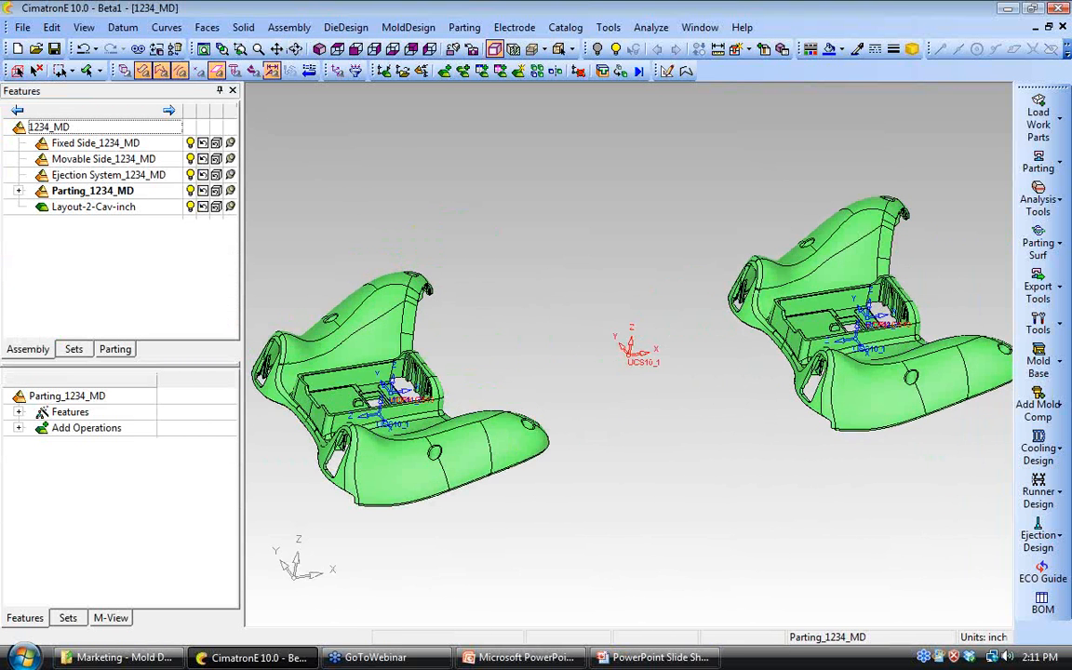
middle_click_drag(662, 330, 610, 299, "ctrl")
left_click_drag(569, 316, 592, 324, "ctrl")
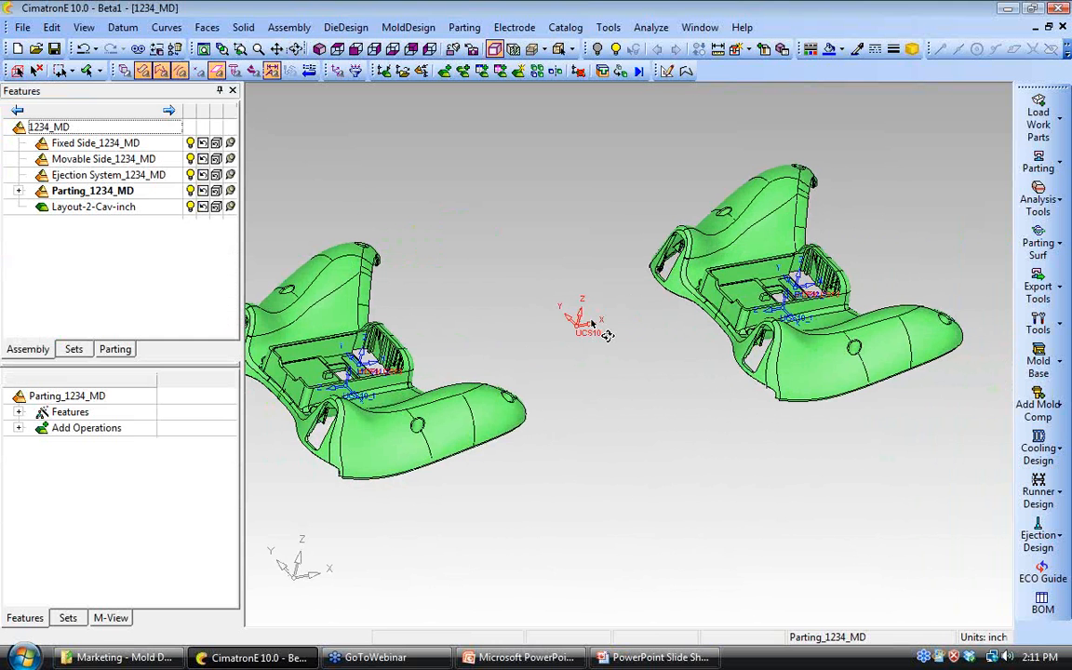
left_click(18, 190)
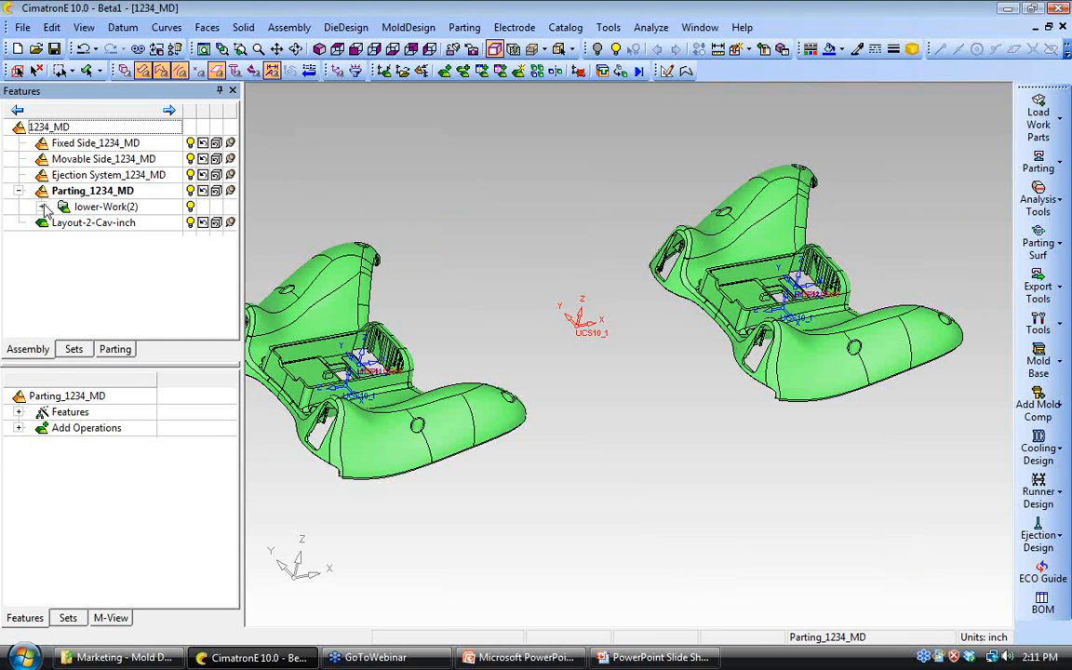
right_click(63, 206)
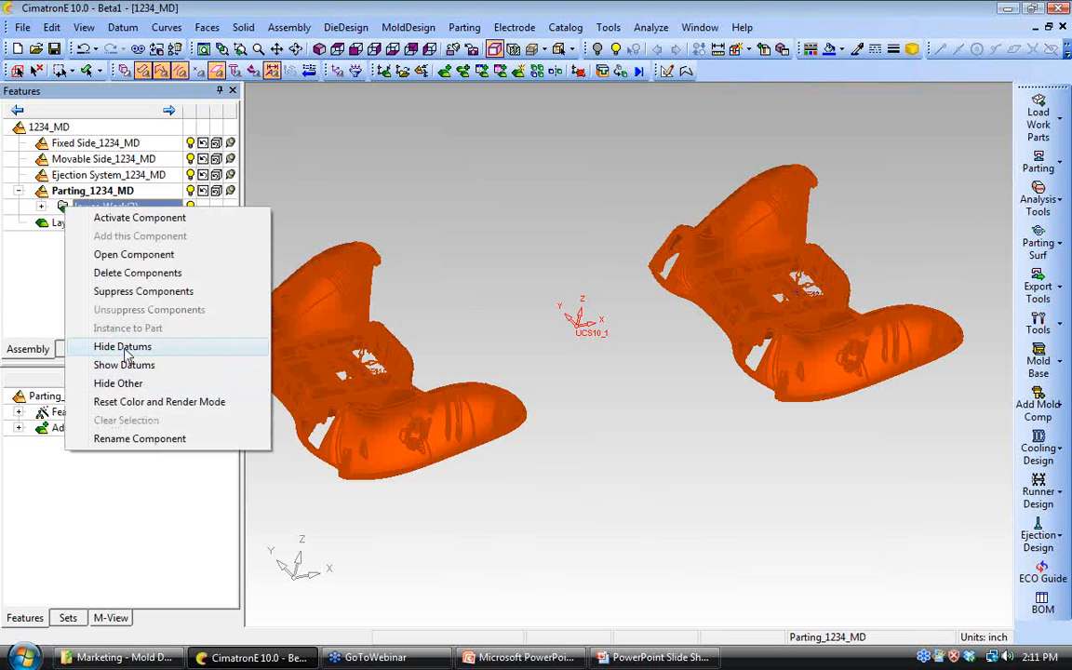
left_click(126, 348)
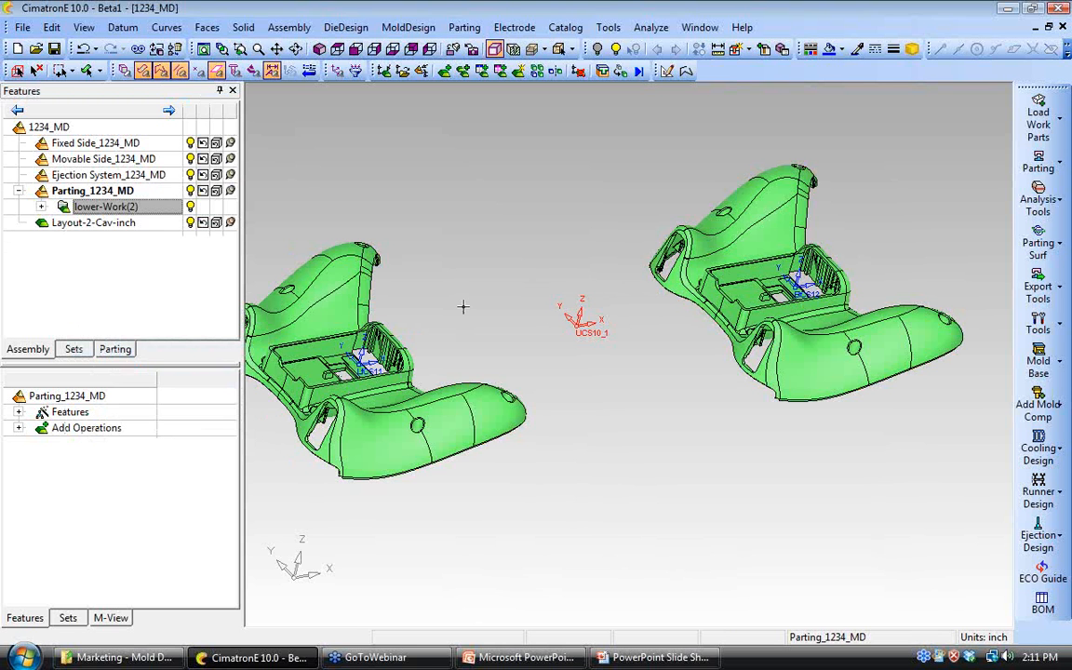
Step: Activate the Layout-2-Cav-inch part and edit Layout12 to rotate the Lf cavity's coordinate system 180 degrees about the Z axis
right_click(146, 232)
left_click(181, 238)
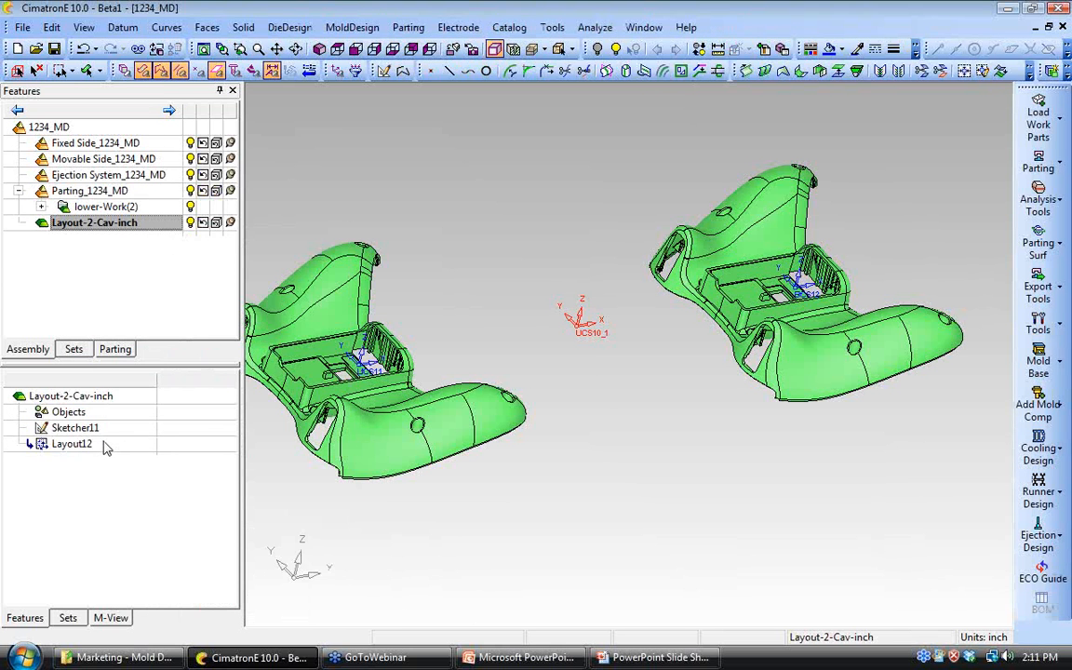
right_click(105, 447)
left_click(148, 222)
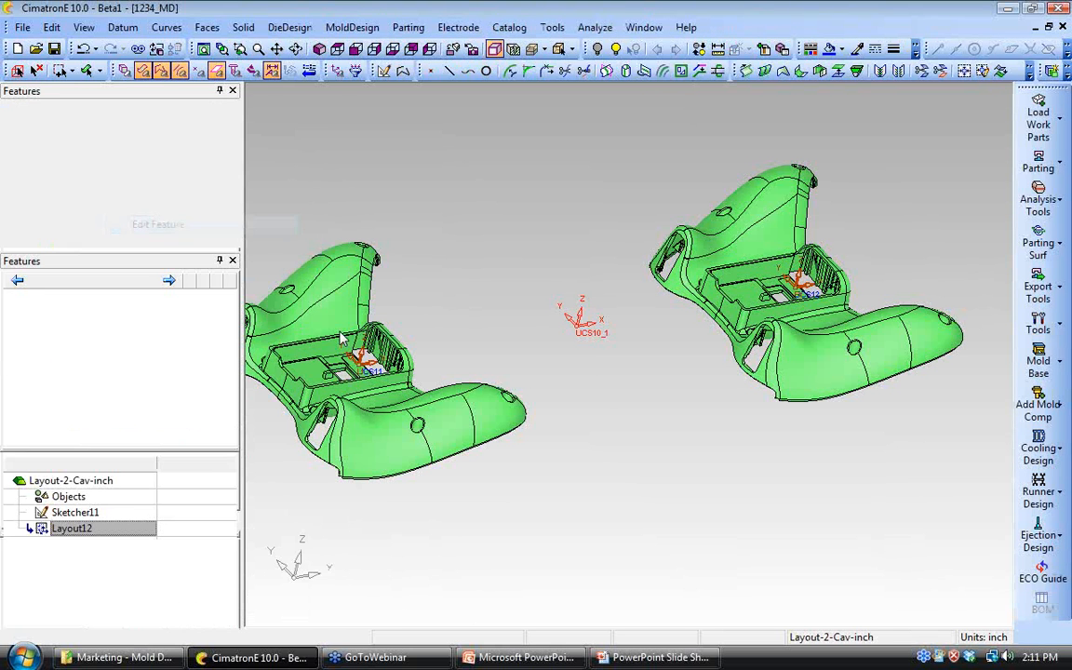
left_click(361, 359)
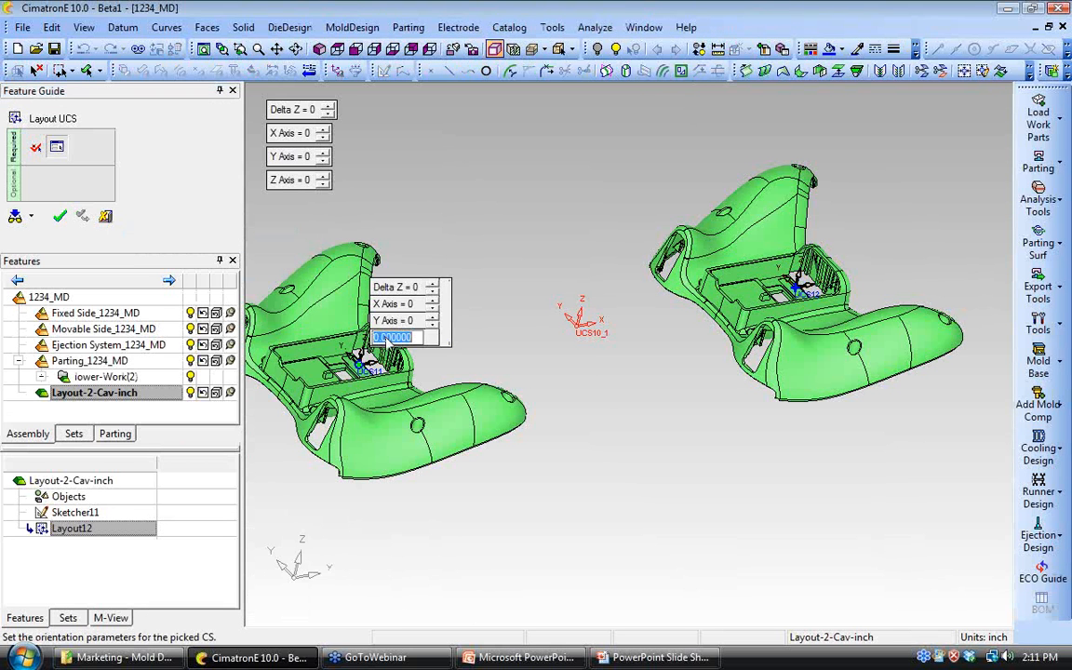
type("180")
key("Return")
left_click(61, 216)
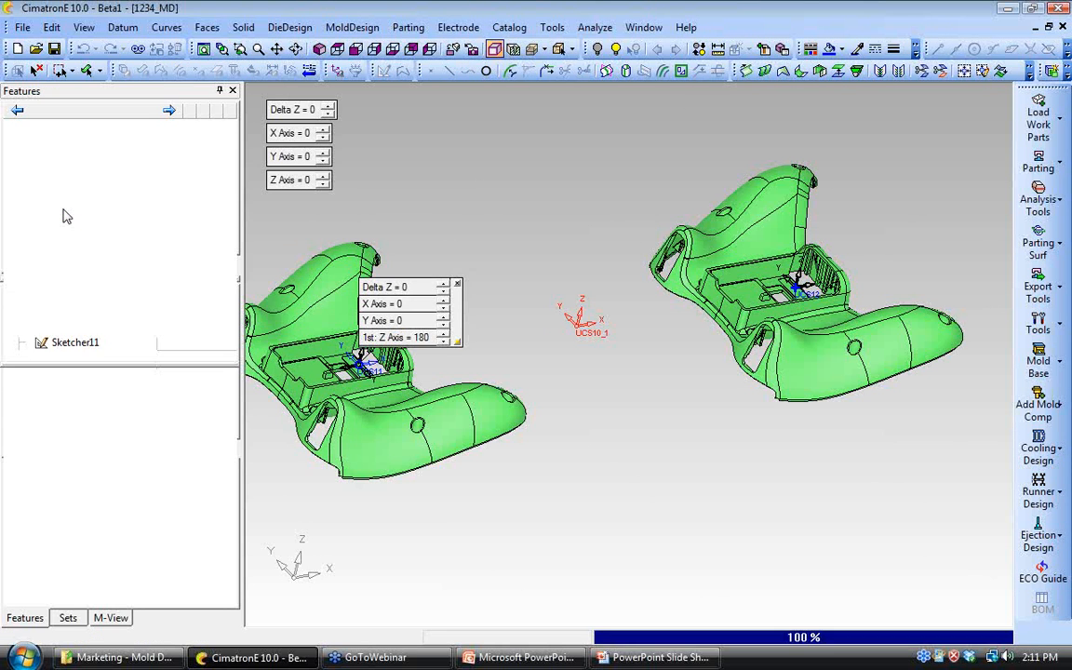
Step: Edit Sketcher11 to set the L11 cavity spacing dimension to 4.25 inches, and update the layout
double_click(104, 427)
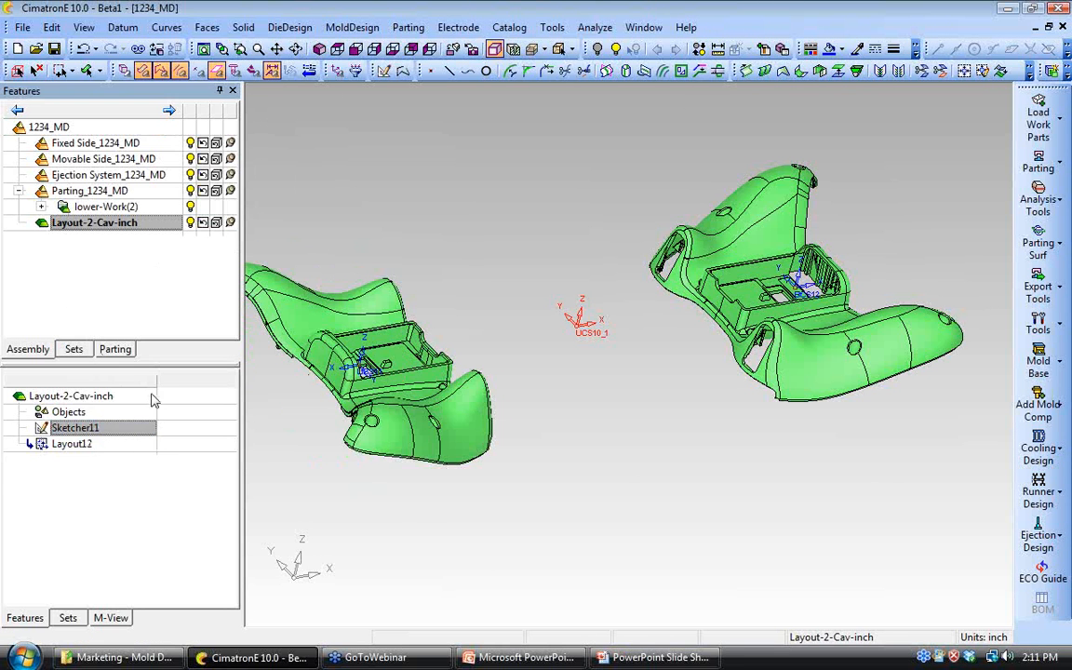
double_click(486, 234)
type("4.25")
key("Return")
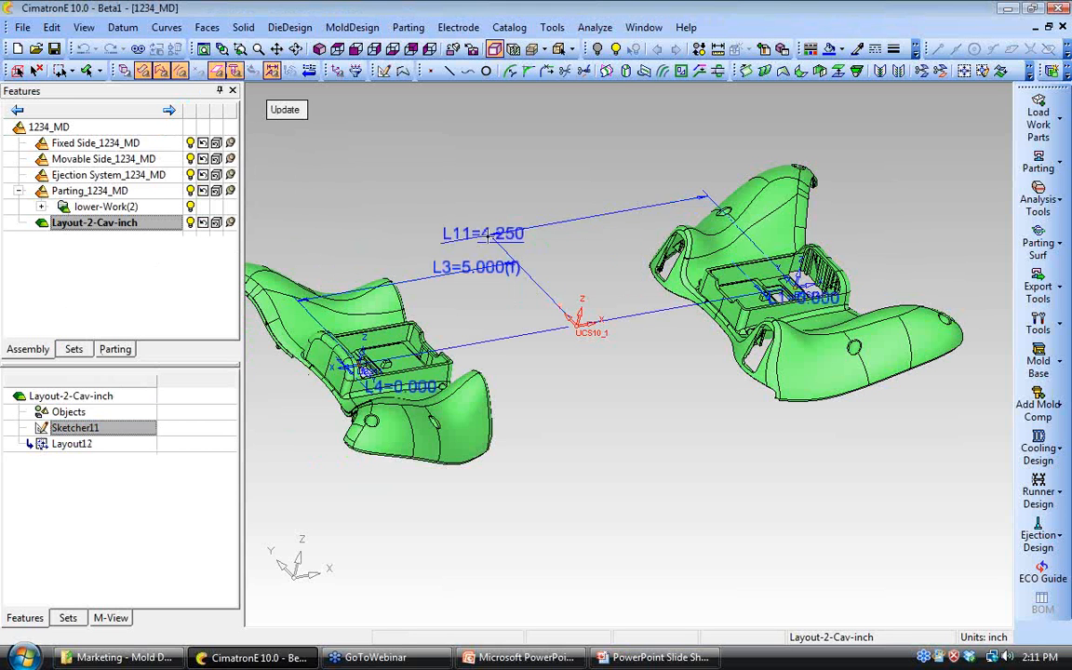
left_click(285, 110)
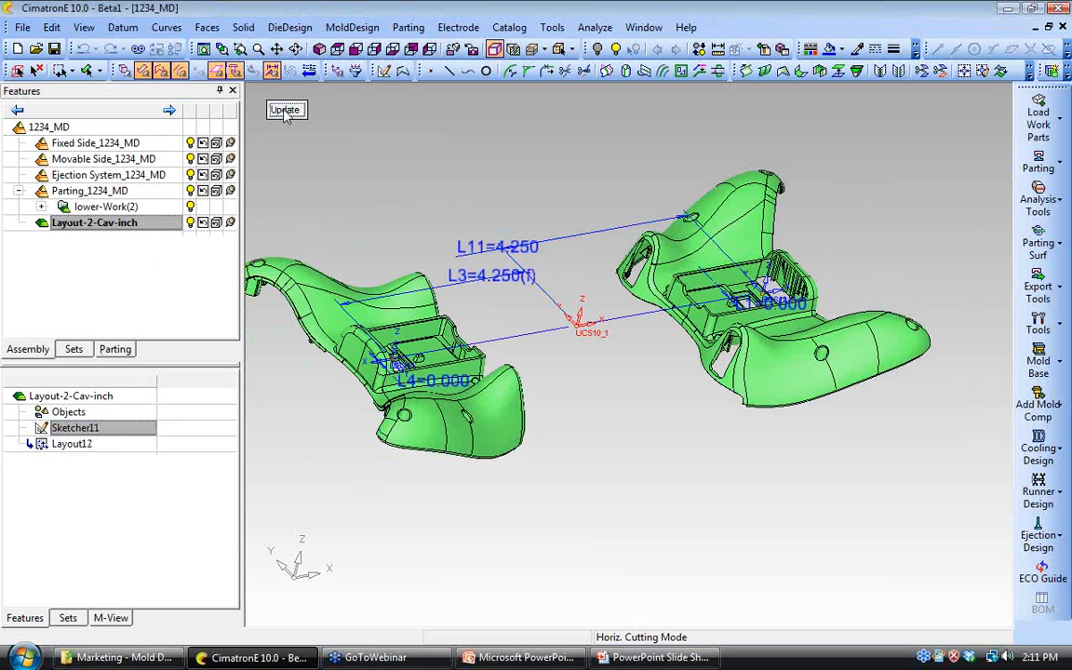
middle_click(339, 151)
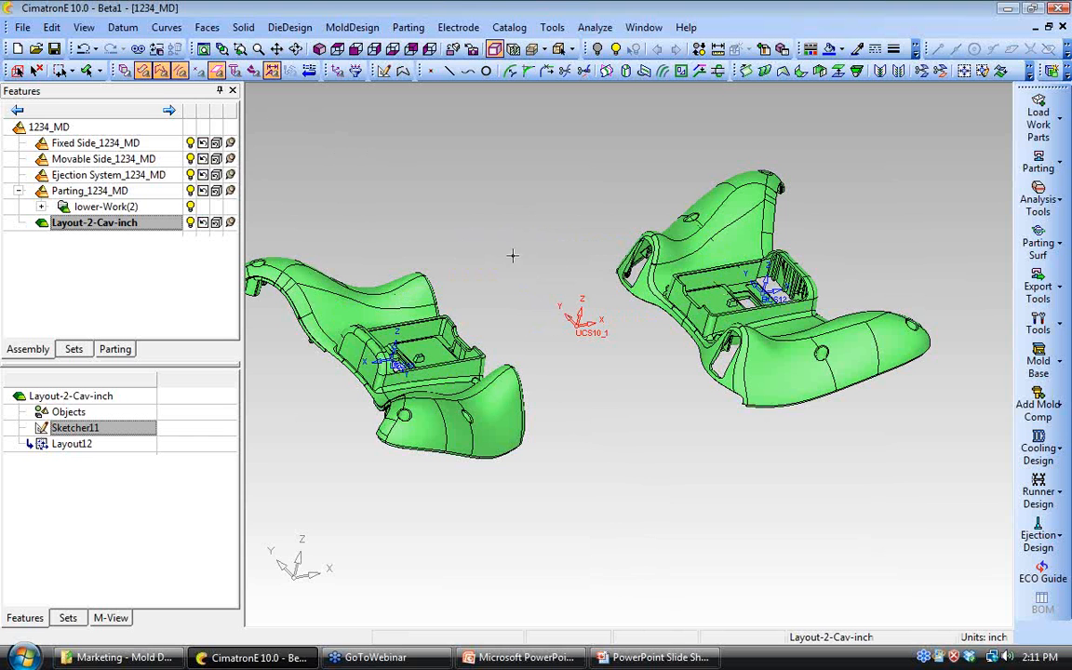
Step: Activate the unrotated lower-Work instance at the Rt position and hide the rotated one
middle_click_drag(545, 253, 544, 344)
middle_click_drag(597, 303, 603, 301)
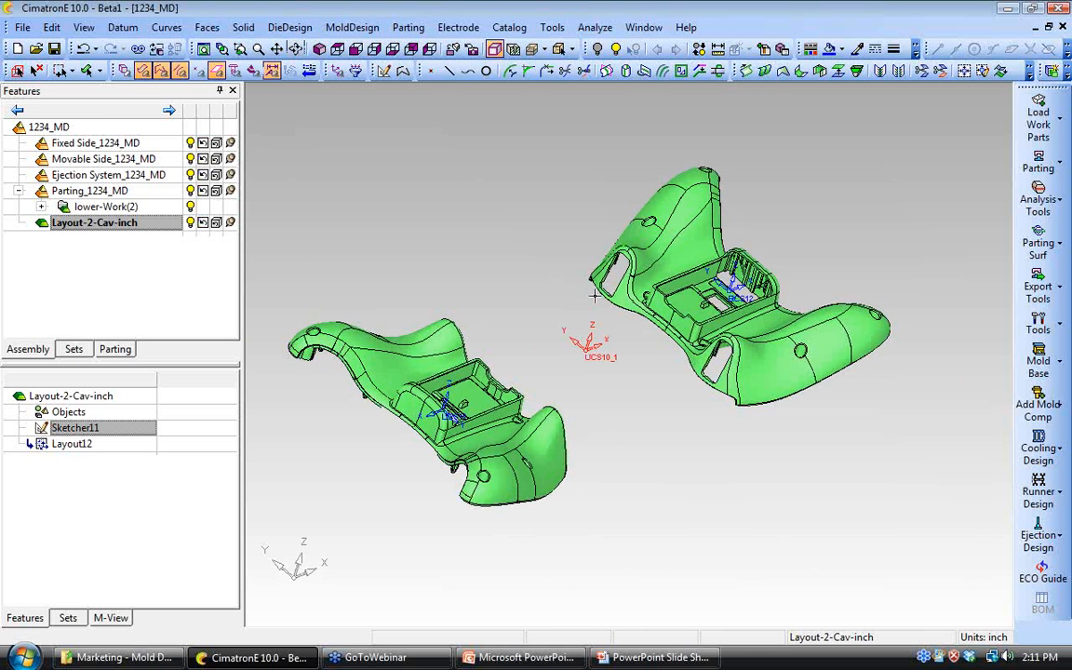
left_click(40, 207)
left_click(122, 238)
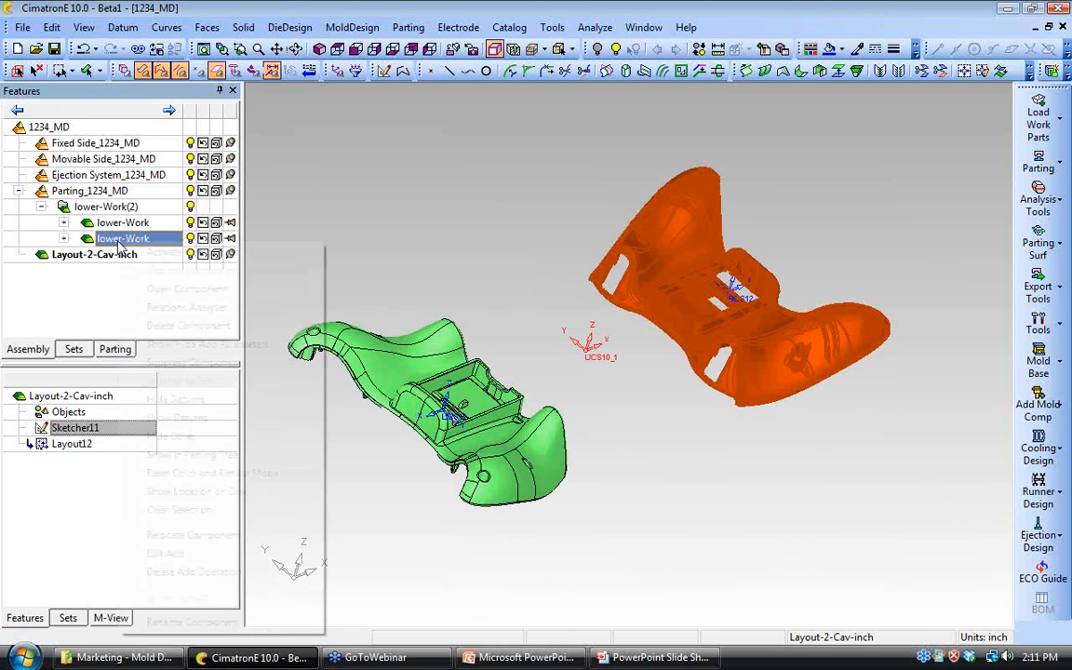
right_click(122, 239)
left_click(151, 252)
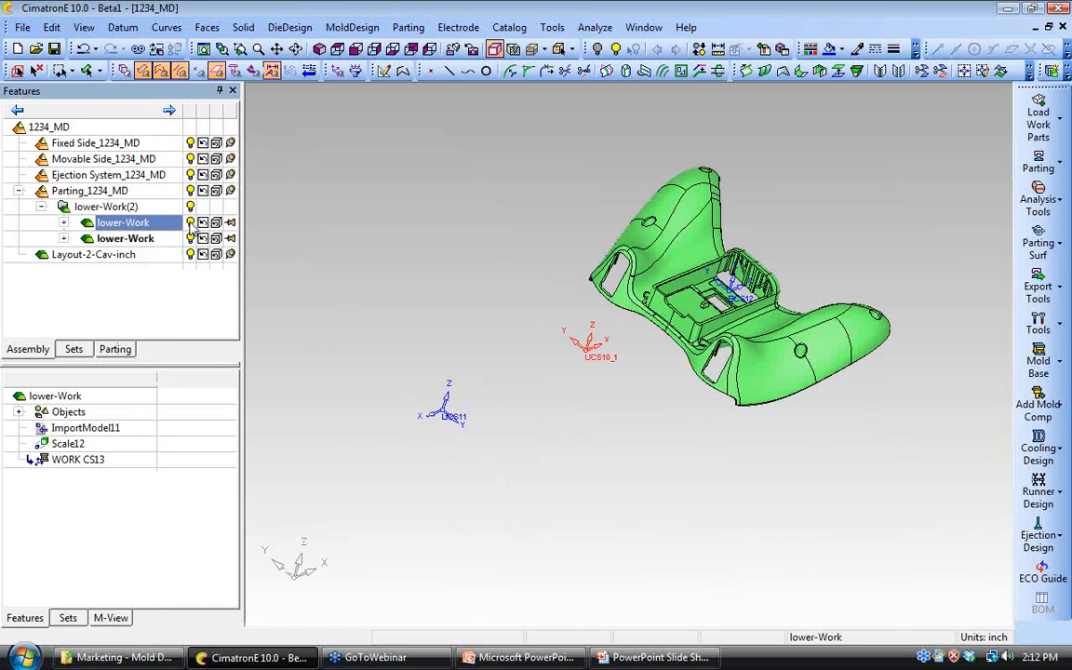
Step: Start a QuickSplit of the active lower-Work part in both directions, adding vertical faces to the bottom
mouse_move(759, 347)
left_mouse_down("ctrl")
mouse_move(756, 293)
mouse_move(772, 329)
left_mouse_up("ctrl")
middle_click_drag(772, 328, 677, 353, "ctrl")
right_click_drag(678, 354, 671, 343, "ctrl")
middle_click_drag(671, 344, 622, 342, "ctrl")
right_click_drag(622, 342, 621, 354, "ctrl")
left_click_drag(378, 373, 348, 383, "ctrl")
middle_click_drag(811, 241, 804, 256, "ctrl")
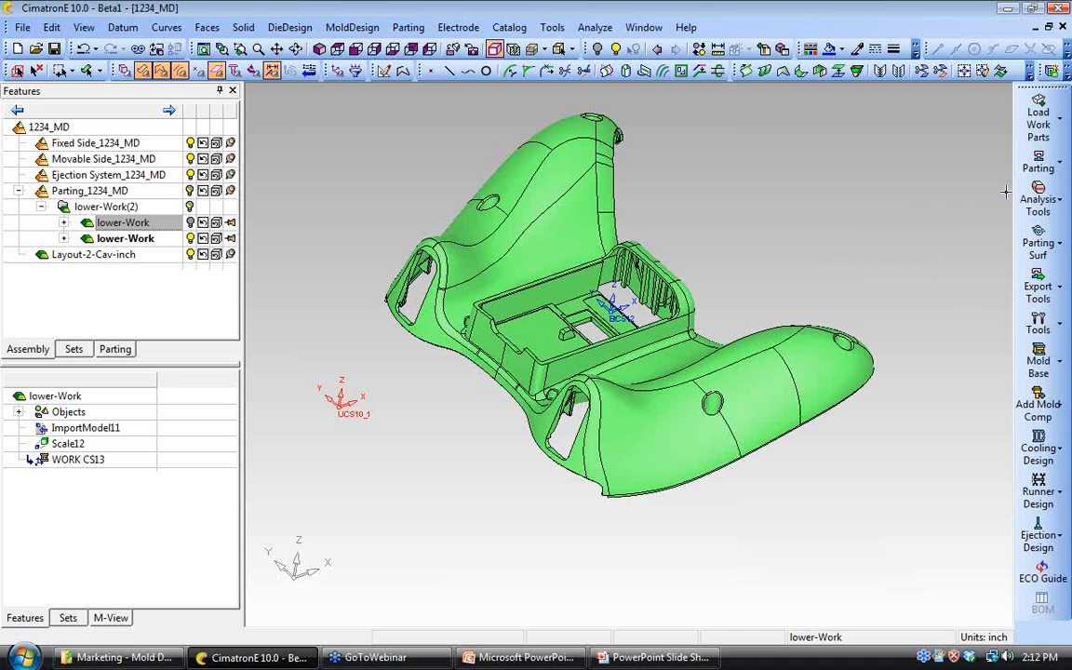
left_click(1039, 162)
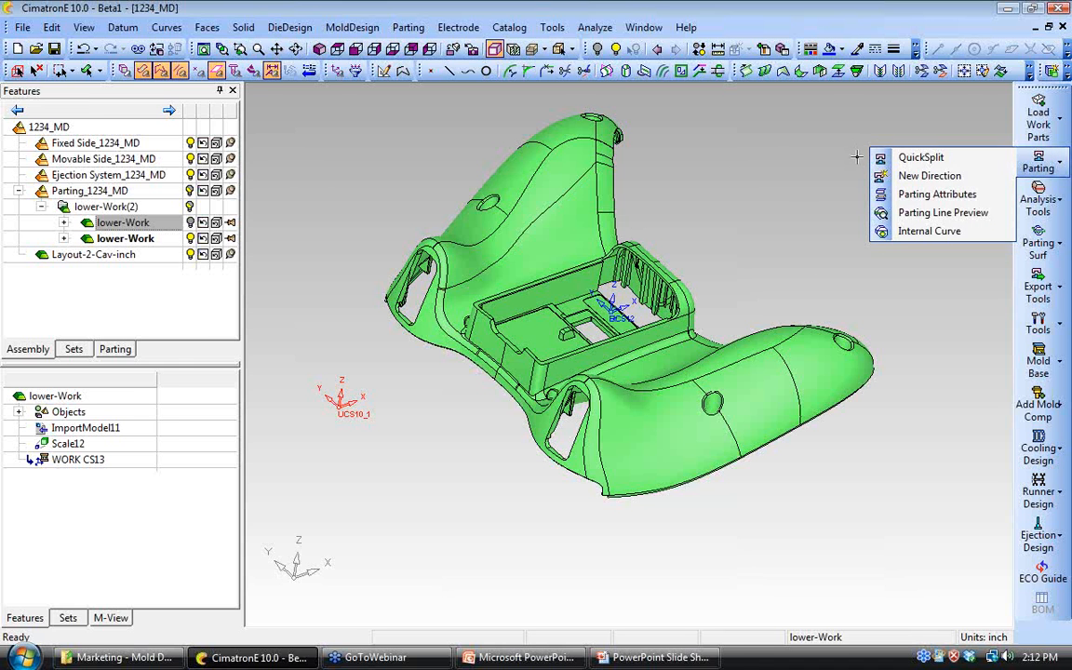
left_click(916, 157)
left_click(415, 133)
left_click(365, 183)
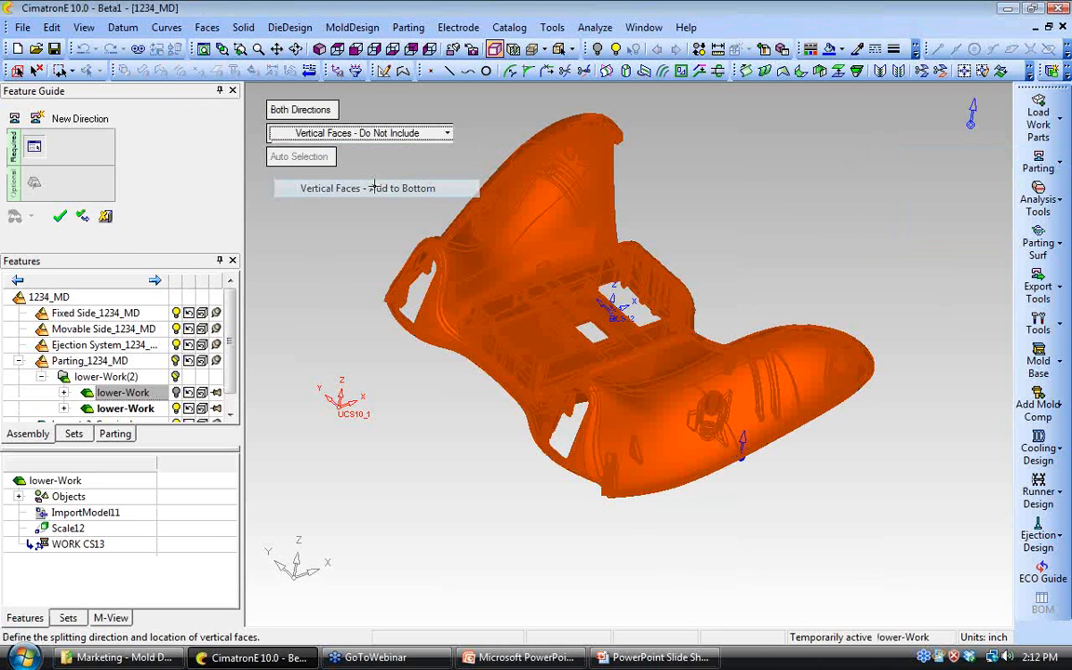
left_click(60, 216)
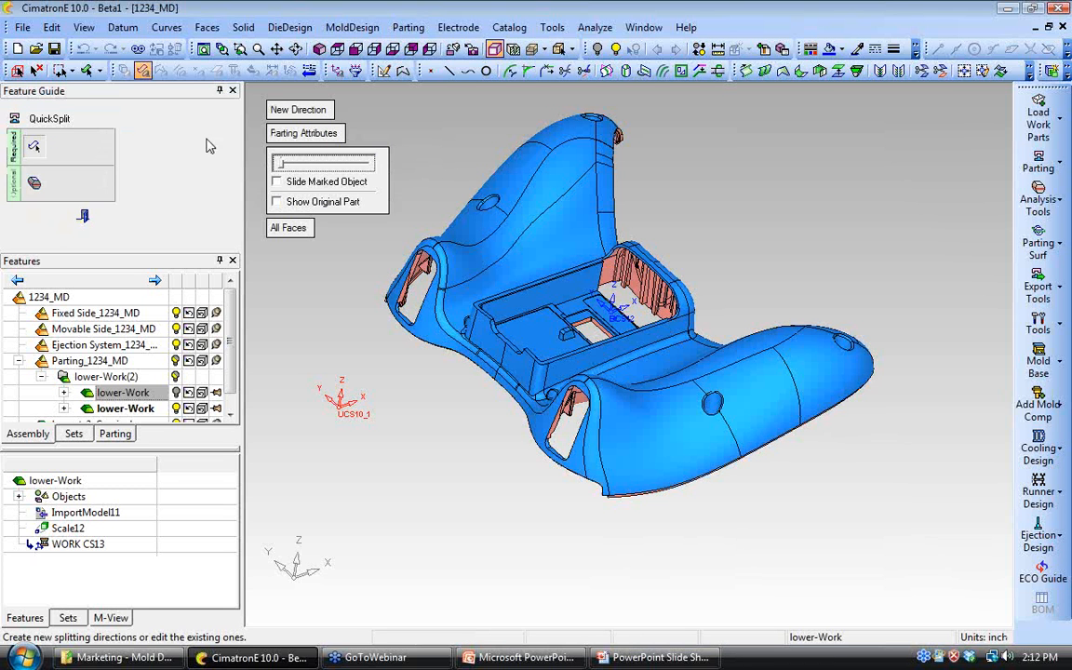
Step: Slide the split sides apart and assign the leftover unattached faces between them to the pink lower side
left_click_drag(285, 167, 321, 163)
left_click_drag(514, 355, 543, 298, "ctrl")
middle_click_drag(544, 298, 554, 336, "ctrl")
right_click_drag(553, 336, 546, 307, "ctrl")
left_click_drag(319, 162, 325, 165)
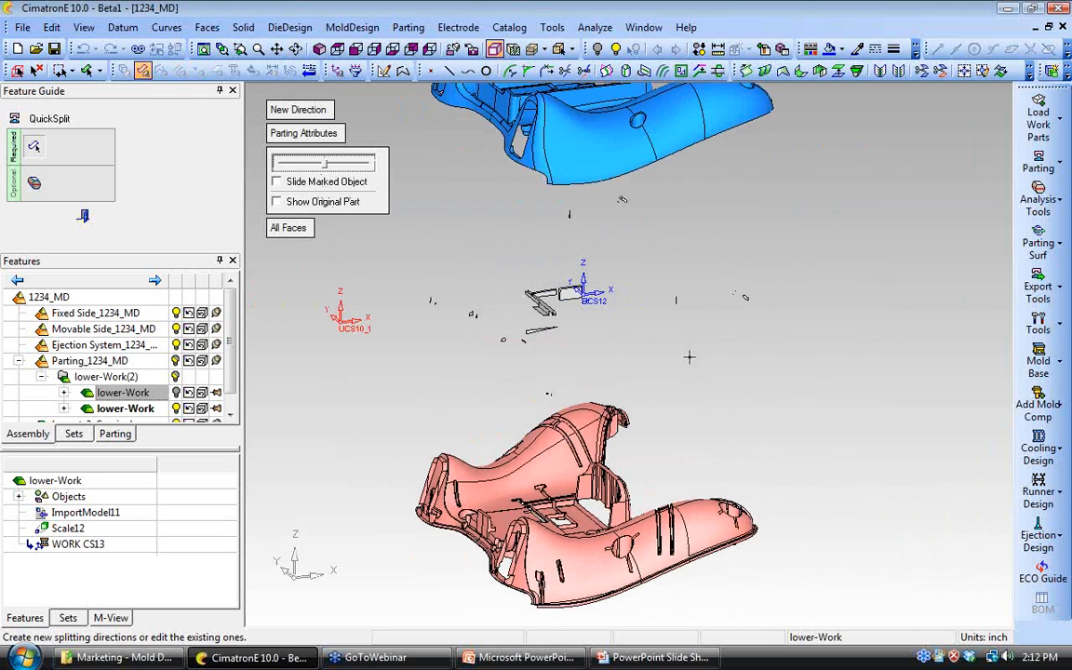
left_click_drag(683, 372, 657, 369, "ctrl")
left_click_drag(325, 166, 724, 372)
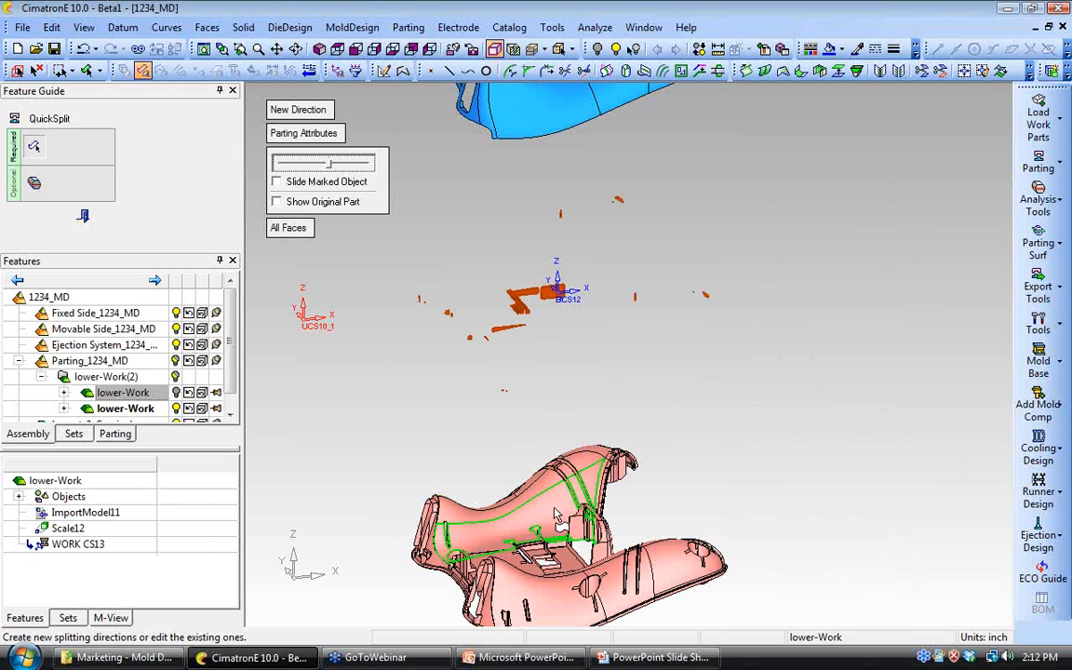
left_click(564, 498)
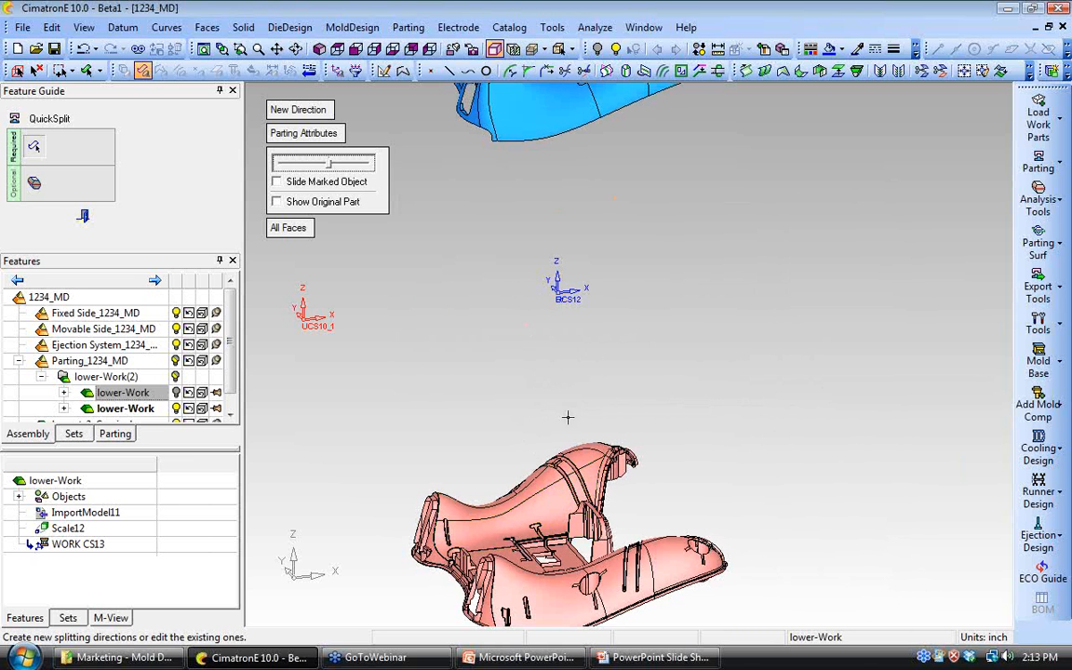
Step: Slide the split sides back together and inspect the part with QuickSplit's draft direction analysis
left_click_drag(328, 164, 261, 165)
left_click_drag(437, 289, 500, 330, "ctrl")
middle_click_drag(500, 330, 577, 401, "ctrl")
right_click_drag(577, 402, 577, 354, "ctrl")
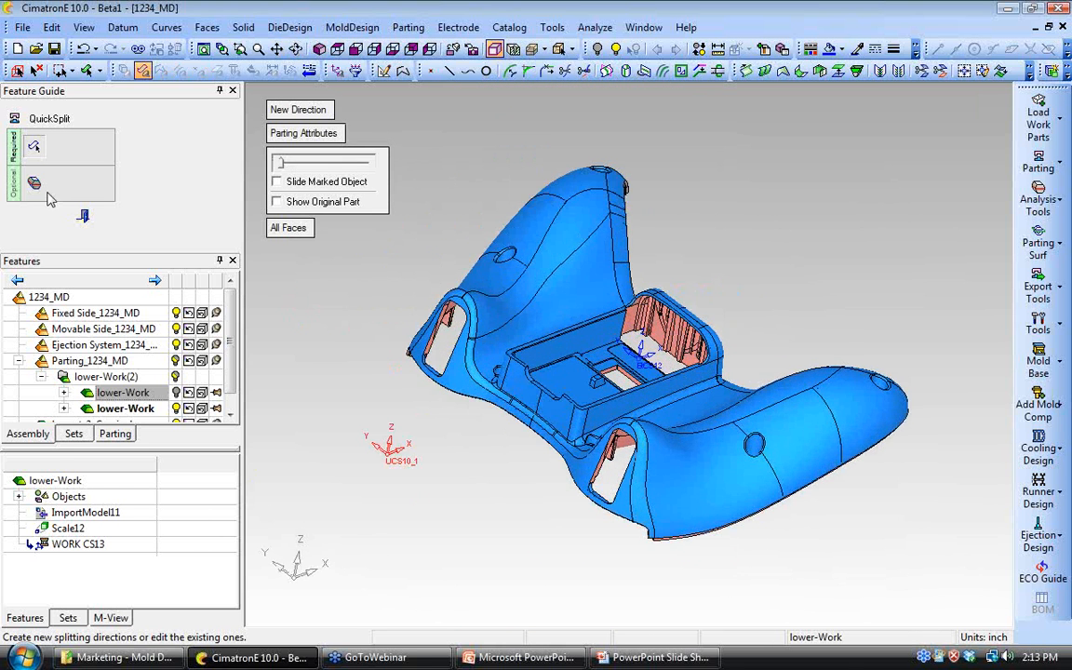
left_click(35, 186)
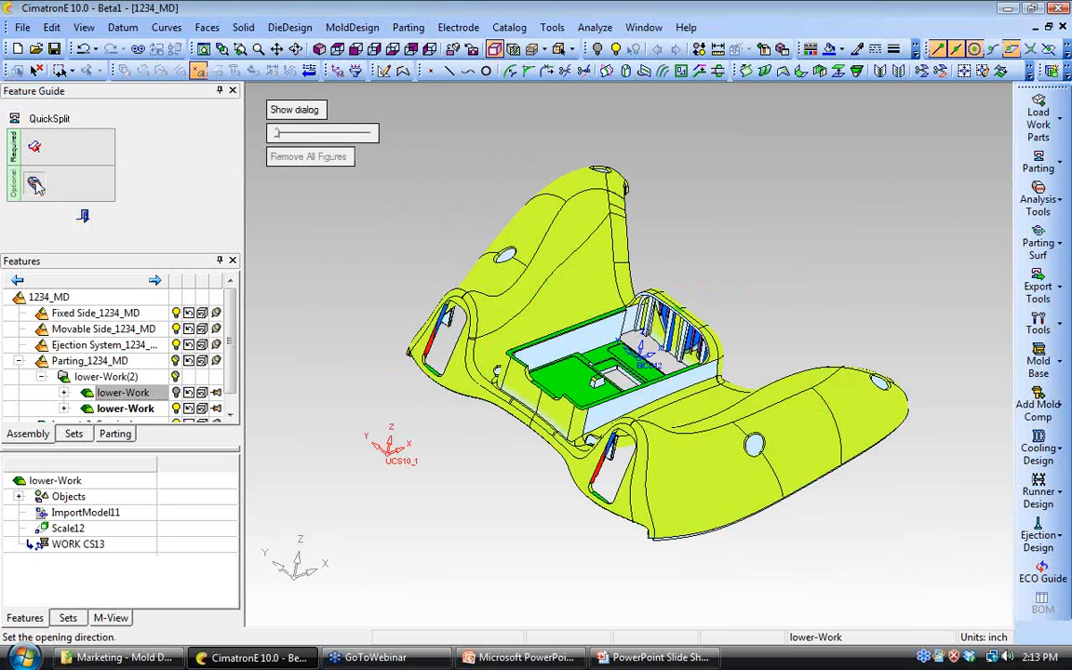
left_click_drag(377, 361, 372, 328, "ctrl")
right_click_drag(372, 327, 336, 299, "ctrl")
middle_click_drag(362, 325, 377, 303, "ctrl")
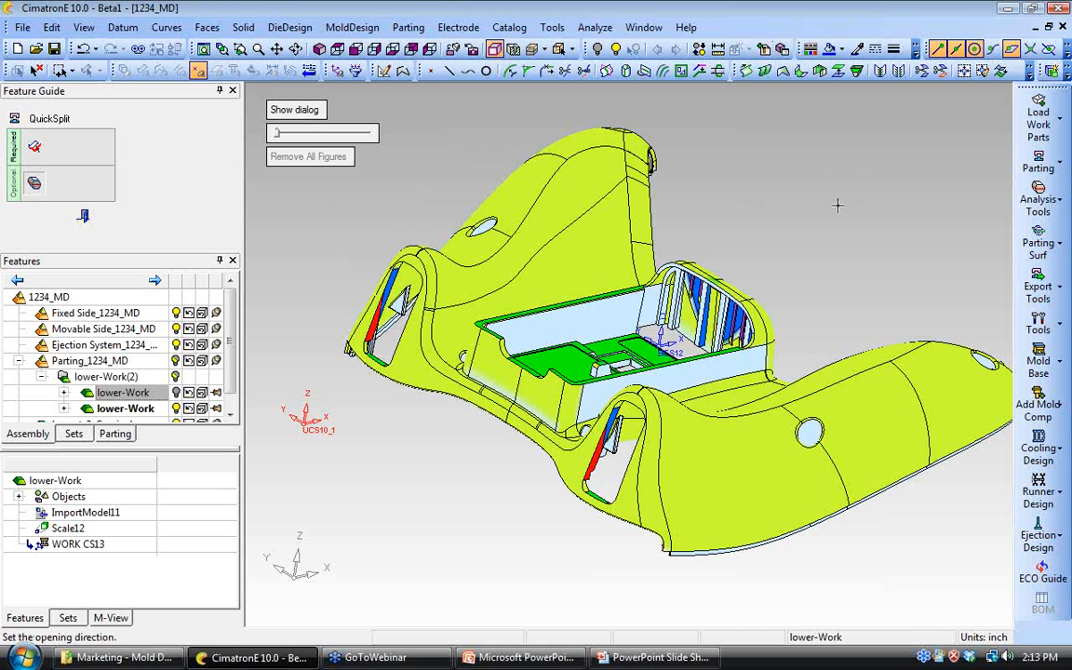
Step: Assign the undercut faces along the inner edges of both grip openings to the blue upper side with QuickSplit
middle_click_drag(585, 315, 677, 326, "ctrl")
scroll(502, 272, "up", 5)
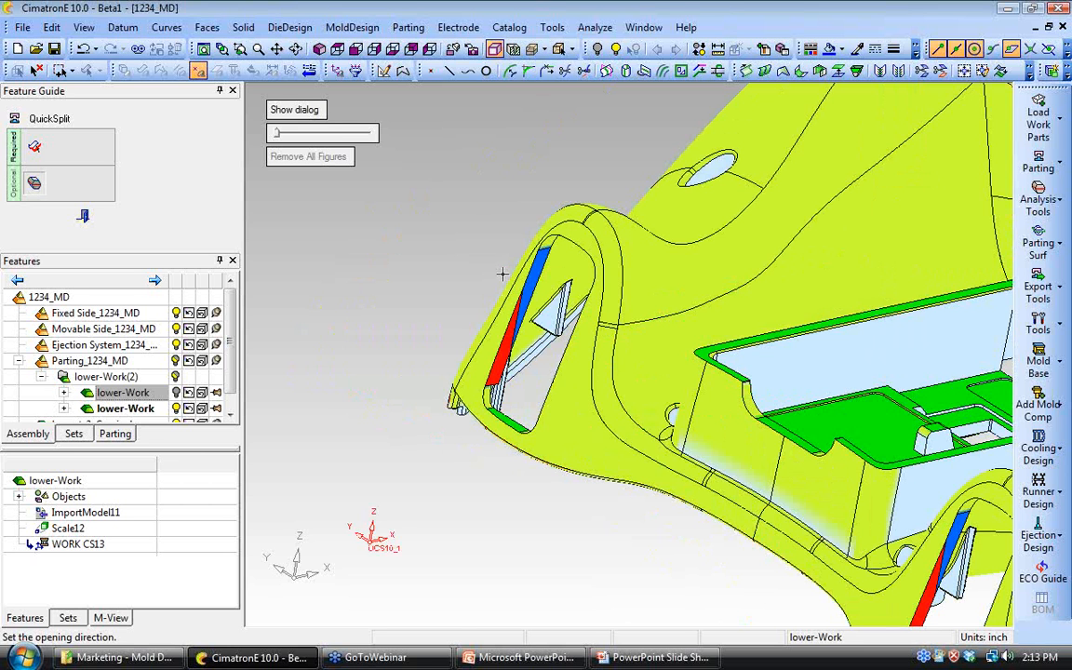
mouse_move(508, 343)
left_click(82, 218)
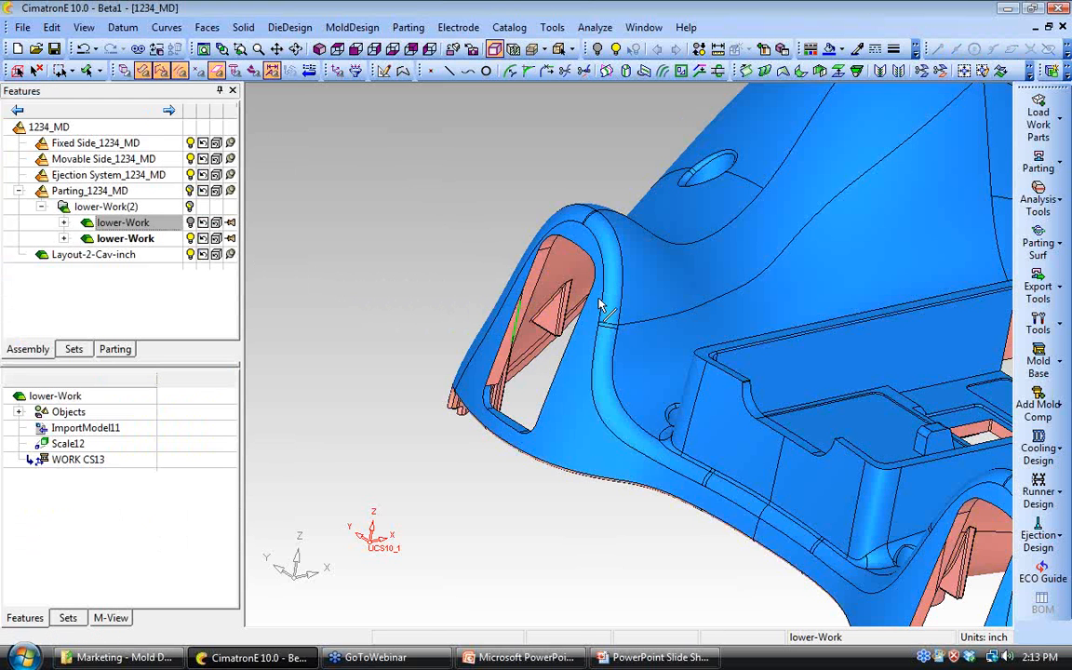
left_click(1038, 163)
left_click(873, 173)
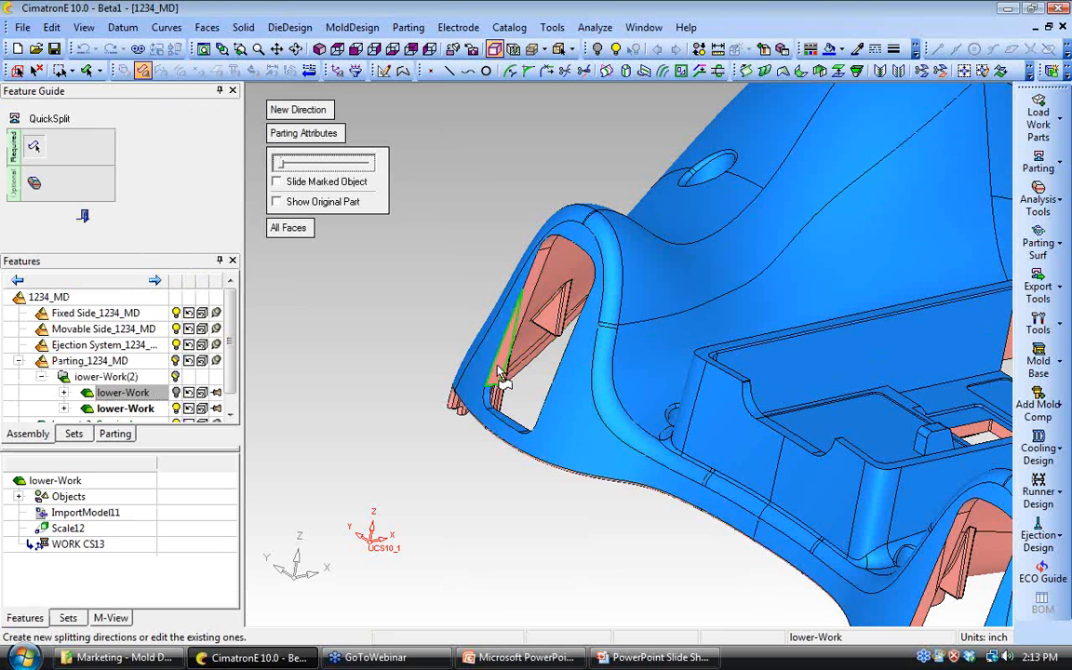
left_click(497, 366)
middle_click_drag(673, 397, 412, 212, "ctrl")
left_click(659, 439)
left_click_drag(651, 391, 588, 452, "ctrl")
middle_click_drag(588, 453, 415, 465, "ctrl")
left_click(651, 465)
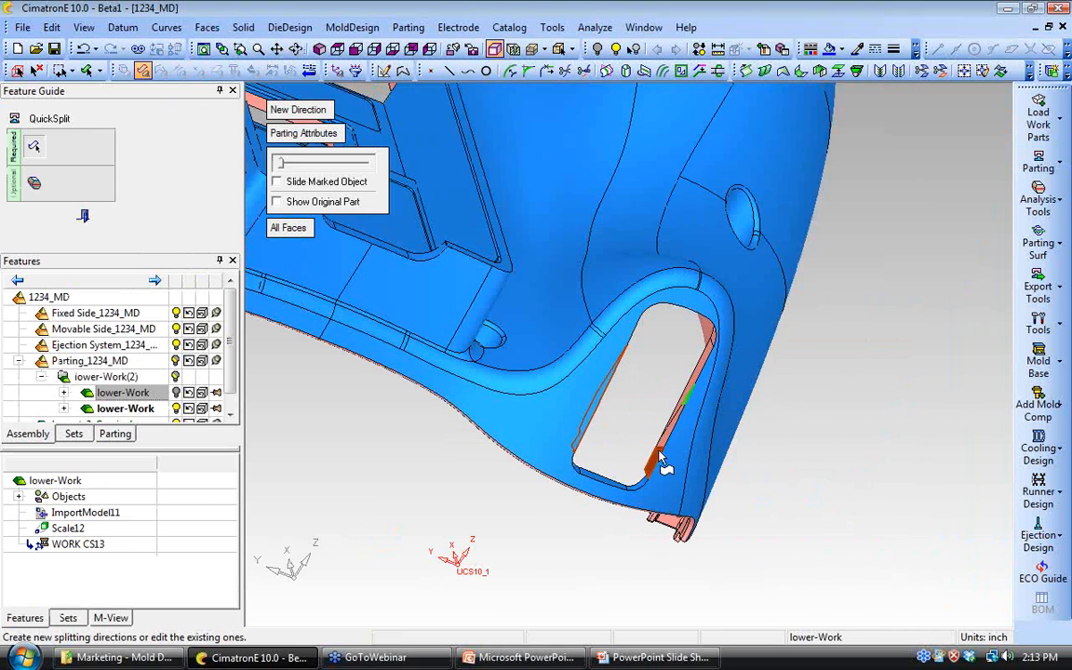
middle_click_drag(391, 400, 704, 514, "ctrl")
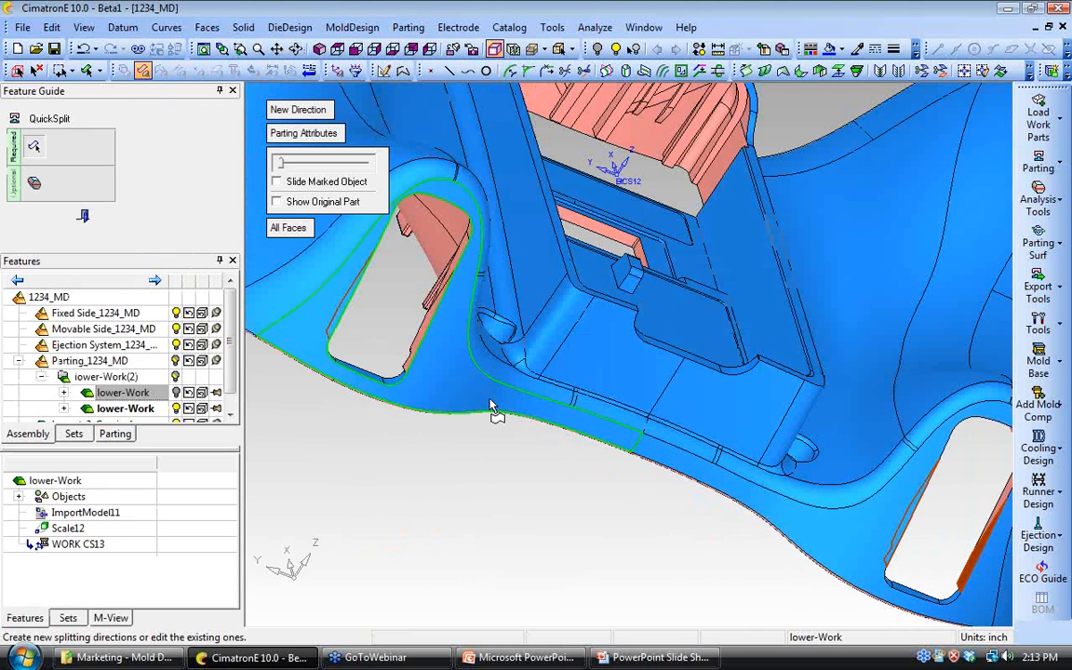
left_click(424, 333)
middle_click(457, 369)
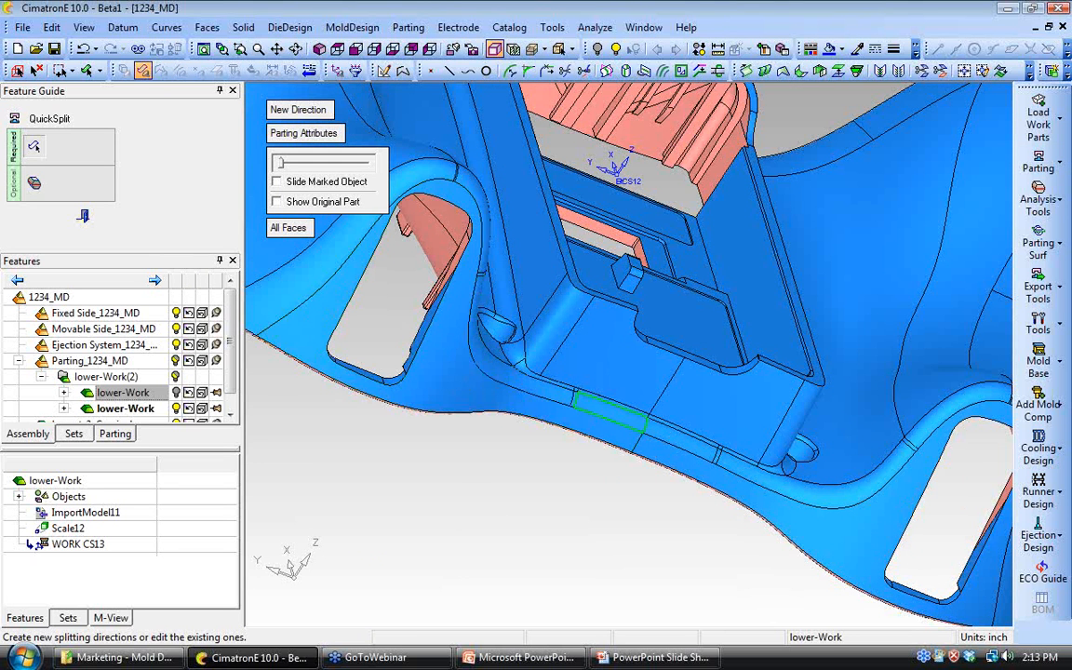
Step: Rerun QuickSplit's draft direction analysis and examine the draft along the part's lower rim below the grip openings
left_click_drag(465, 447, 546, 339, "ctrl")
scroll(545, 340, "down", 1)
left_click(35, 183)
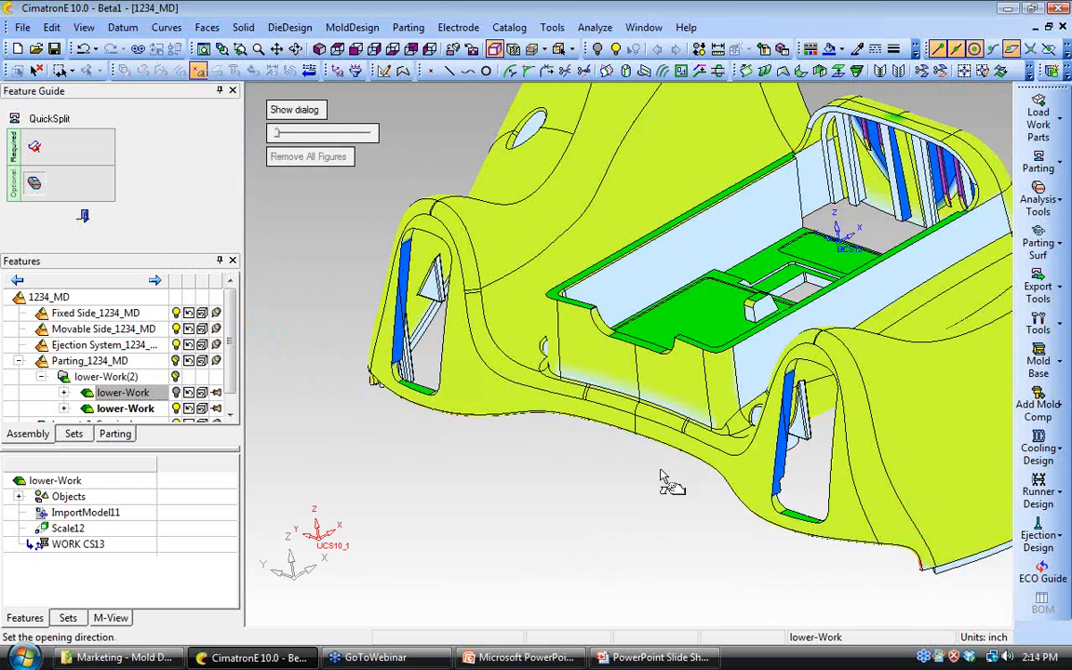
left_click_drag(667, 479, 677, 395, "ctrl")
middle_click_drag(677, 396, 498, 365, "ctrl")
right_click_drag(498, 365, 498, 274, "ctrl")
middle_click_drag(702, 457, 604, 305, "ctrl")
right_click_drag(604, 306, 740, 405, "ctrl")
middle_click_drag(740, 405, 674, 346, "ctrl")
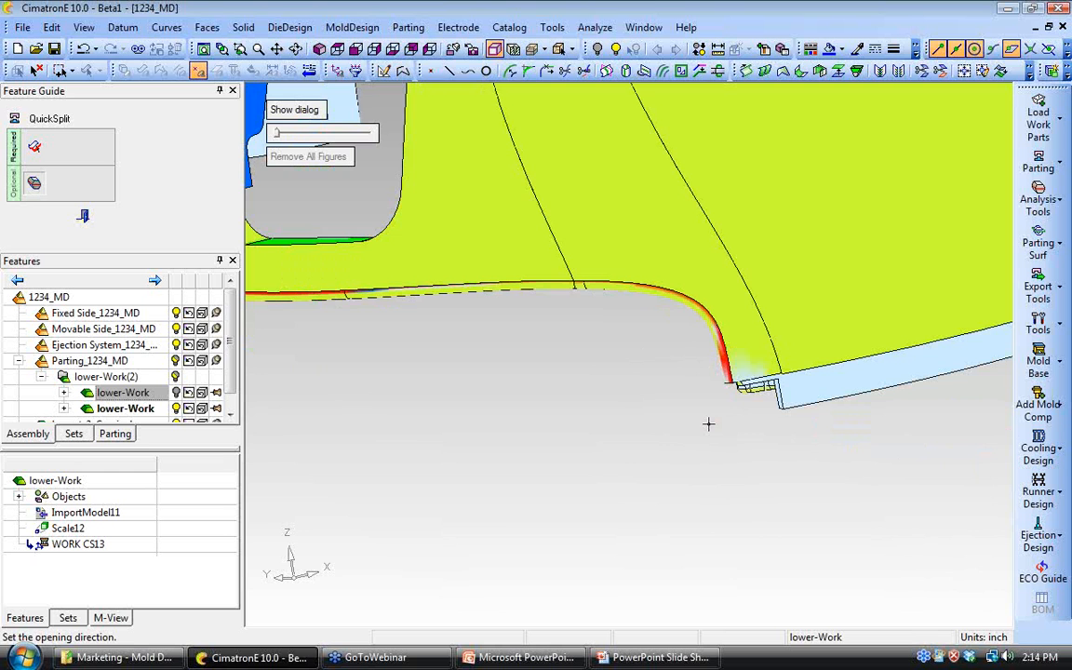
scroll(441, 224, "down", 3)
middle_click_drag(442, 223, 455, 292, "ctrl")
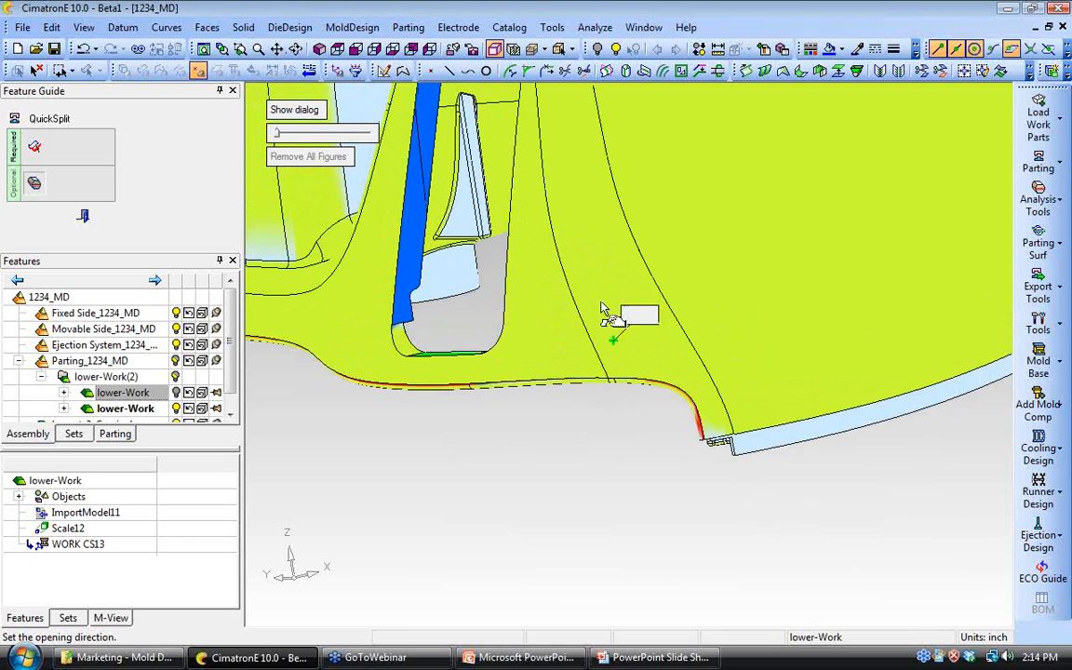
left_click(84, 217)
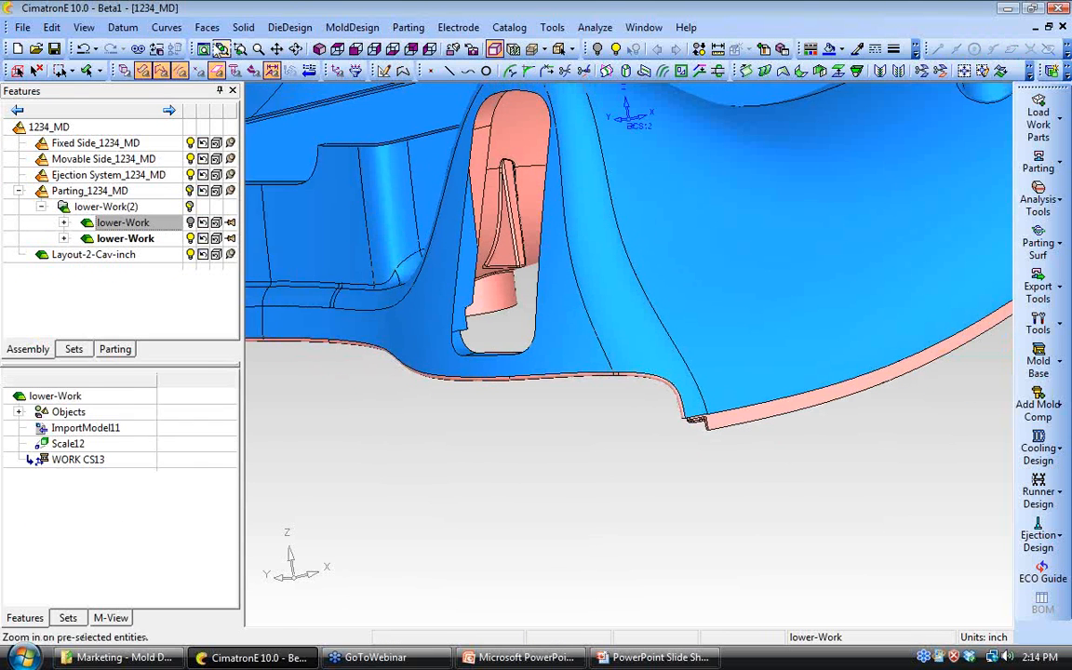
Step: Apply Split Silhouette to all connected faces of the active lower-Work part
left_click(207, 27)
left_click(238, 421)
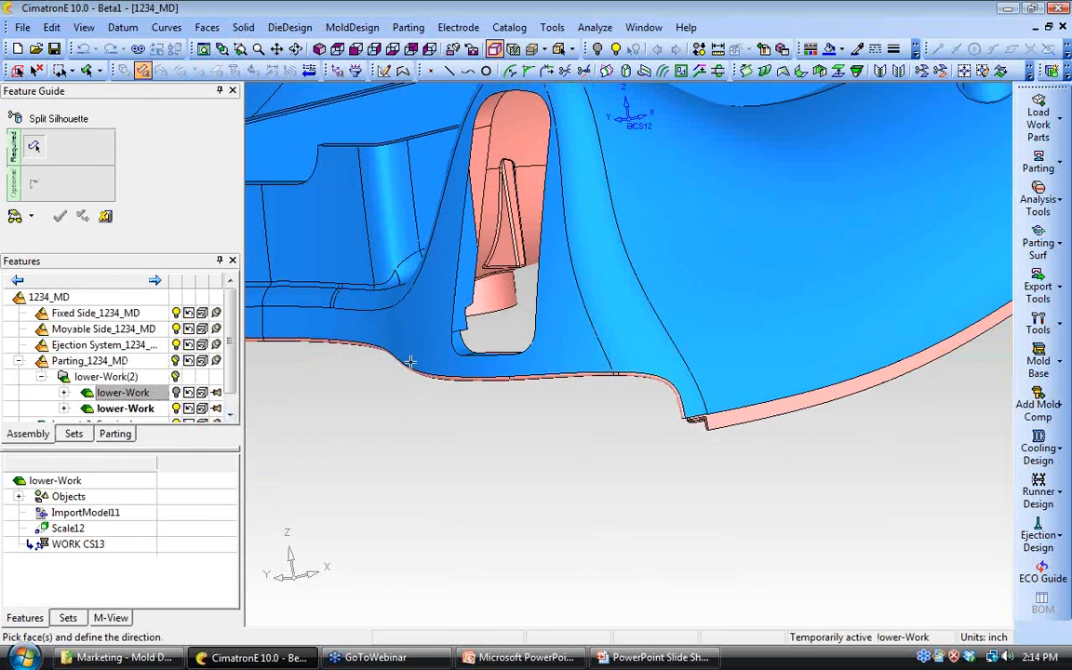
left_click(98, 73)
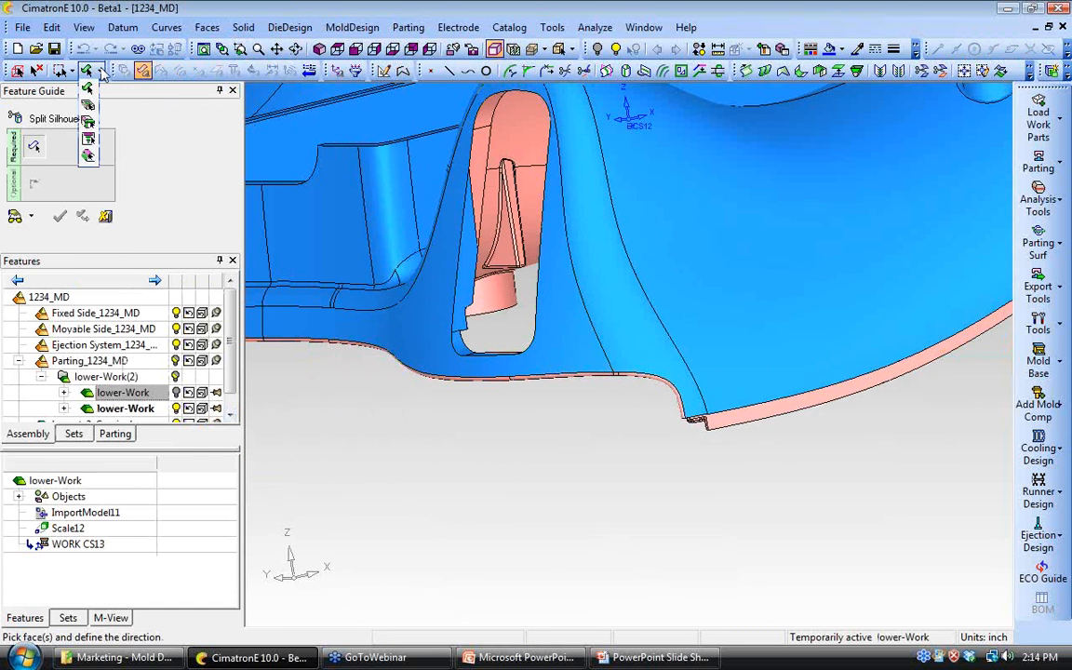
left_click(89, 125)
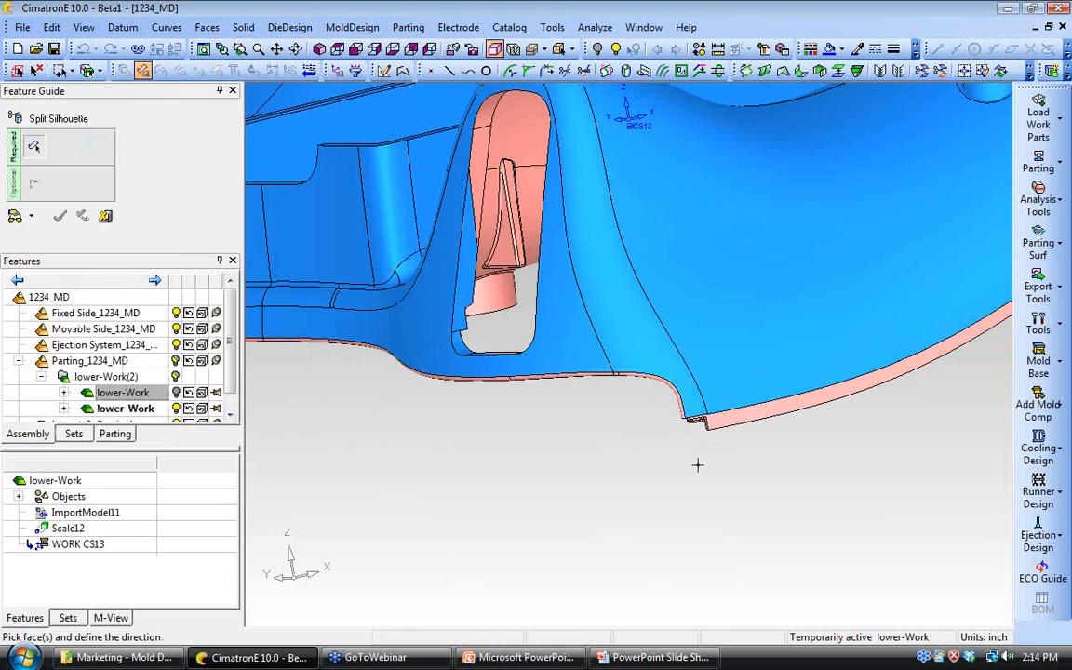
left_click(667, 398)
middle_click_drag(600, 458, 585, 423)
left_click(60, 216)
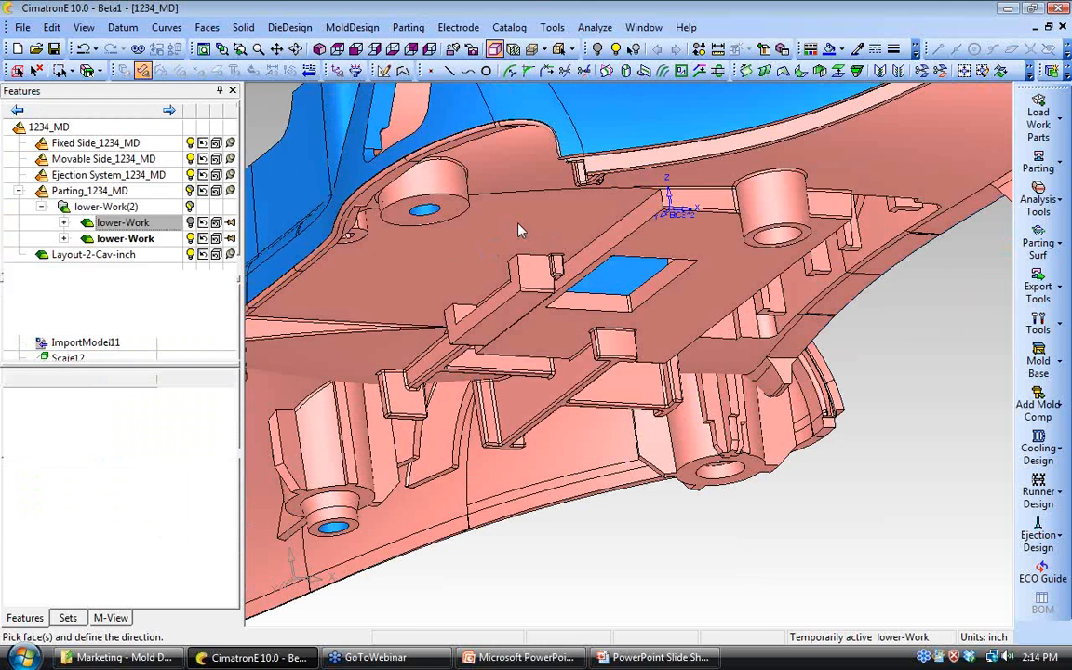
Step: Reopen QuickSplit and assign the thin silhouette-split faces along the part's lower rim to the blue upper side
scroll(537, 240, "up", 6)
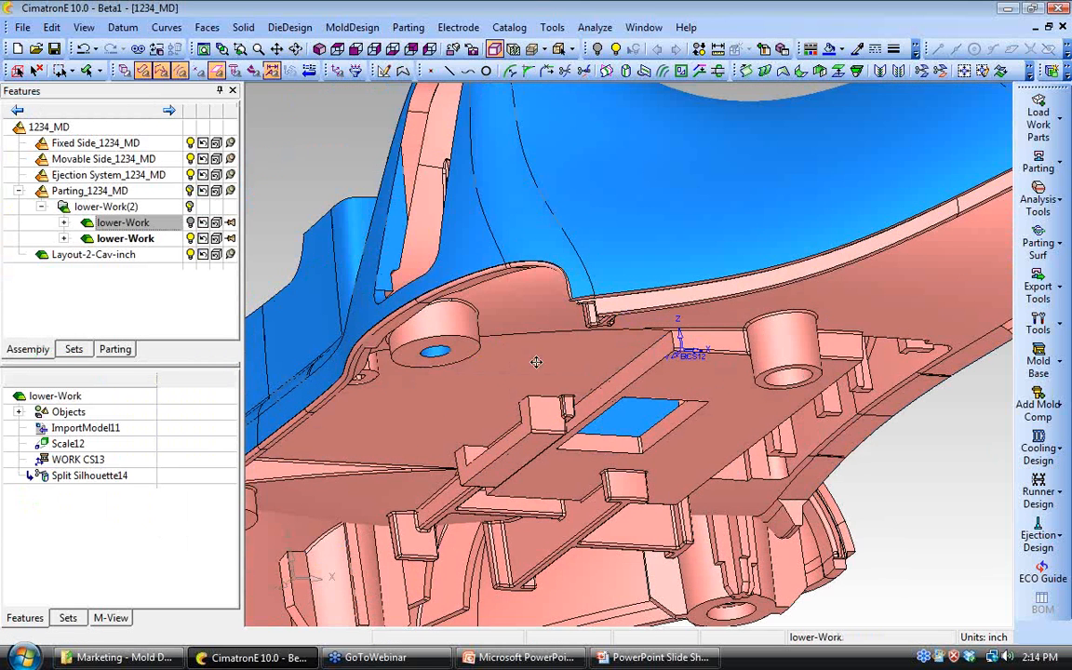
scroll(623, 424, "up", 3)
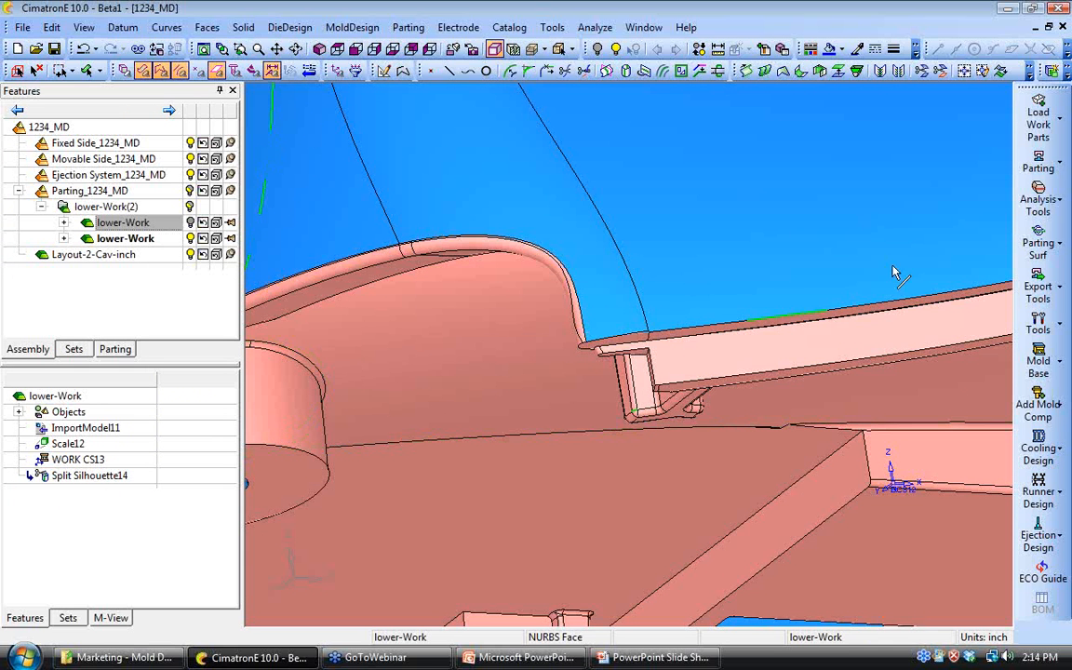
left_click(1039, 163)
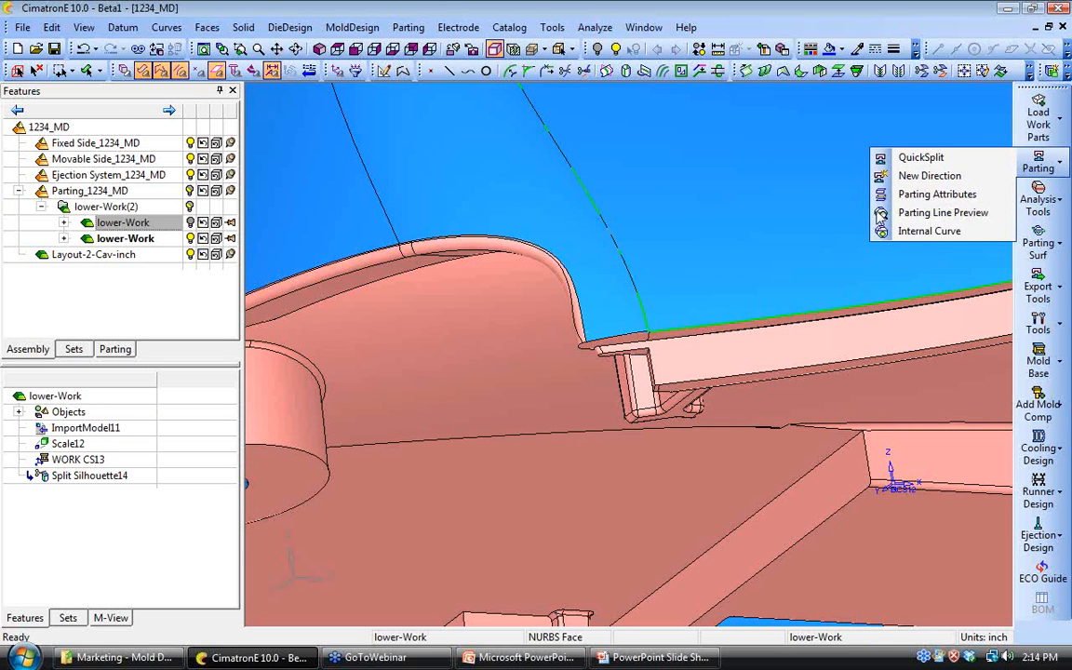
left_click(917, 157)
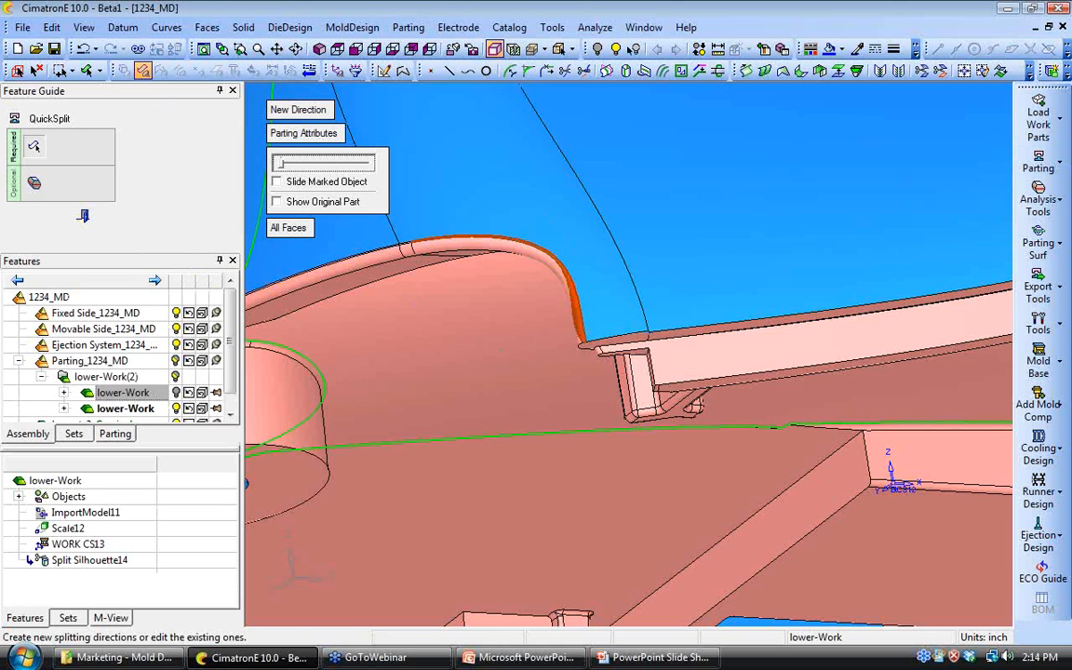
middle_click_drag(410, 270, 641, 410, "ctrl")
scroll(641, 406, "up", 2)
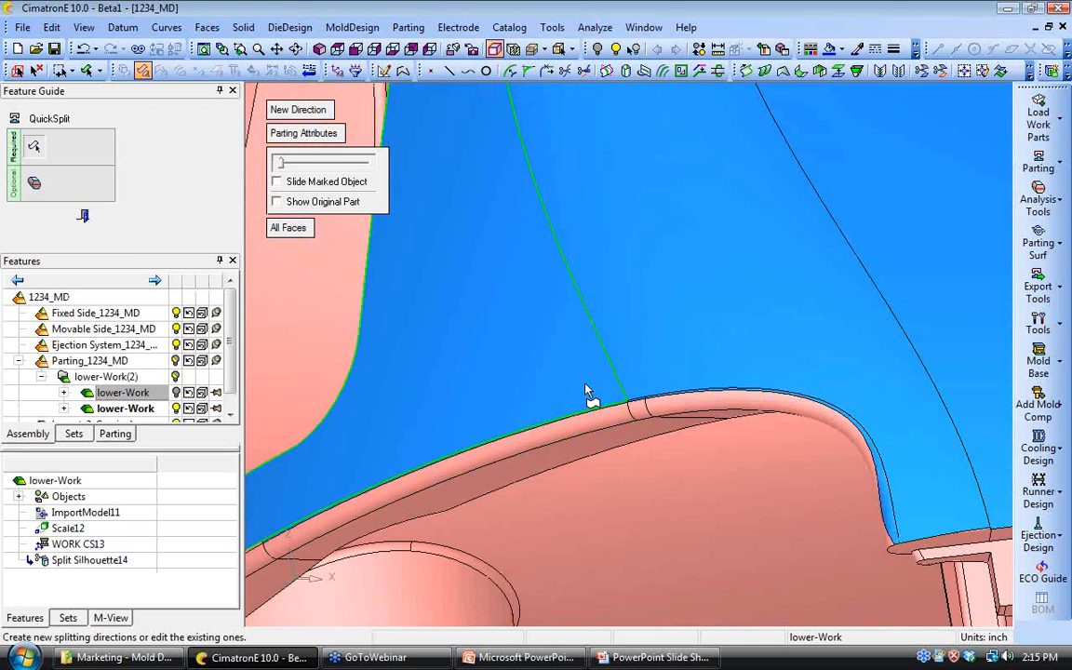
left_click_drag(577, 381, 758, 326, "ctrl")
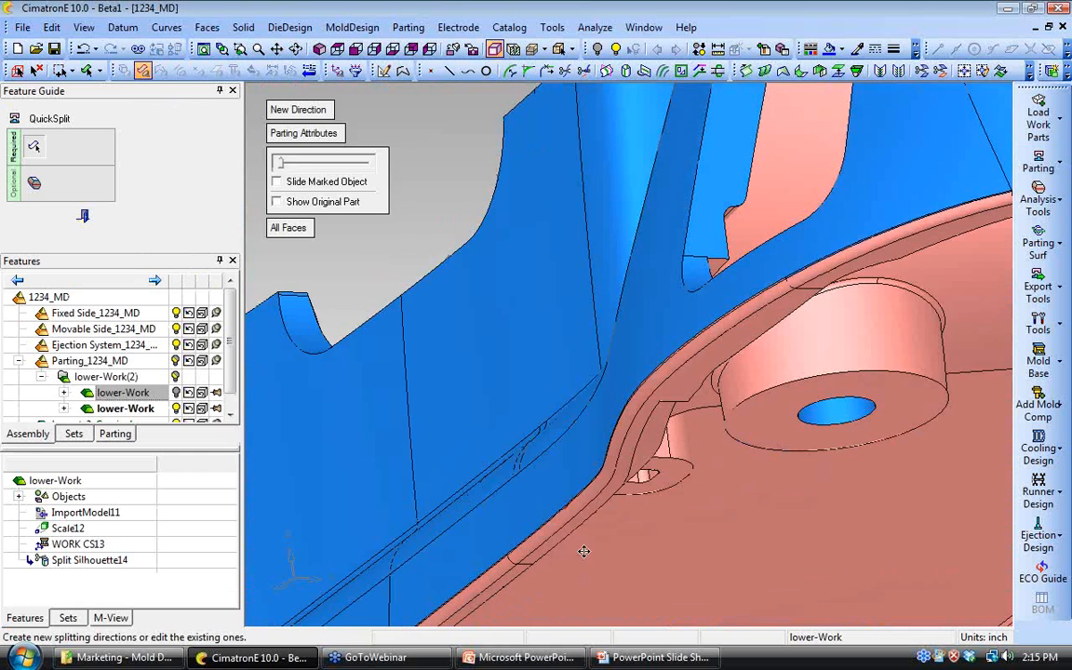
middle_click_drag(581, 550, 717, 395, "ctrl")
right_click_drag(639, 488, 645, 443, "ctrl")
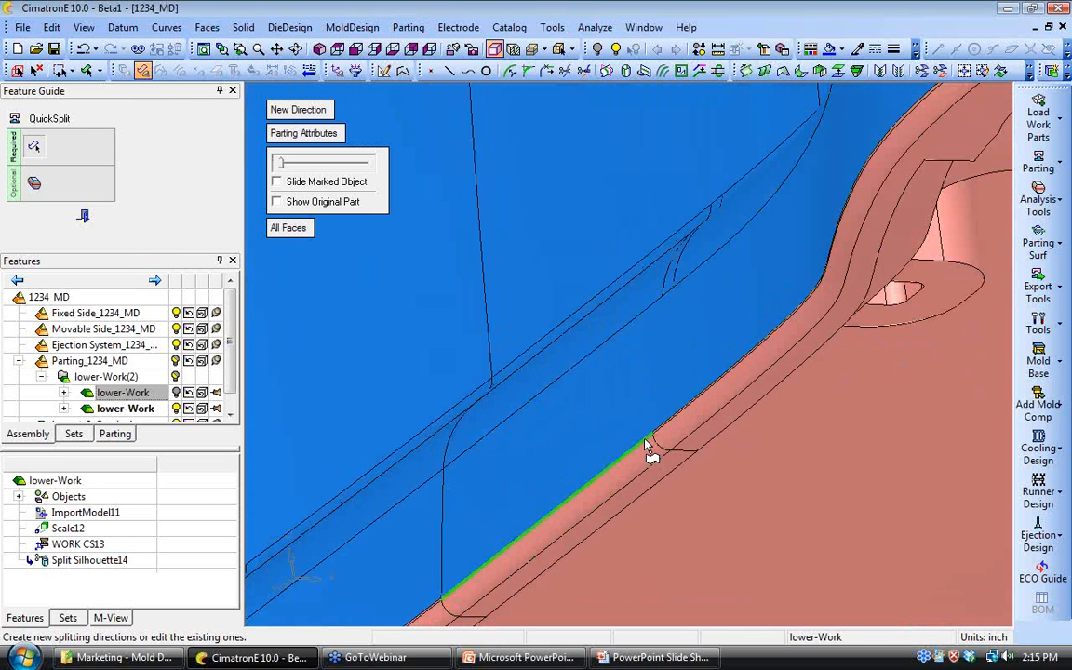
left_click_drag(644, 411, 500, 377, "ctrl")
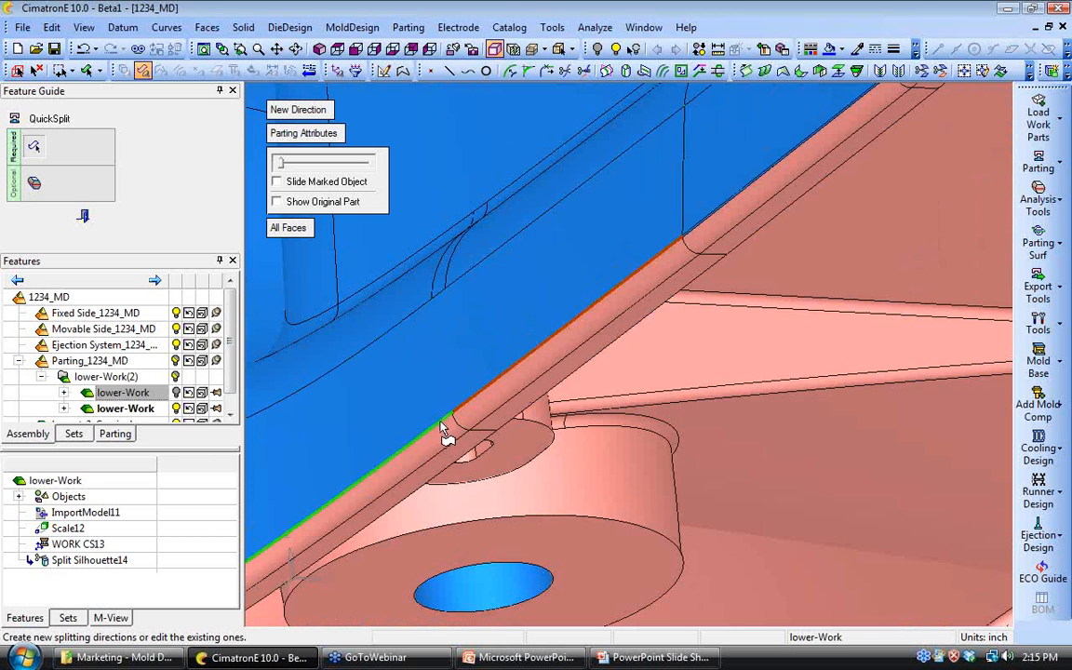
middle_click_drag(434, 428, 613, 285, "ctrl")
middle_click_drag(424, 389, 782, 167, "ctrl")
middle_click_drag(437, 609, 627, 446, "ctrl")
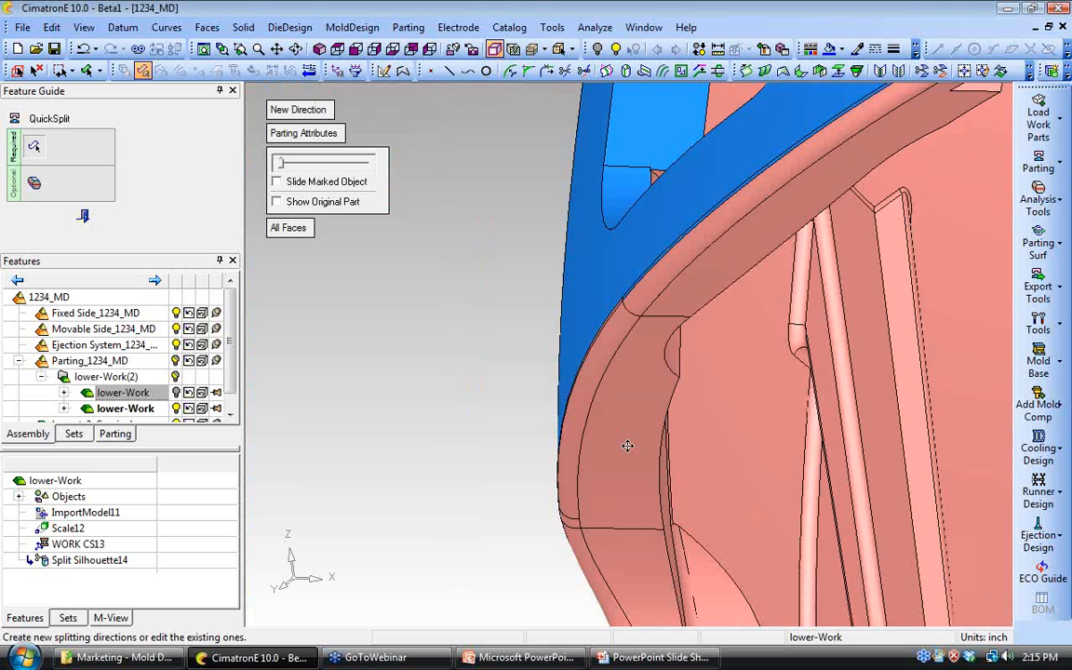
left_click_drag(628, 446, 667, 444, "ctrl")
middle_click_drag(561, 601, 661, 414, "ctrl")
right_click_drag(661, 414, 633, 262, "ctrl")
left_click(633, 266)
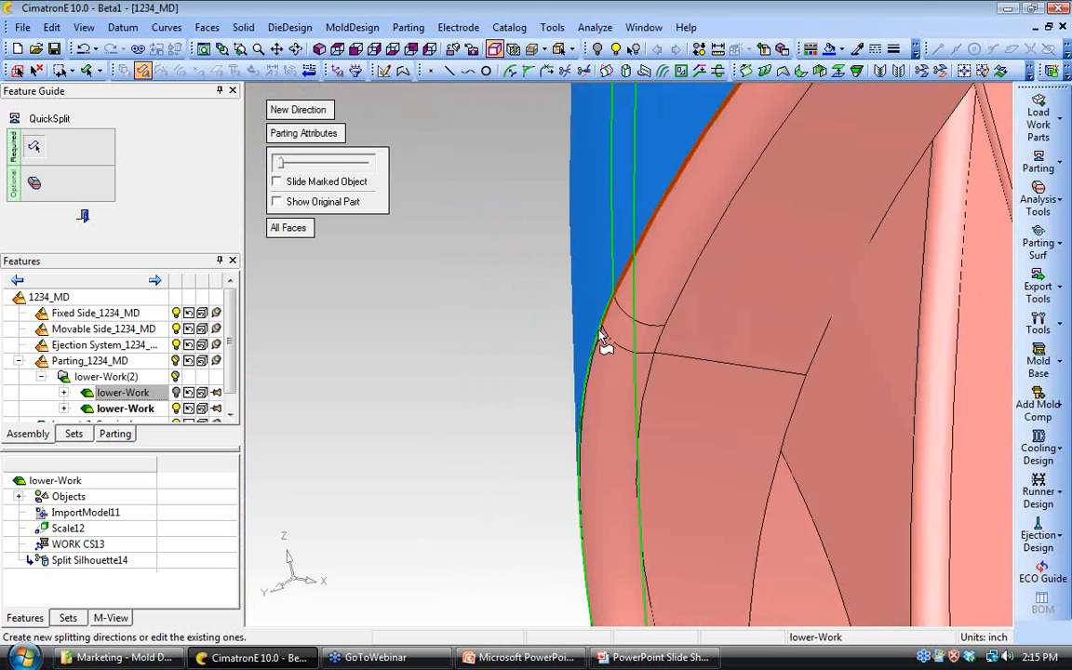
middle_click(602, 264)
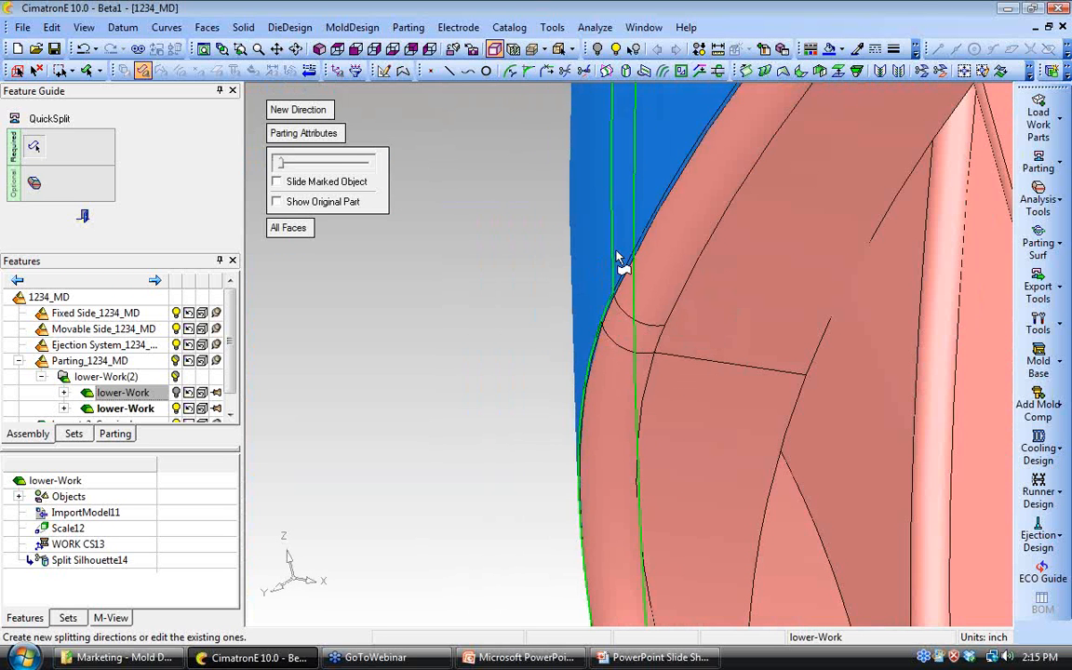
Step: View the whole split part and run the draft direction analysis on the updated parting
right_click_drag(735, 125, 793, 431, "ctrl")
middle_click_drag(1003, 305, 677, 373, "ctrl")
right_click_drag(678, 373, 685, 466, "ctrl")
left_click_drag(686, 354, 712, 442, "ctrl")
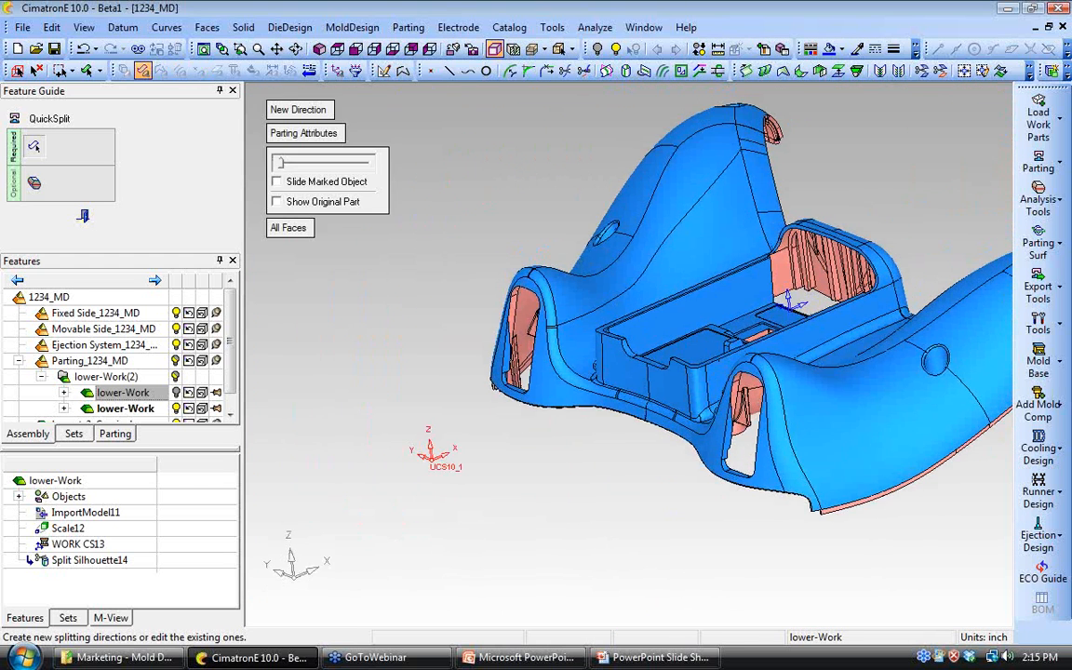
middle_click_drag(712, 442, 611, 489, "ctrl")
mouse_move(282, 164)
left_mouse_down()
mouse_move(301, 168)
mouse_move(277, 169)
left_mouse_up()
left_click(35, 185)
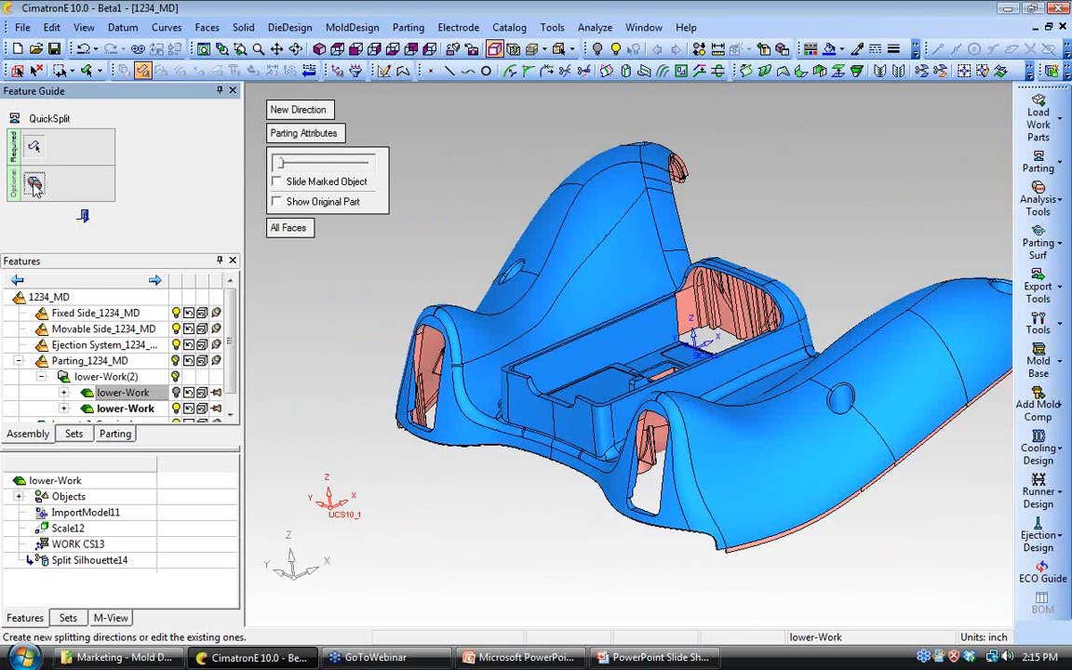
Step: Cut a dynamic section through the small block on the tray floor and inspect the faces beneath it
left_click_drag(432, 401, 456, 451, "ctrl")
right_click_drag(456, 451, 517, 89, "ctrl")
left_click(515, 72)
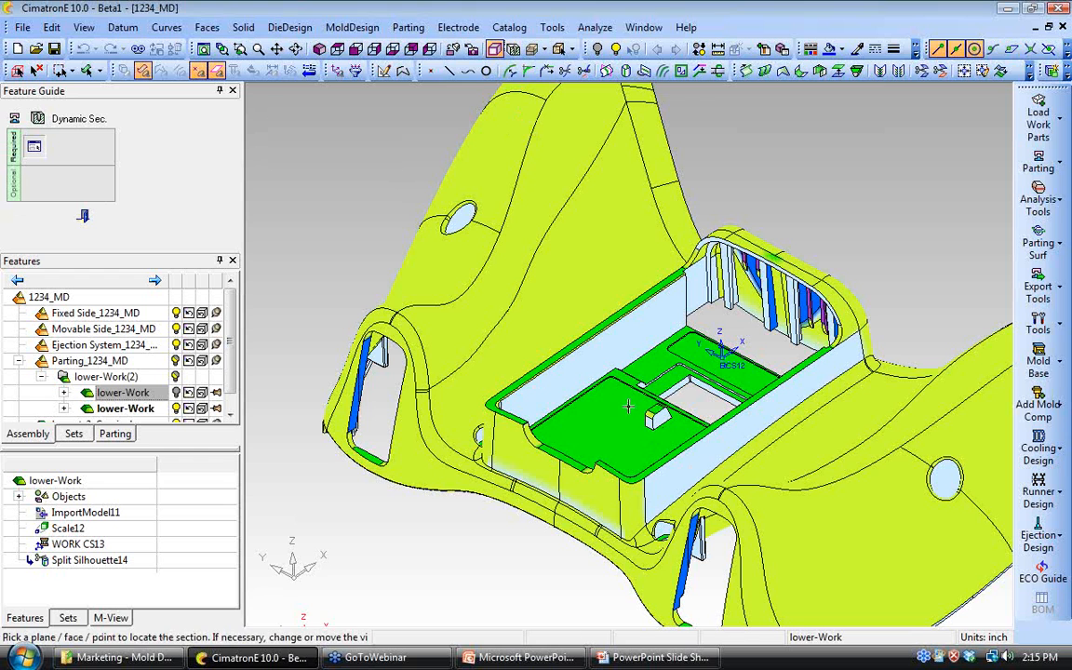
left_click(654, 419)
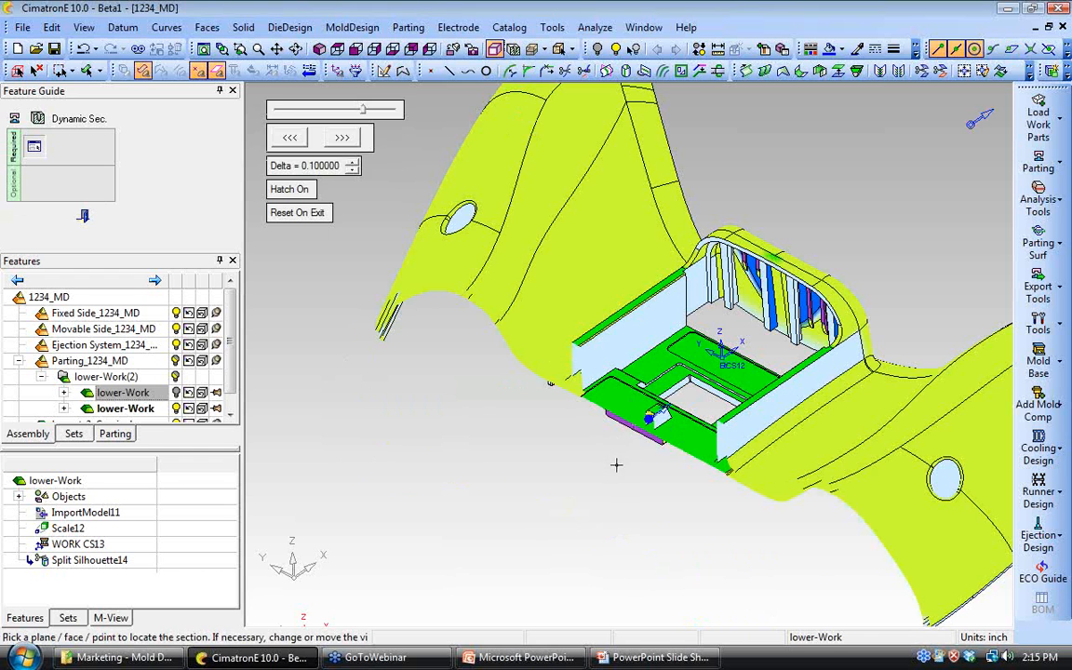
left_click_drag(655, 419, 618, 418, "ctrl")
middle_click_drag(618, 418, 720, 457, "ctrl")
right_click_drag(720, 457, 786, 558, "ctrl")
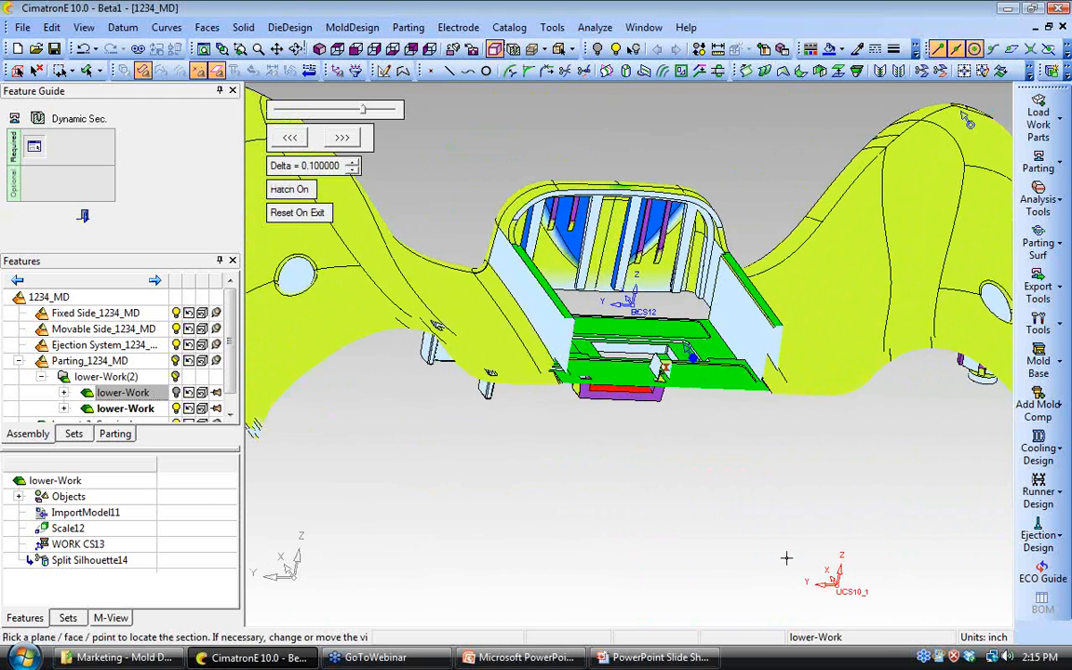
mouse_move(696, 545)
left_mouse_down("ctrl")
mouse_move(659, 585)
mouse_move(708, 540)
mouse_move(659, 458)
mouse_move(597, 420)
mouse_move(656, 466)
left_mouse_up("ctrl")
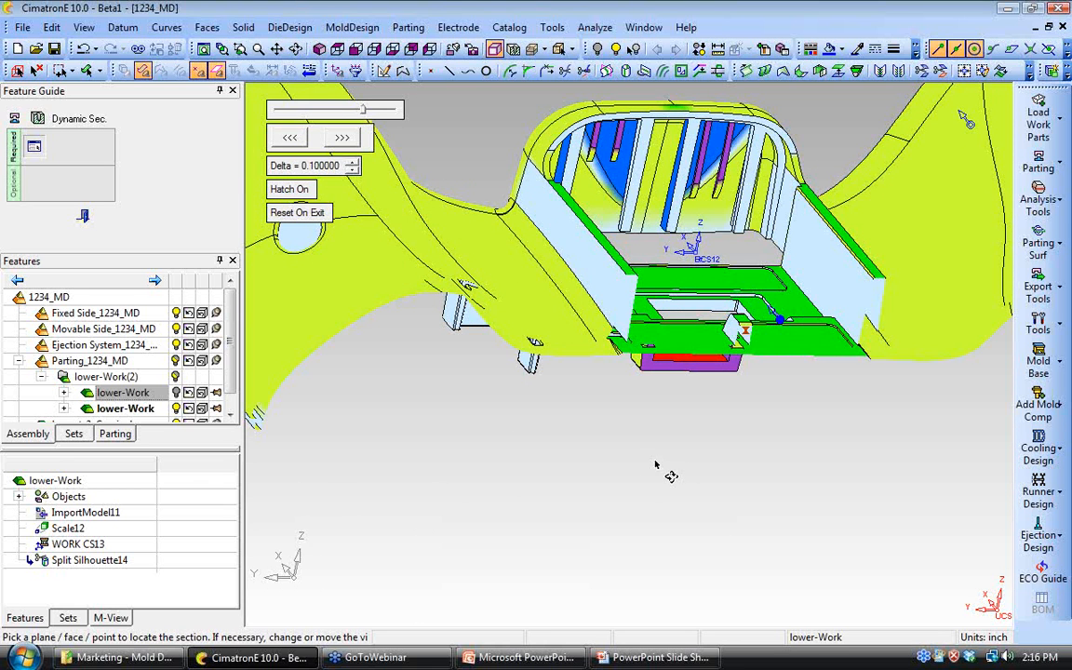
scroll(562, 476, "down", 3)
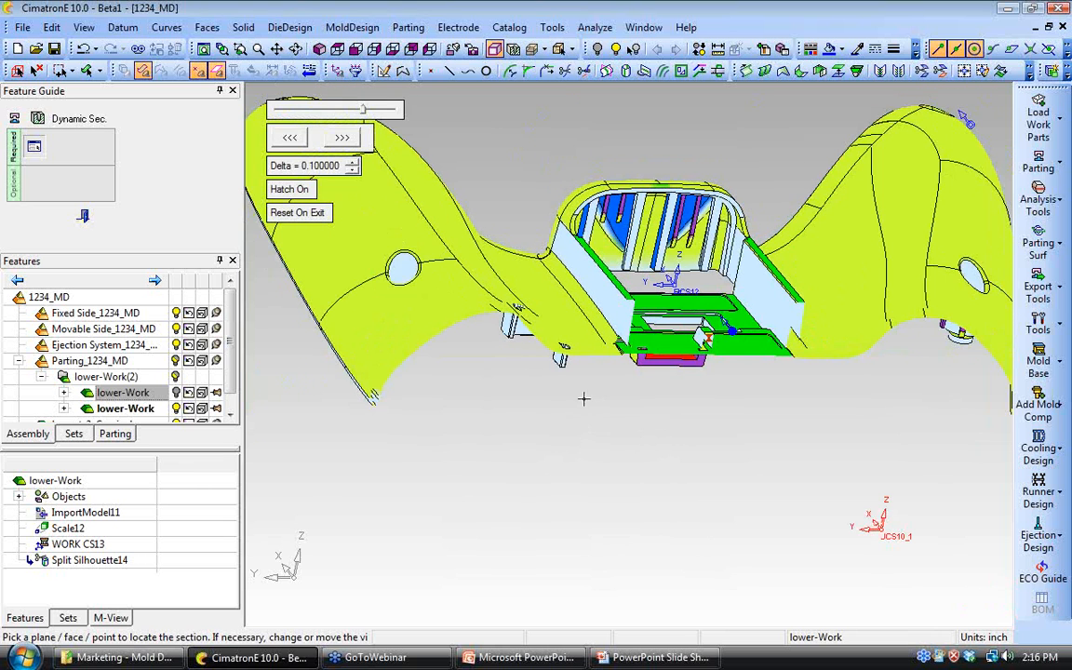
left_click(83, 215)
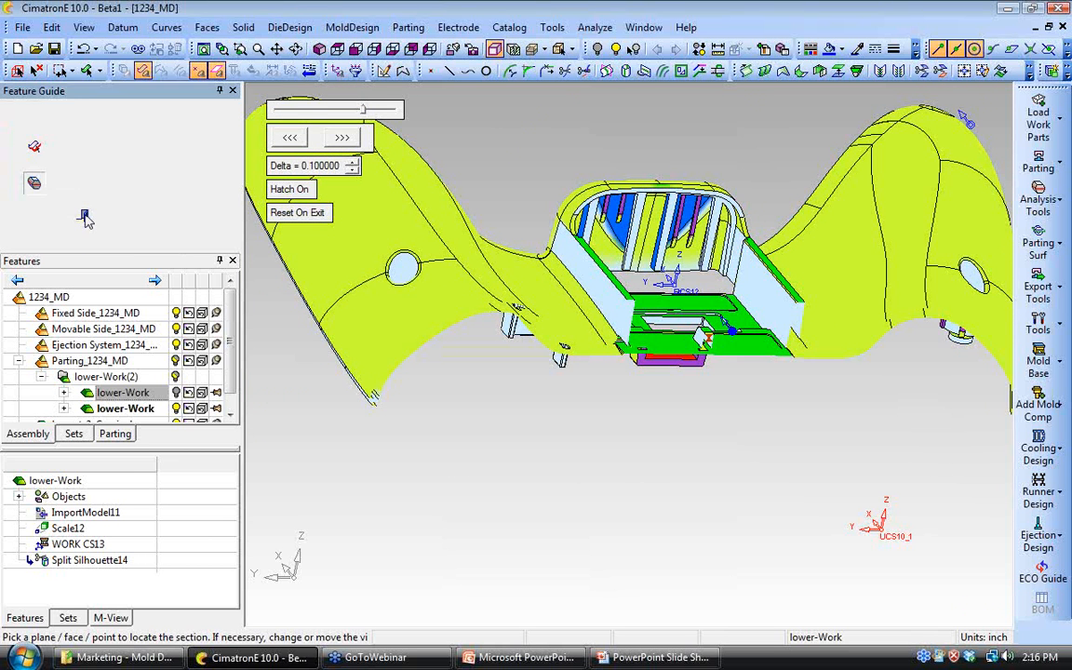
Step: Leave the draft analysis and slide the blue and pink split sides apart
left_click(35, 146)
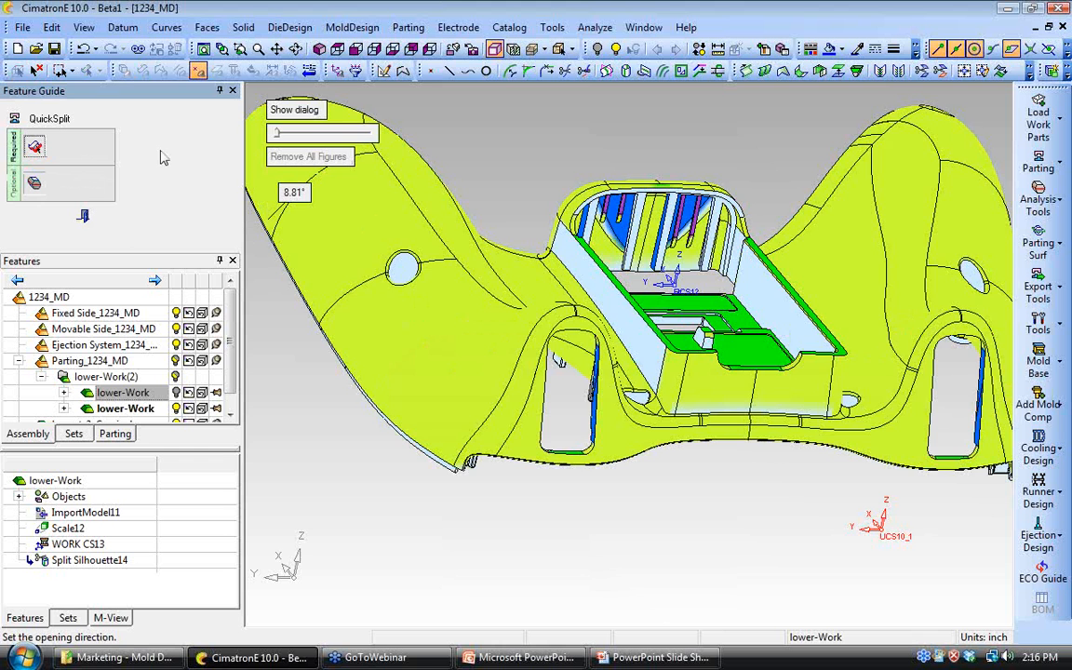
left_click_drag(283, 166, 317, 187)
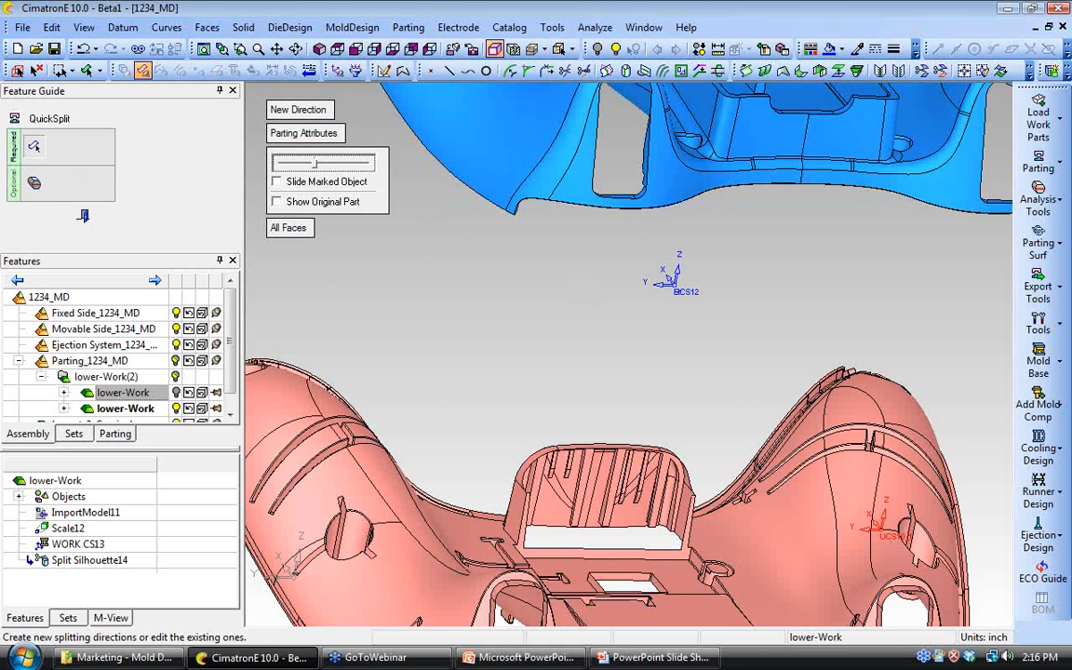
Step: Check the separated blue and pink sides of the part and close QuickSplit
middle_click_drag(596, 326, 577, 315)
right_click_drag(577, 314, 595, 354, "ctrl")
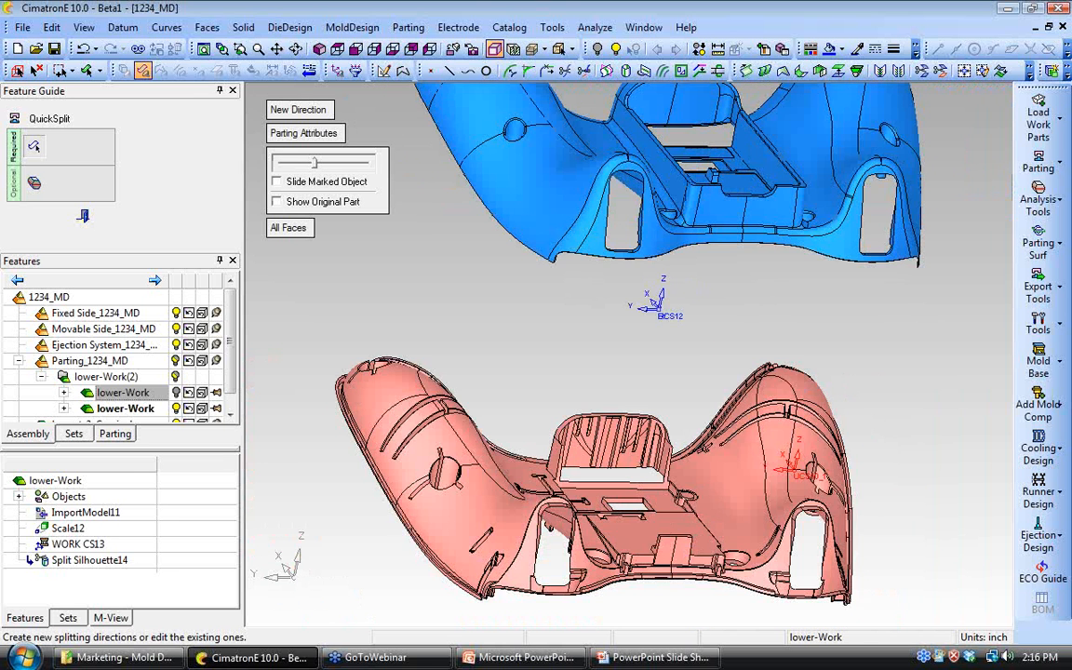
left_click_drag(596, 353, 599, 332, "ctrl")
middle_click_drag(646, 281, 637, 305, "ctrl")
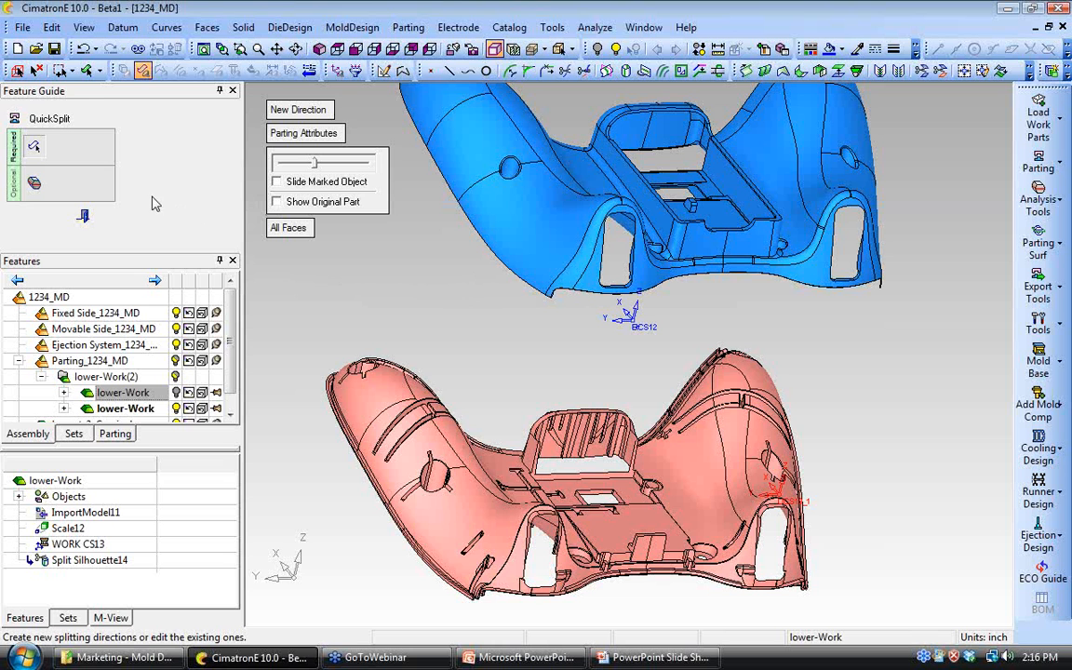
left_click(83, 215)
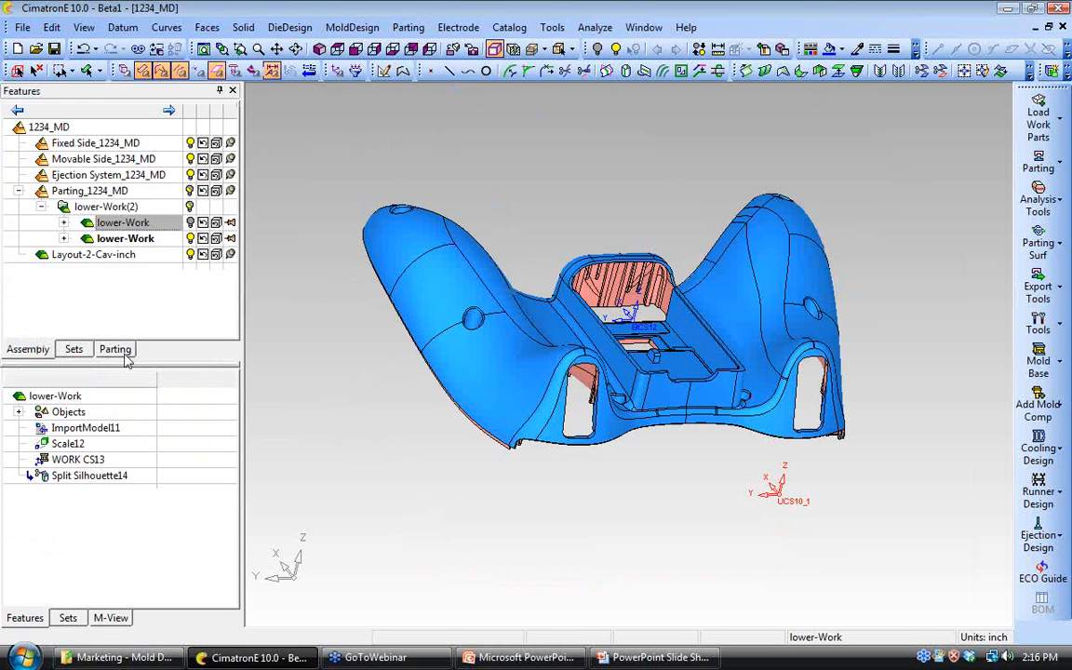
Step: Hide the pink Split-02 side of the active lower-Work in the parting tree and view the blue side's underside
left_click(124, 351)
left_click(65, 175)
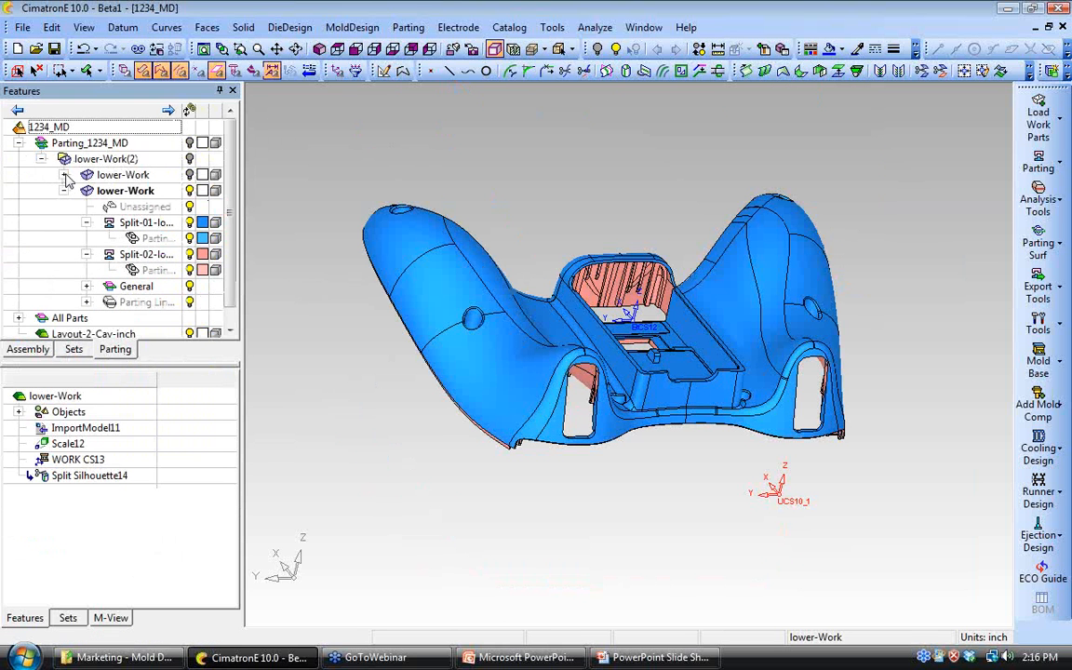
left_click(85, 223)
left_click(85, 238)
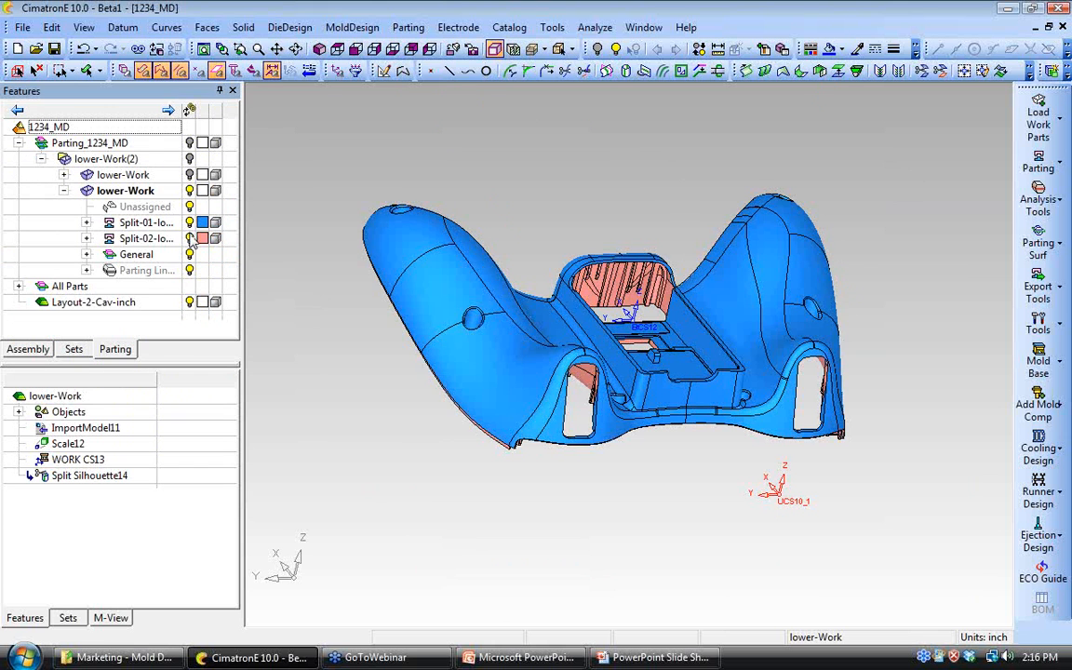
left_click(190, 239)
left_click_drag(663, 465, 659, 265, "ctrl")
middle_click_drag(657, 588, 648, 358, "ctrl")
right_click_drag(648, 357, 640, 321, "ctrl")
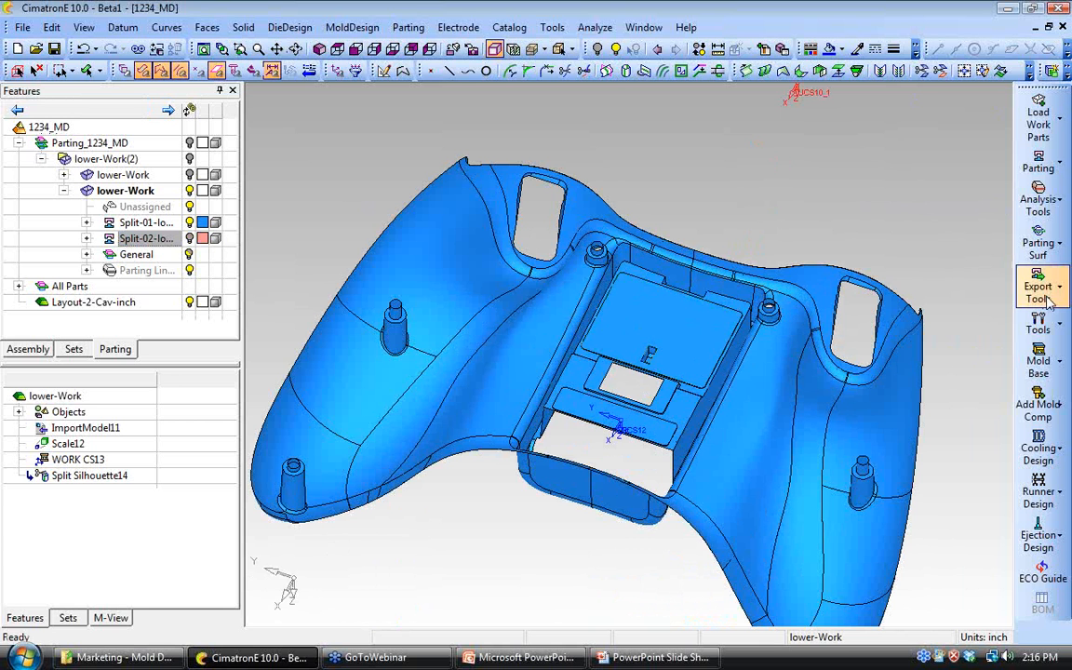
Step: Start an external parting face and set its composite contour to follow open edges as a spline
left_click(1005, 242)
left_click(917, 232)
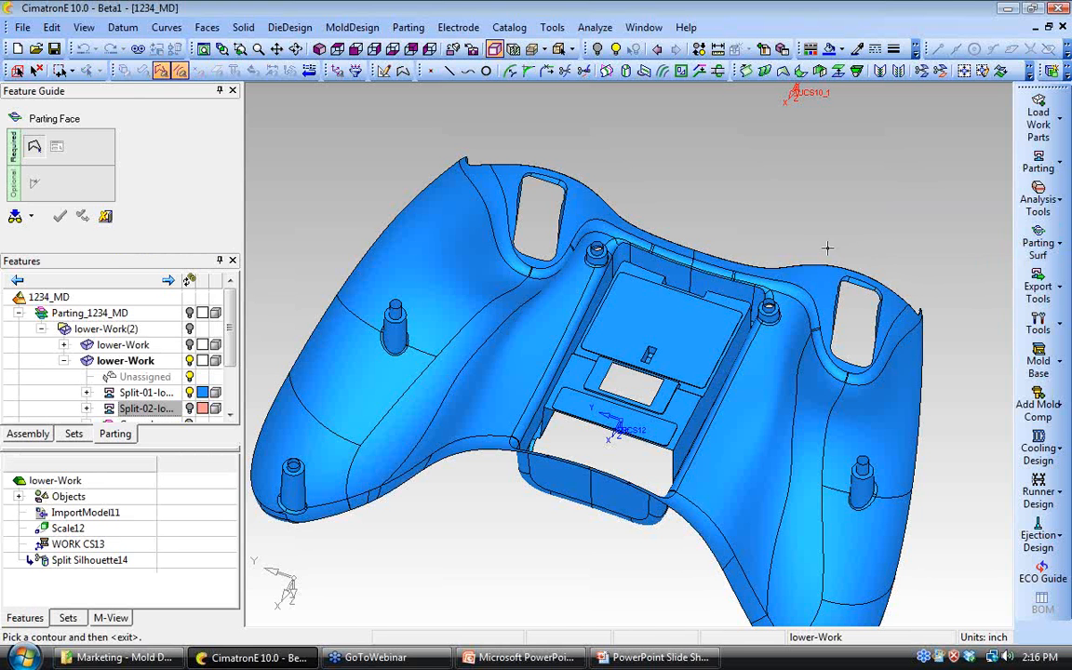
right_click_drag(803, 284, 802, 317, "ctrl")
left_click_drag(802, 317, 761, 352, "ctrl")
middle_click_drag(762, 352, 820, 341, "ctrl")
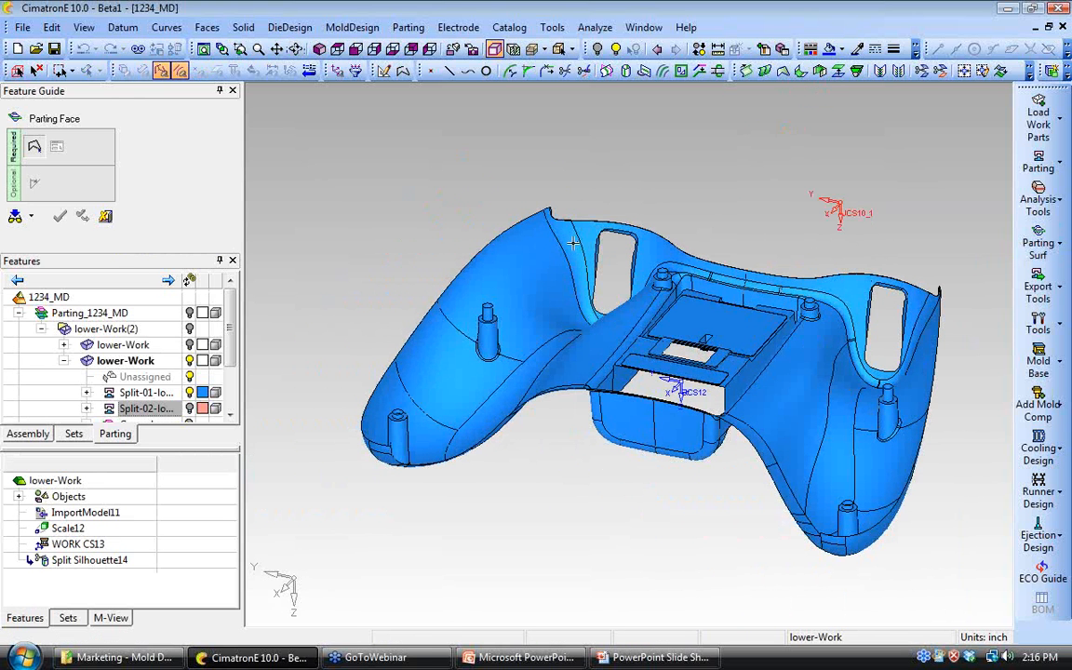
right_click_drag(591, 329, 591, 296, "ctrl")
middle_click_drag(591, 296, 745, 340, "ctrl")
left_click(402, 74)
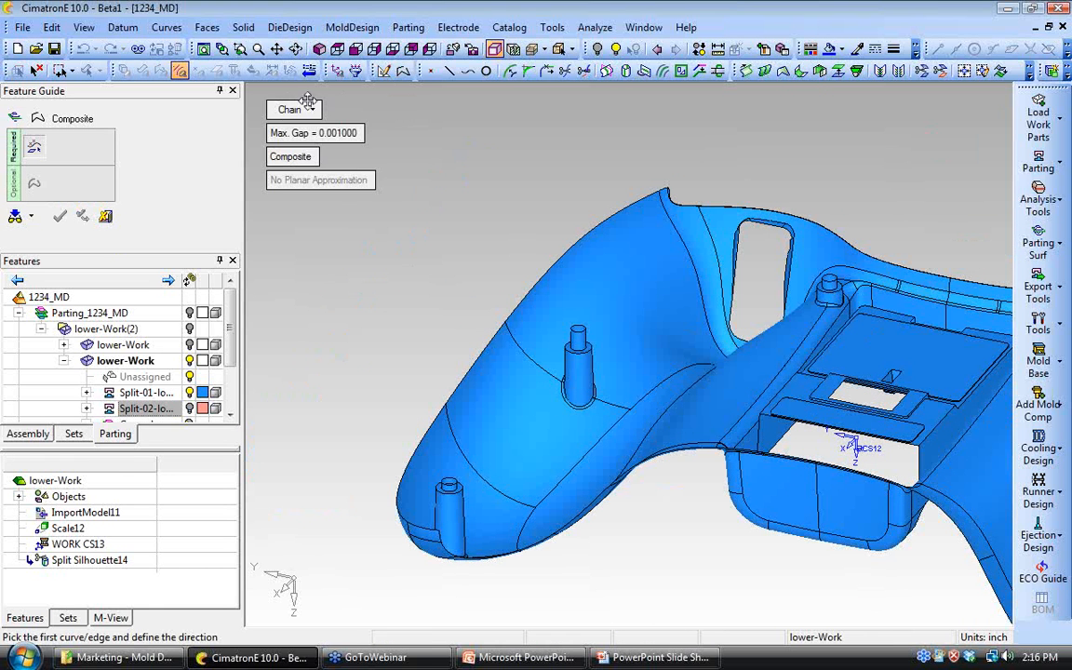
left_click(296, 108)
left_click(317, 165)
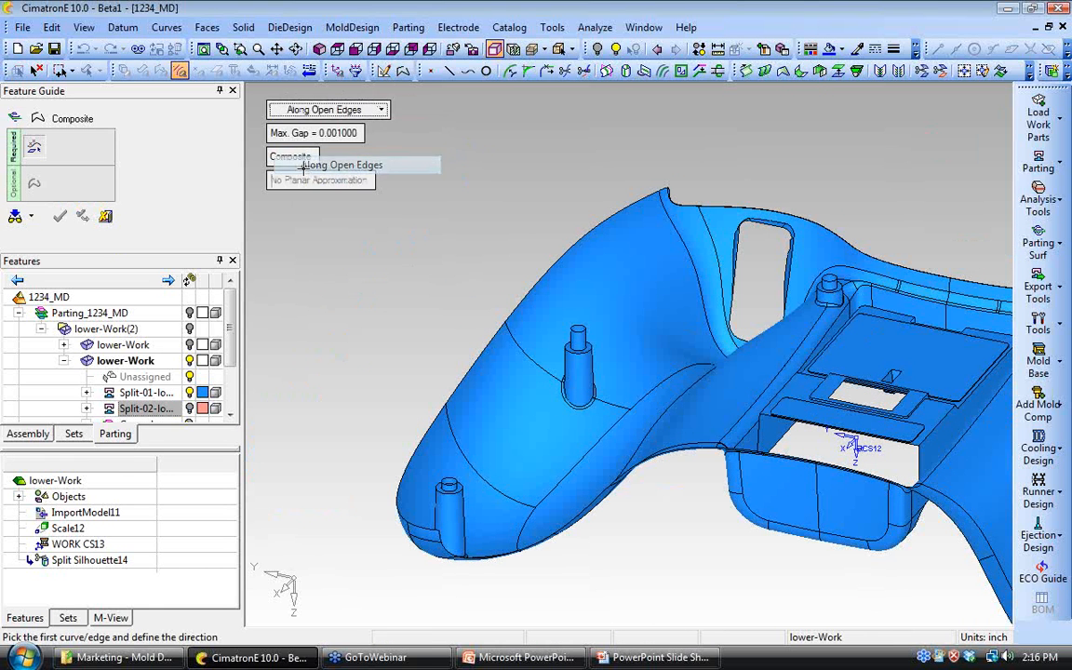
left_click(283, 154)
Step: Chain the contour along one grip's outer rim, from the boss at the grip tip to the pointed upper corner, and accept it
mouse_move(484, 372)
middle_mouse_down("ctrl")
mouse_move(521, 327)
mouse_move(537, 251)
middle_mouse_up("ctrl")
right_click_drag(537, 251, 537, 210, "ctrl")
left_click(430, 439)
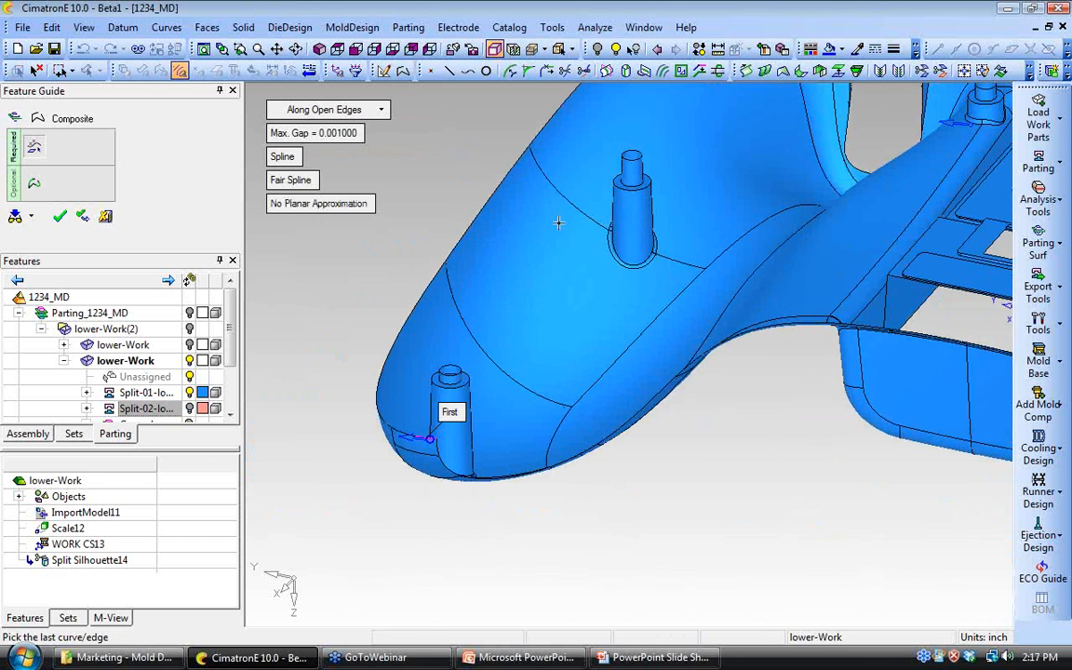
middle_click_drag(583, 213, 474, 523, "ctrl")
right_click_drag(474, 523, 474, 400, "ctrl")
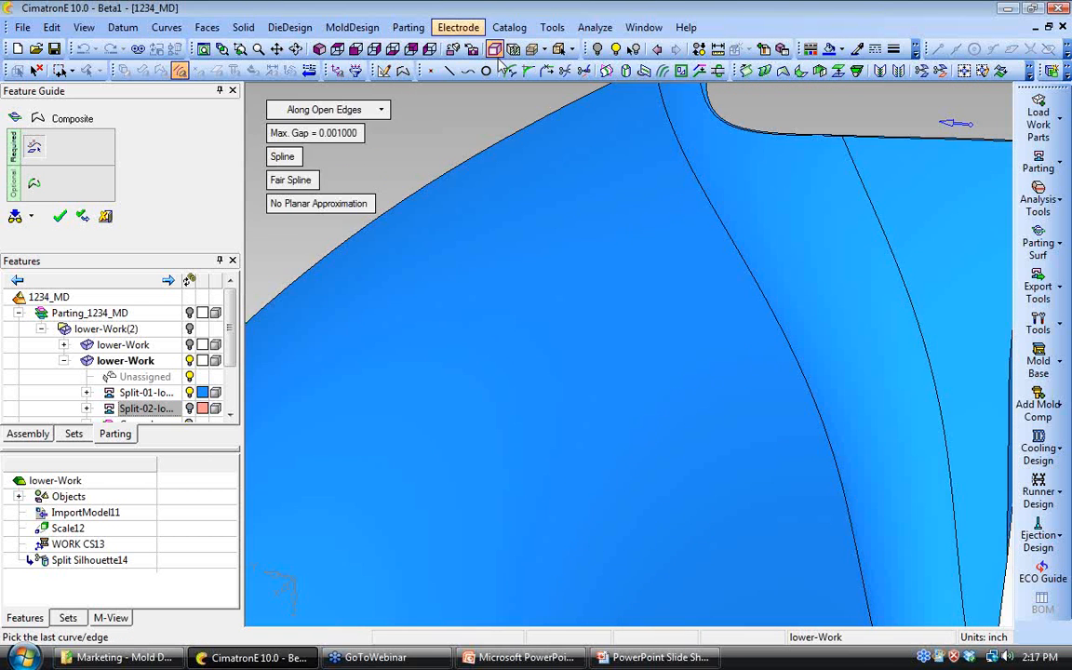
middle_click_drag(595, 177, 568, 409, "ctrl")
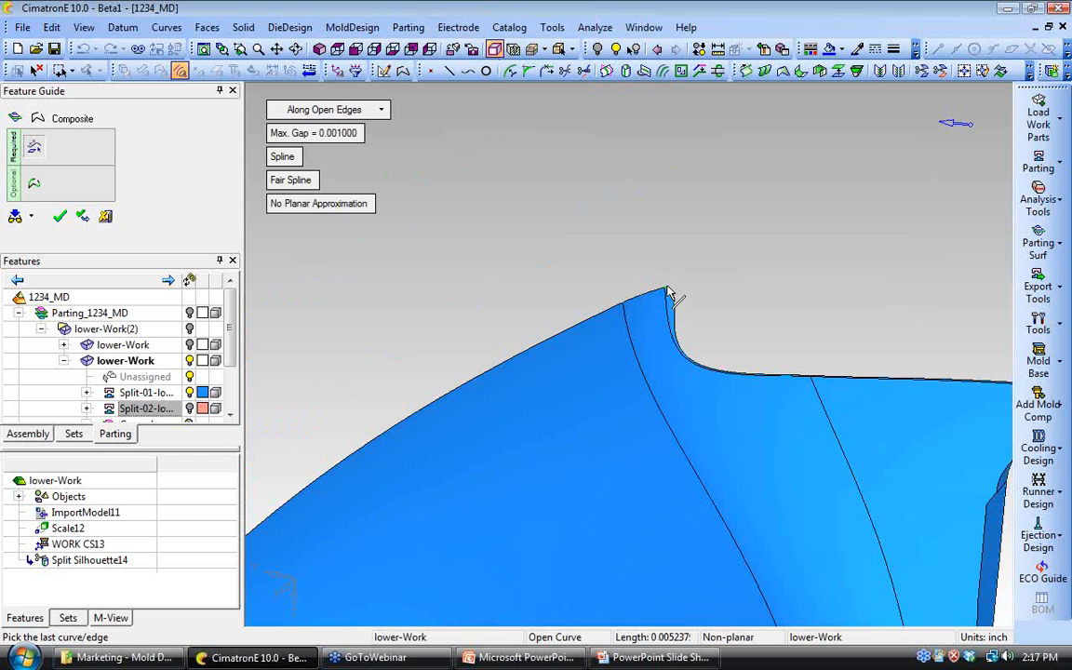
left_click(669, 281)
middle_click(589, 174)
left_click(589, 174)
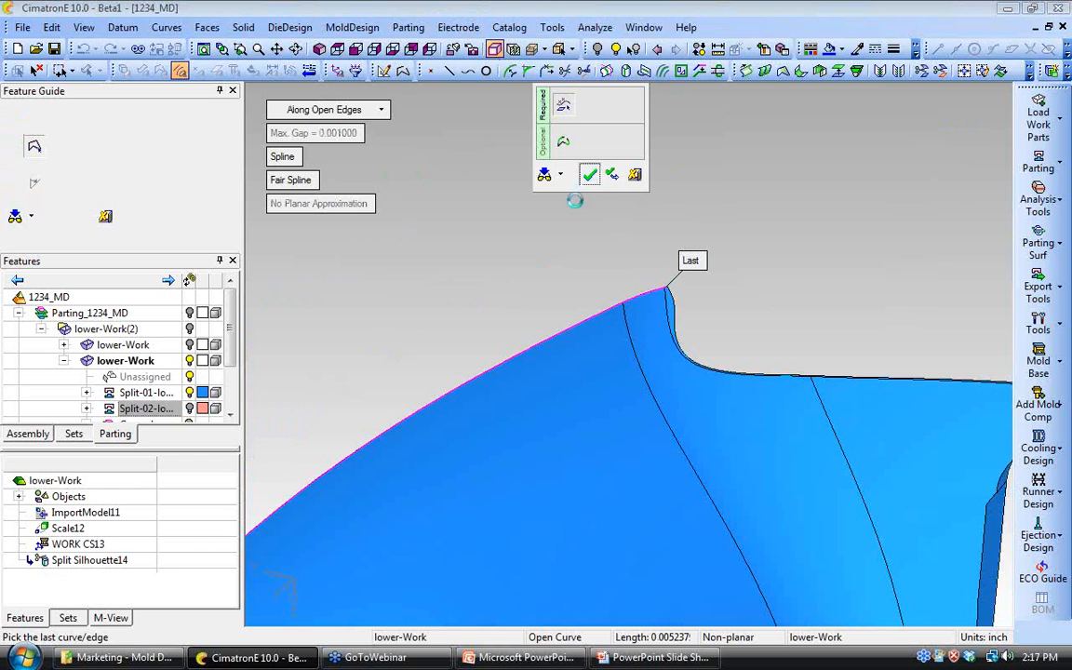
left_click(567, 366)
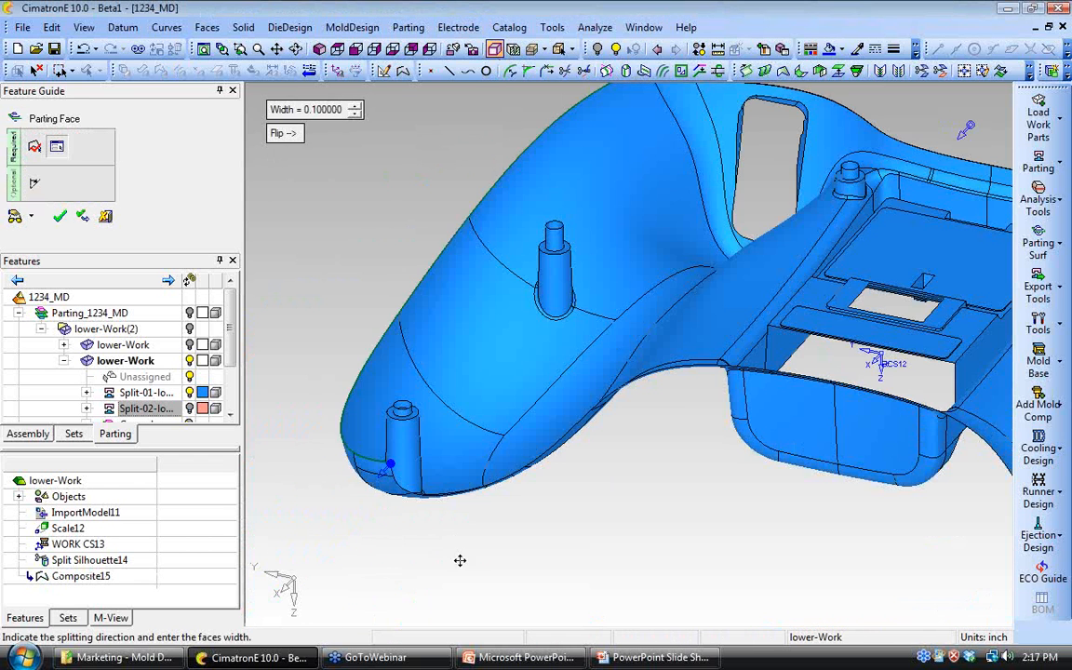
Step: Orient the parting face's splitting direction along Z and set its width to 4 in
right_click(390, 463)
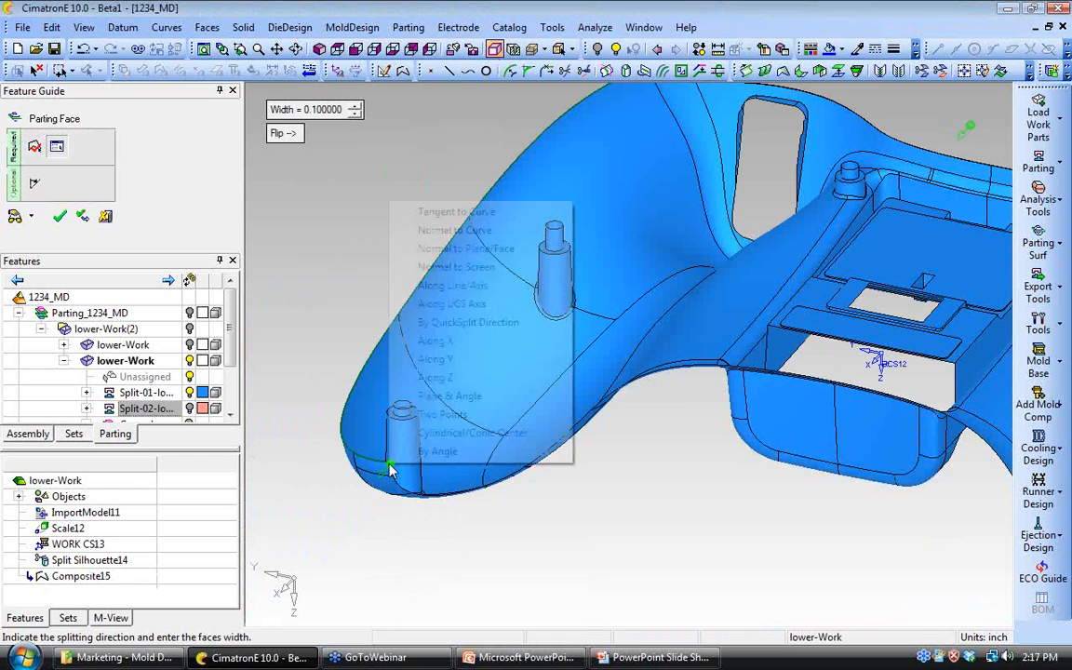
left_click(453, 377)
right_click_drag(484, 373, 510, 426, "ctrl")
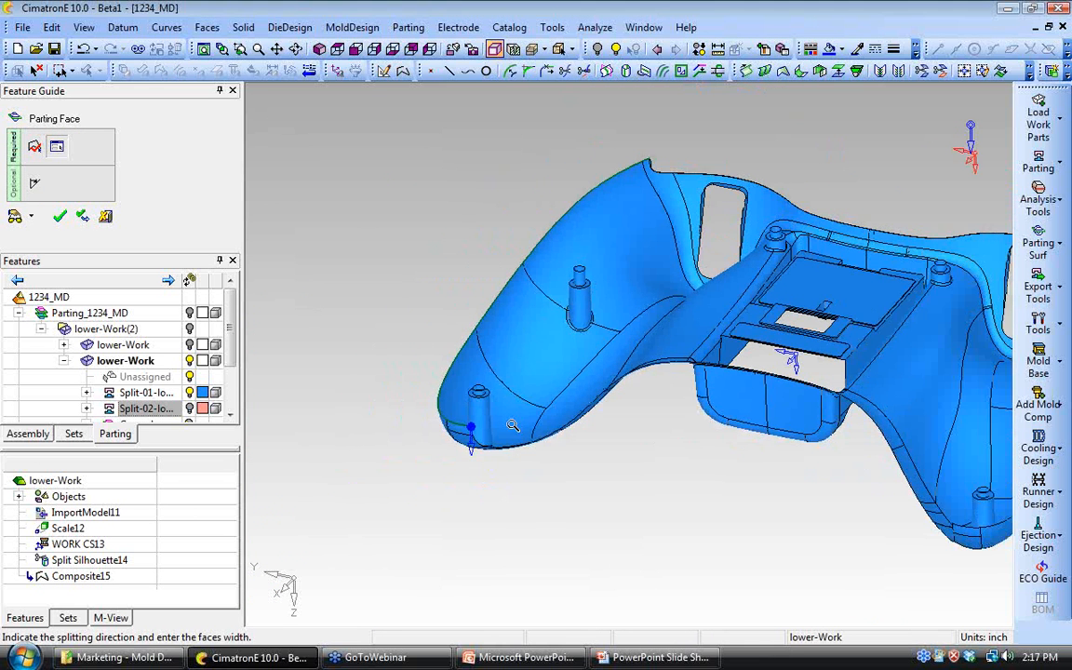
middle_click_drag(510, 426, 516, 456, "ctrl")
left_click(327, 111)
type("4")
key("Return")
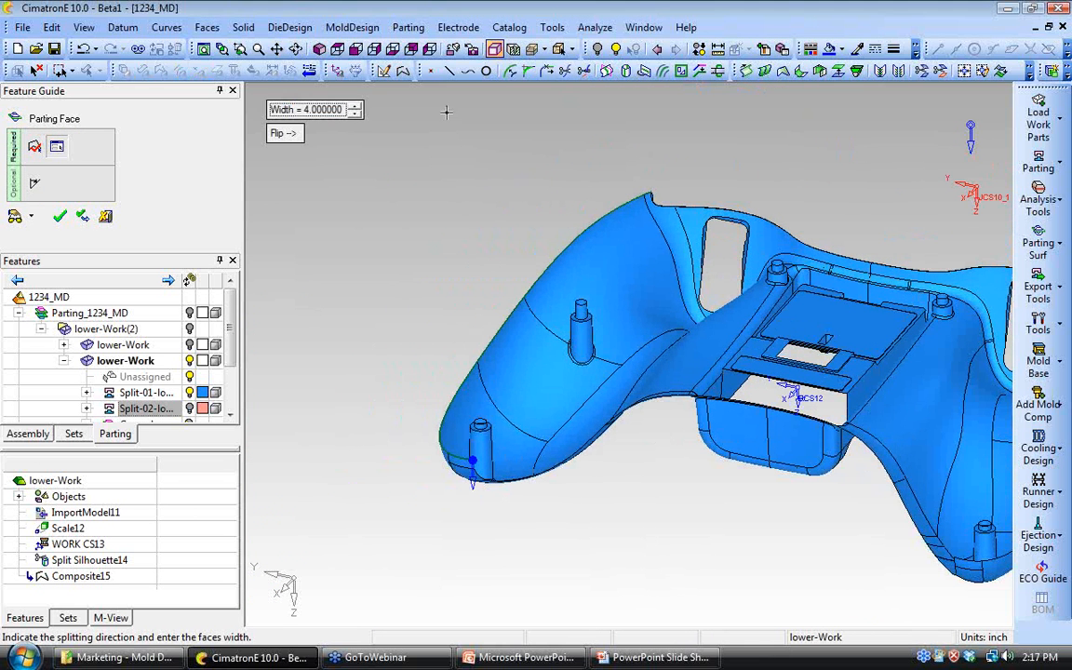
Step: Preview the external parting face beside the grip's outer rim and create it
left_click(15, 220)
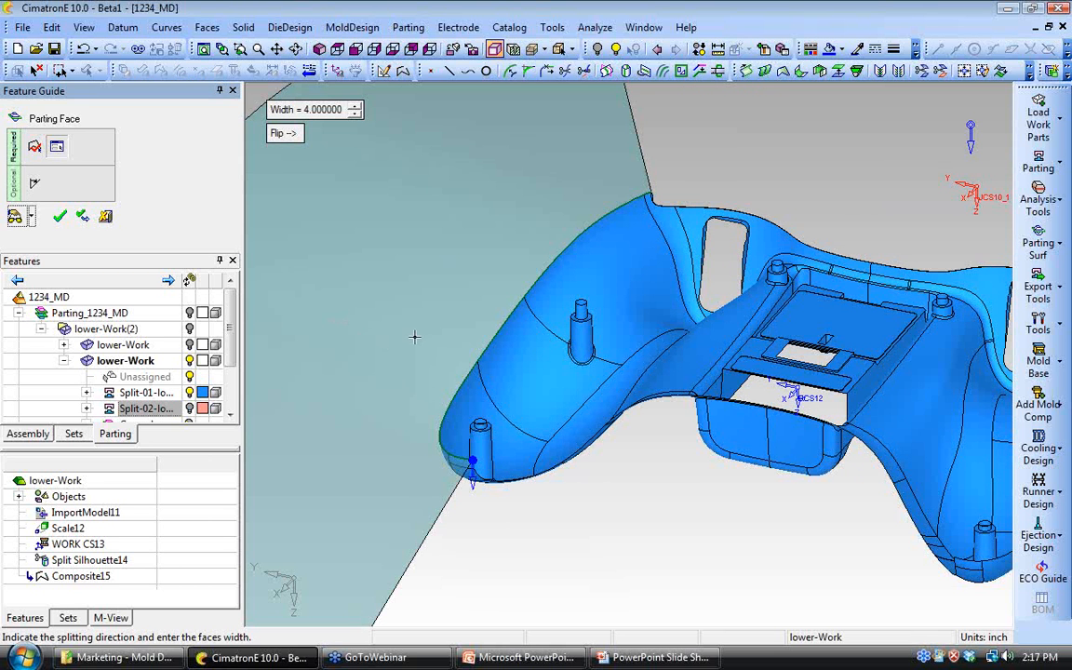
right_click_drag(417, 324, 417, 395, "ctrl")
left_click_drag(417, 395, 403, 361, "ctrl")
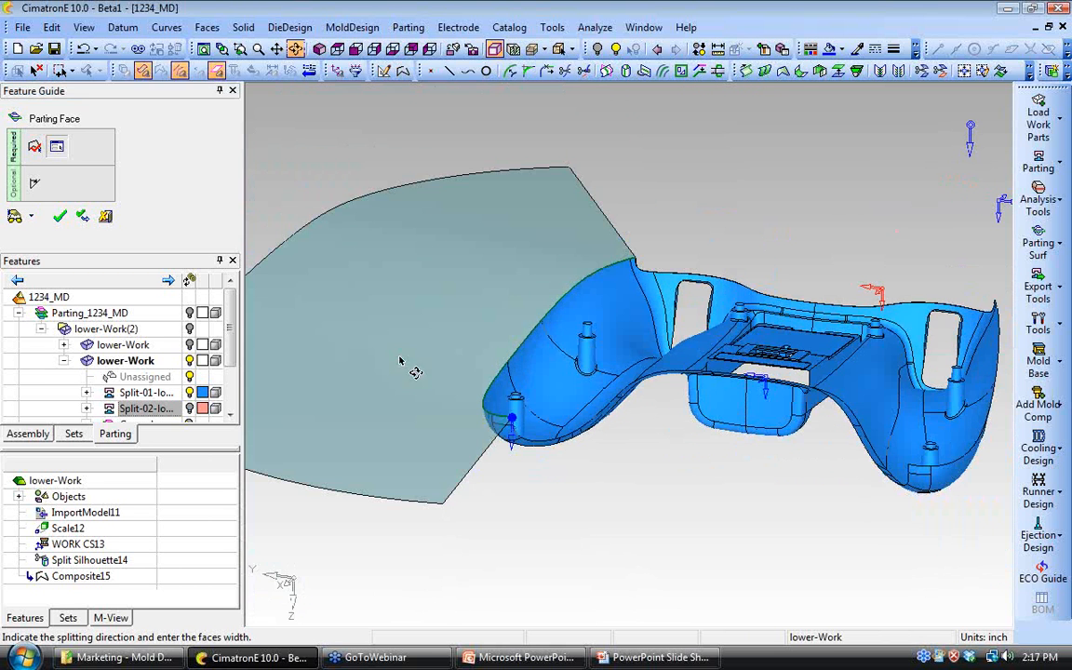
left_click(60, 216)
left_click_drag(453, 328, 484, 324, "ctrl")
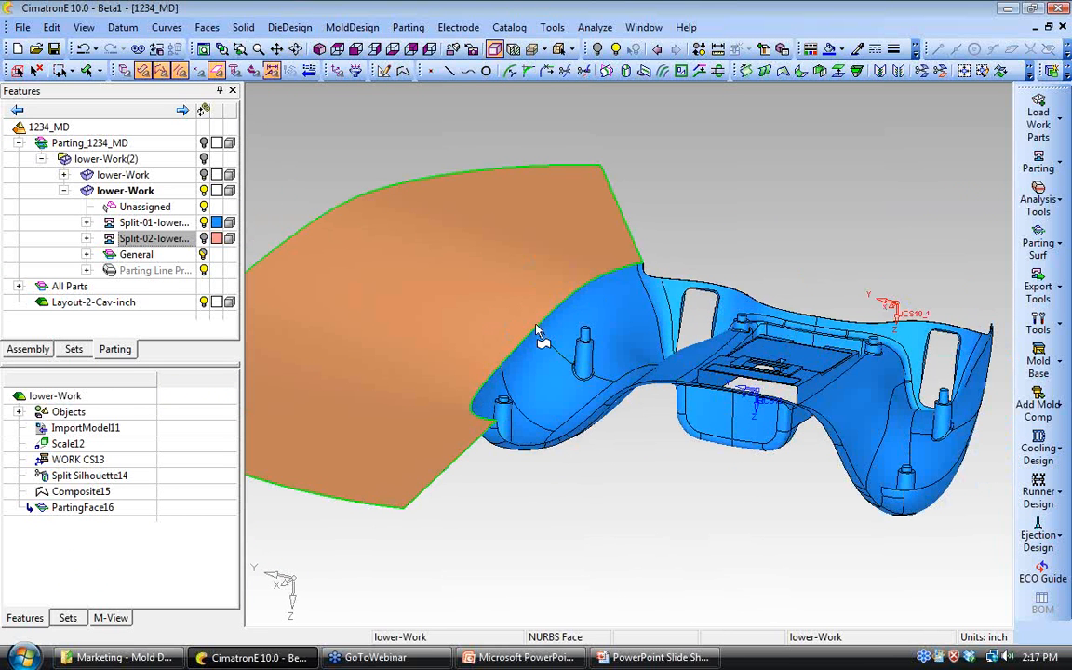
Step: Start a swept parting surface and chain its composite contour along the open edges between the two grip tips
left_click_drag(653, 486, 650, 494, "ctrl")
middle_click_drag(649, 494, 605, 455, "ctrl")
left_click(1037, 246)
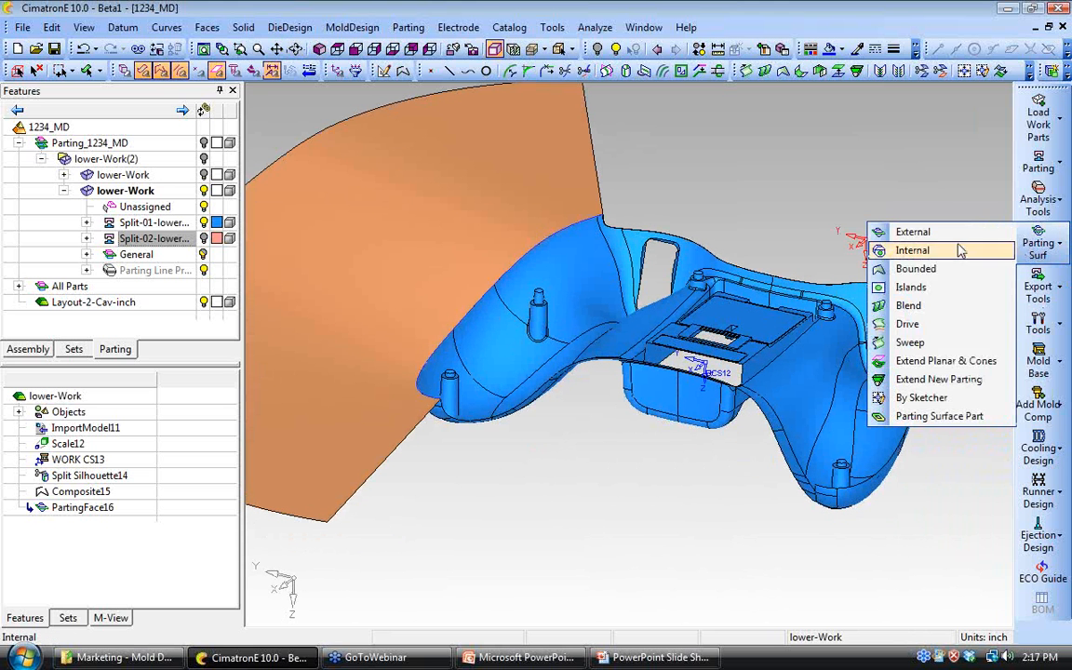
left_click(910, 344)
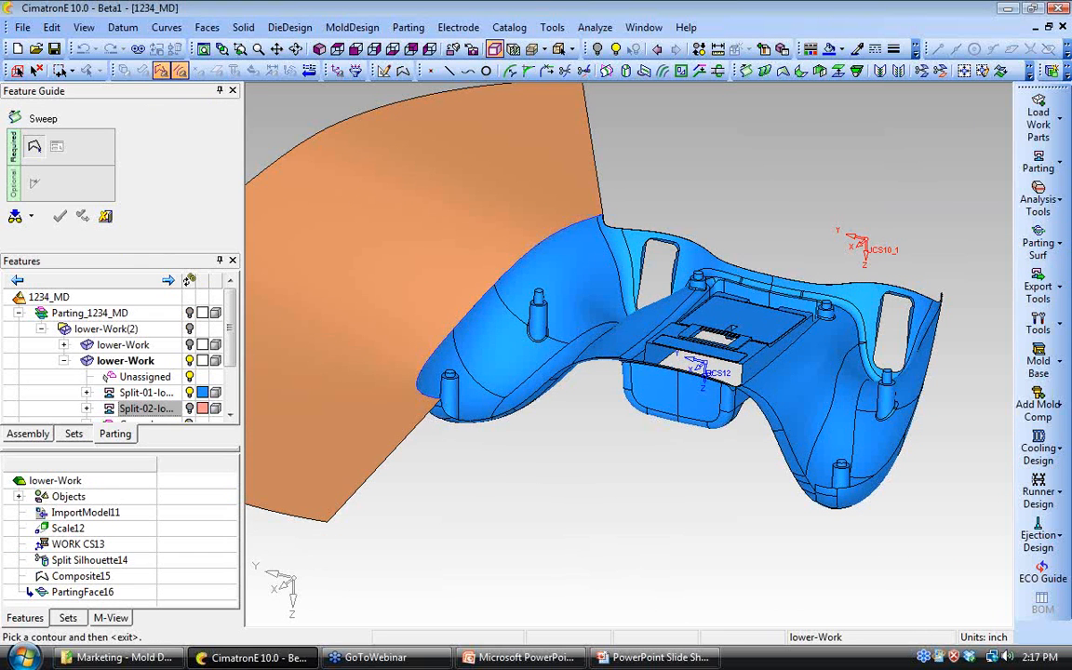
mouse_move(495, 484)
left_mouse_down("ctrl")
mouse_move(512, 481)
mouse_move(507, 500)
left_mouse_up("ctrl")
middle_click_drag(475, 522, 527, 435, "ctrl")
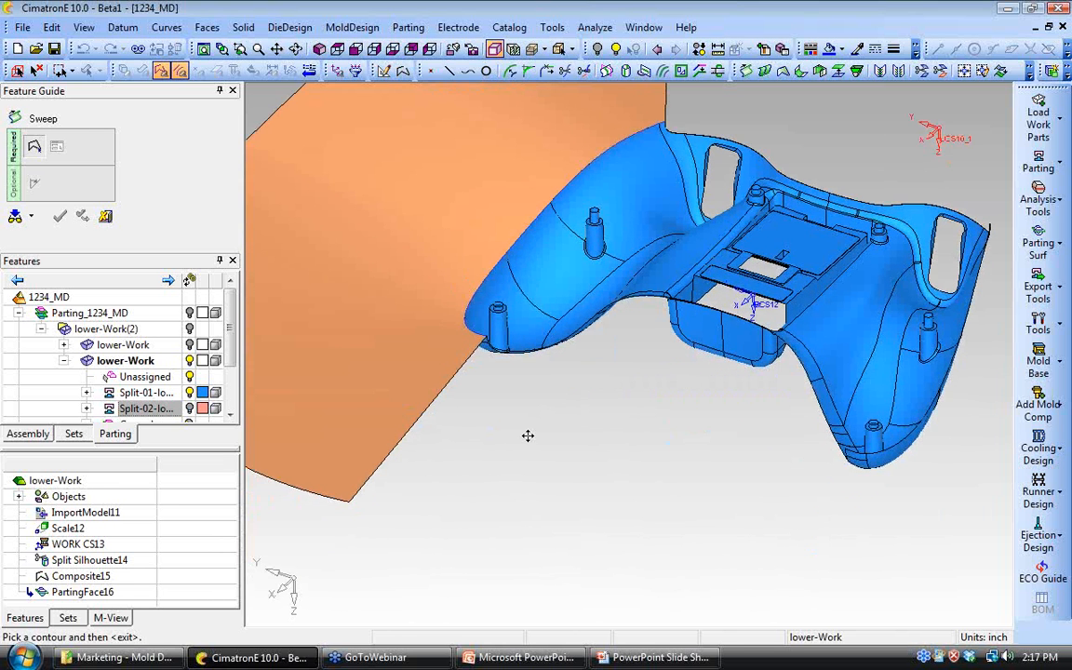
right_click_drag(527, 435, 508, 358, "ctrl")
left_click(403, 71)
left_click(434, 337)
left_click(434, 319)
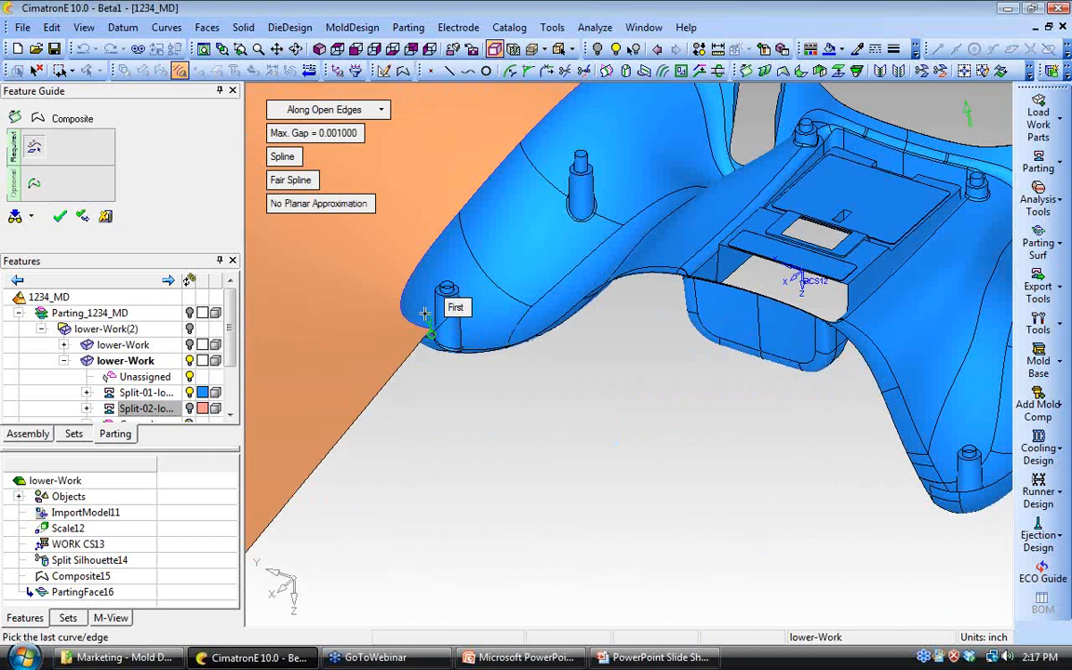
left_click(931, 498)
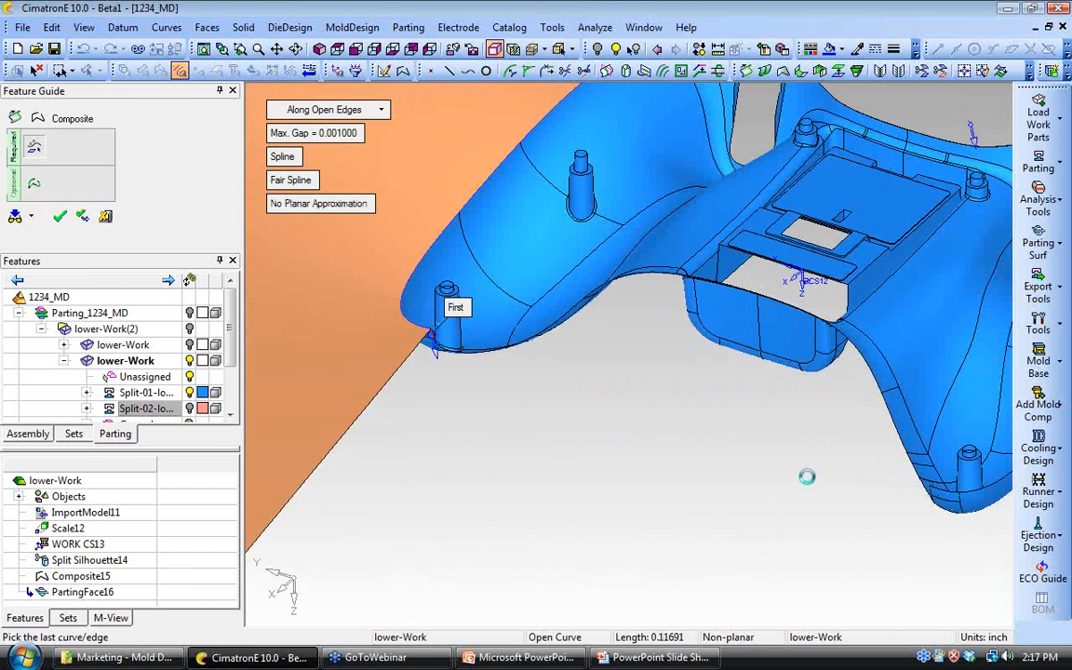
right_click(698, 414)
left_click(698, 414)
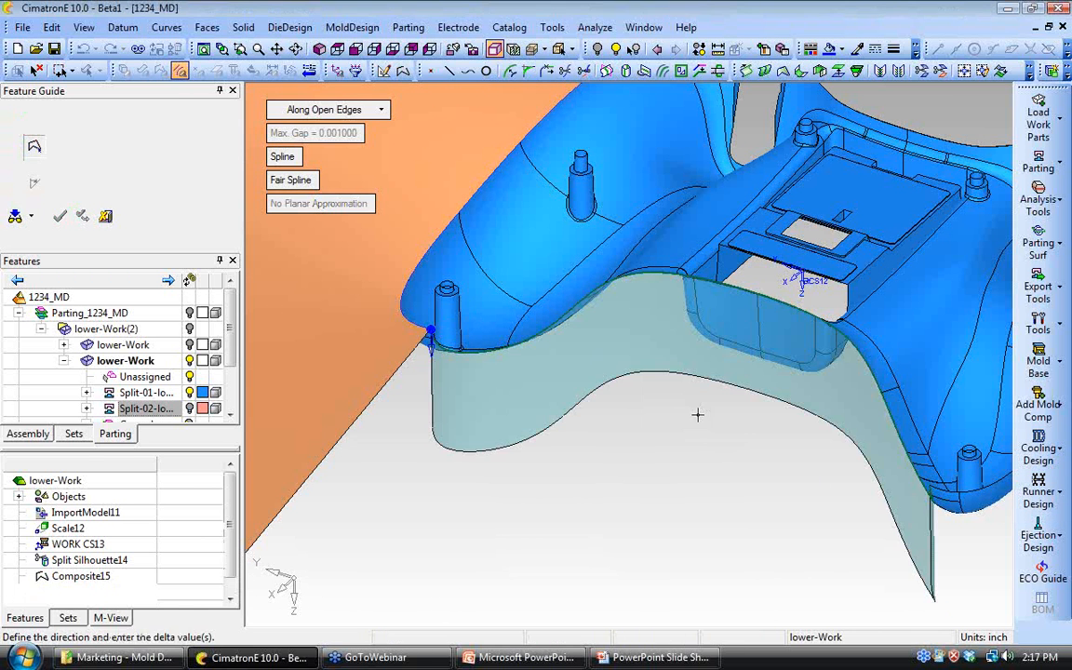
Step: Direct the sweep along X, set its delta to 4 in, and create the surface
right_click(431, 336)
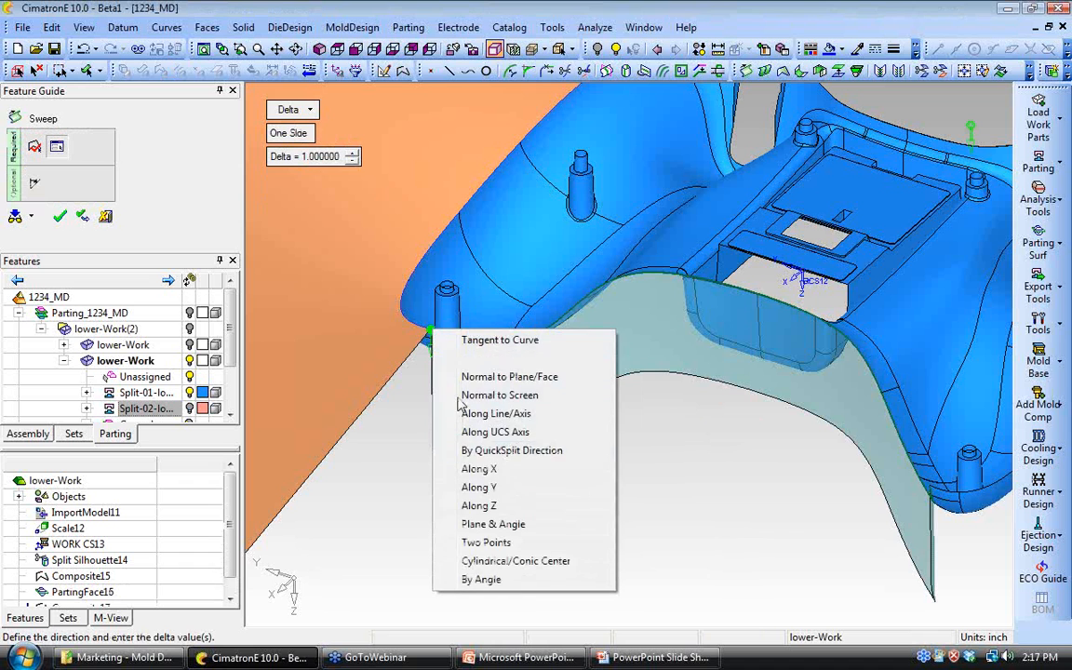
left_click(472, 470)
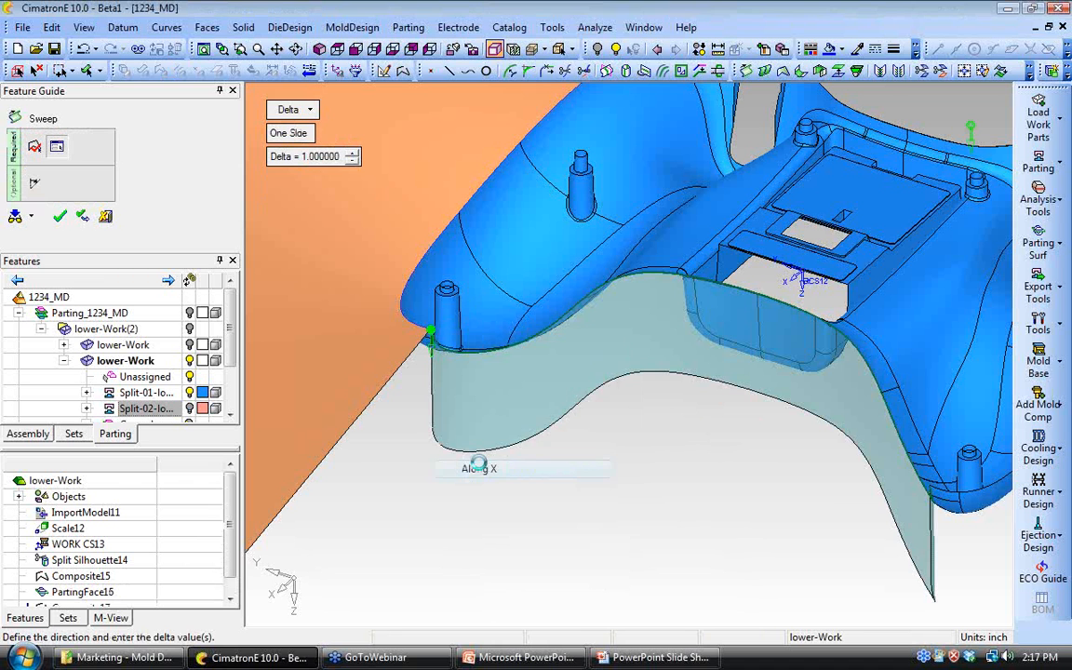
left_click(321, 156)
type("4")
key("Return")
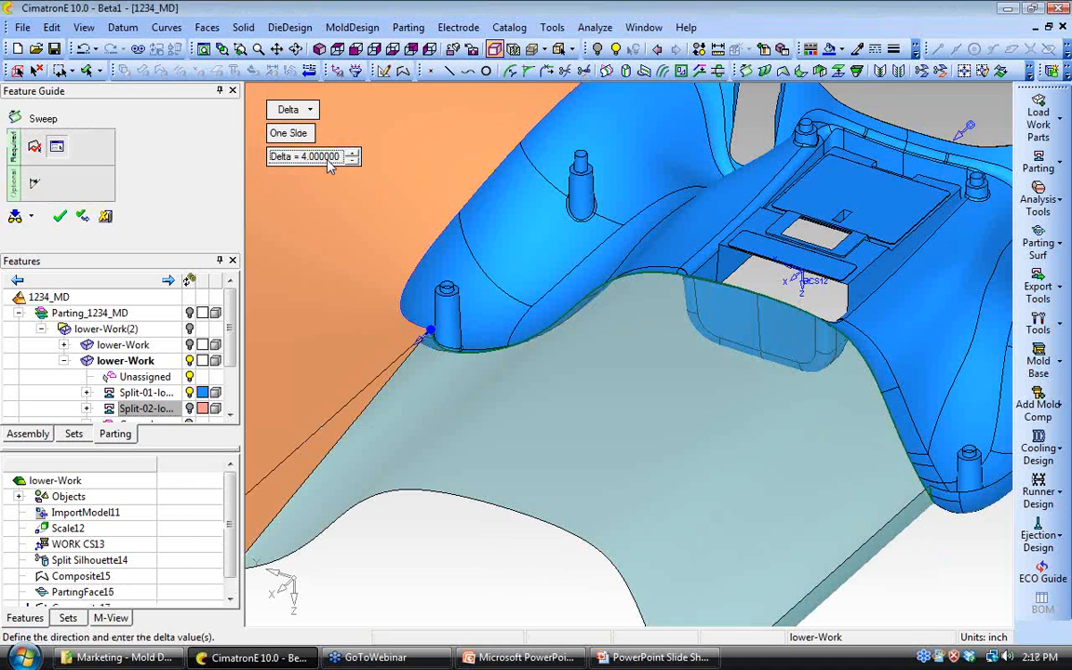
left_click(60, 218)
Step: Create a ZX main datum plane on the UCS at the middle of the part
right_click_drag(463, 323, 463, 405, "ctrl")
left_click_drag(463, 405, 456, 419, "ctrl")
right_click_drag(456, 419, 462, 434, "ctrl")
left_click_drag(561, 387, 562, 380, "ctrl")
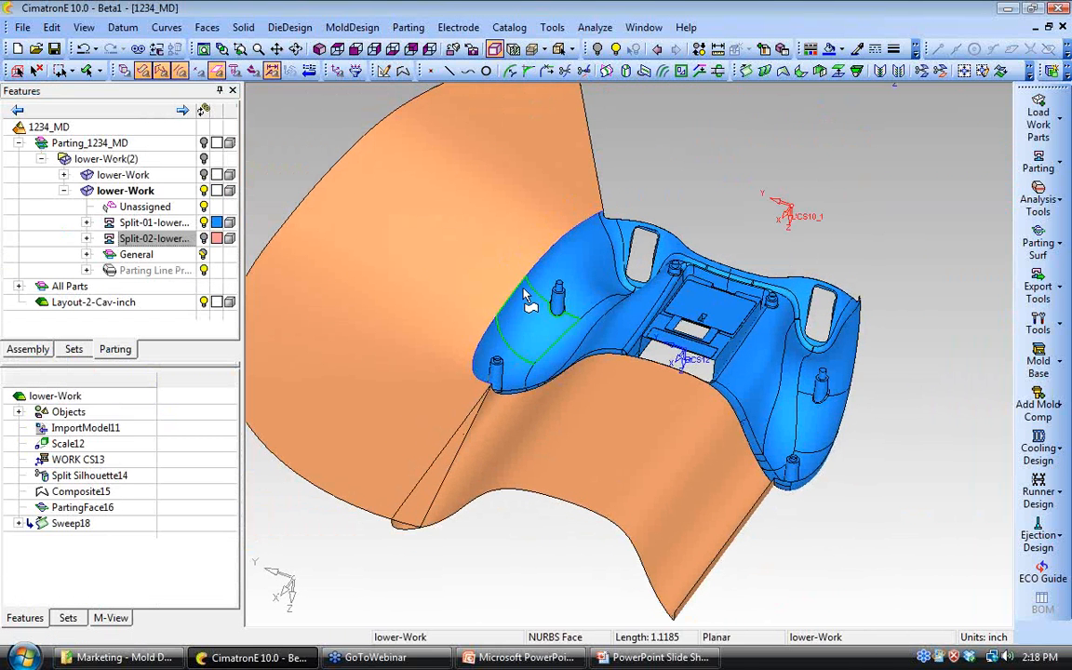
left_click(122, 27)
mouse_move(143, 46)
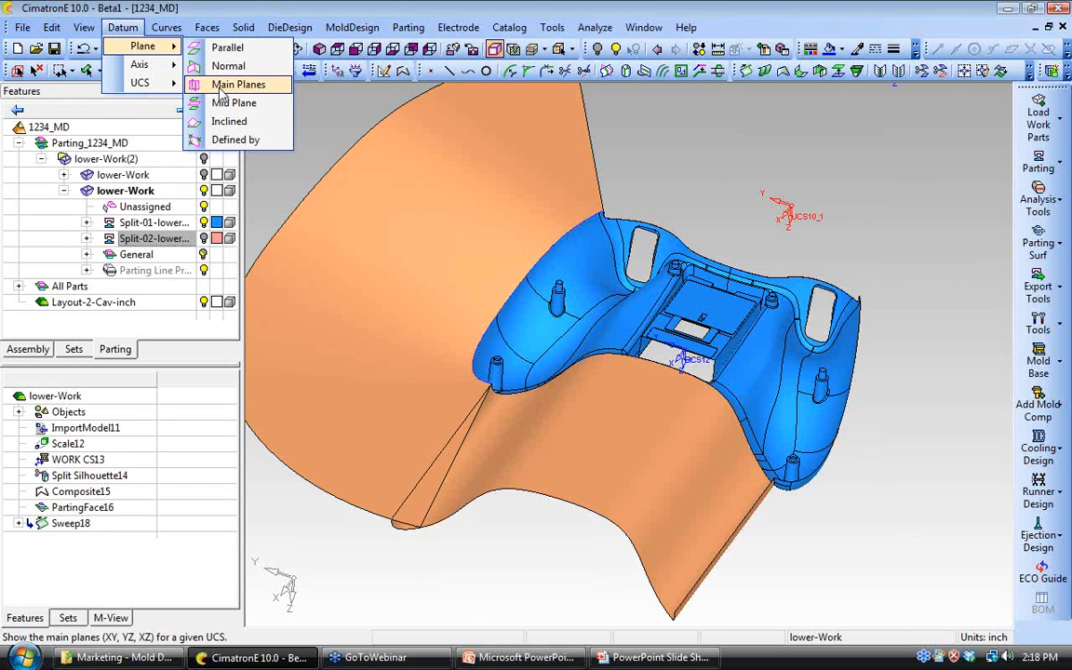
left_click(228, 83)
left_click(312, 110)
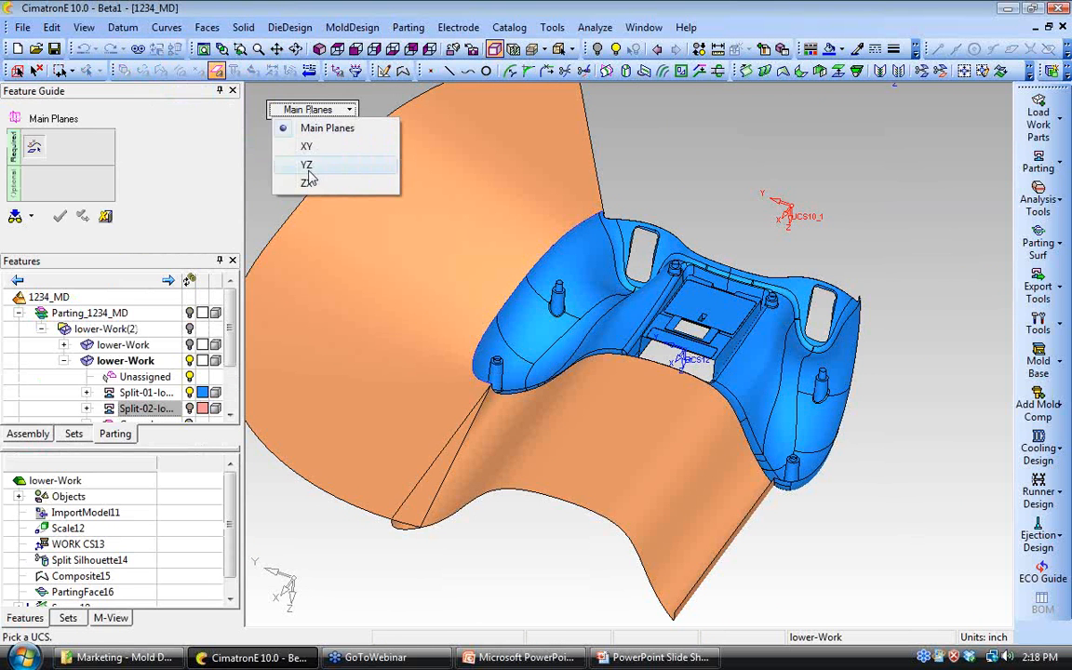
left_click(306, 183)
left_click(689, 358)
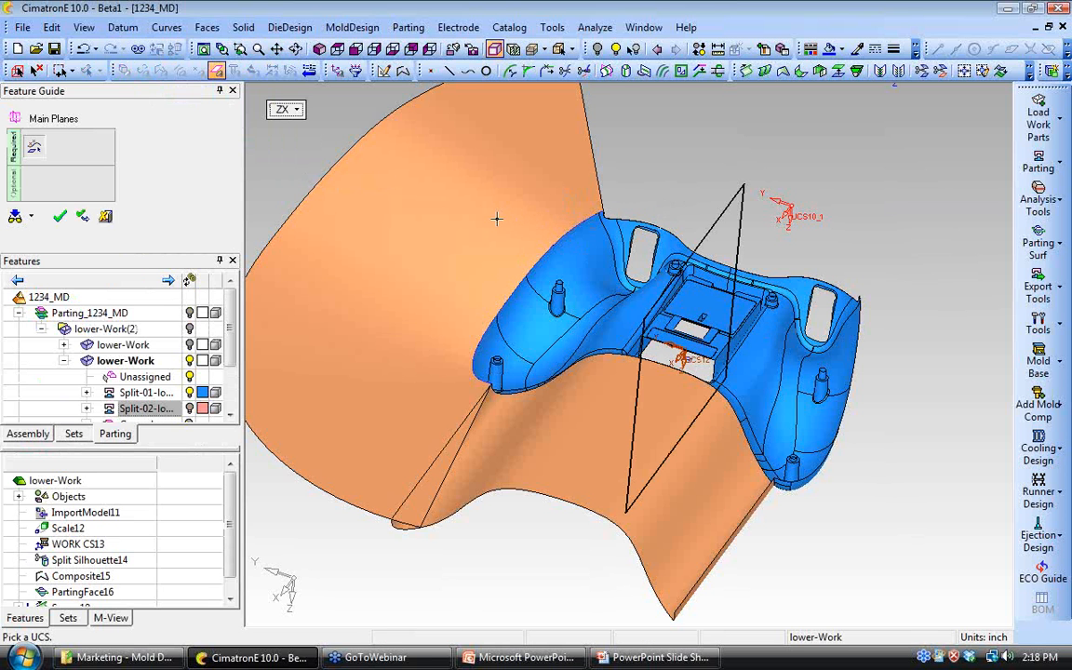
left_click(60, 216)
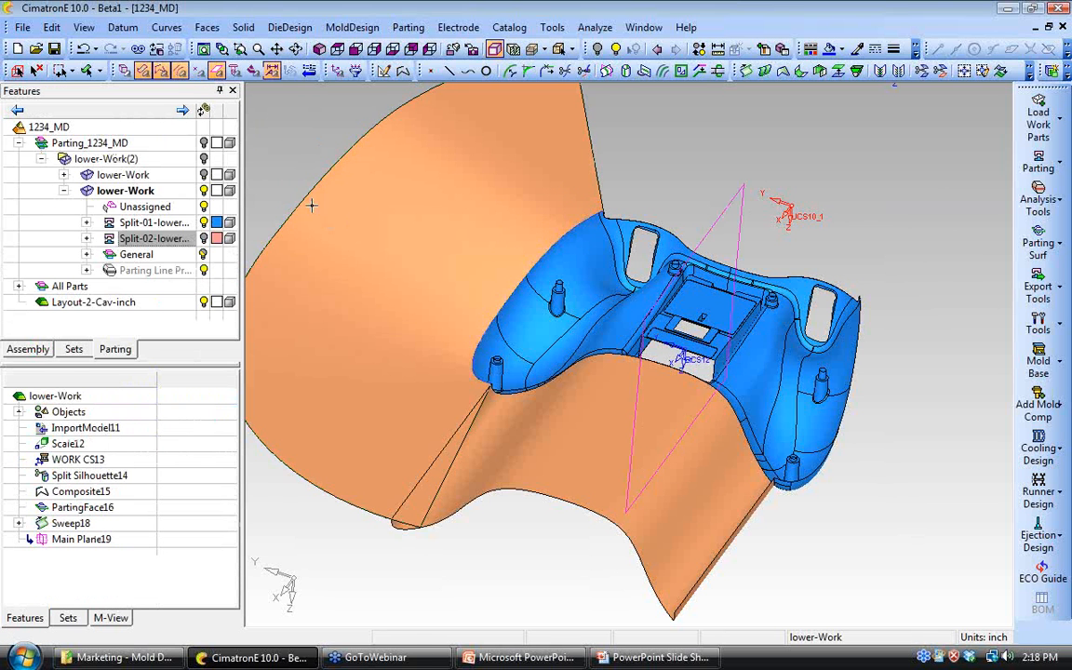
Step: Mirror-copy the external parting face beside the grip about the ZX main plane to the opposite grip
left_click_drag(434, 331, 436, 294, "ctrl")
right_click_drag(436, 294, 434, 265, "ctrl")
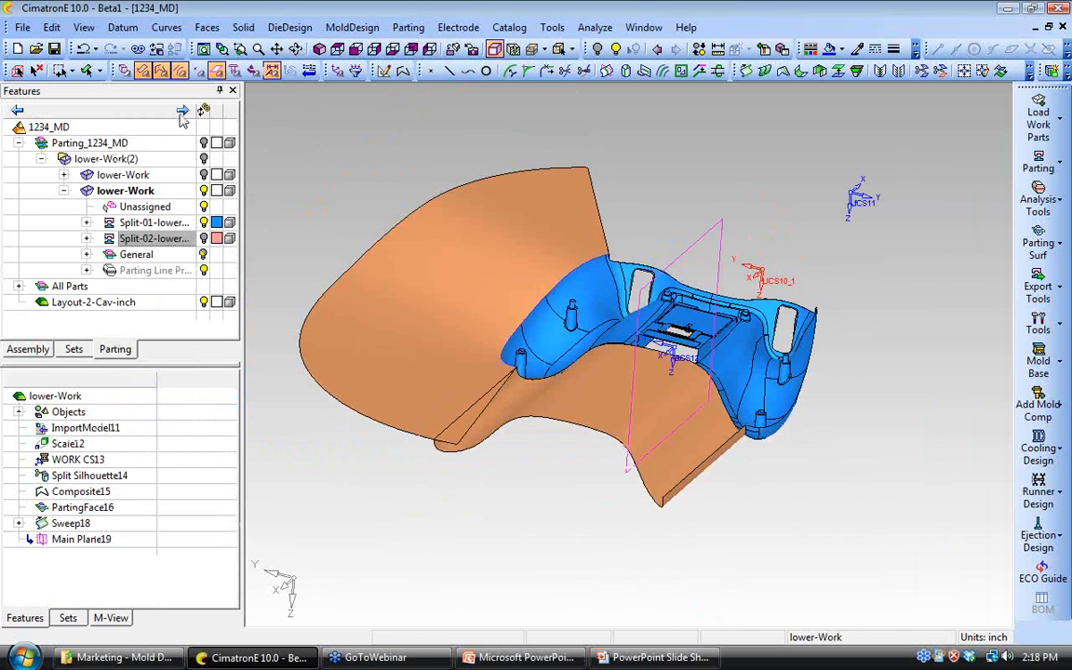
left_click(53, 28)
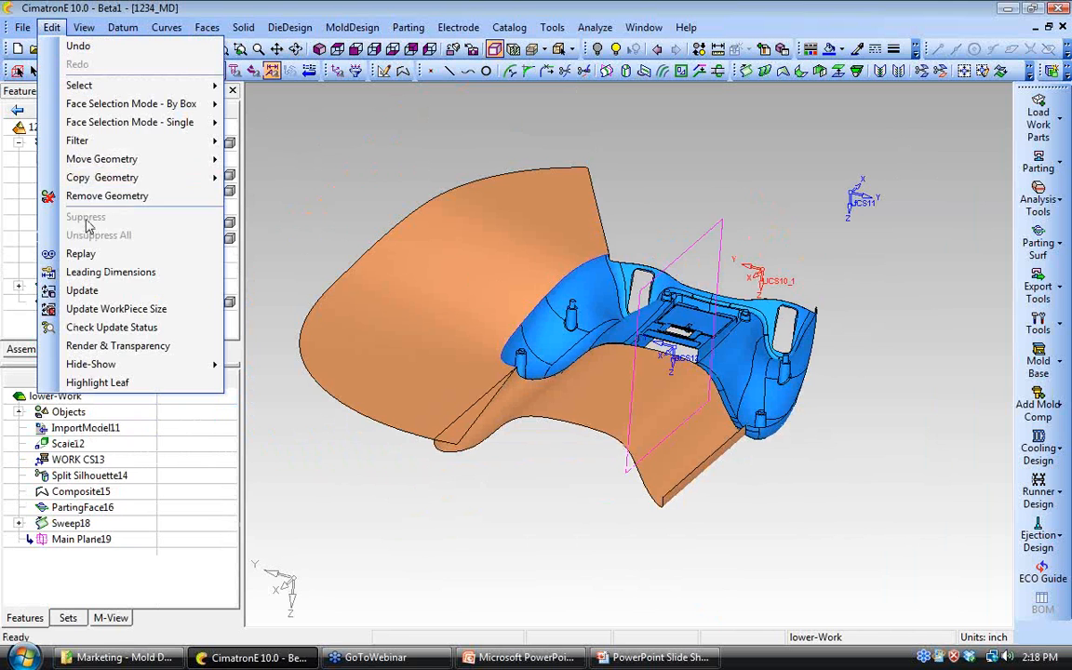
mouse_move(84, 175)
left_click(288, 253)
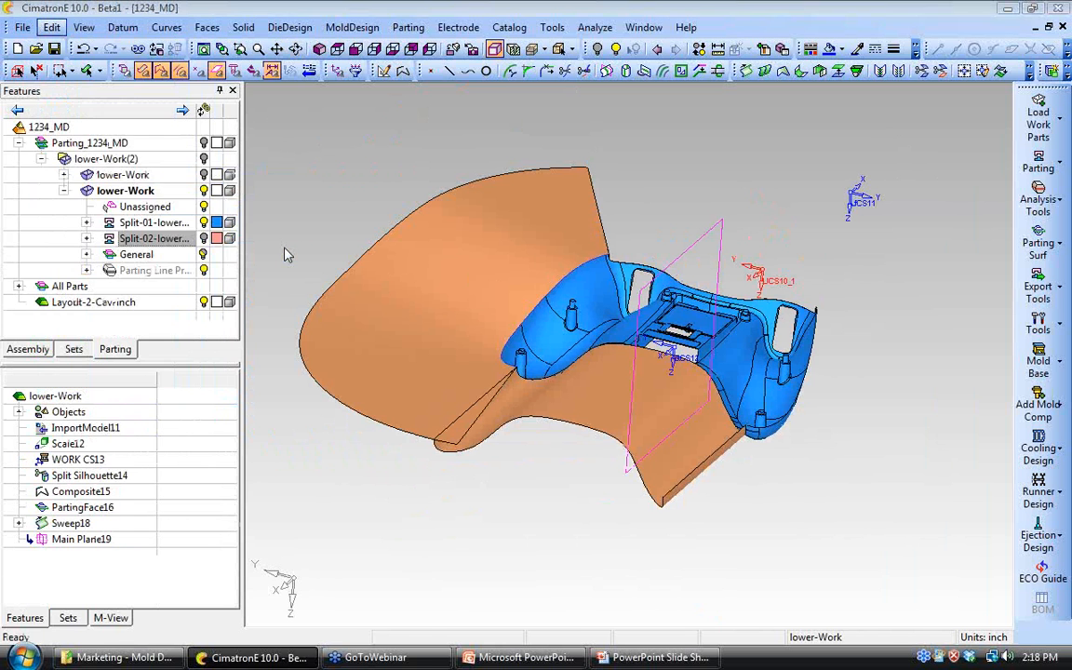
left_click(443, 292)
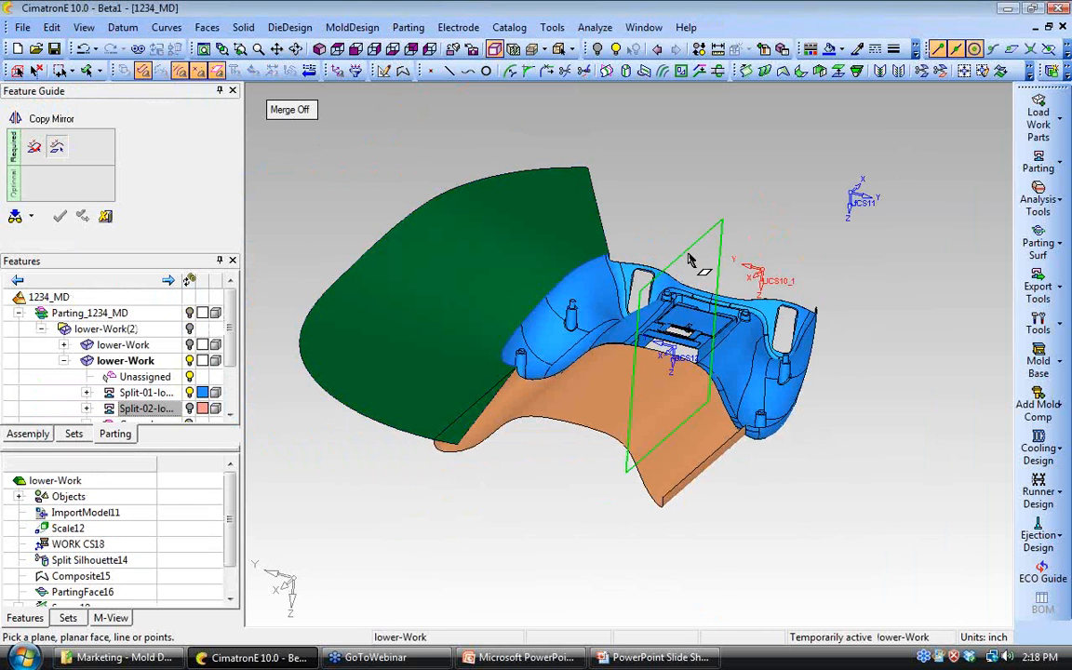
left_click(617, 228)
left_click(81, 216)
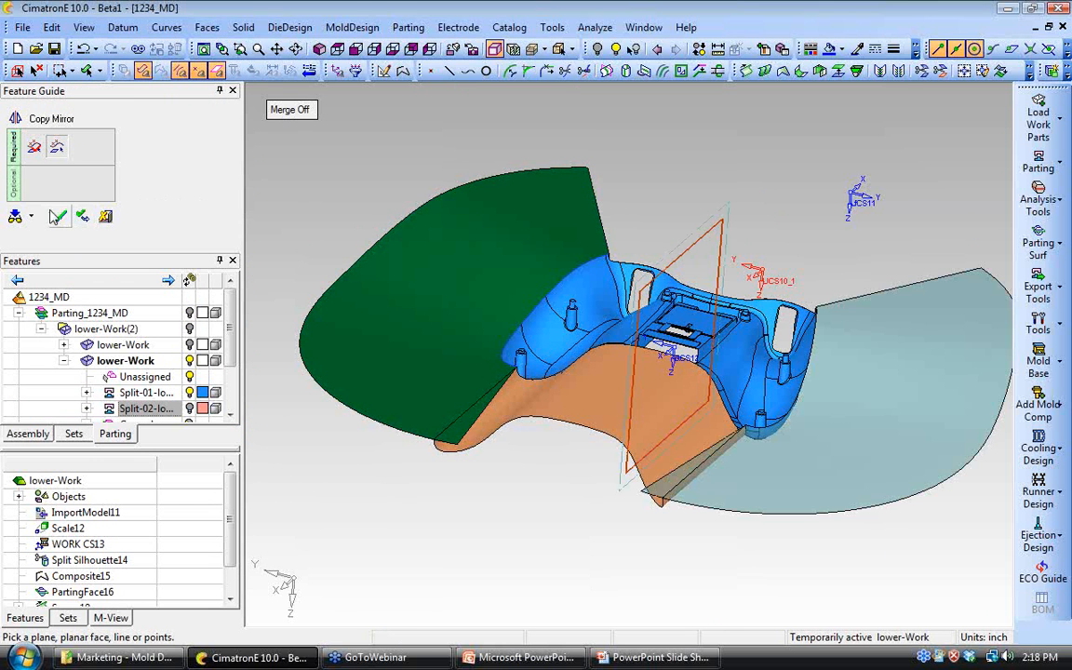
Step: Trim the swept surface and the two side parting faces against each other with the Trim Both option
left_click_drag(607, 465, 621, 528, "ctrl")
right_click_drag(620, 528, 607, 471, "ctrl")
middle_click_drag(607, 471, 601, 426, "ctrl")
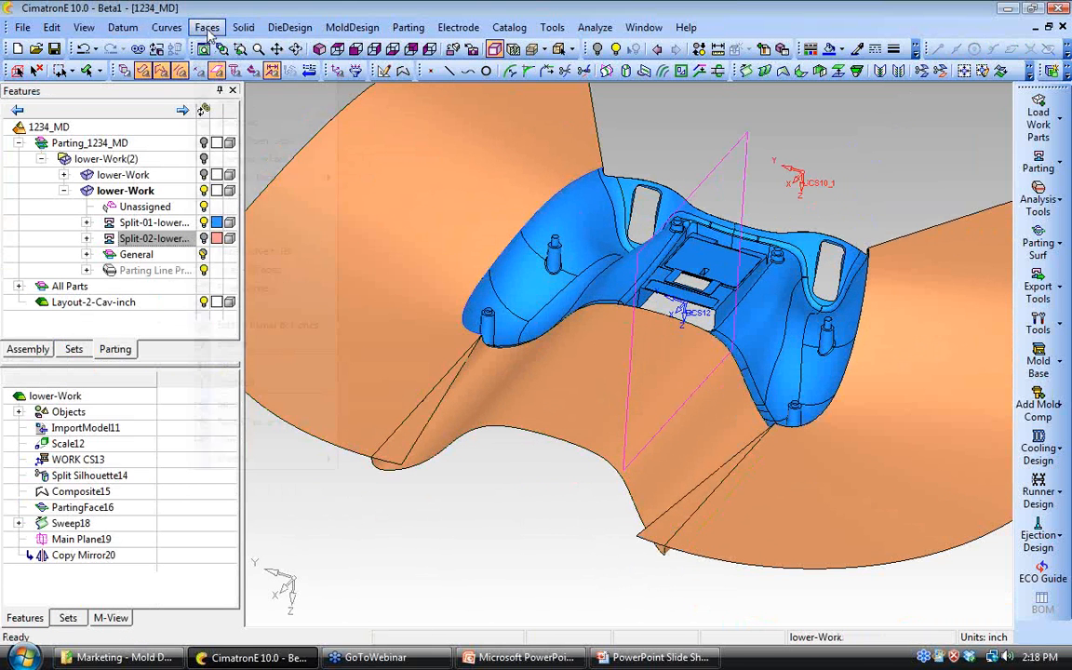
left_click(207, 27)
left_click(235, 445)
left_click(532, 400)
middle_click(527, 442)
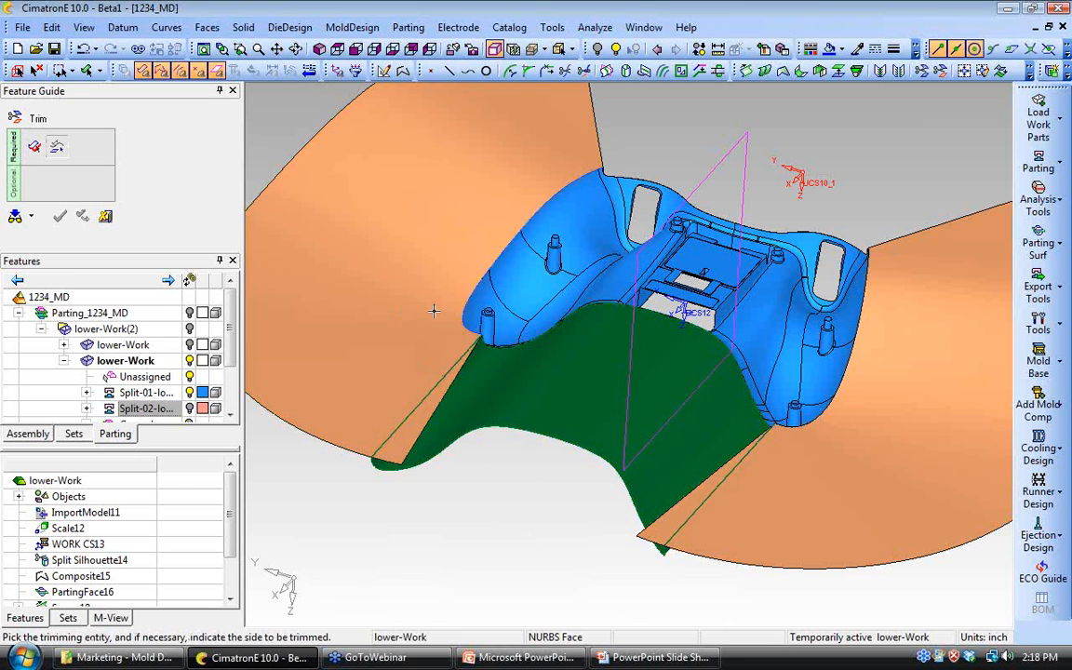
left_click(406, 294)
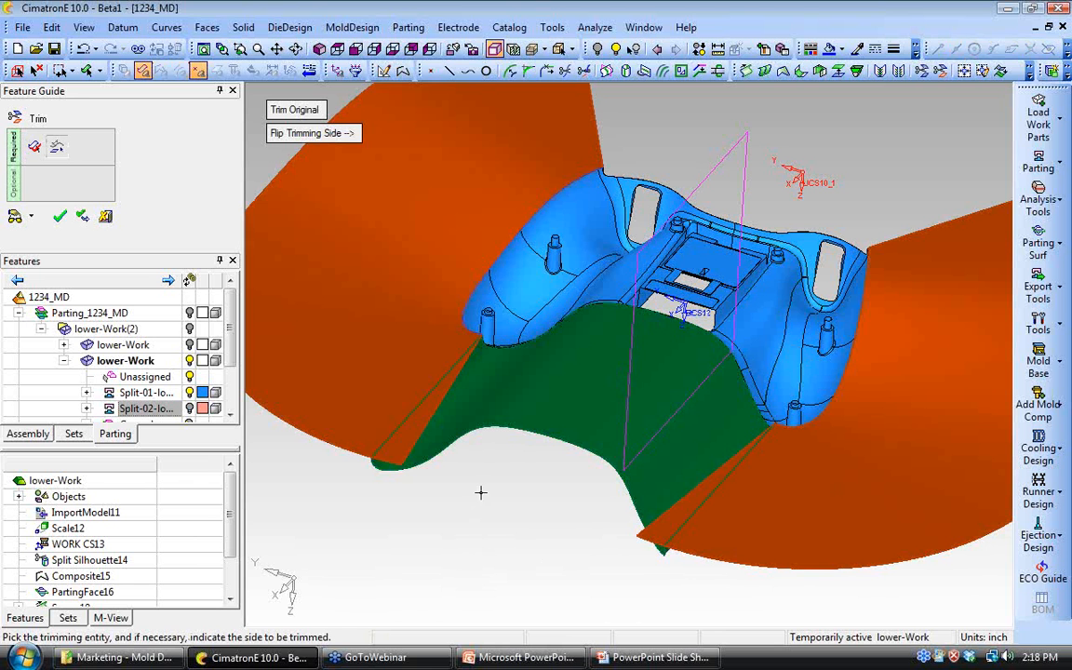
left_click(284, 110)
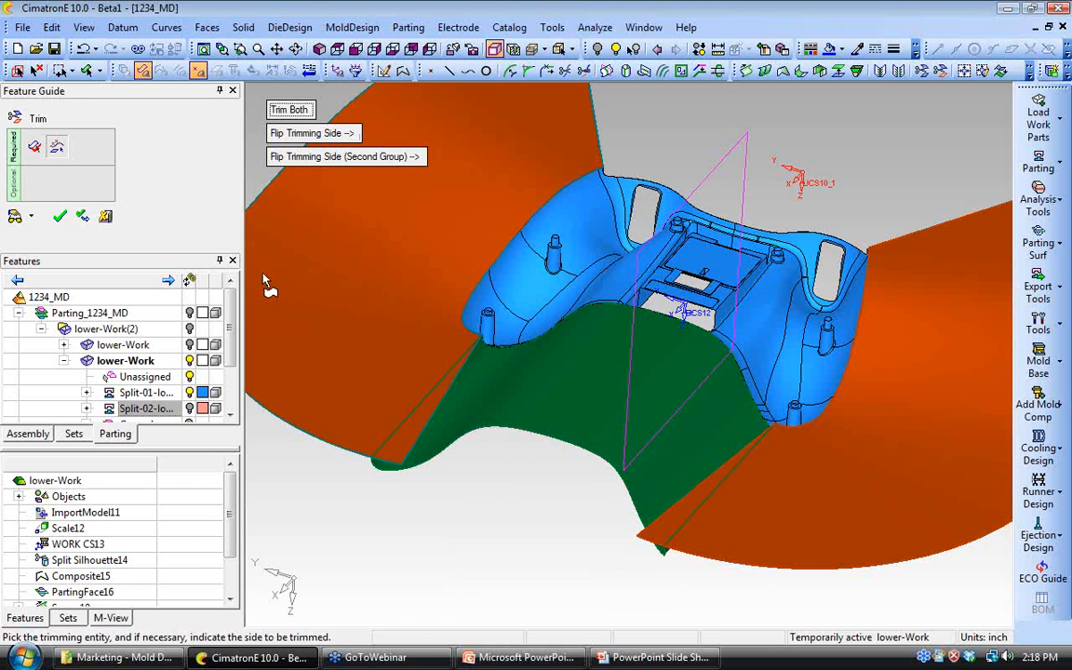
left_click(59, 216)
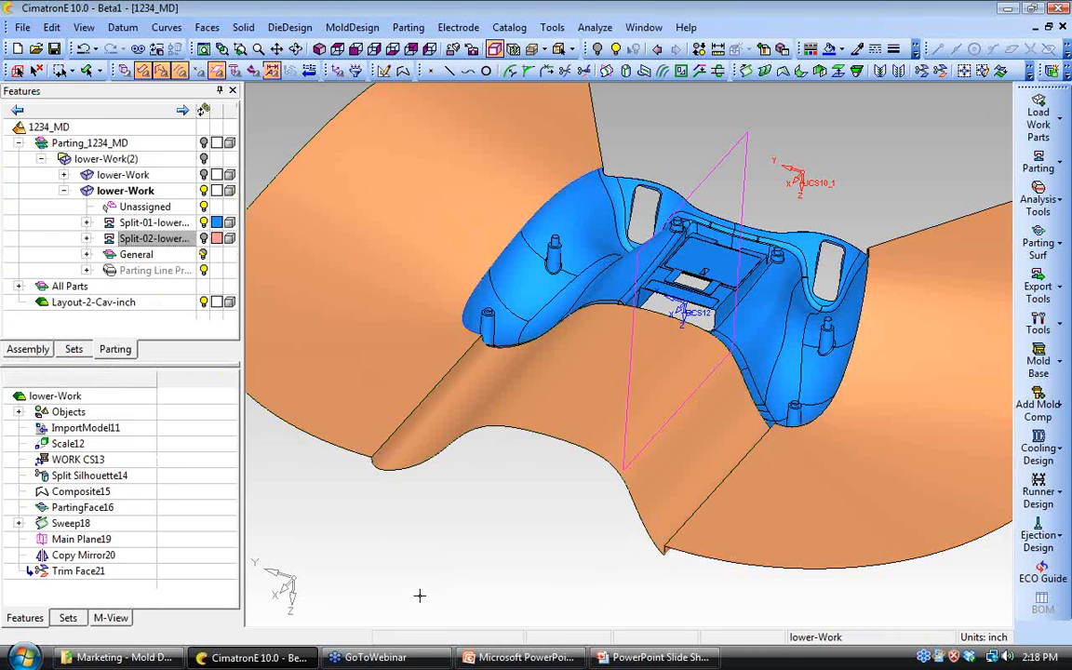
Step: Start a Blend parting surface between the facing straight edges of the two side parting faces, across the housing's open edge
right_click_drag(474, 436, 475, 454, "ctrl")
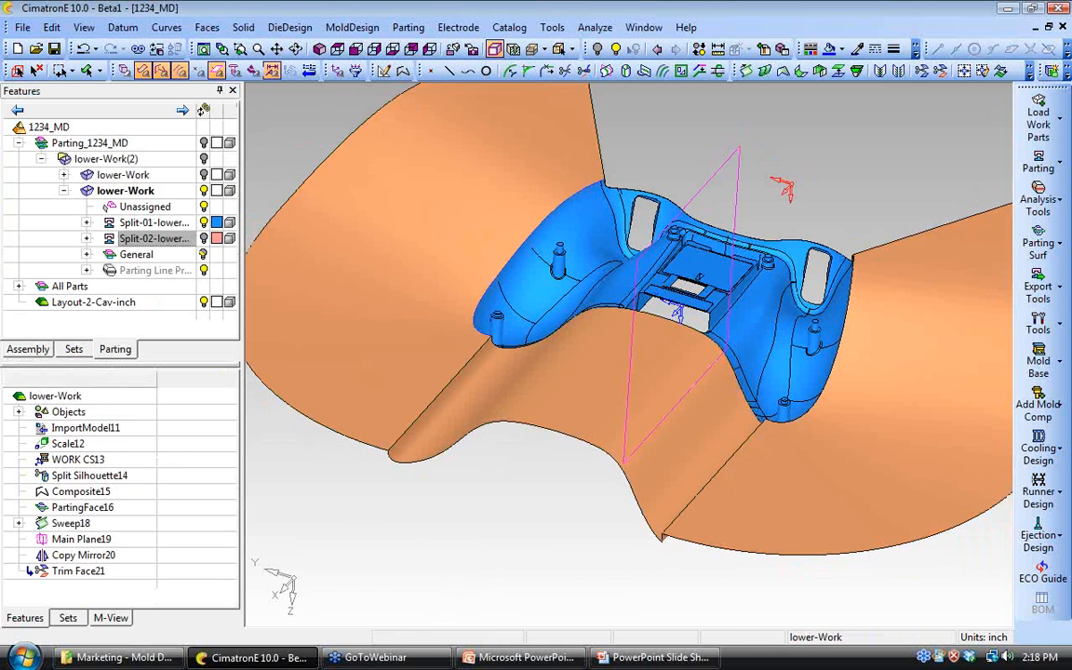
middle_click_drag(475, 454, 453, 485, "ctrl")
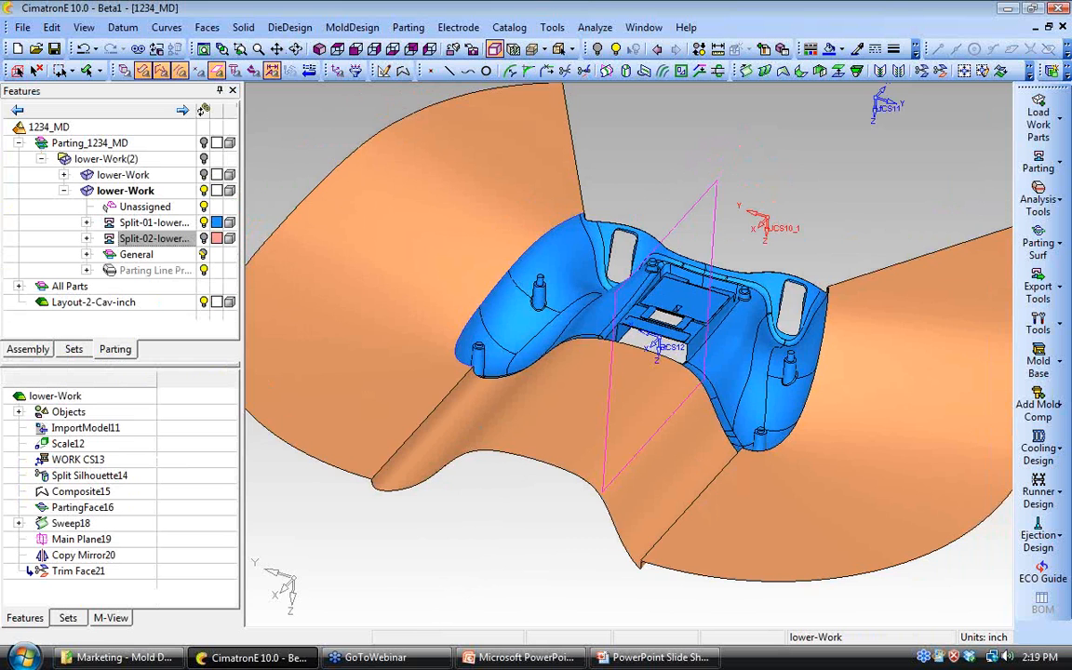
middle_click_drag(543, 469, 452, 541, "ctrl")
right_click_drag(452, 541, 409, 475, "ctrl")
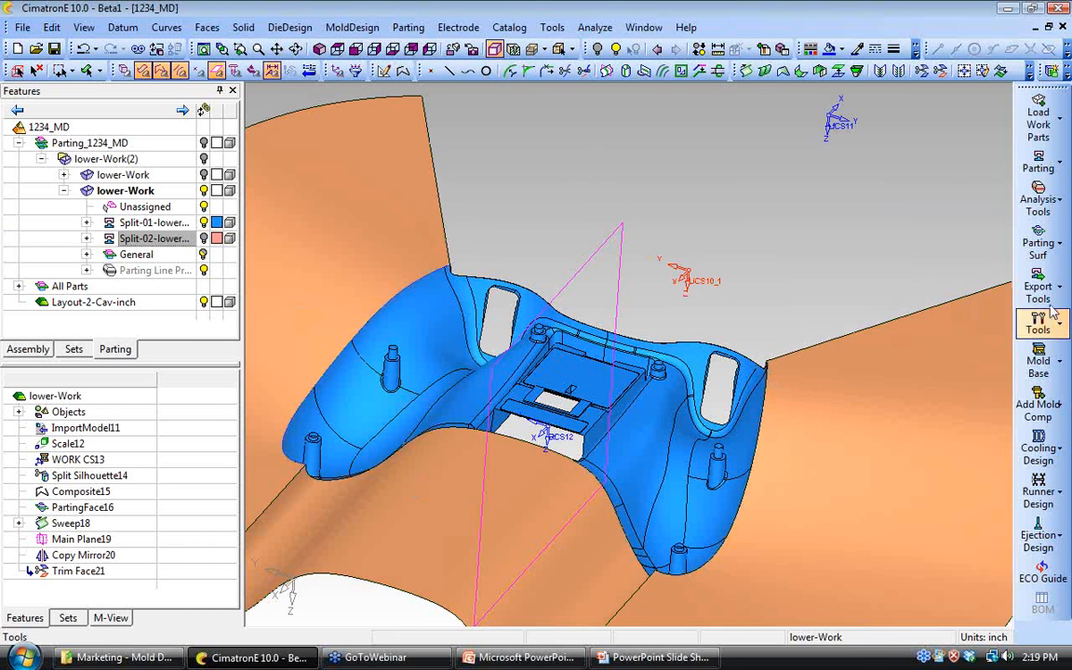
left_click(1039, 255)
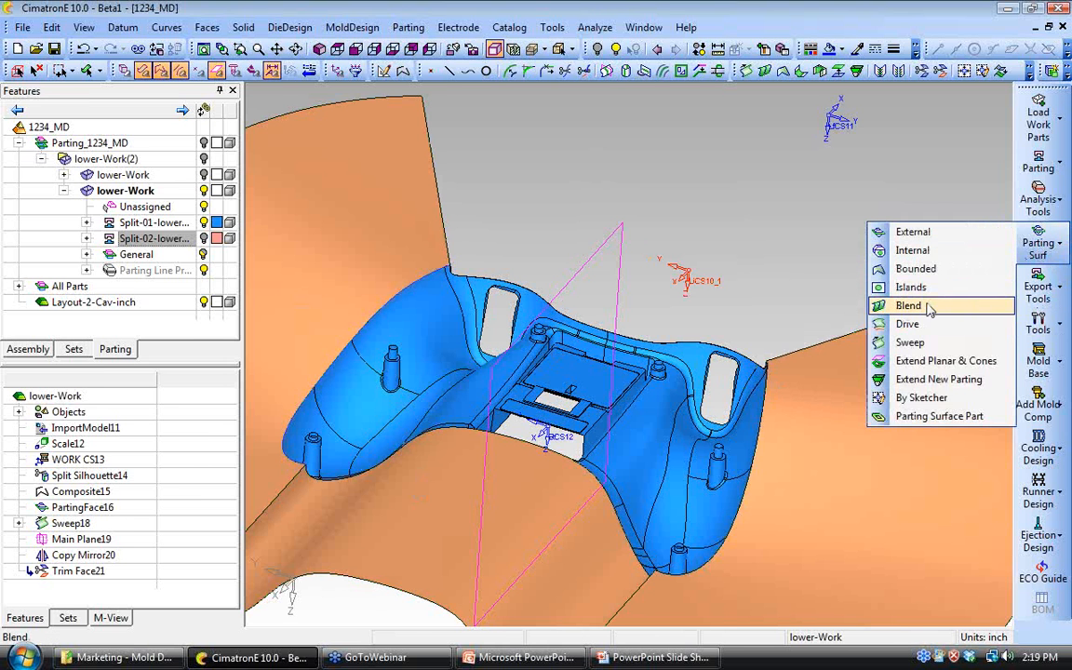
left_click(909, 239)
left_click(447, 257)
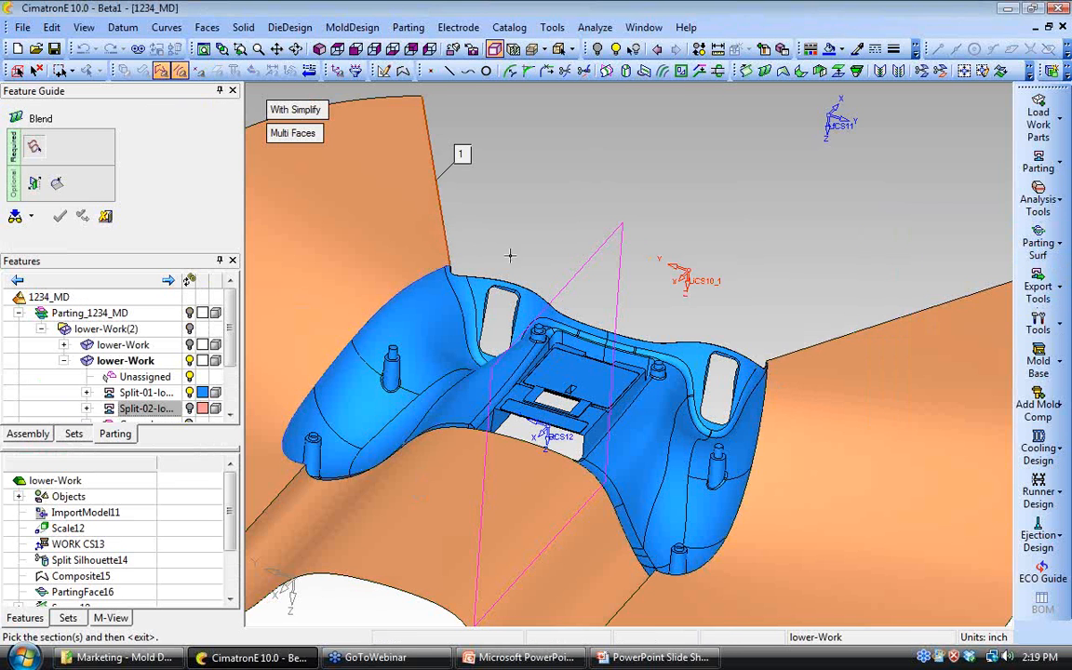
left_click(814, 346)
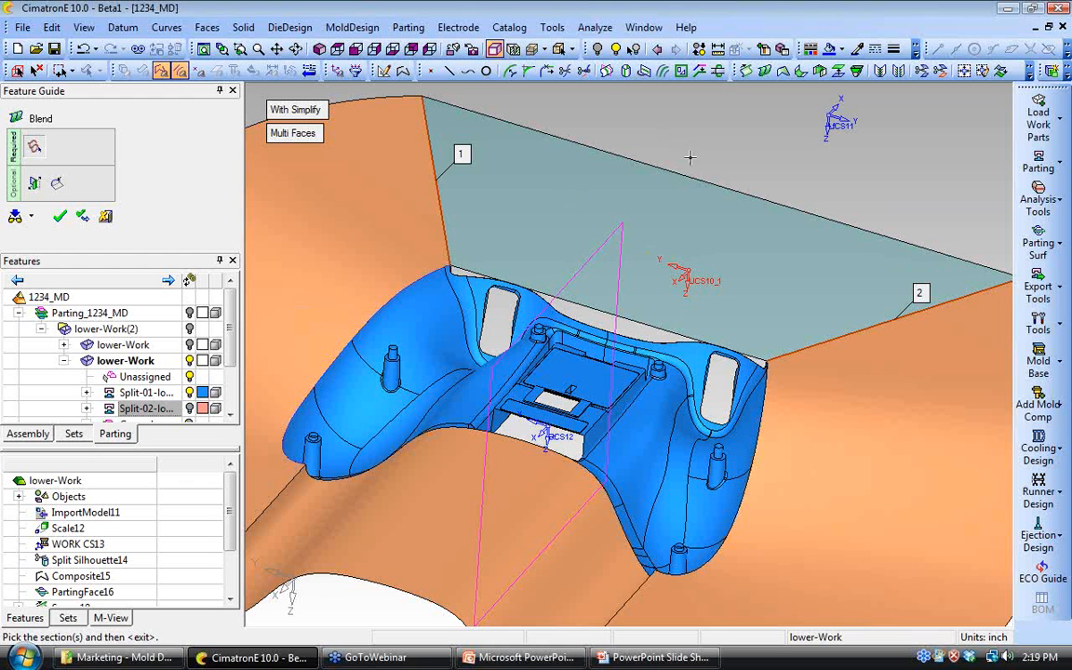
Step: Chain the housing's open edges between the two side faces as the blend's composite boundary and create the surface
left_click(56, 183)
left_click(403, 73)
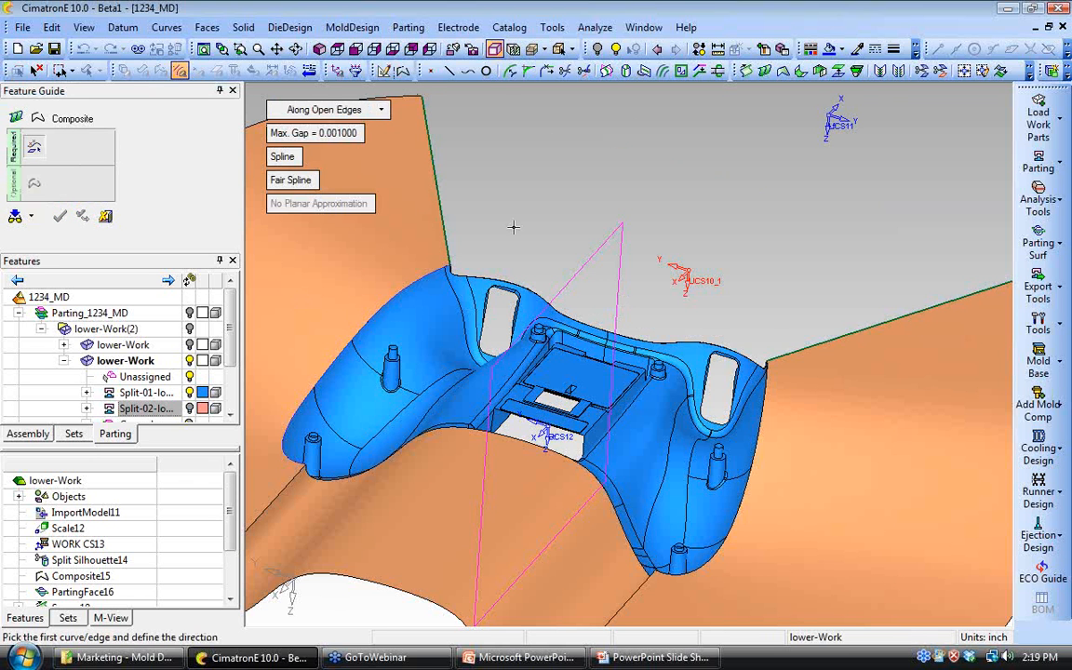
scroll(601, 205, "up", 5)
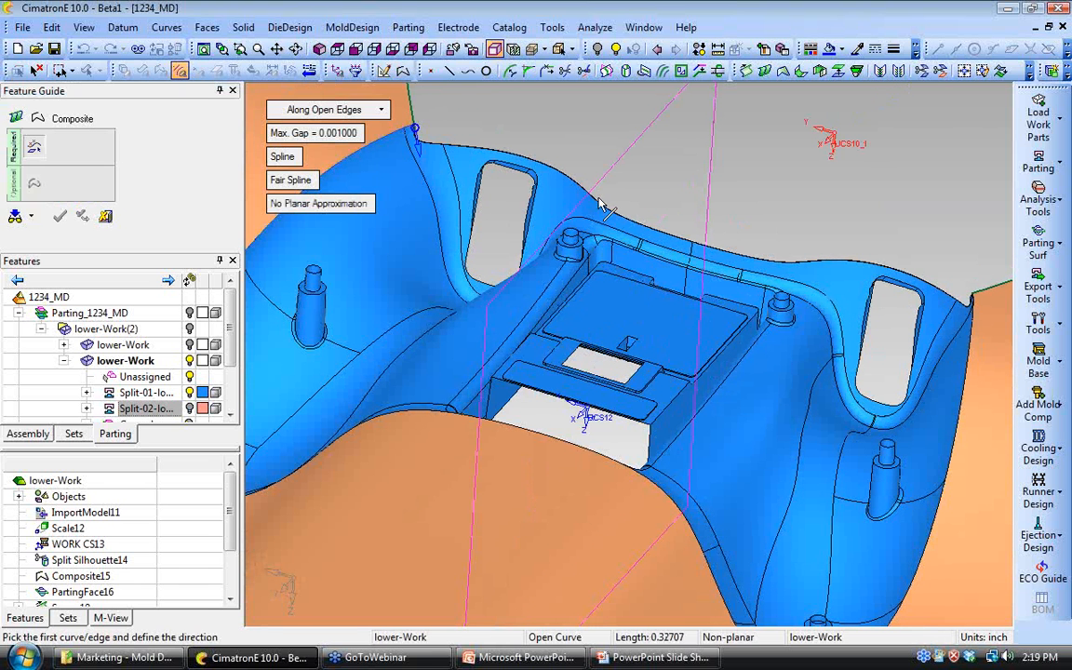
left_click(600, 204)
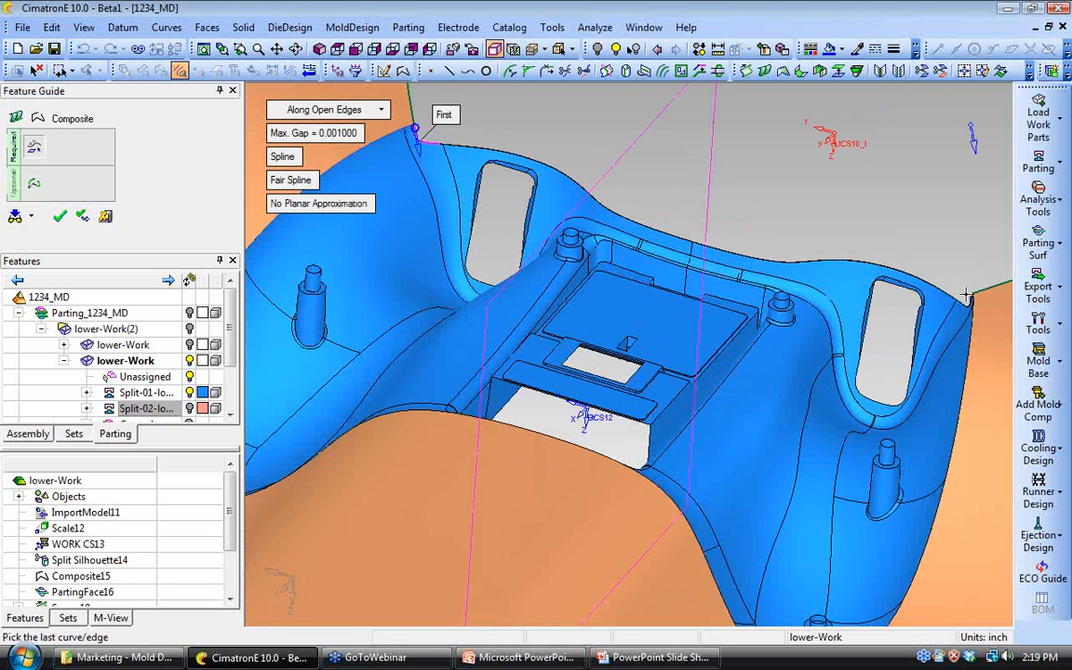
left_click(630, 213)
middle_click(649, 184)
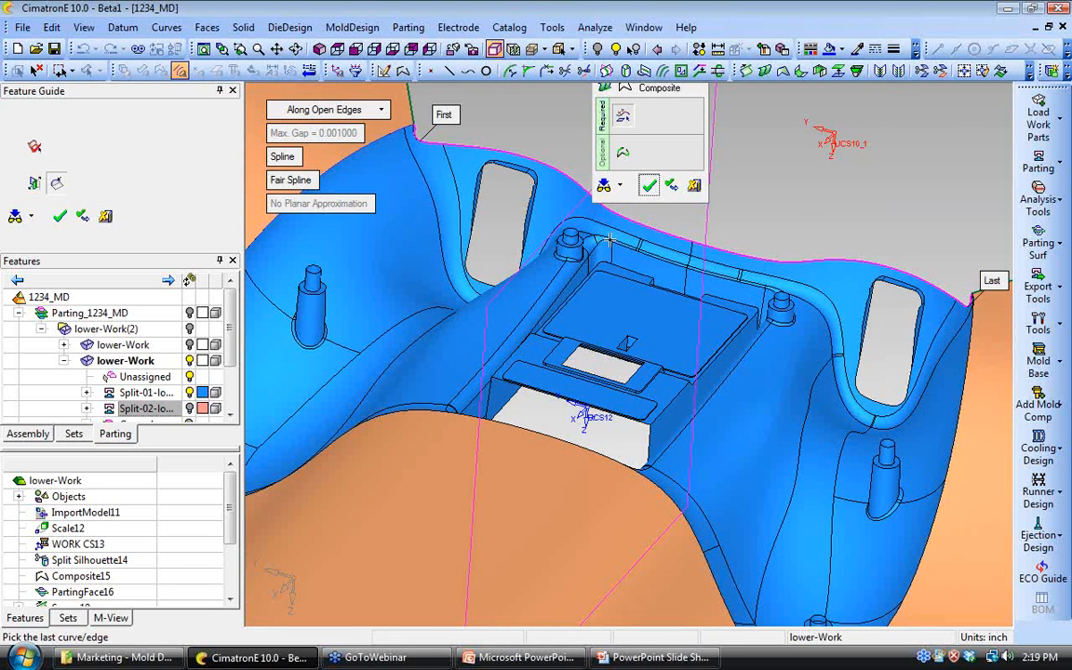
left_click(649, 184)
middle_click_drag(686, 104, 591, 263, "ctrl")
scroll(591, 263, "down", 3)
left_click(62, 217)
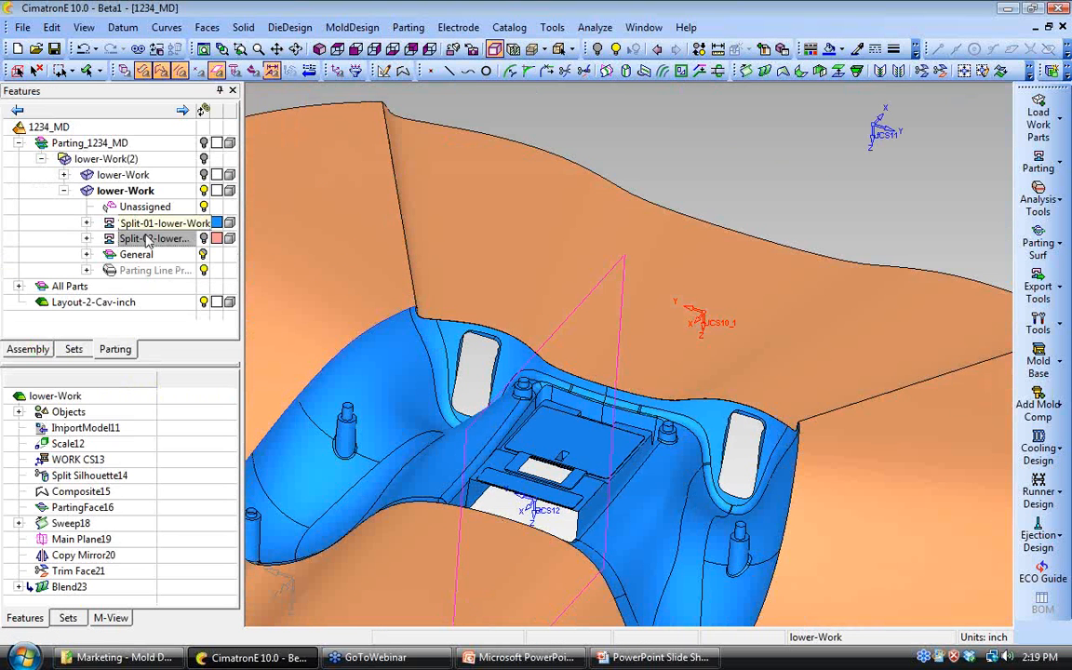
Step: Show the Split-02 side and use QuickSplit to slide the two split sides away from the parting surfaces
left_click_drag(472, 426, 636, 398, "ctrl")
scroll(639, 423, "down", 3)
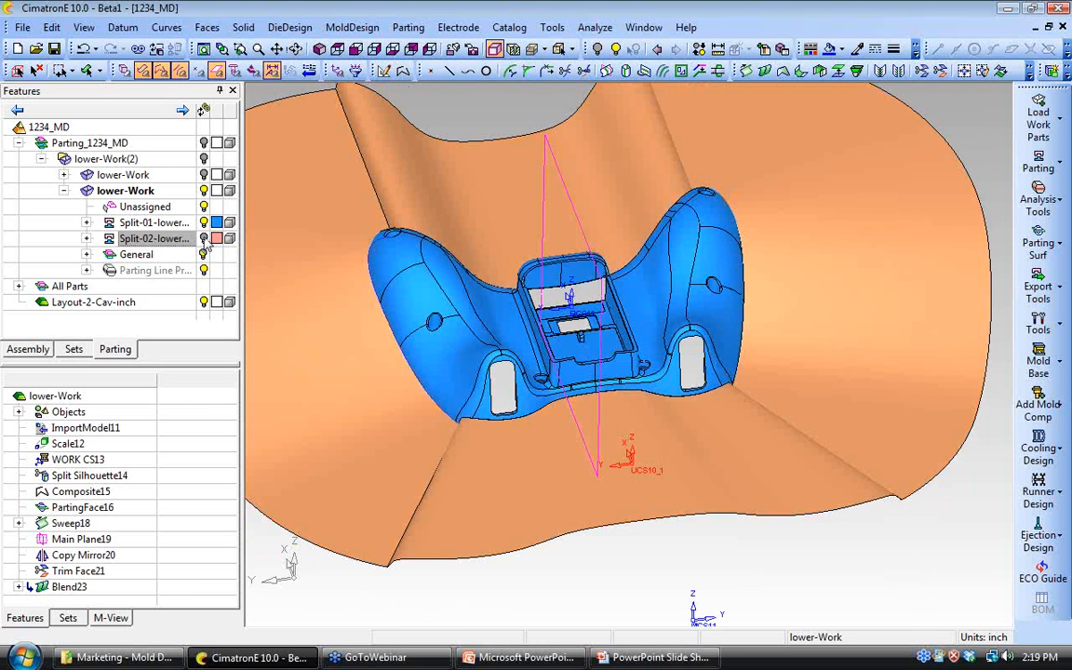
left_click(206, 240)
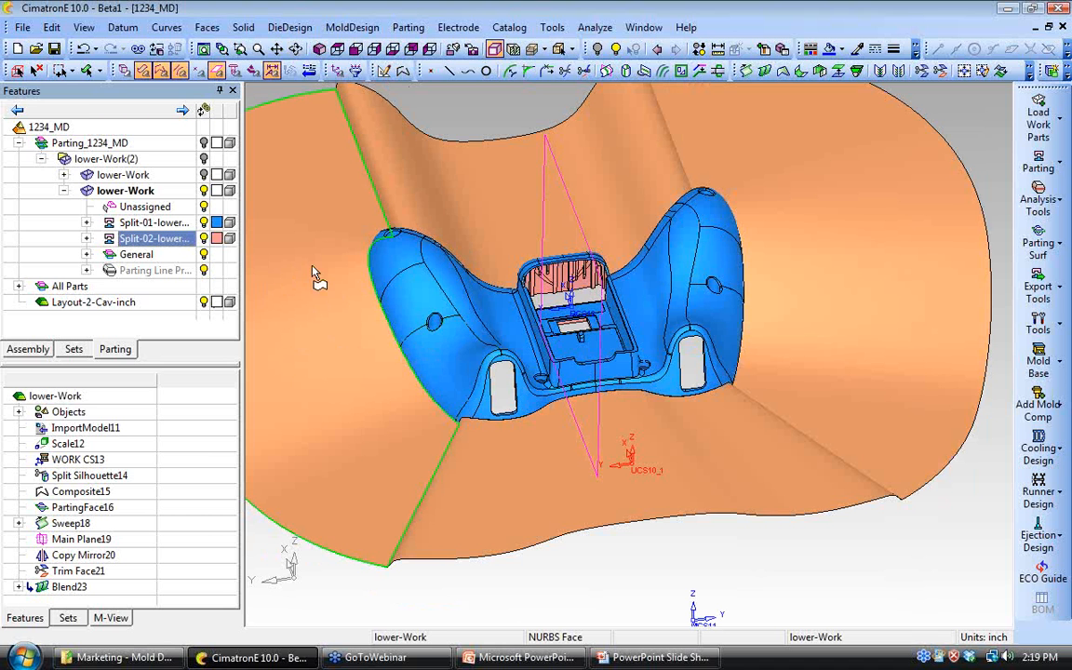
left_click(1029, 168)
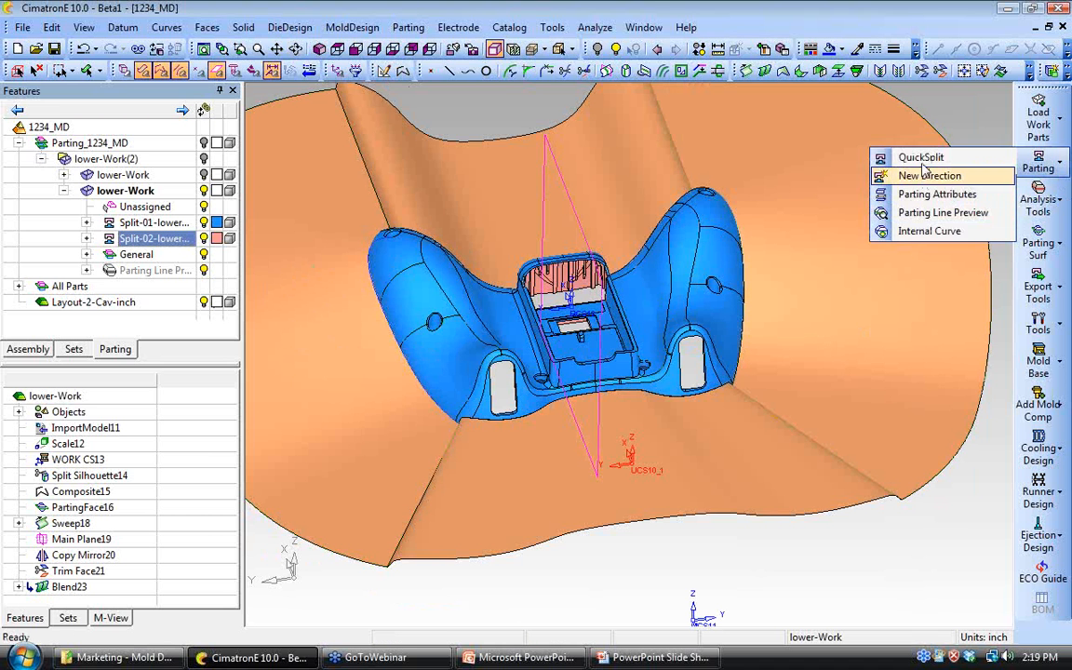
left_click(879, 157)
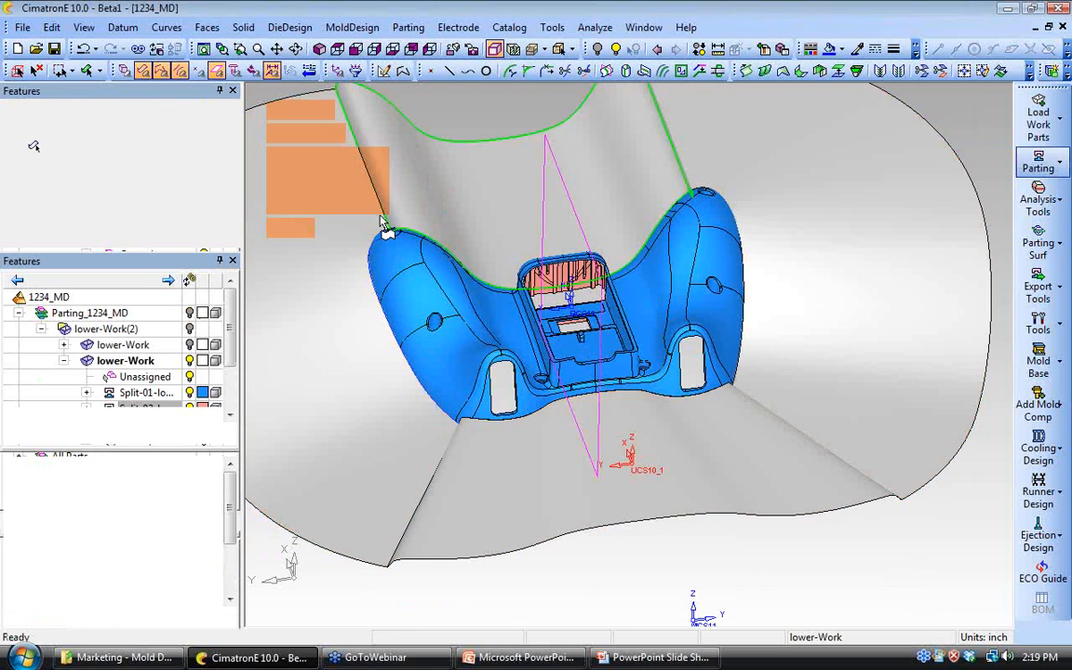
left_click_drag(277, 163, 316, 172)
right_click_drag(586, 316, 587, 373, "ctrl")
left_click_drag(587, 372, 610, 381, "ctrl")
left_click_drag(480, 381, 486, 388, "ctrl")
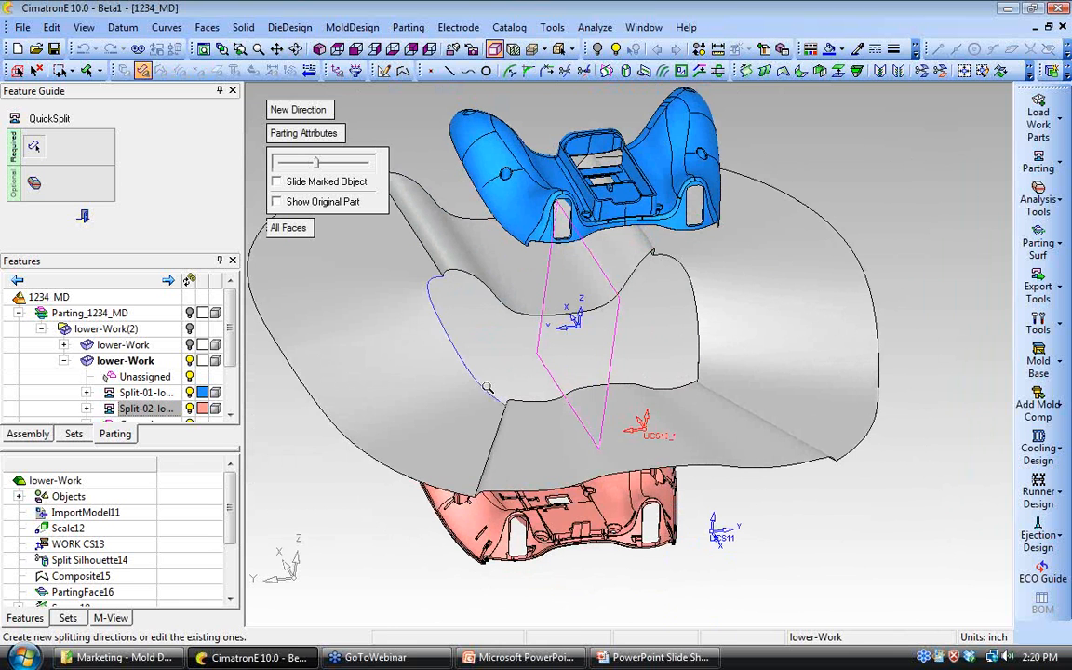
Step: Assign all the external parting faces to both split directions through Parting Attributes
left_click(326, 140)
left_click_drag(405, 262, 790, 391)
left_click_drag(775, 540, 776, 482, "ctrl")
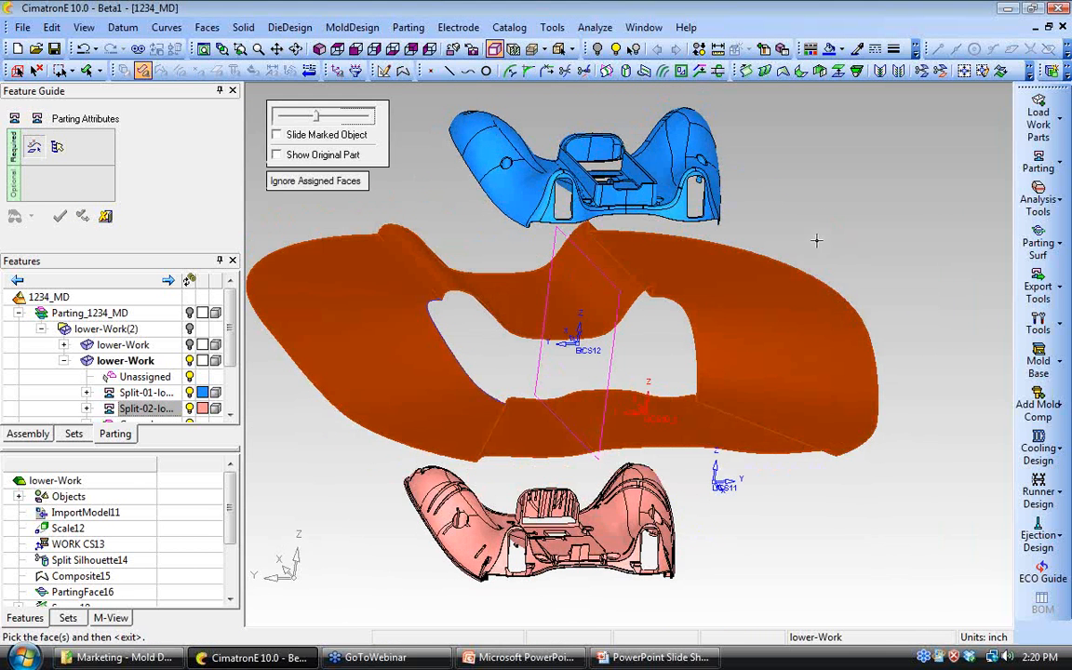
middle_click(735, 218)
left_click(633, 508)
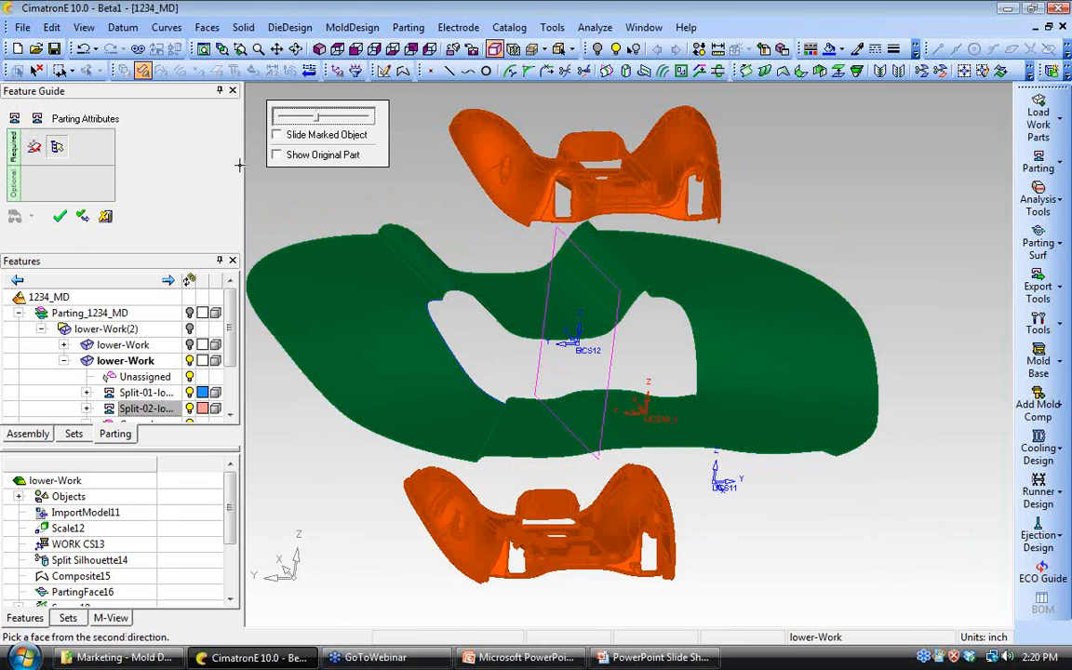
left_click(60, 215)
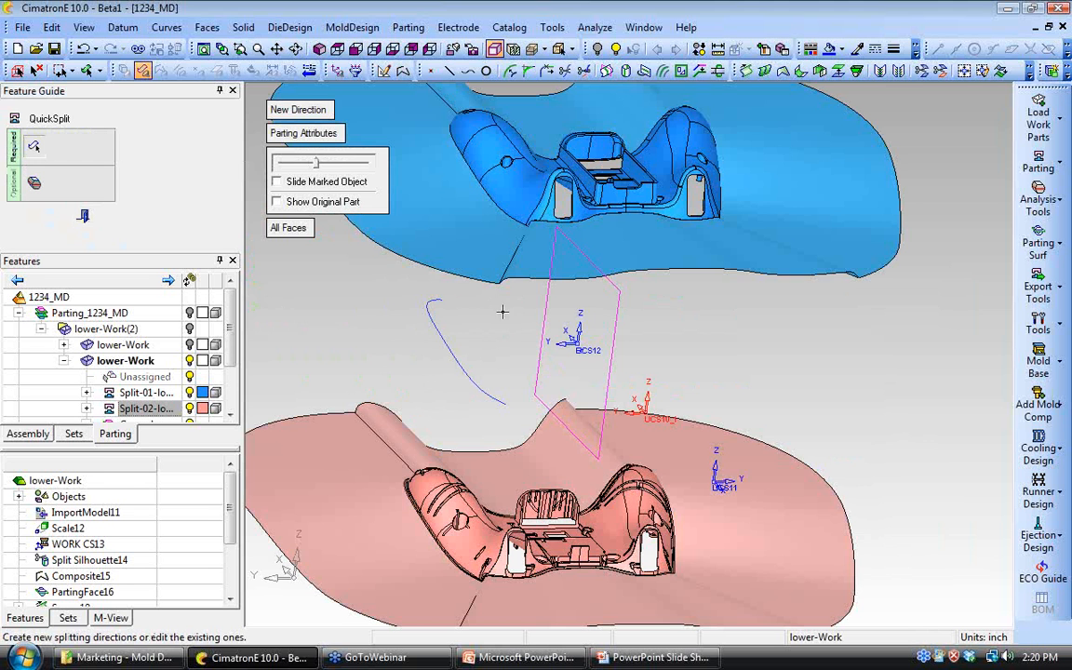
Step: Slide the split sides apart to check their parting faces, exit QuickSplit, and hide the Split-01 side
left_click_drag(313, 164, 316, 165)
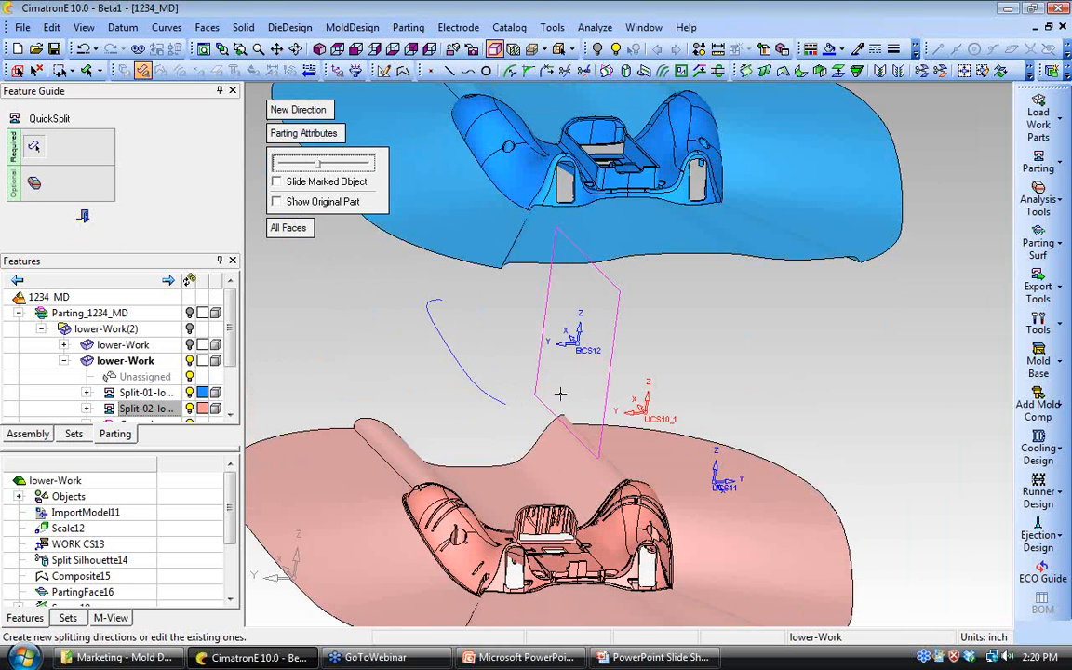
left_click_drag(591, 366, 603, 446, "ctrl")
middle_click_drag(603, 446, 612, 435, "ctrl")
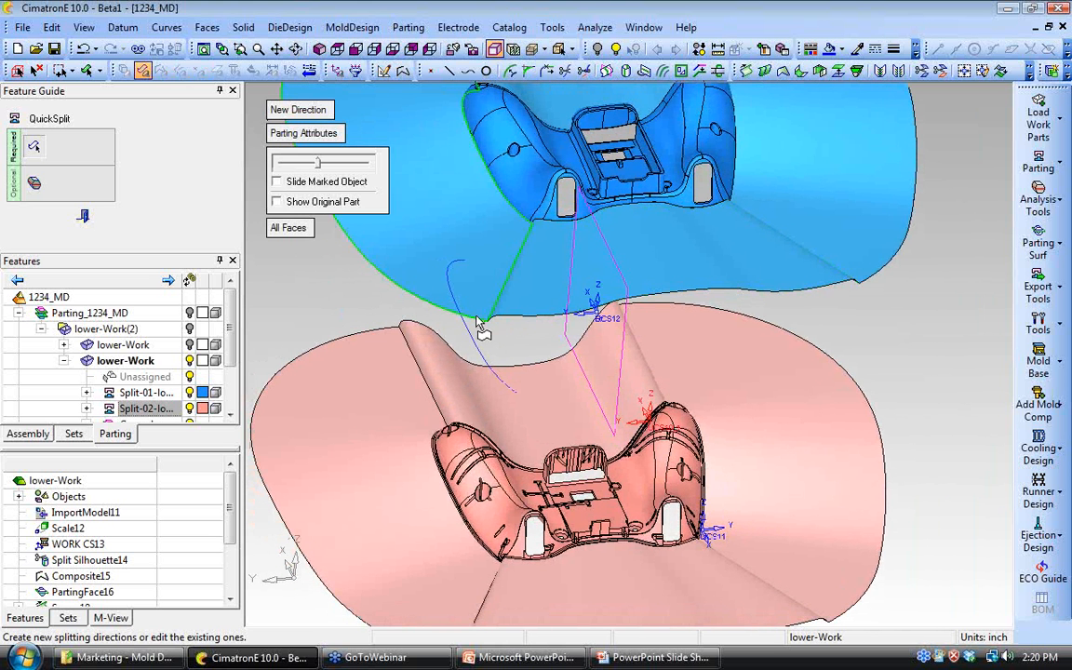
left_click(477, 323)
left_click(86, 217)
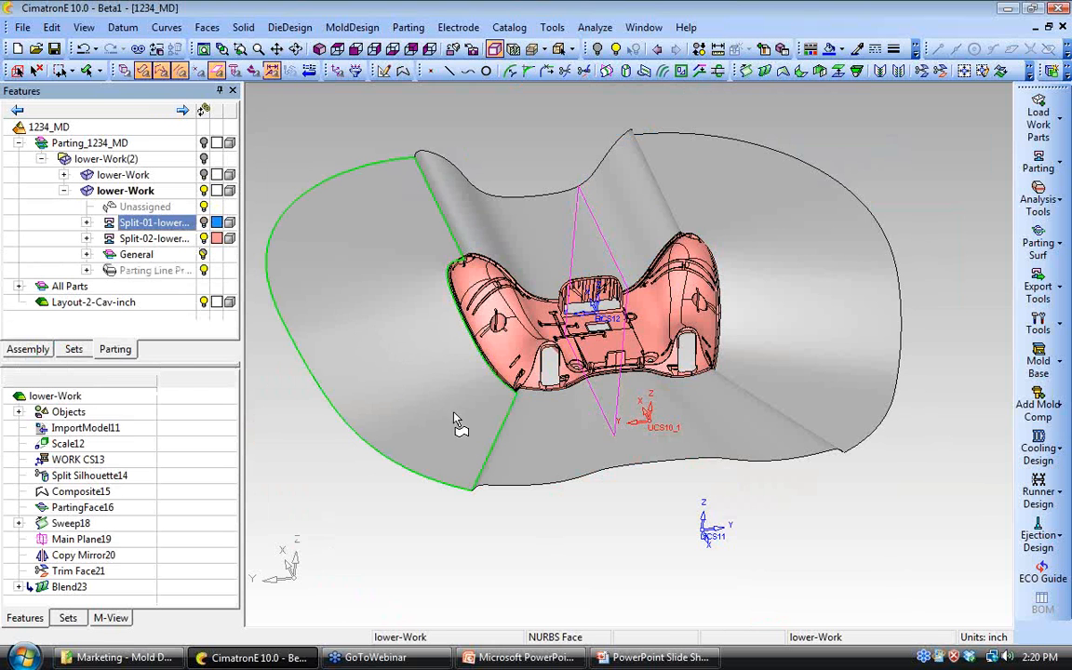
Step: Create internal parting curves around the housing's openings with the Internal Curve command and an adjoin tolerance of 0.01
scroll(486, 452, "up", 3)
scroll(486, 424, "up", 1)
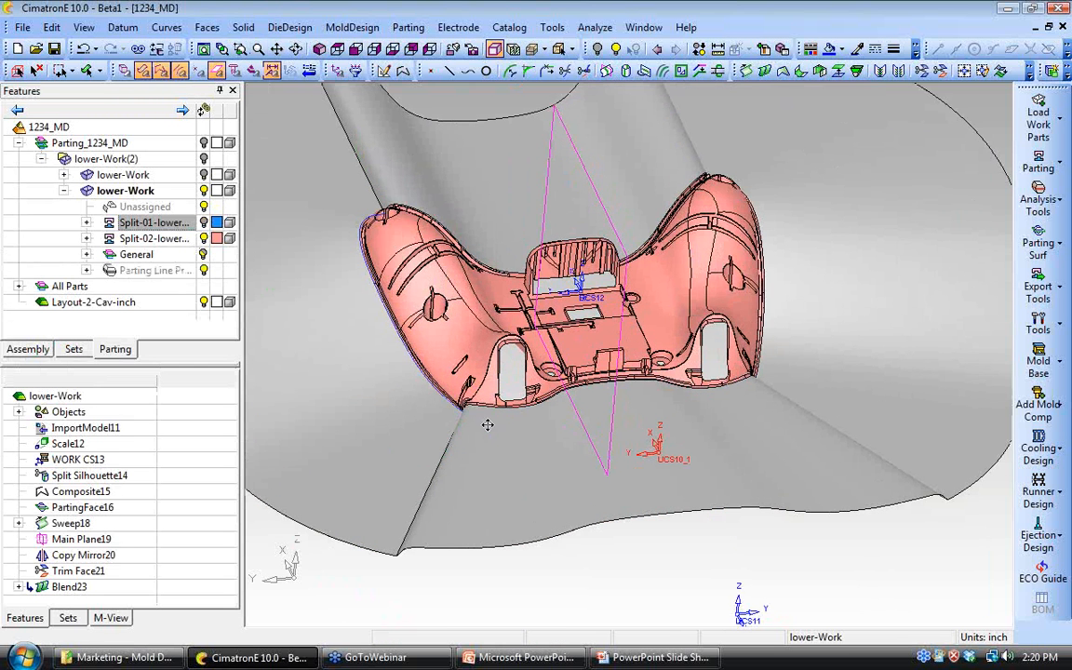
middle_click_drag(507, 451, 521, 517, "ctrl")
left_click_drag(521, 518, 547, 524, "ctrl")
scroll(548, 524, "up", 1)
right_click_drag(595, 542, 649, 558, "ctrl")
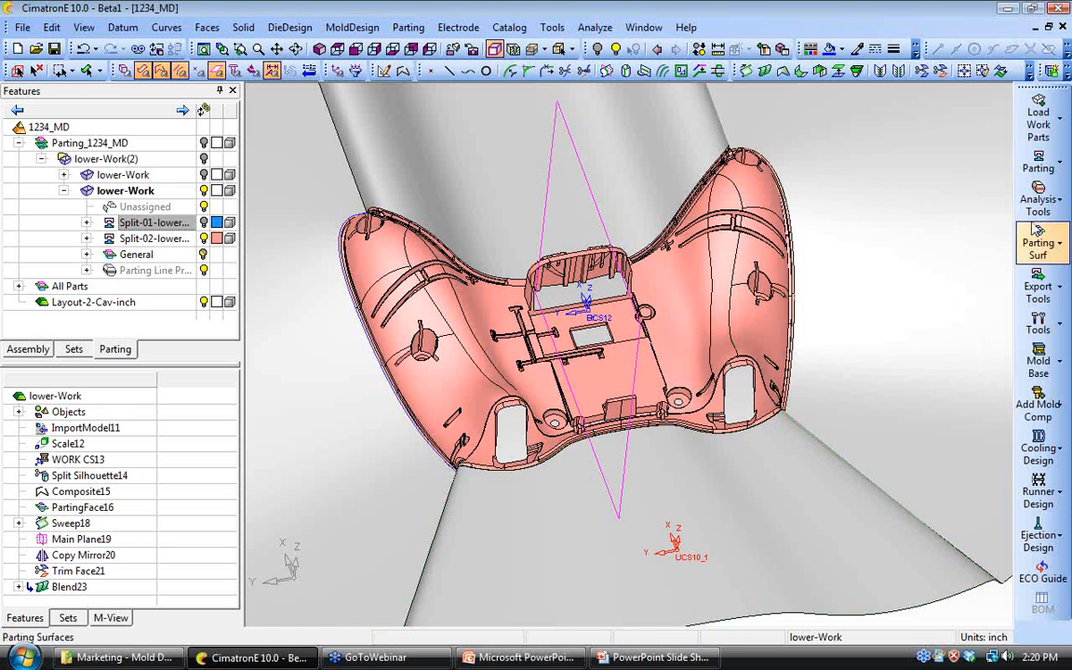
left_click(1037, 164)
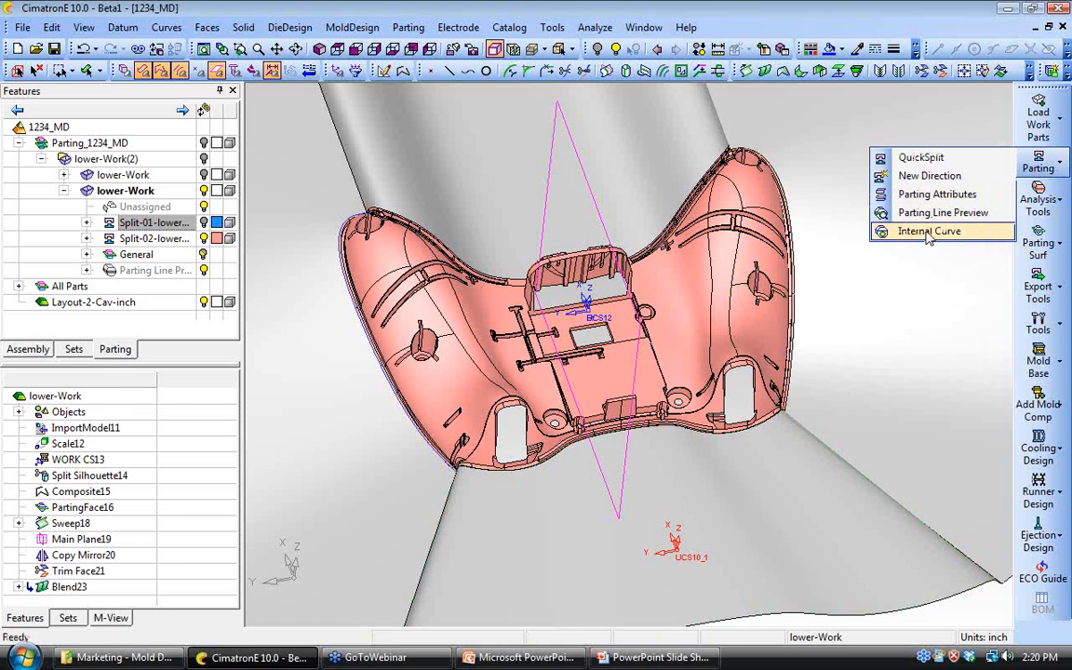
left_click(927, 233)
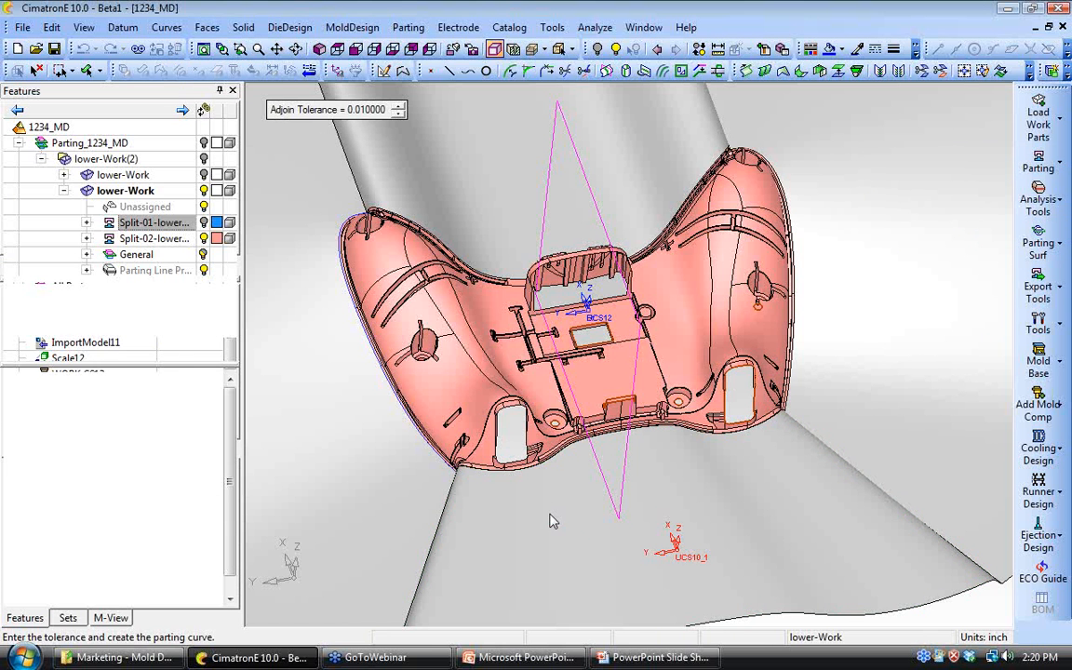
Step: Remove the internal parting curves at the small clip opening and the grip-side slot with Remove Geometry
right_click(473, 151)
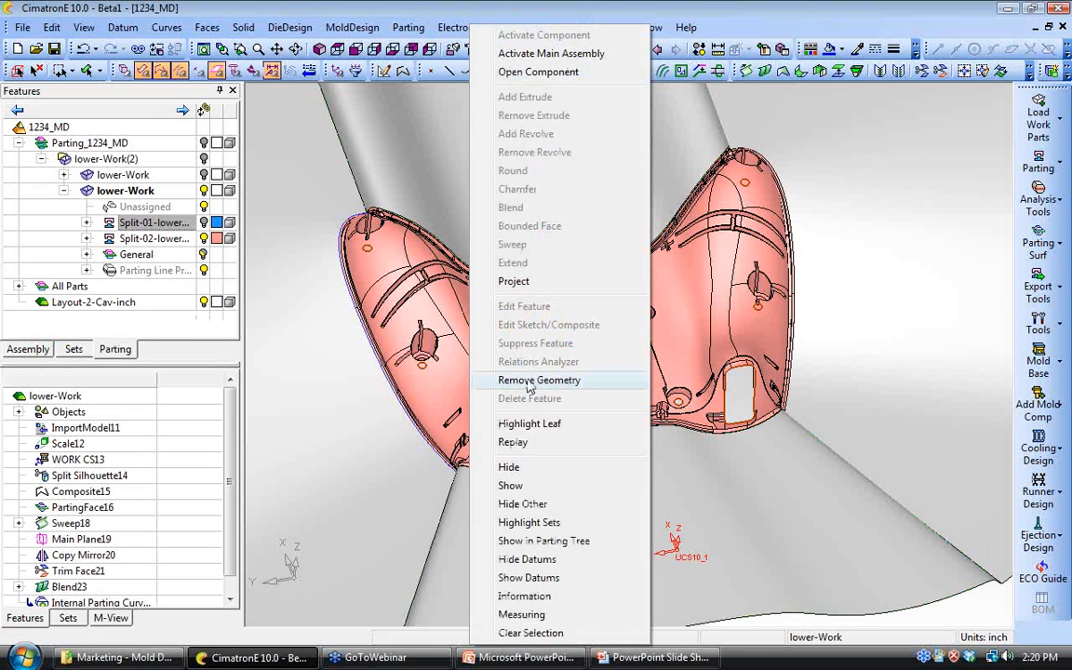
left_click(540, 377)
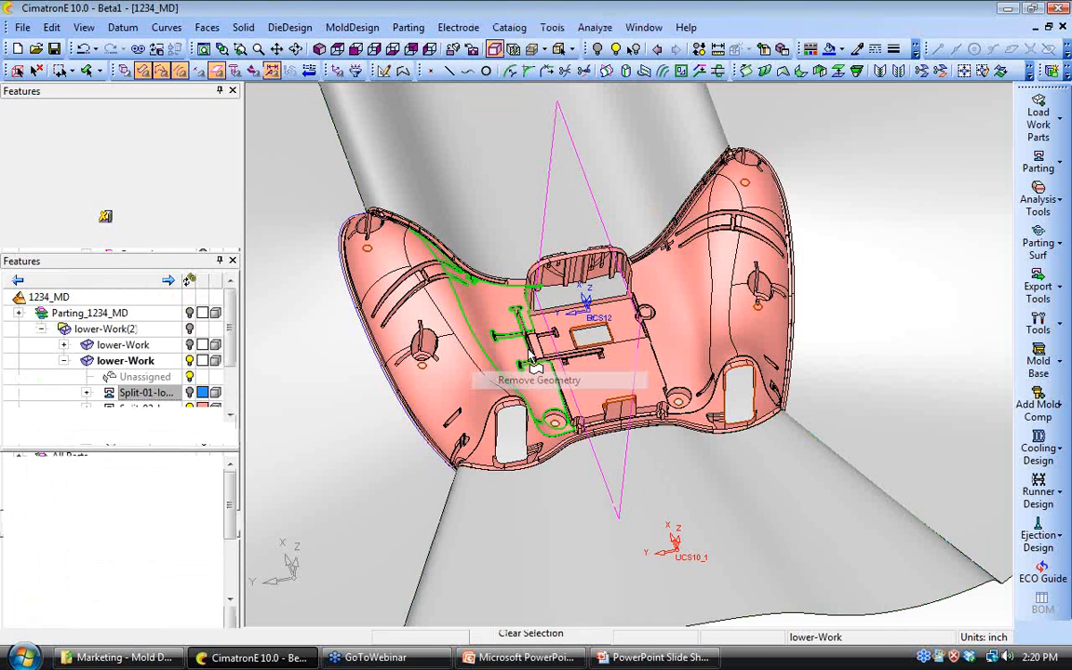
left_click(621, 402)
left_click(733, 370)
middle_click(821, 297)
left_click(822, 294)
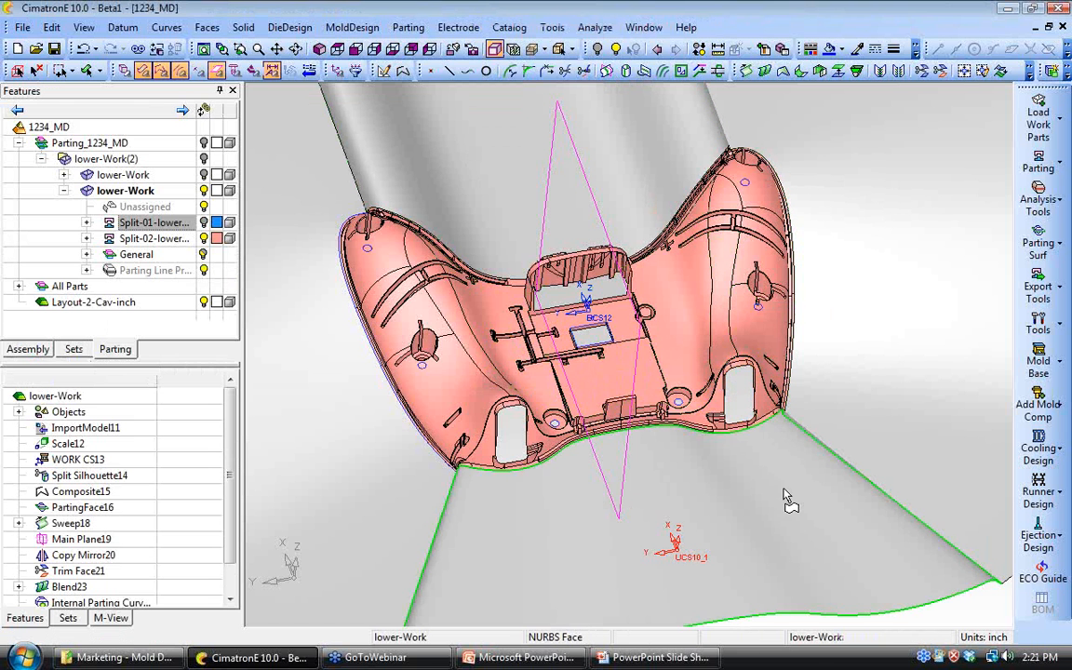
Step: Create internal parting faces on the remaining internal curves, covering the small rectangular window and the round screw holes
left_click_drag(829, 391, 780, 445, "ctrl")
middle_click_drag(780, 445, 662, 455, "ctrl")
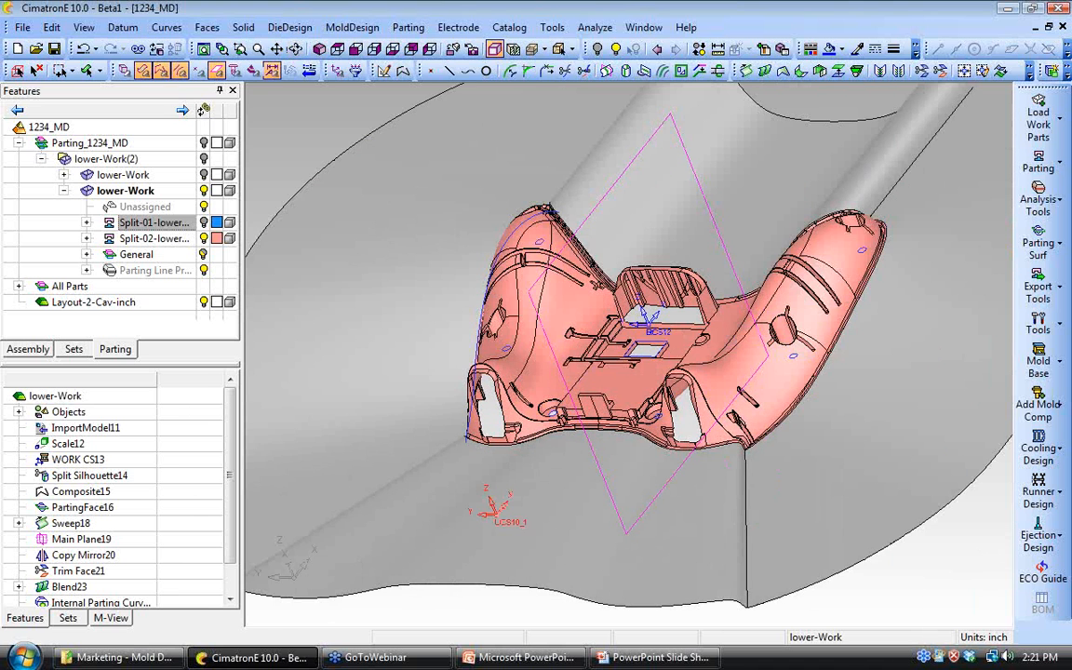
right_click_drag(663, 455, 663, 435, "ctrl")
right_click_drag(738, 473, 694, 500, "ctrl")
middle_click_drag(695, 500, 636, 458, "ctrl")
right_click_drag(635, 458, 636, 441, "ctrl")
left_click(1039, 247)
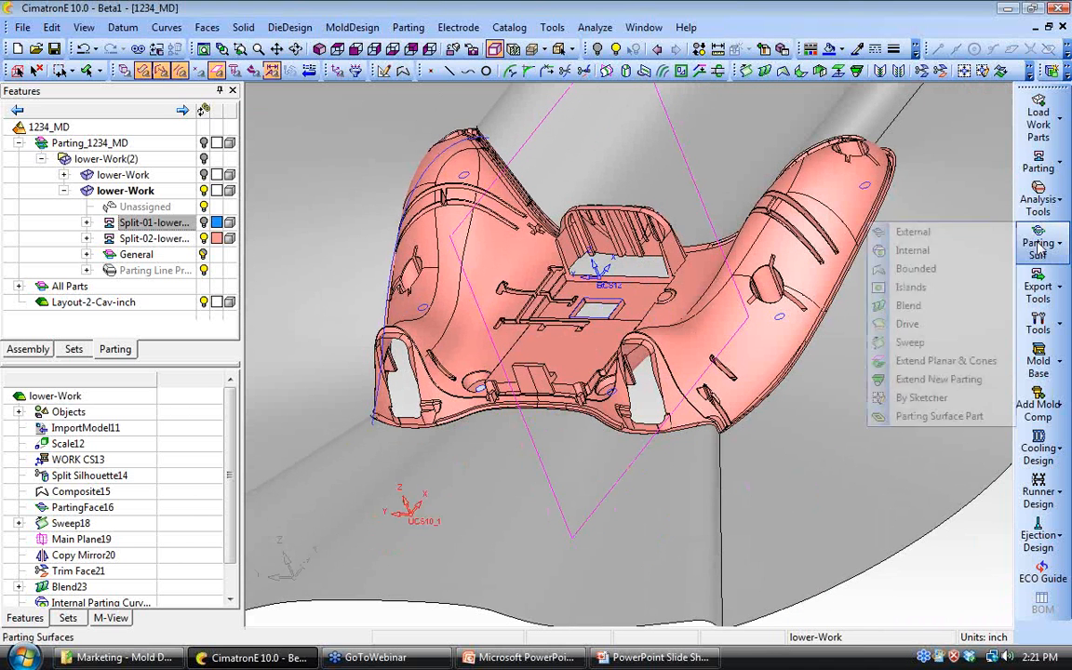
left_click(914, 252)
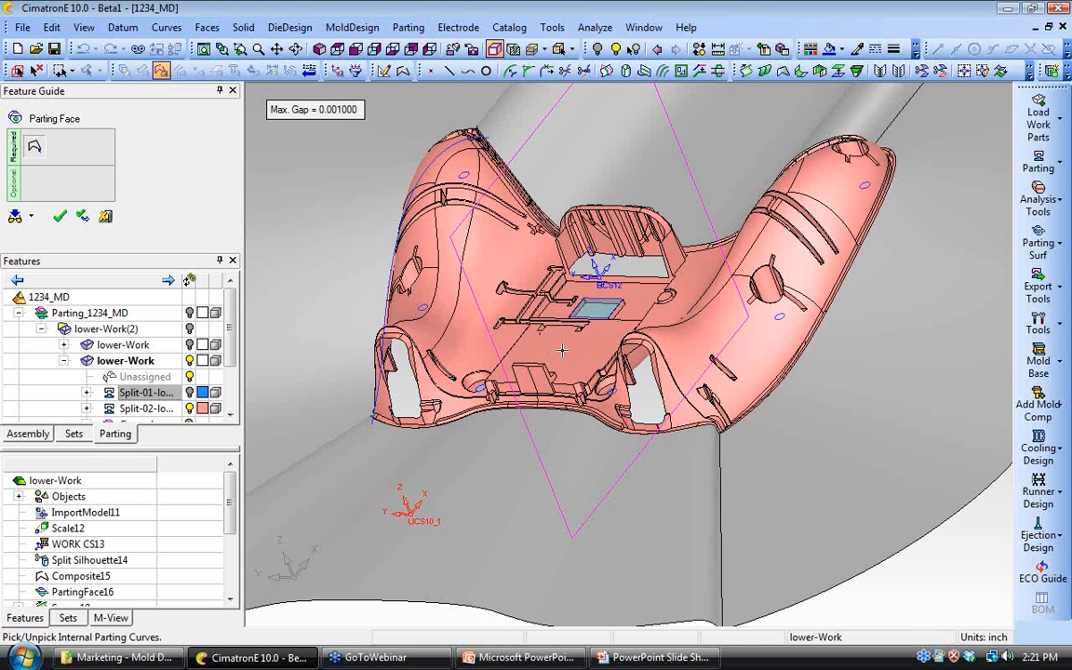
left_click_drag(559, 316, 595, 381, "ctrl")
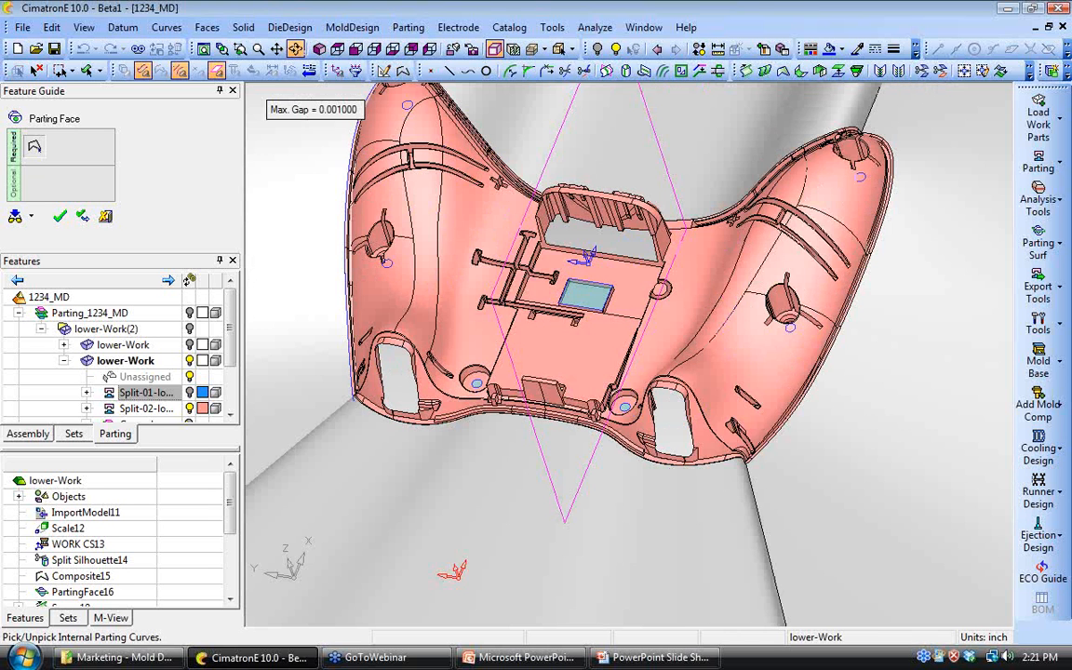
left_click(60, 216)
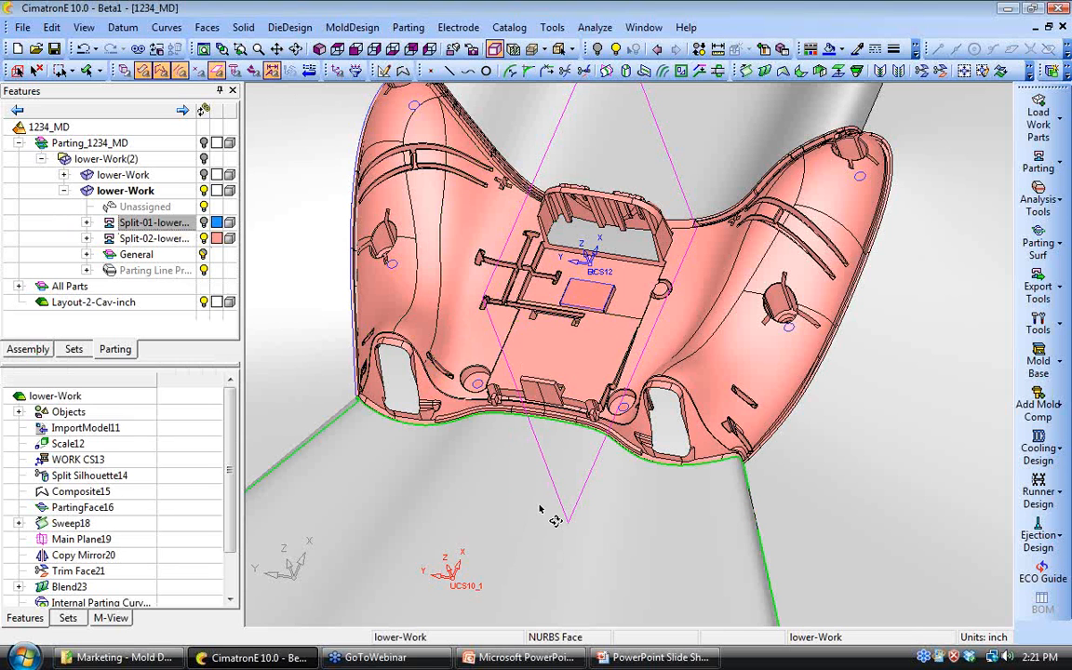
Step: Unstitch the faces of the housing's central section as a group with a maximum gap of 0.001
left_click_drag(540, 509, 428, 409, "ctrl")
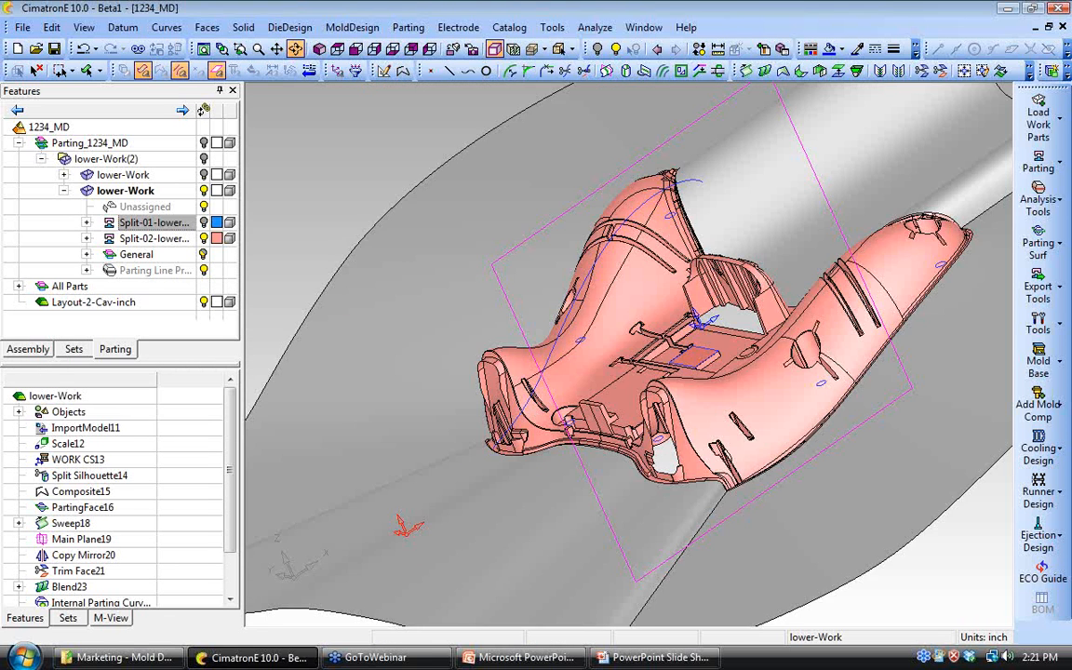
left_click(337, 51)
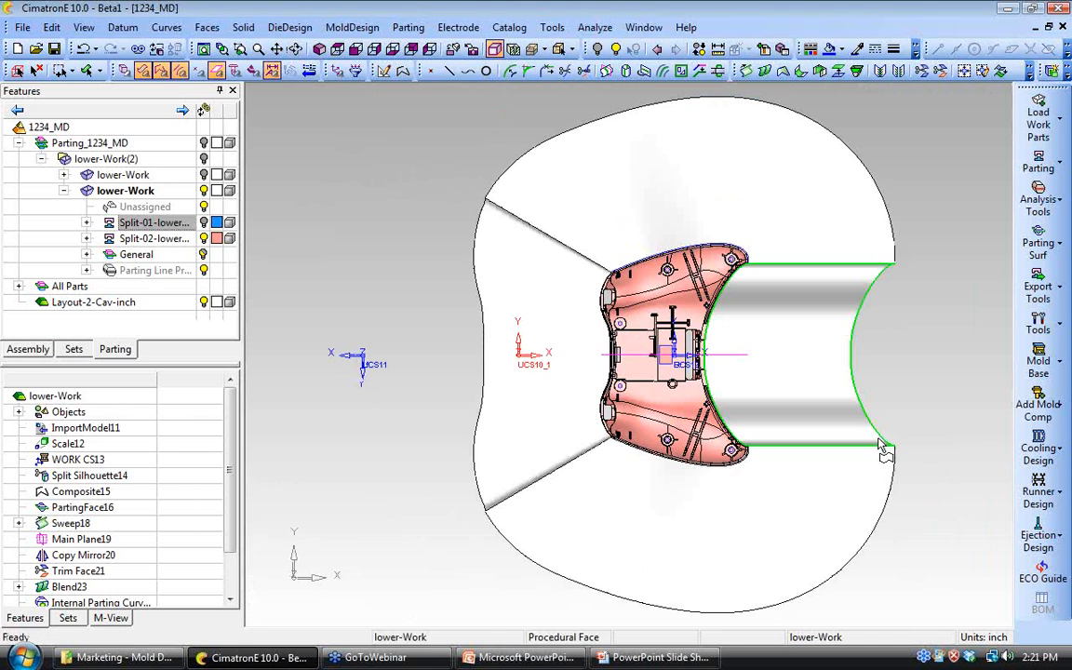
right_click_drag(584, 482, 475, 297, "ctrl")
middle_click_drag(475, 297, 659, 304, "ctrl")
left_click(207, 28)
left_click(235, 383)
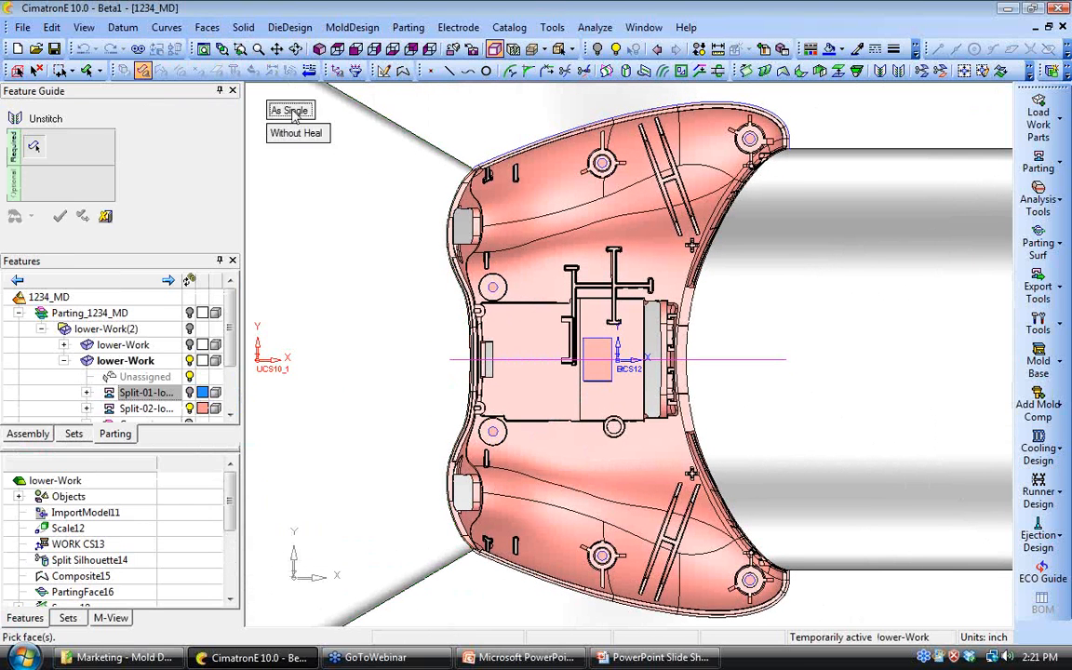
left_click_drag(453, 295, 700, 421)
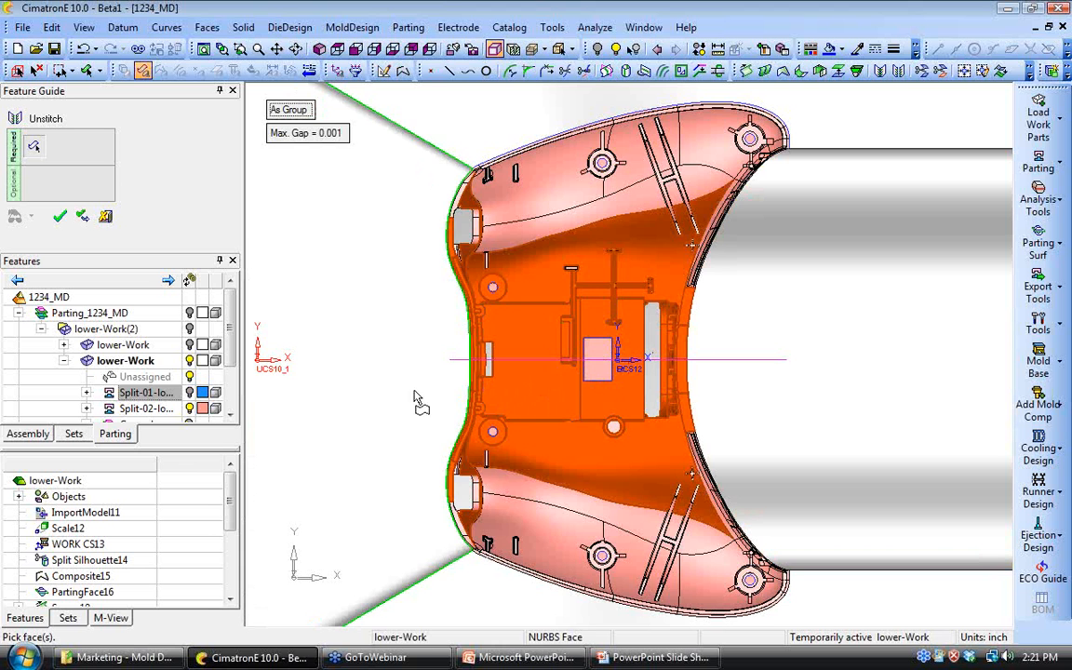
middle_click_drag(577, 470, 549, 409)
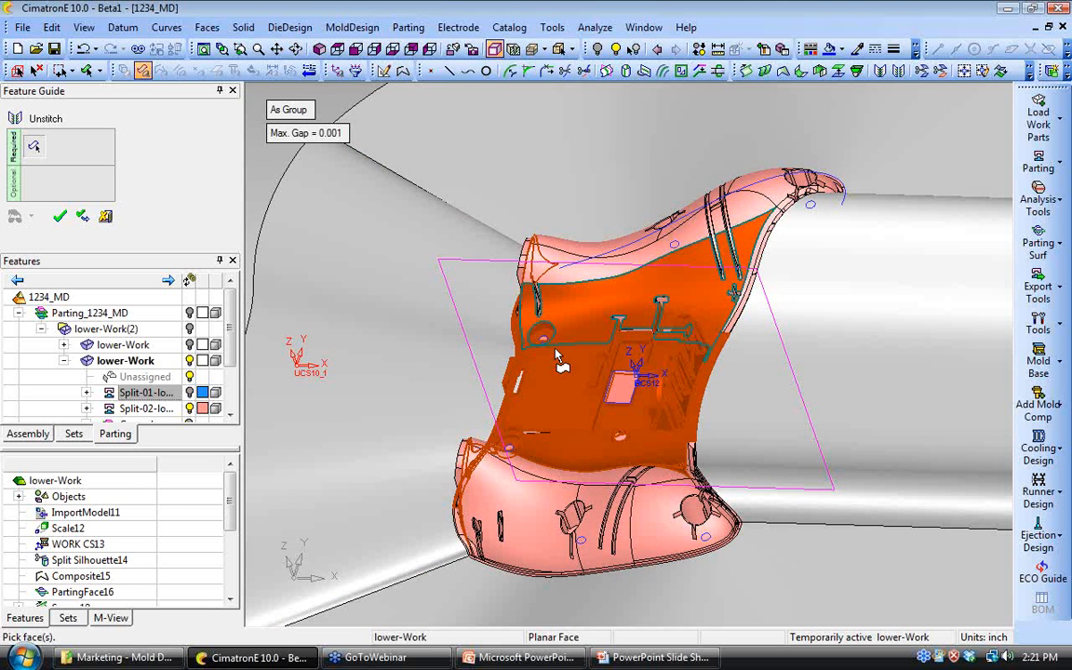
left_click(62, 215)
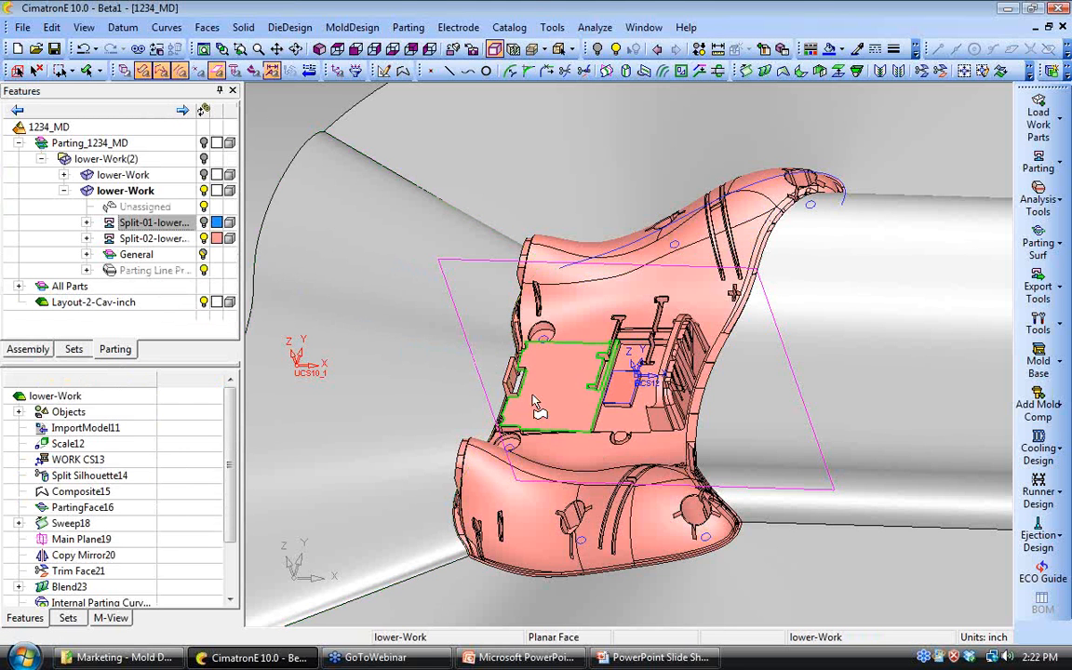
Step: Close the clip opening and the large opening at the ribbed wall using Close Open Gaps with the New Faces option
scroll(536, 402, "up", 3)
middle_click_drag(533, 441, 603, 320, "ctrl")
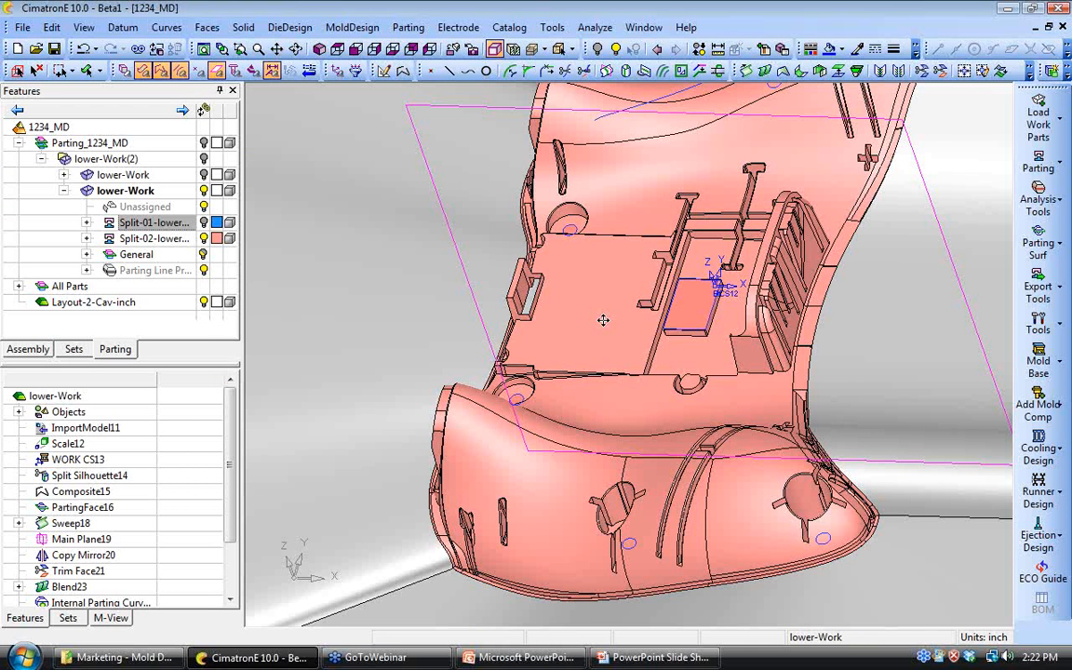
left_click(207, 27)
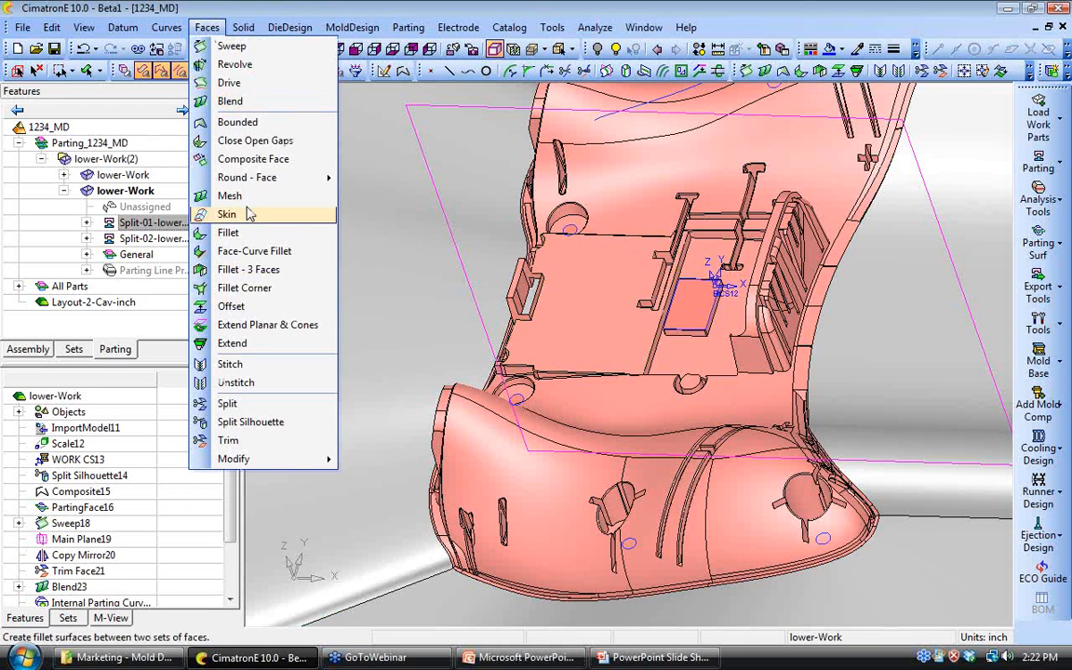
left_click(255, 141)
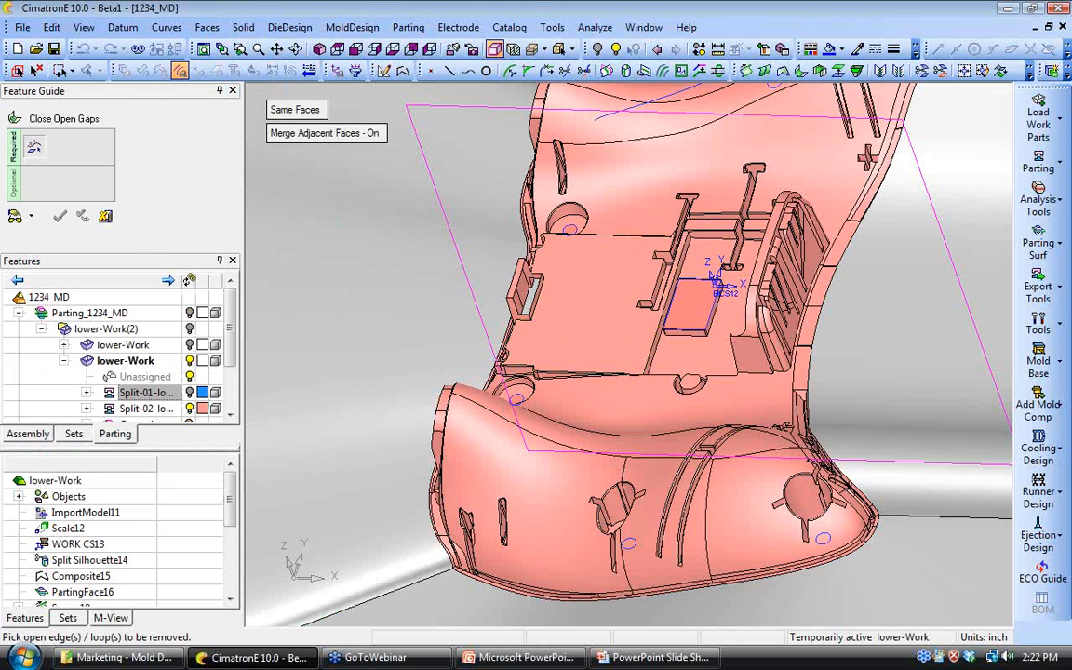
scroll(634, 345, "up", 3)
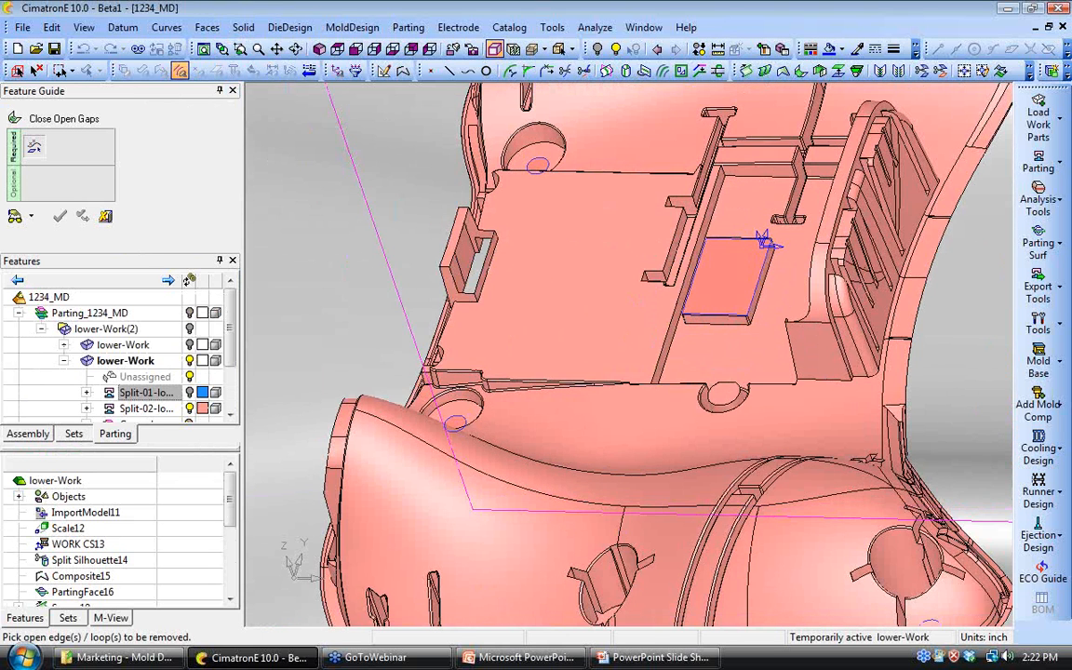
left_click_drag(614, 325, 544, 316, "ctrl")
left_click(503, 256)
left_click(303, 113)
middle_click(360, 208)
left_click(385, 206)
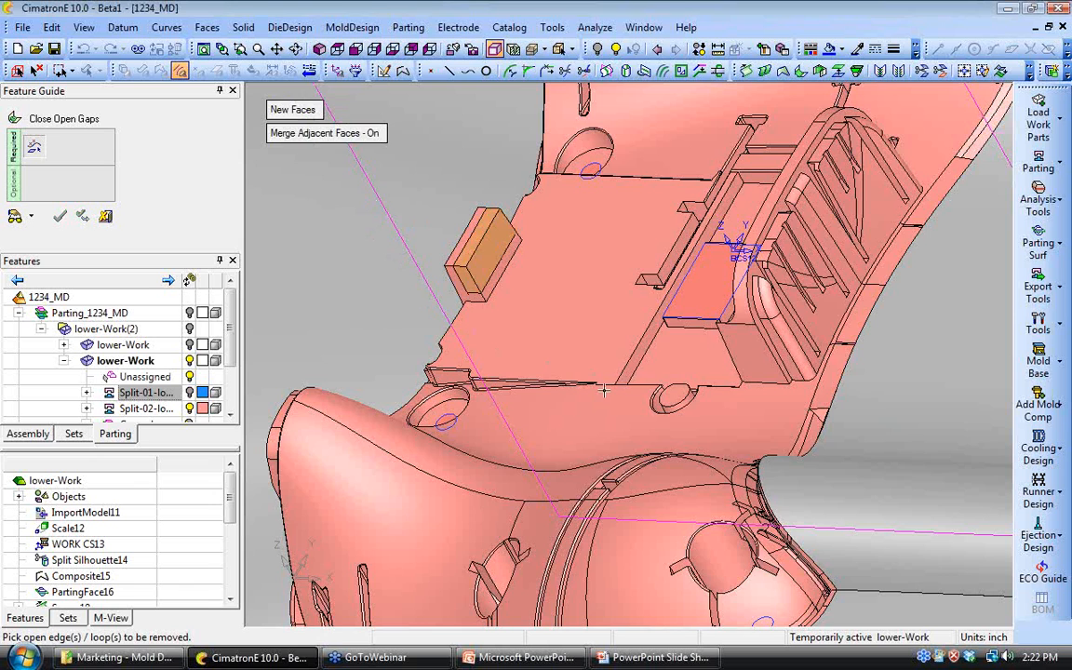
left_click_drag(814, 346, 749, 364, "ctrl")
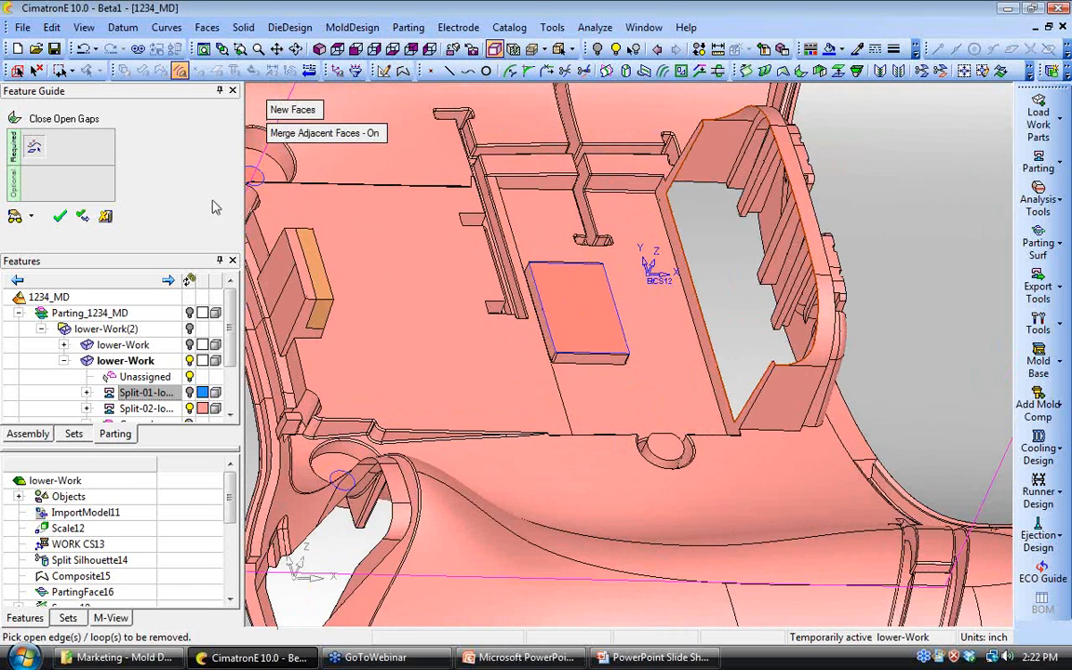
left_click(60, 217)
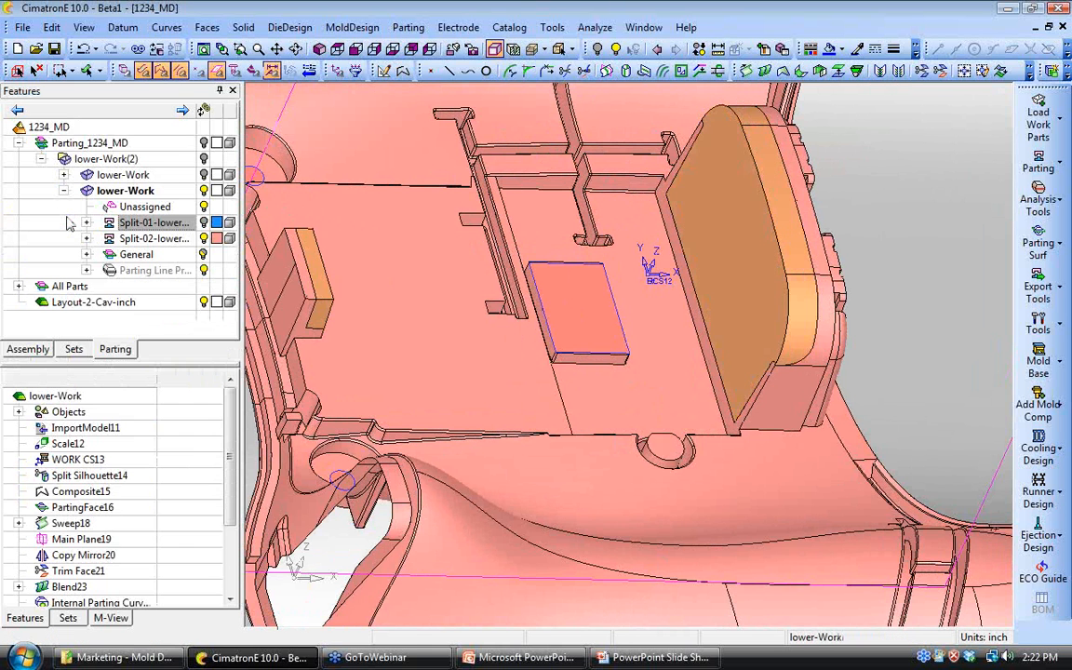
Step: Show the Split-01 side and use QuickSplit to slide both split sides apart with the new closing faces included
right_click_drag(416, 340, 436, 452, "ctrl")
left_click_drag(436, 452, 458, 358, "ctrl")
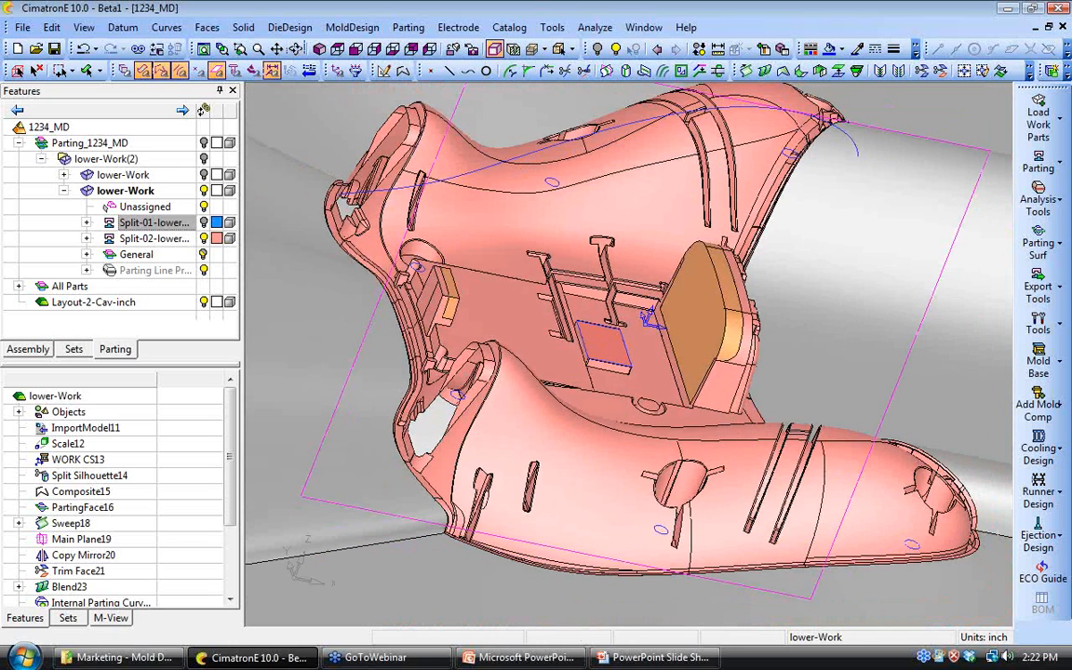
right_click_drag(635, 262, 638, 280, "ctrl")
left_click(205, 222)
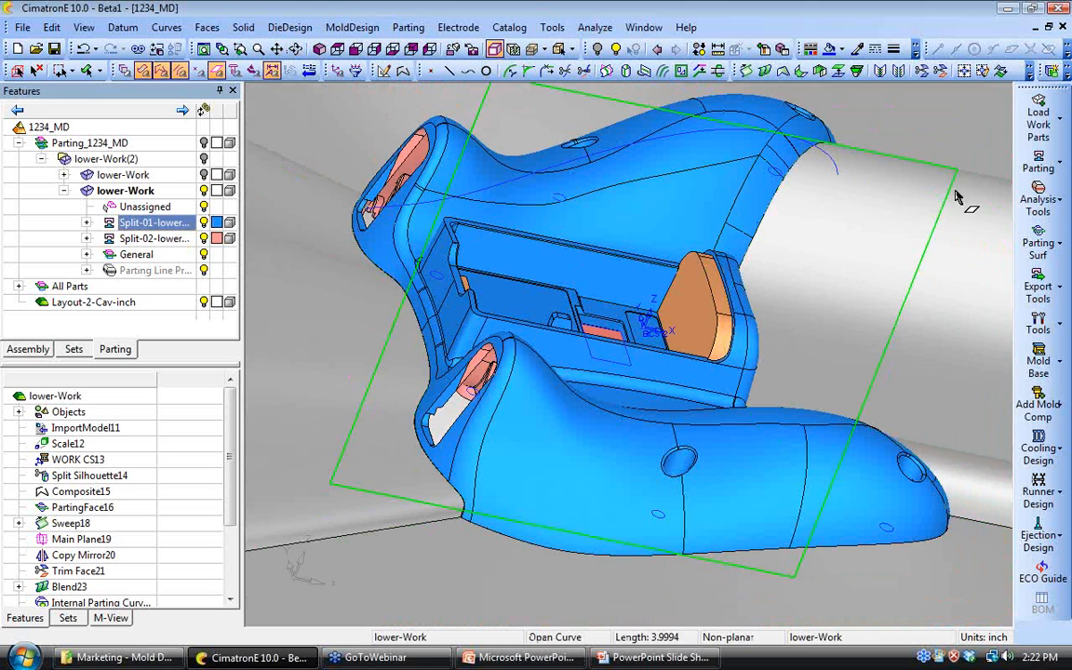
left_click(1033, 163)
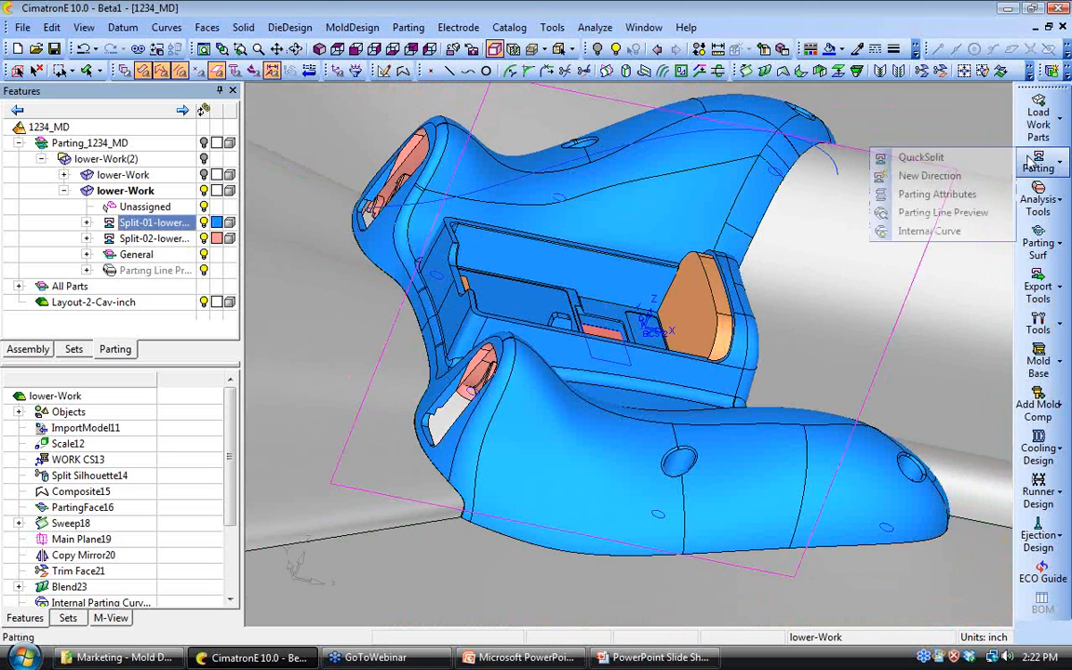
left_click(922, 158)
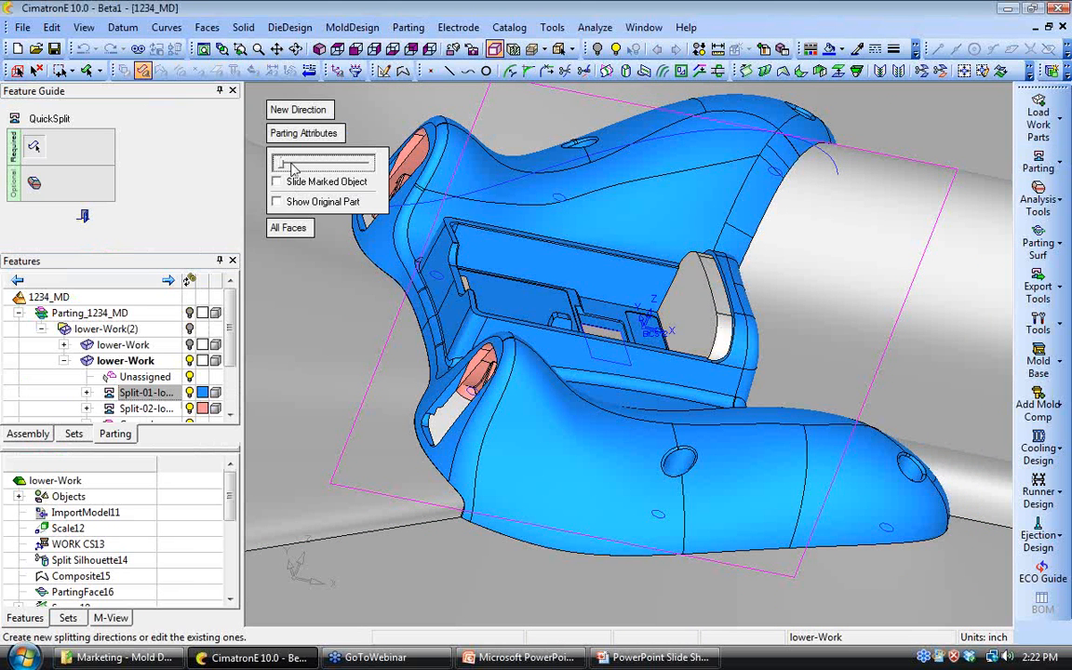
left_click_drag(292, 166, 326, 164)
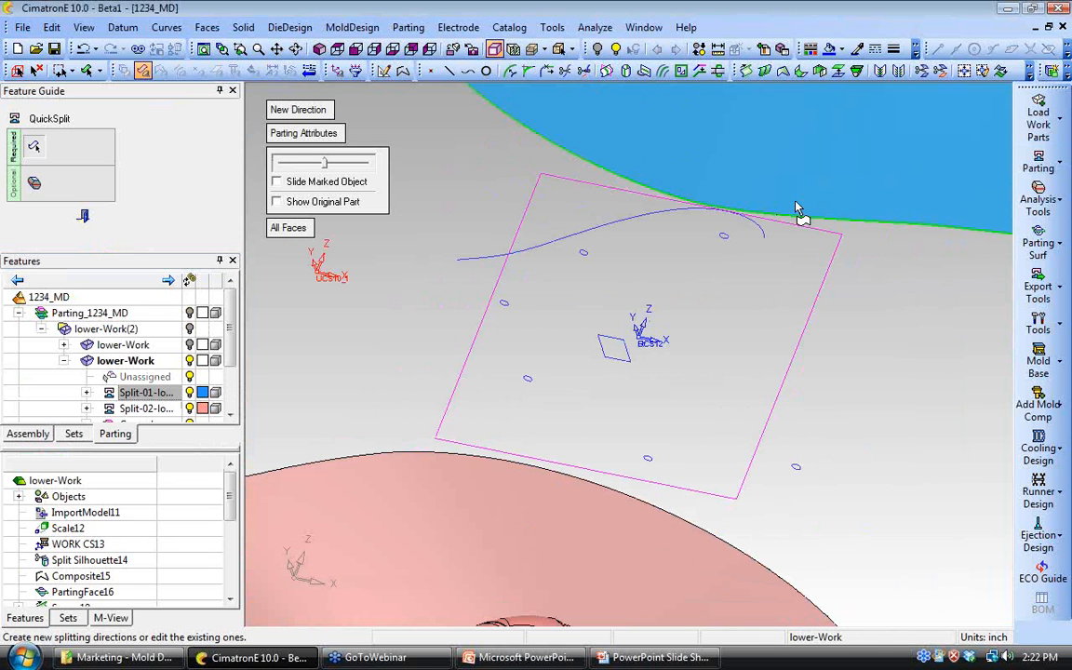
left_click(83, 216)
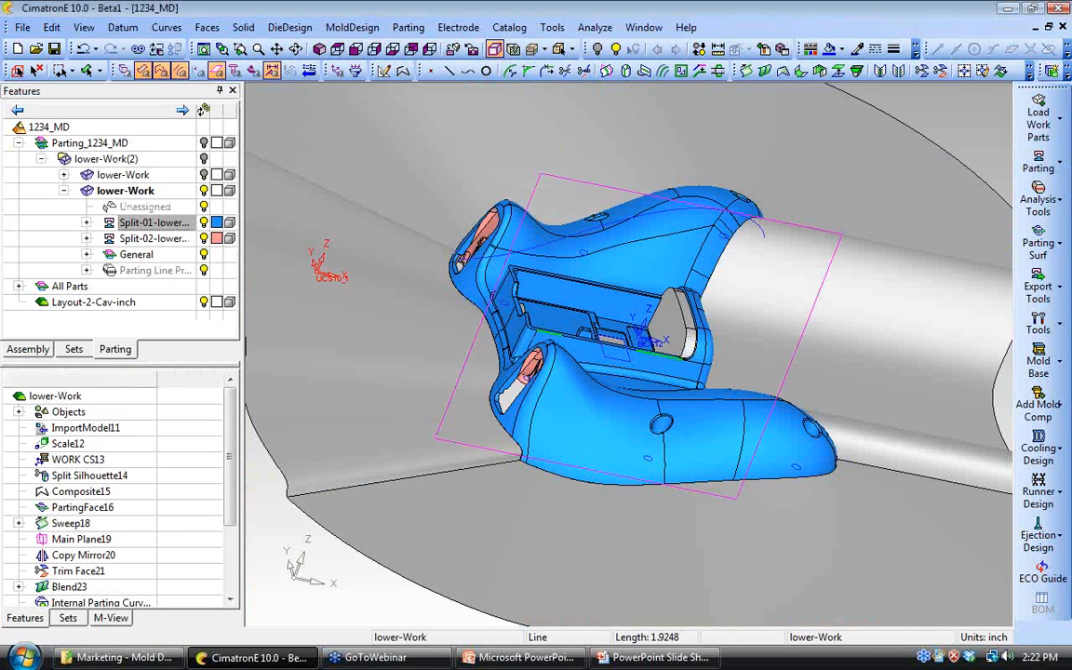
Step: Inspect the closed openings on the housing and save the mold project
left_click_drag(606, 345, 630, 461, "ctrl")
right_click_drag(630, 462, 619, 423, "ctrl")
middle_click_drag(619, 423, 671, 416, "ctrl")
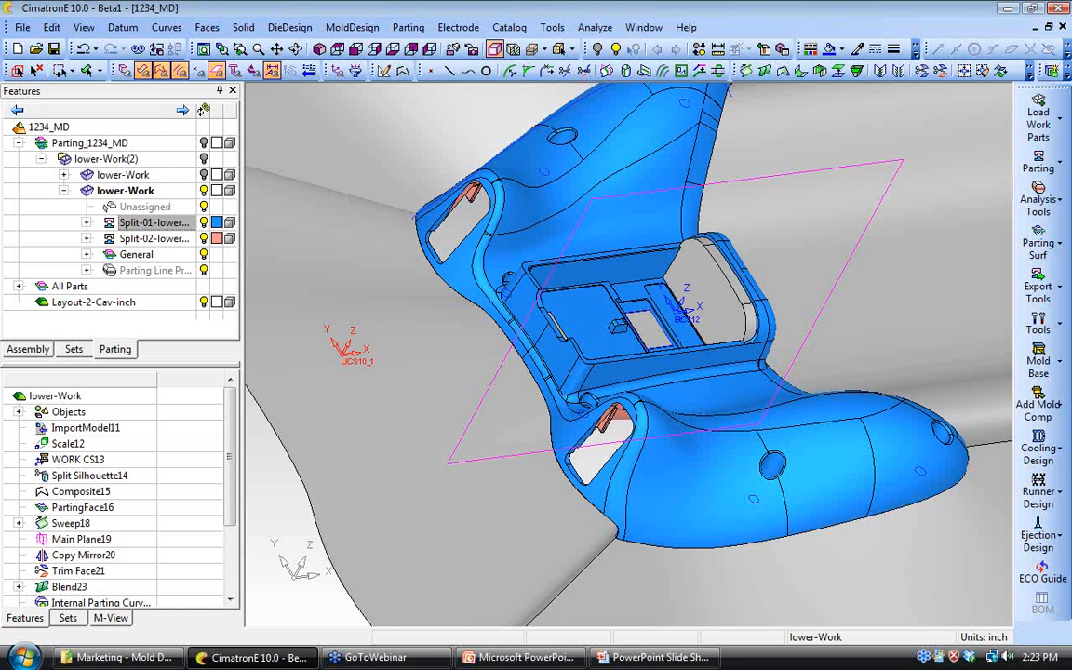
scroll(566, 416, "down", 5)
mouse_move(582, 448)
left_mouse_down("ctrl")
mouse_move(544, 377)
mouse_move(596, 400)
mouse_move(588, 440)
left_mouse_up("ctrl")
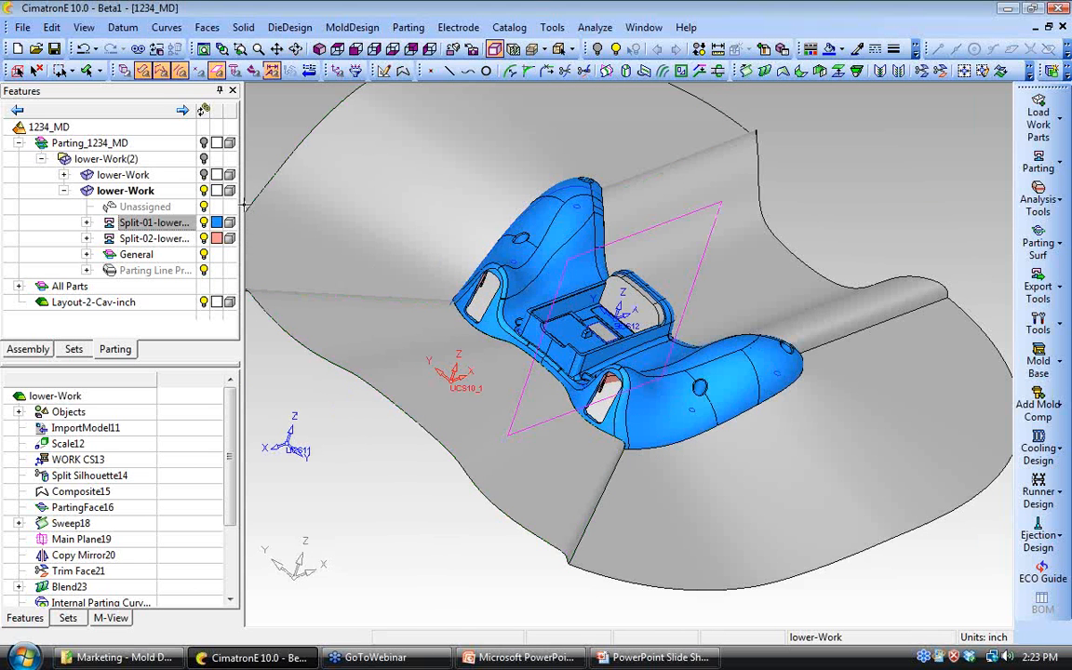
left_click(55, 49)
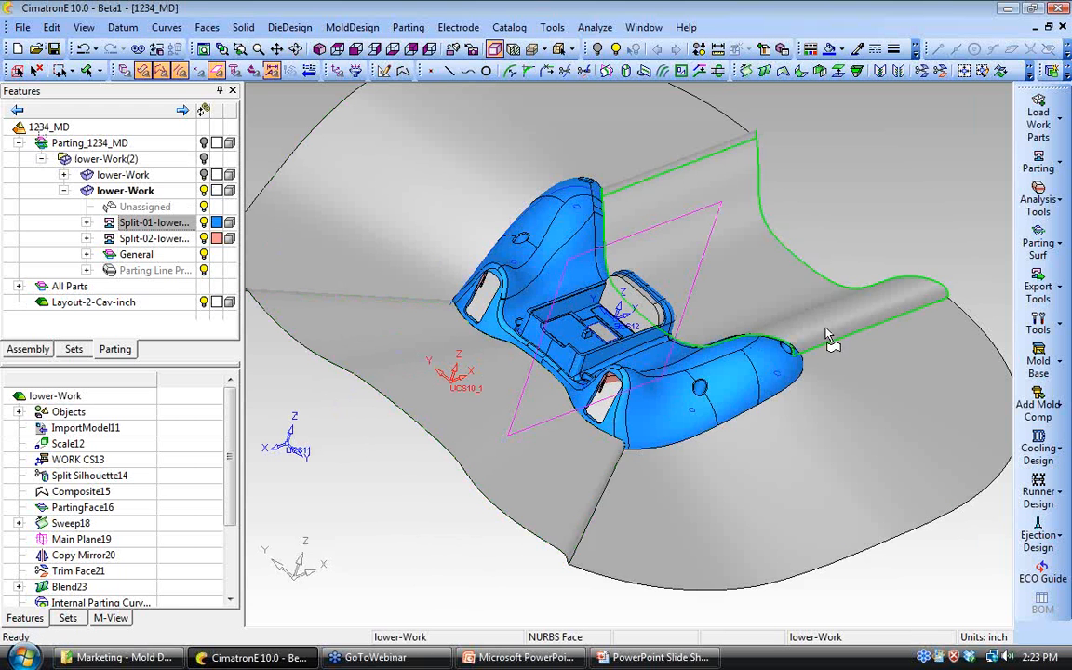
Step: Start Export to Part with a new part named Core in the Movable Side_1234_MD sub-assembly as the target
left_click(1054, 291)
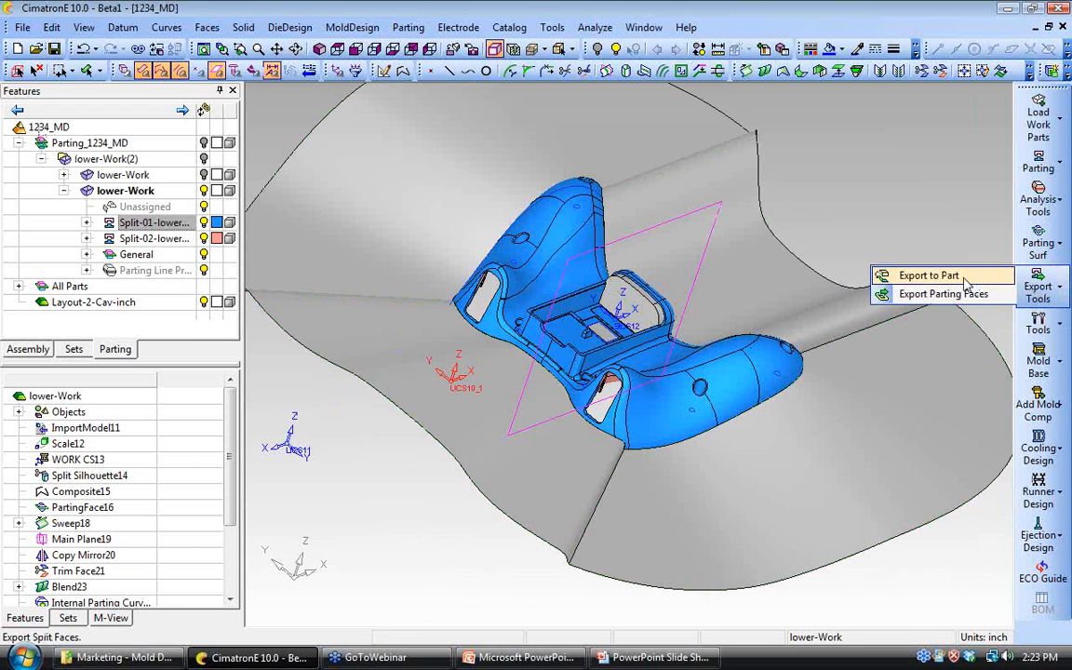
left_click(889, 275)
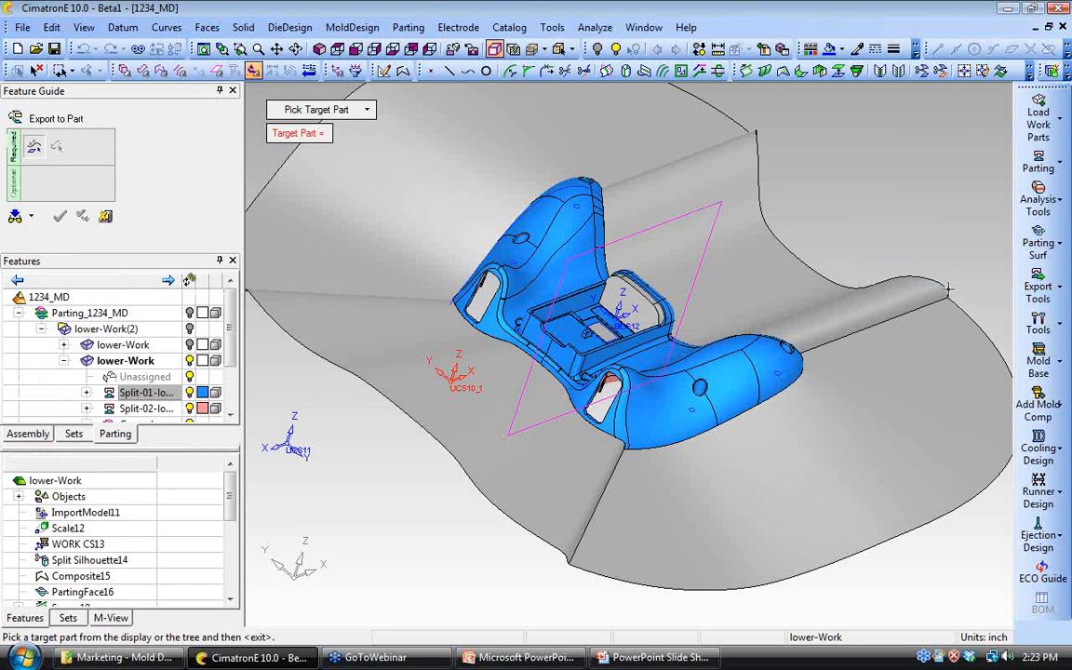
left_click(366, 110)
left_click(344, 165)
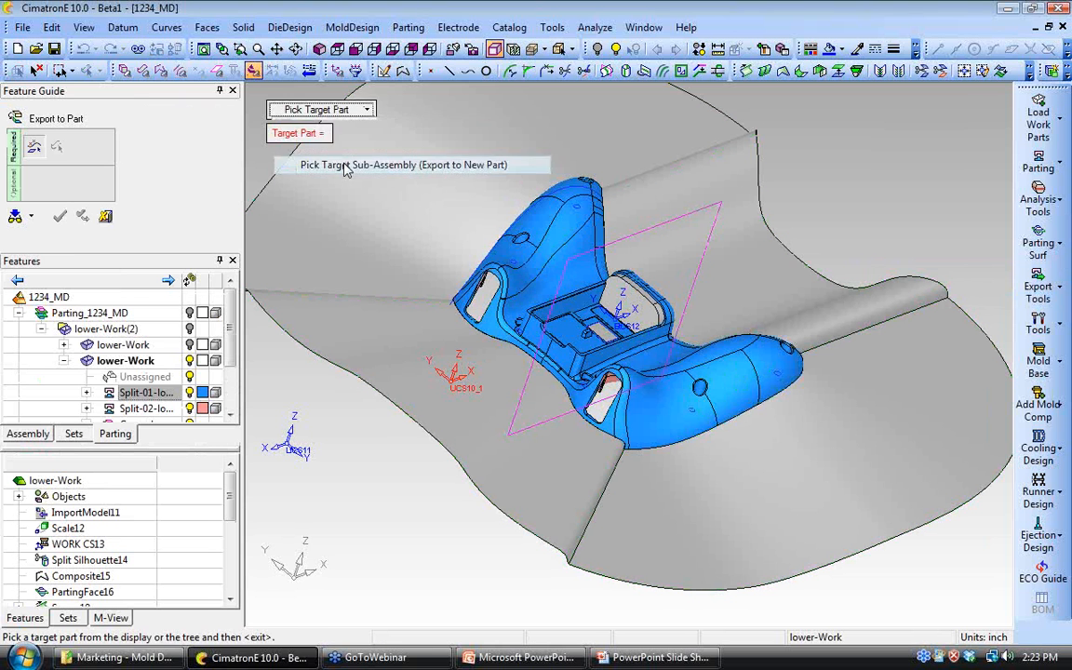
type("Core")
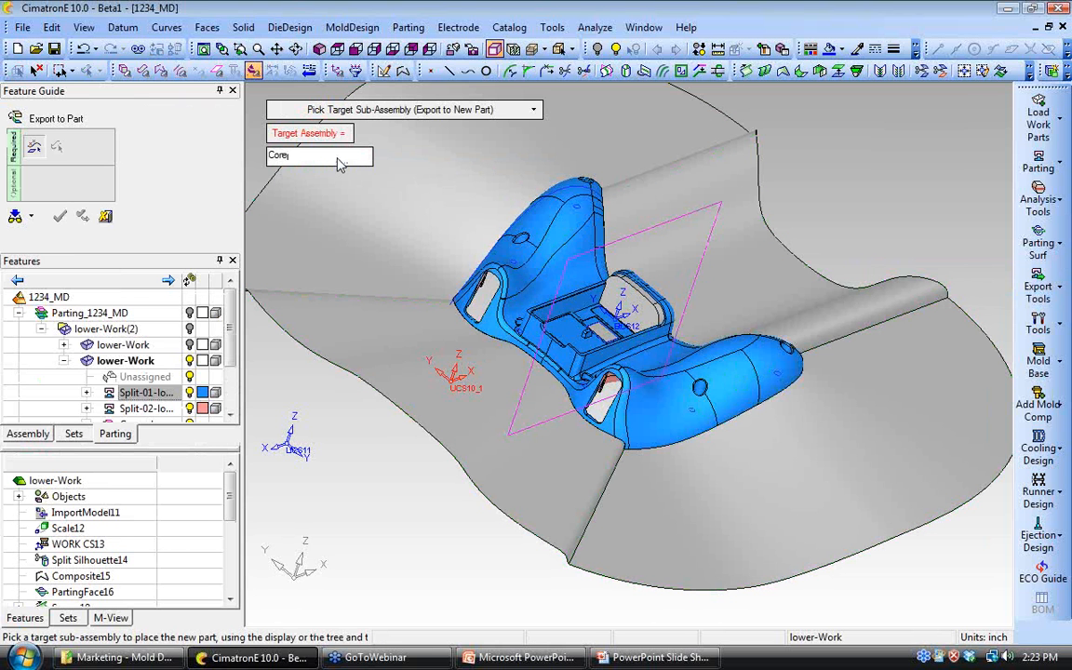
key("Return")
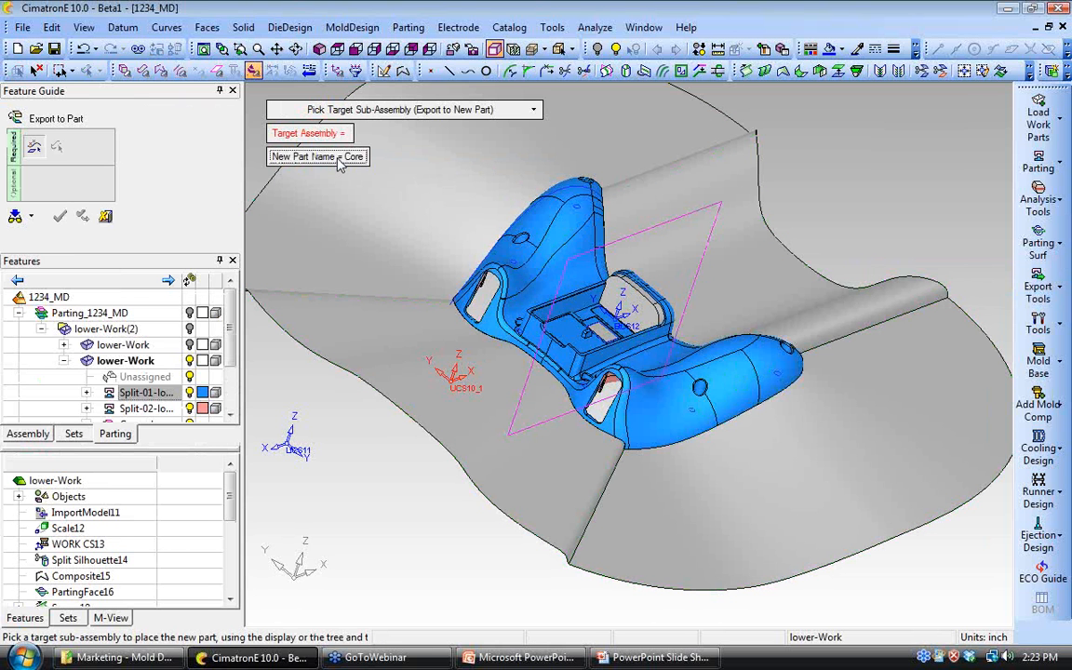
left_click(33, 434)
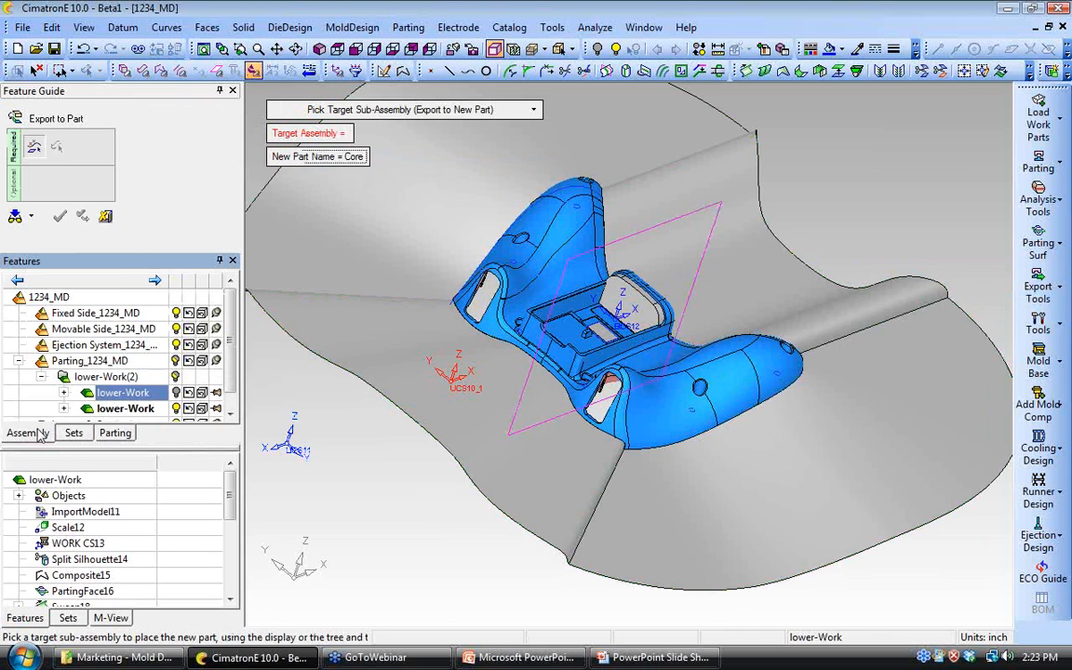
left_click(96, 331)
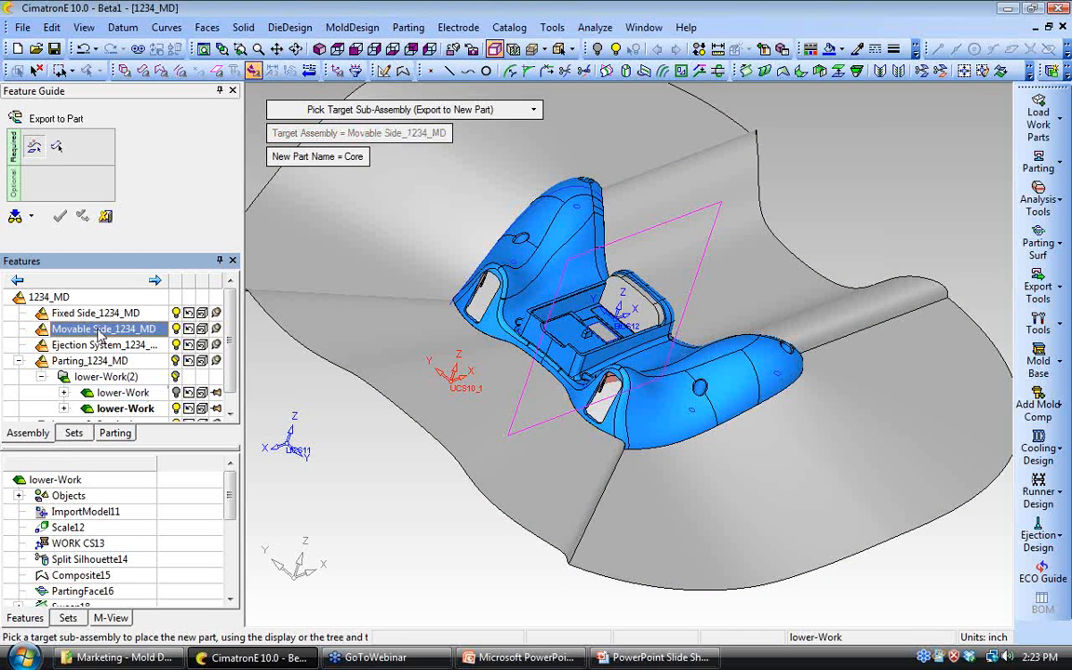
middle_click(301, 382)
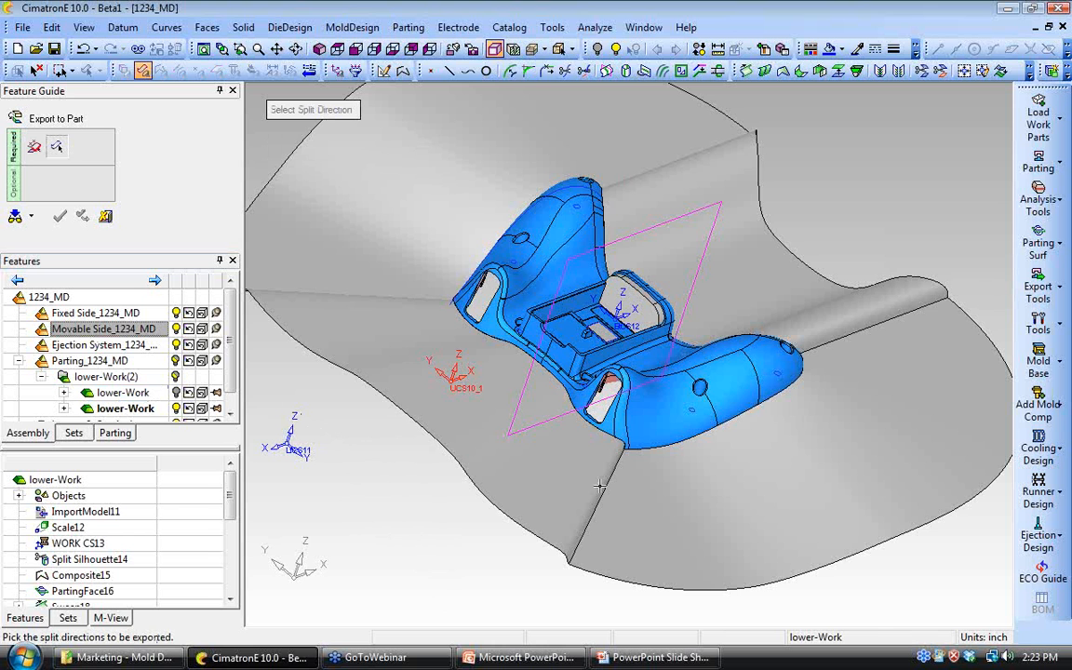
Step: Pick the pink inner split side as the direction to export and complete the export to the Core part
left_click_drag(539, 582, 501, 526, "ctrl")
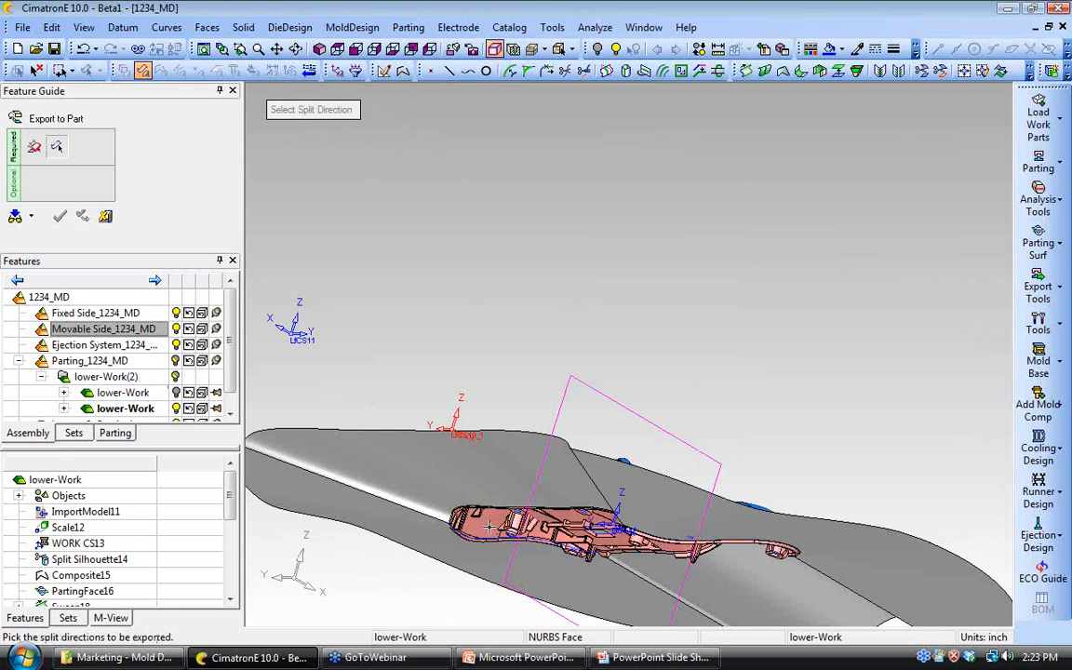
left_click(501, 533)
middle_click_drag(633, 514, 619, 407, "ctrl")
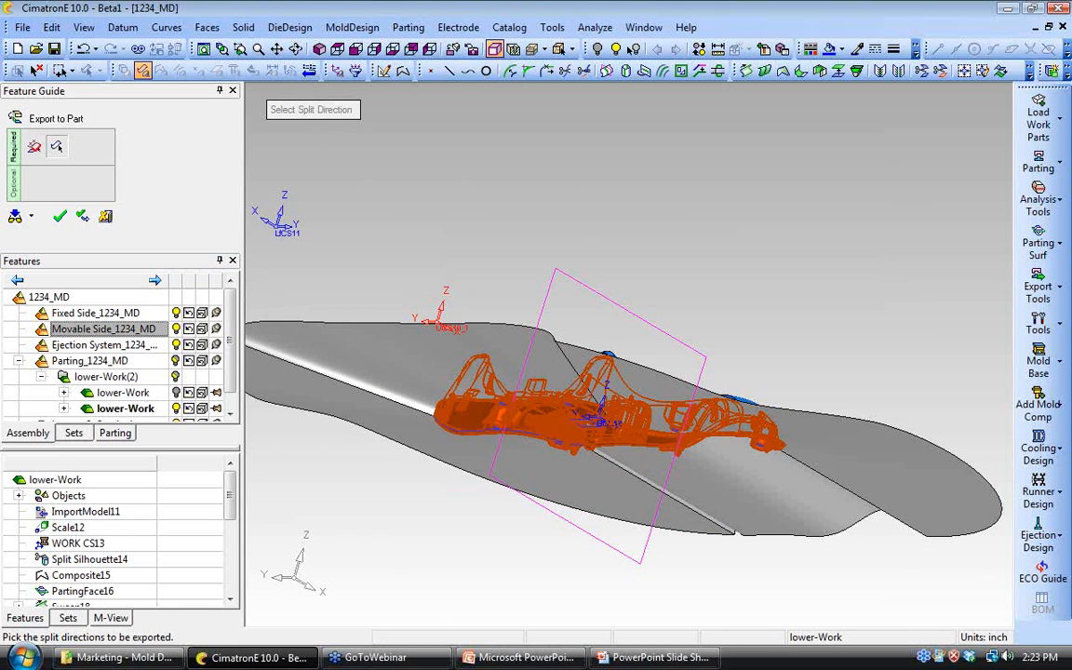
right_click_drag(663, 386, 696, 358, "ctrl")
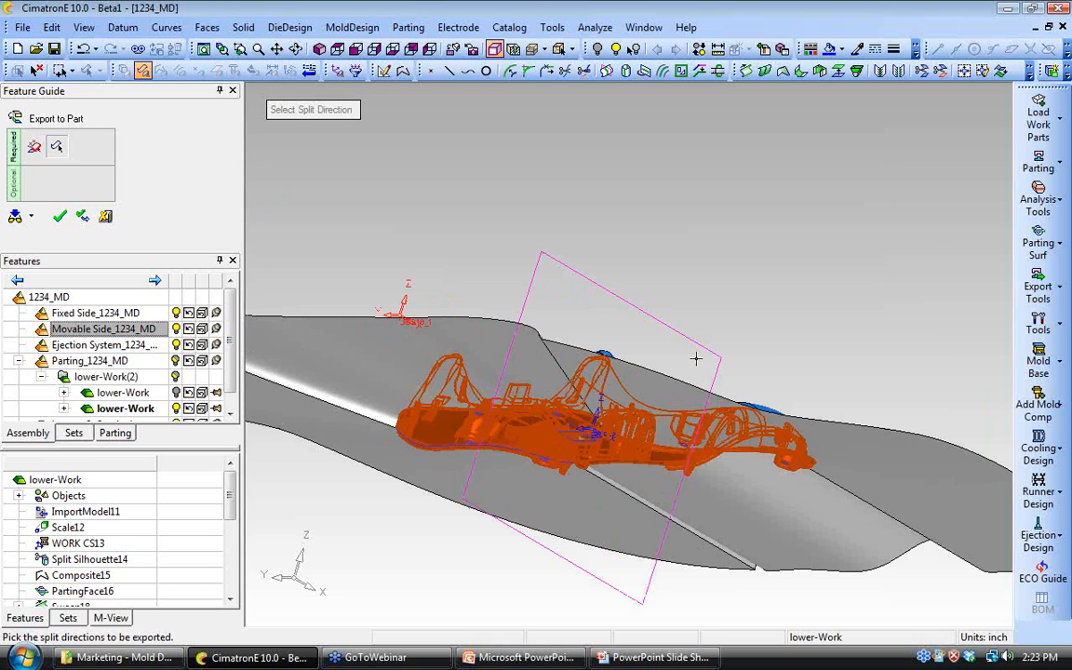
left_click_drag(605, 372, 615, 326, "ctrl")
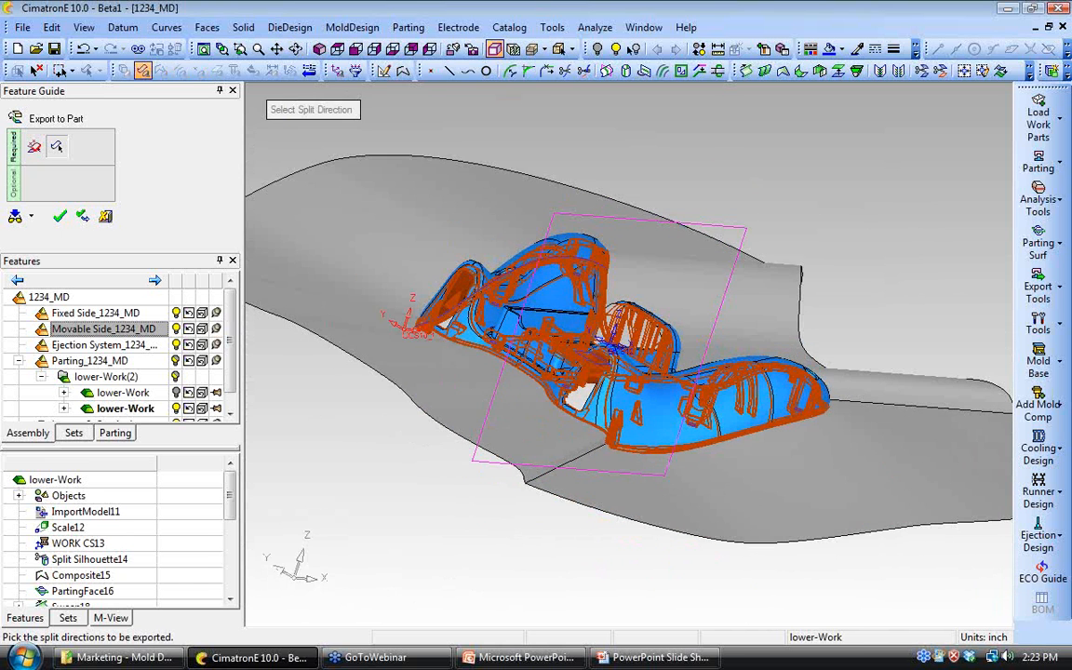
left_click_drag(655, 363, 668, 431, "ctrl")
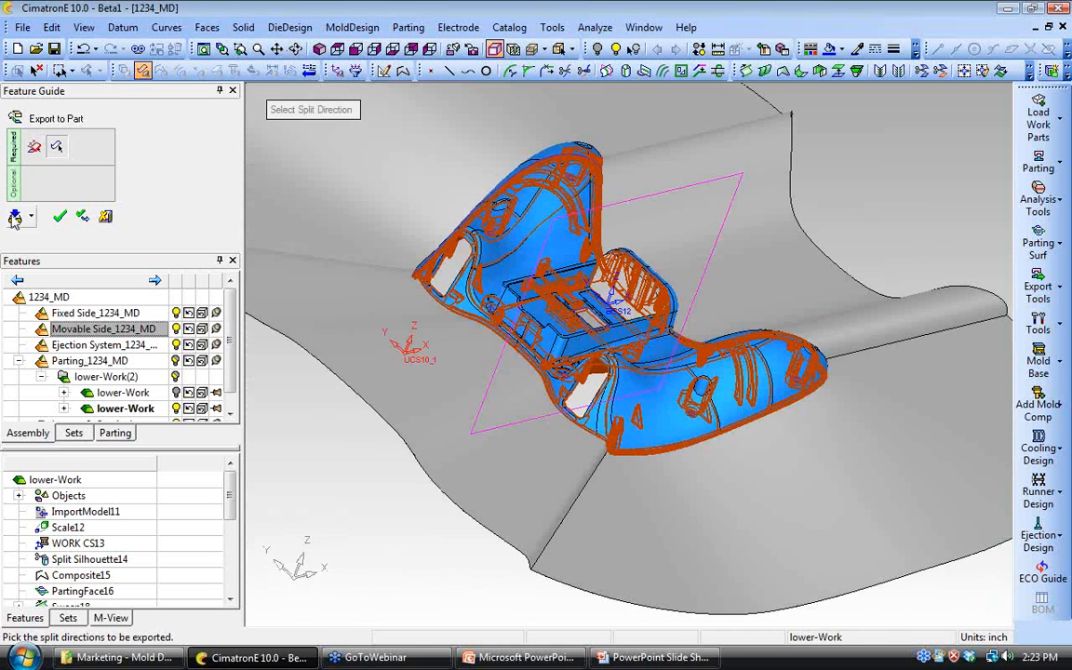
left_click(58, 218)
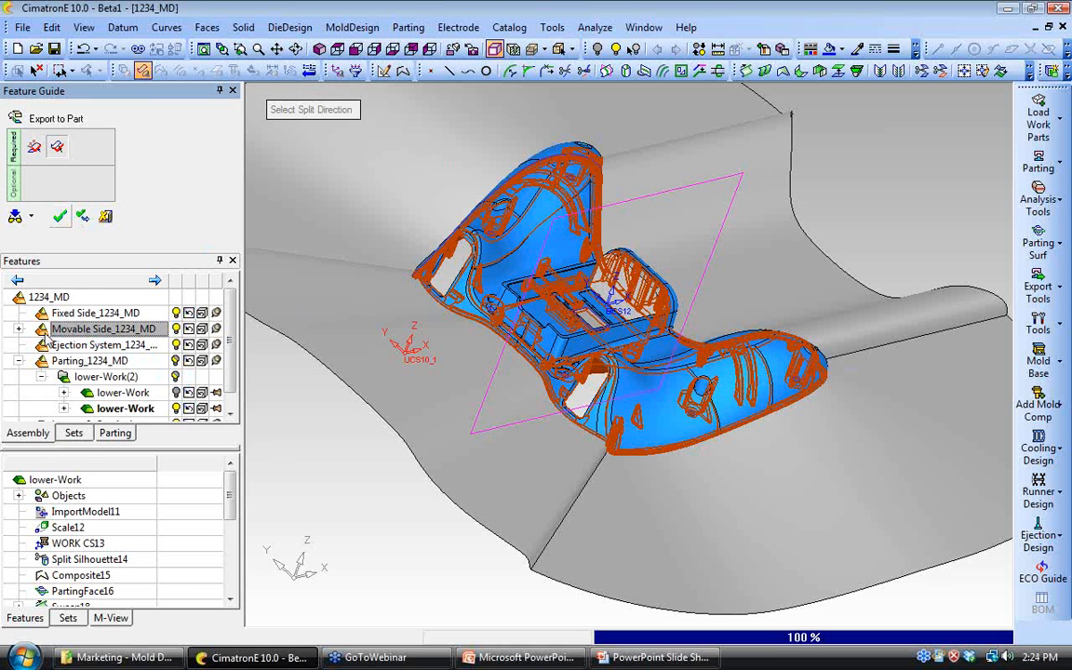
Step: Activate the Core part under the movable side, hide the lower-Work part, and inspect the exported faces
left_click(18, 158)
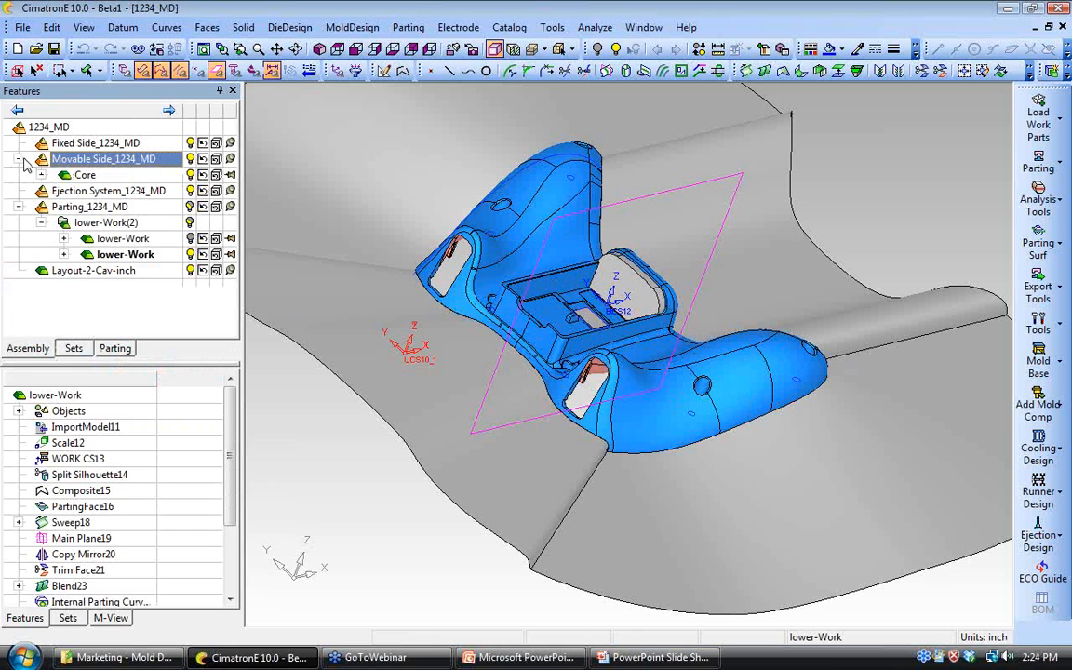
left_click(18, 158)
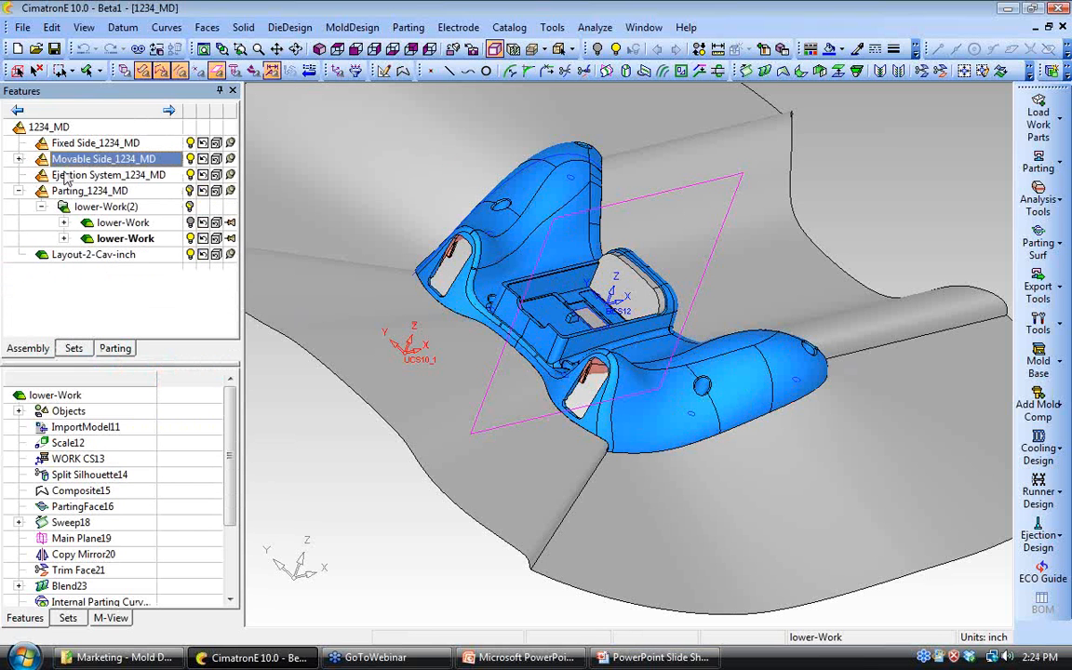
left_click(18, 160)
double_click(75, 176)
left_click(191, 255)
left_click_drag(548, 407, 633, 311, "ctrl")
middle_click_drag(633, 312, 559, 366, "ctrl")
left_click_drag(558, 366, 574, 370, "ctrl")
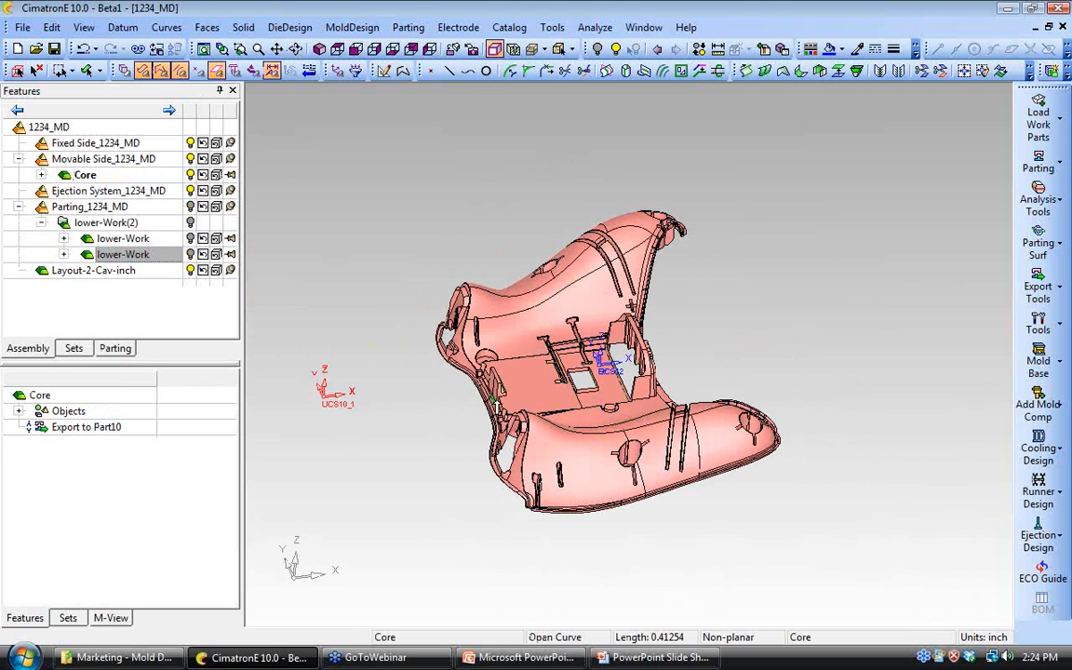
Step: List all coordinate systems of the active Core part in the UCS Manager and activate UCS11_1
left_click(338, 74)
left_click(363, 336)
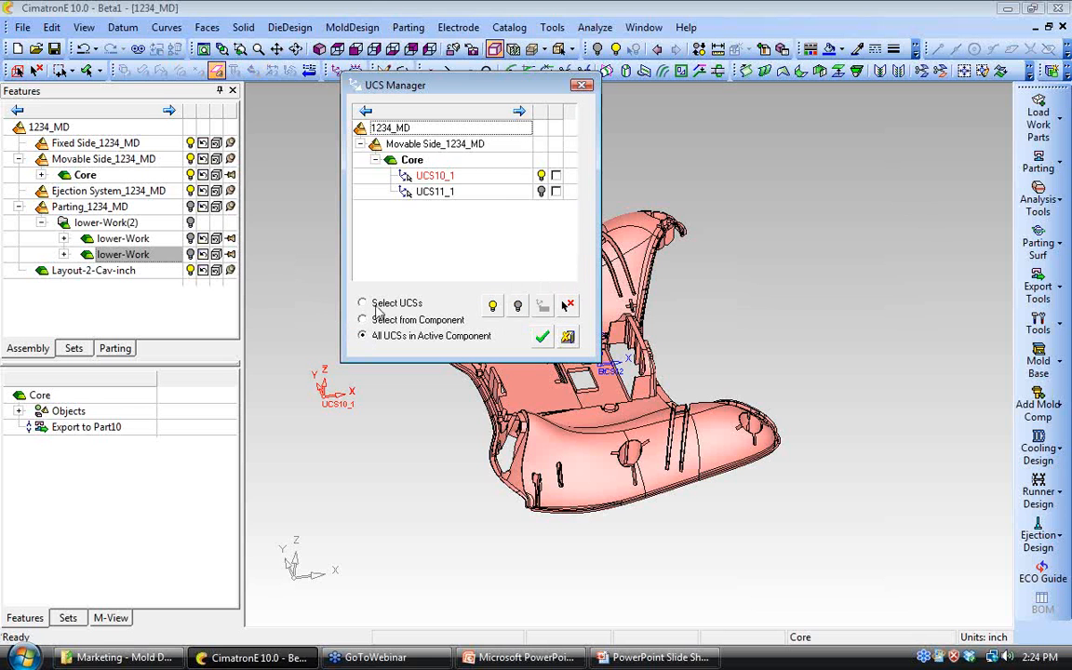
right_click(424, 194)
left_click(456, 198)
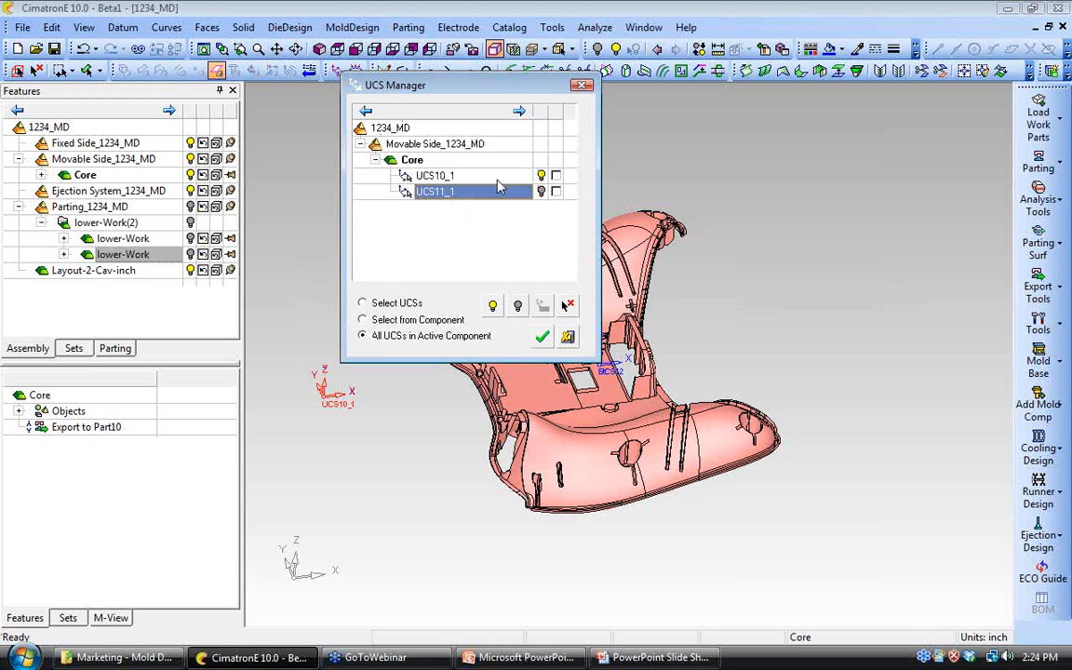
left_click(543, 338)
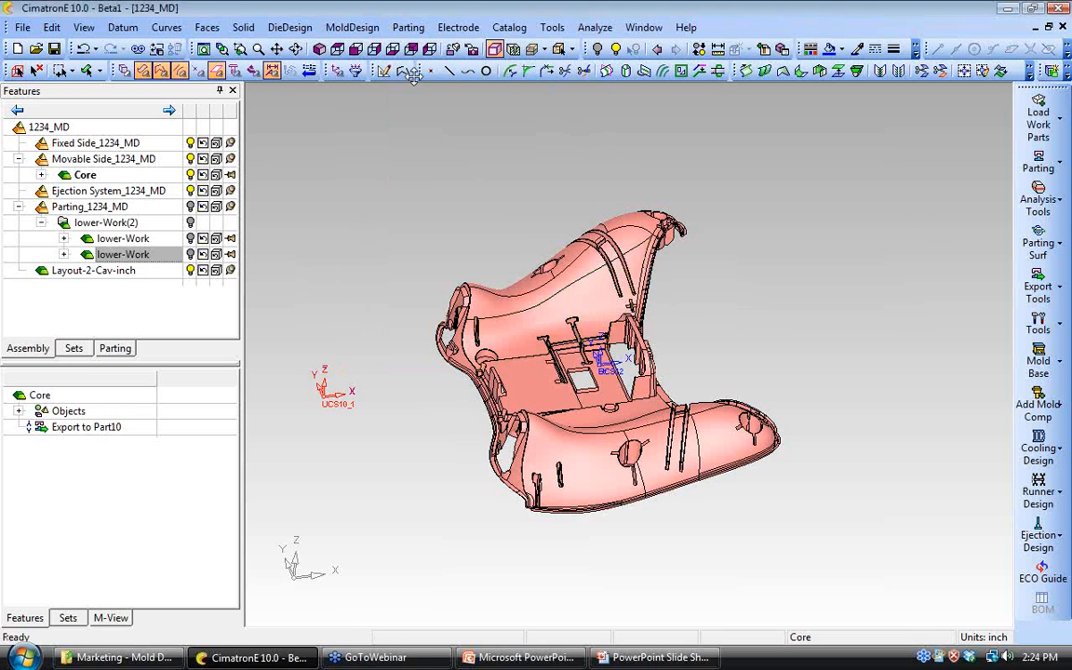
Step: Sketch a rectangle about 5.6 inches wide around the Core faces on the default plane in top view
left_click(382, 76)
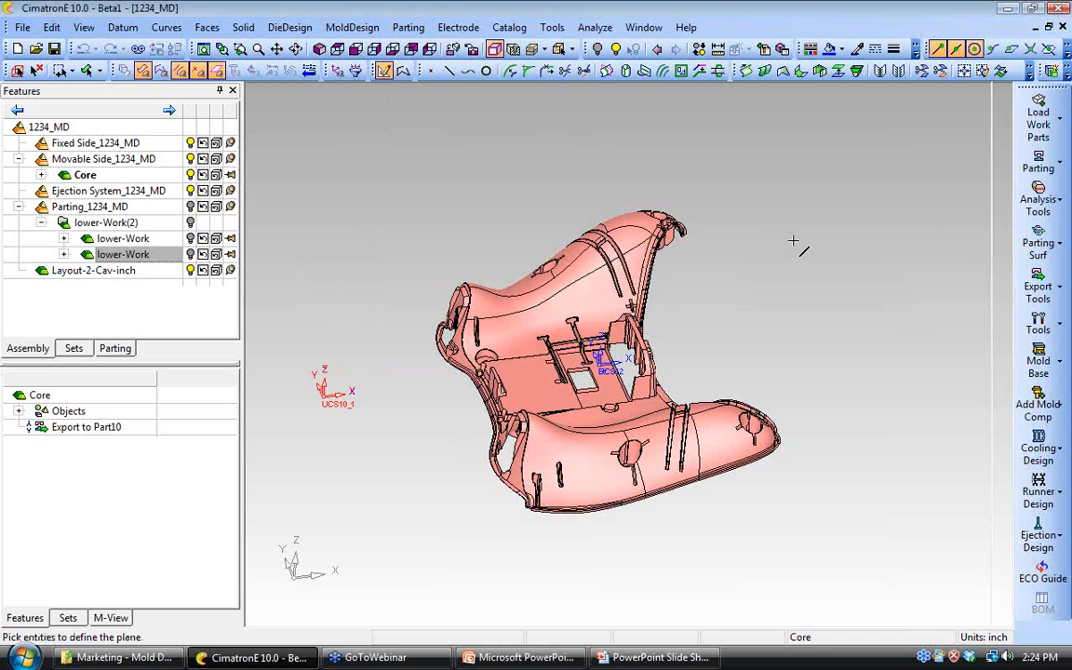
middle_click(796, 246)
left_click(337, 50)
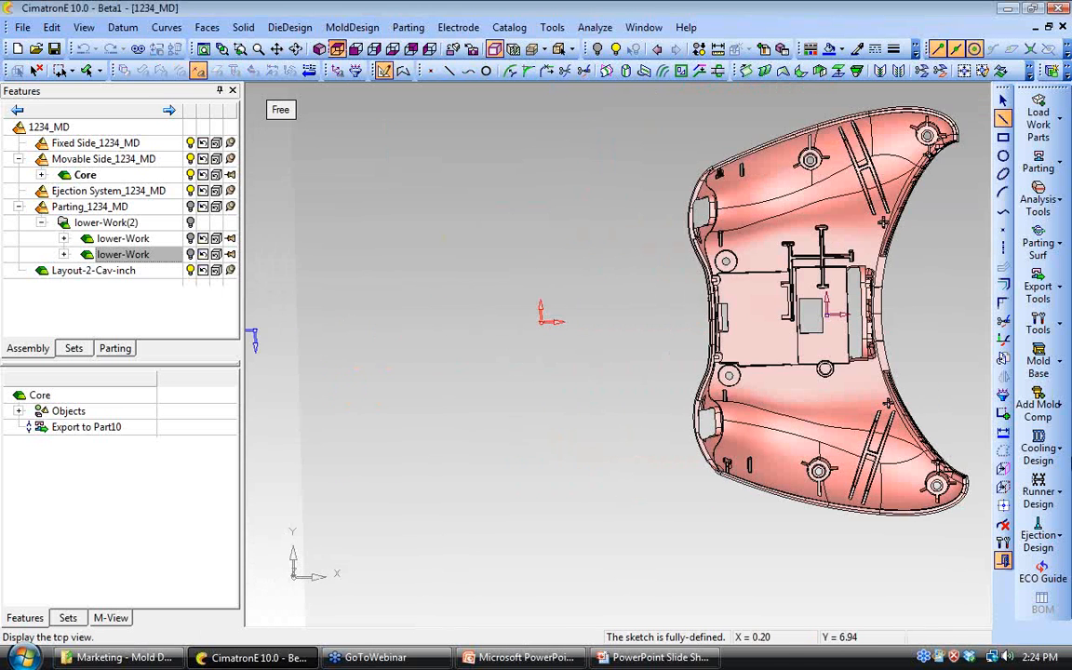
left_click(1005, 141)
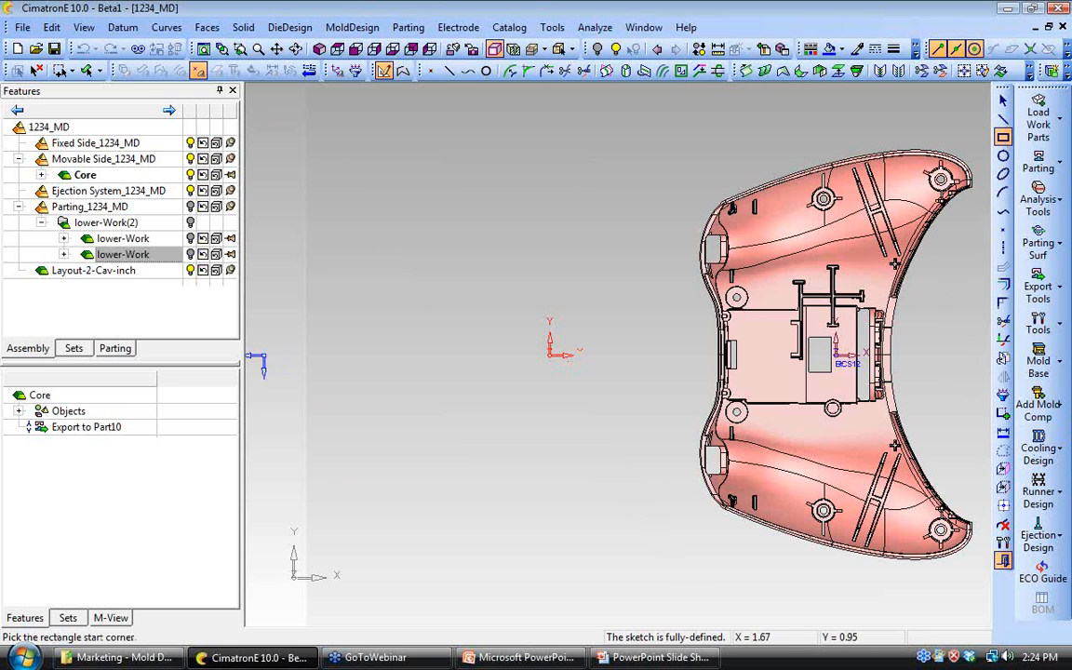
left_click(354, 51)
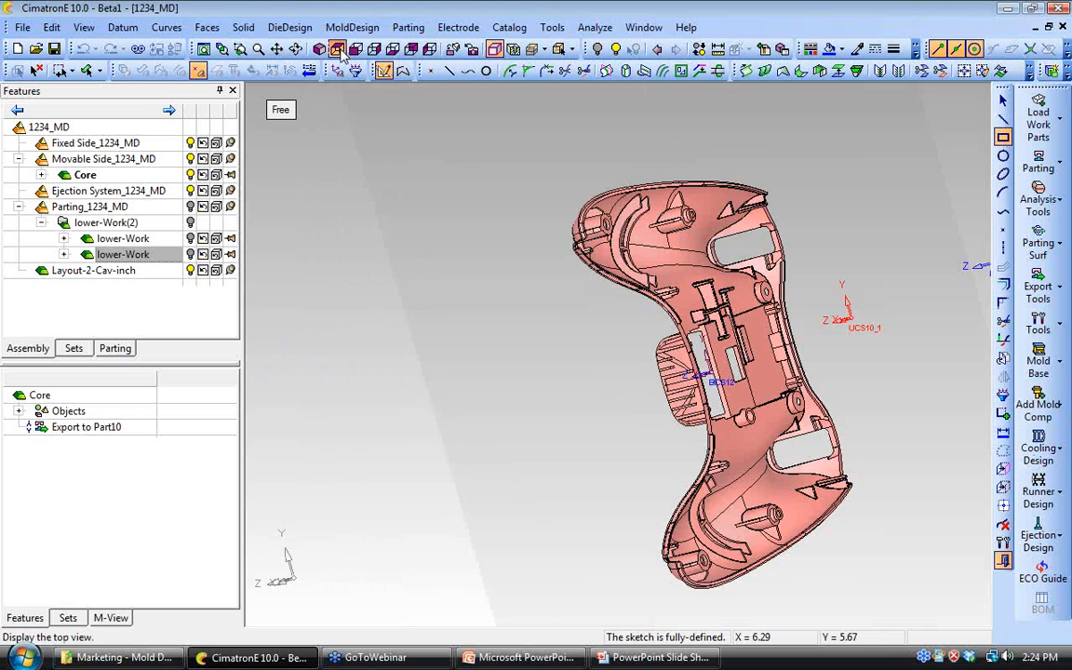
left_click(338, 51)
left_click(447, 119)
left_click(825, 602)
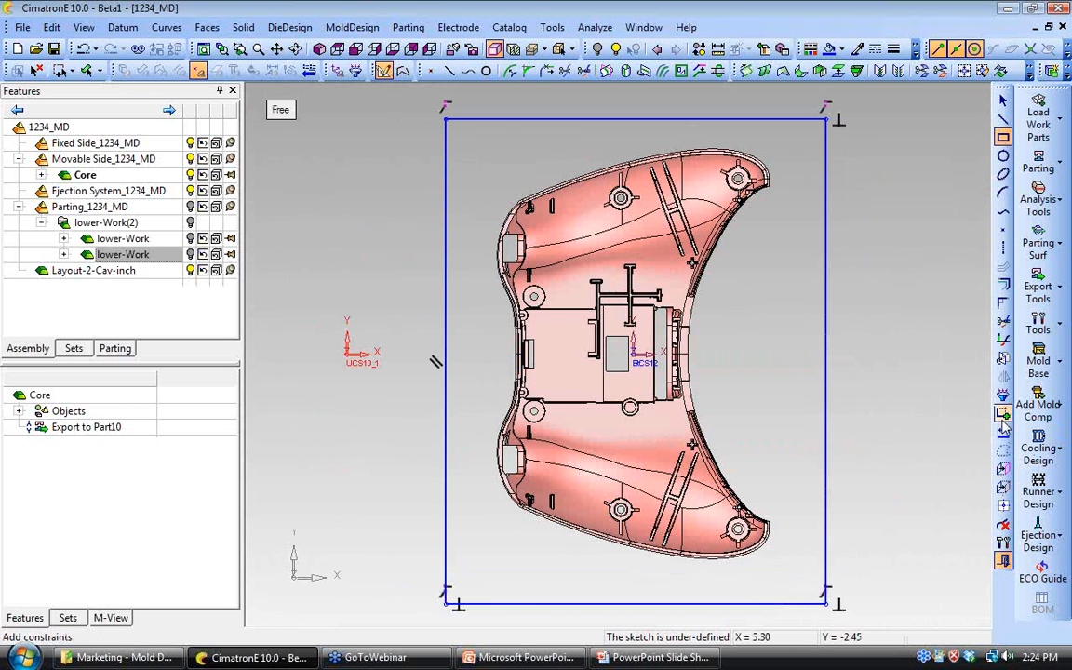
Step: Centre the rectangle by aligning its right edge midpoint horizontally and its top edge midpoint vertically with the BCS12 origin
left_click(826, 364)
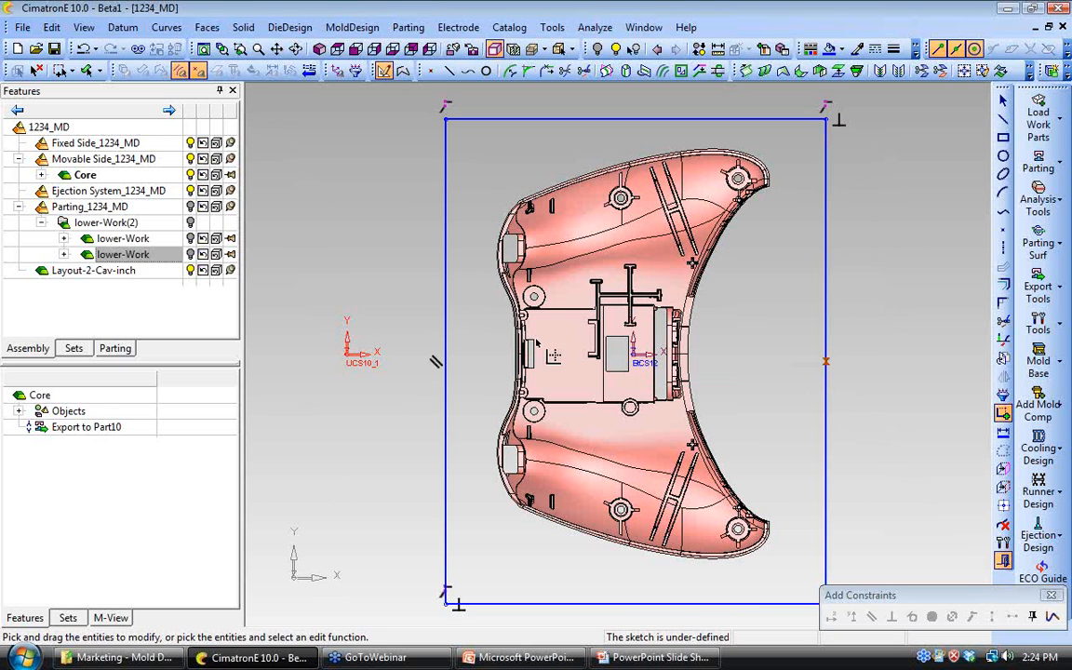
left_click(634, 354)
left_click(1016, 618)
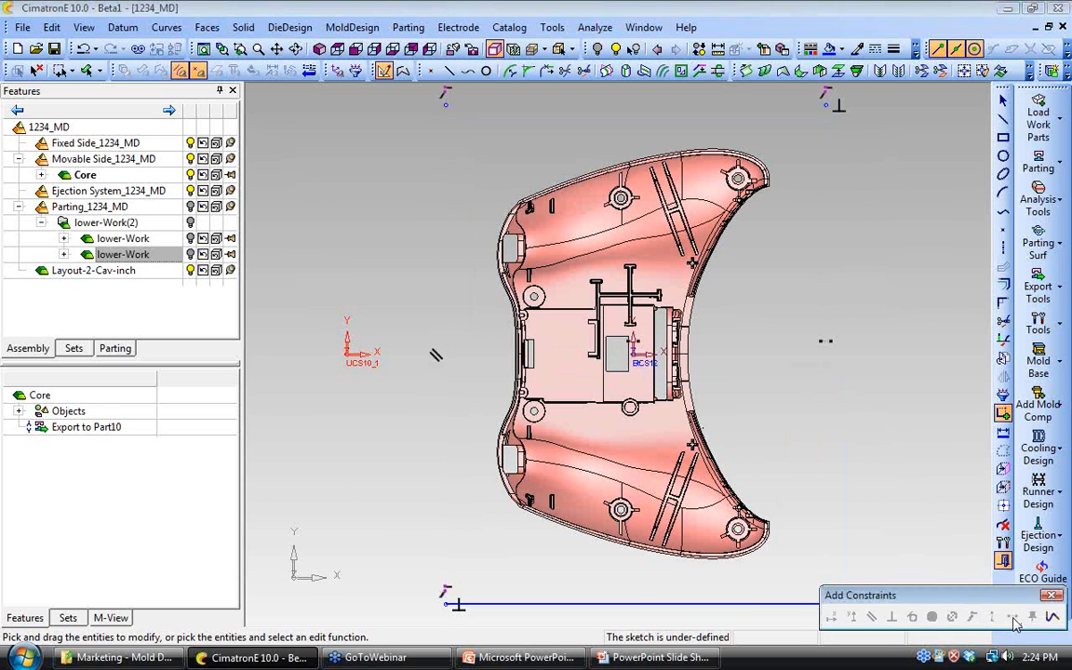
left_click(638, 108)
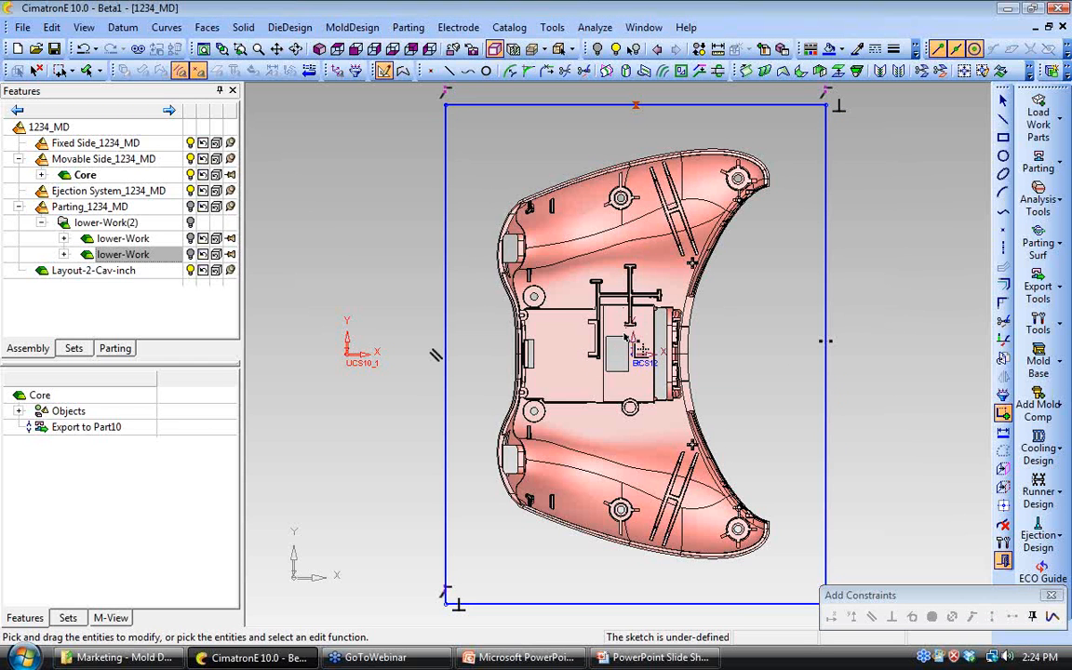
left_click(635, 353)
left_click(993, 618)
Step: Dimension the rectangle's right edge and set its height to 8 inches
right_click(884, 366)
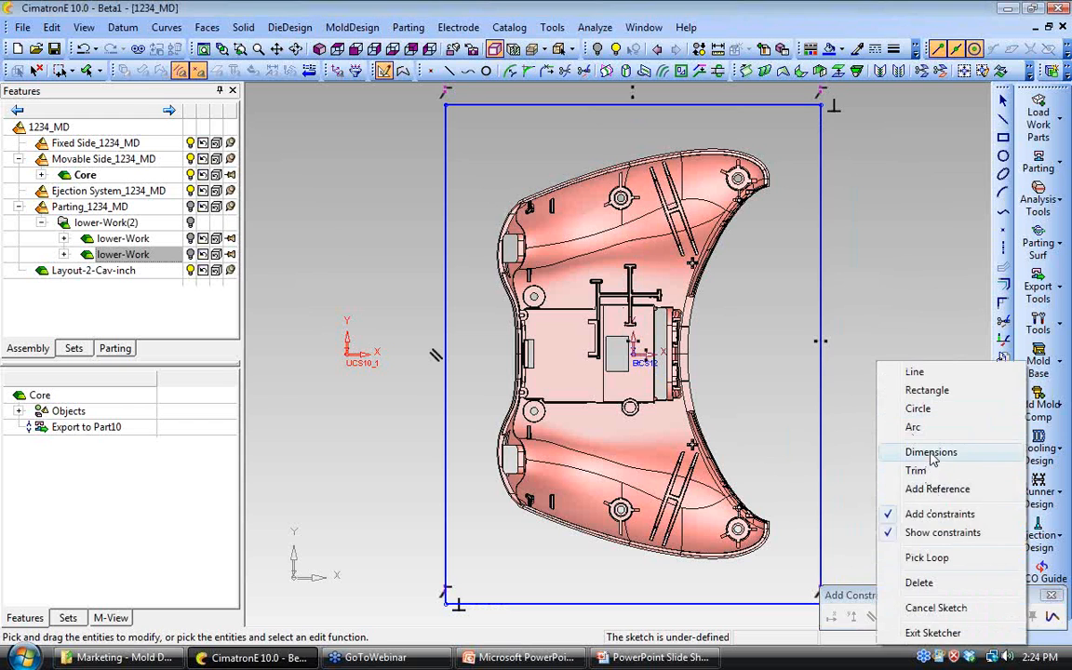
left_click(933, 449)
left_click(821, 385)
left_click(860, 363)
type("8")
key("Return")
Step: Dimension the rectangle's top edge, set its width to 7 inches, and finish the sketch
left_click(607, 88)
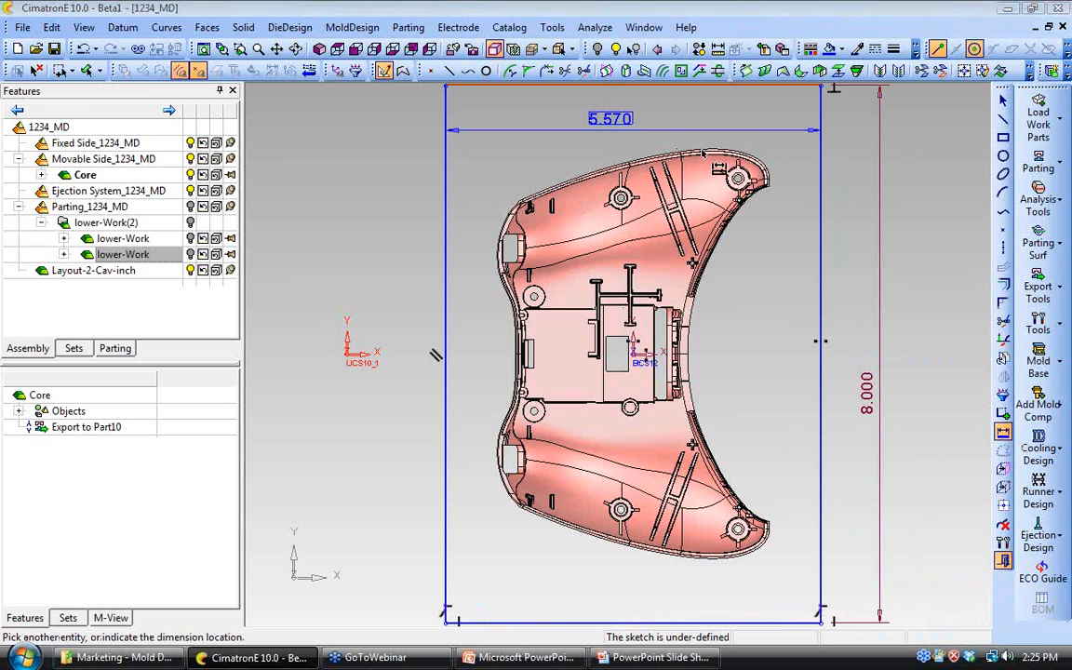
left_click(652, 149)
type("7")
key("Return")
scroll(729, 279, "down", 5)
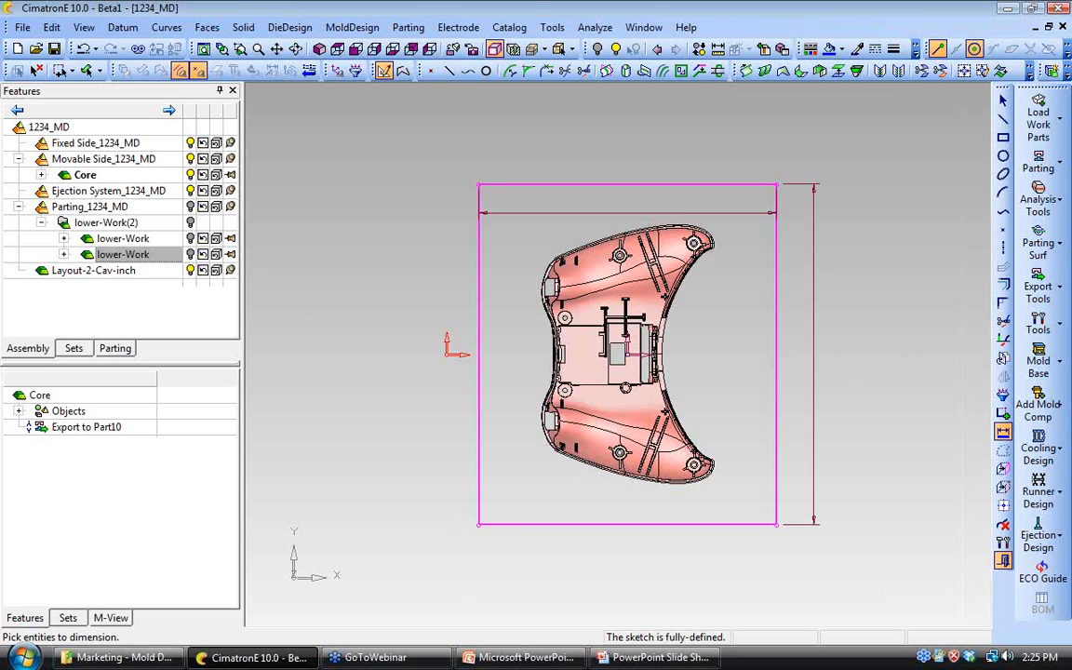
right_click(445, 303)
left_click(501, 573)
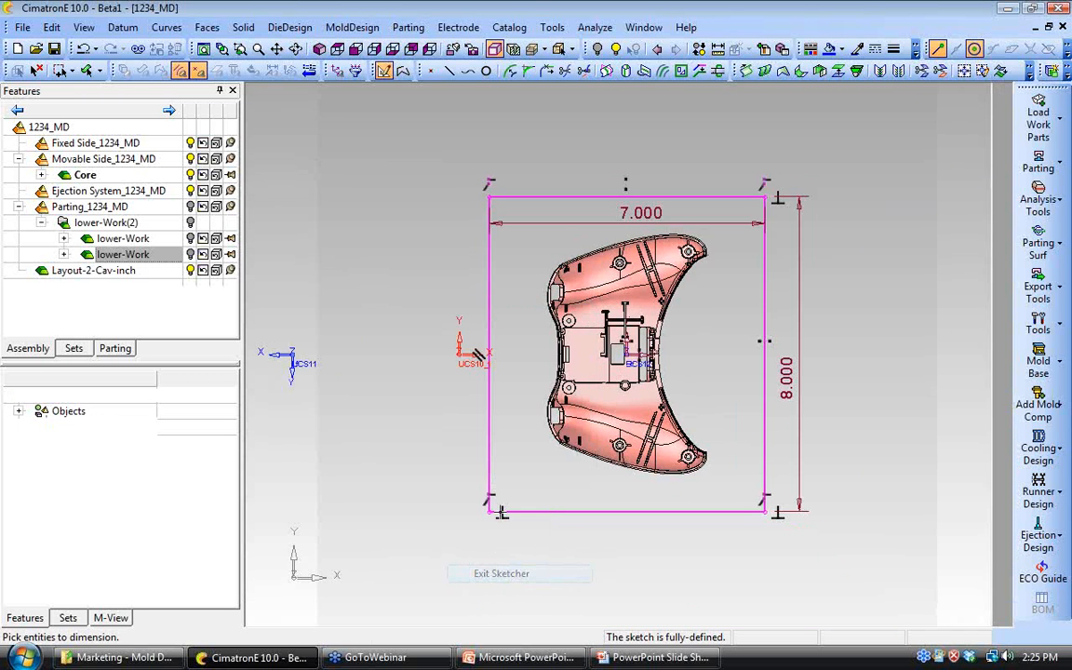
Step: Start a new solid extrusion of the rectangle sketch on both sides, setting the primary side delta to 1.875
left_click(243, 27)
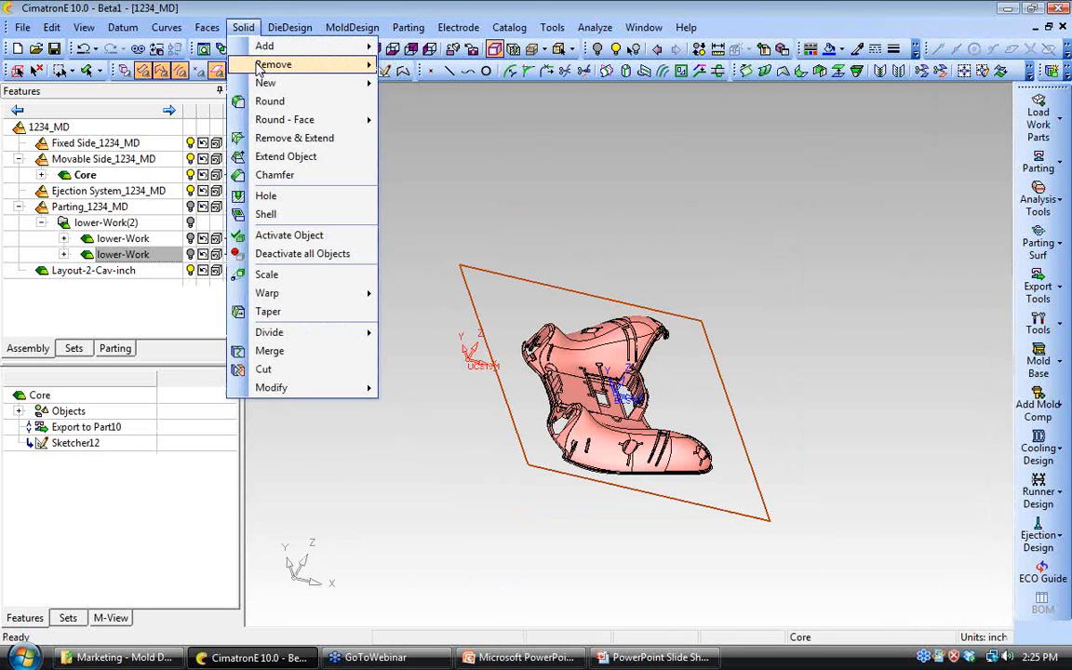
mouse_move(267, 82)
left_click(421, 84)
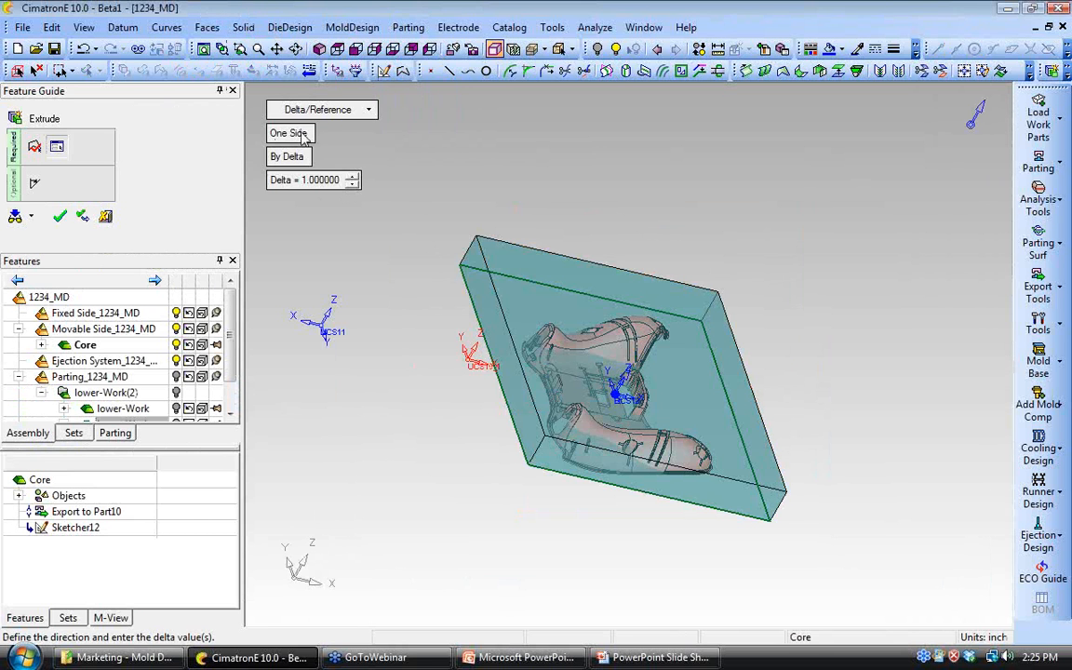
left_click(300, 134)
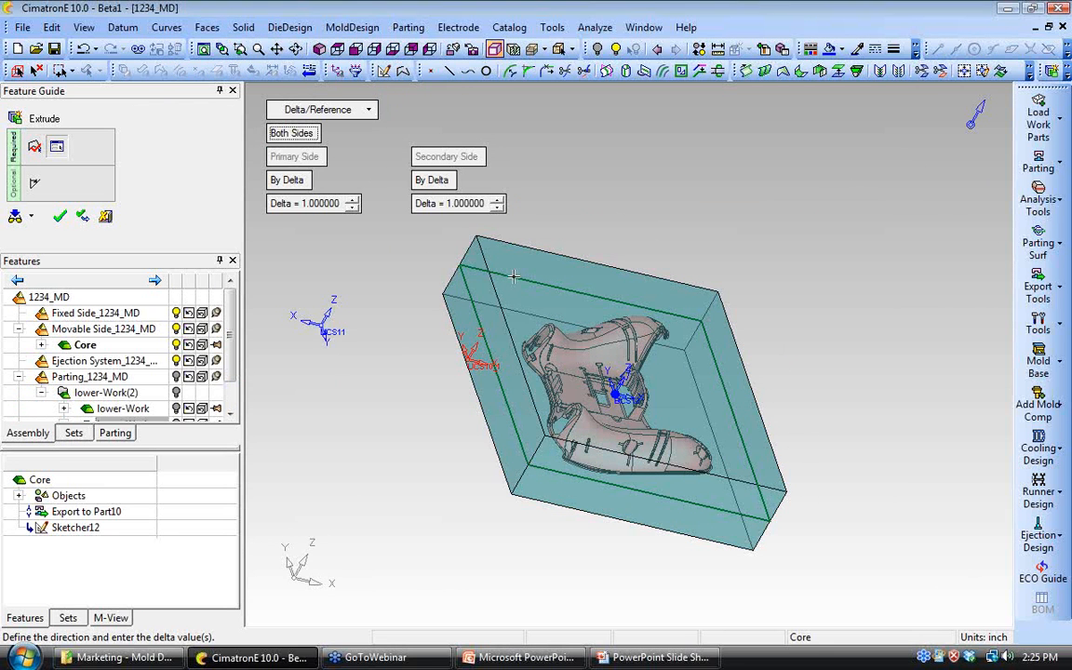
left_click(311, 205)
type("1.")
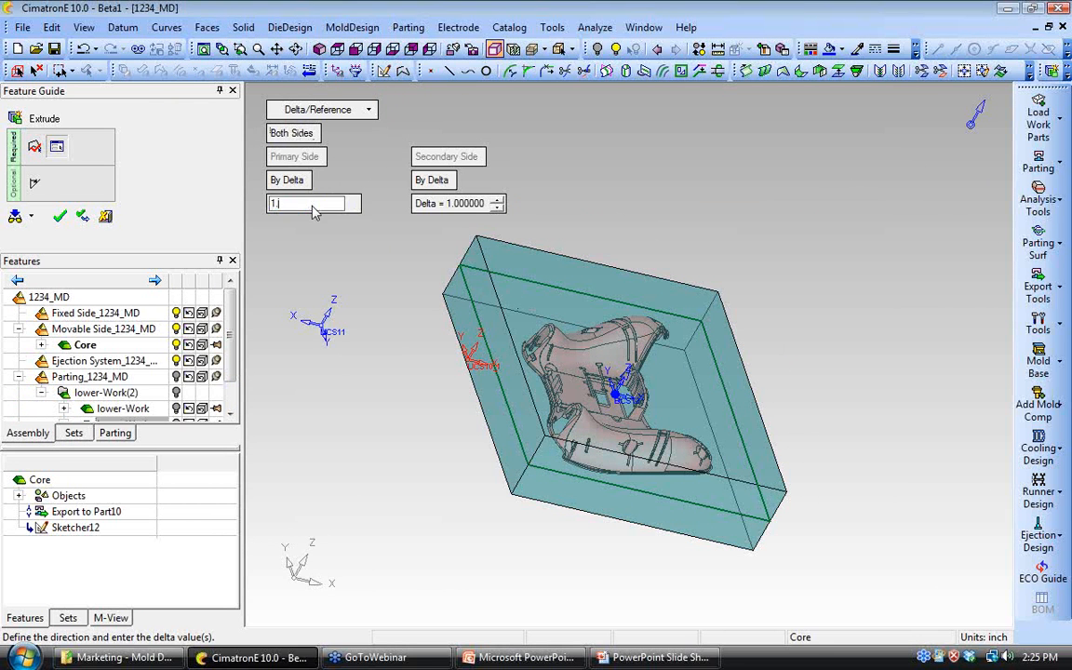
type("875")
key("Return")
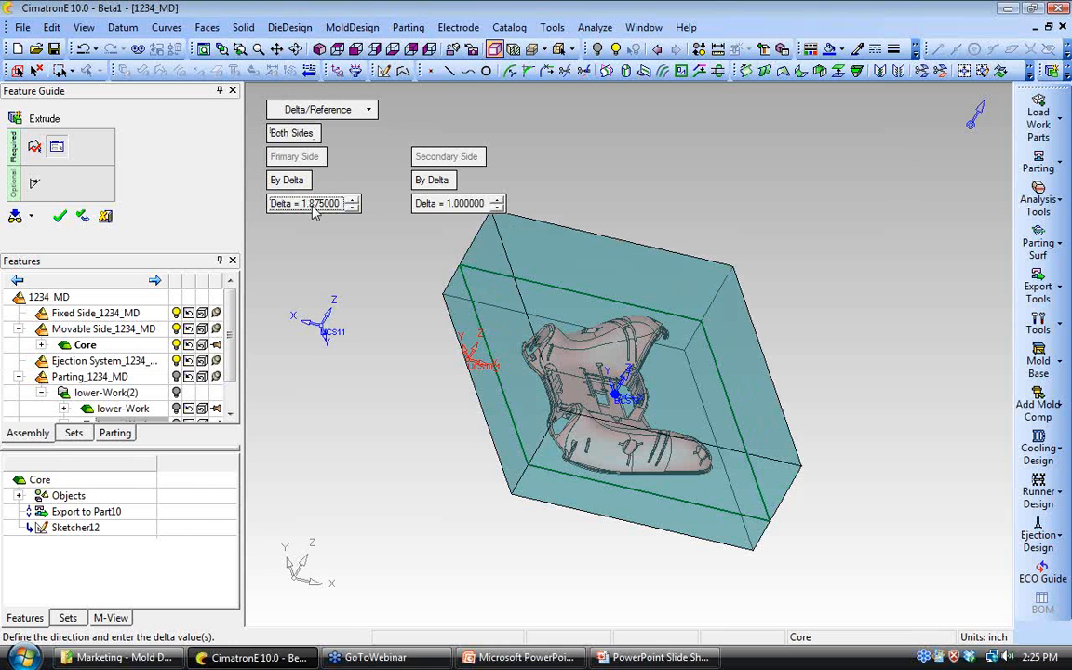
Step: Set the extrusion's secondary side delta to 2.375 and create the Core block
left_click(446, 203)
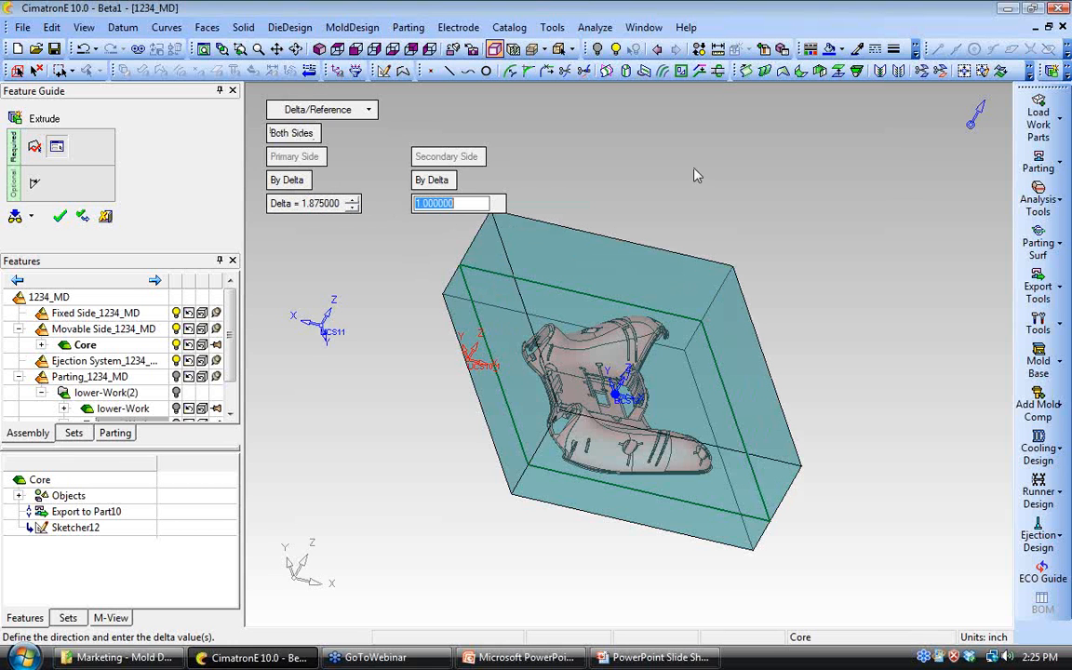
type("2.375")
key("Return")
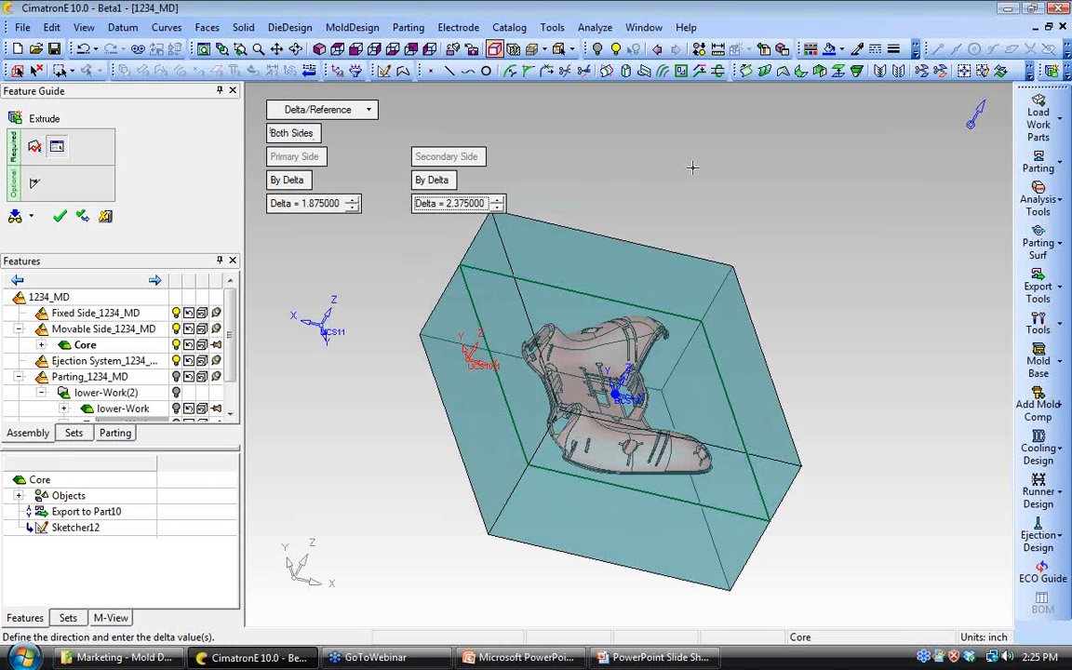
left_click_drag(492, 361, 549, 346, "ctrl")
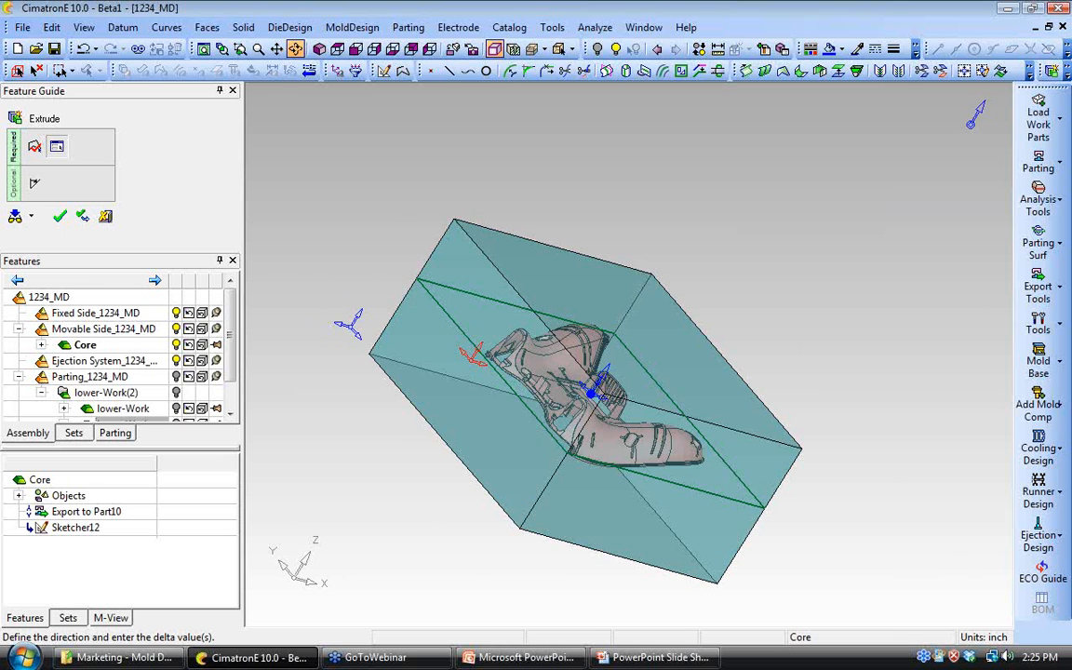
left_click(60, 217)
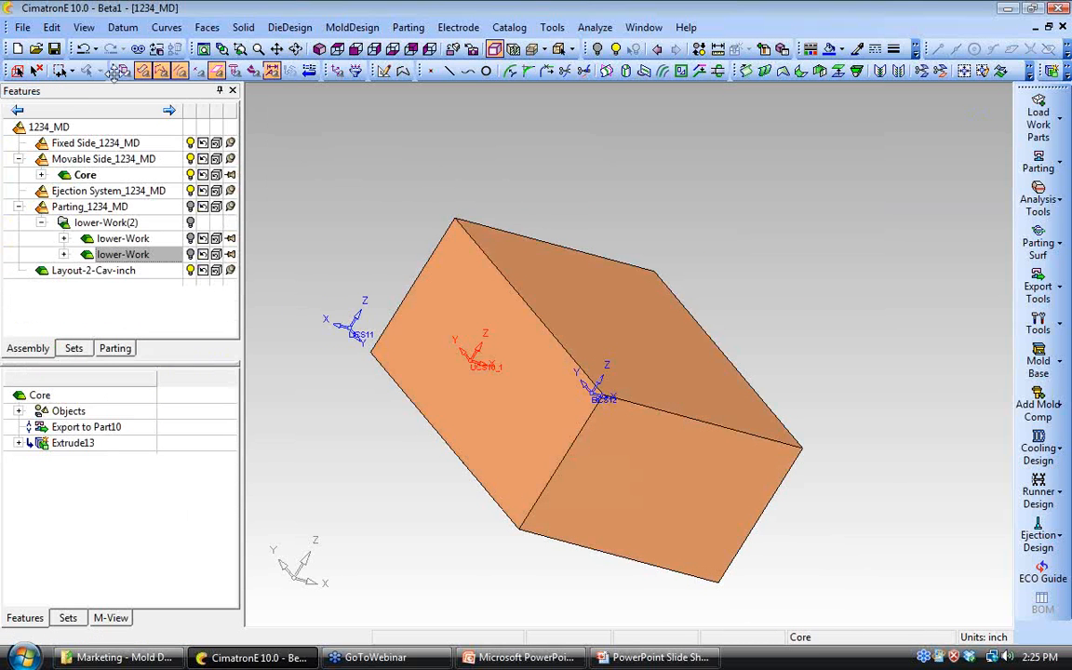
Step: Make the extruded Core block transparent and clear the selection
left_click(409, 307)
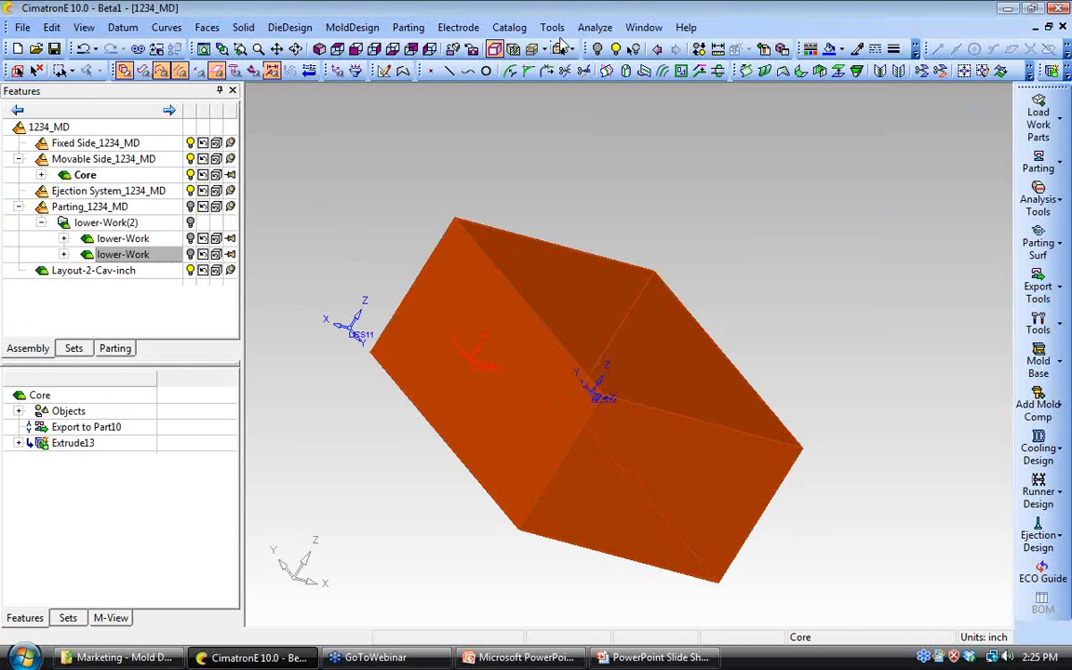
left_click(60, 72)
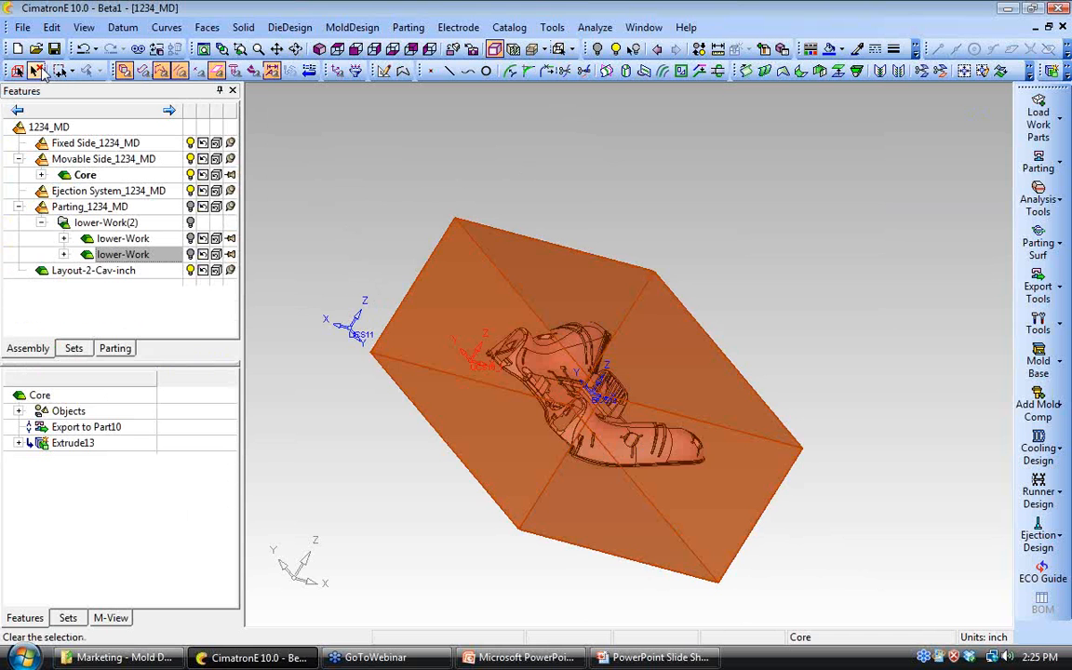
left_click(37, 72)
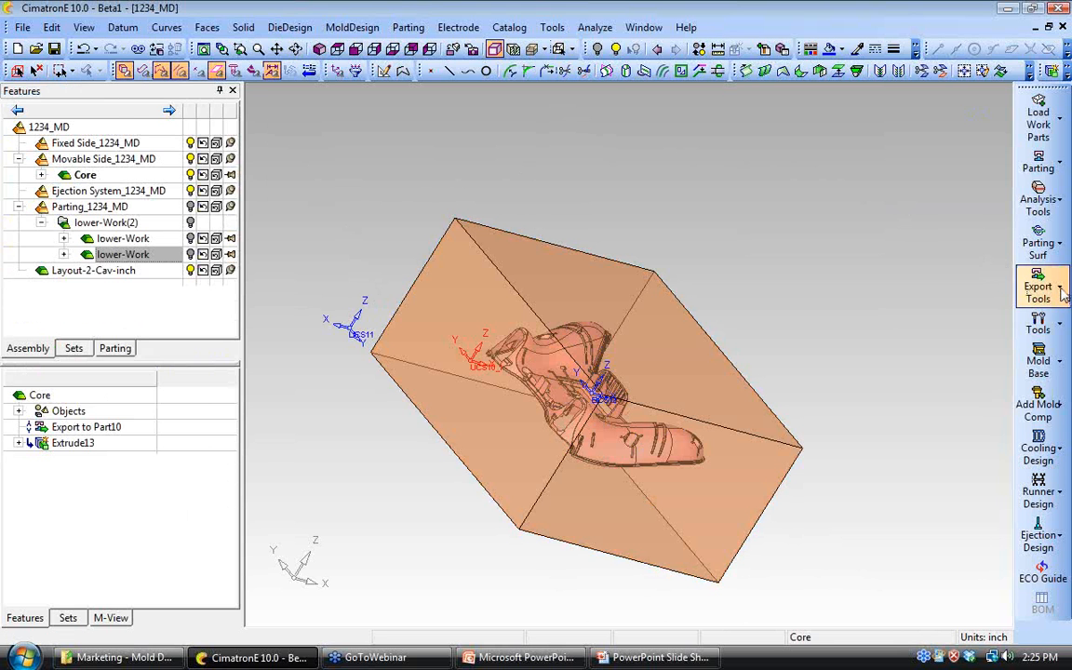
Step: Start a Parting Export with the Core block as target part and show the second lower-Work part
left_click(1023, 290)
left_click(943, 294)
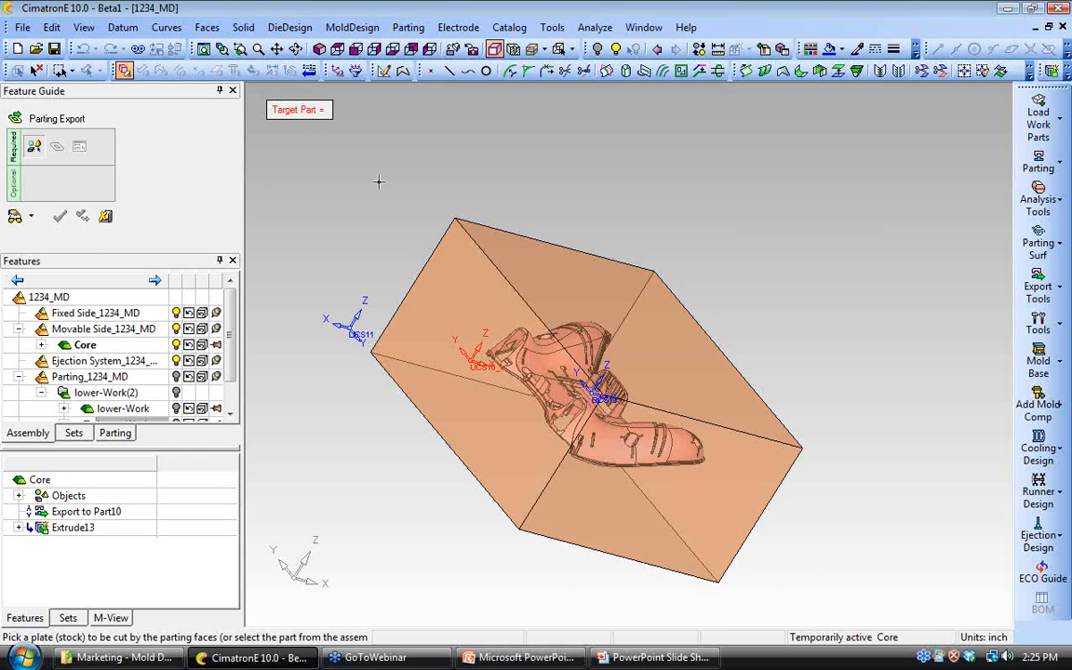
left_click(443, 264)
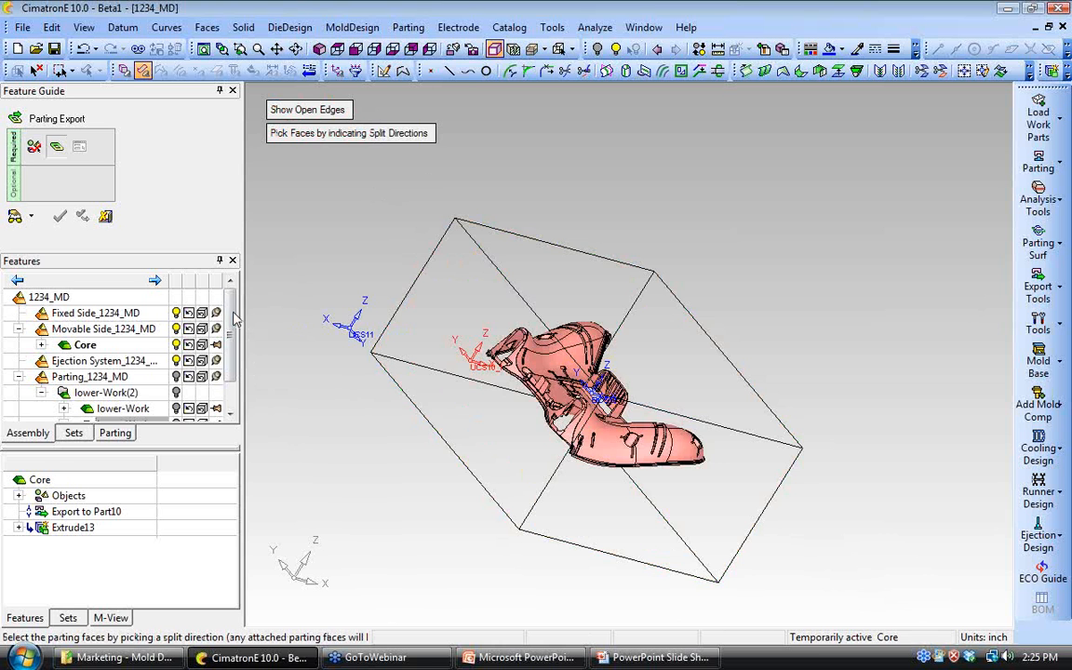
scroll(236, 318, "down", 2)
left_click(179, 392)
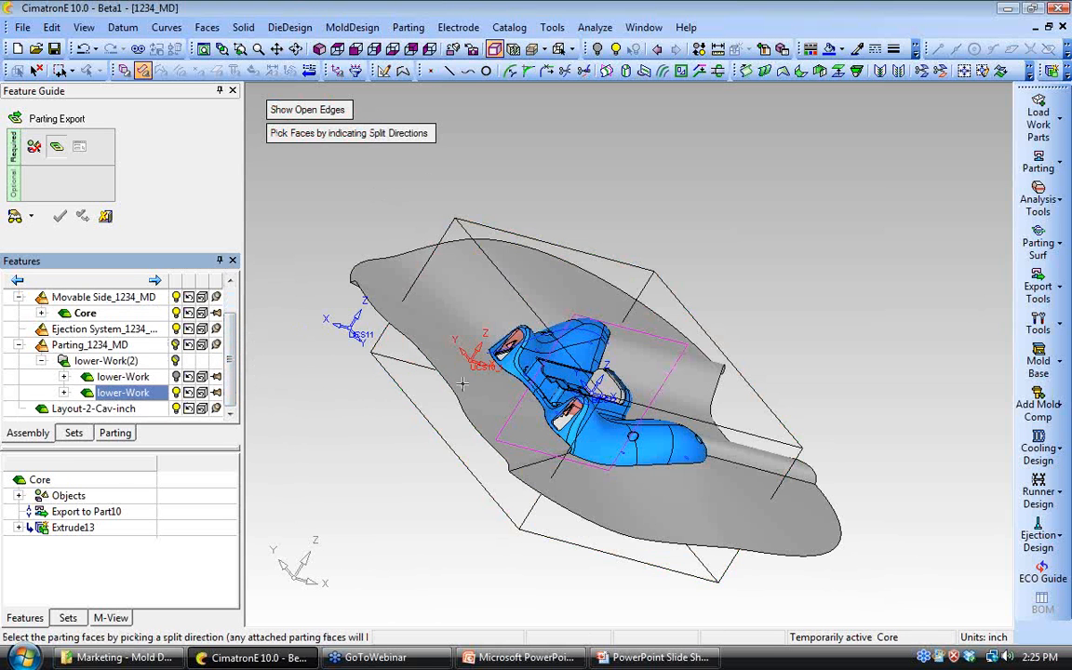
Step: Select the lower-Work parting faces by the core-side split direction and cut the Core block with them
left_click_drag(499, 435, 555, 363, "ctrl")
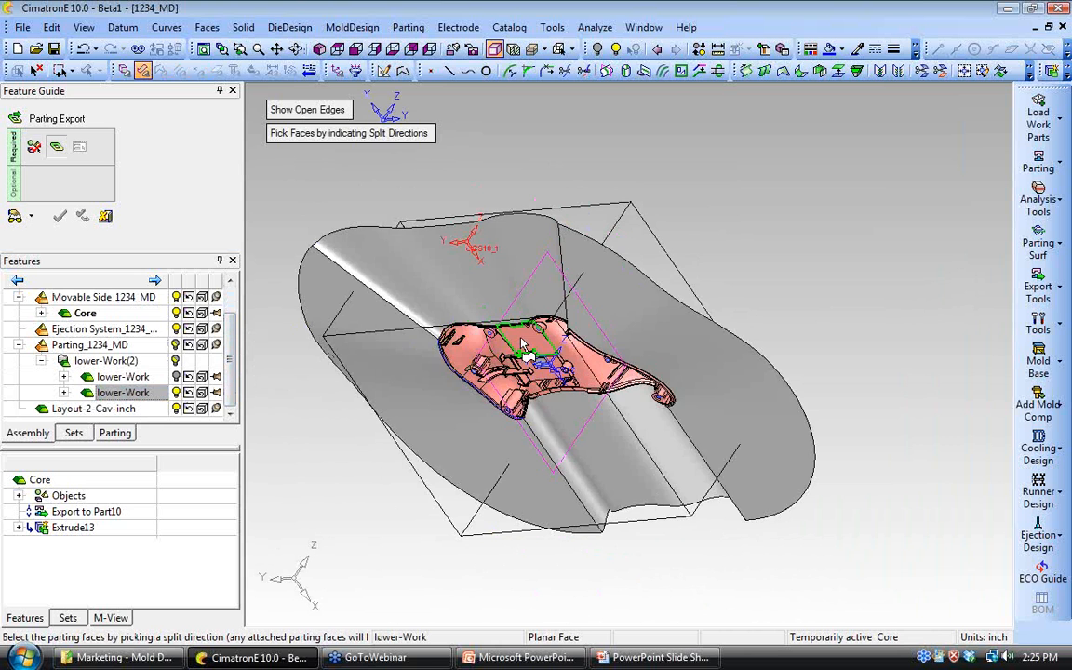
left_click(555, 363)
left_click_drag(496, 292, 484, 323, "ctrl")
middle_click_drag(758, 210, 670, 346, "ctrl")
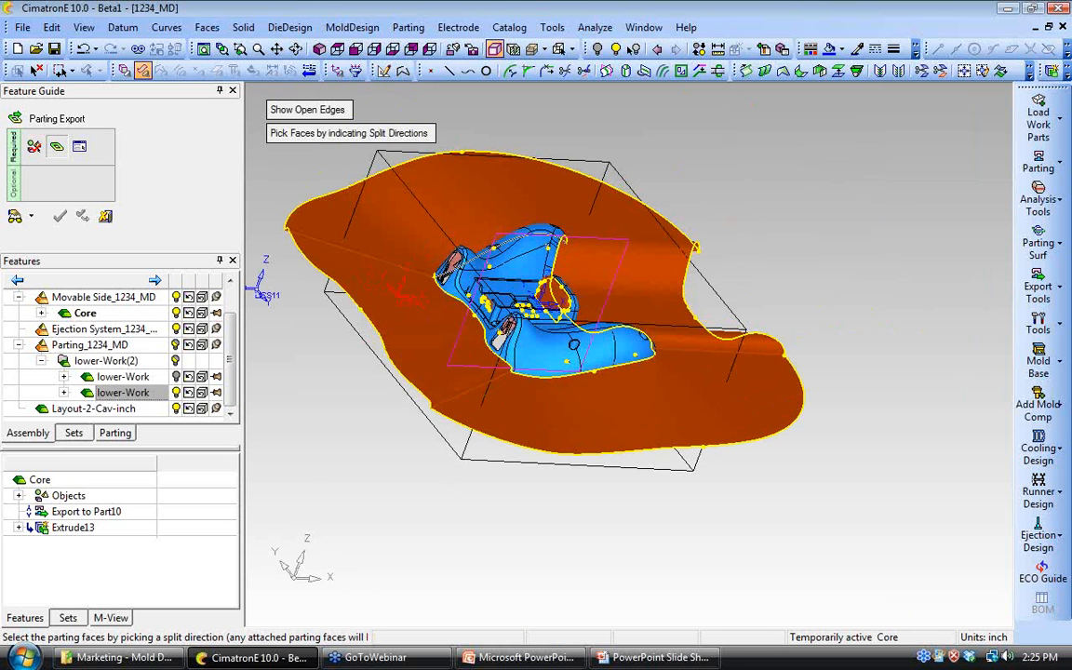
right_click_drag(672, 373, 680, 329, "ctrl")
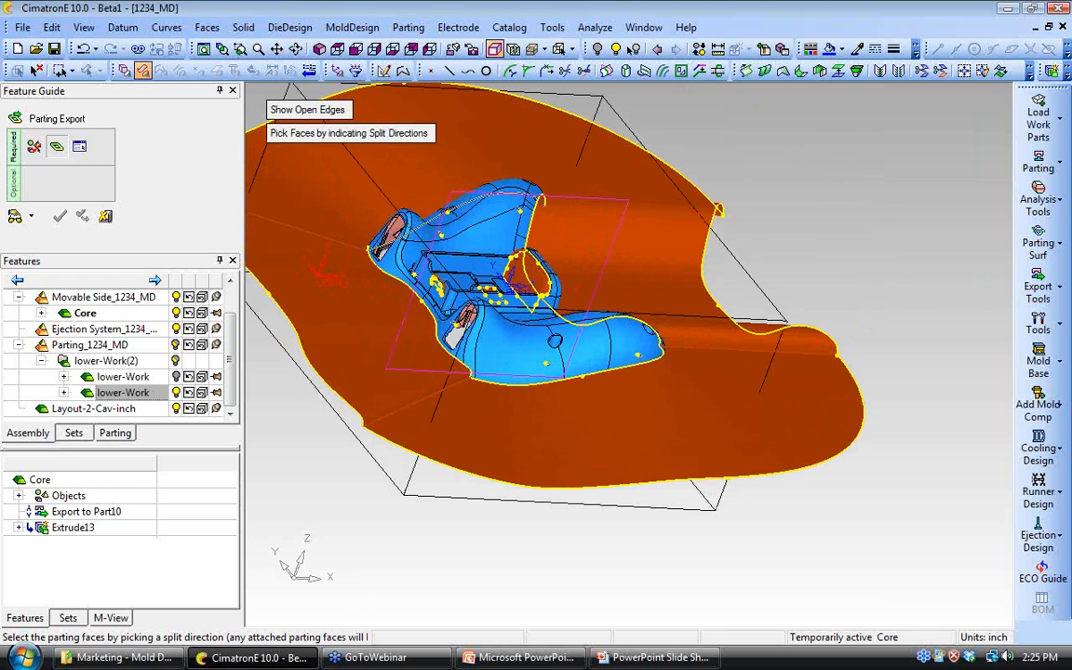
right_click_drag(652, 352, 627, 385, "ctrl")
middle_click_drag(624, 380, 667, 443, "ctrl")
left_click_drag(561, 406, 375, 284, "ctrl")
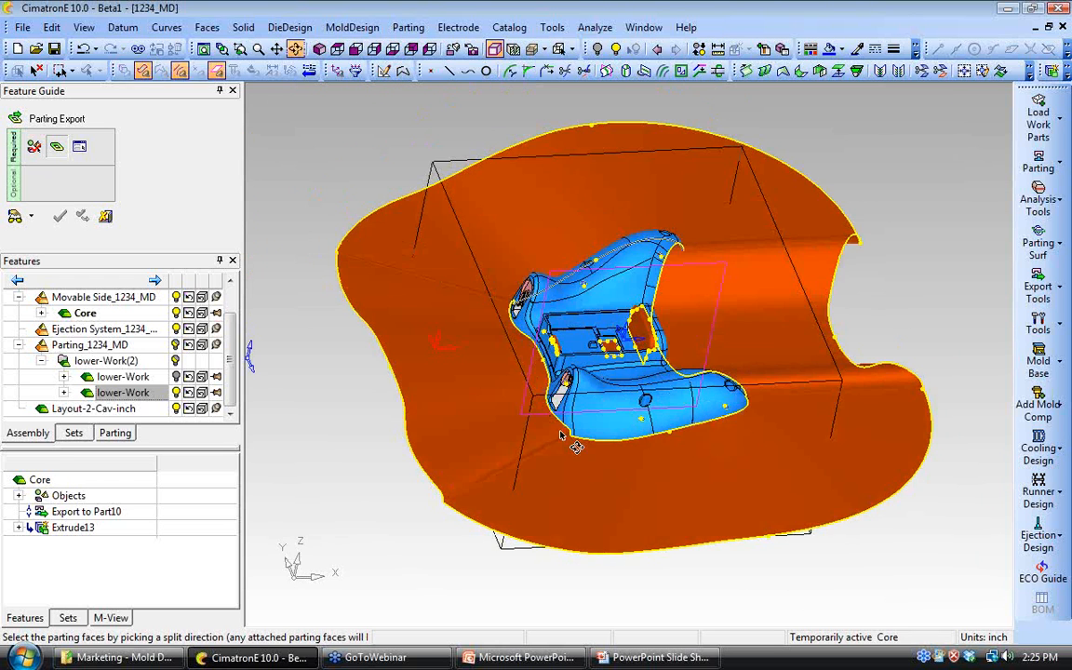
middle_click(257, 216)
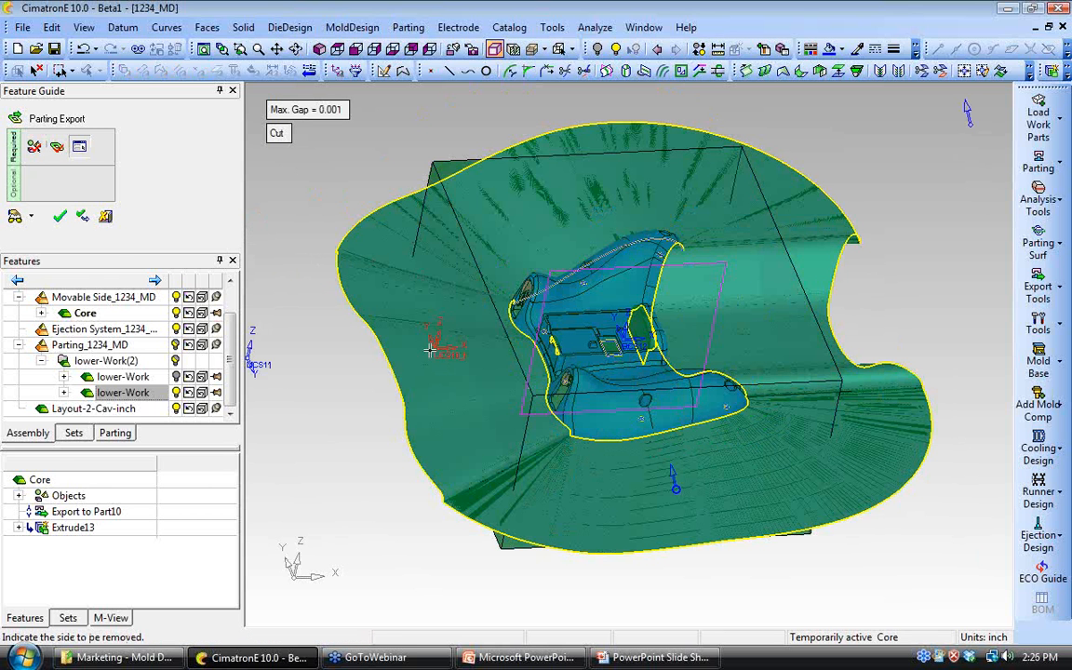
left_click(61, 218)
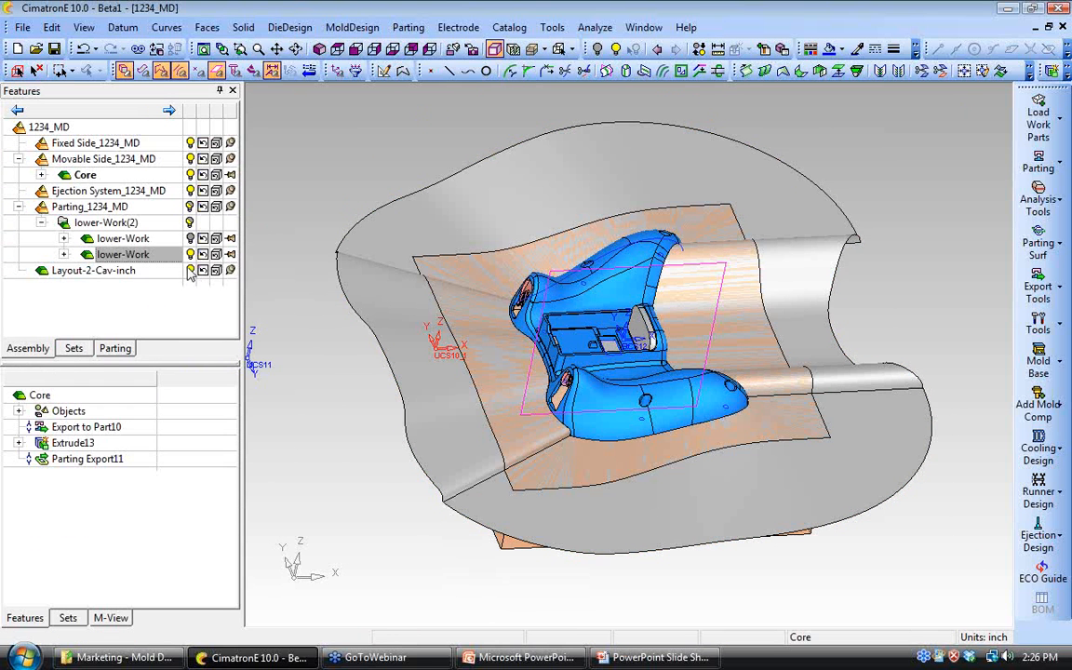
Step: Round the Core block's two vertical corner edges on the side farthest from UCS10_1 with a 0.5 global radius
left_click_drag(511, 384, 576, 466, "ctrl")
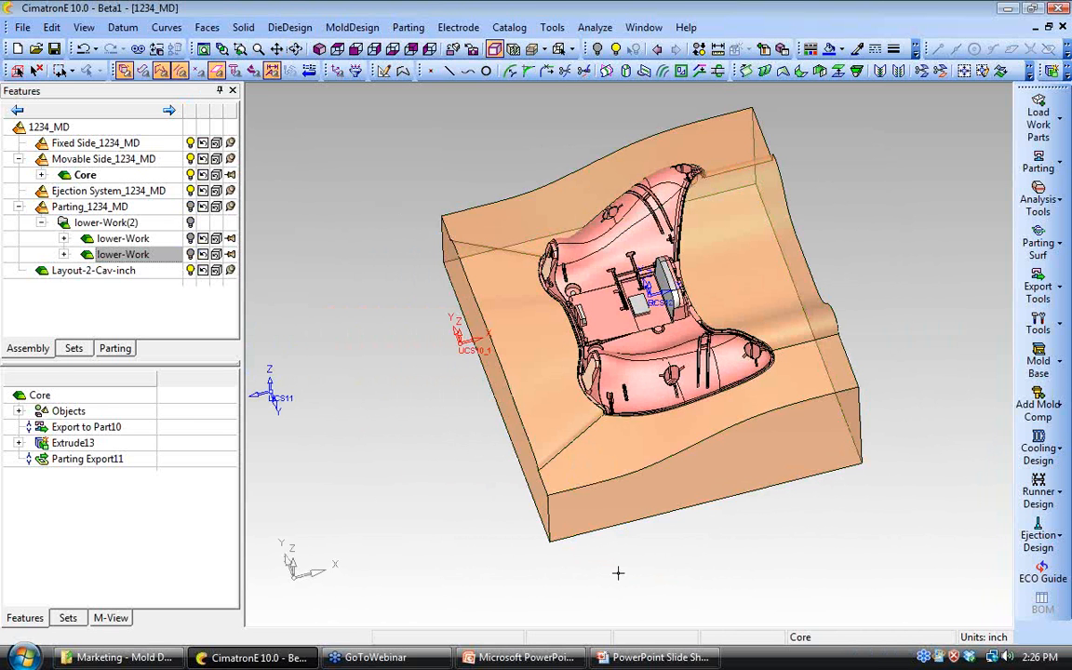
left_click_drag(633, 549, 653, 480, "ctrl")
middle_click_drag(653, 480, 687, 492, "ctrl")
right_click_drag(688, 492, 722, 433, "ctrl")
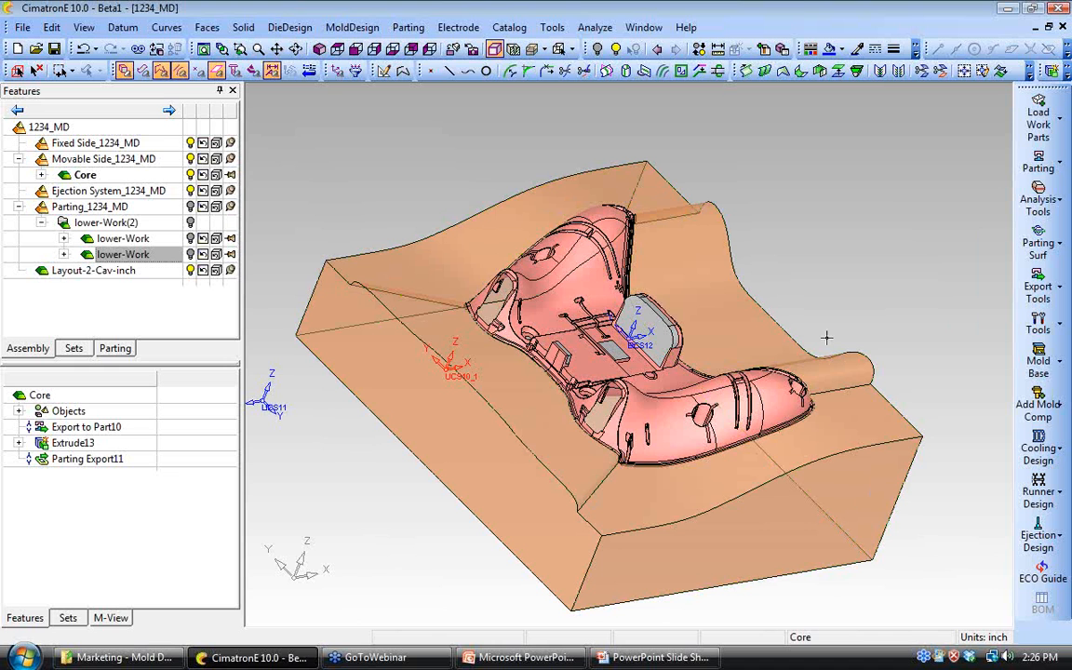
left_click(243, 27)
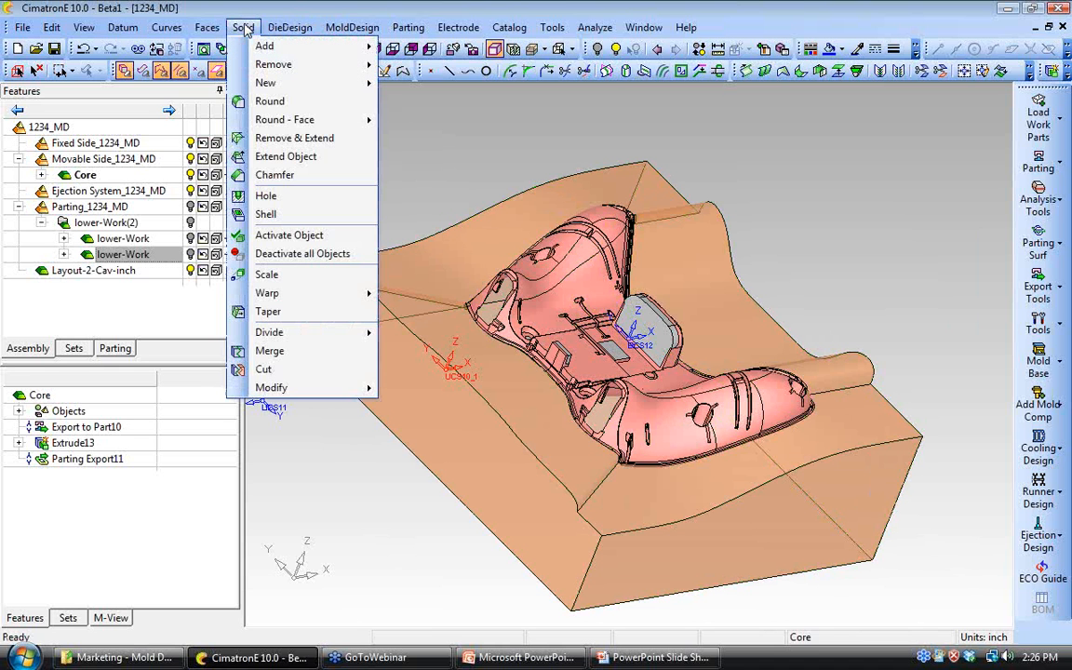
left_click(268, 101)
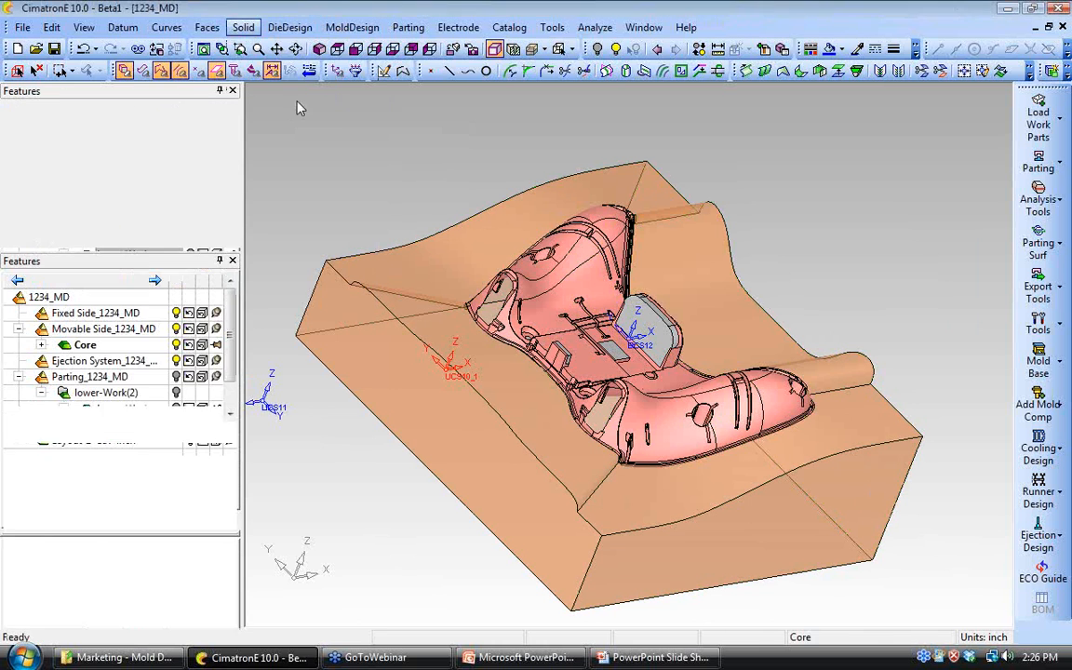
left_click(912, 475)
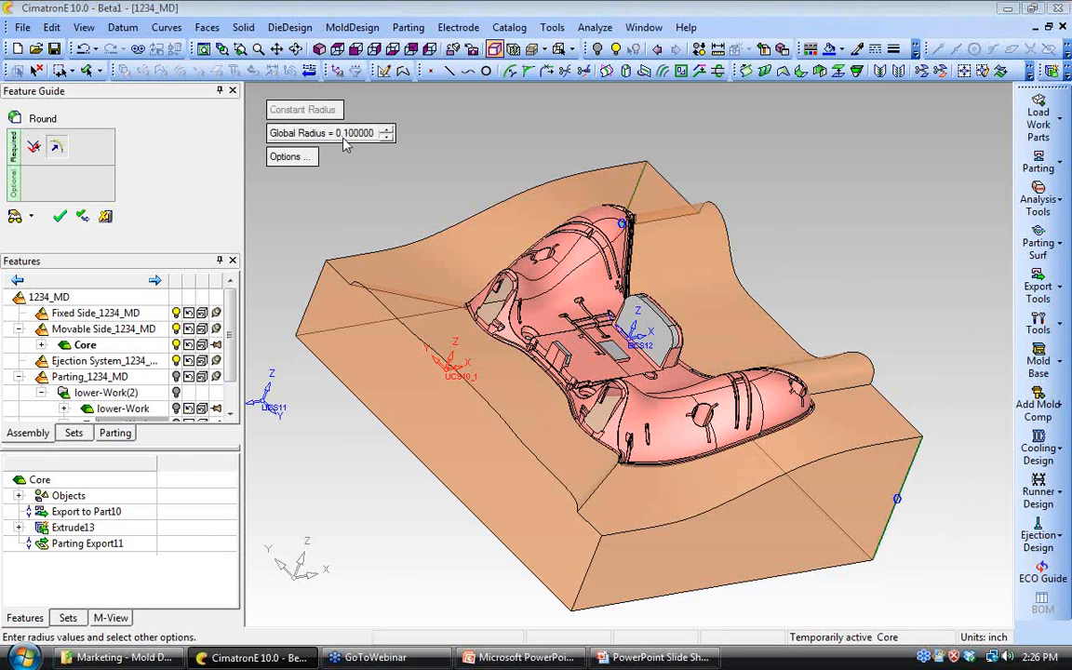
left_click(344, 133)
type("0.5")
key("Return")
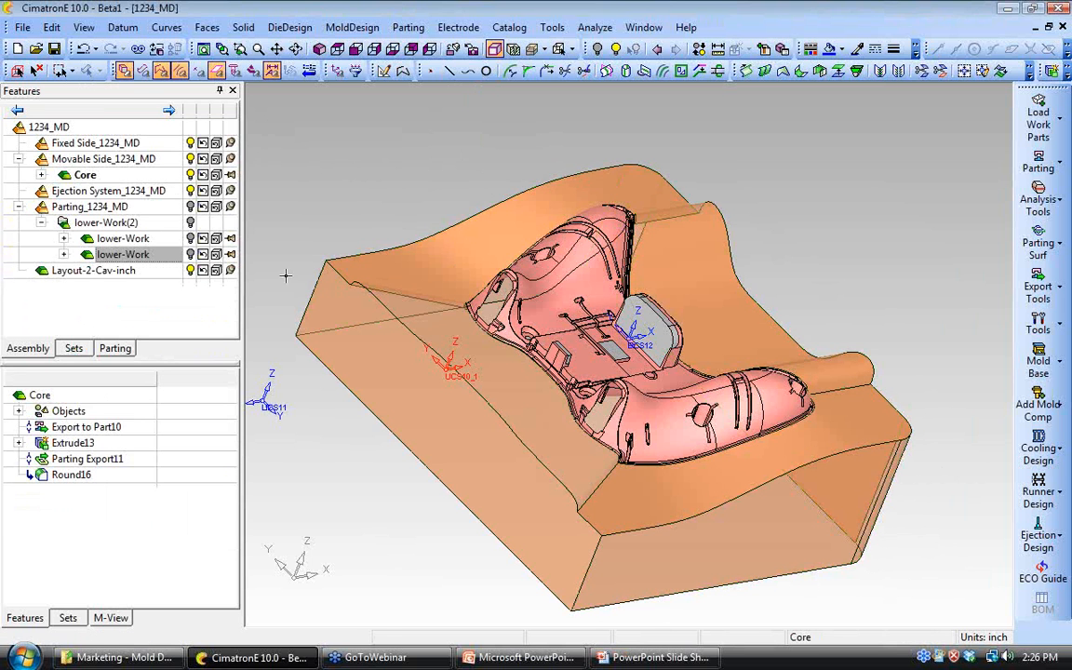
Step: Return the Core block to opaque rendering and clear the selection
left_click(573, 49)
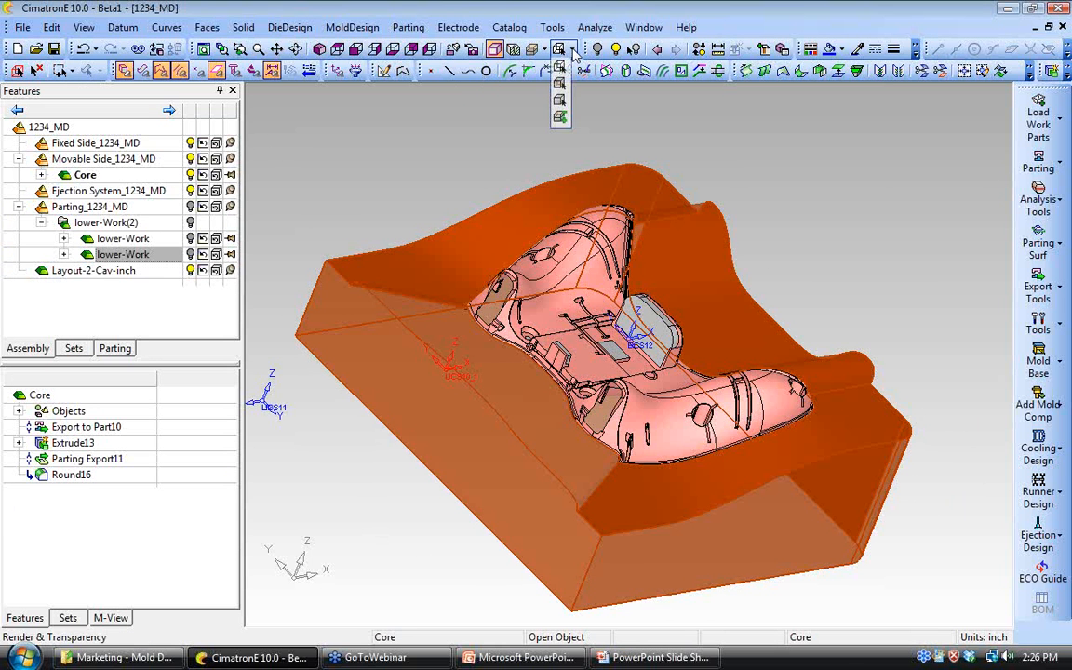
left_click(560, 86)
left_click_drag(536, 410, 559, 416, "ctrl")
scroll(560, 416, "down", 2)
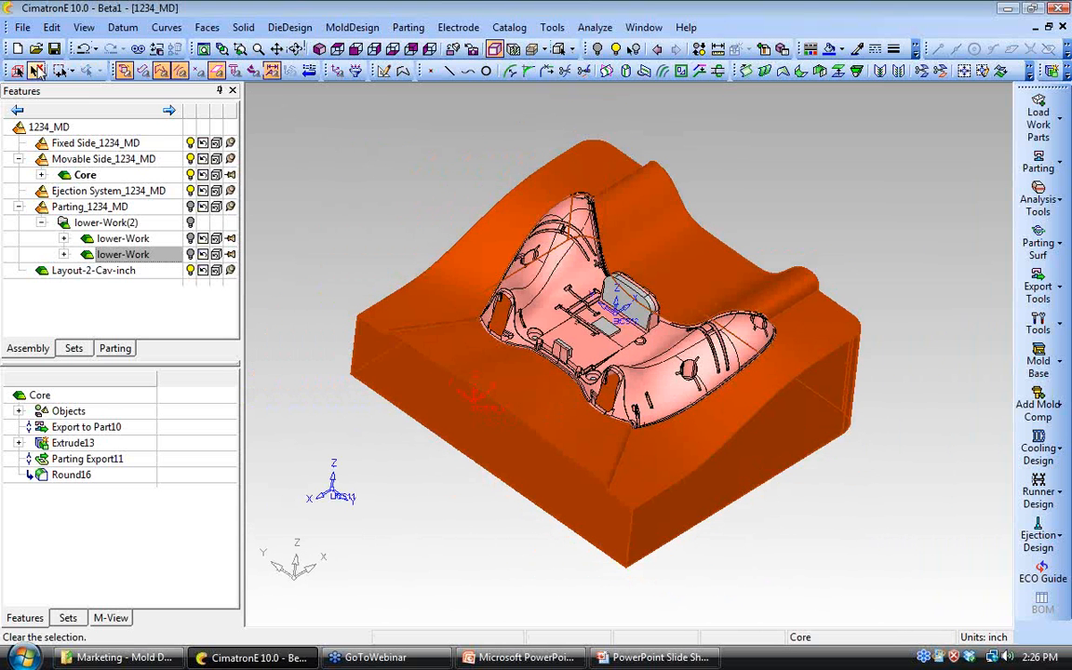
left_click(35, 72)
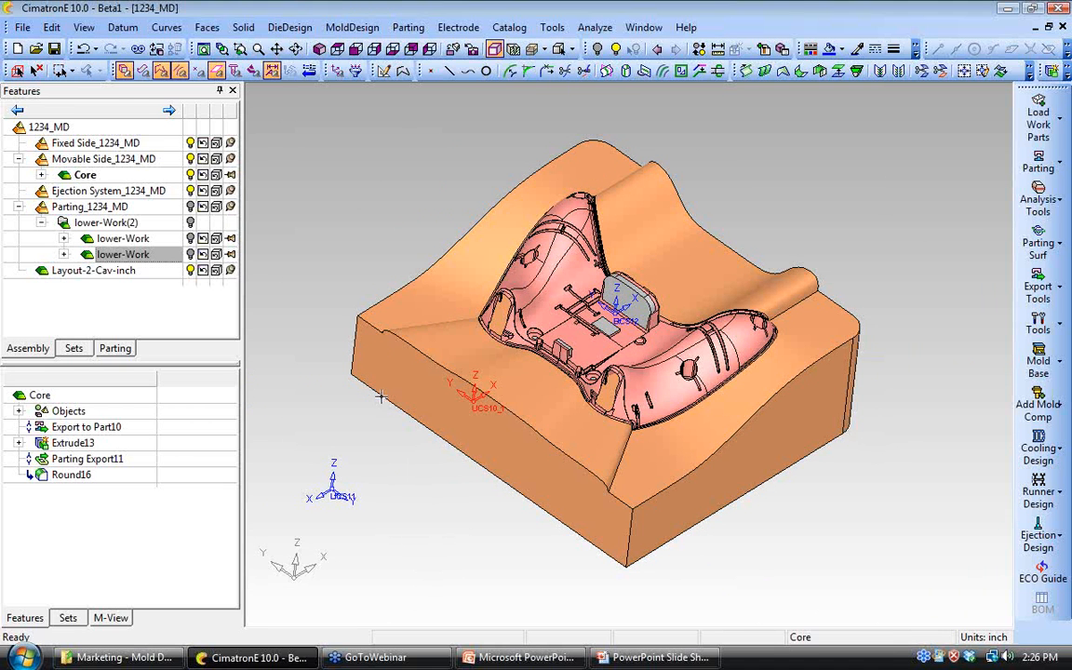
Step: Save the document and activate the main assembly
left_click(54, 48)
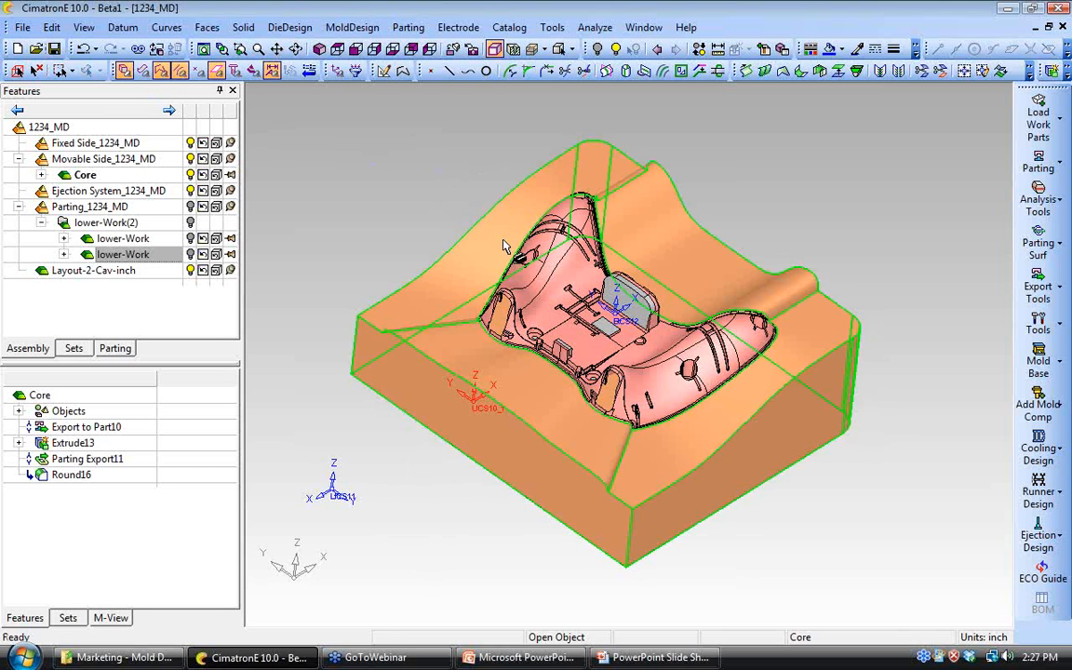
left_click_drag(482, 244, 446, 225, "ctrl")
right_click(395, 173)
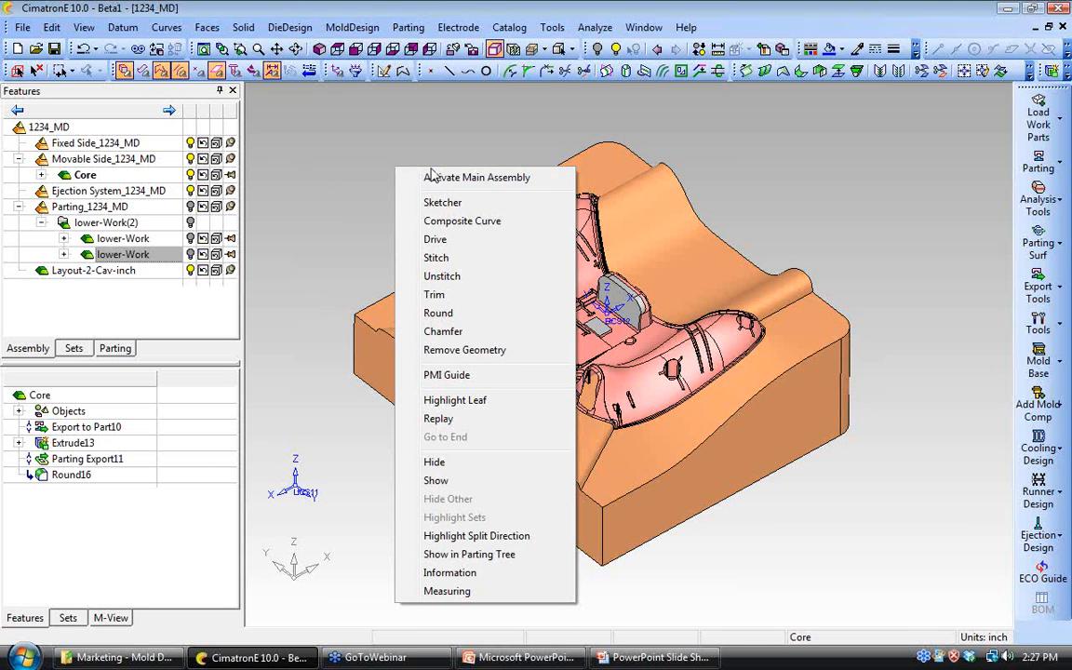
left_click(441, 178)
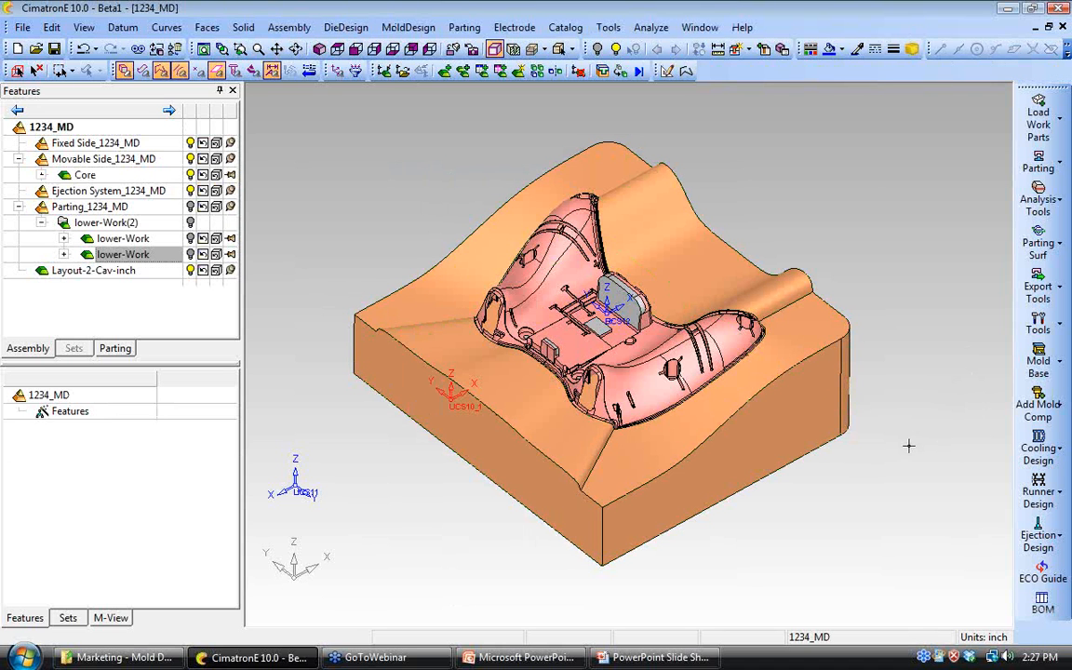
Step: Start a new mold base from the PCS Inch Configurations catalog using the 9 Plates B type
left_click(1035, 361)
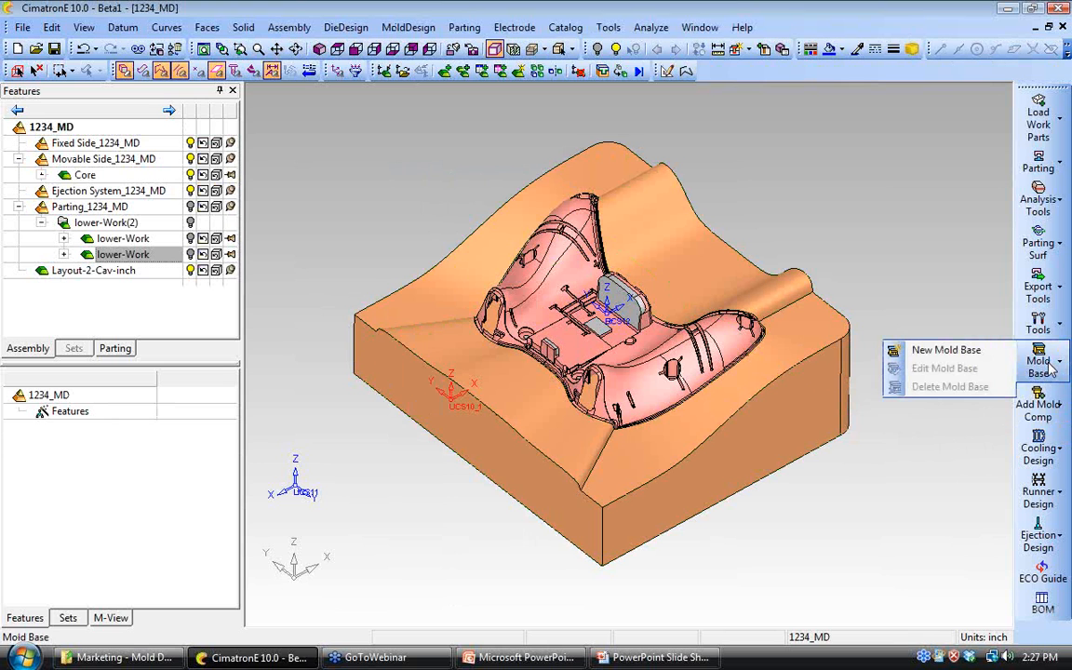
left_click(946, 351)
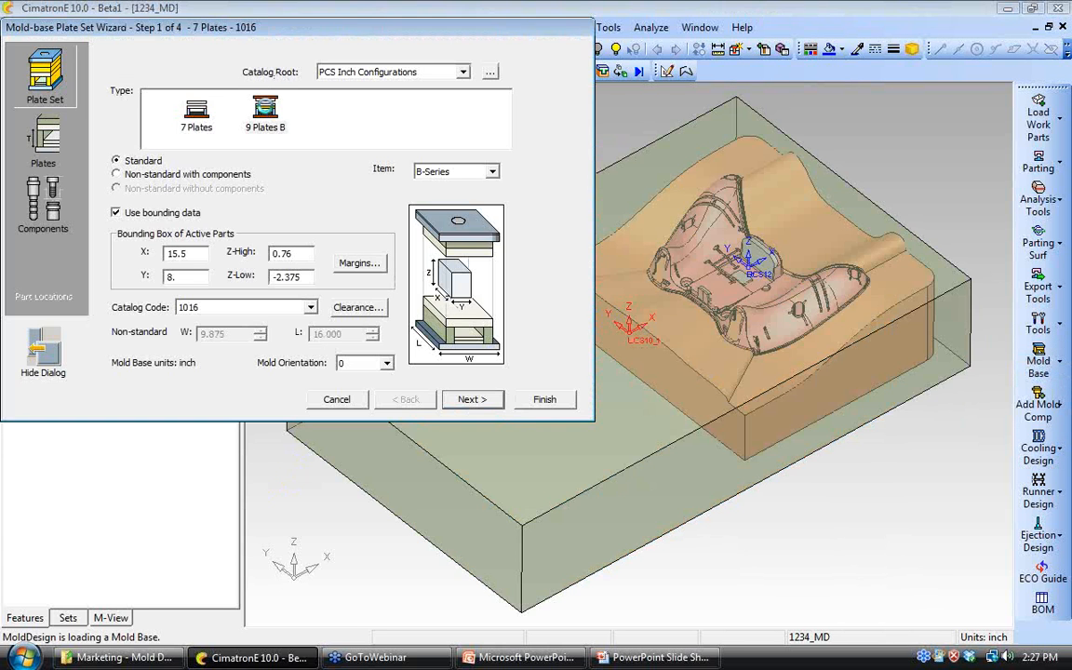
left_click(266, 109)
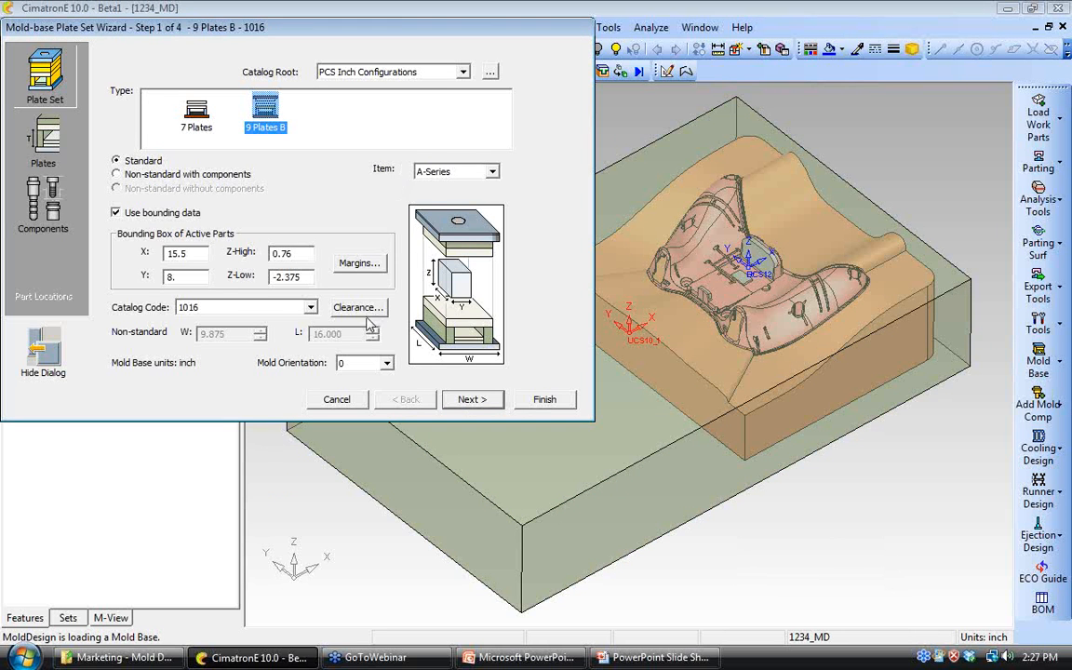
Step: Set the mold base auto-sizing margins to 3 on both X and Y
left_click(354, 266)
left_click_drag(266, 254, 223, 261)
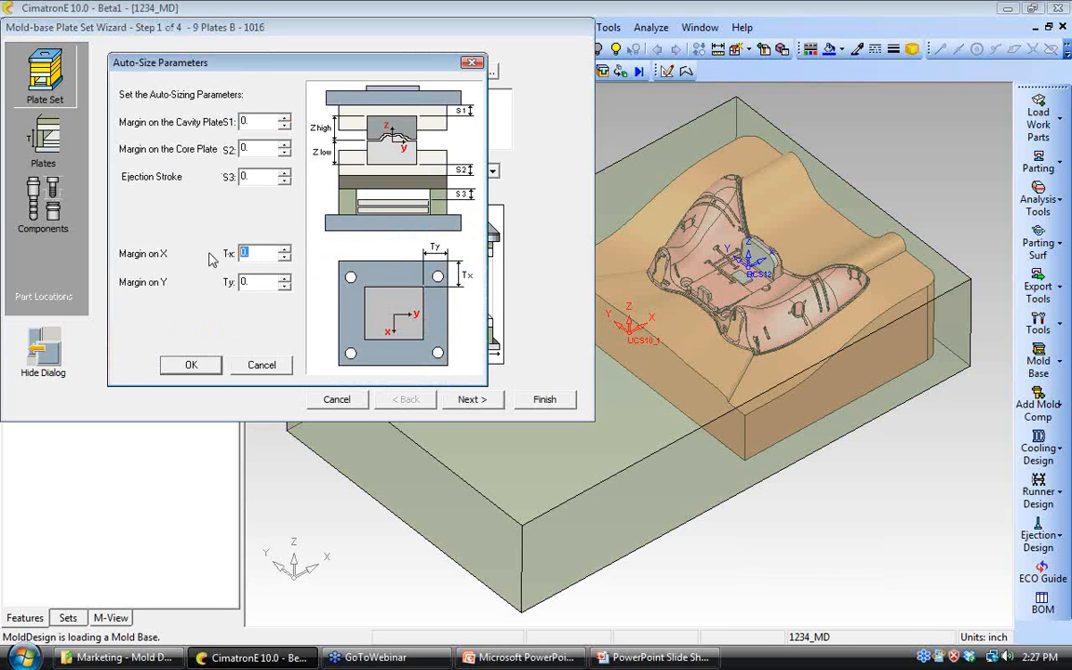
type("3")
key("Tab")
type("3")
left_click(191, 365)
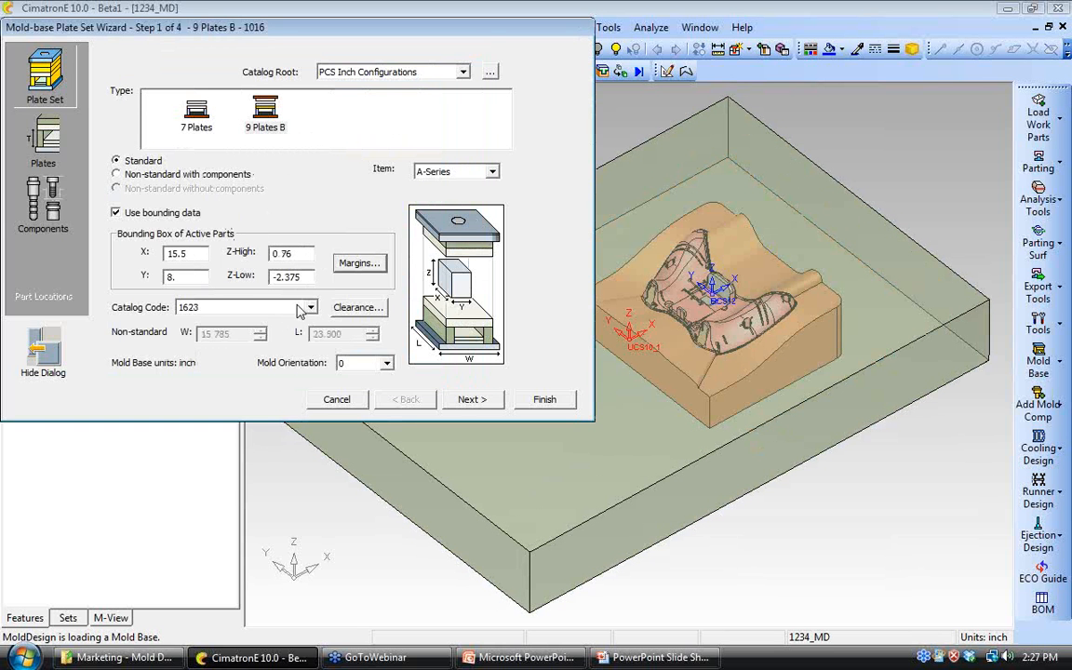
Step: Set the A plate thickness to 1.875 and the C plate thickness to 3.500, and generate the mold base
left_click(456, 403)
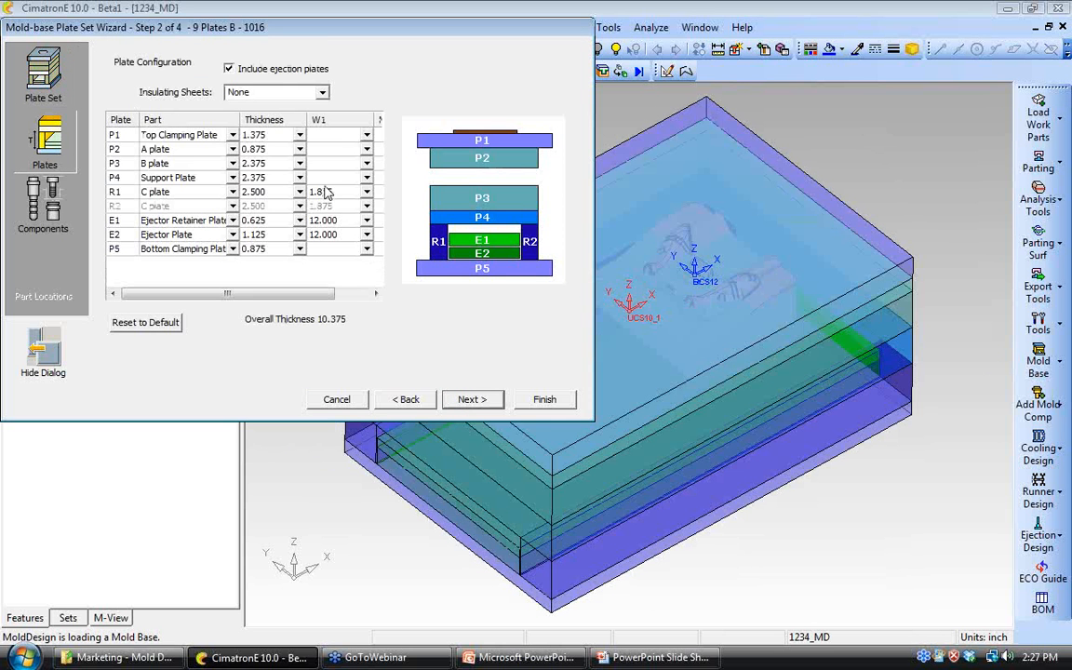
left_click(269, 147)
left_click(261, 191)
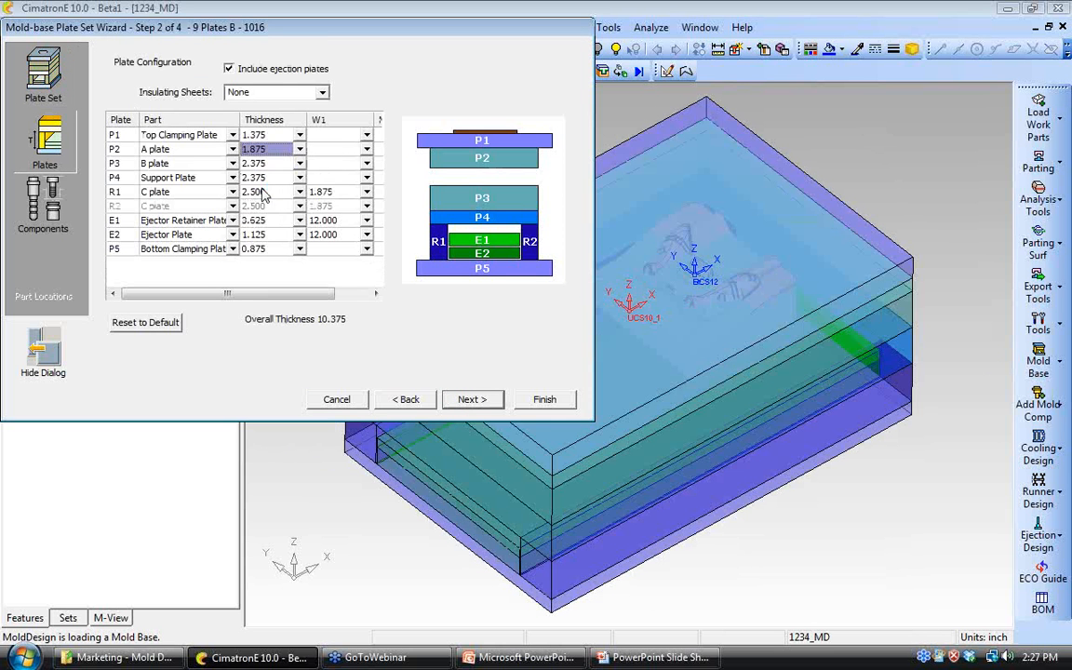
left_click(299, 192)
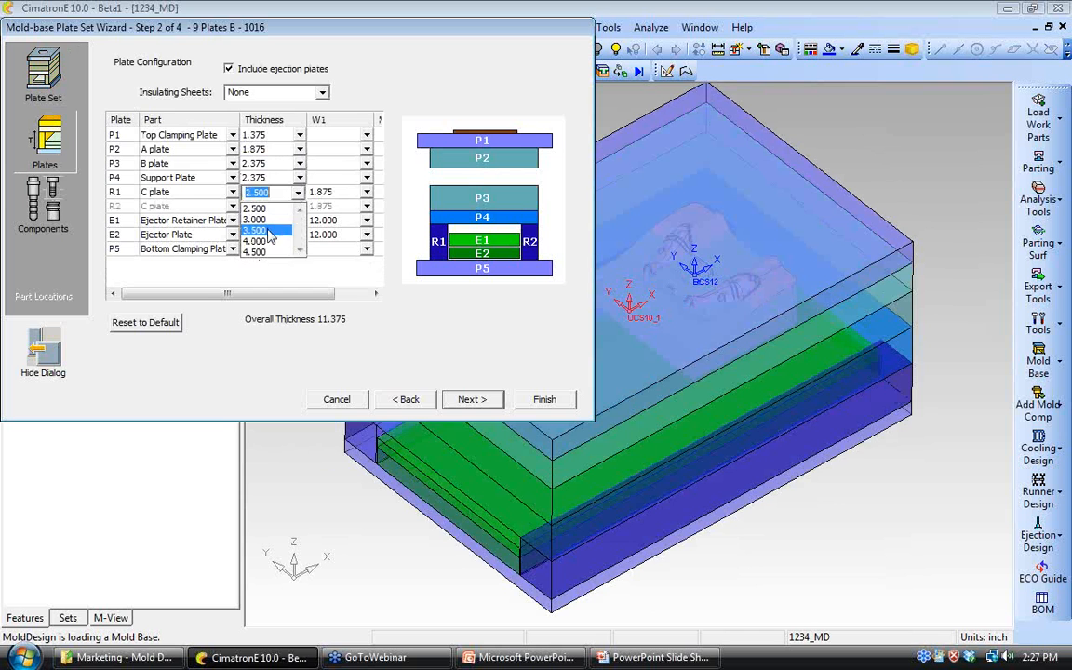
left_click(263, 241)
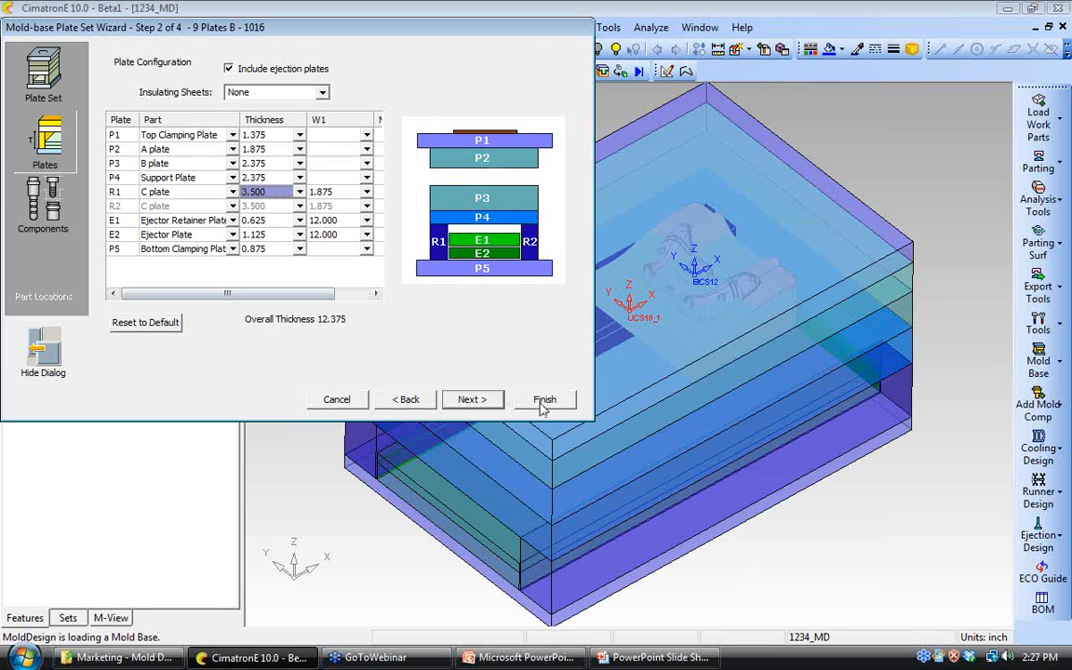
left_click(544, 399)
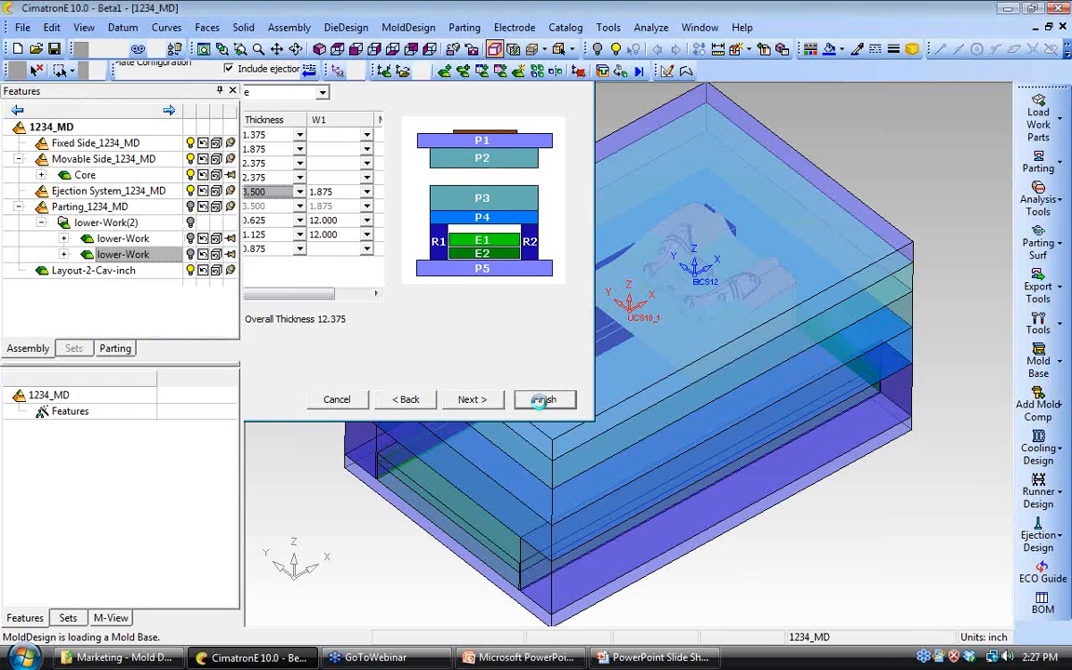
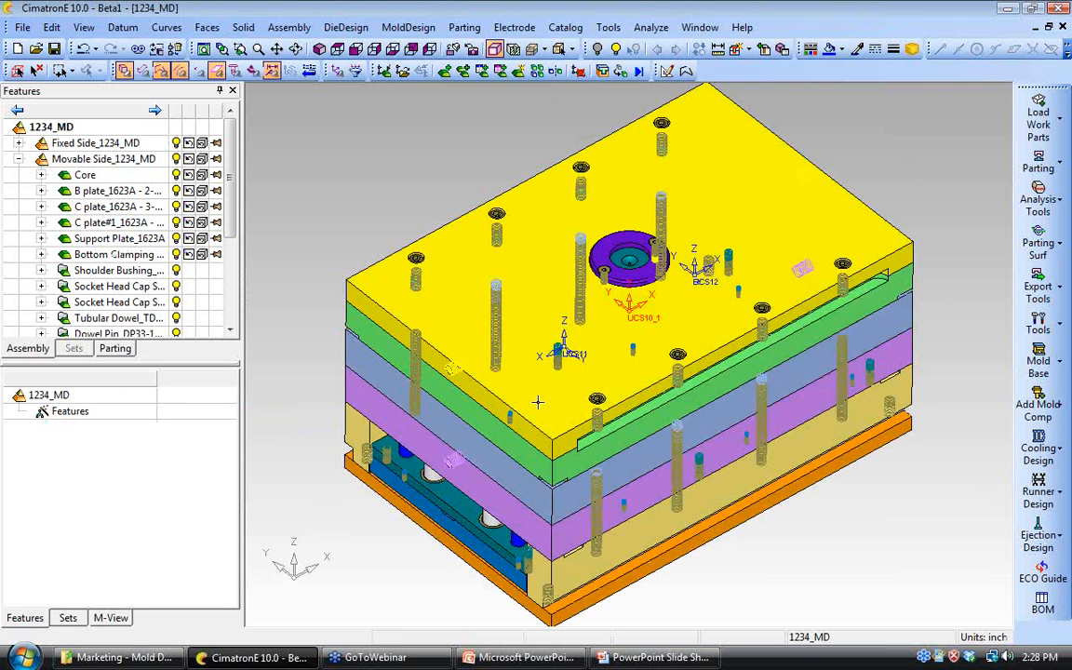
Step: Turn off the thread display and hide the Fixed Side subassembly
left_click_drag(579, 390, 566, 340, "ctrl")
right_click(409, 202)
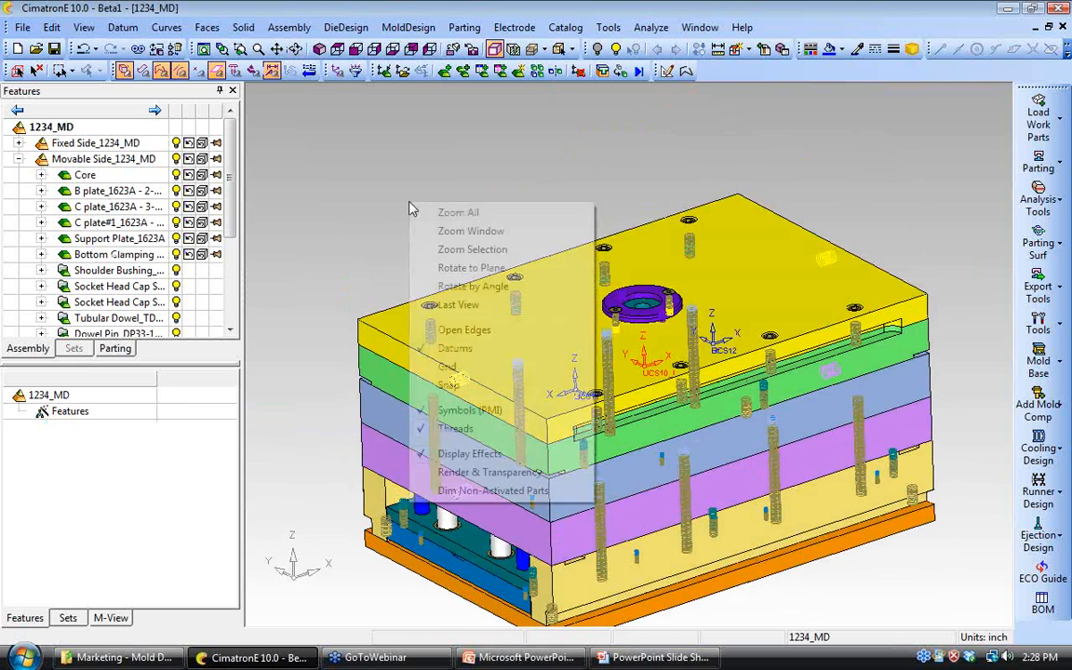
left_click(447, 434)
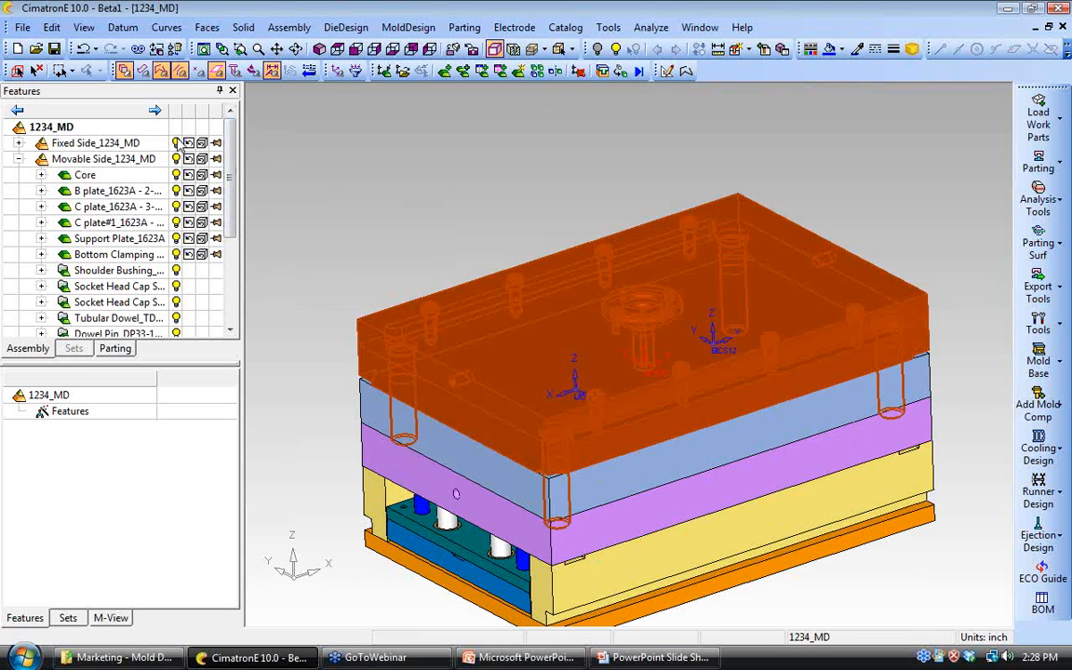
left_click(177, 142)
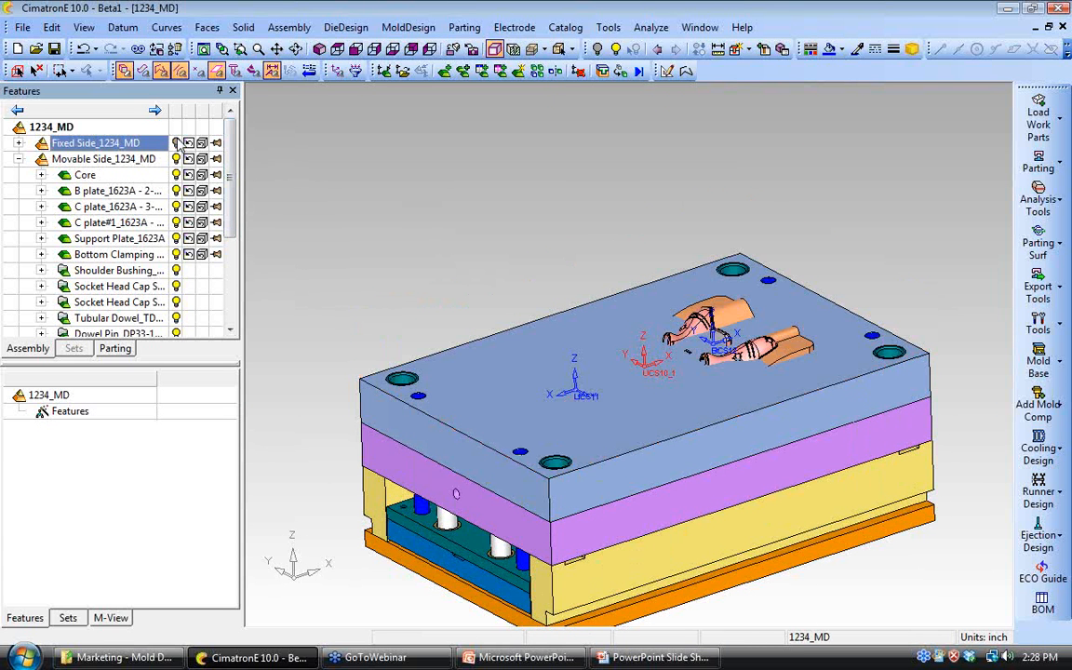
Step: Hide the B plate of the Movable Side to expose the whole Core insert
left_click_drag(534, 355, 469, 363, "ctrl")
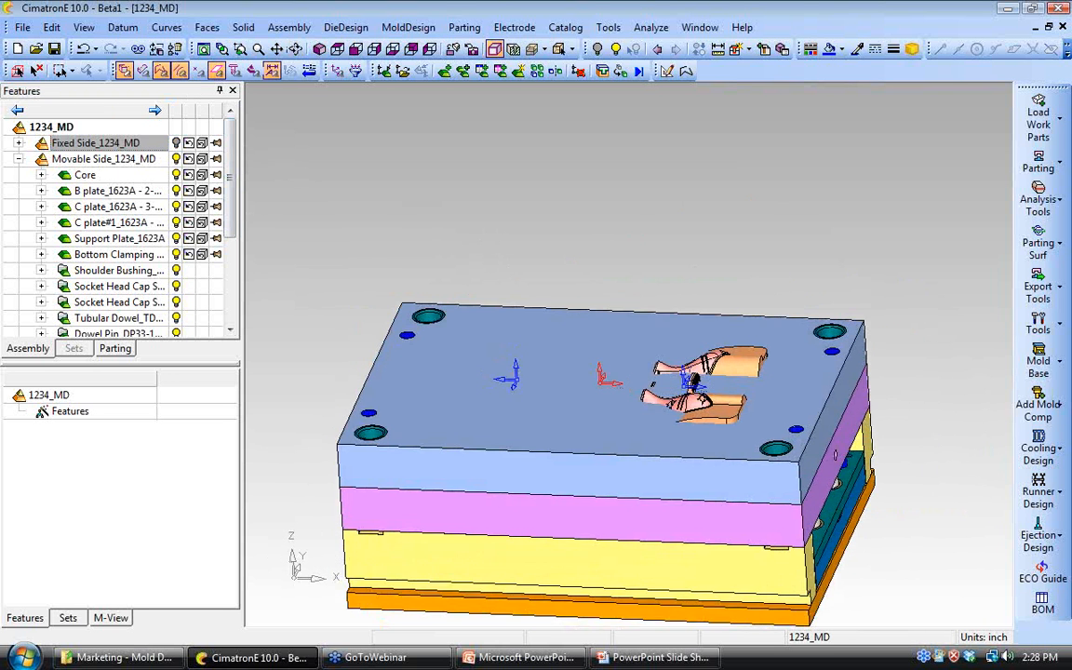
middle_click_drag(492, 347, 504, 319, "ctrl")
right_click_drag(497, 343, 438, 315, "ctrl")
left_click(176, 192)
left_click_drag(549, 369, 518, 376, "ctrl")
middle_click_drag(519, 376, 527, 323, "ctrl")
right_click_drag(528, 323, 518, 300, "ctrl")
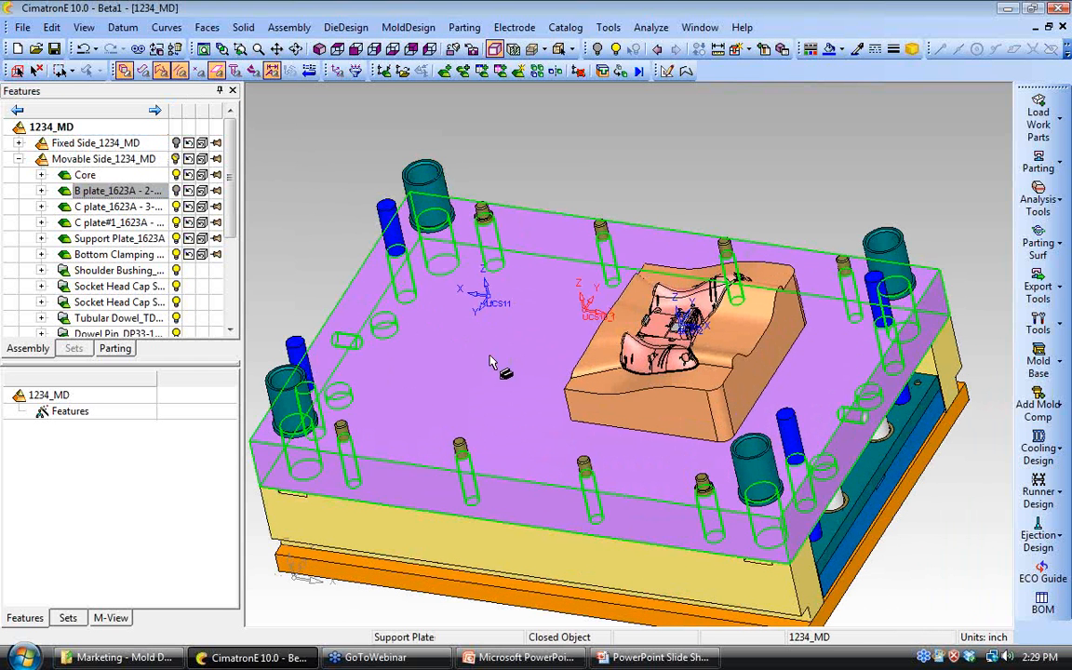
right_click_drag(488, 402, 492, 394, "ctrl")
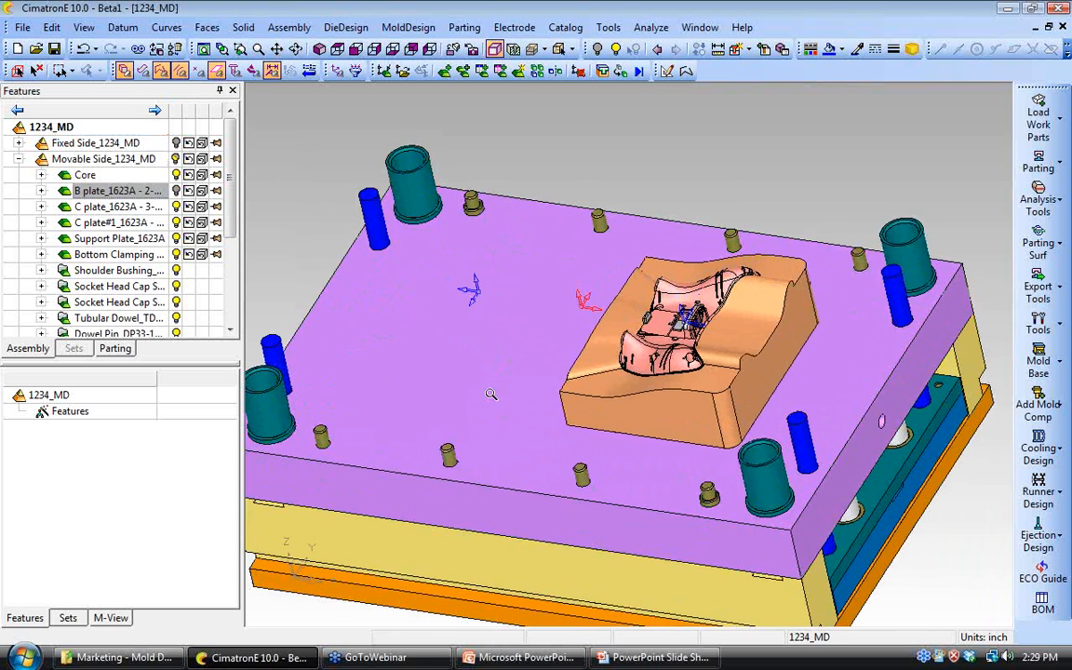
Step: Activate the Movable Side subassembly and use Assembly Copy to place a second Core at UCS11
left_click(93, 160)
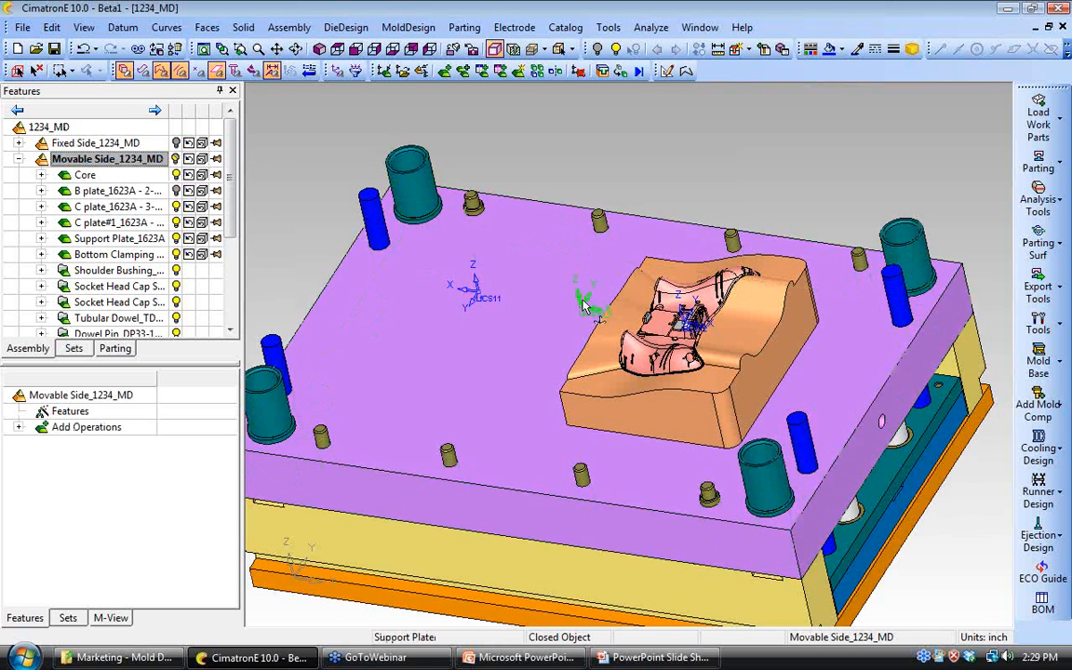
left_click(289, 27)
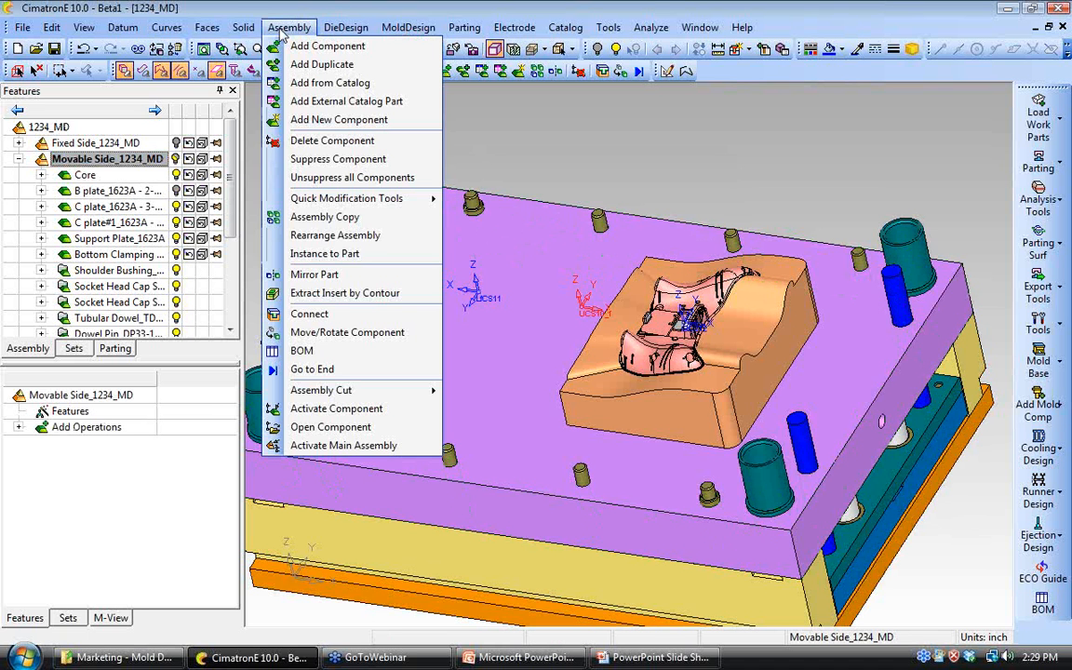
left_click(332, 217)
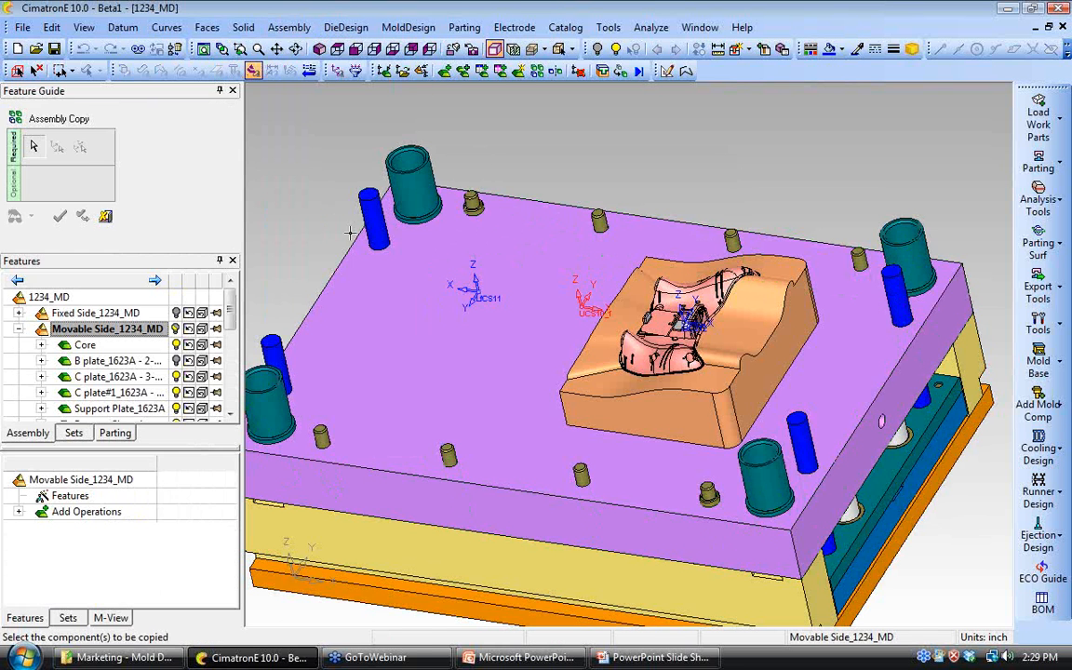
left_click(602, 411)
middle_click(603, 405)
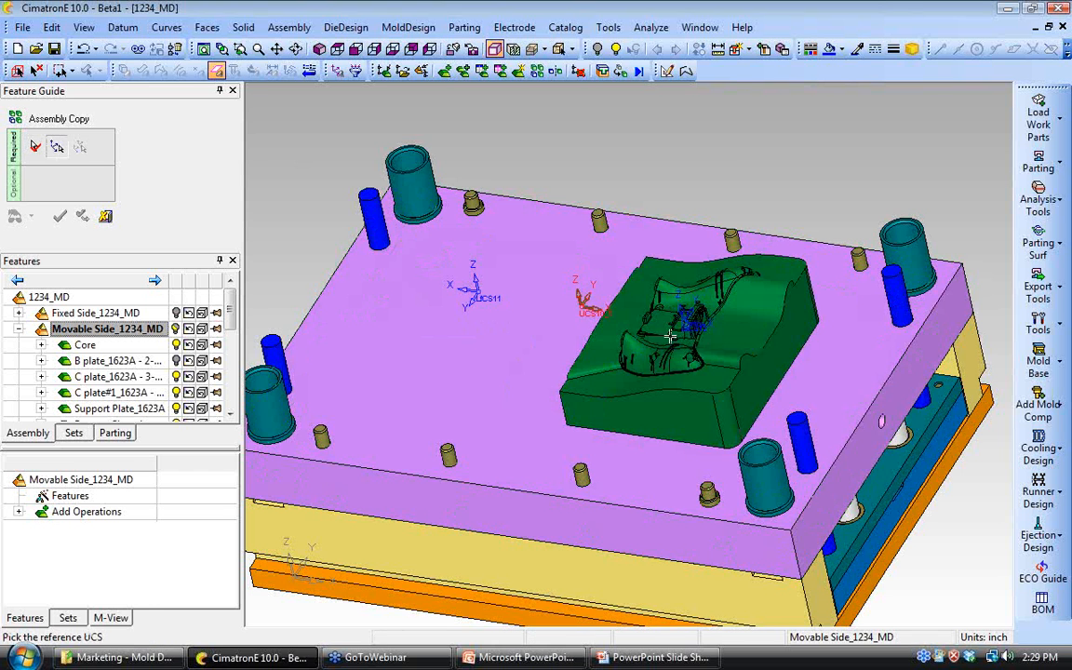
left_click(470, 290)
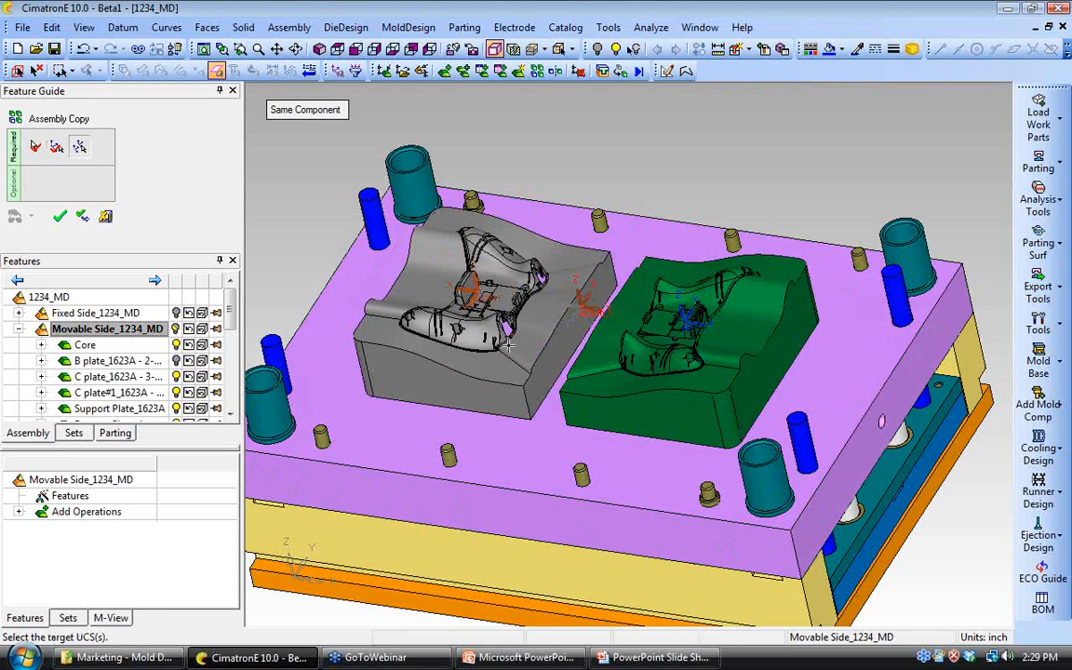
scroll(462, 247, "up", 2)
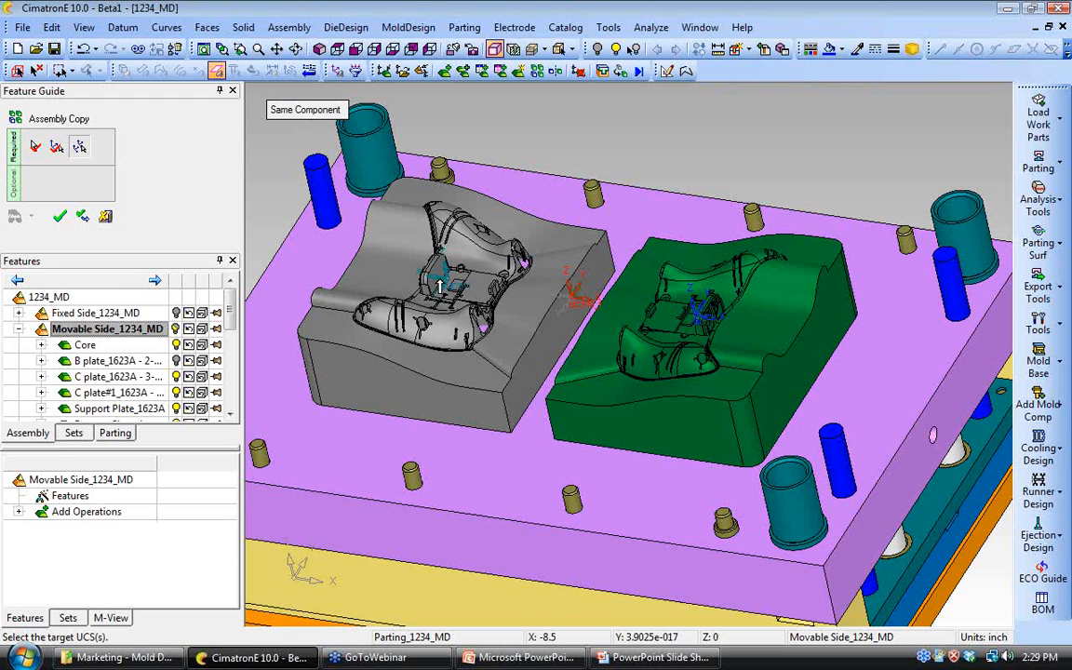
left_click(440, 286)
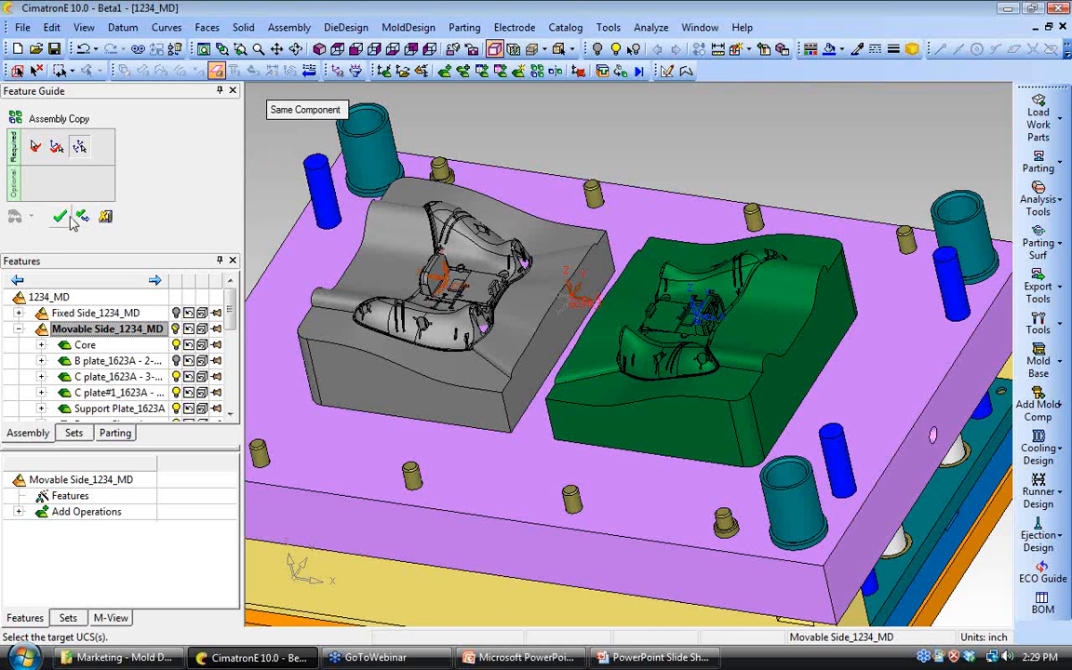
left_click(61, 217)
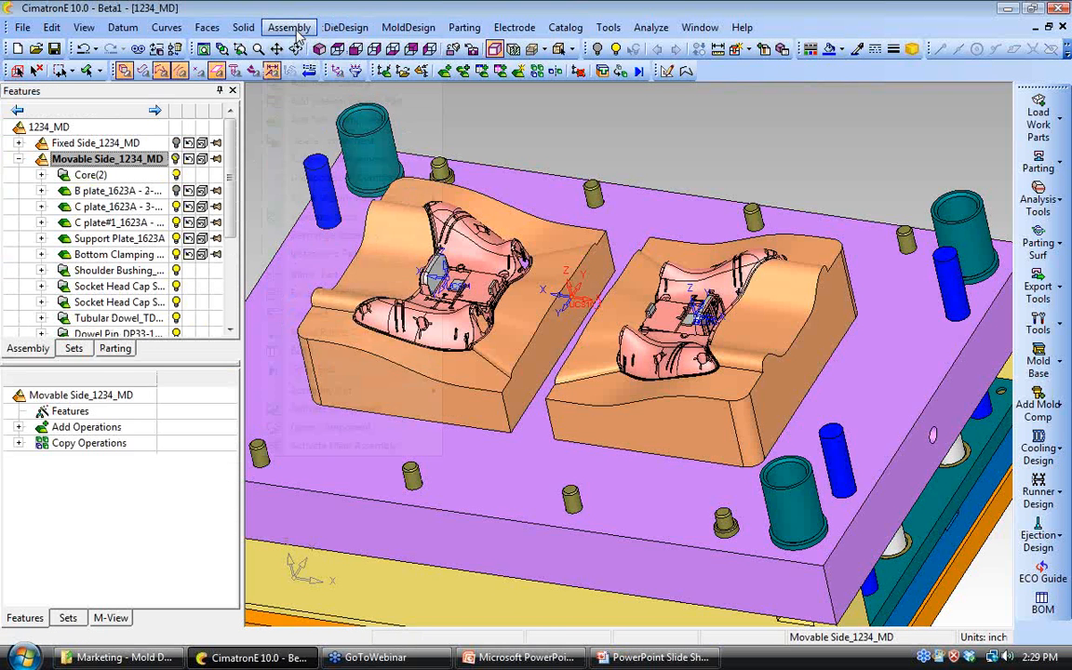
Step: Add a new part named B runner to the Movable Side, placed on the assembly UCS
left_click(290, 27)
left_click(455, 78)
left_click(517, 72)
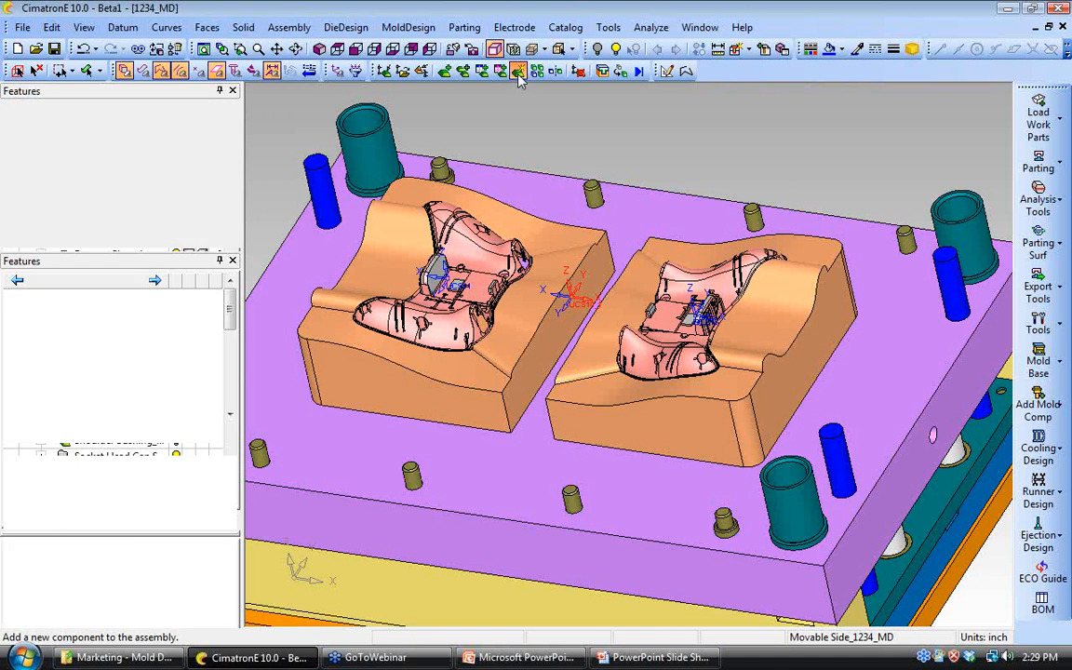
left_click(140, 49)
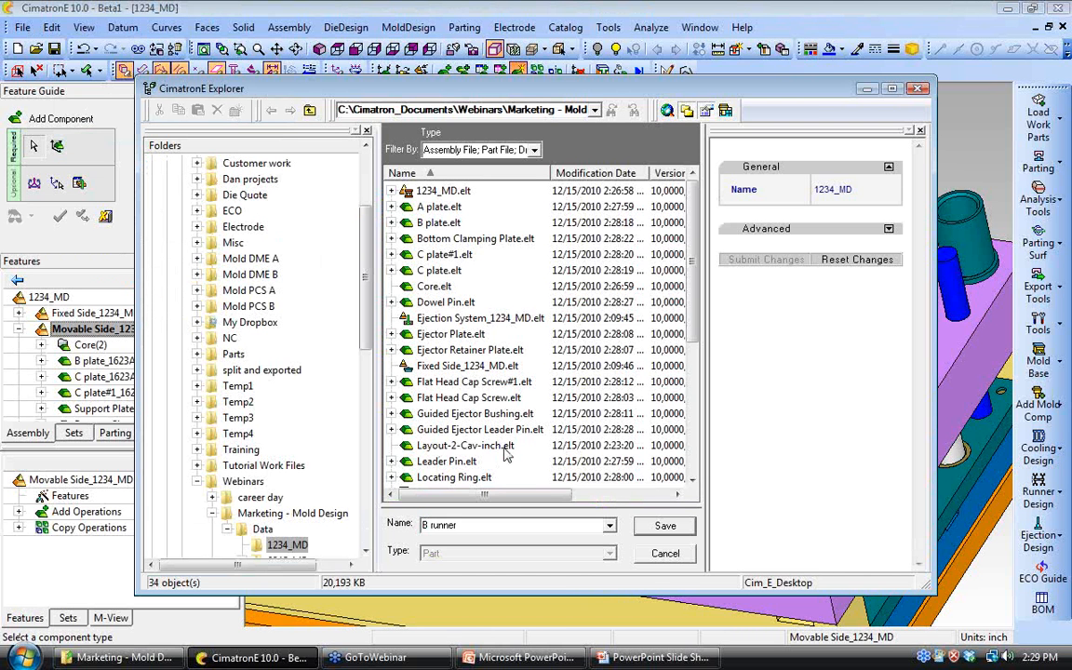
left_click(646, 529)
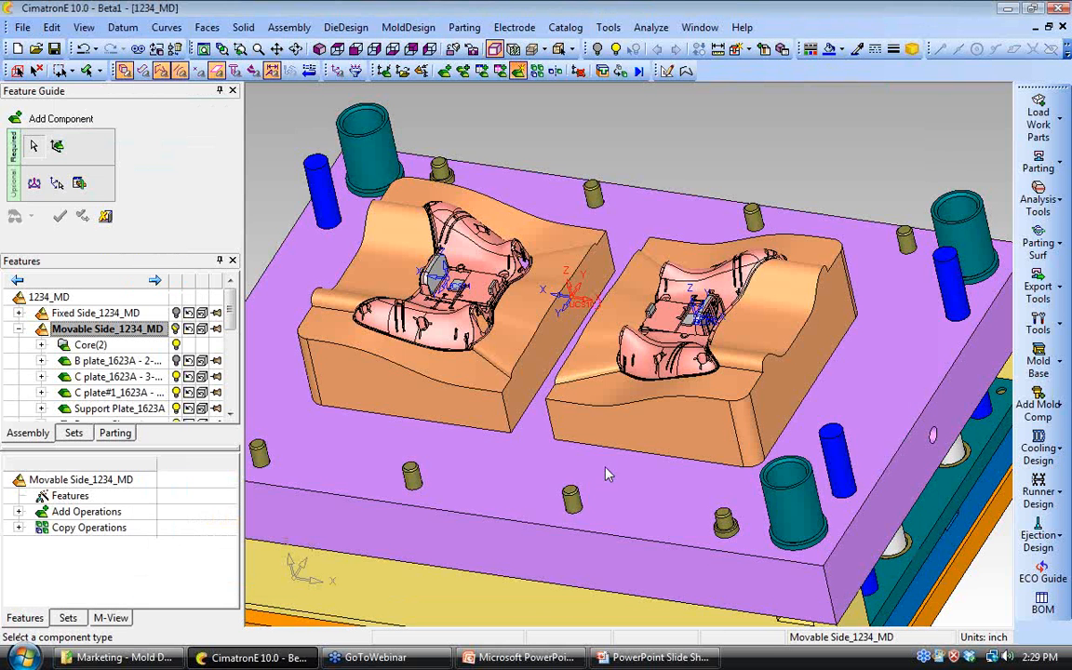
left_click(326, 111)
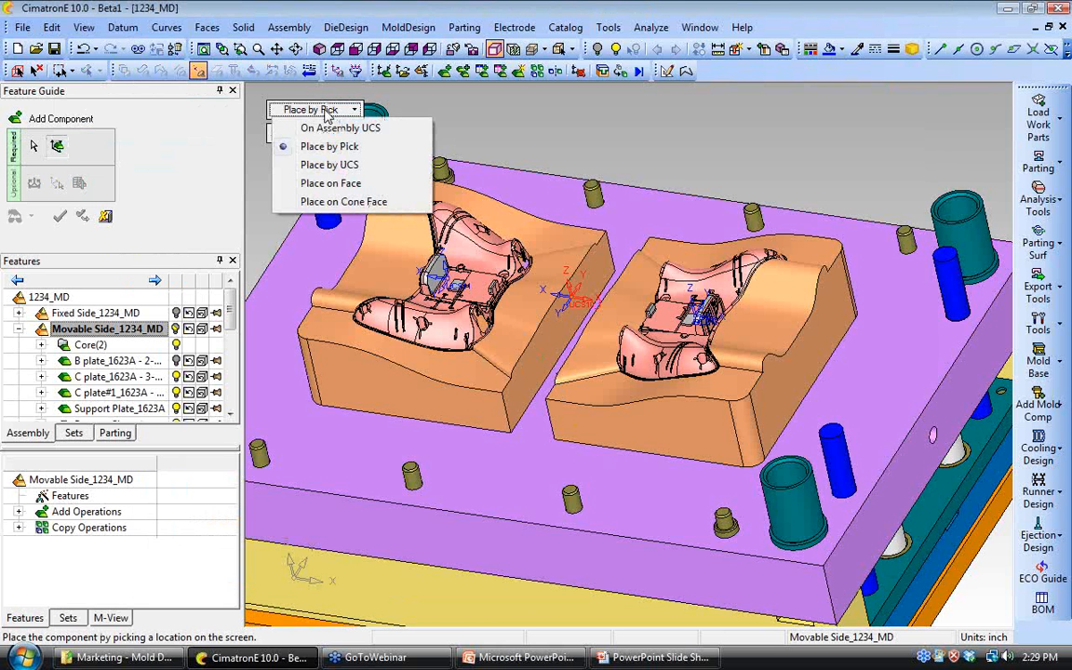
left_click(333, 128)
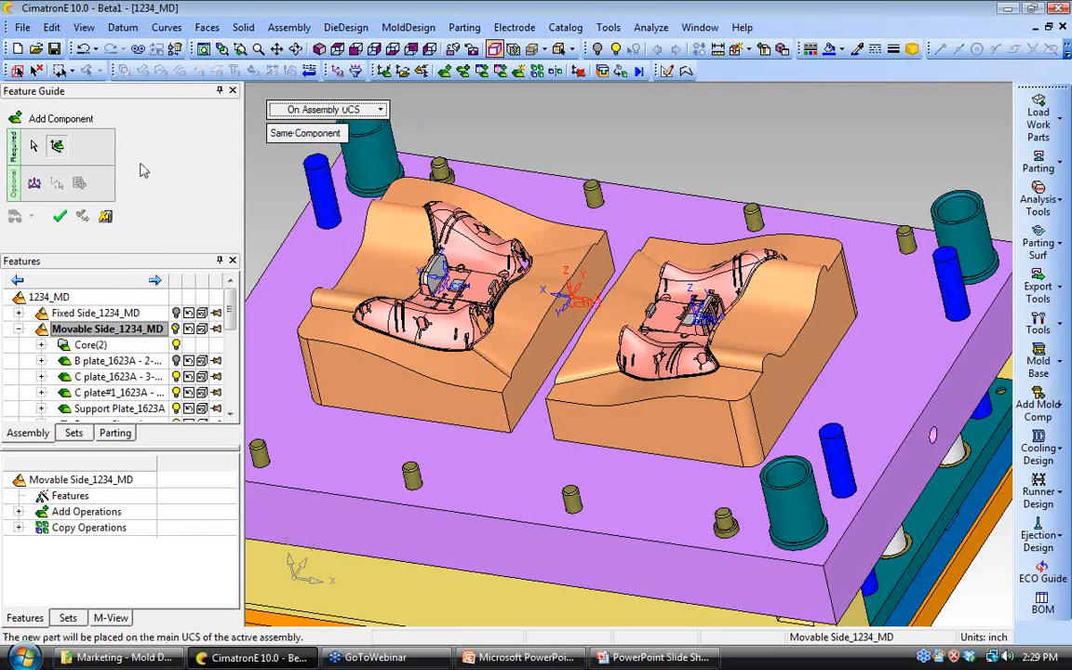
left_click(62, 216)
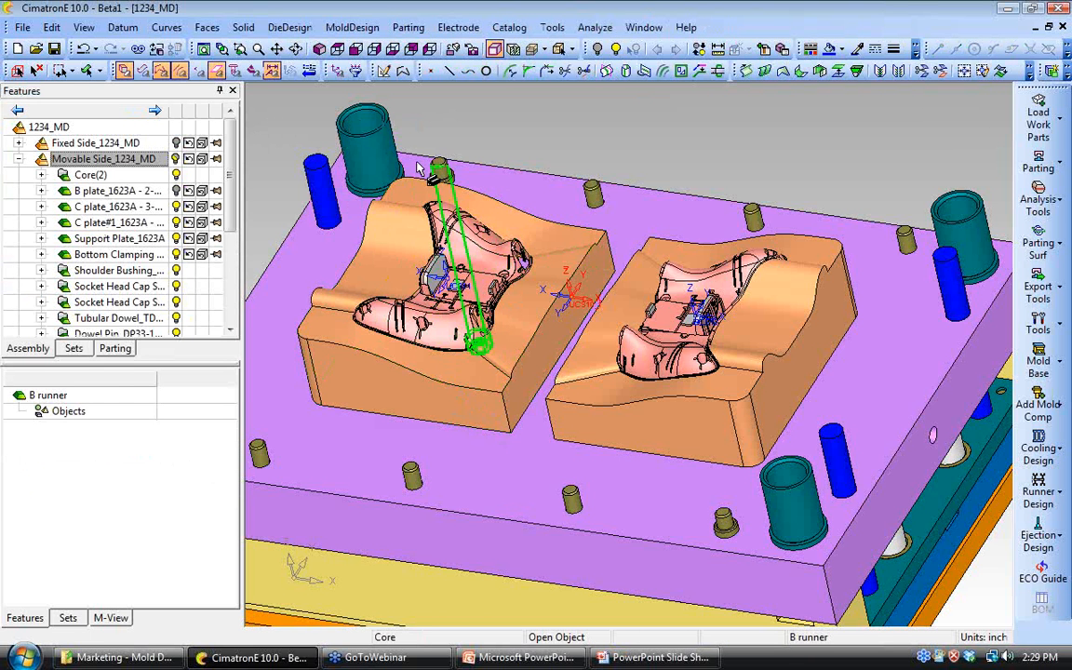
Step: Extrude a new solid in B runner from one Core's inner side face, one side, by reference up to the facing side of the other Core
left_click(243, 27)
mouse_move(270, 83)
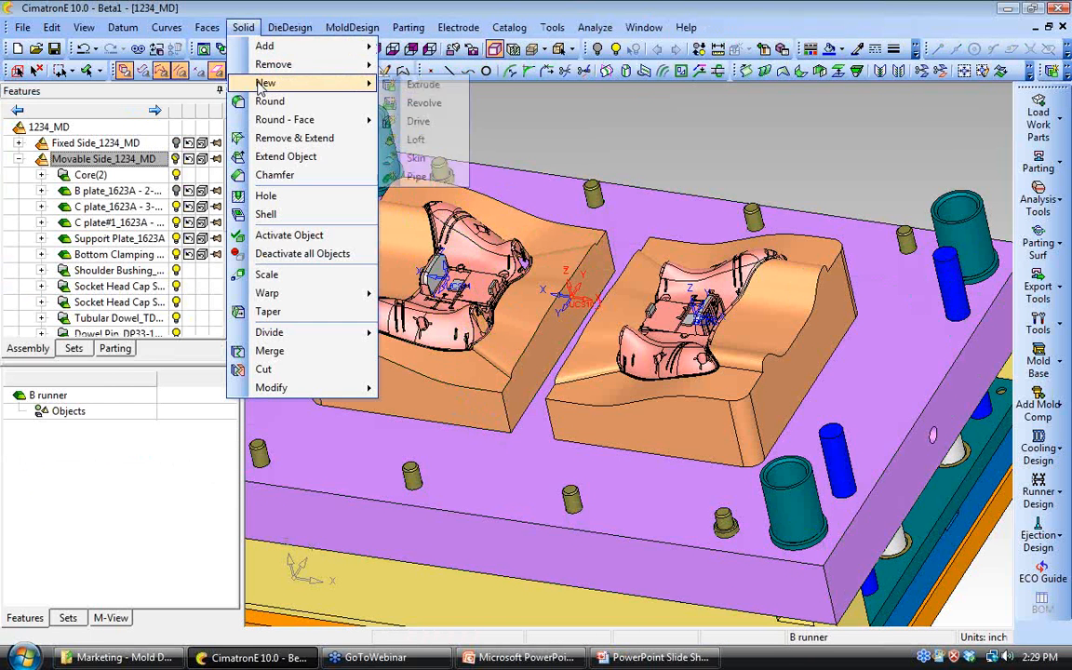
left_click(424, 85)
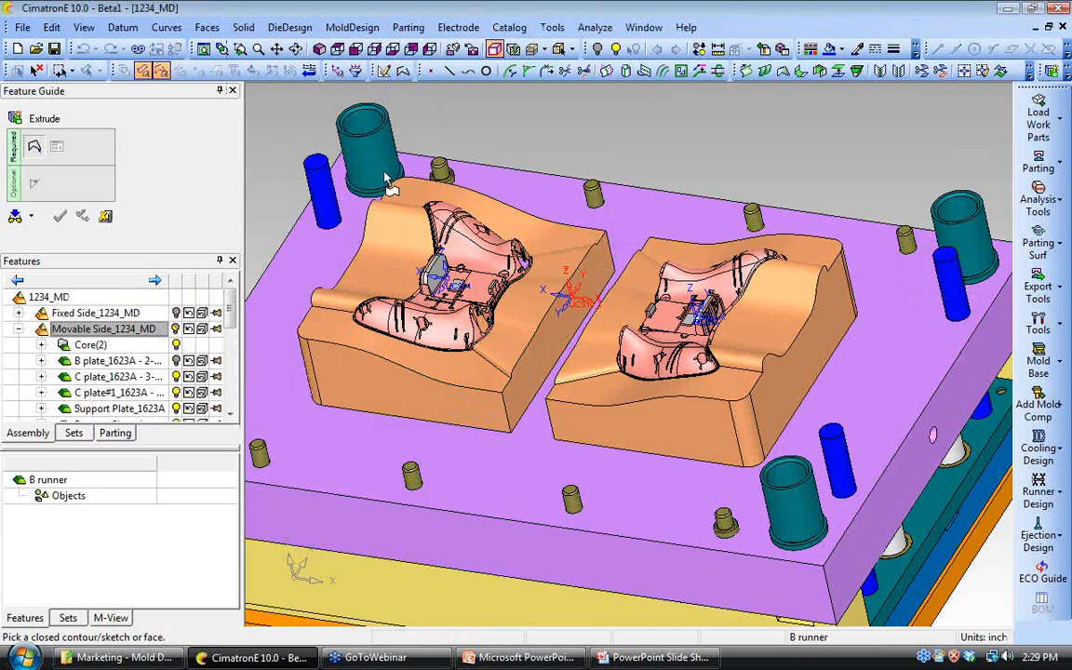
left_click(548, 352)
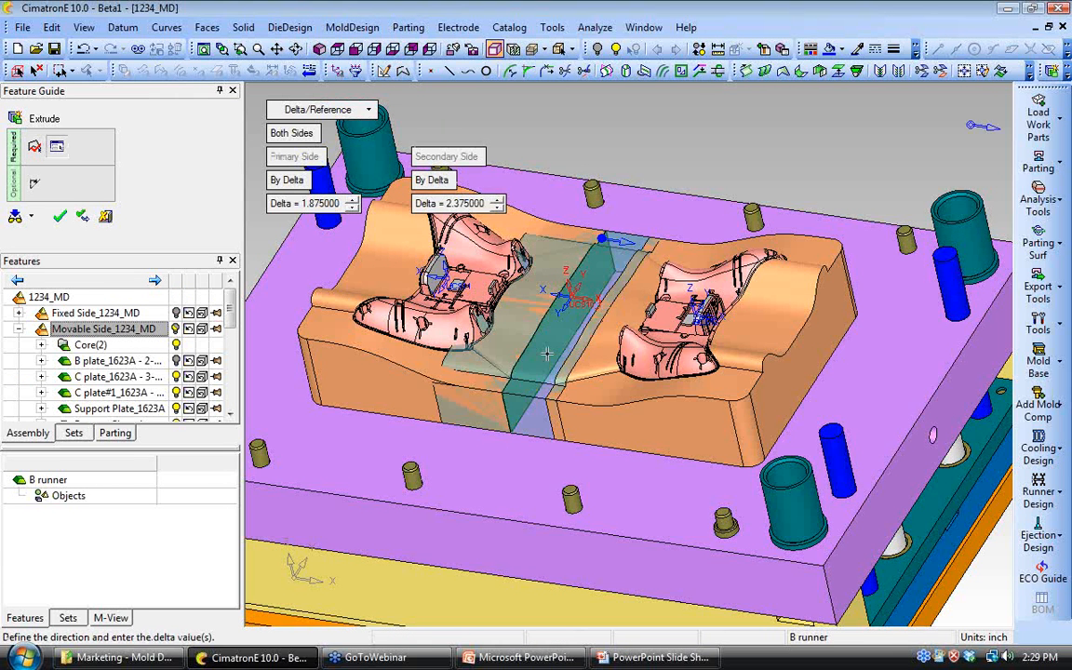
left_click(289, 133)
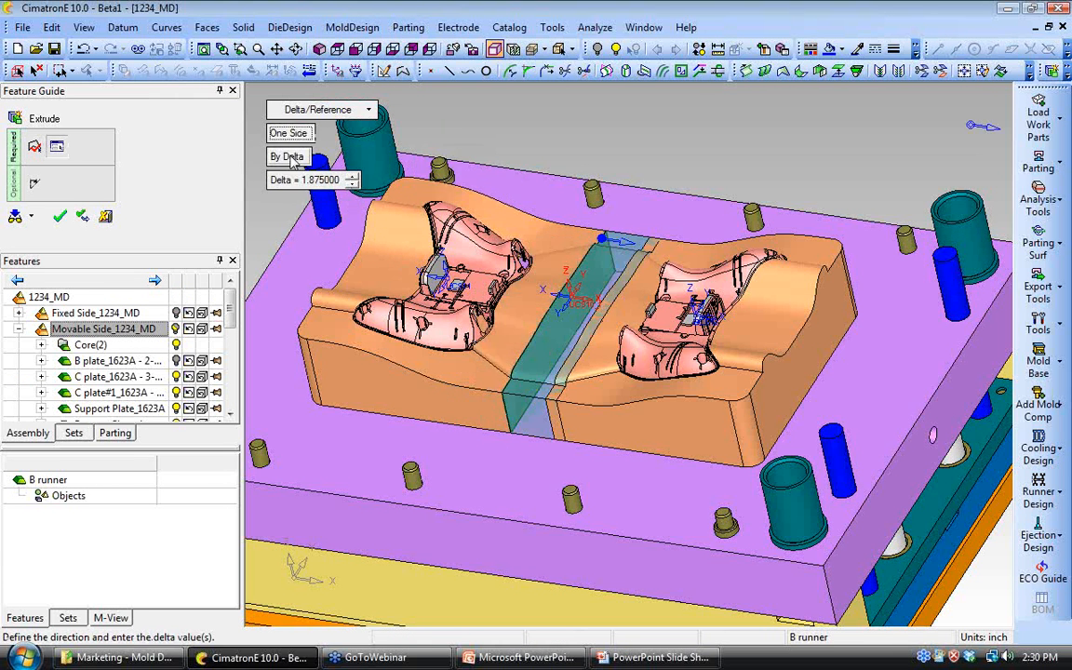
left_click(290, 156)
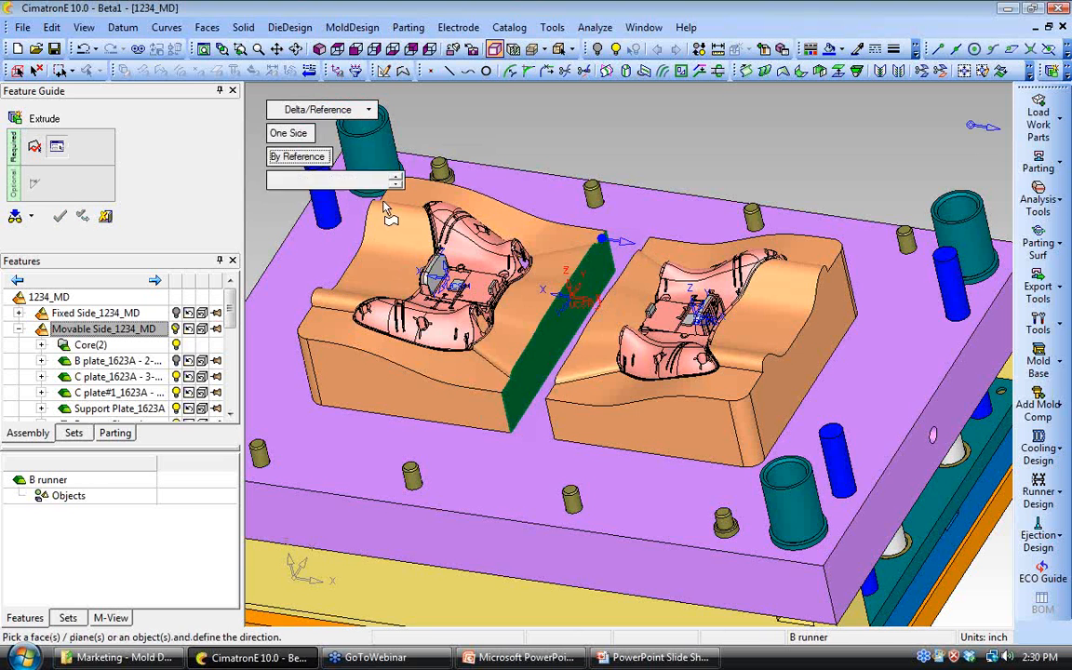
left_click_drag(558, 363, 619, 400, "ctrl")
right_click_drag(619, 400, 621, 374, "ctrl")
left_click(598, 362)
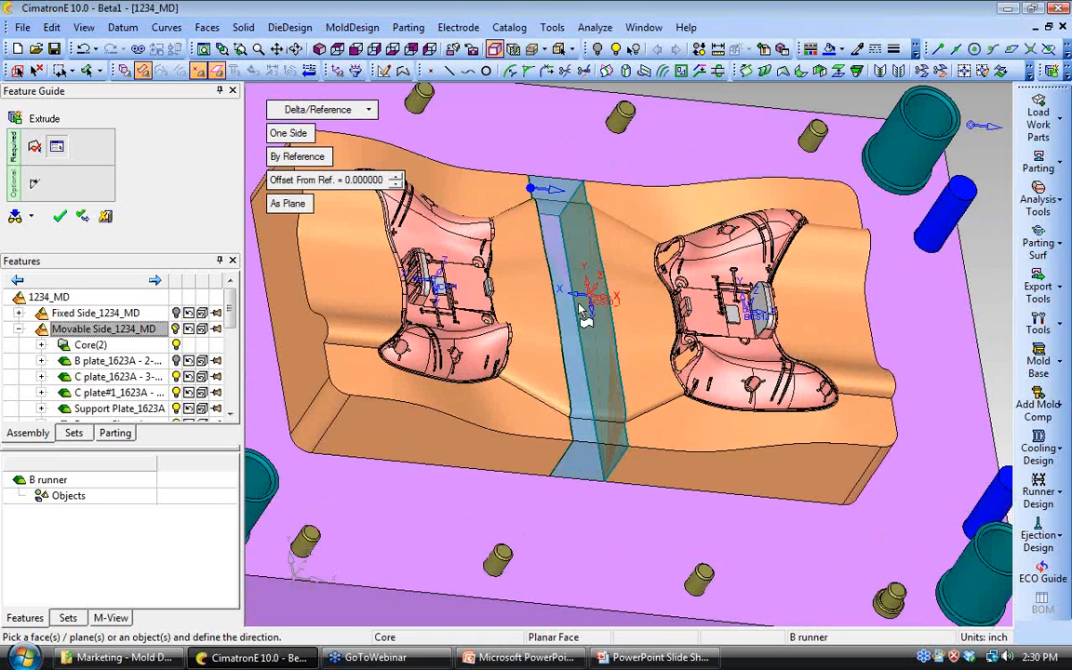
left_click(60, 218)
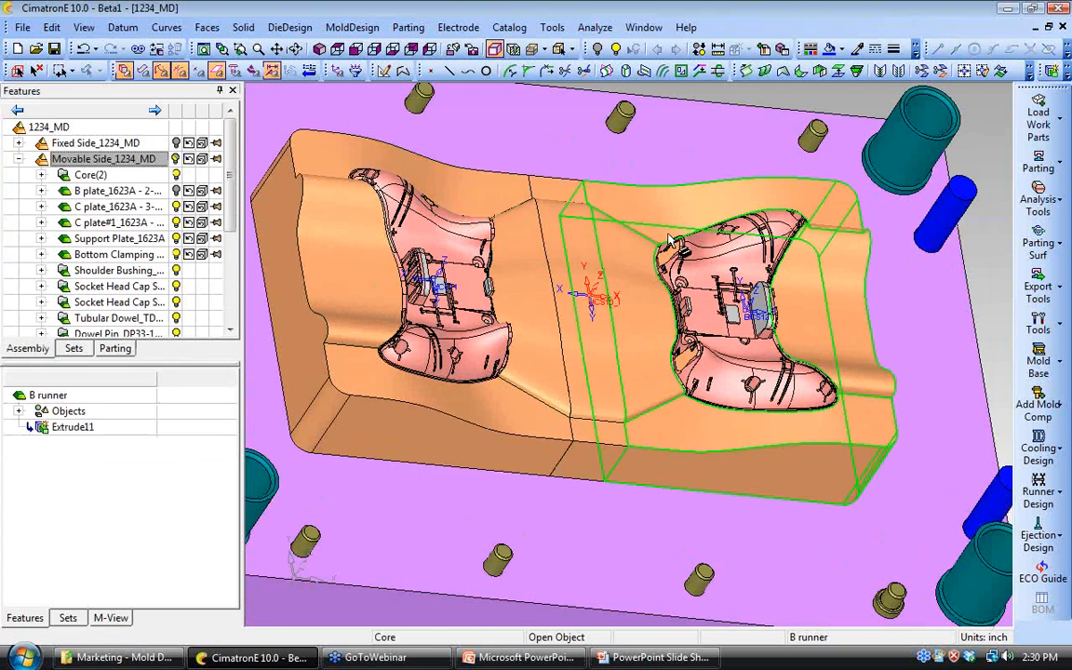
Step: Color the runner block between the two cores light green
left_click(841, 52)
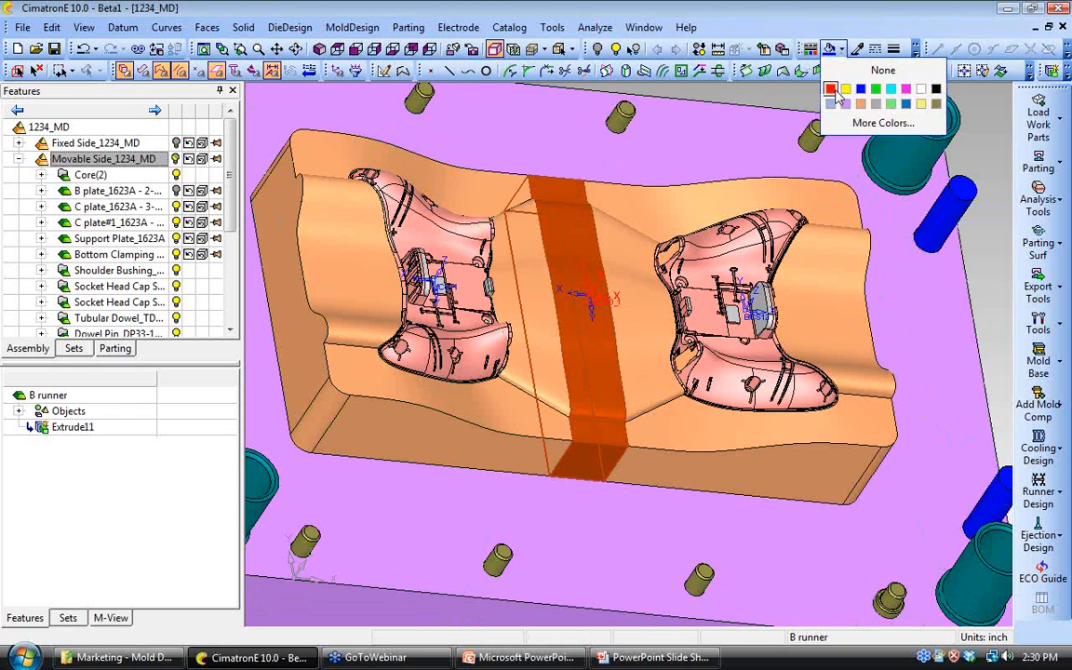
left_click(892, 104)
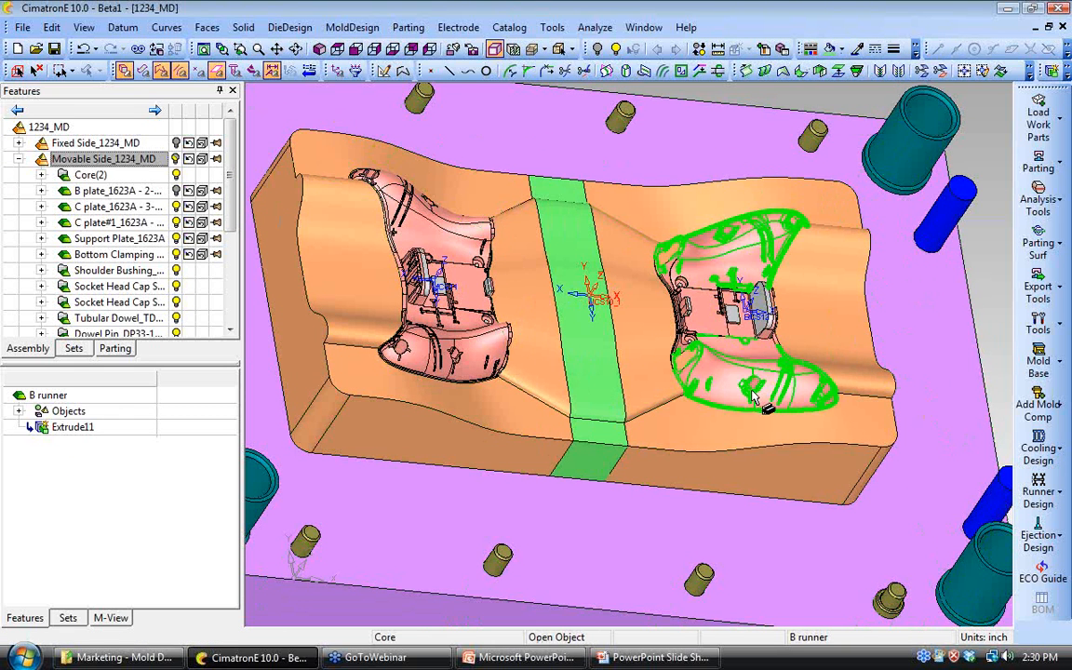
left_click_drag(642, 372, 623, 270, "ctrl")
middle_click_drag(624, 270, 653, 257, "ctrl")
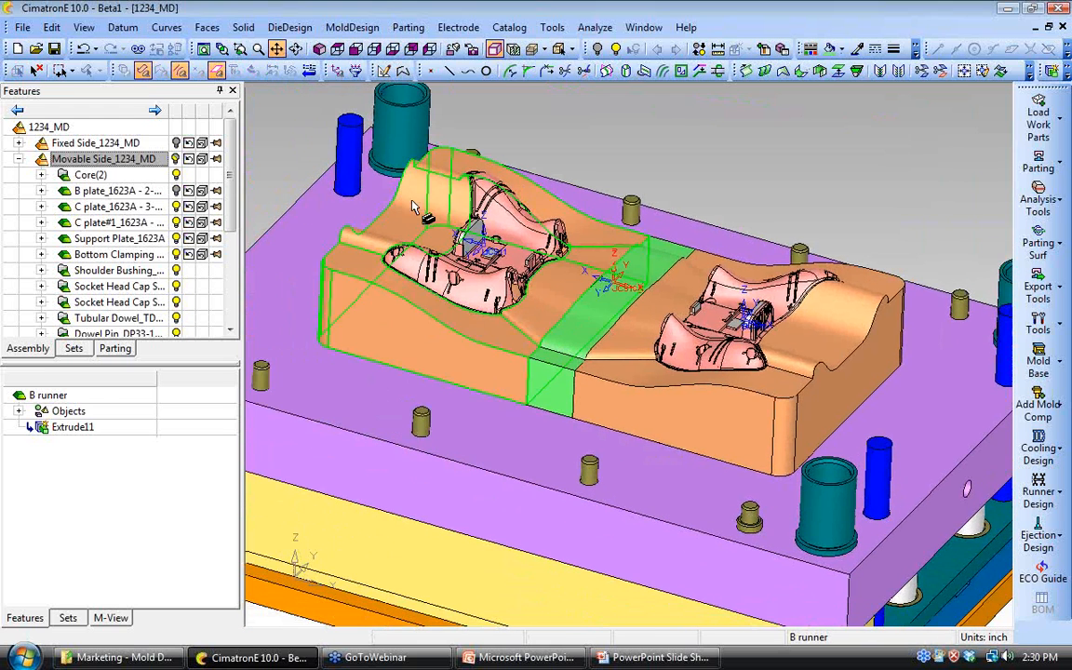
Step: Hide everything except the cores and the runner block, and activate the B plate with its display turned on
right_click(110, 177)
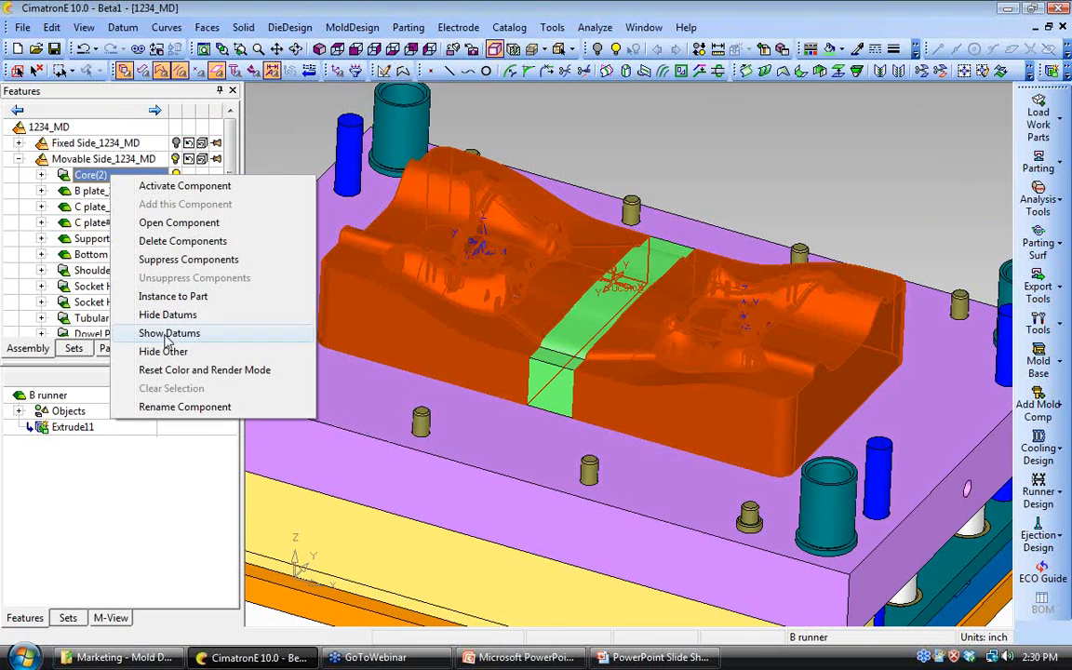
left_click(173, 351)
double_click(119, 192)
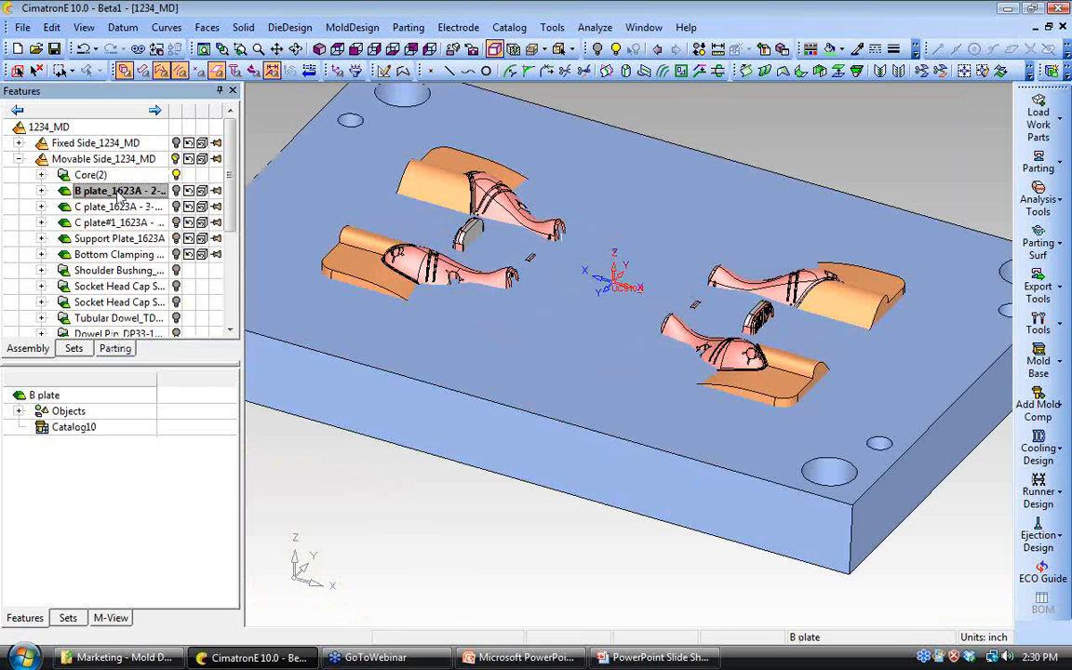
Step: Create a Composite curve in the B plate with the Chain option along the combined outline of both cores and the runner block
left_click_drag(513, 365, 468, 323, "ctrl")
middle_click_drag(389, 438, 592, 318, "ctrl")
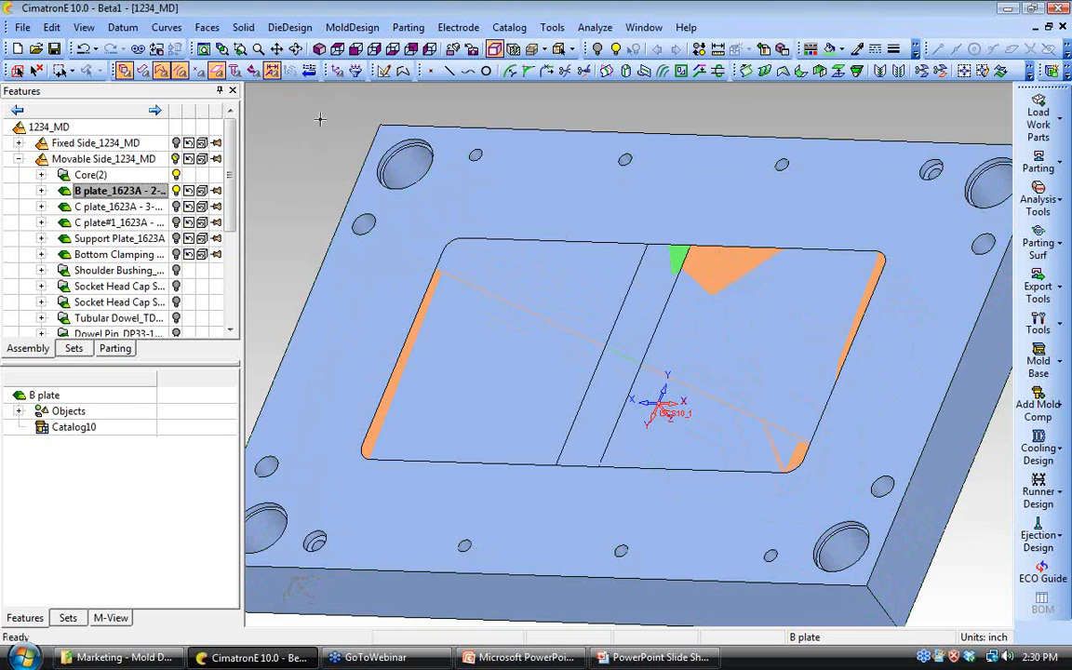
left_click(404, 73)
left_click(335, 109)
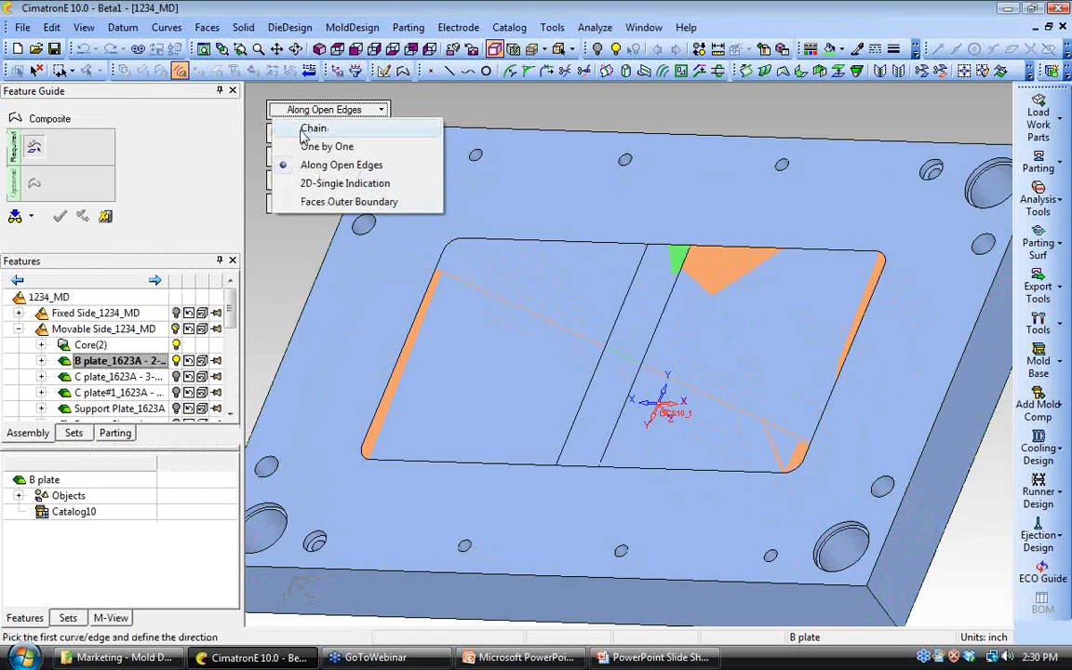
left_click(299, 129)
left_click(283, 157)
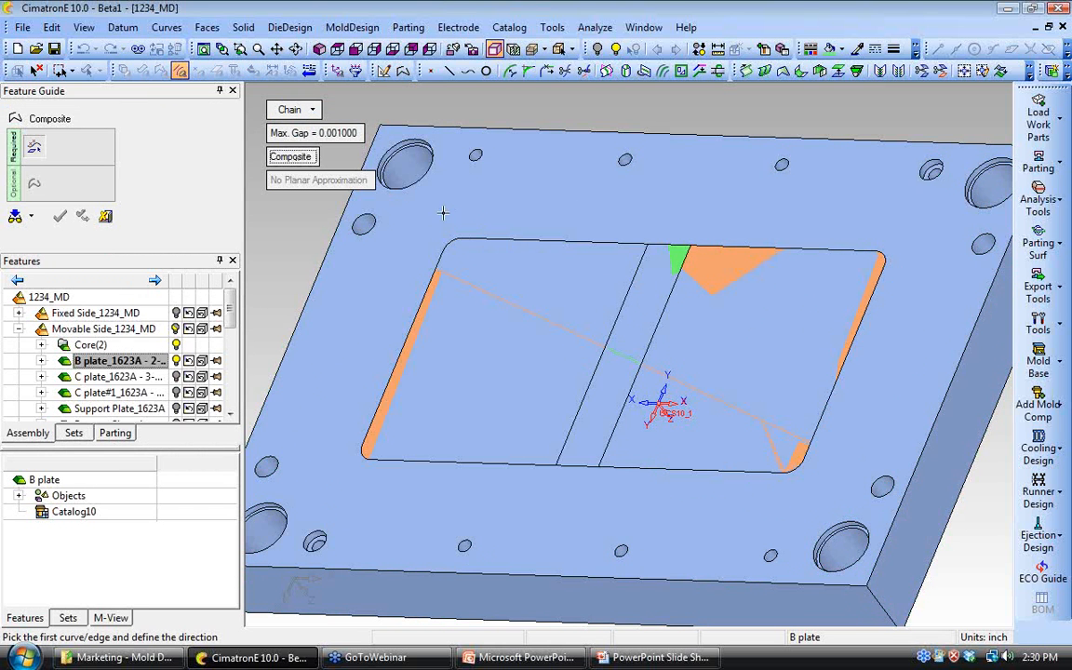
left_click(517, 243)
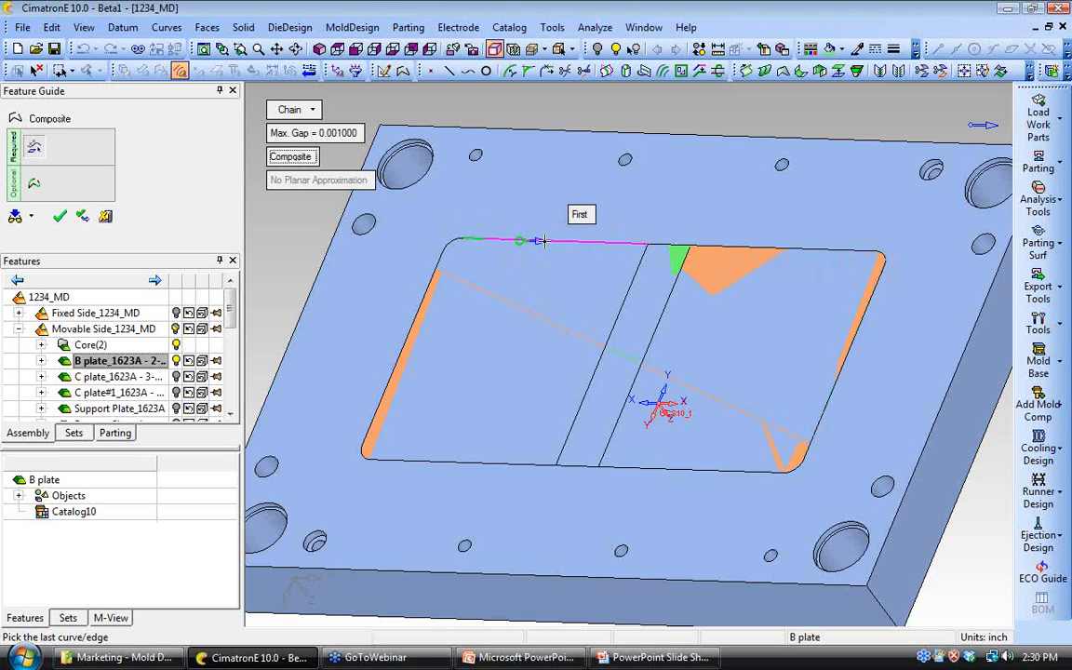
left_click(468, 458)
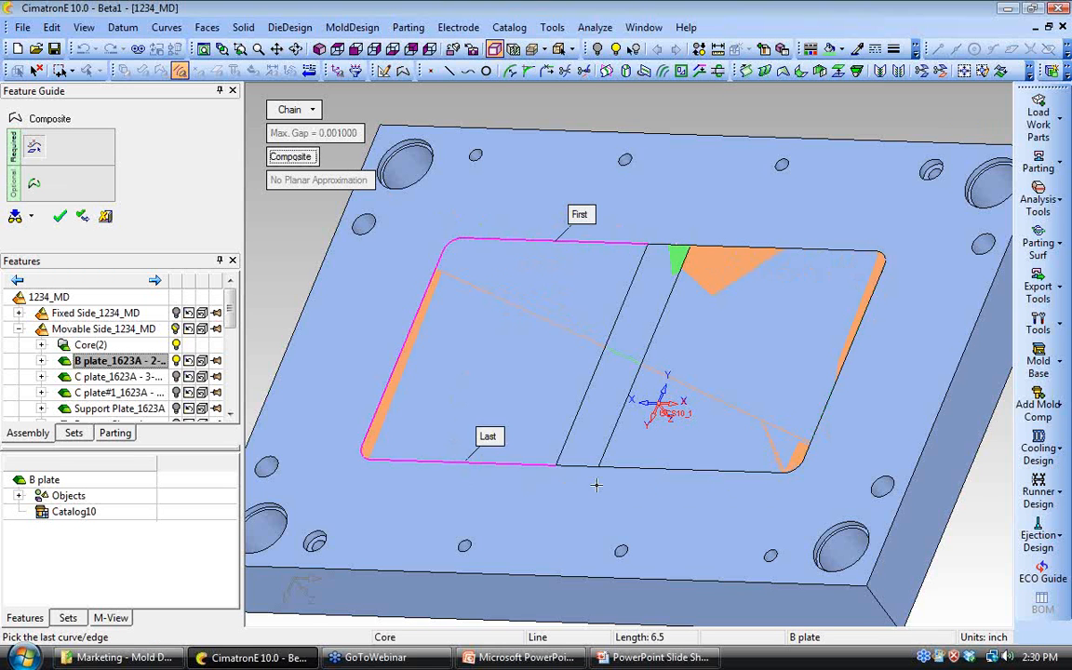
left_click(825, 410)
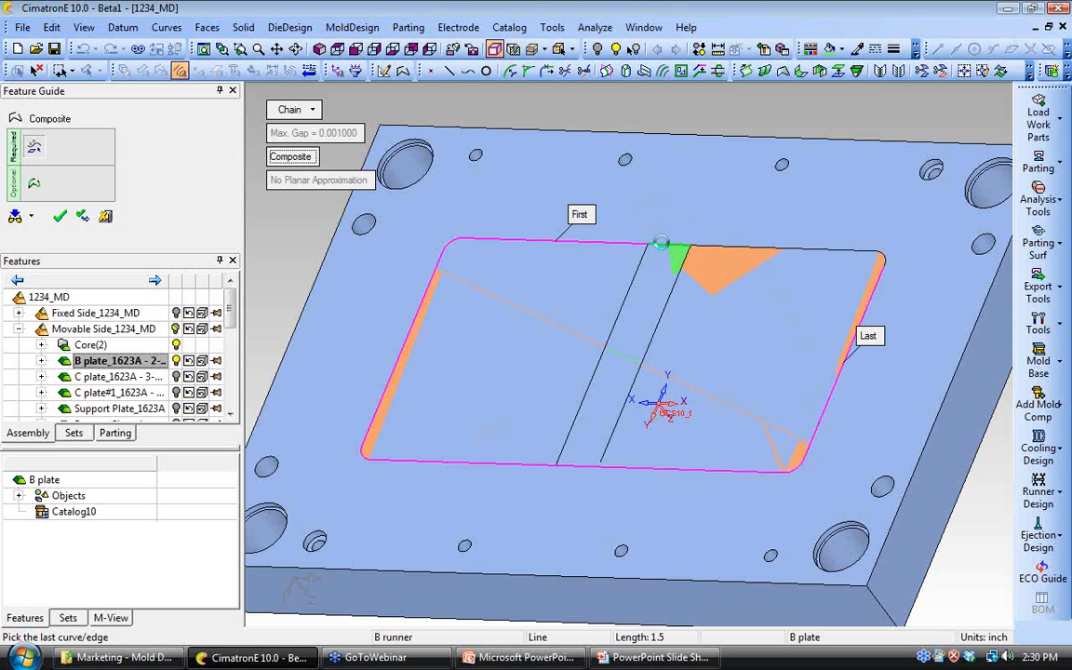
Step: Complete the closed Composite curve around the pocket outline on the B plate's top face
left_click(664, 250)
middle_click(486, 115)
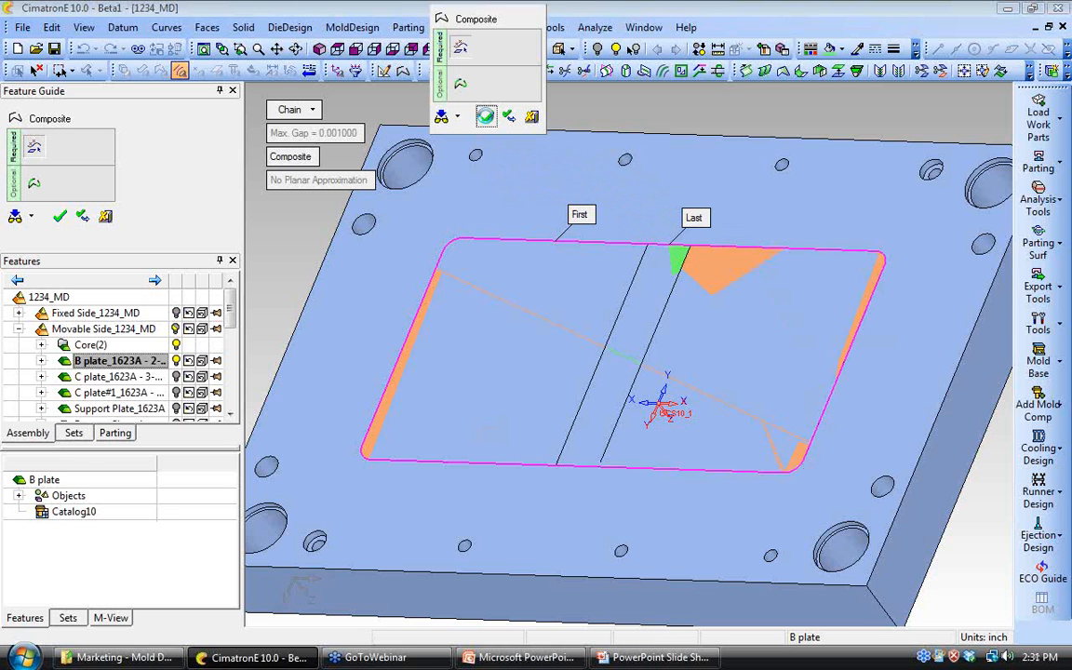
left_click(485, 115)
Step: Cut the pocket for the core inserts out of the B plate with a Remove Extrude of the composite outline
right_click(291, 128)
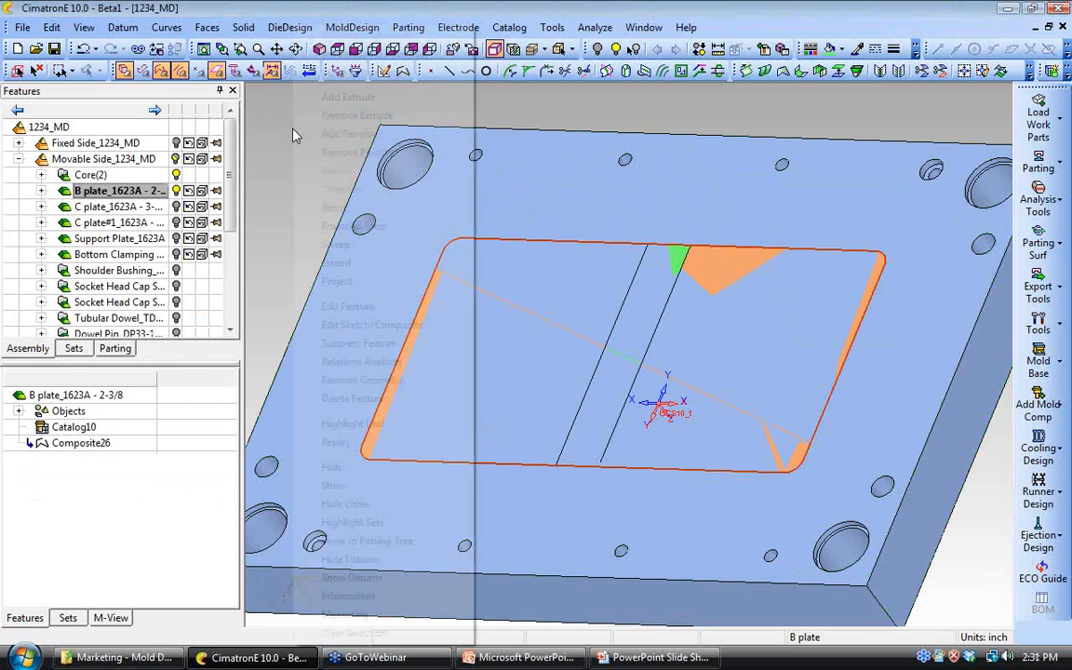
left_click(345, 113)
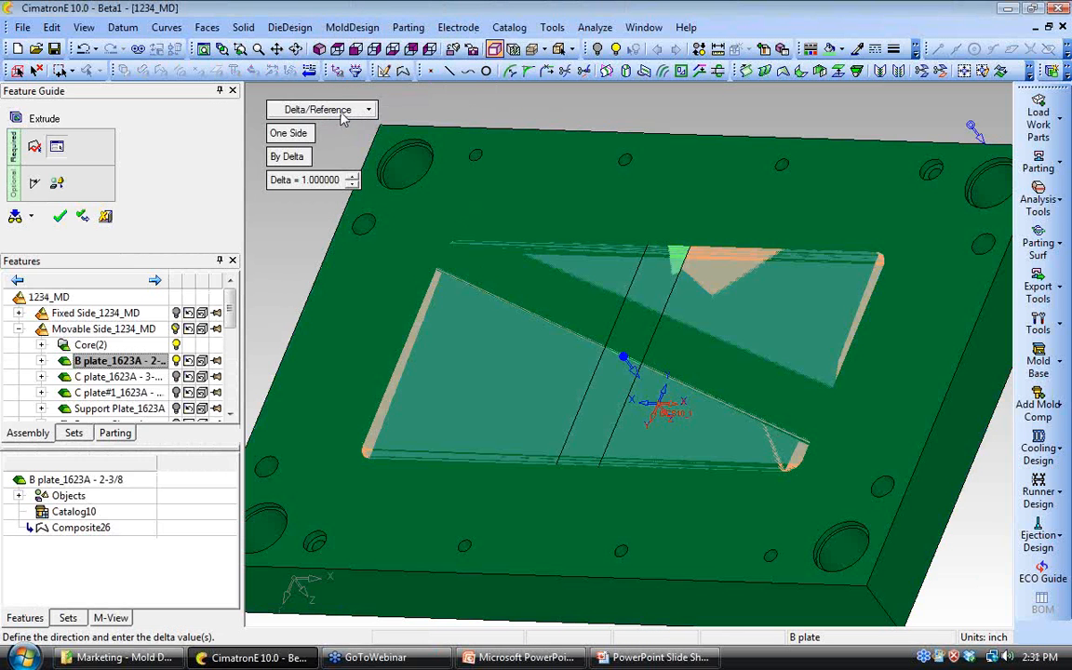
left_click(344, 112)
left_click(323, 181)
left_click_drag(521, 205, 505, 420, "ctrl")
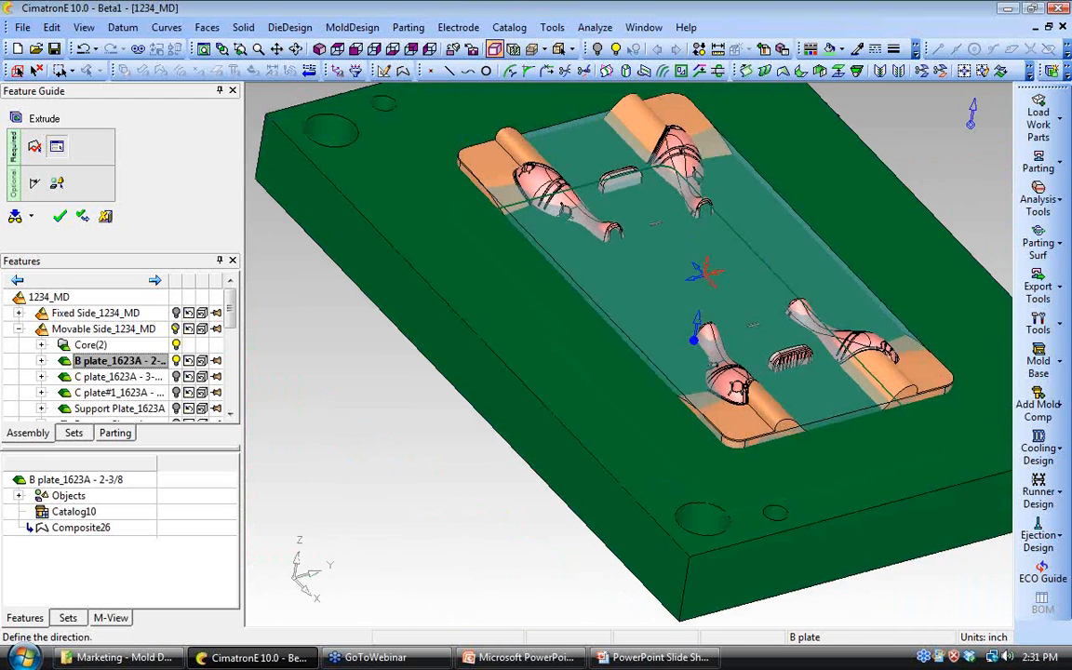
middle_click(511, 410)
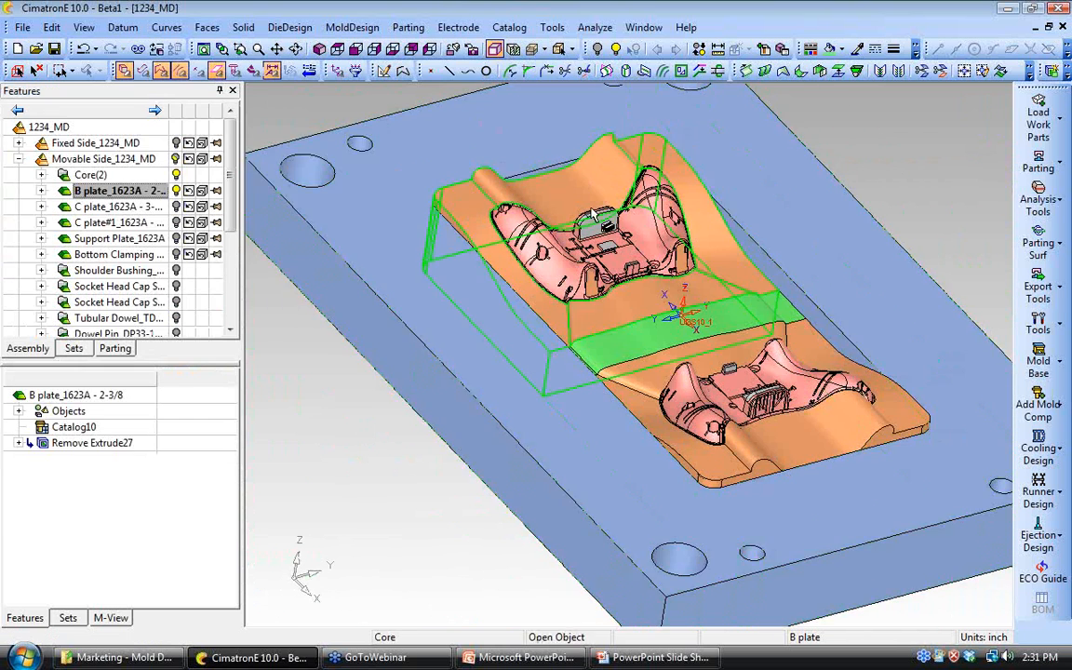
Step: Examine how the core inserts and the green runner block sit in the B plate pocket
mouse_move(513, 350)
left_mouse_down("ctrl")
mouse_move(582, 302)
mouse_move(560, 337)
mouse_move(511, 356)
left_mouse_up("ctrl")
middle_click_drag(512, 355, 446, 437, "ctrl")
right_click_drag(447, 436, 449, 372, "ctrl")
middle_click_drag(448, 372, 421, 346, "ctrl")
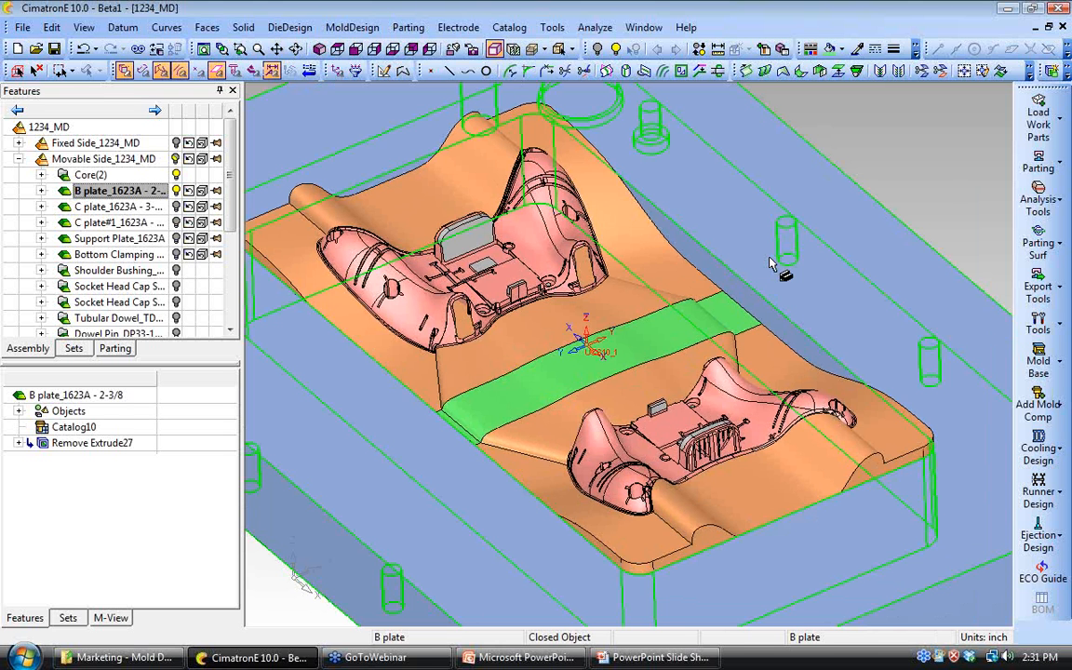
left_click_drag(865, 268, 889, 250, "ctrl")
middle_click_drag(889, 250, 874, 263, "ctrl")
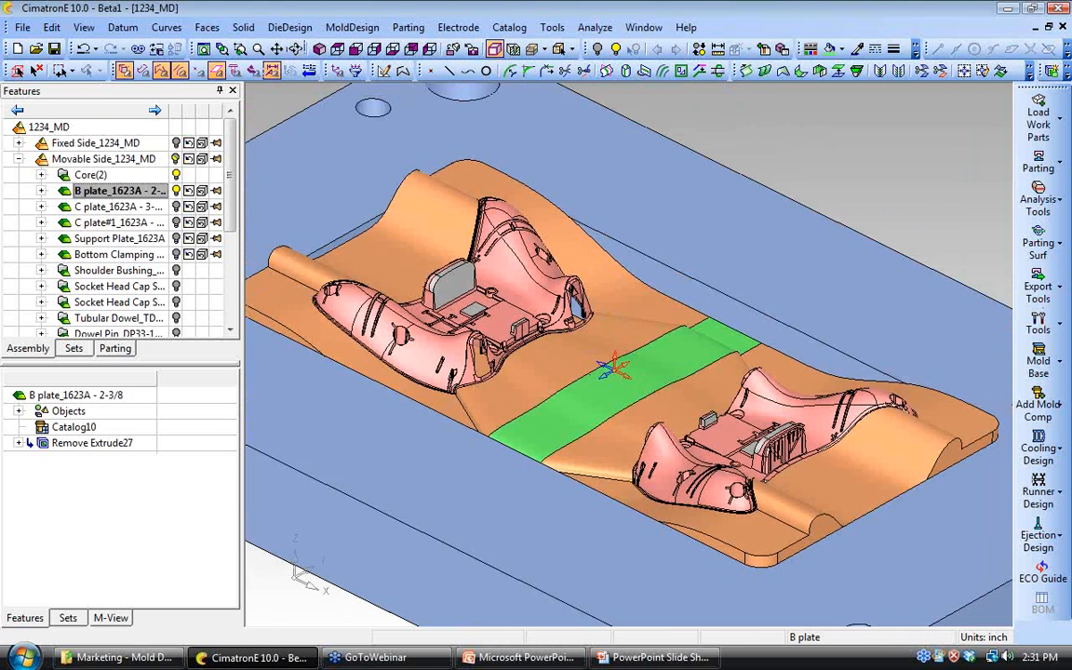
middle_click_drag(897, 207, 854, 237, "ctrl")
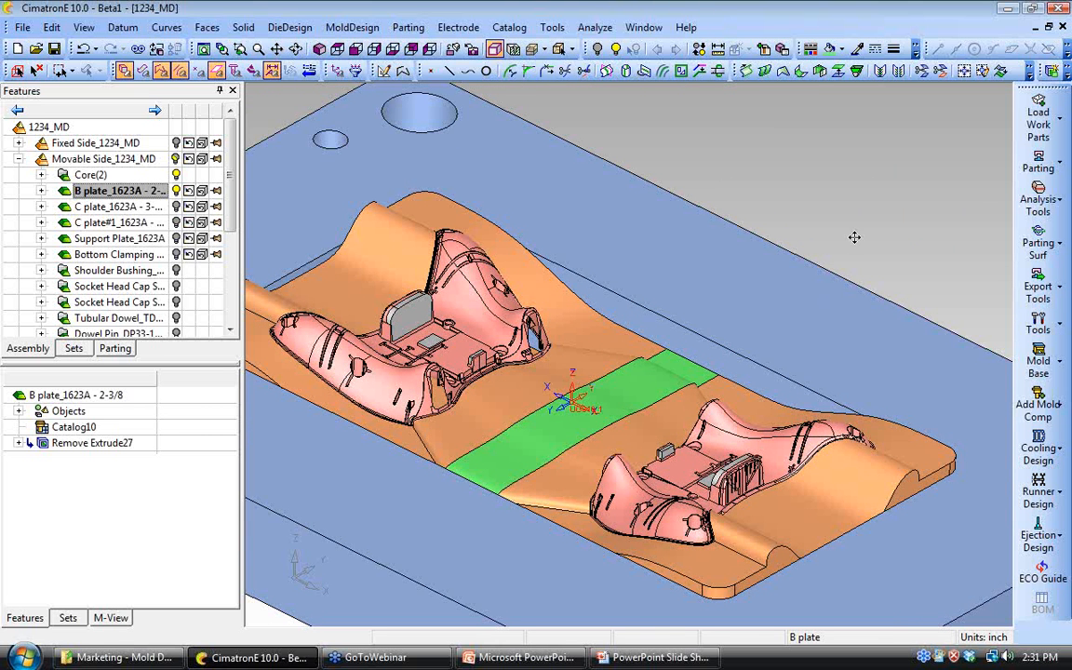
Step: Create a runner-design plane parallel to the pocket's long side wall, positioned By Point at the UCS origin
left_click(1038, 491)
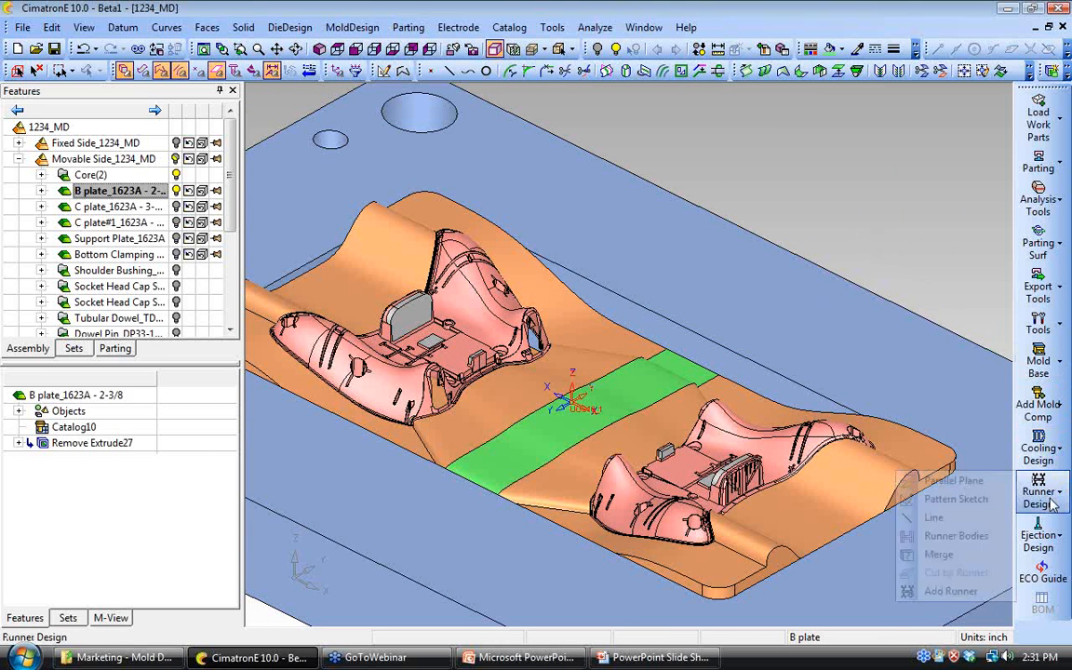
left_click(971, 487)
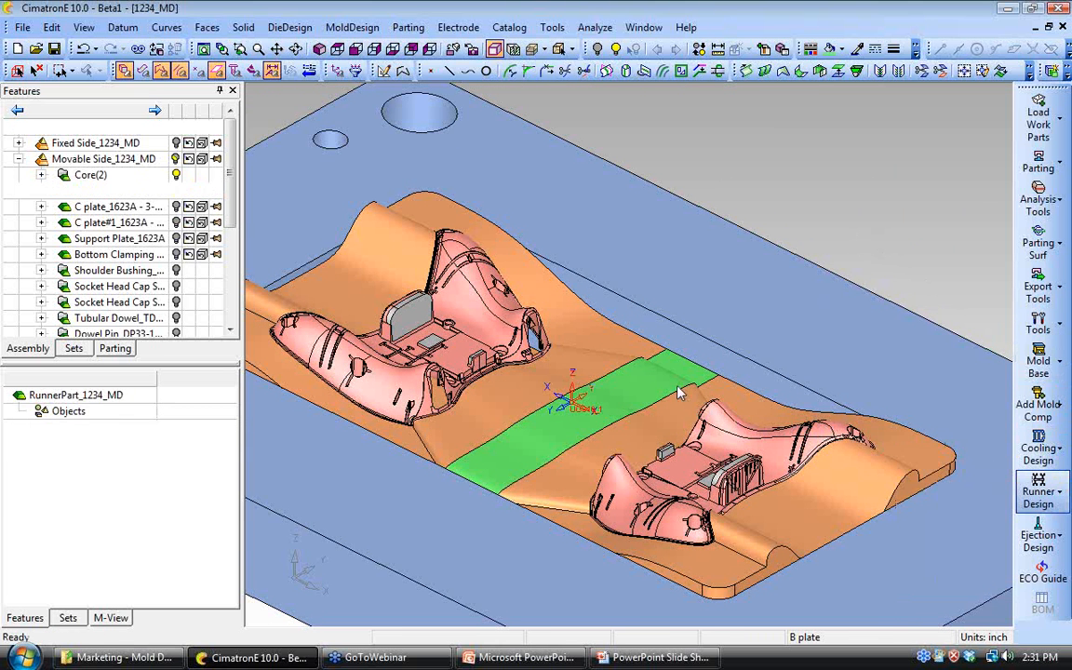
left_click(663, 355)
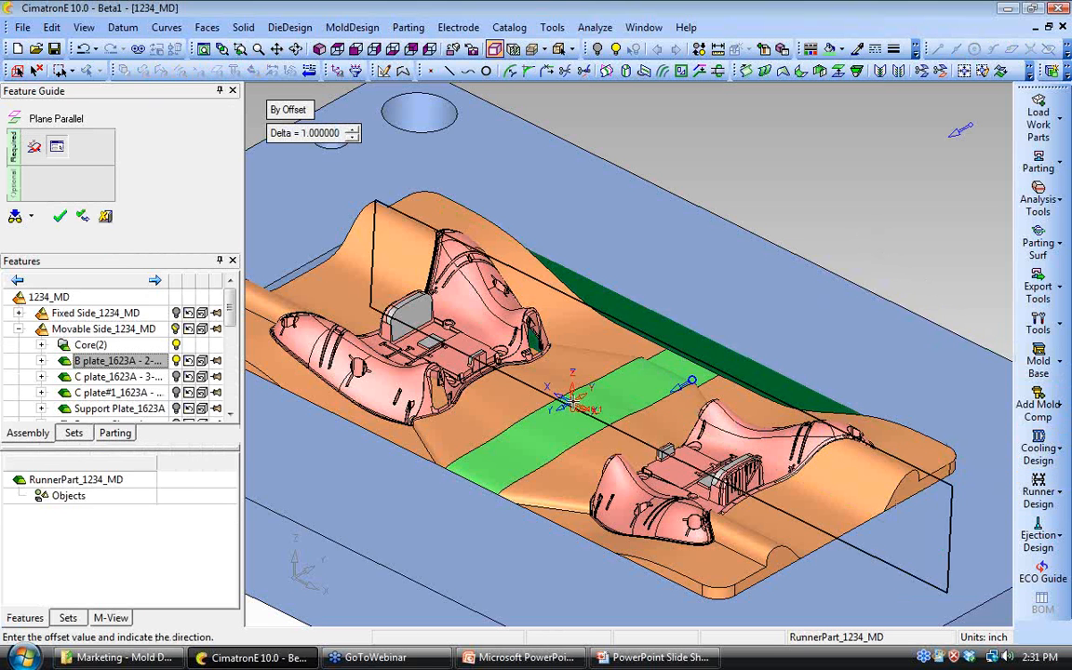
left_click(284, 110)
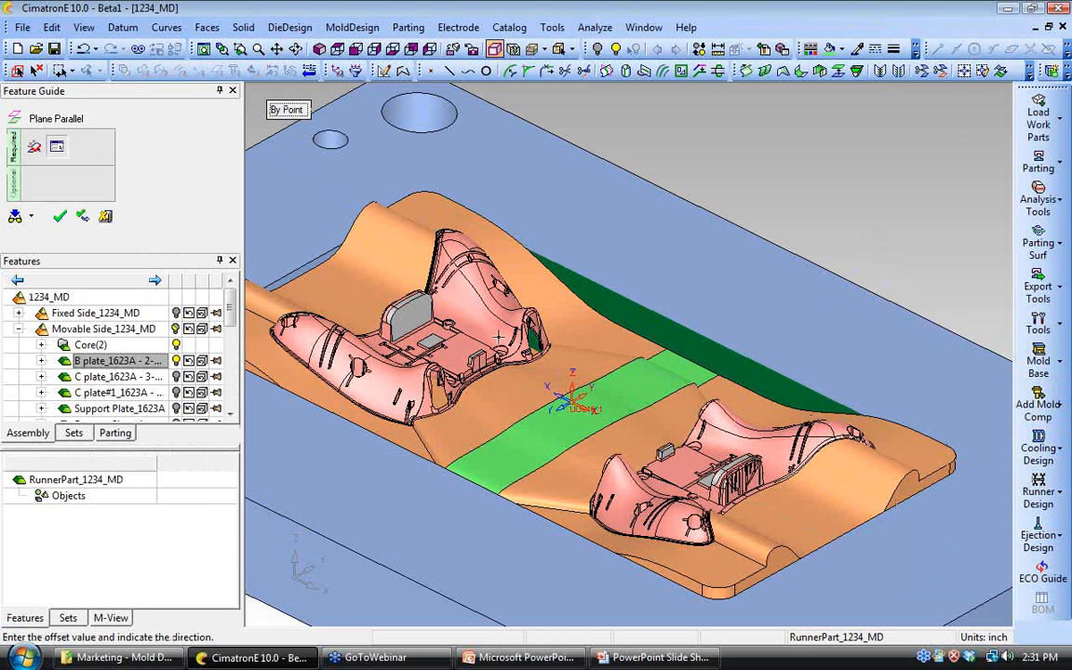
left_click(569, 401)
middle_click(651, 264)
left_click(650, 264)
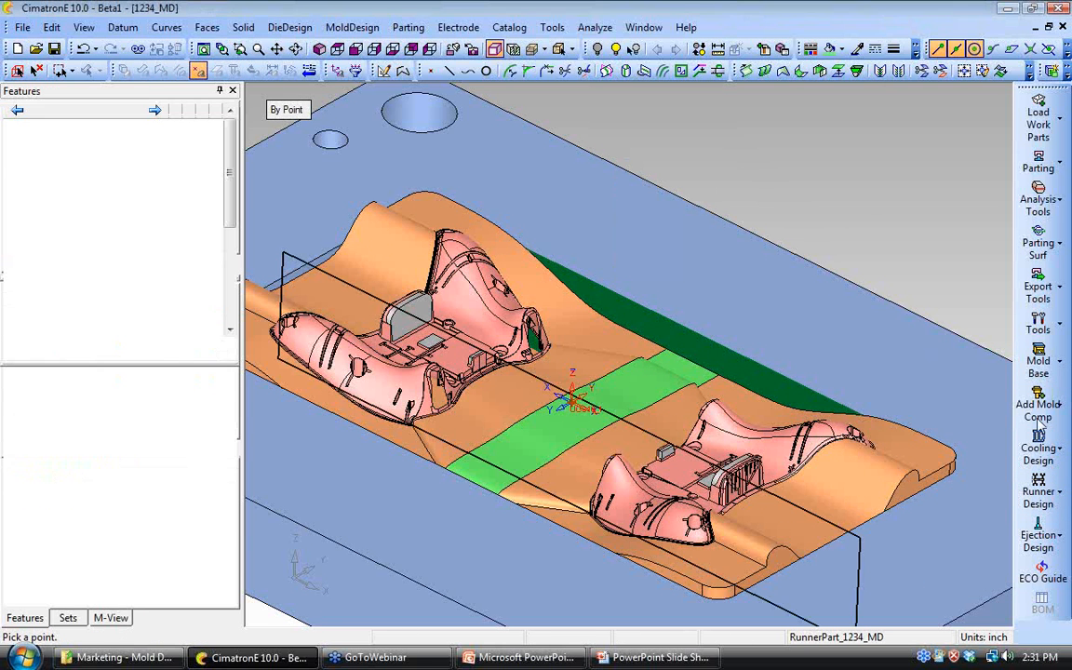
Step: Start a runner pattern sketch on the parallel plane and draw a line across the green runner block, from one cavity towards the other
left_click(1039, 493)
left_click(968, 500)
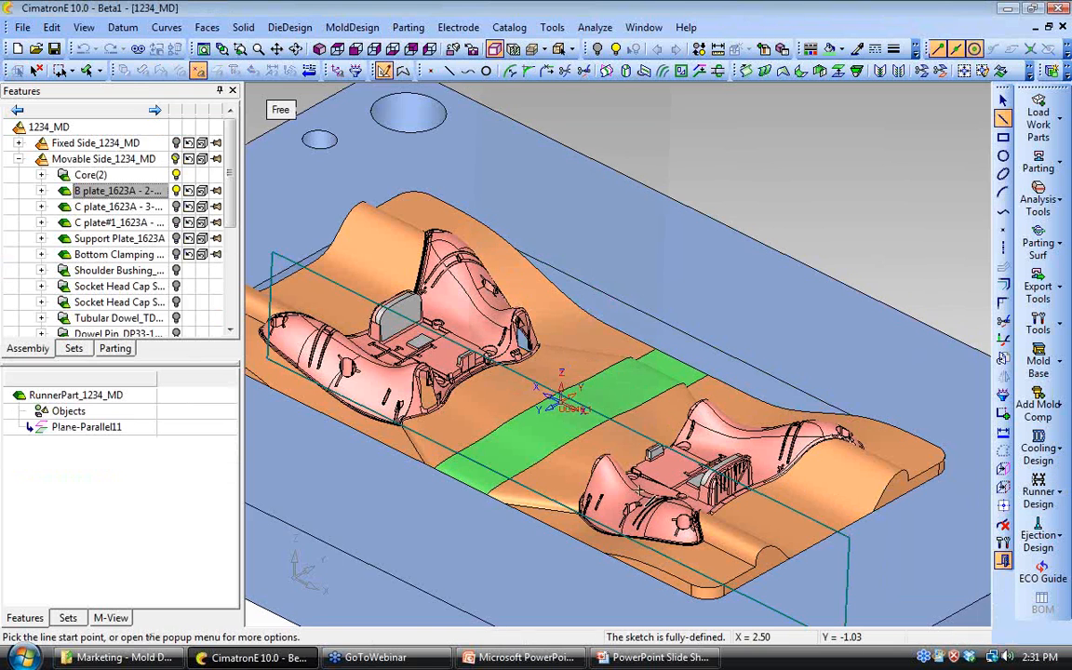
left_click(1003, 488)
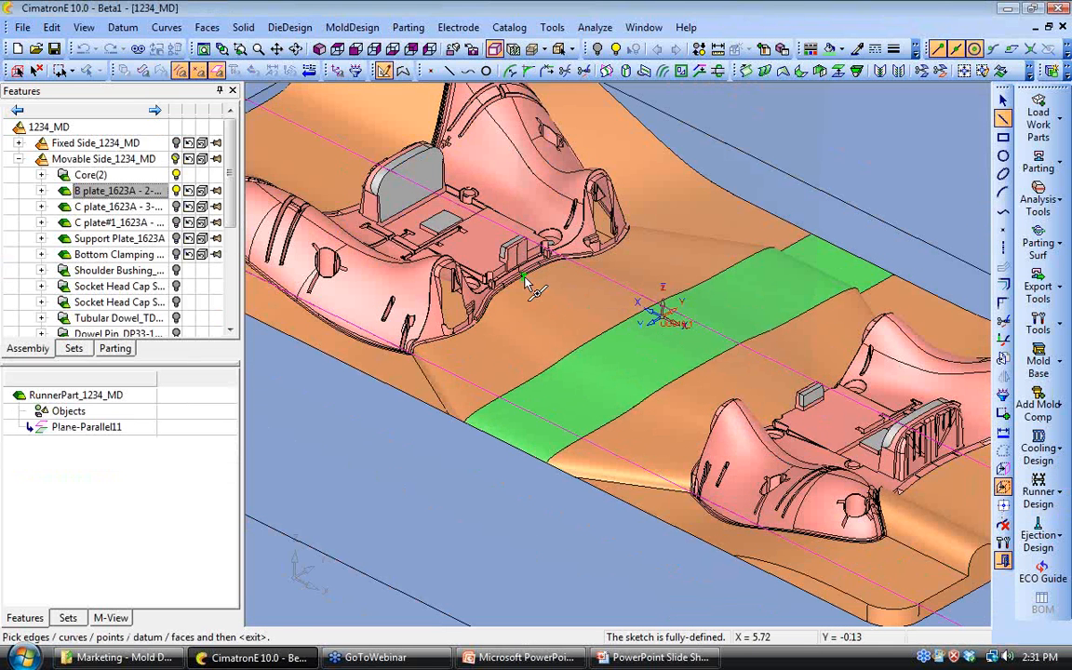
middle_click(534, 311)
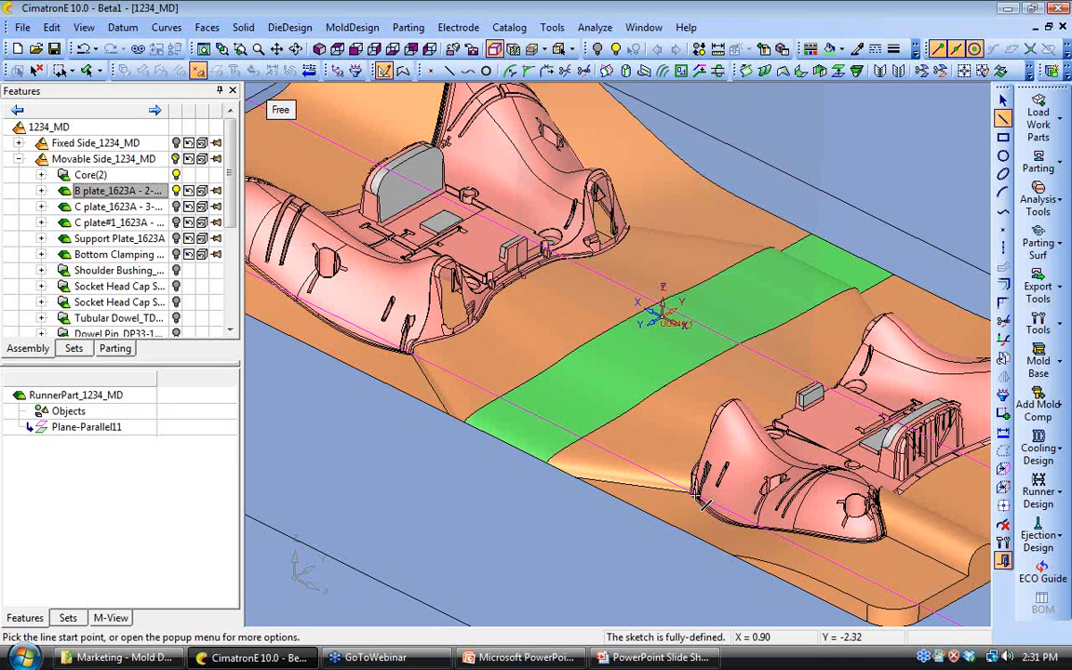
scroll(695, 491, "up", 2)
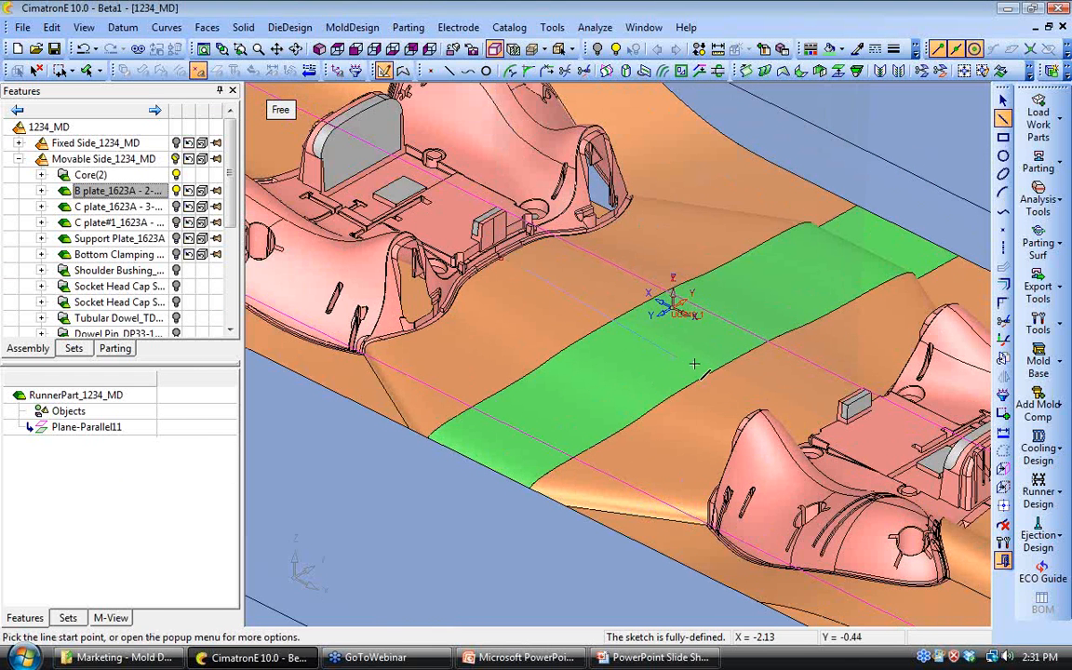
left_click(634, 336)
Step: Dimension the end of the runner line 0.4 inch from the edge of the adjacent moulded part and finish the sketch
right_click(514, 342)
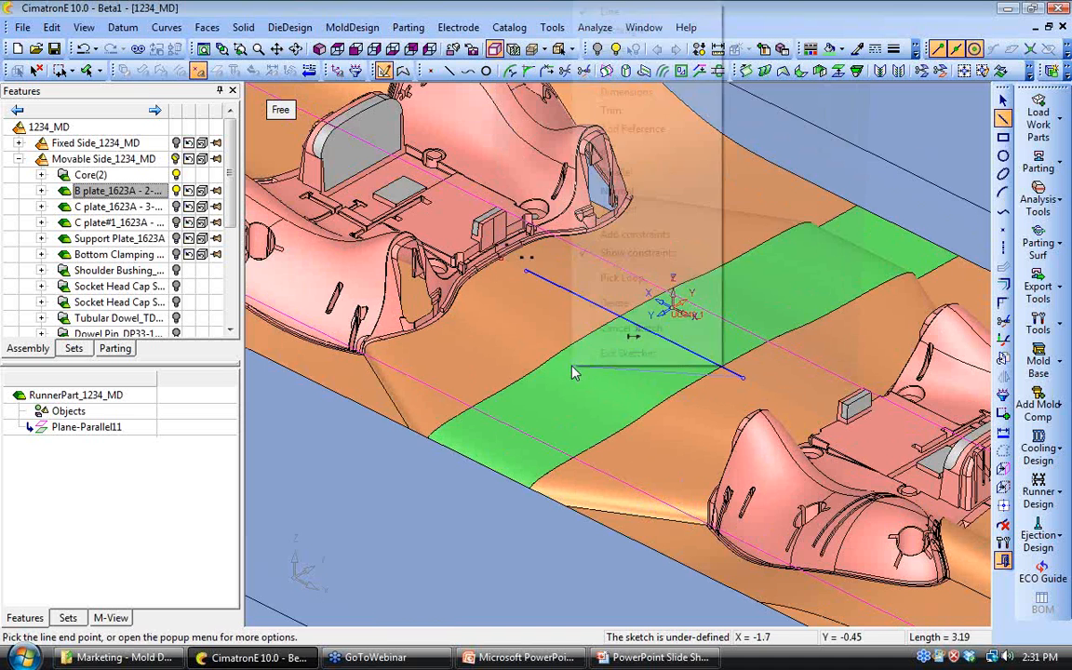
left_click(600, 91)
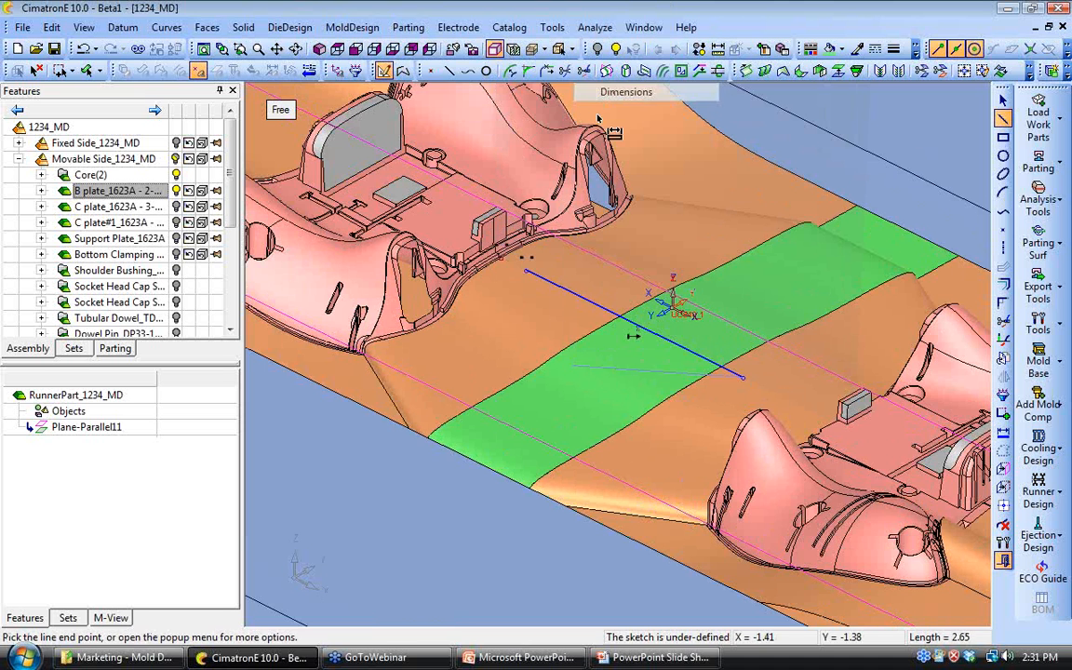
left_click(526, 271)
left_click(517, 295)
type(".4")
key("Return")
right_click(632, 416)
left_click(668, 405)
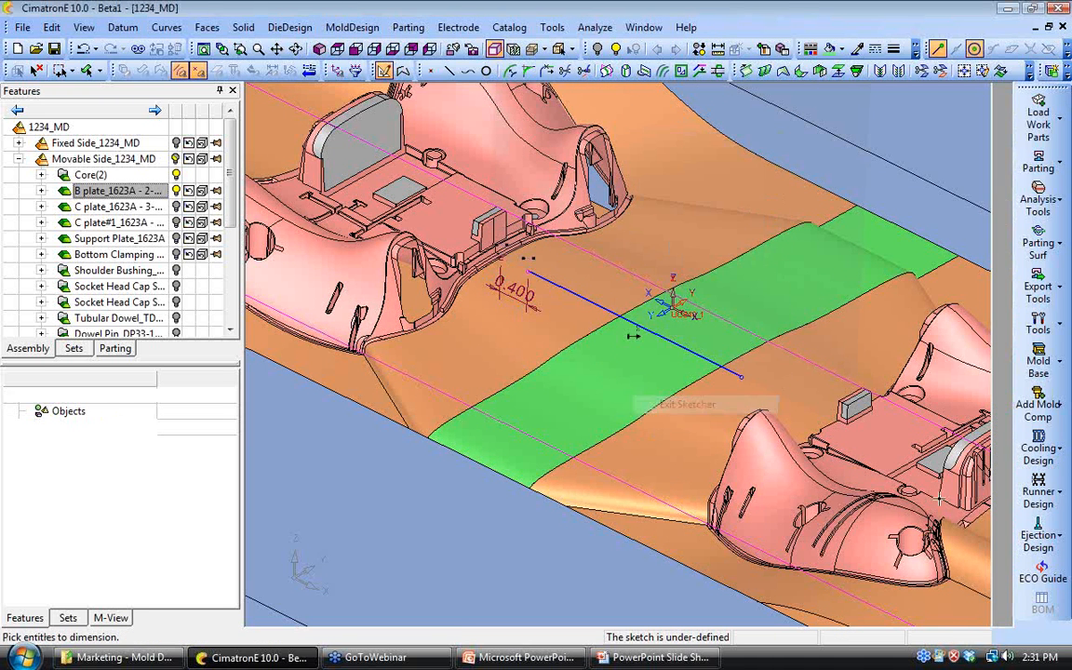
Step: Create a runner body with a Trapezoidal cross section along the sketched line
left_click(1024, 498)
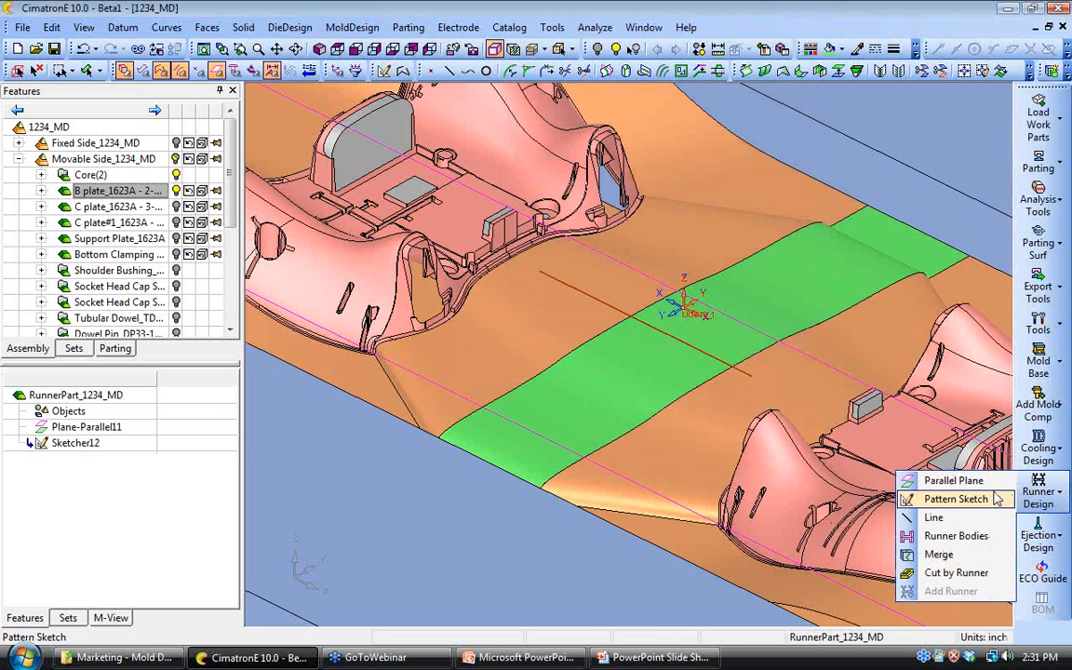
left_click(954, 536)
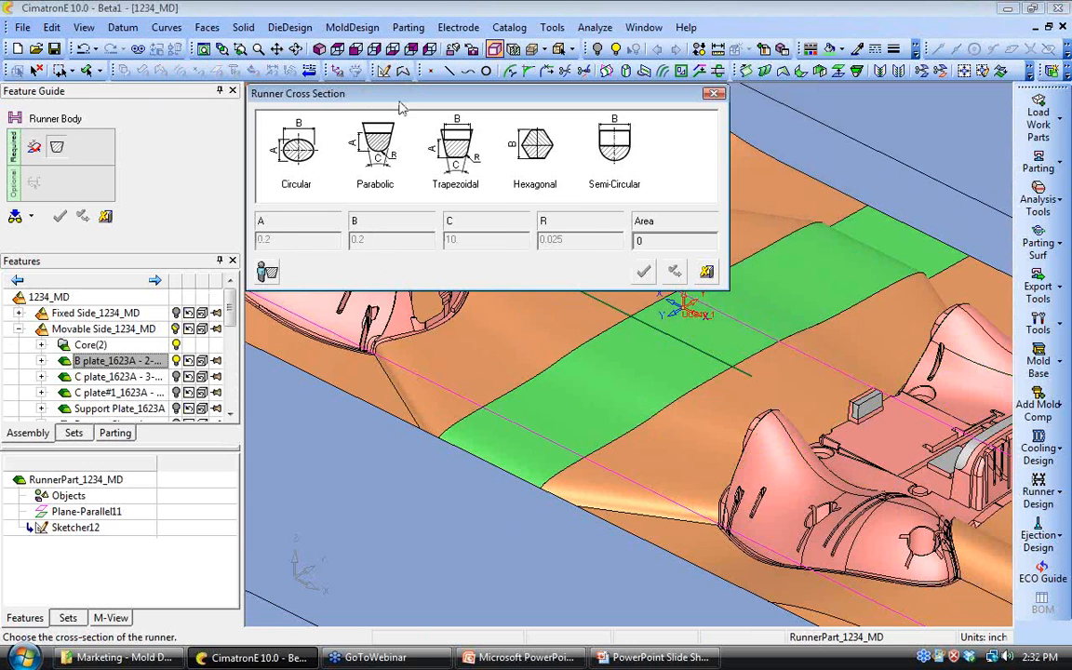
left_click_drag(365, 93, 318, 145)
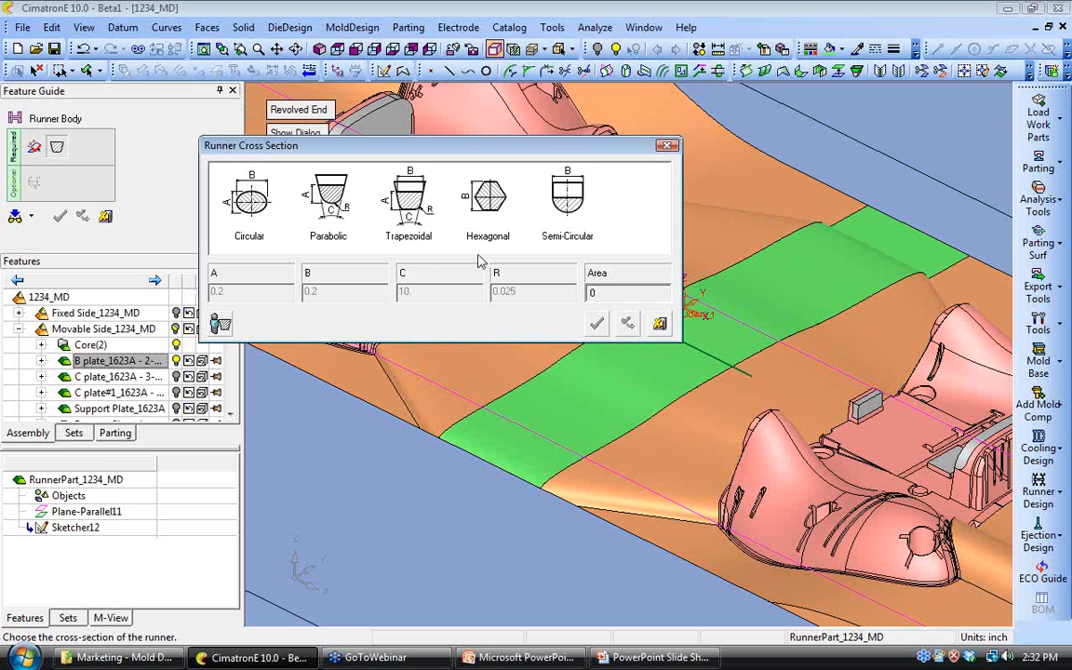
left_click(409, 201)
left_click_drag(317, 292, 310, 294)
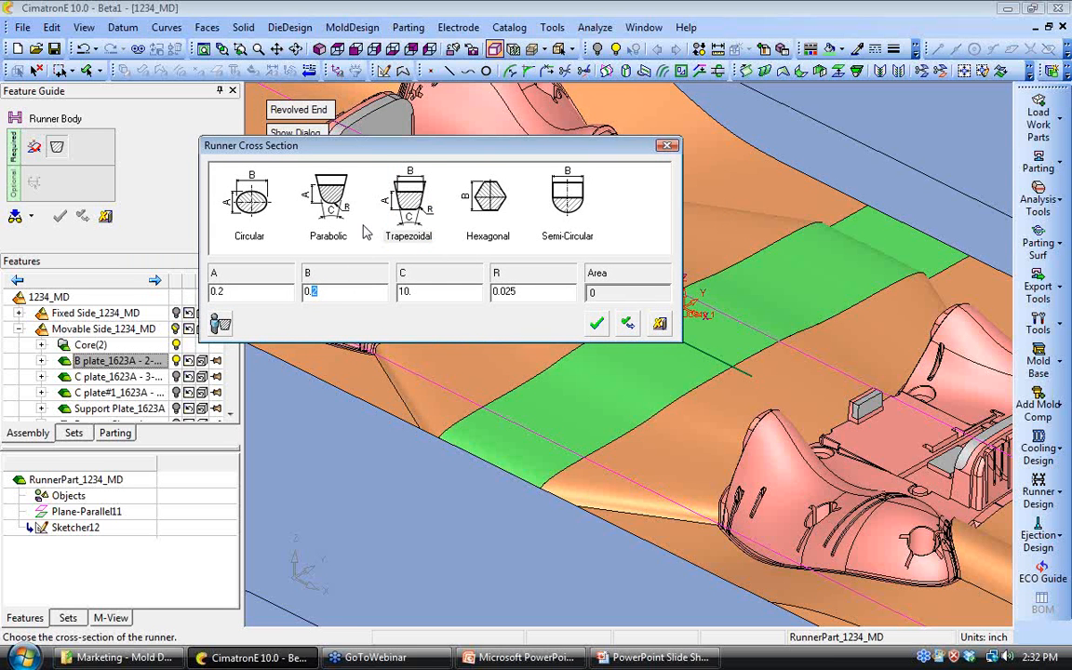
left_click(597, 324)
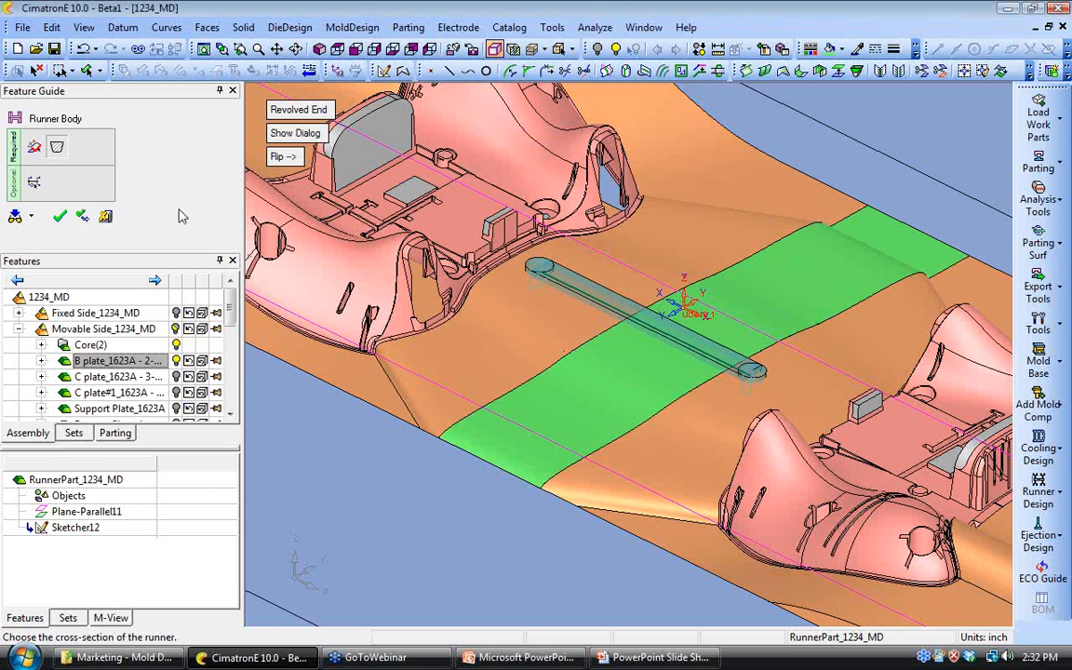
left_click(59, 218)
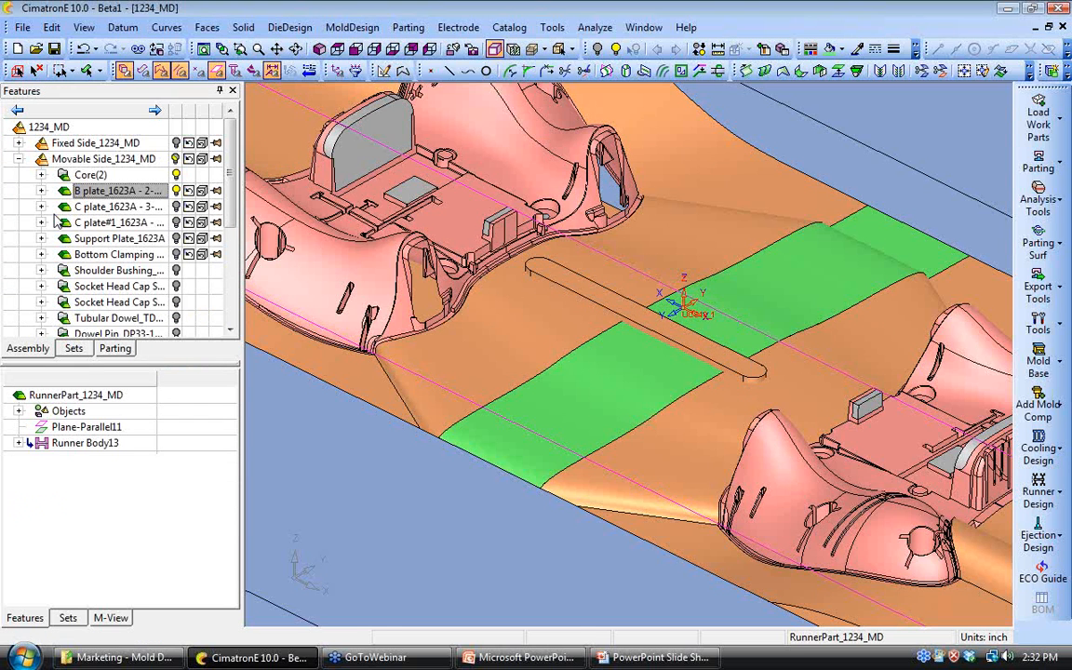
Step: Cut the runner body out of the core inserts and the B runner block with Cut by Runner
left_click_drag(595, 358, 600, 392, "ctrl")
middle_click_drag(600, 393, 571, 419, "ctrl")
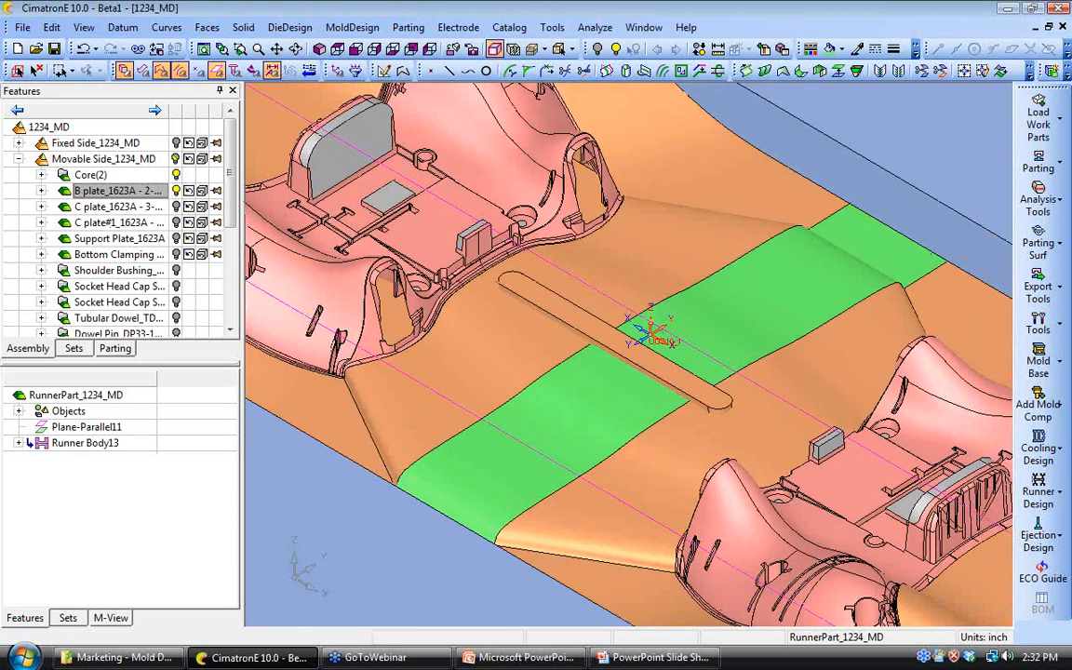
right_click_drag(570, 419, 551, 361, "ctrl")
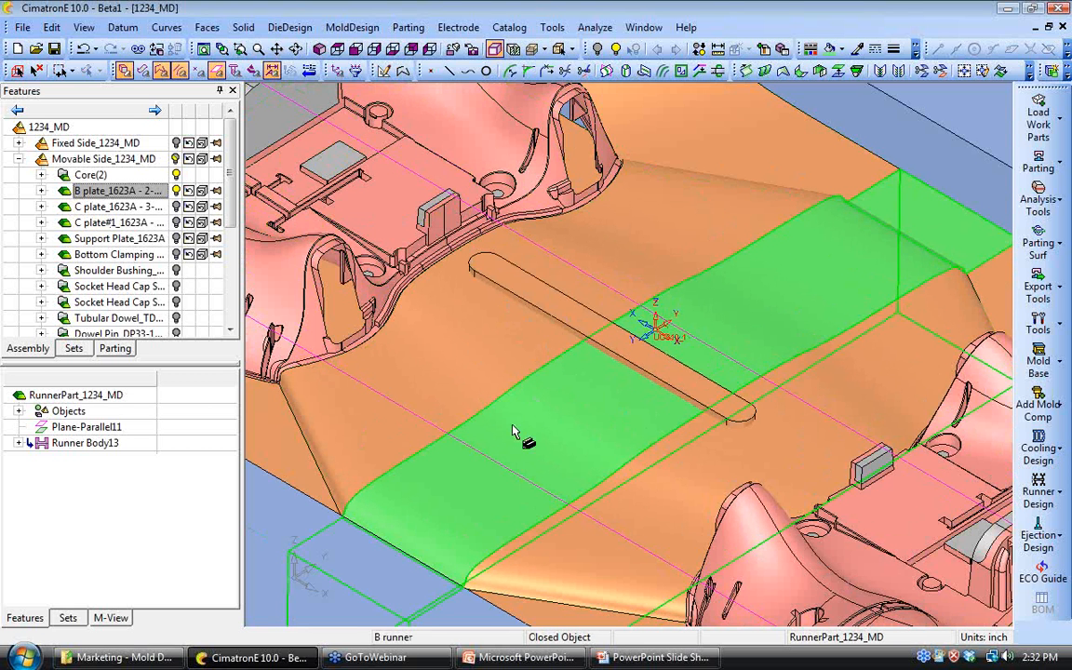
left_click(1050, 493)
left_click(956, 572)
left_click(473, 360)
middle_click(491, 335)
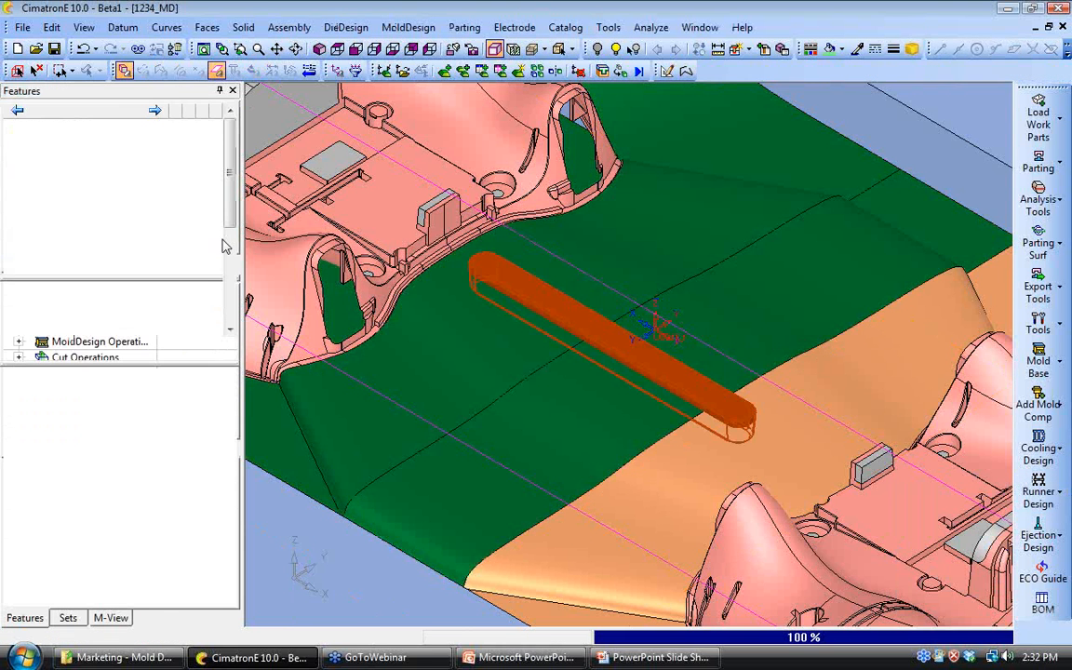
Step: Hide the RunnerPart_1234_MD component to expose the runner channel between the two cavities
scroll(214, 290, "down", 5)
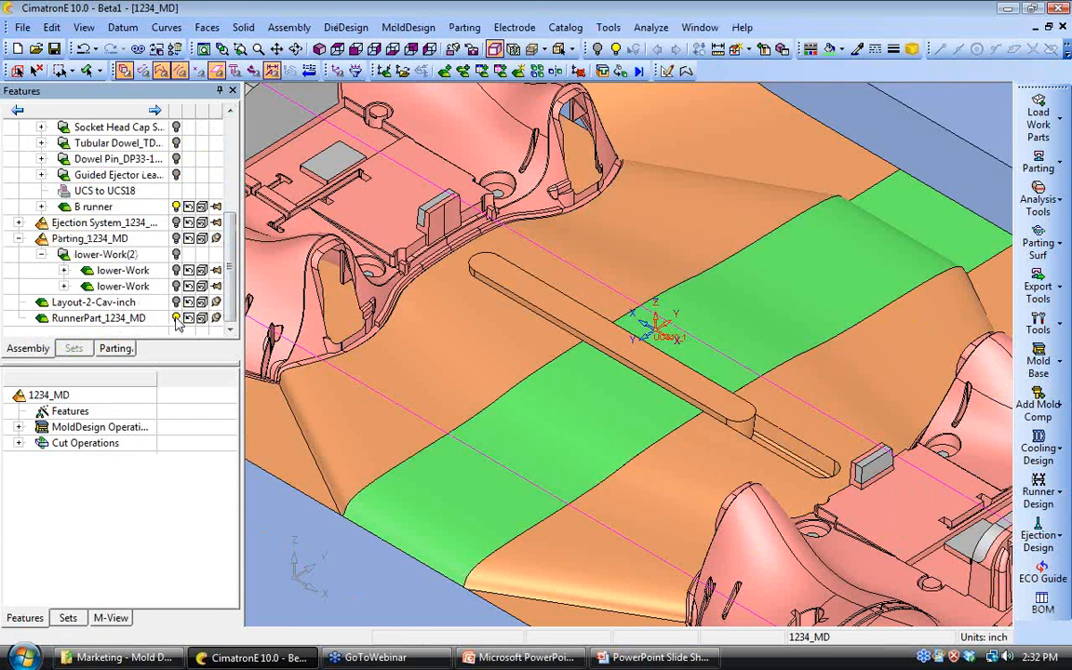
left_click(176, 319)
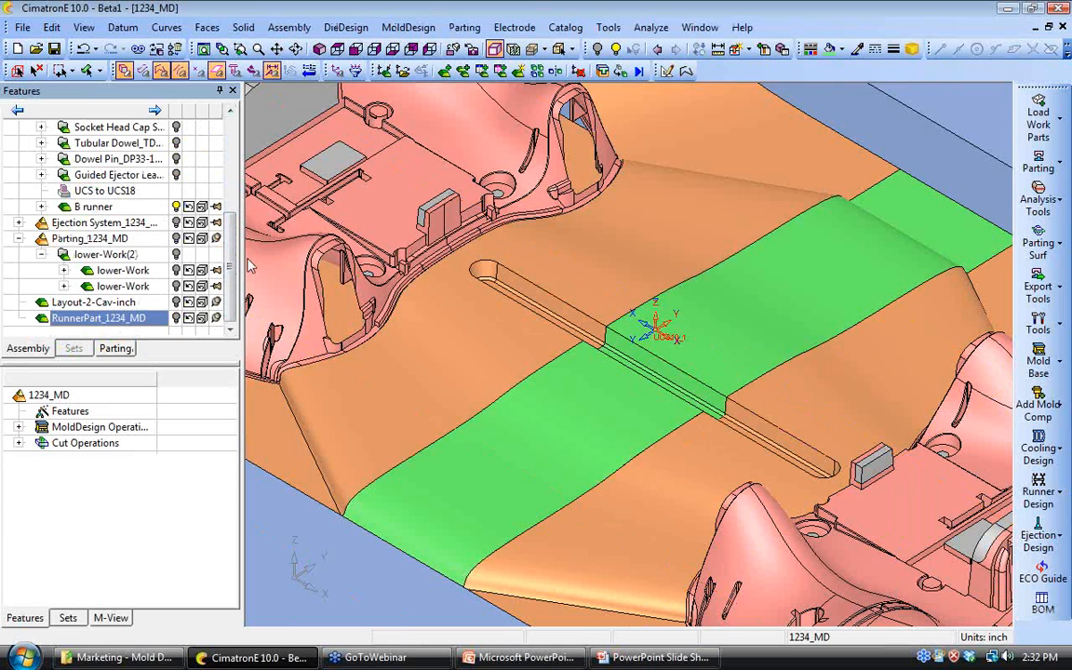
middle_click_drag(499, 402, 570, 392)
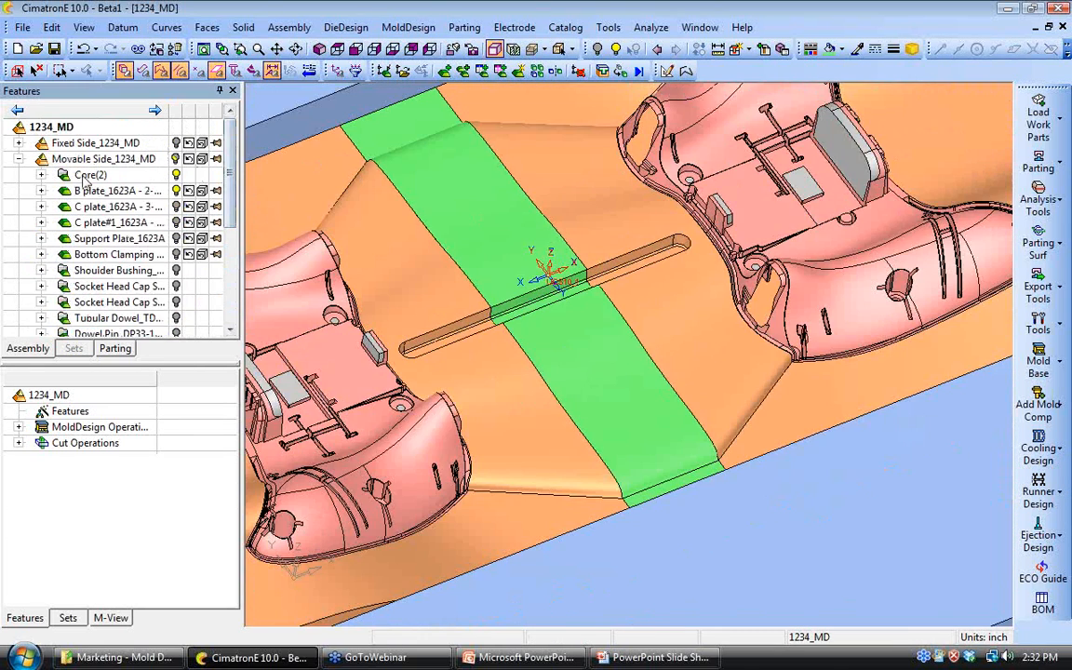
Step: Activate the first Core component of the Core(2) group under Movable Side_1234_MD and hide all other components
double_click(93, 175)
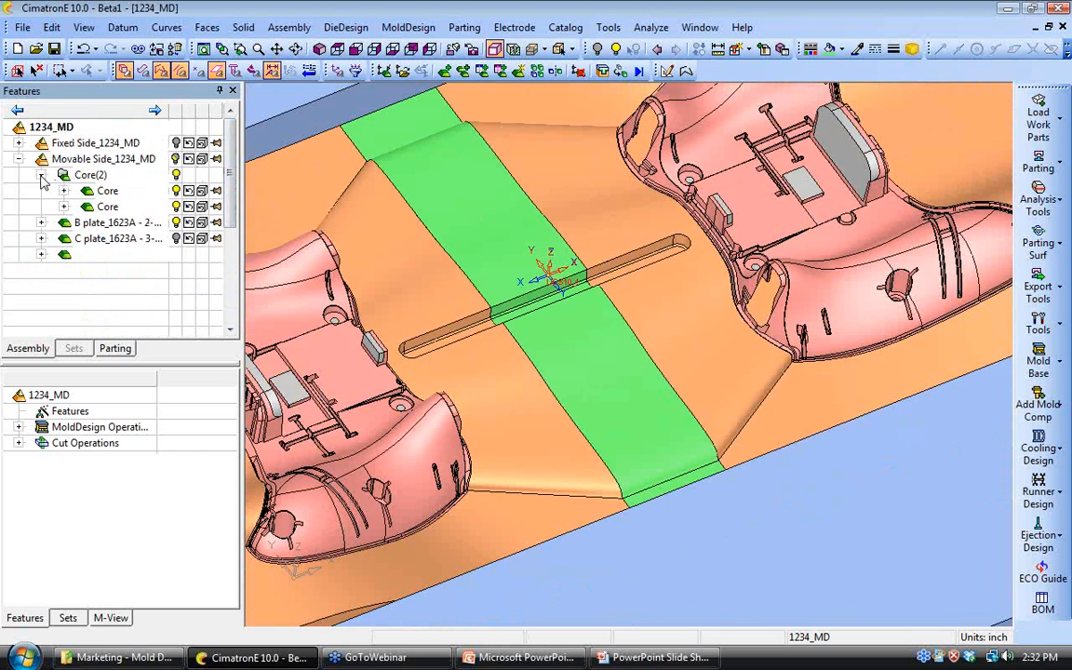
left_click(105, 192)
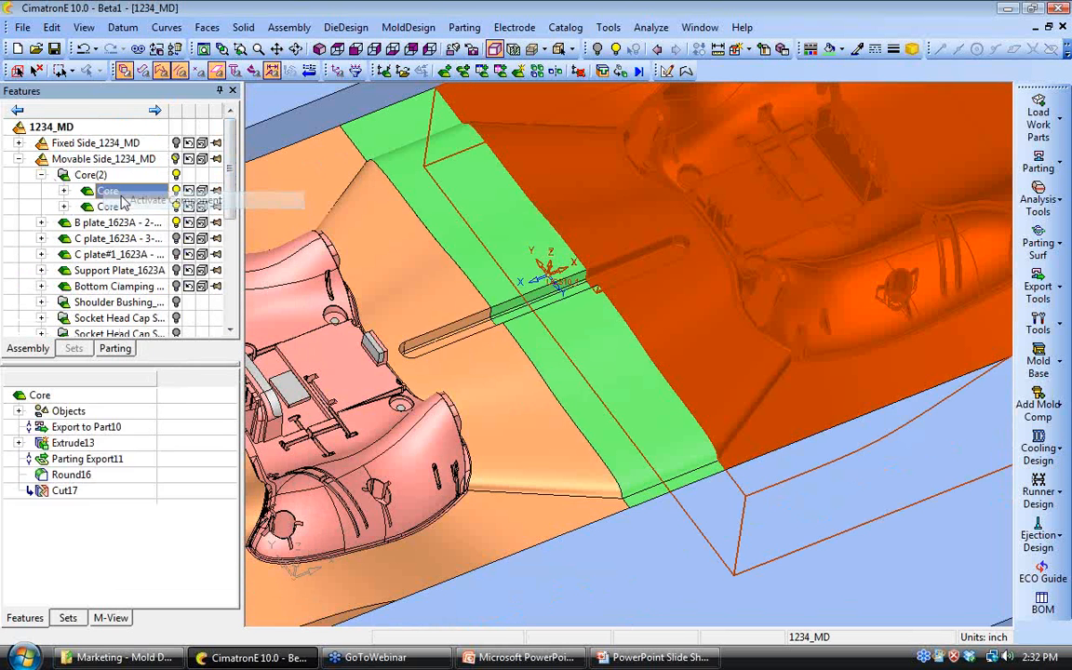
right_click(119, 194)
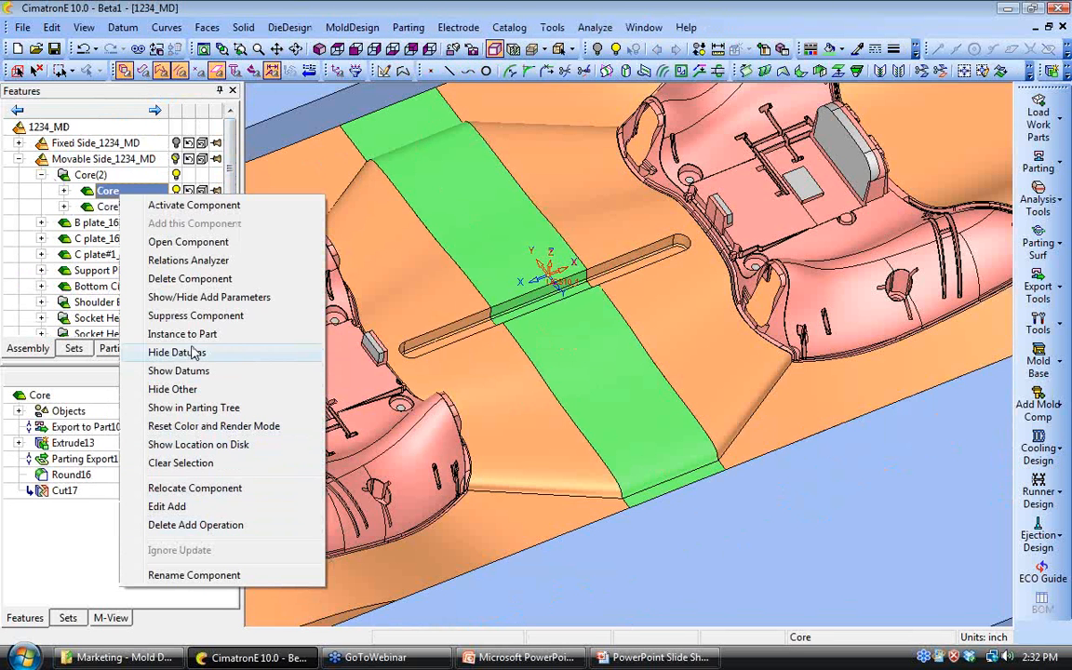
left_click(182, 390)
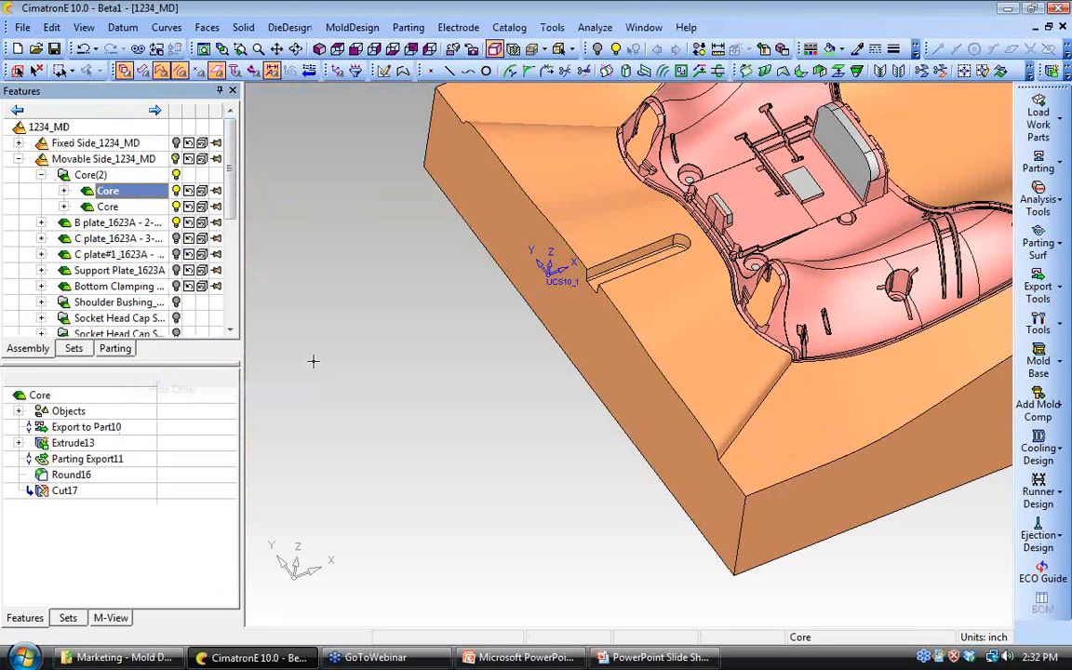
Step: Sketch a rectangle around the tall grey upright block of the core, using the small rectangular grey face as the sketch plane
middle_click_drag(737, 376, 664, 458, "ctrl")
middle_click_drag(647, 373, 570, 443, "ctrl")
left_click_drag(570, 443, 587, 359, "ctrl")
middle_click_drag(780, 244, 778, 168, "ctrl")
left_click_drag(778, 167, 778, 210, "ctrl")
middle_click_drag(778, 210, 769, 244, "ctrl")
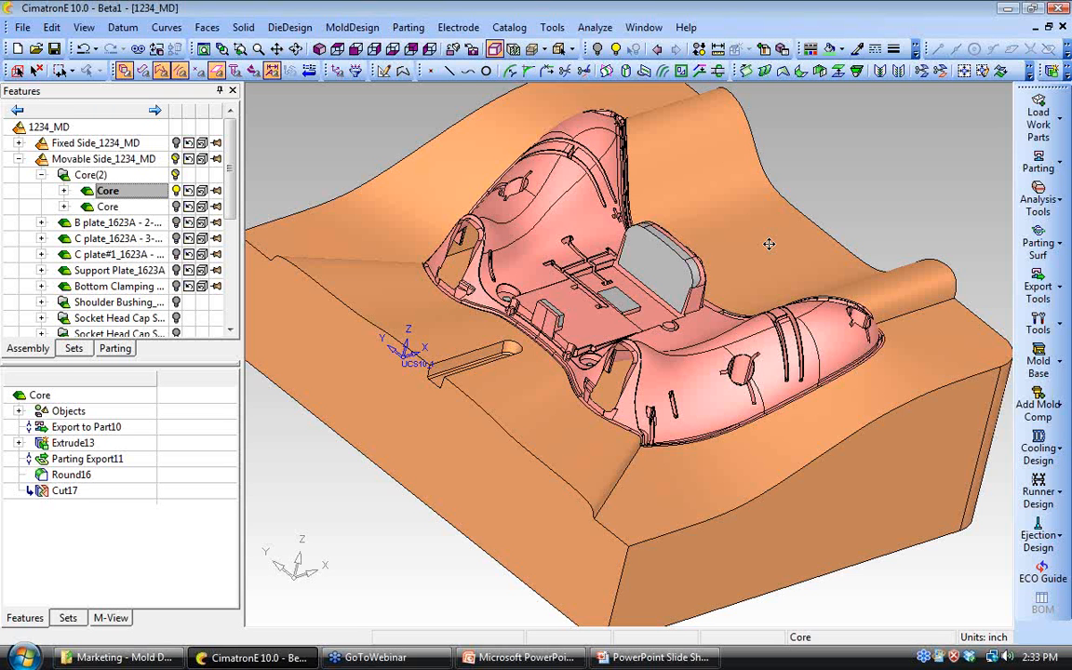
left_click_drag(769, 244, 631, 344, "ctrl")
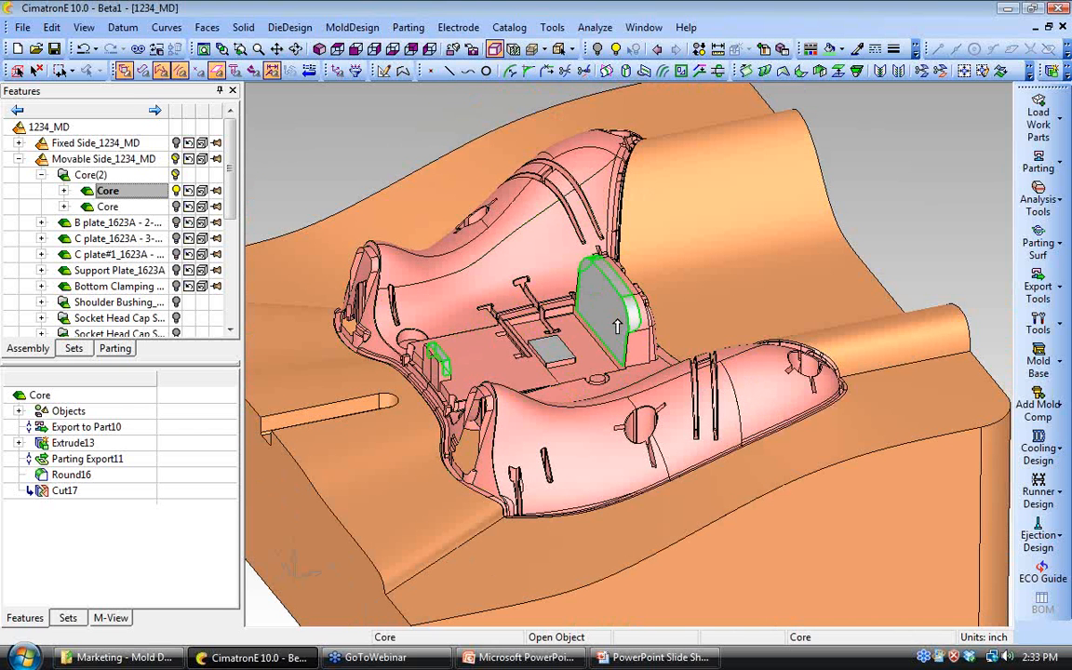
left_click_drag(551, 298, 590, 328, "ctrl")
left_click(385, 71)
left_click(571, 361)
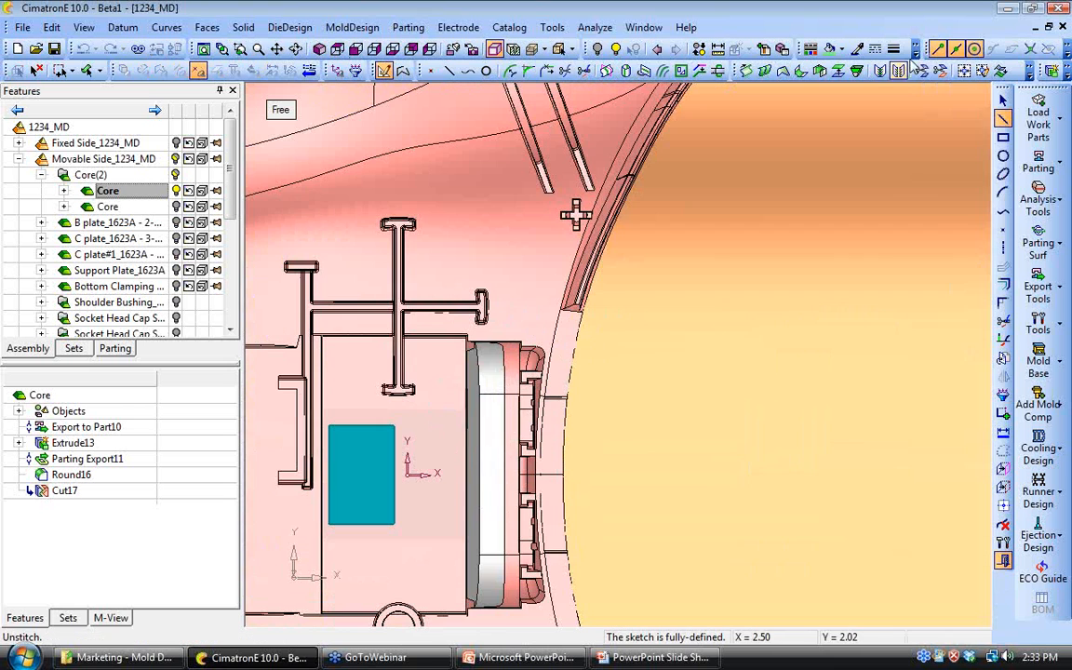
left_click(1003, 137)
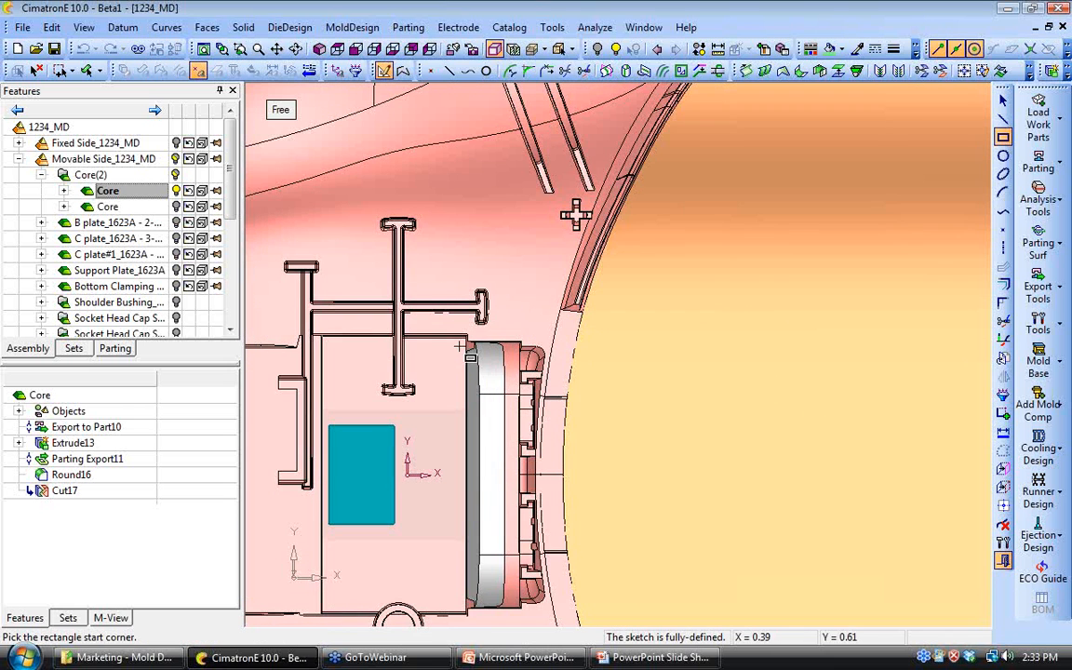
left_click(465, 342)
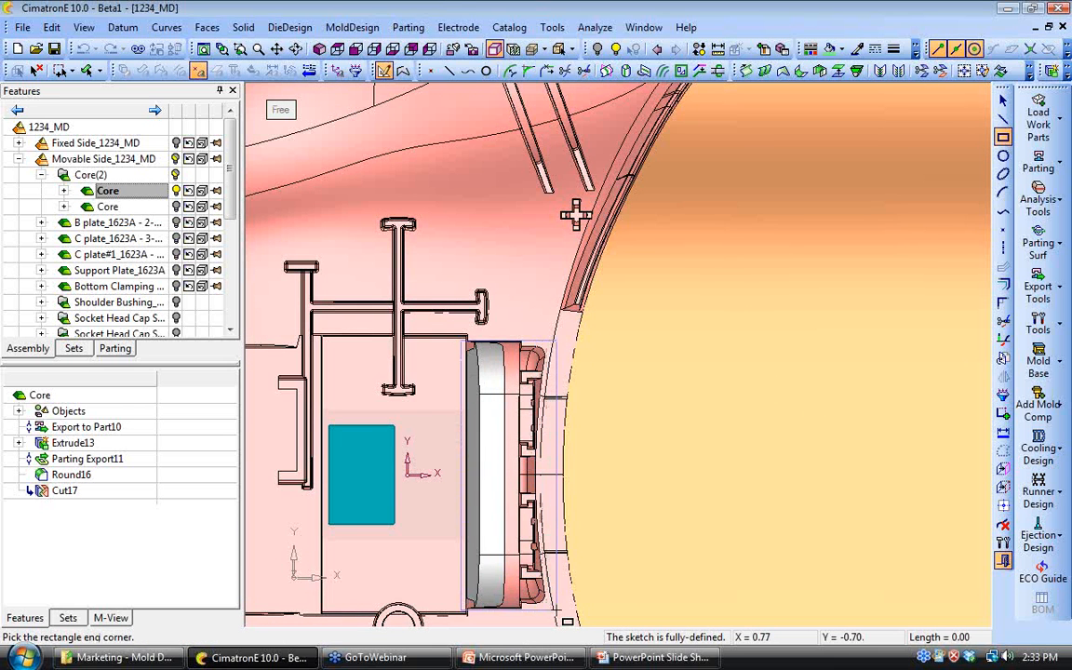
left_click(562, 612)
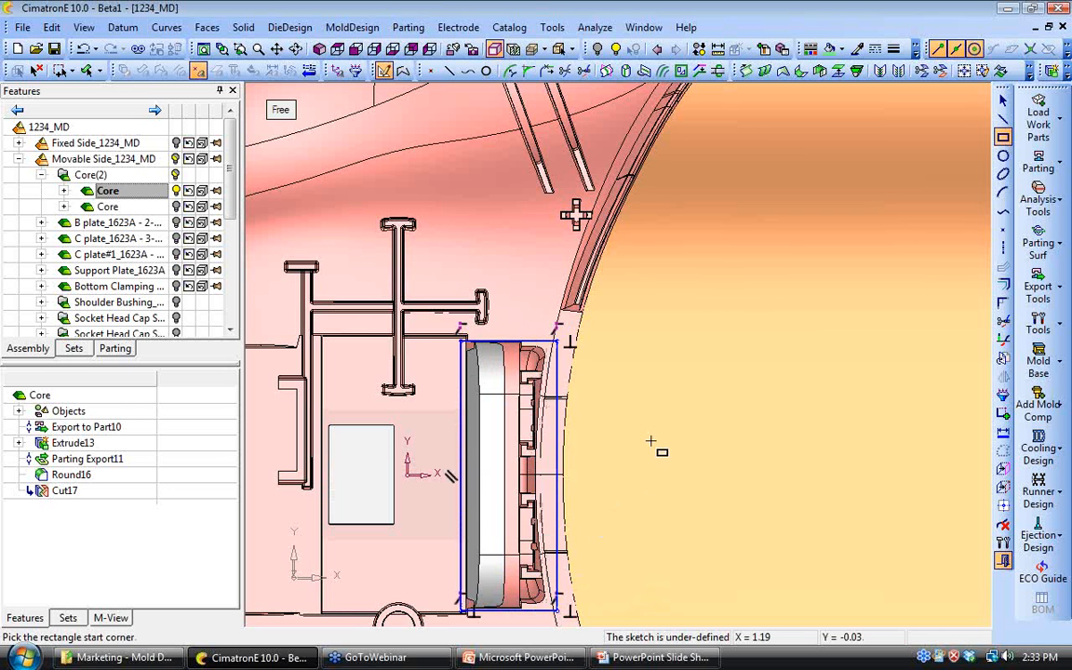
right_click(654, 438)
left_click(679, 418)
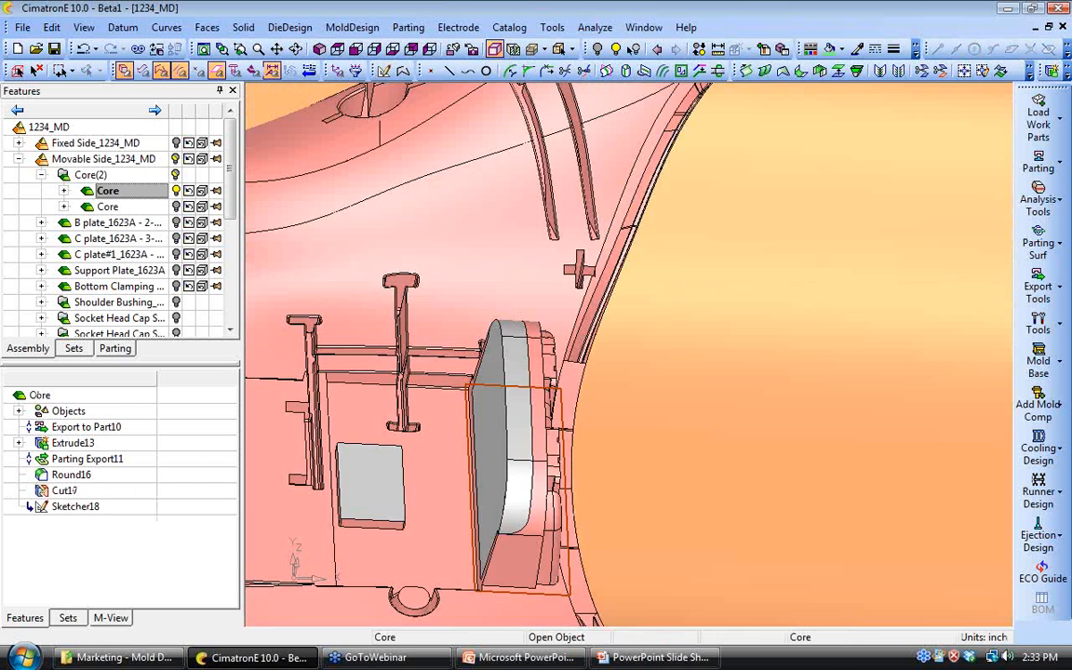
Step: Stitch the core's orange parting body together with the adjoining pink moulding geometry
left_click_drag(679, 418, 624, 521, "ctrl")
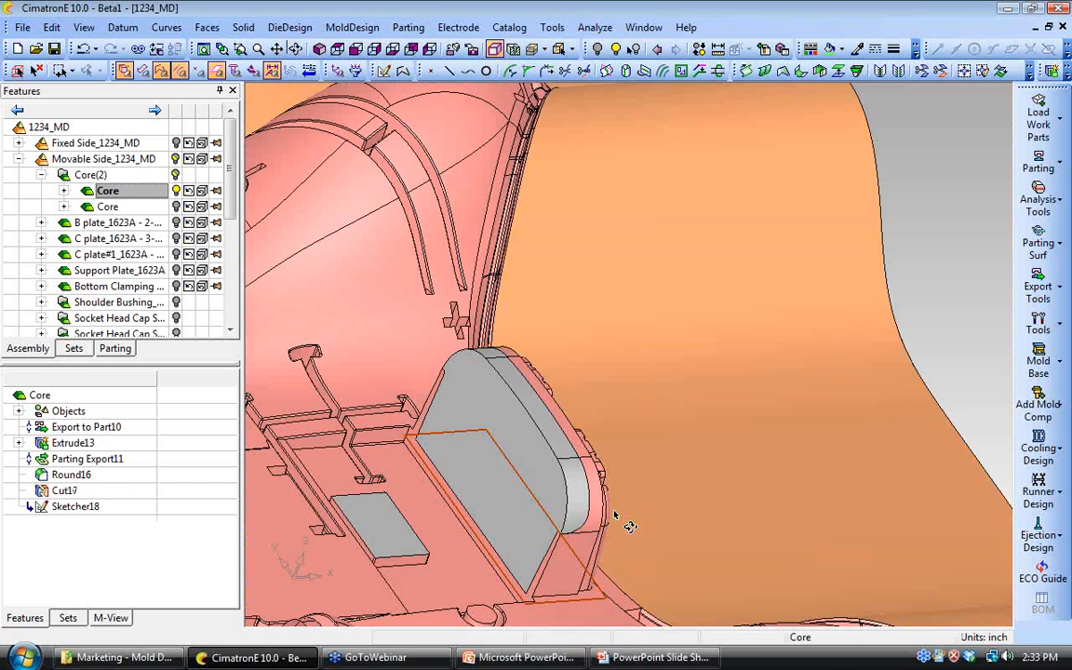
middle_click_drag(624, 522, 786, 408, "ctrl")
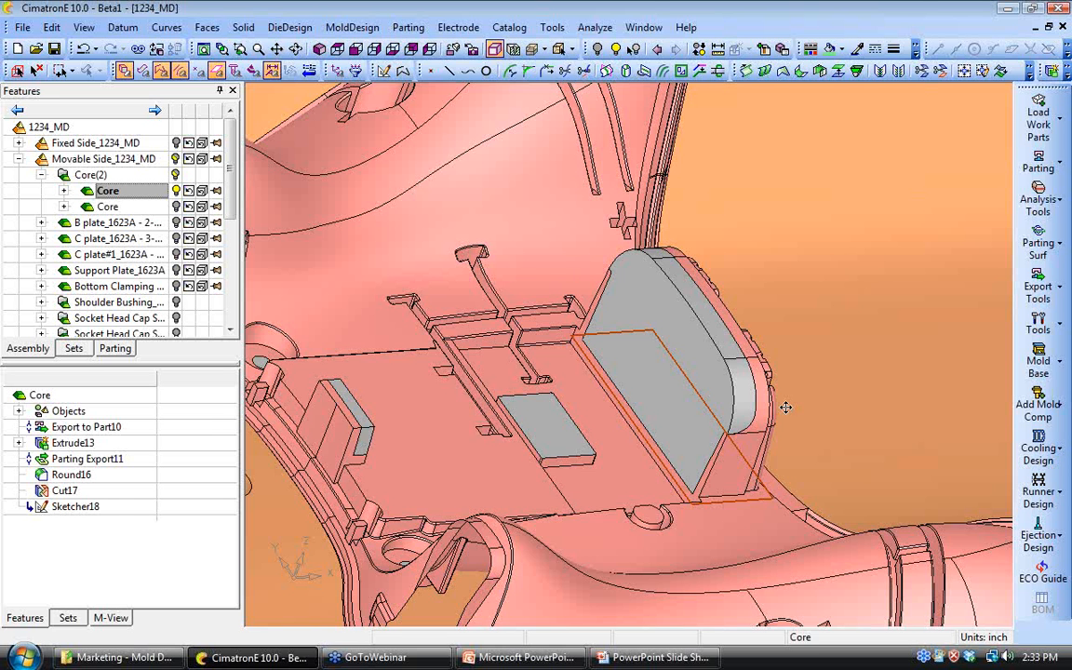
scroll(652, 363, "down", 2)
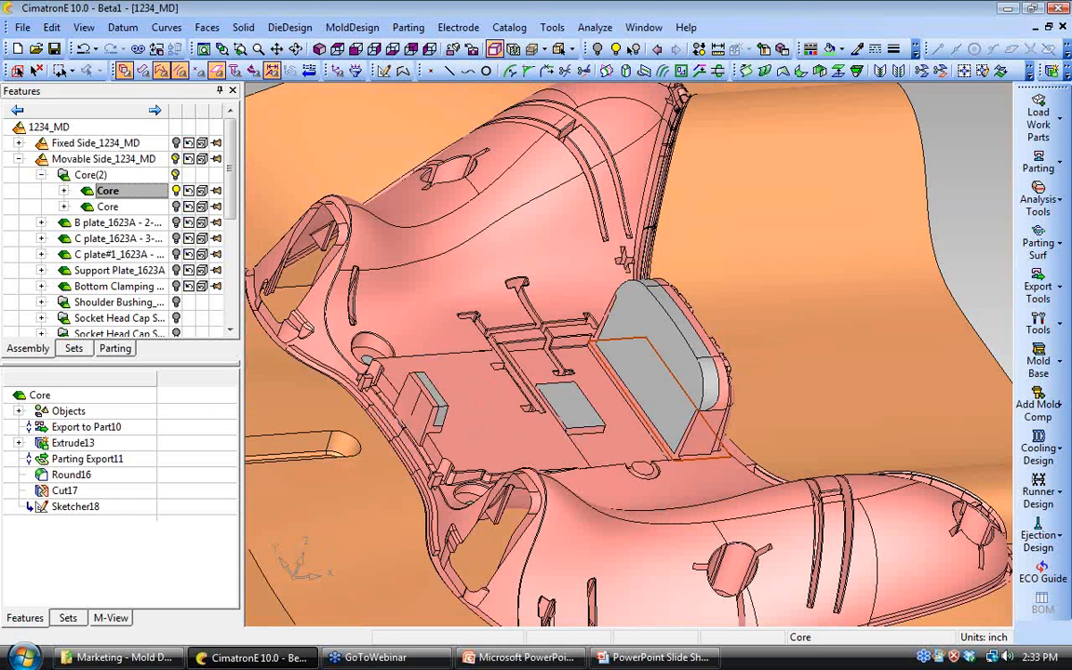
scroll(412, 307, "down", 1)
middle_click_drag(412, 307, 443, 270, "ctrl")
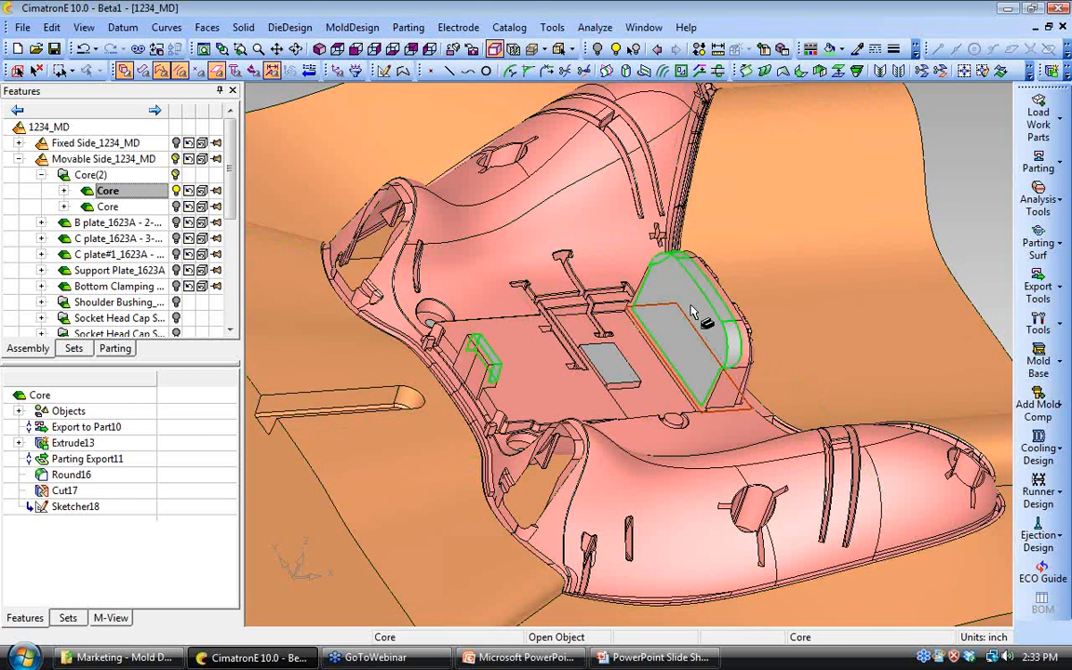
left_click(207, 29)
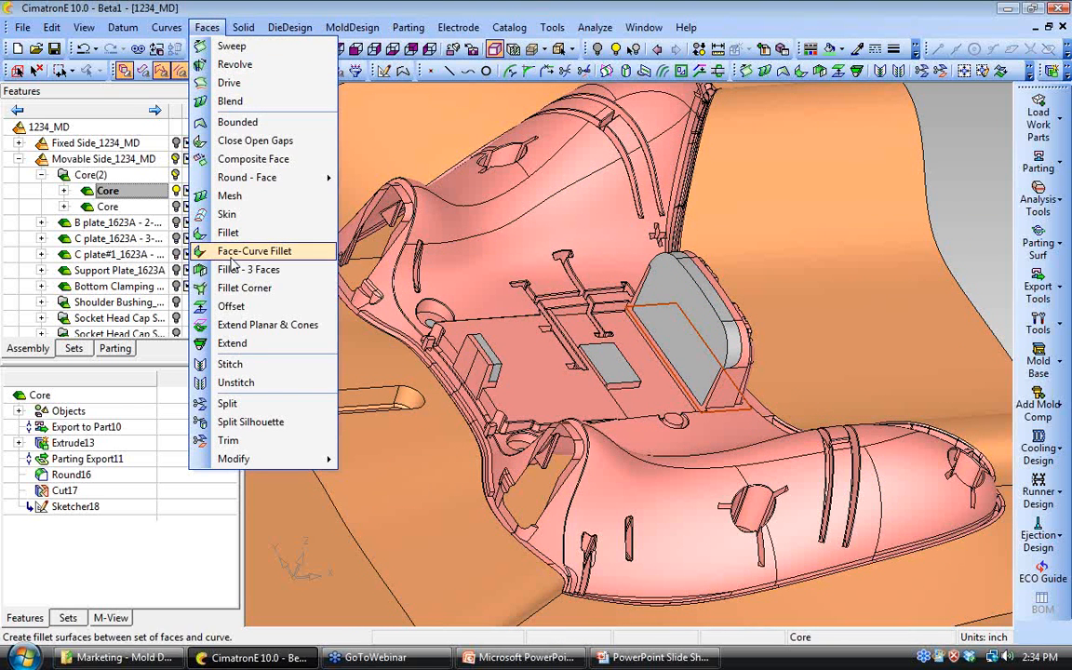
left_click(230, 365)
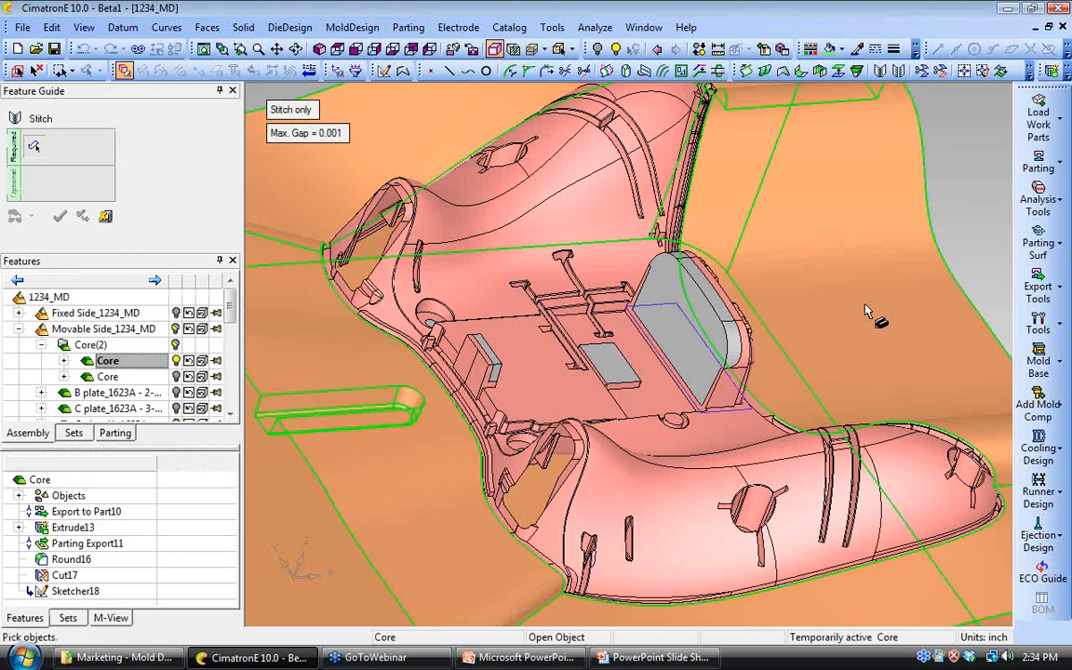
left_click(866, 305)
left_click(531, 276)
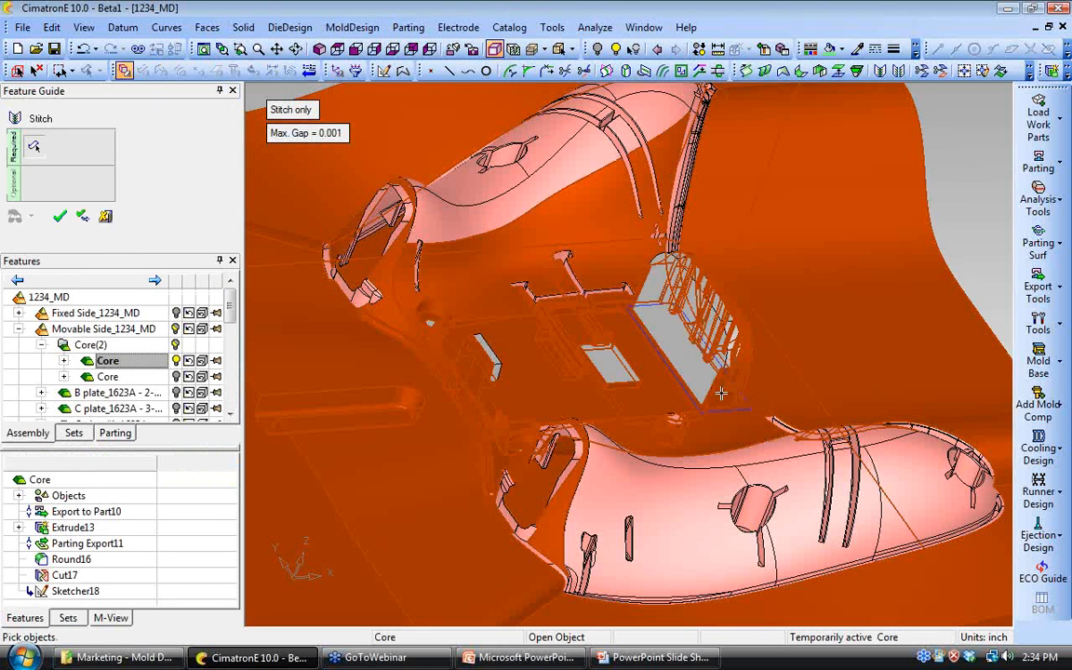
left_click(60, 217)
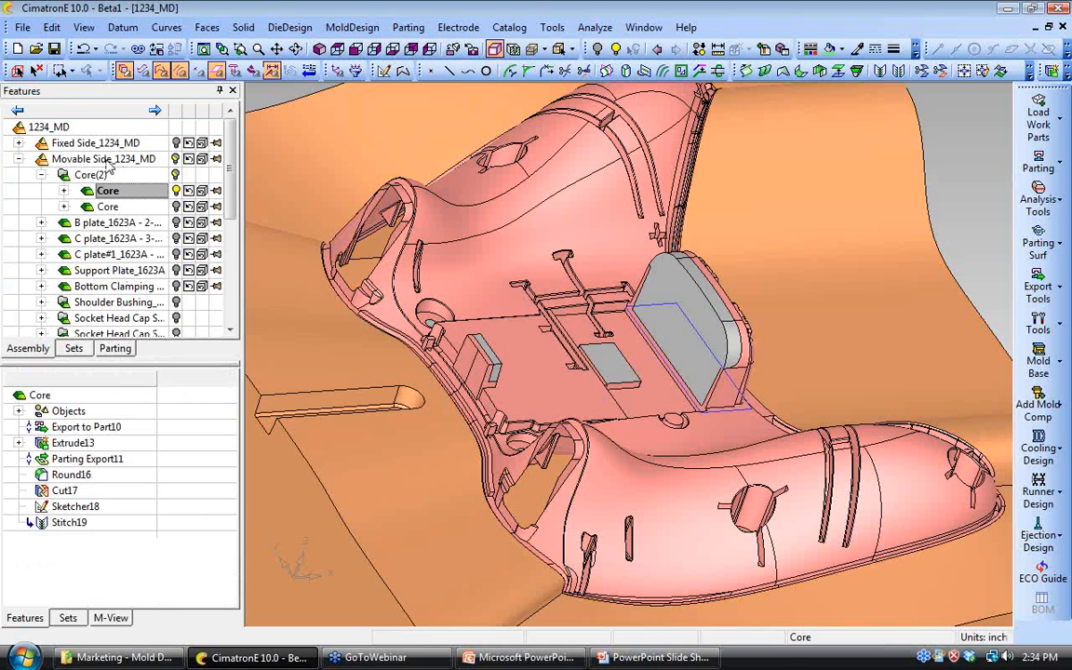
Step: Activate Movable Side_1234_MD and start Extract Insert by Contour on the core with the sketched rectangle as the dividing contour
right_click(107, 165)
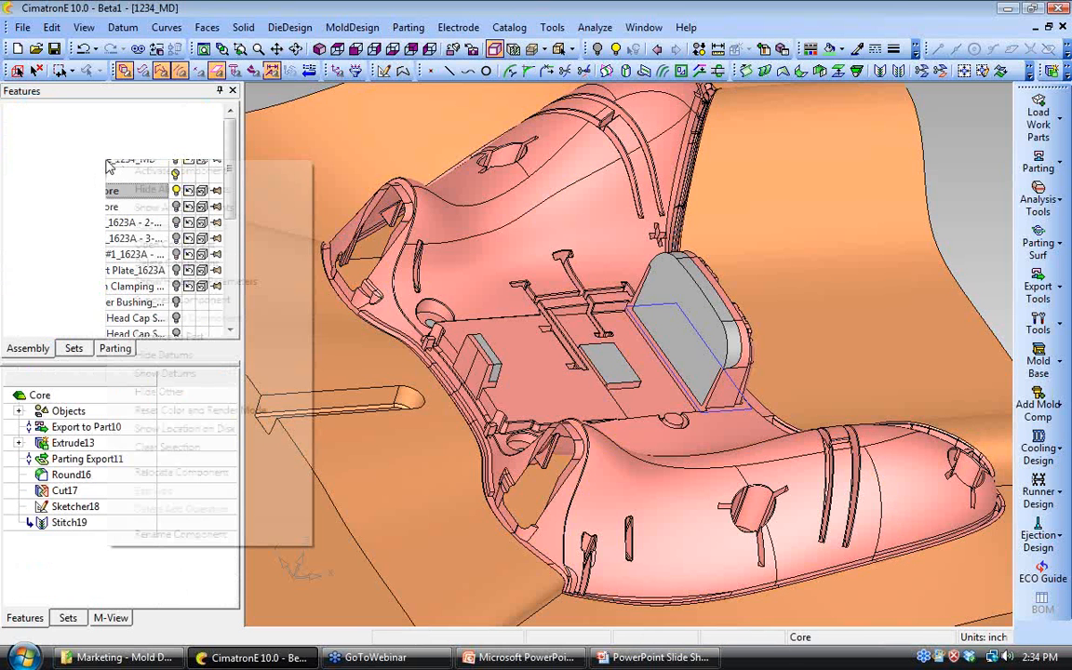
left_click(149, 171)
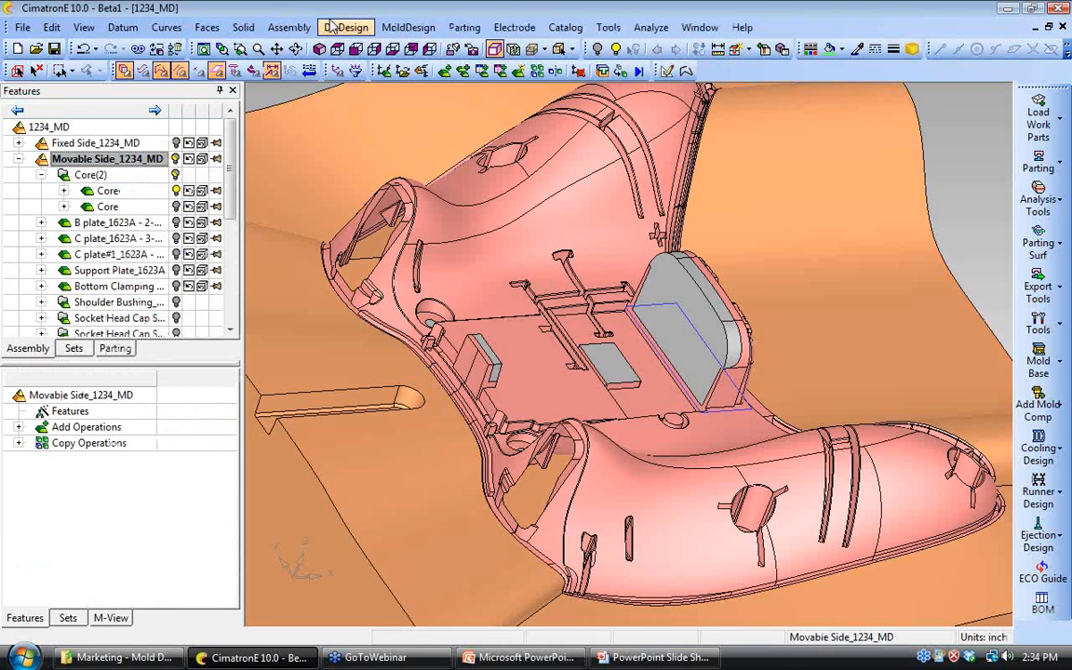
left_click(289, 27)
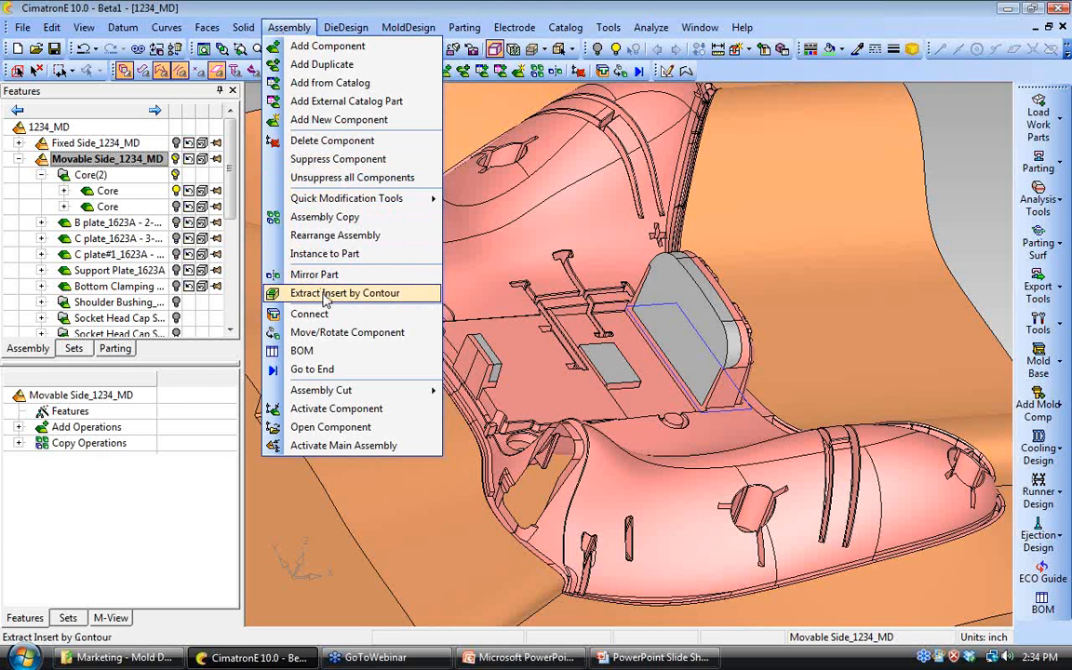
left_click(324, 295)
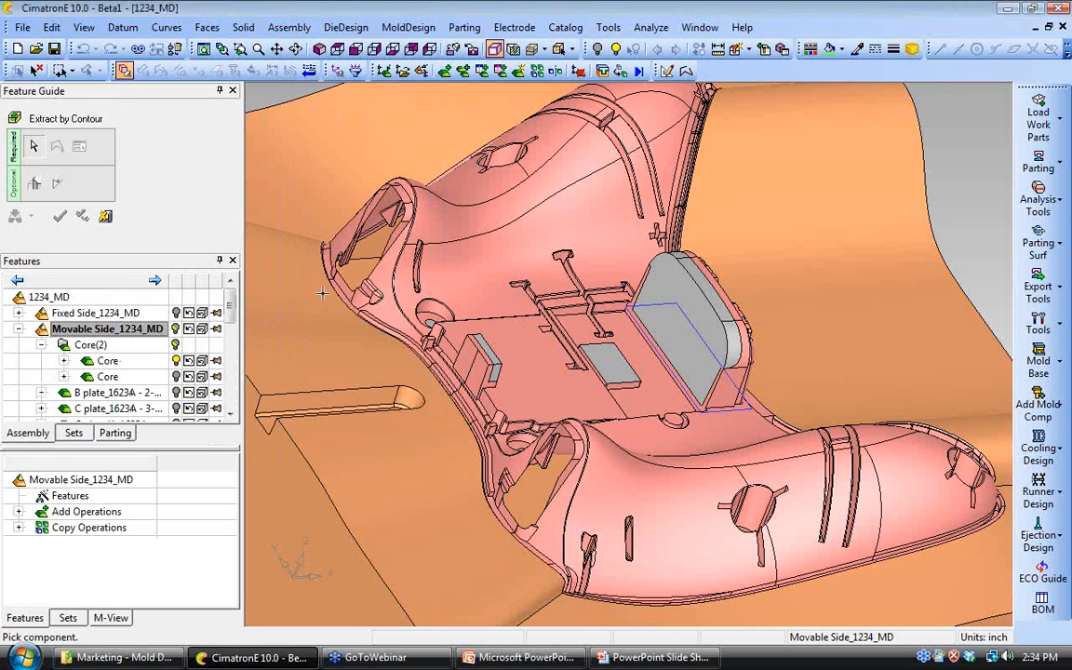
left_click(340, 296)
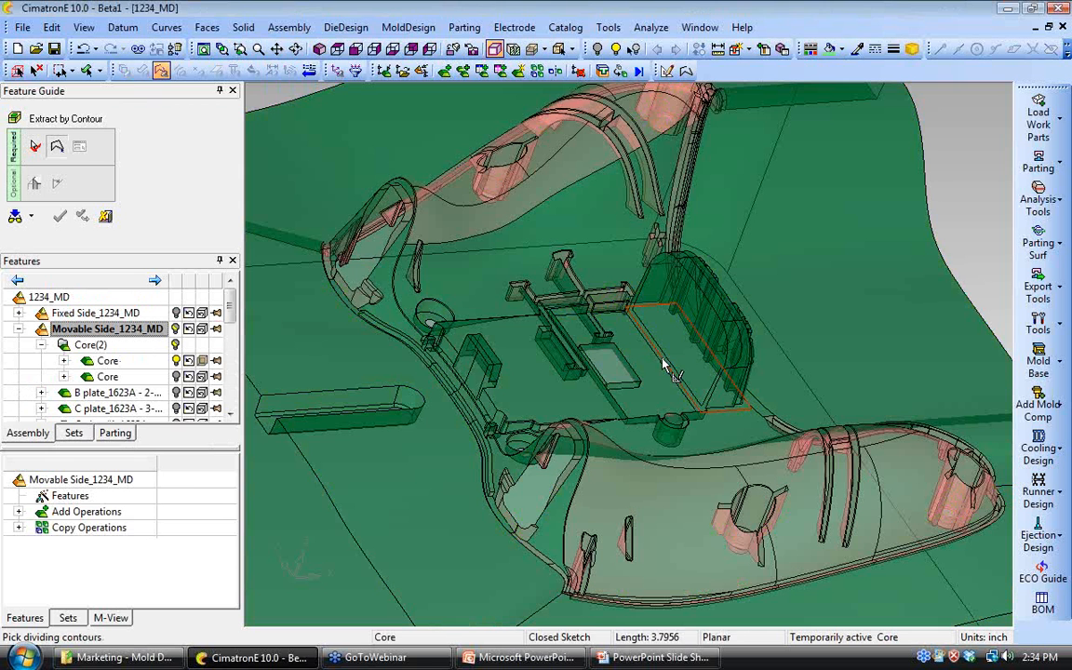
left_click(647, 422)
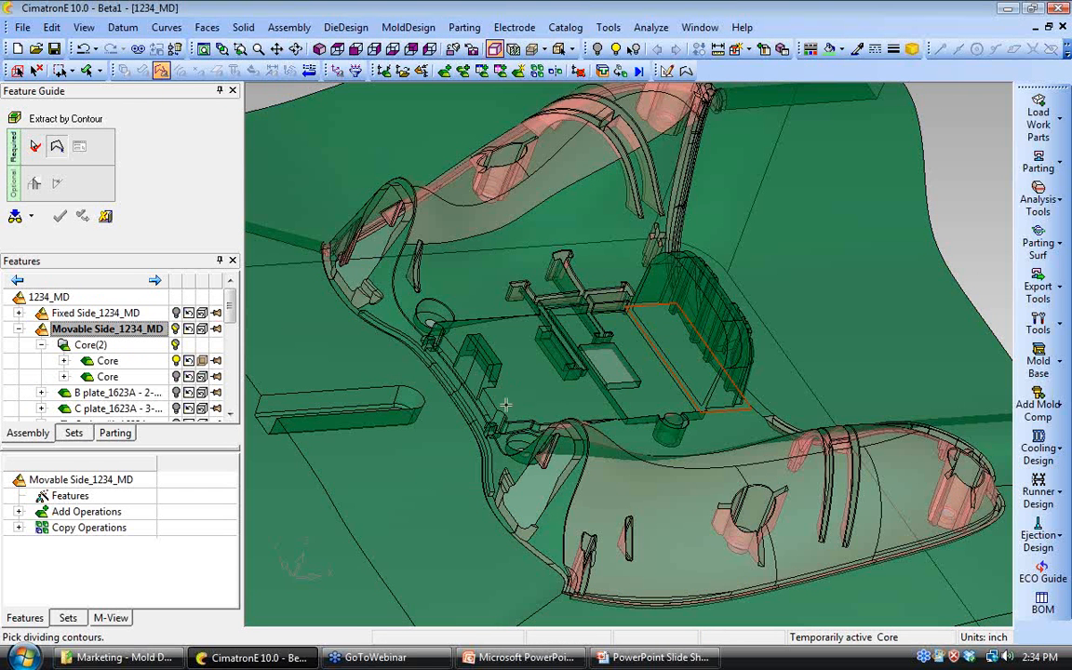
middle_click(443, 464)
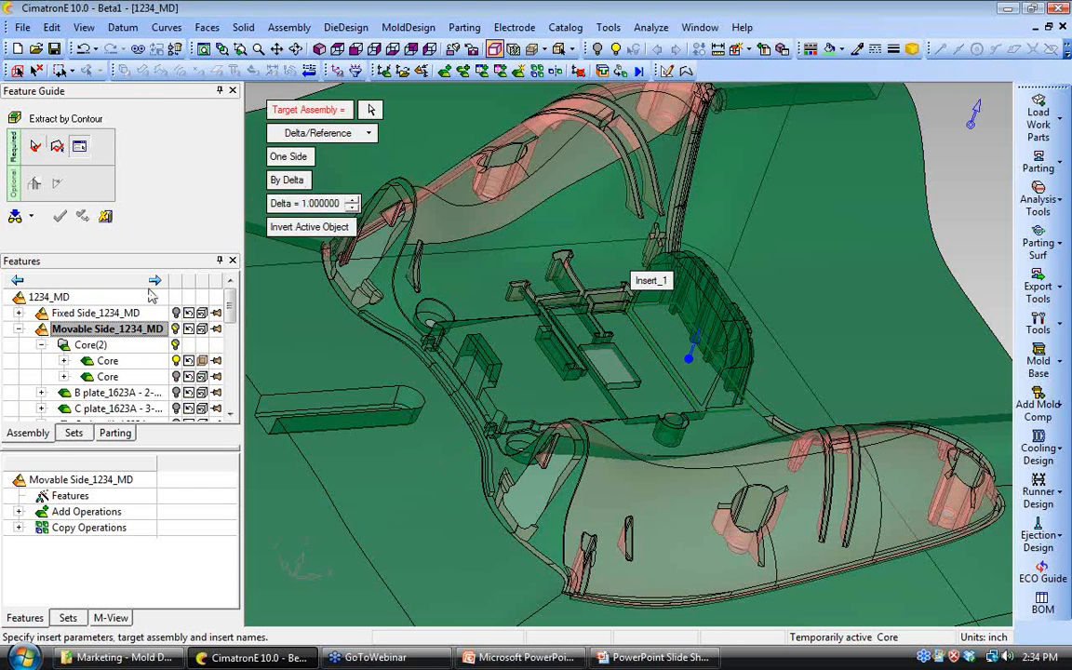
Step: Set Movable Side_1234_MD as the insert's target assembly, extend the cut on both sides, and complete the extraction
left_click(112, 331)
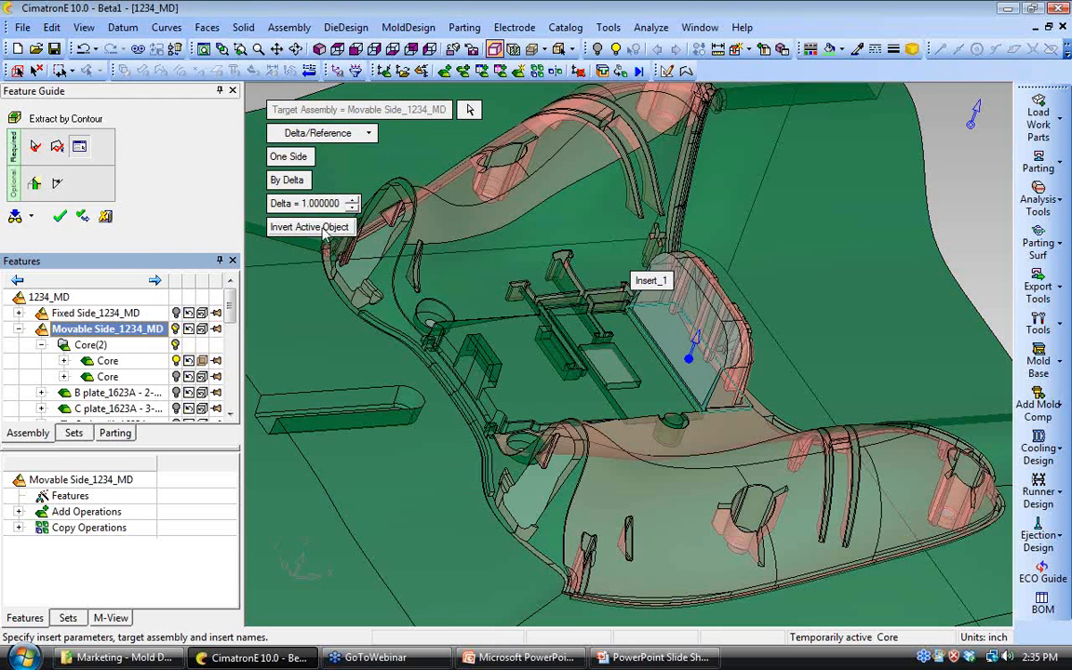
left_click(286, 157)
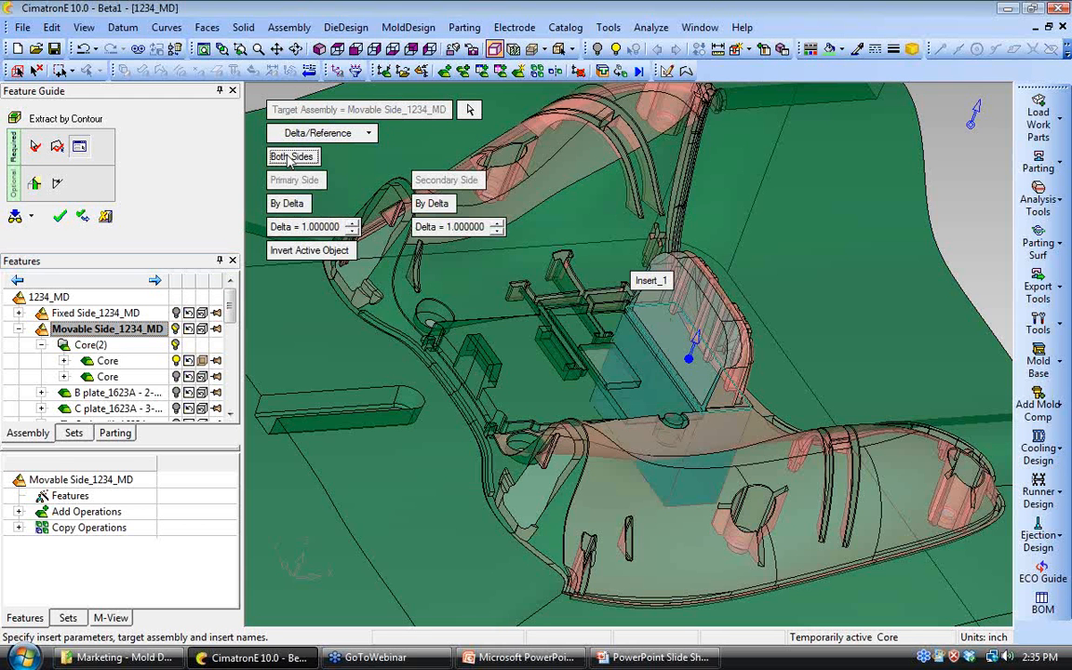
left_click(59, 217)
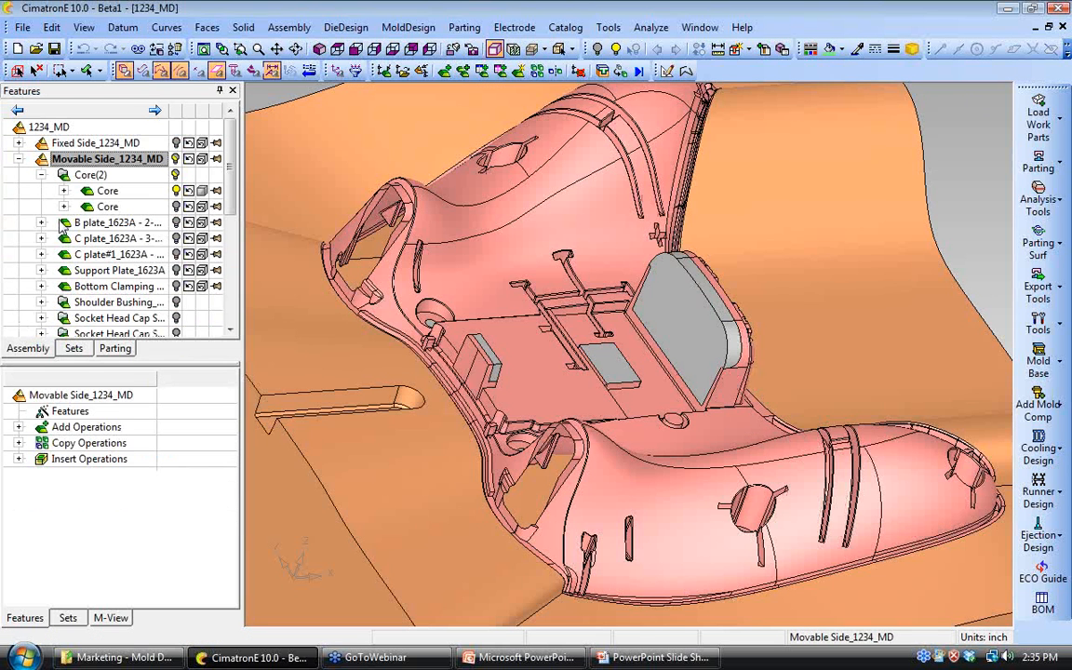
Step: Colour the Insert_1 component purple to distinguish it from the core
scroll(228, 139, "down", 4)
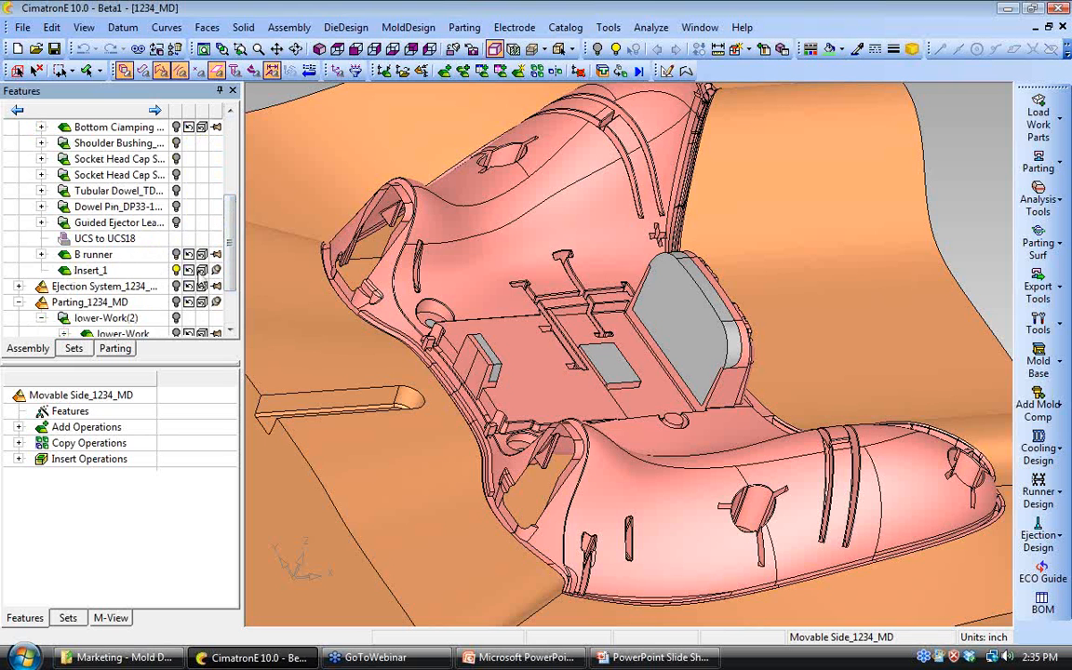
left_click(201, 270)
left_click(210, 306)
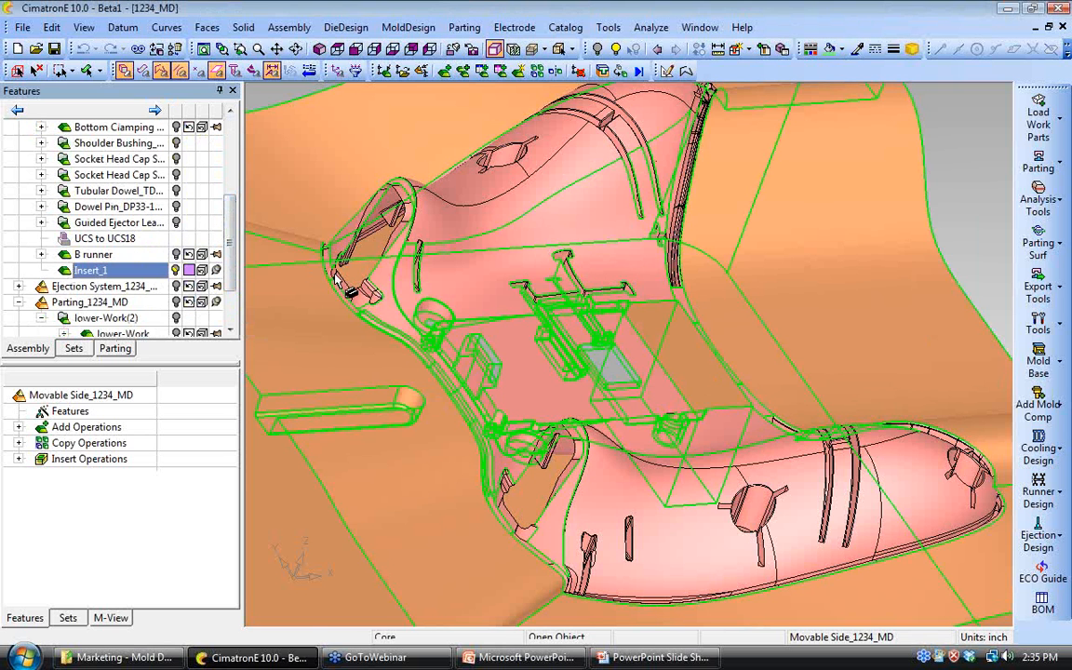
Step: Examine the fit and shape of Insert_1 within the core from several angles
left_click_drag(338, 279, 484, 288, "ctrl")
scroll(467, 310, "down", 3)
left_click(176, 270)
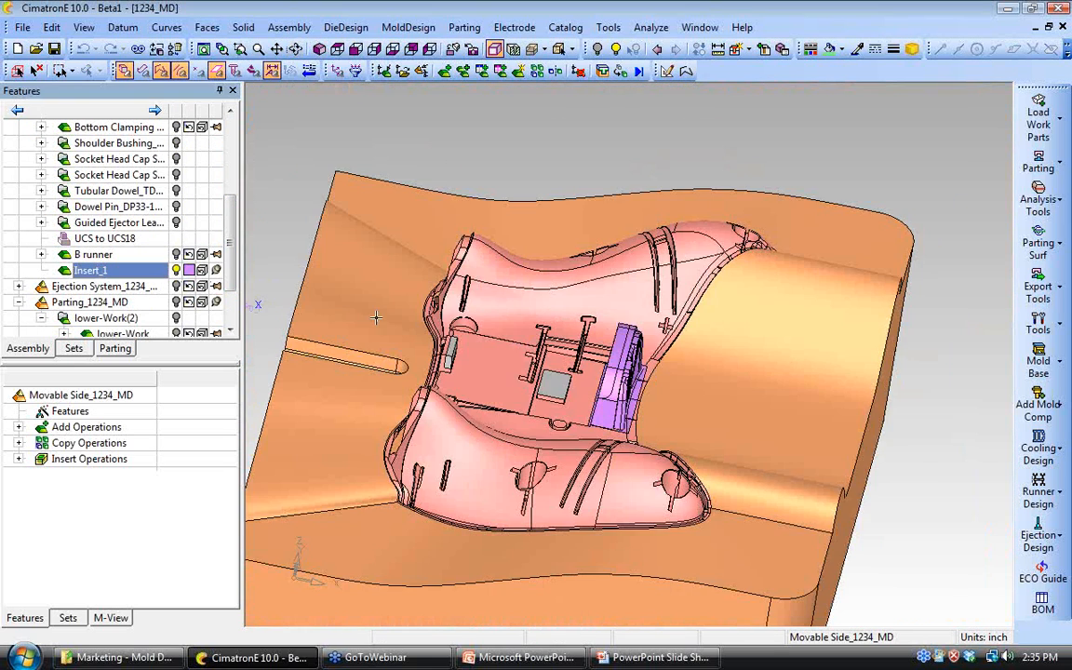
left_click_drag(559, 372, 594, 367, "ctrl")
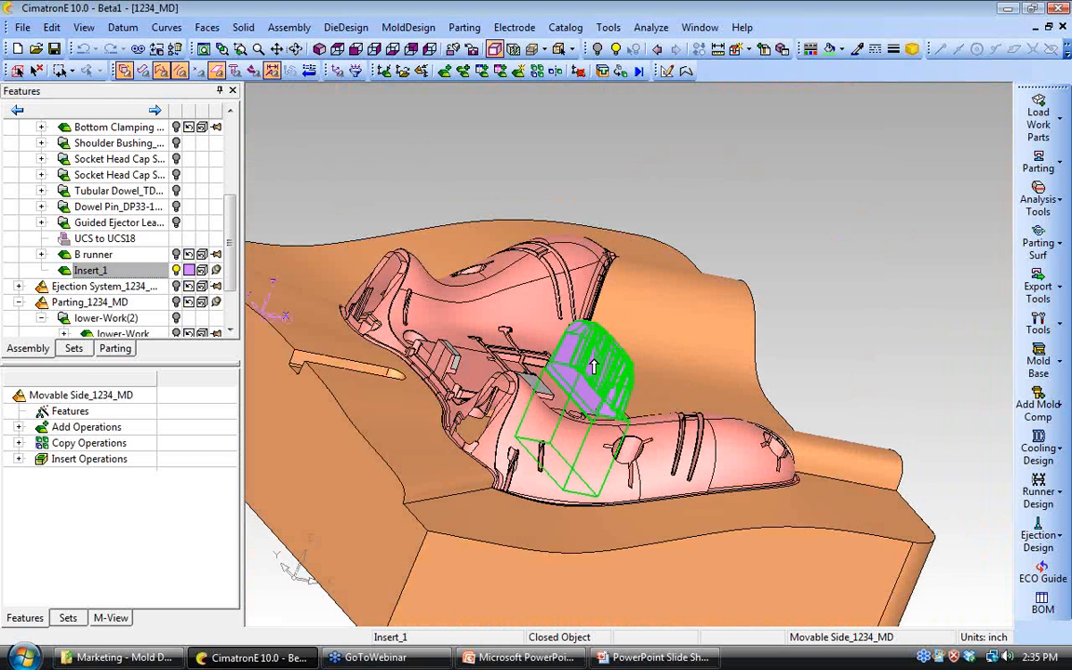
left_click_drag(594, 368, 581, 419, "ctrl")
right_click_drag(582, 419, 592, 465, "ctrl")
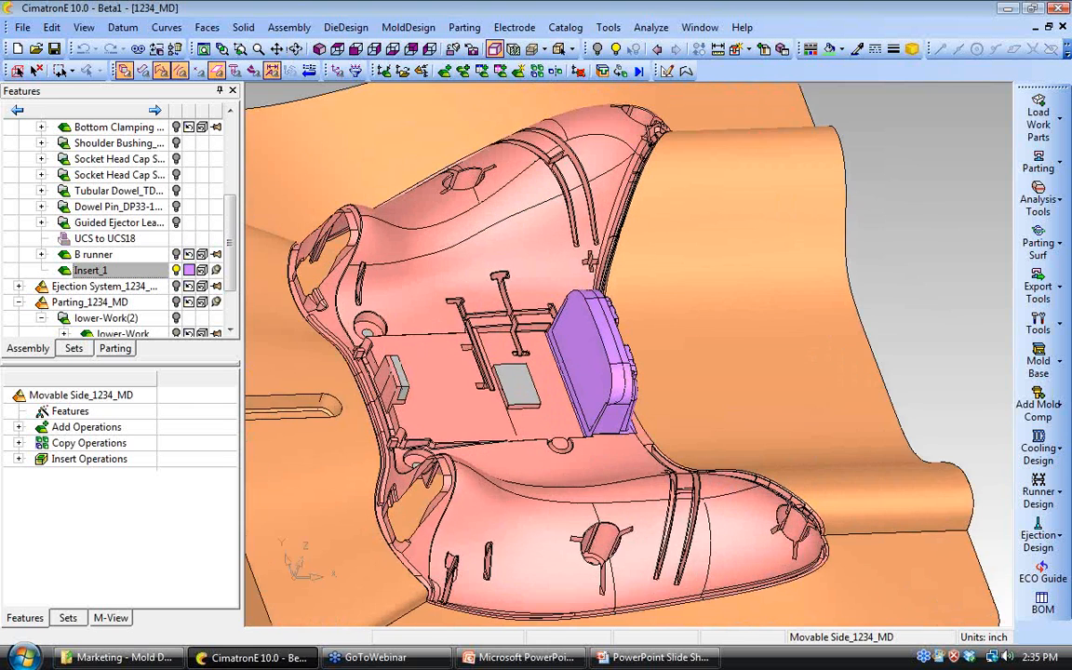
middle_click_drag(592, 465, 676, 402, "ctrl")
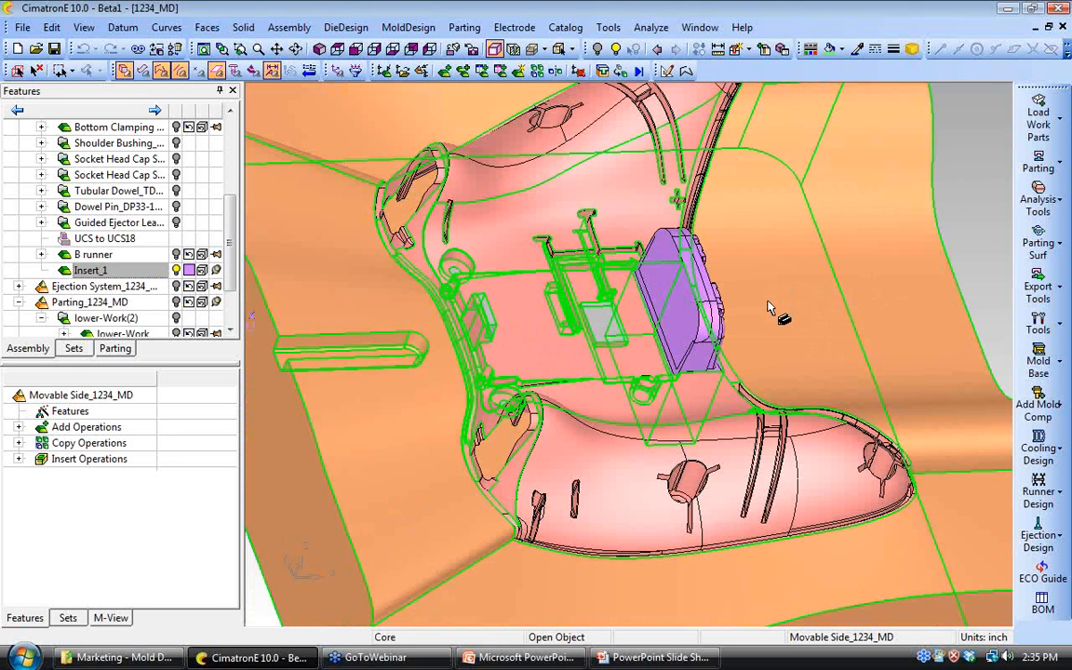
Step: Show the Ejection System_1234_MD assembly and make it the active assembly
right_click_drag(769, 308, 961, 286, "ctrl")
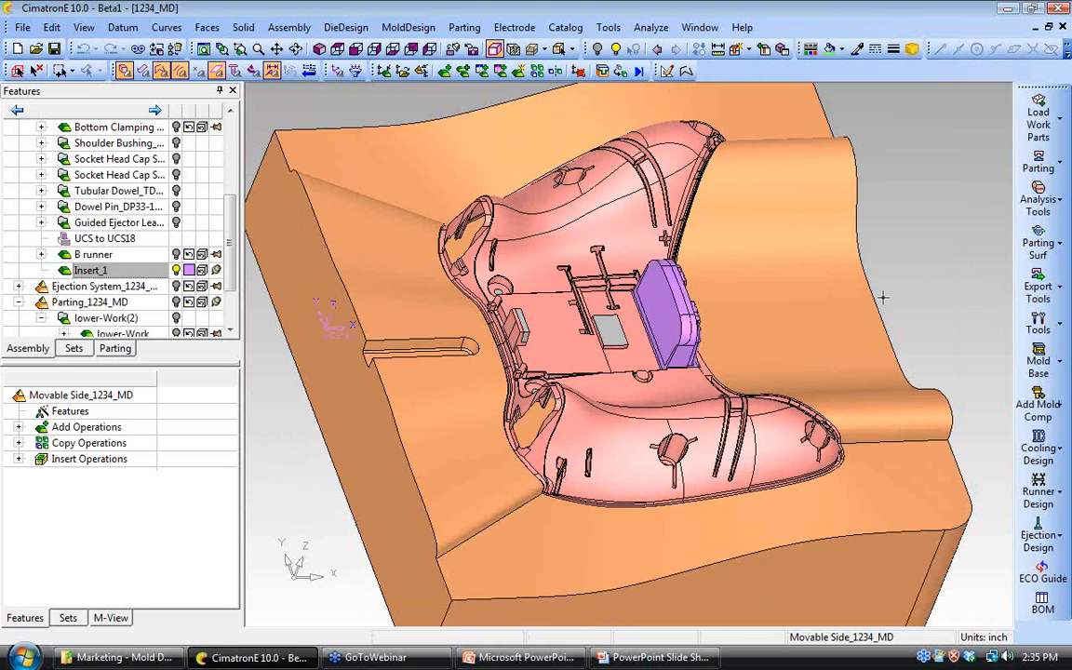
left_click(107, 286)
left_click_drag(229, 249, 230, 281)
left_click(176, 222)
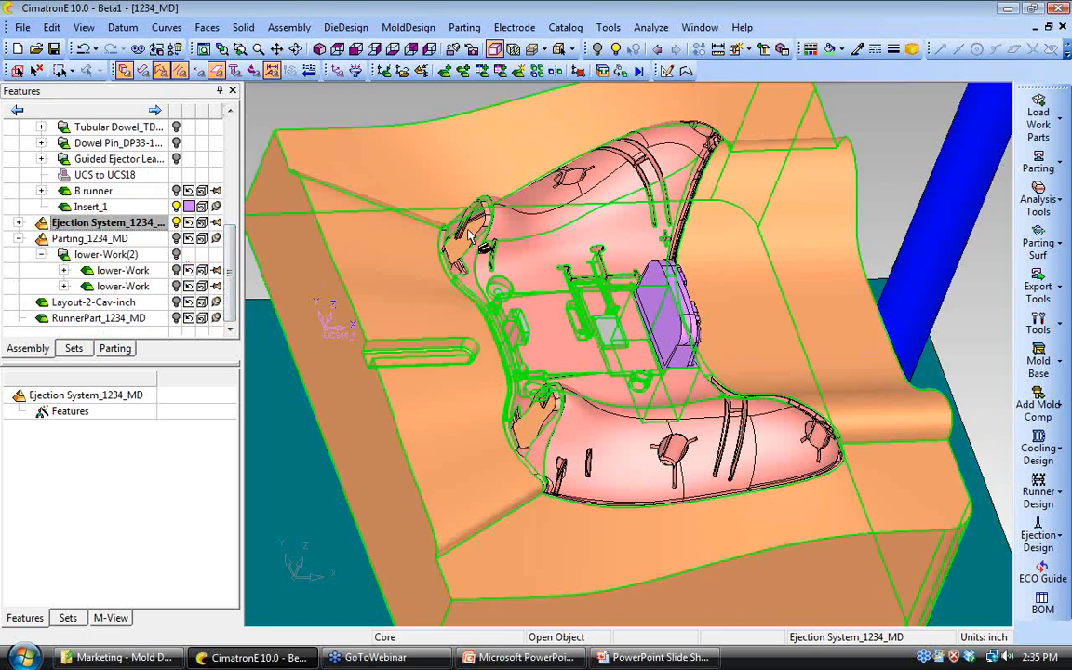
scroll(470, 237, "down", 5)
left_click_drag(470, 237, 396, 188, "ctrl")
left_click_drag(529, 387, 513, 411, "ctrl")
middle_click_drag(512, 411, 649, 381, "ctrl")
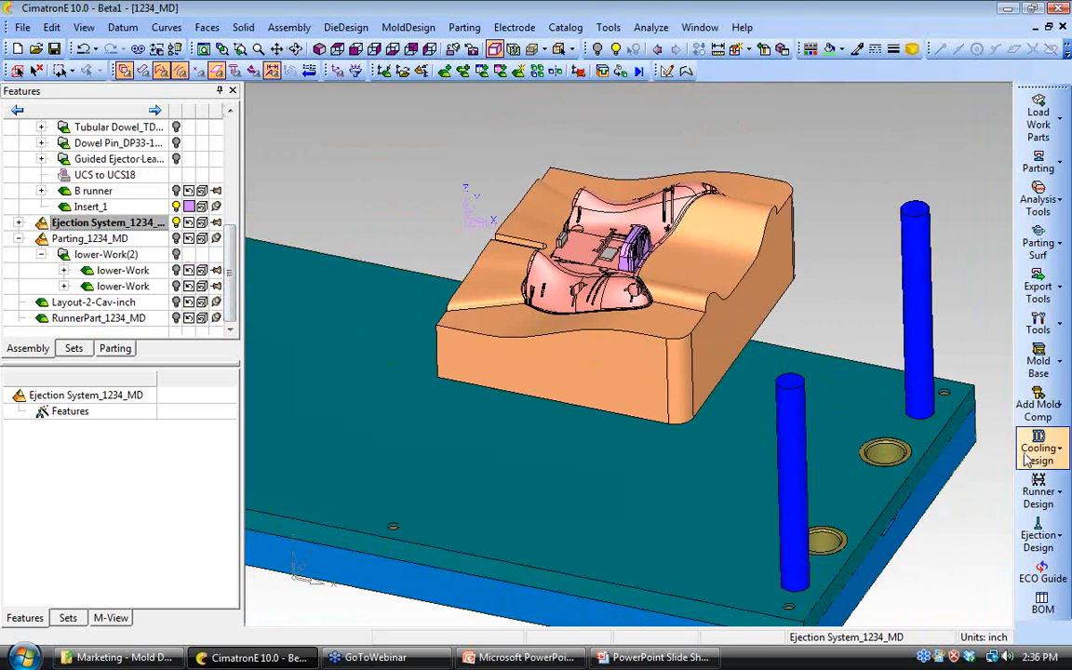
Step: Start adding a mold part and choose the UniLifter from the Lifter Units of the DME Inch catalog's Slide Devices
left_click(1057, 410)
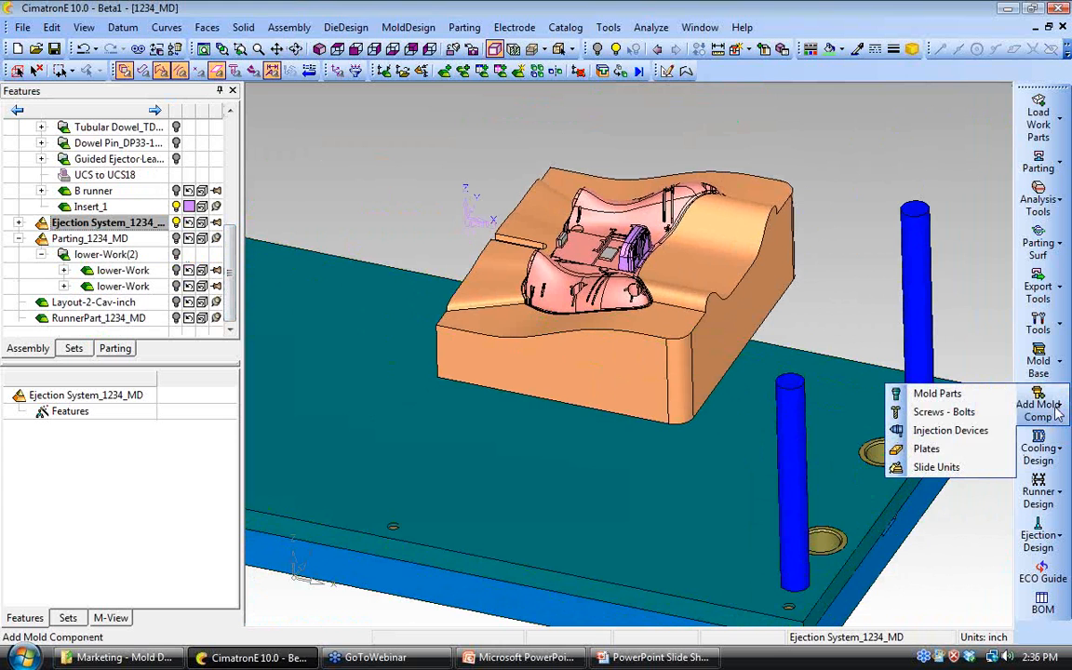
left_click(919, 394)
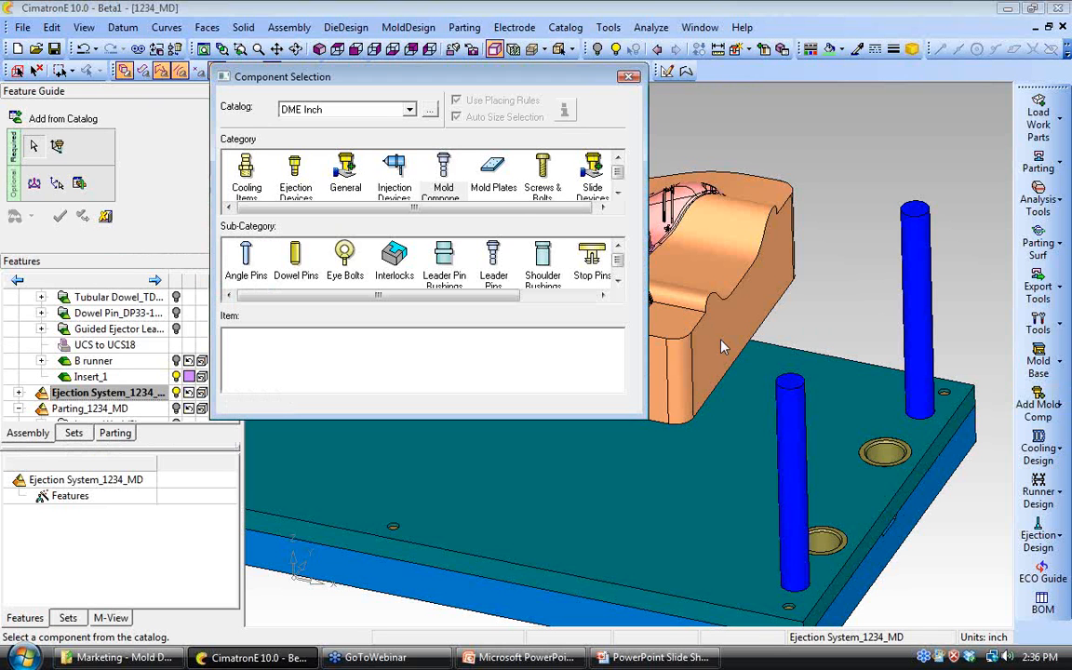
left_click_drag(272, 82, 349, 100)
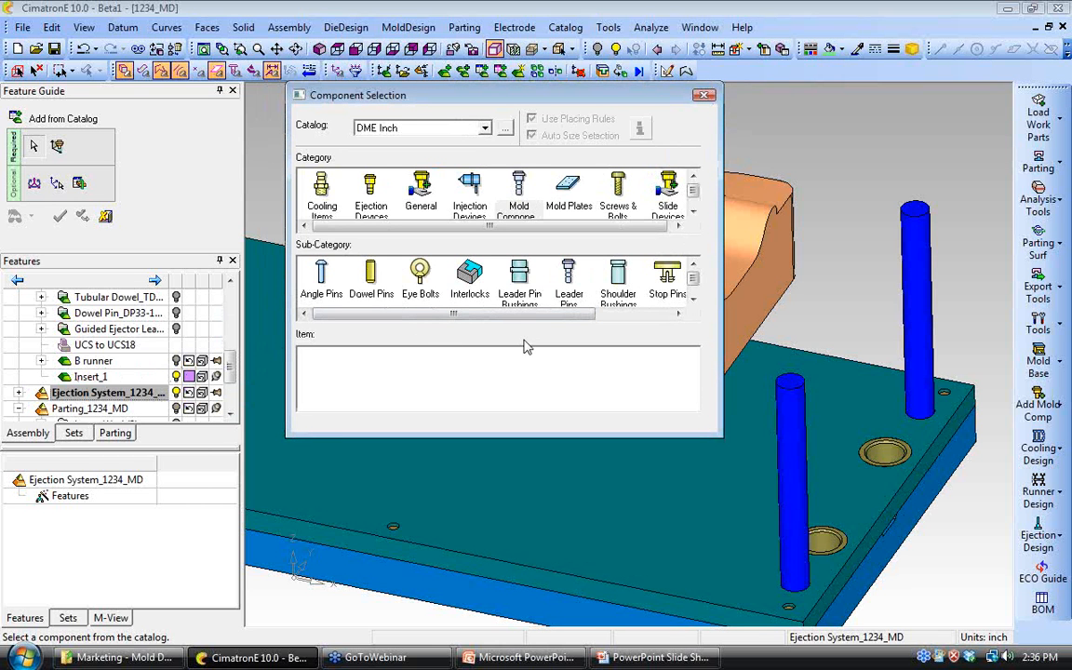
left_click(568, 191)
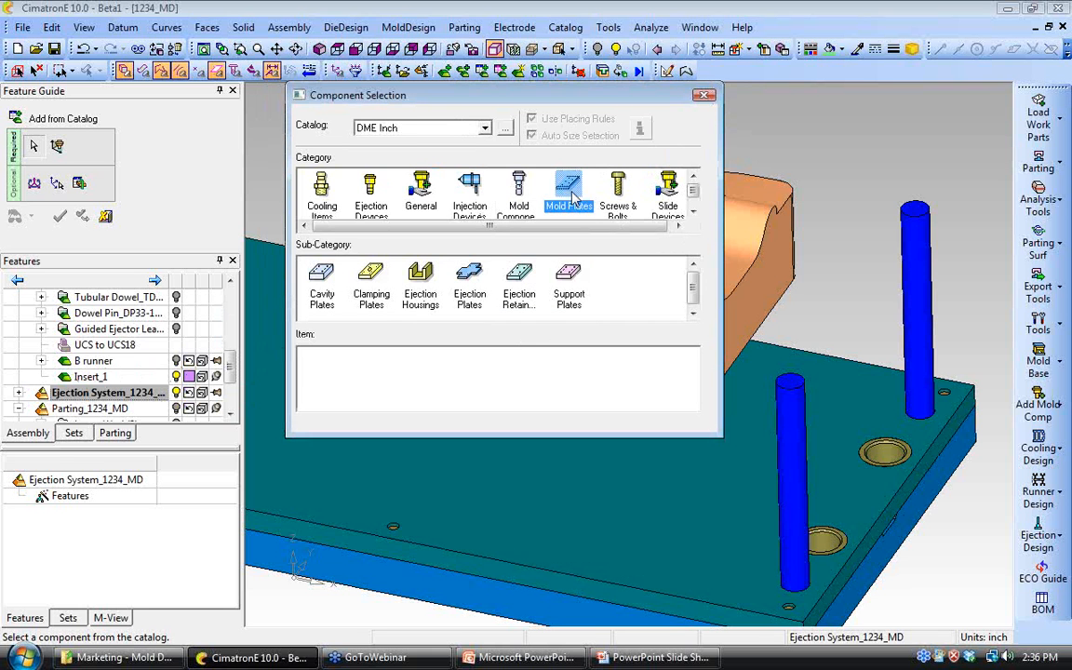
left_click(666, 196)
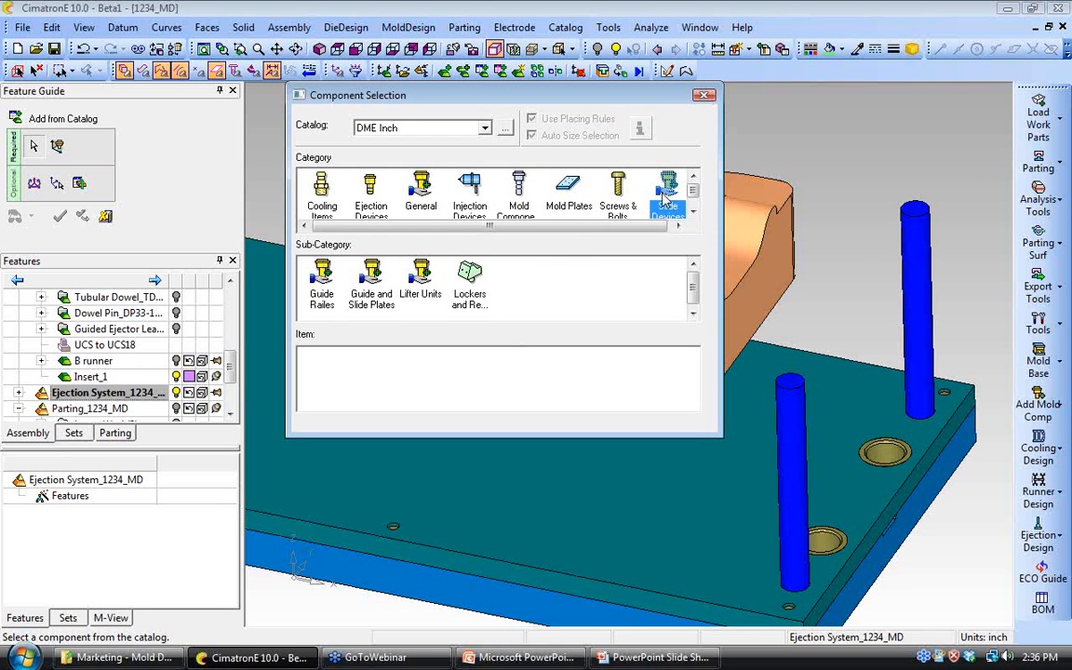
left_click(415, 285)
left_click(320, 365)
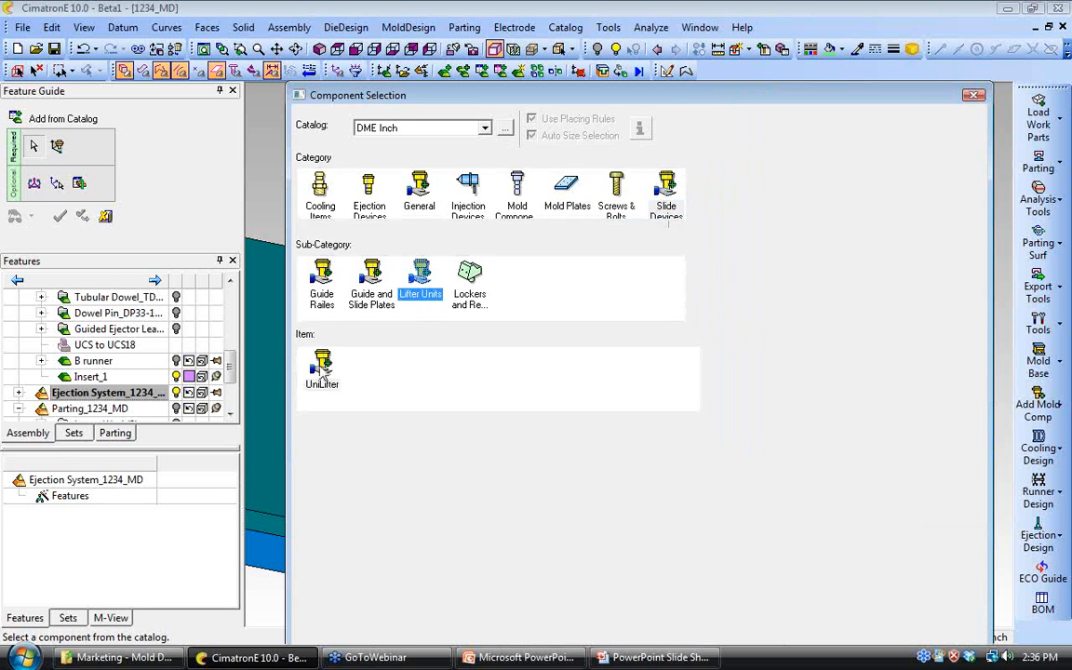
left_click_drag(809, 103, 802, 54)
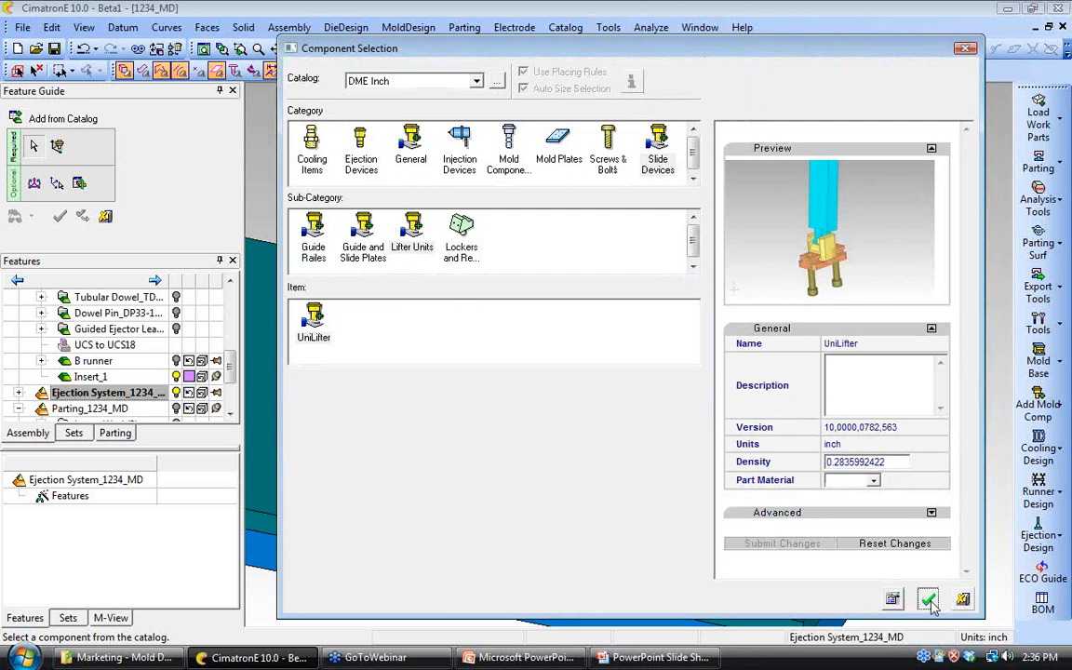
left_click(929, 598)
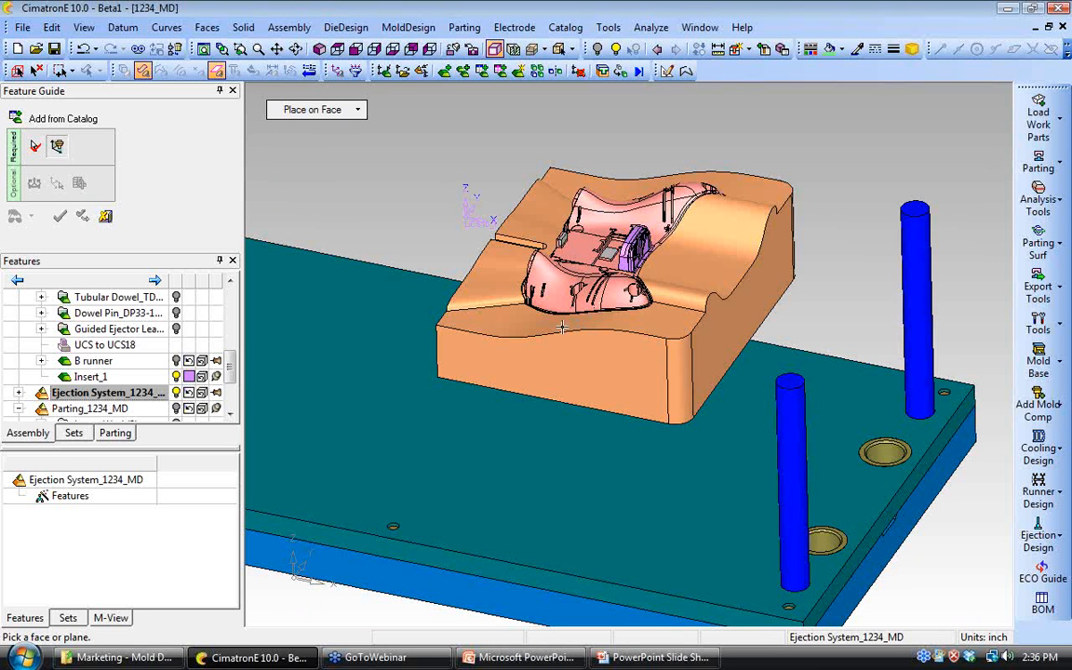
Step: Hide the ejector retainer plate and pick the upper face of Ejector Plate_1623A as the lifter's placement face
left_click_drag(228, 367, 221, 397)
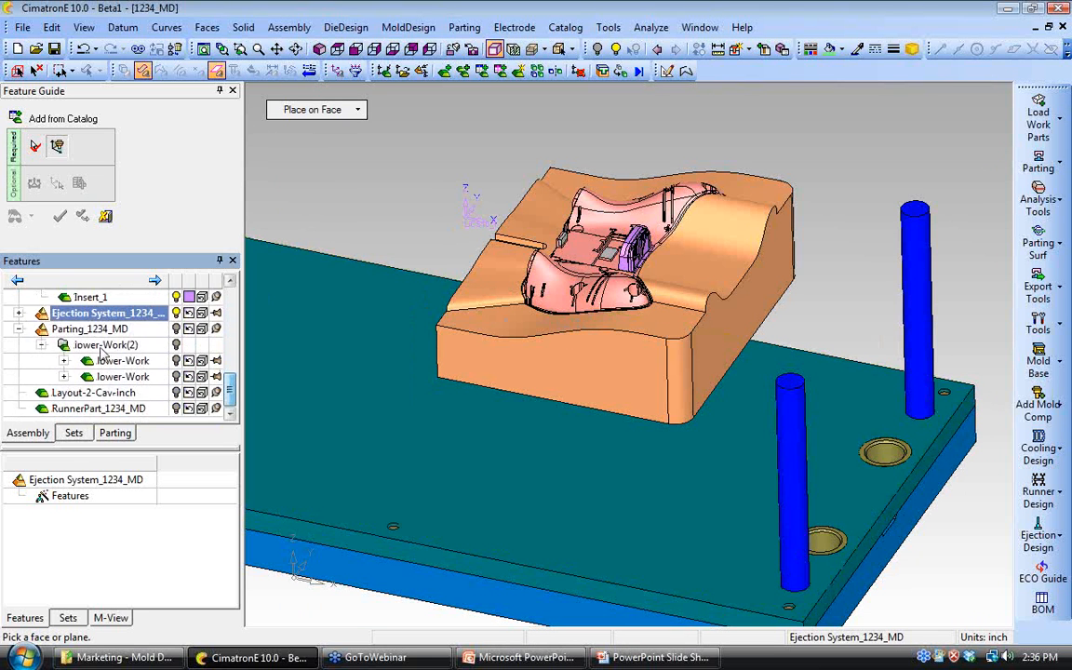
left_click(19, 314)
left_click(116, 314)
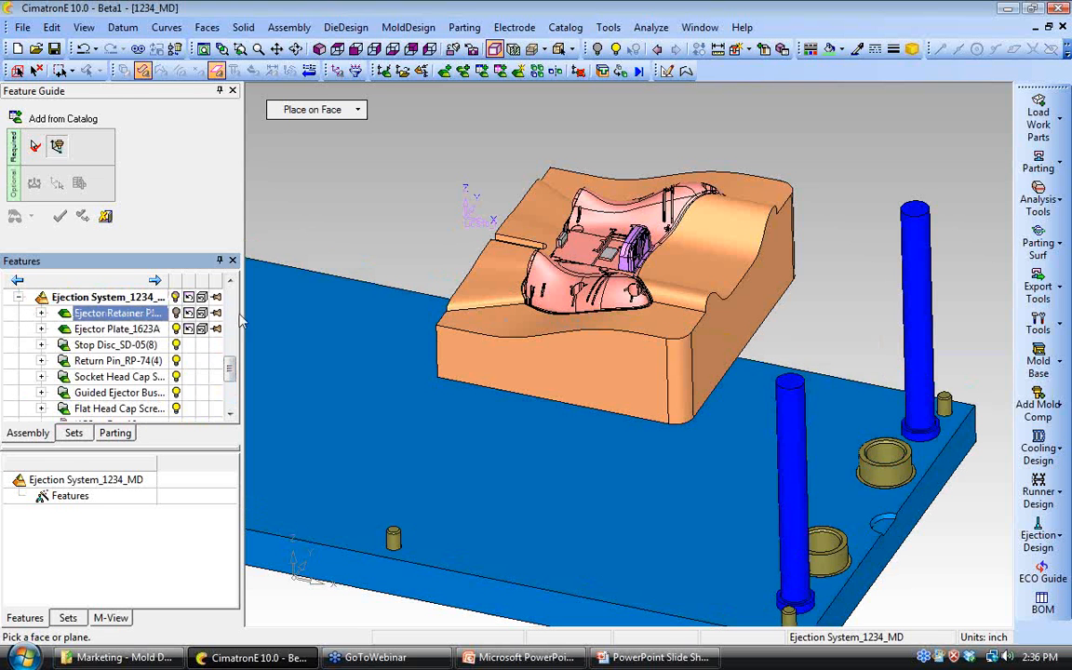
left_click(548, 508)
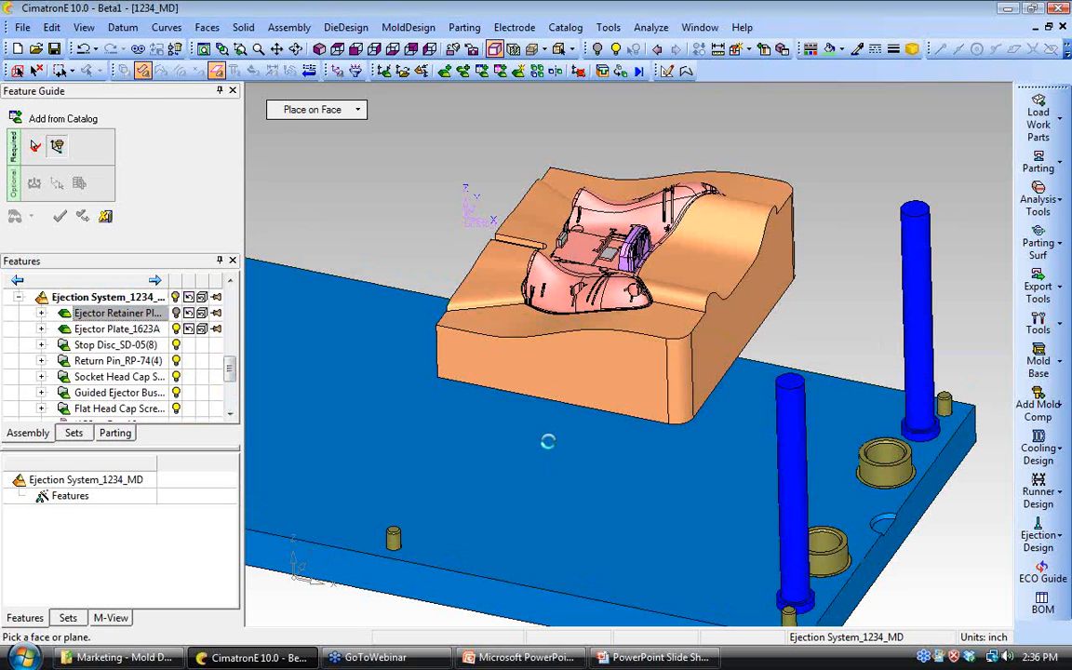
left_click_drag(514, 470, 619, 493, "ctrl")
middle_click_drag(608, 513, 681, 531, "ctrl")
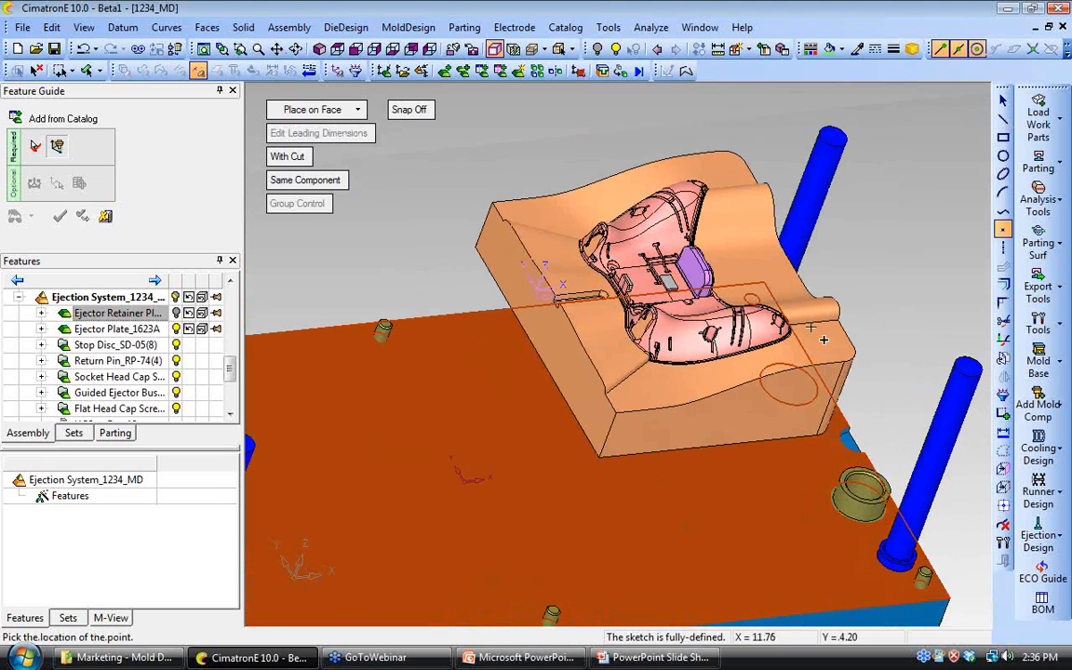
Step: Add a reference point to the placement sketch from the core geometry near the central ribs
left_click(1007, 490)
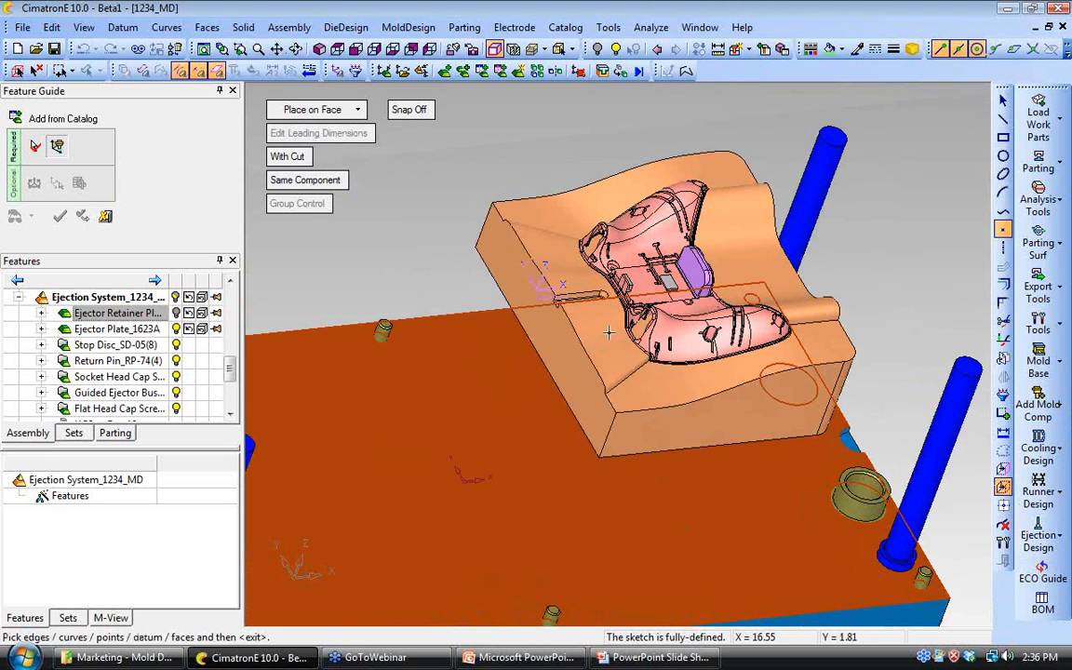
middle_click_drag(617, 425, 634, 495, "ctrl")
right_click_drag(634, 496, 638, 447, "ctrl")
scroll(624, 351, "up", 3)
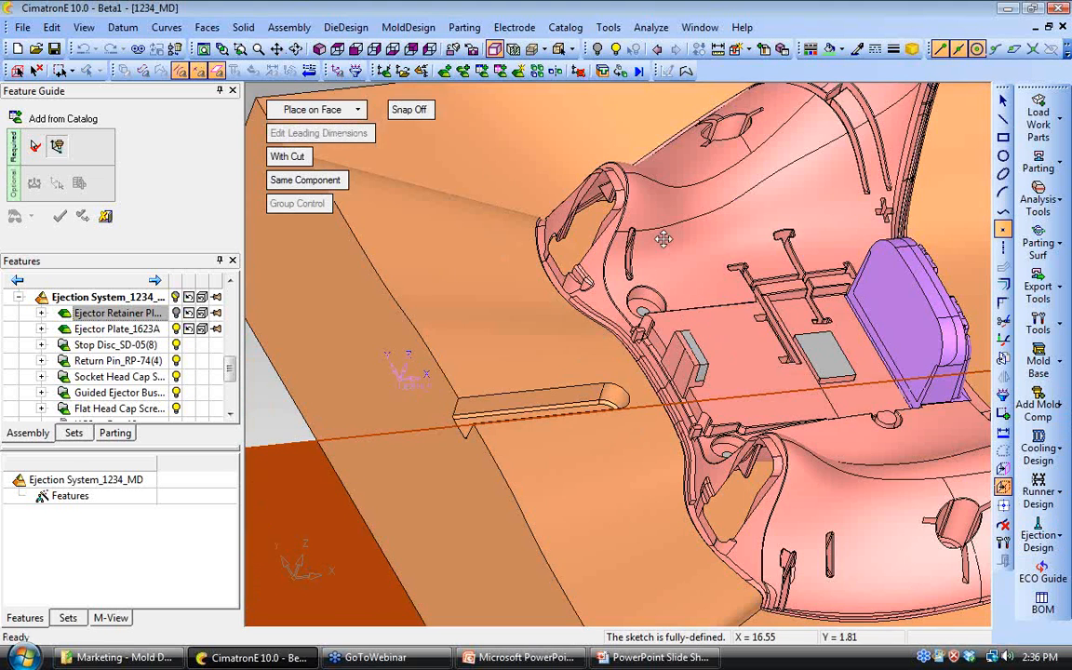
left_click(765, 343)
right_click_drag(549, 363, 542, 588, "ctrl")
middle_click_drag(541, 589, 536, 368, "ctrl")
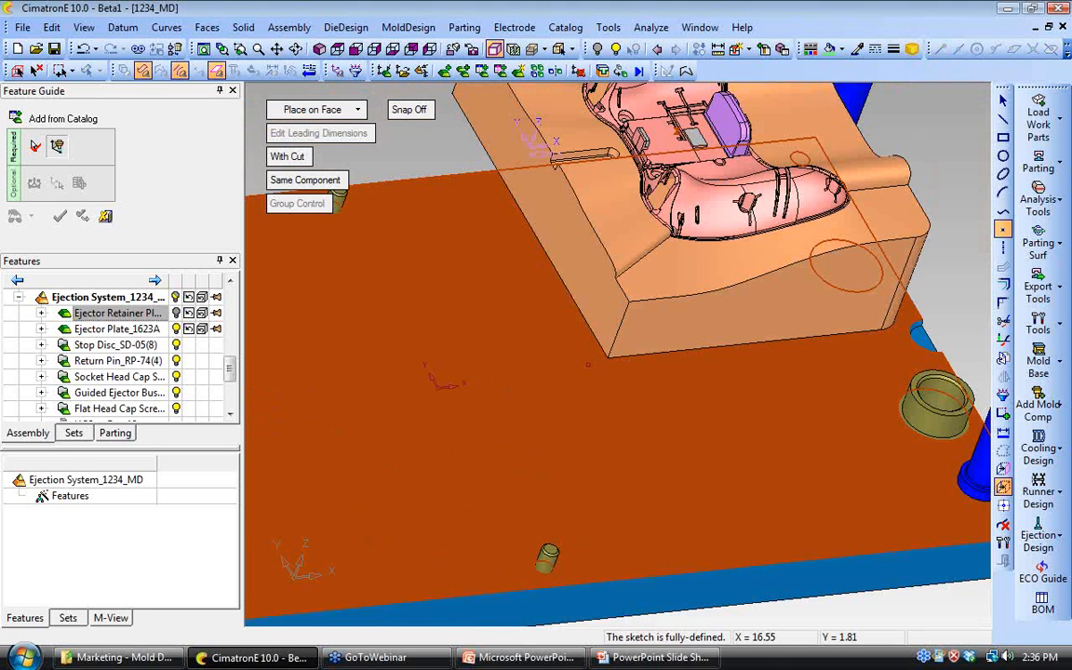
left_click_drag(536, 368, 549, 367, "ctrl")
middle_click(559, 407)
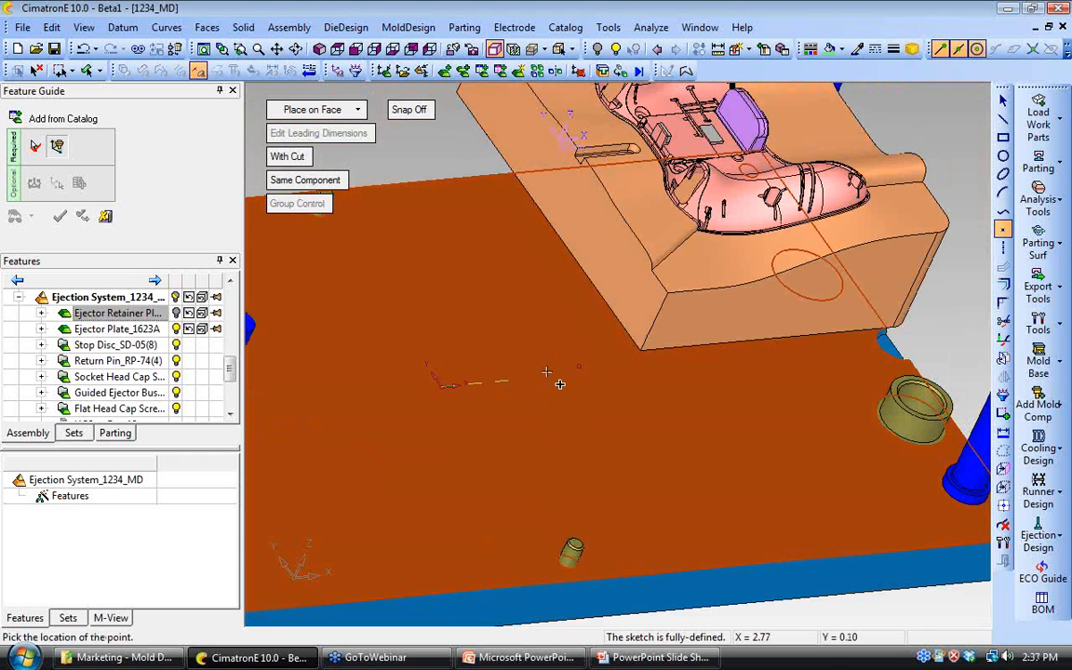
Step: Place the UniLifter on the ejector plate beside the reference point and rotate it 180° about the Z axis
left_click(547, 369)
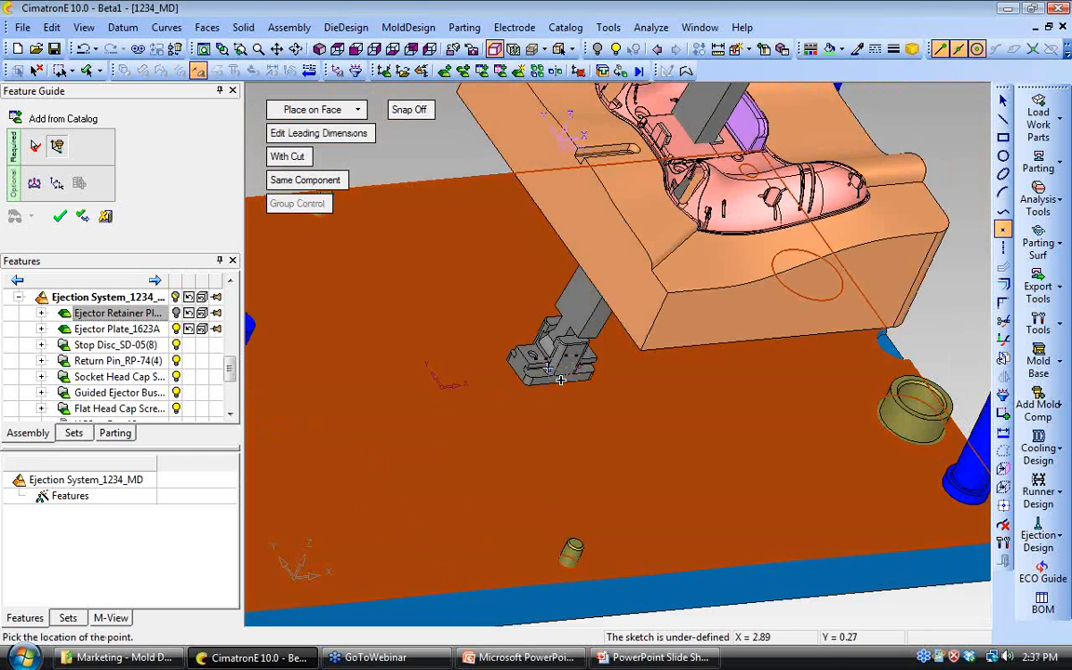
right_click_drag(611, 361, 661, 507, "ctrl")
left_click_drag(661, 507, 656, 450, "ctrl")
scroll(677, 410, "up", 3)
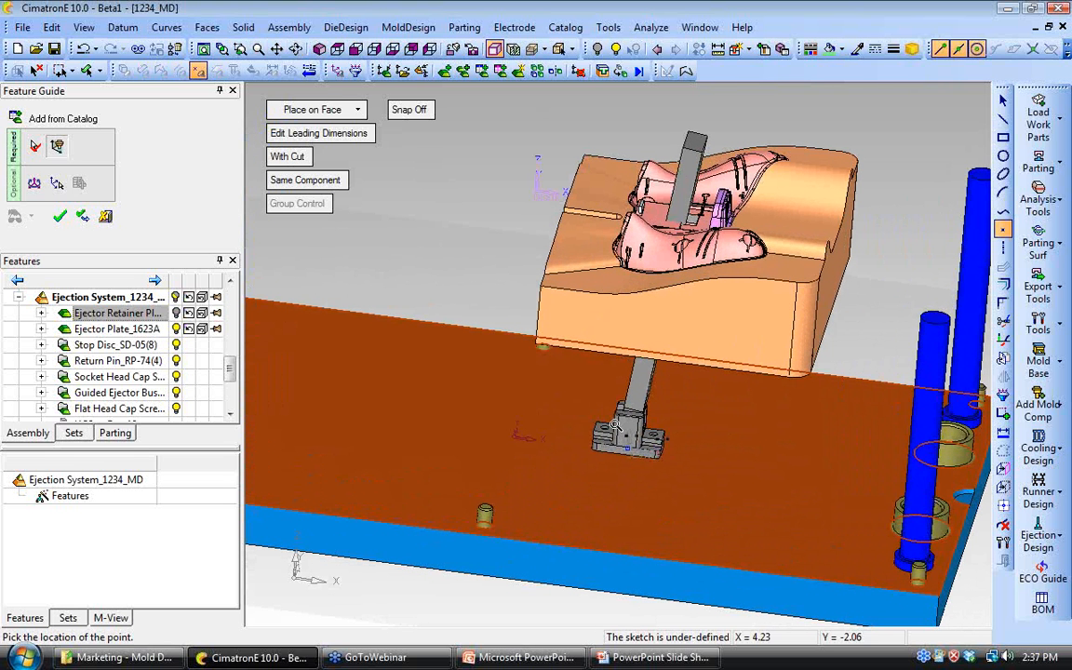
left_click(35, 185)
left_click(292, 228)
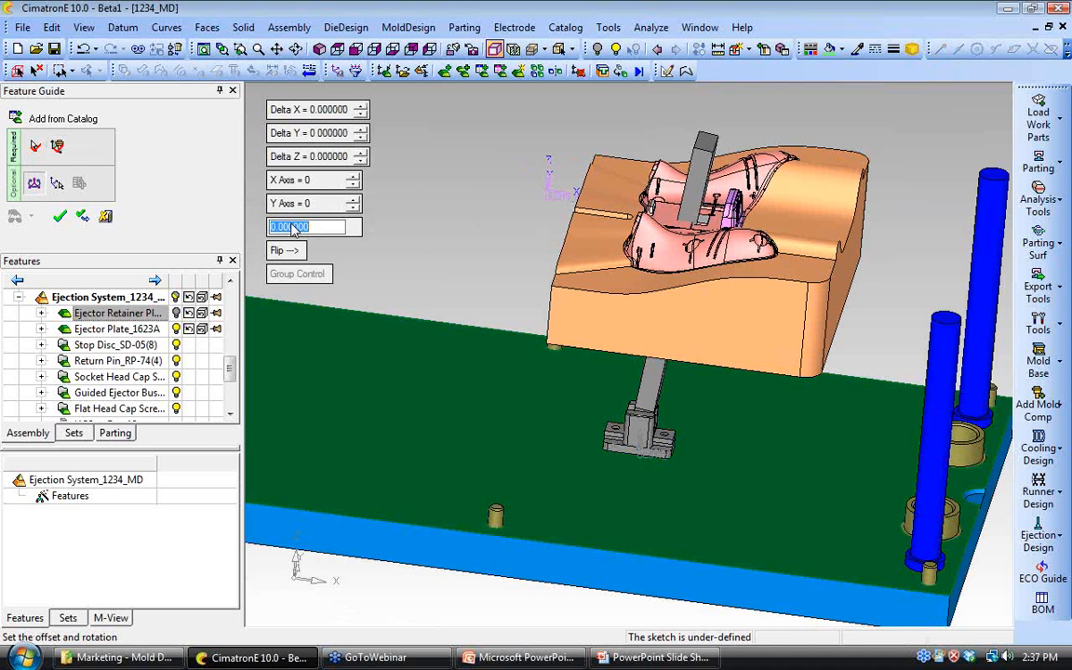
type("180")
key("Return")
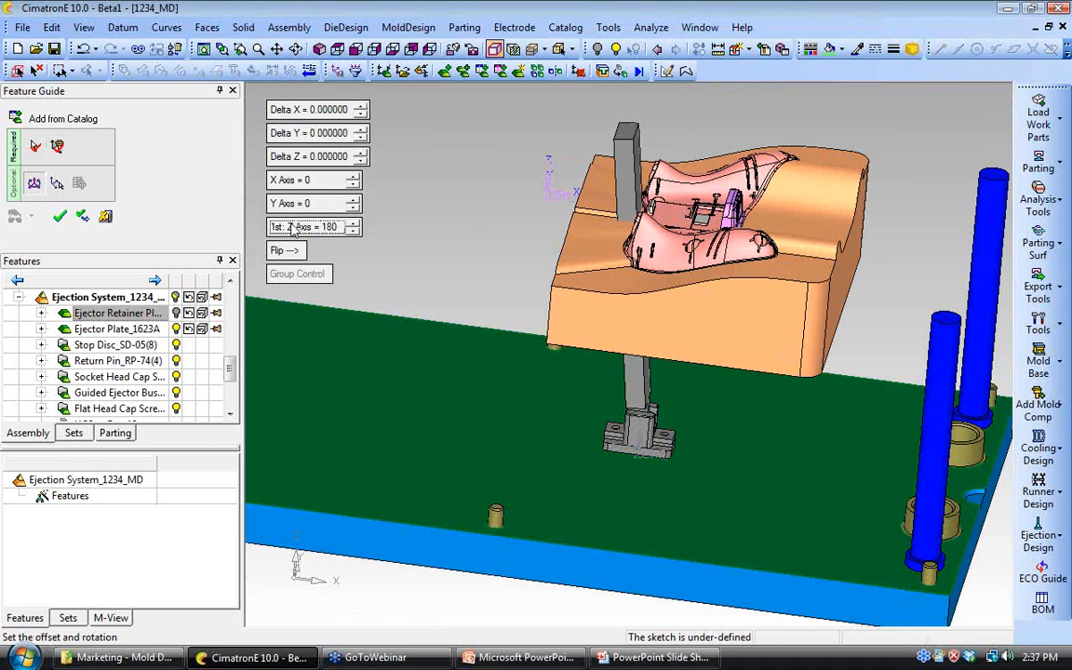
Step: Dimension the lifter's placement point from the sketch origin and set the distance to 4.2 inches
left_click(58, 148)
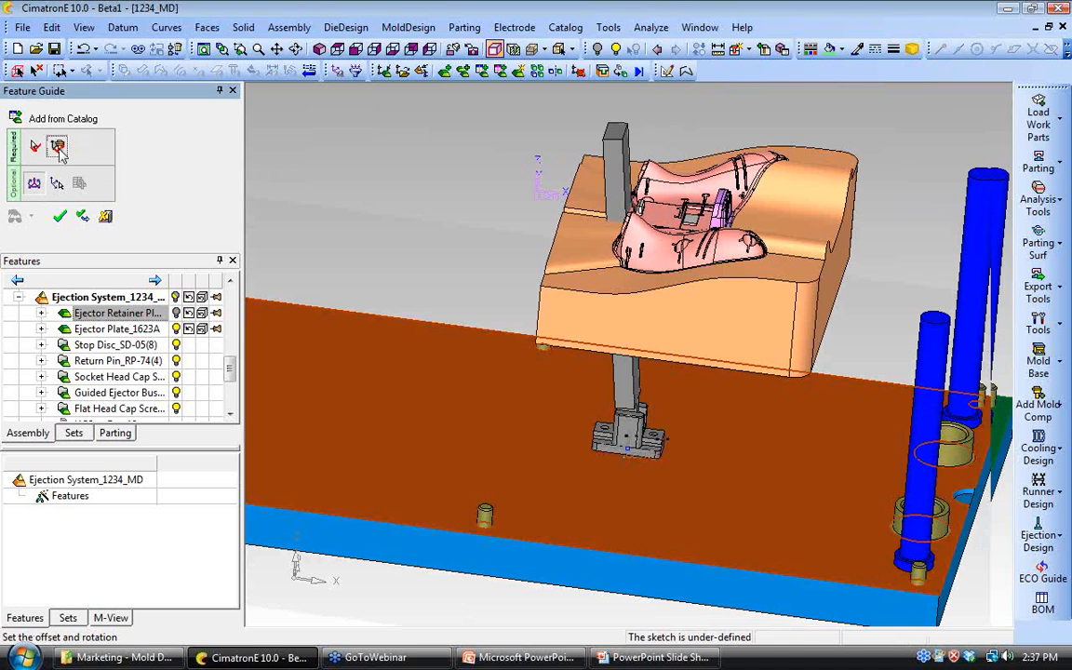
left_click(1004, 432)
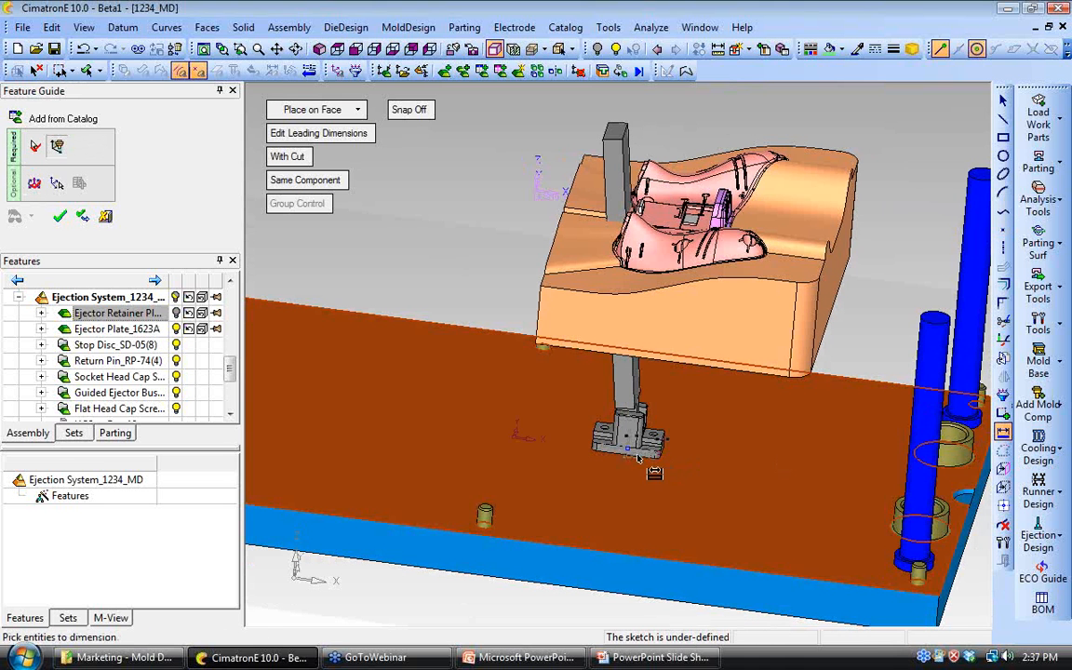
left_click(628, 451)
left_click(514, 436)
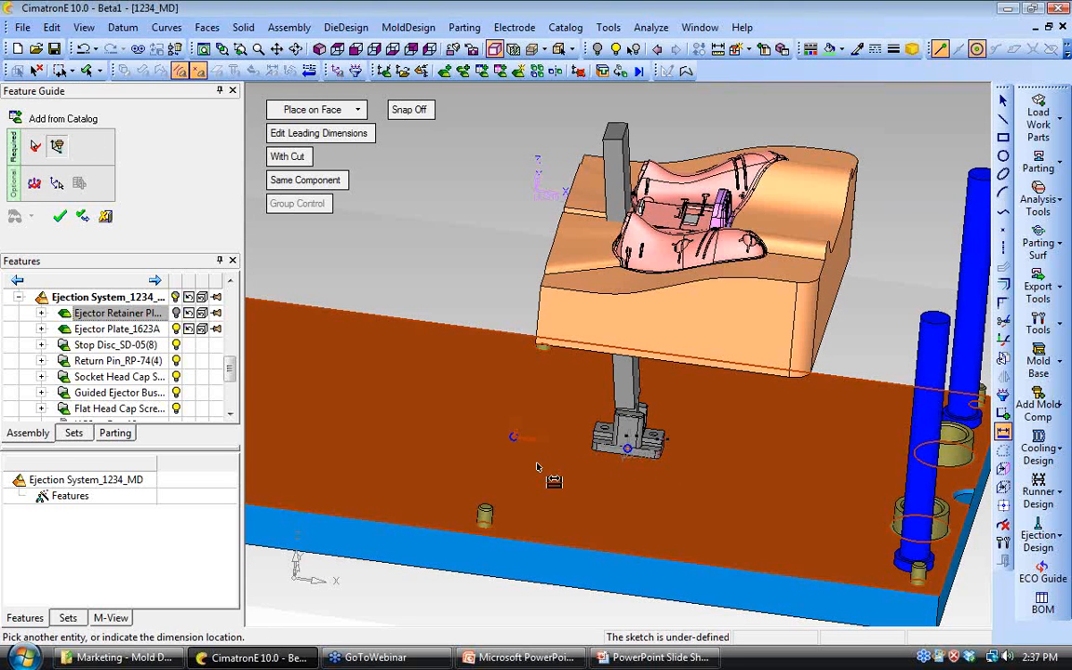
left_click(560, 468)
type("4.2")
key("Return")
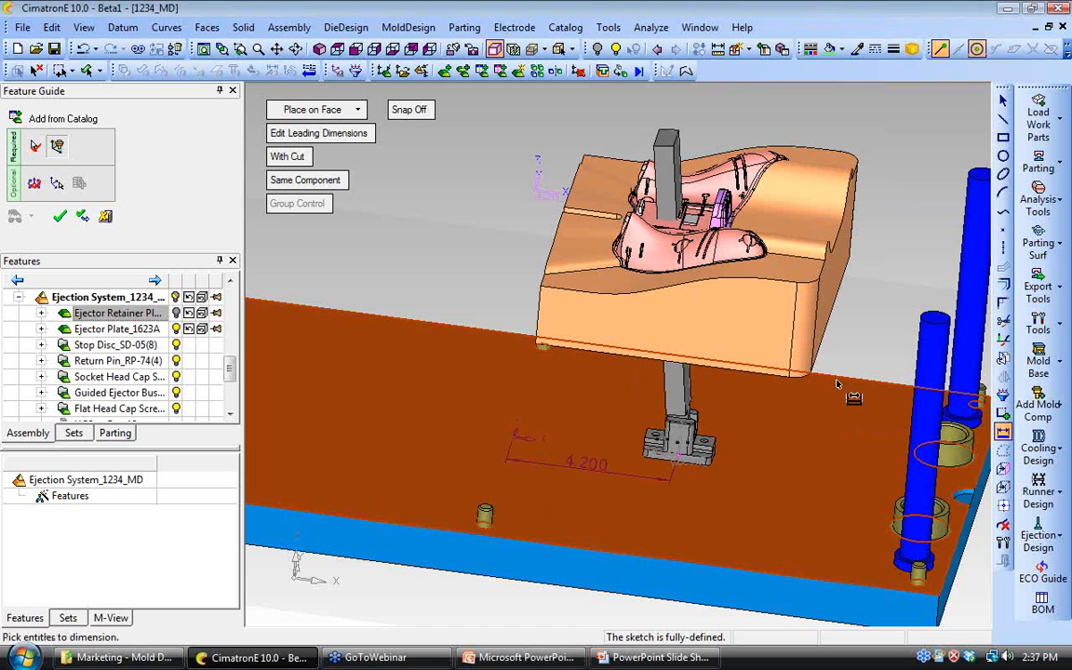
Step: Set the lifter's leading dimension W to 0.5 and complete its placement in the ejection system
left_click_drag(762, 355, 690, 359, "ctrl")
middle_click_drag(693, 359, 570, 412, "ctrl")
right_click_drag(571, 412, 683, 411, "ctrl")
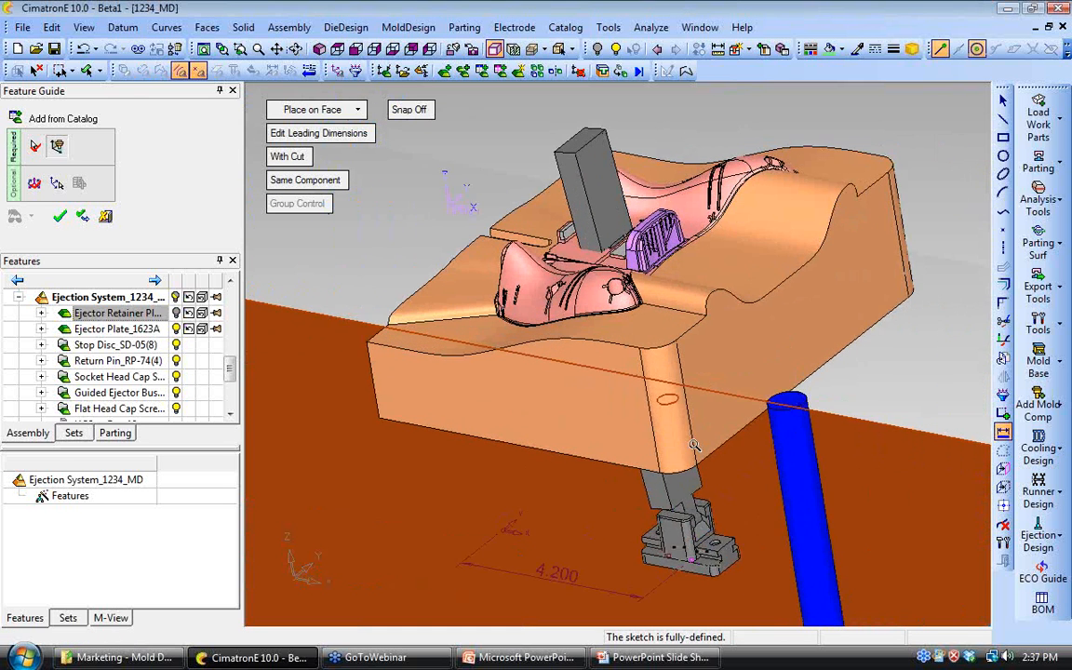
middle_click_drag(684, 411, 590, 391, "ctrl")
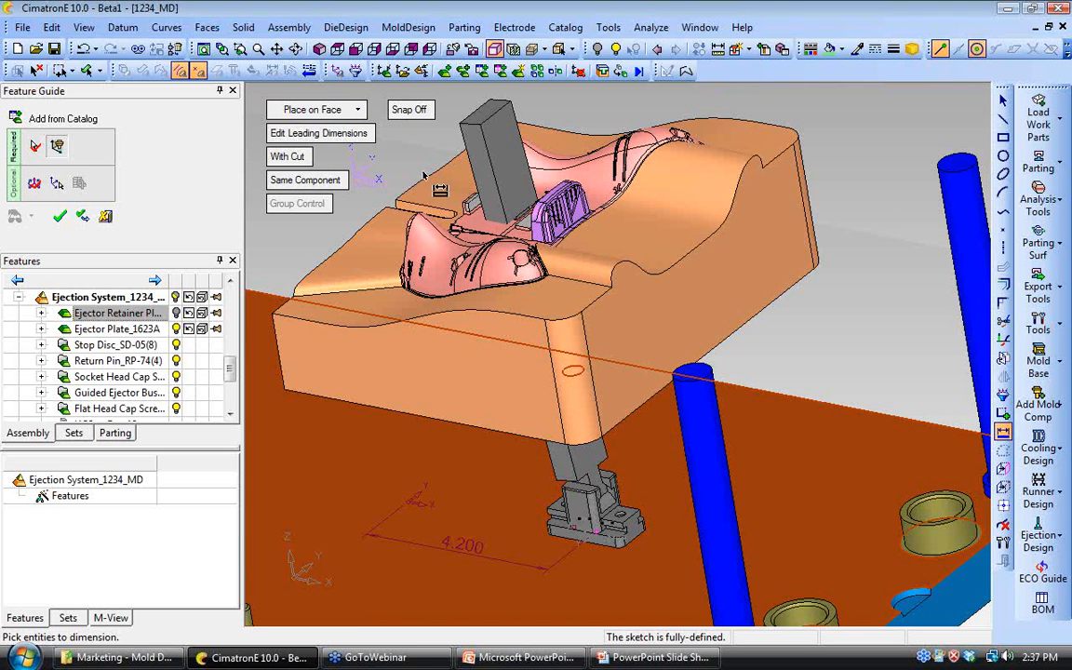
left_click(335, 135)
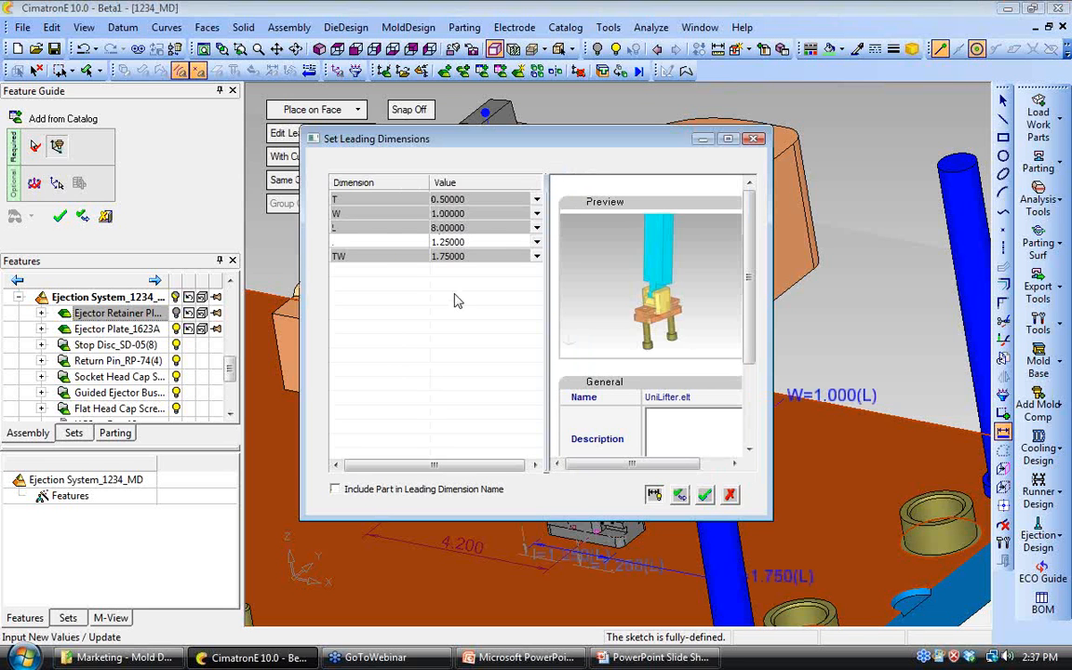
left_click(537, 215)
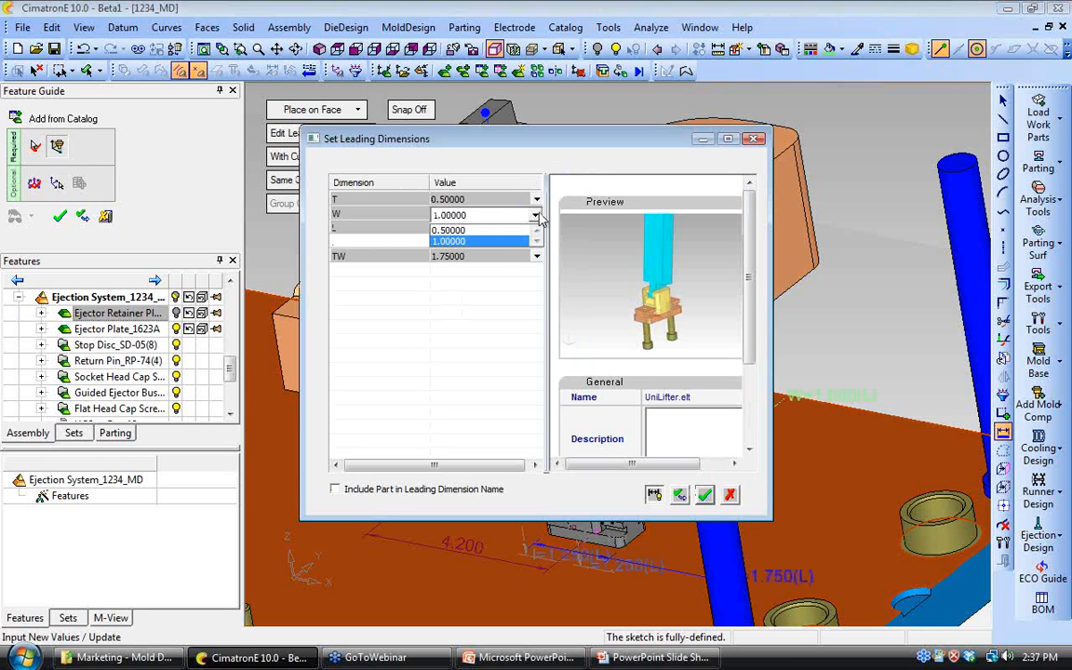
left_click(474, 230)
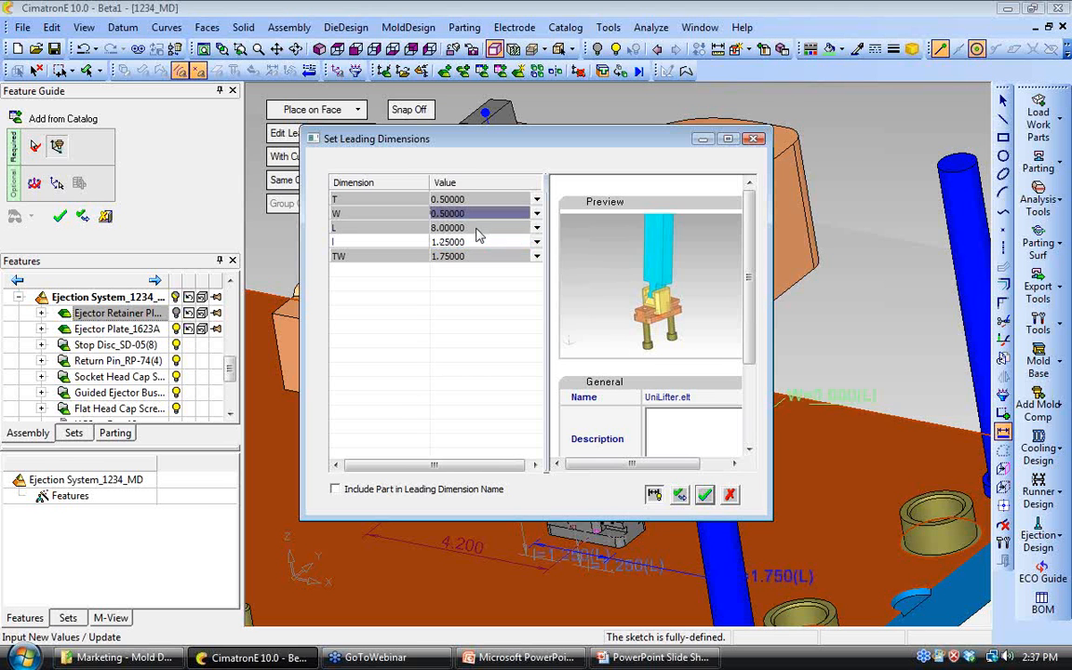
left_click(704, 494)
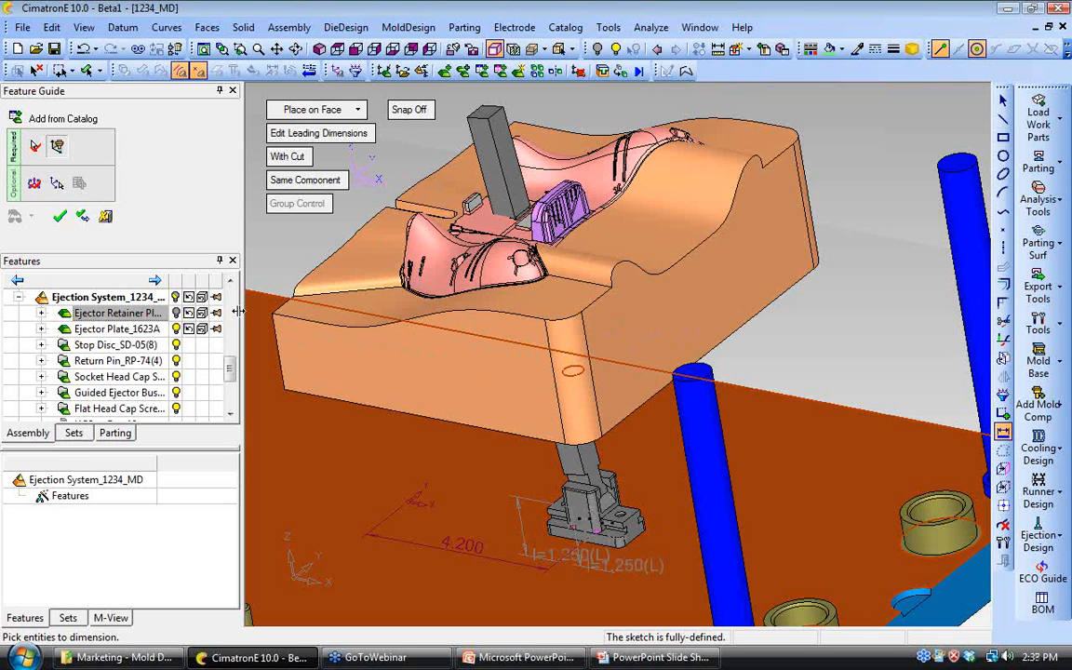
left_click(59, 217)
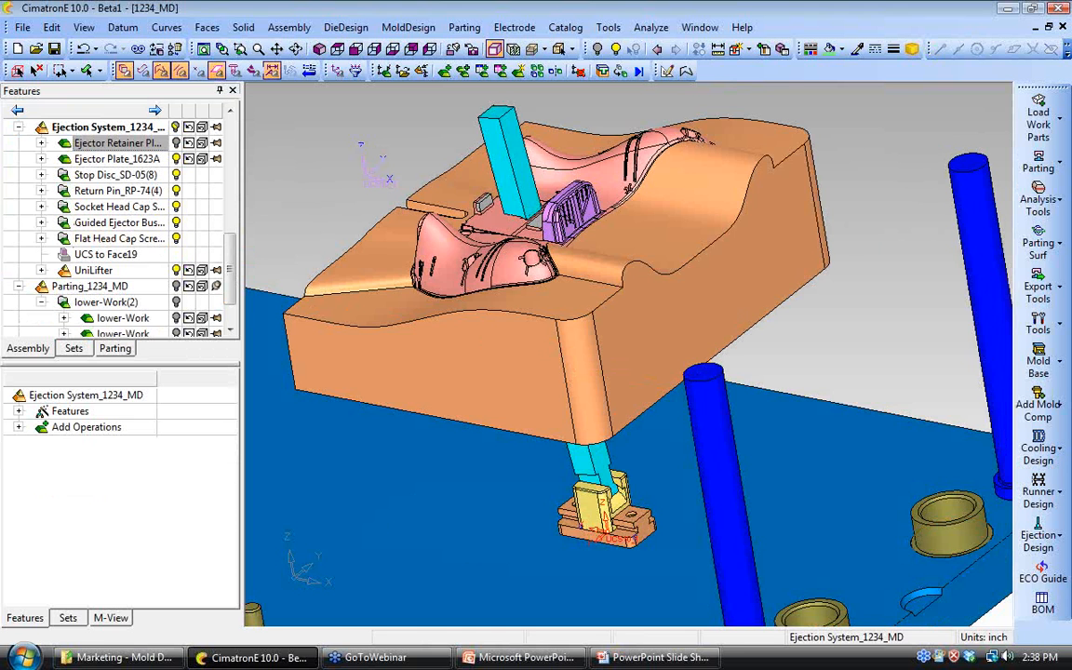
scroll(287, 328, "down", 3)
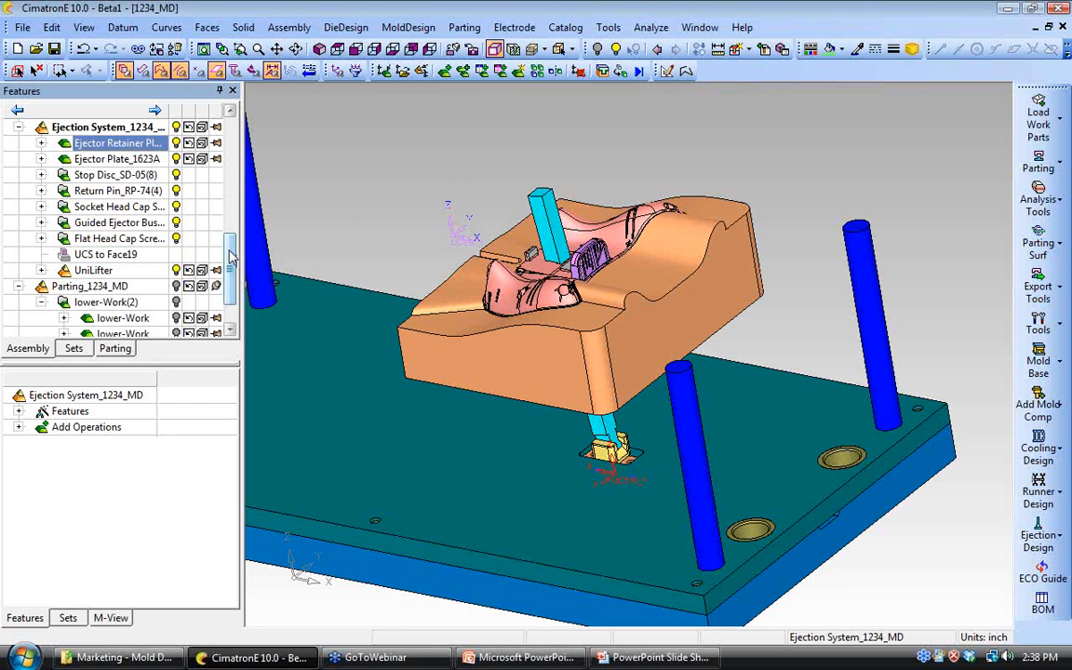
Step: Show the support plate and step a dynamic section through the lifter to examine how it passes through the plates and core
scroll(231, 212, "up", 3)
scroll(231, 212, "up", 3)
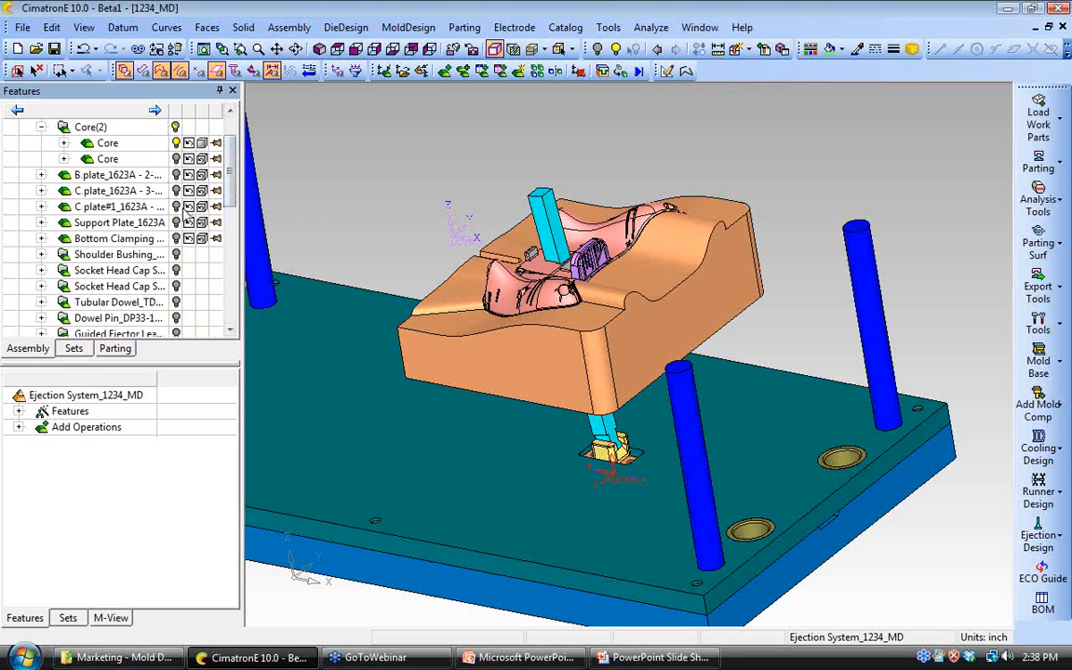
left_click(140, 222)
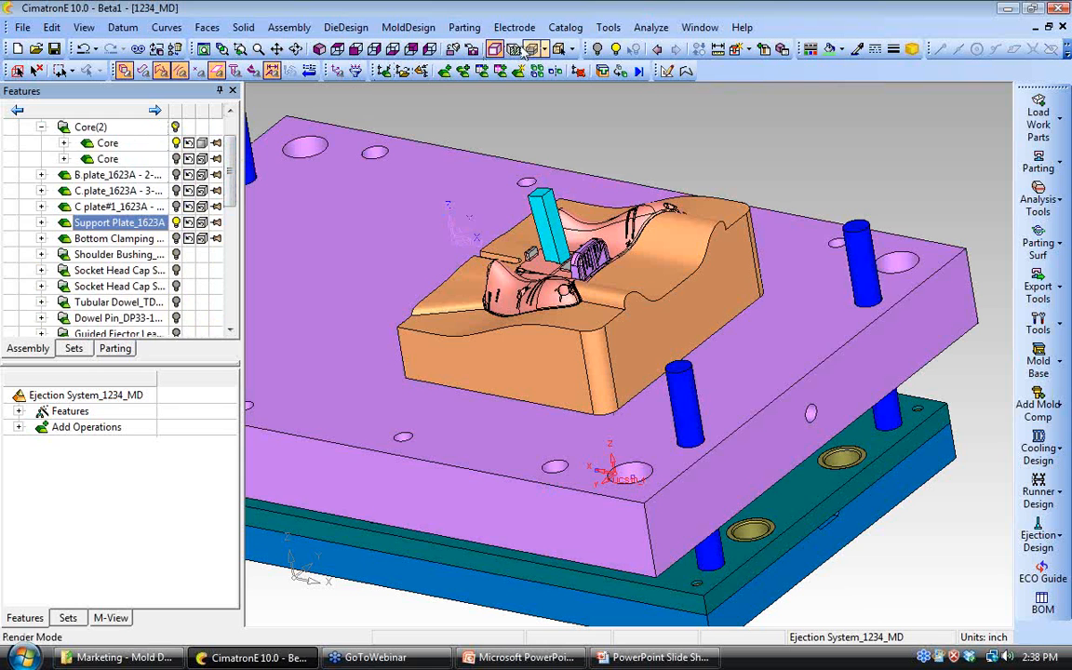
left_click(514, 51)
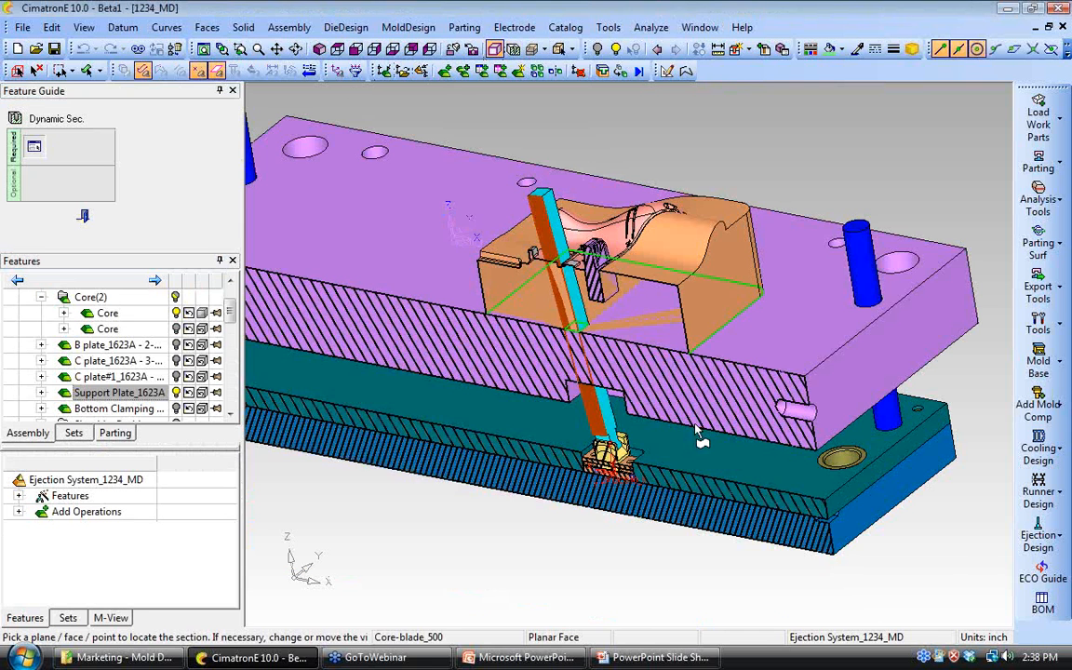
scroll(700, 437, "up", 4)
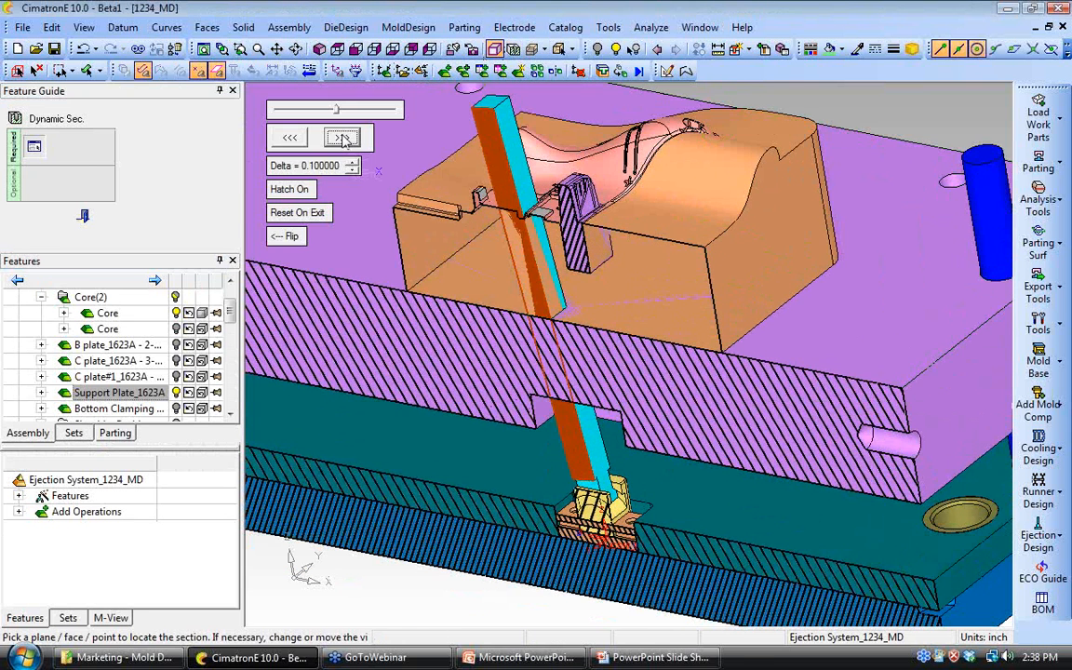
left_click(342, 138)
left_click(342, 138)
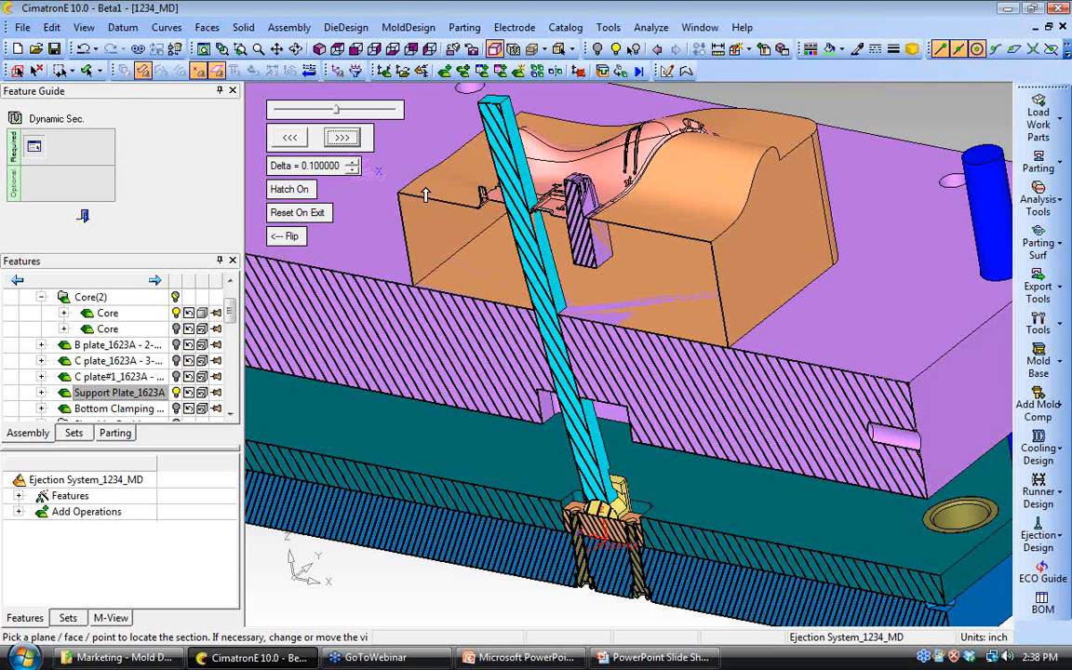
left_click(83, 215)
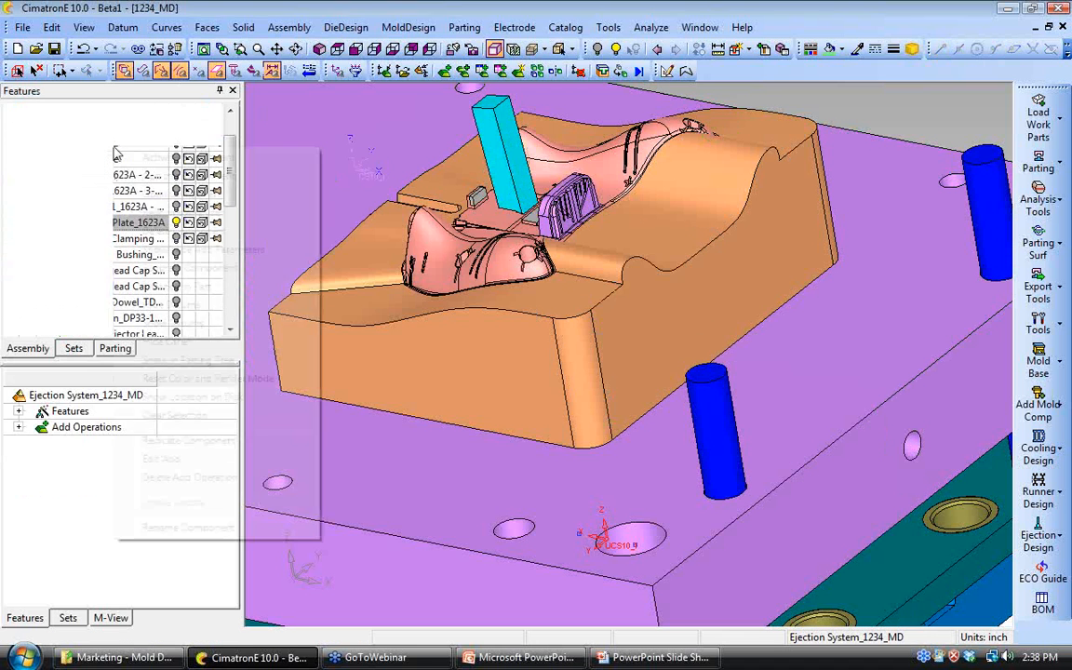
Step: Activate the first core component and hide all other components
left_click(140, 144)
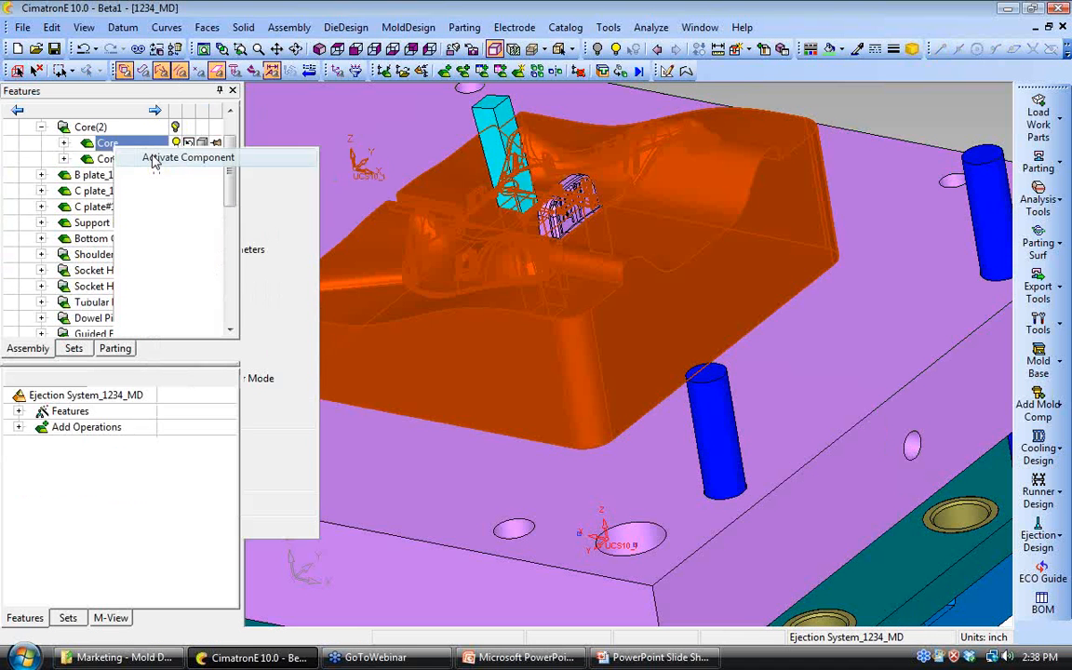
right_click(143, 153)
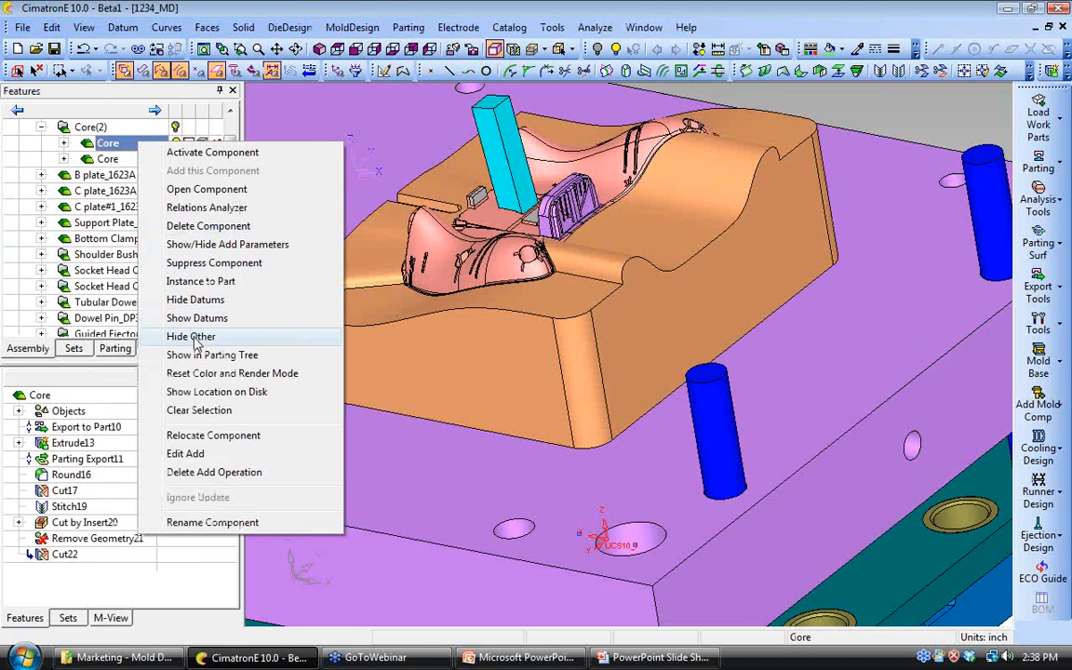
left_click(193, 338)
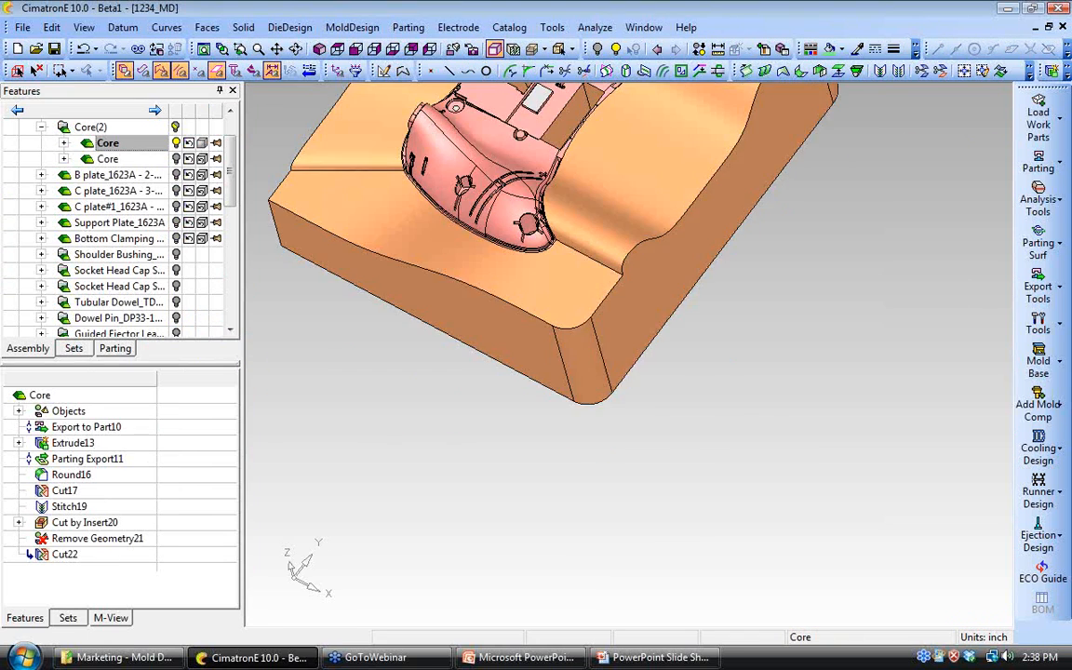
Step: Roll the core's feature history back to the Remove Geometry feature, before the lifter pocket cut
middle_click_drag(567, 325, 598, 477, "ctrl")
right_click_drag(598, 477, 598, 395, "ctrl")
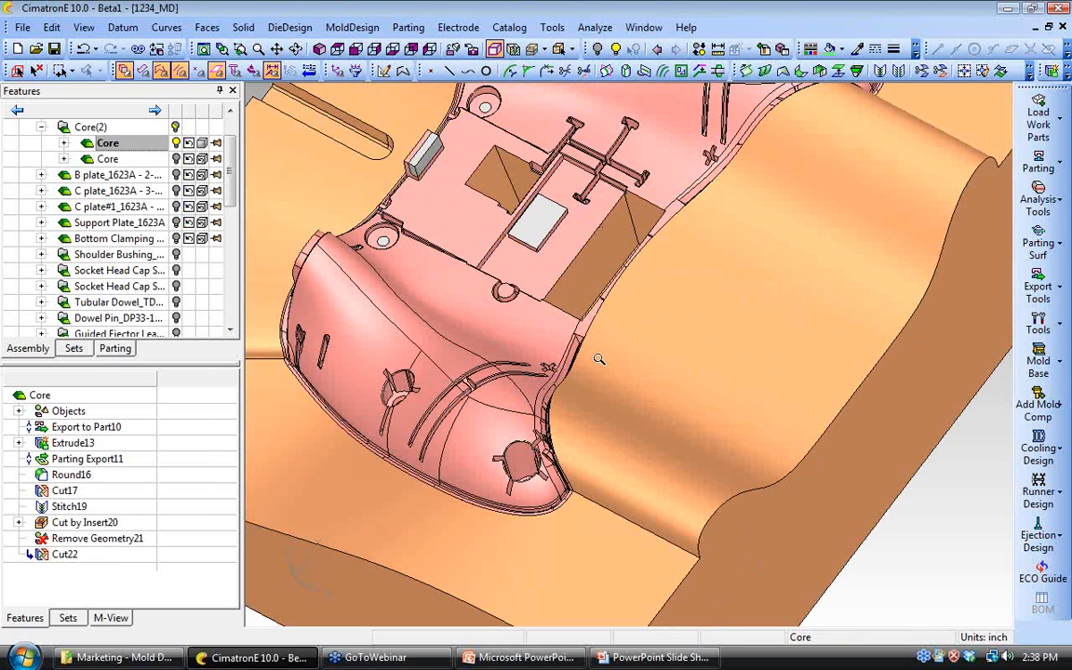
left_click_drag(551, 224, 553, 286, "ctrl")
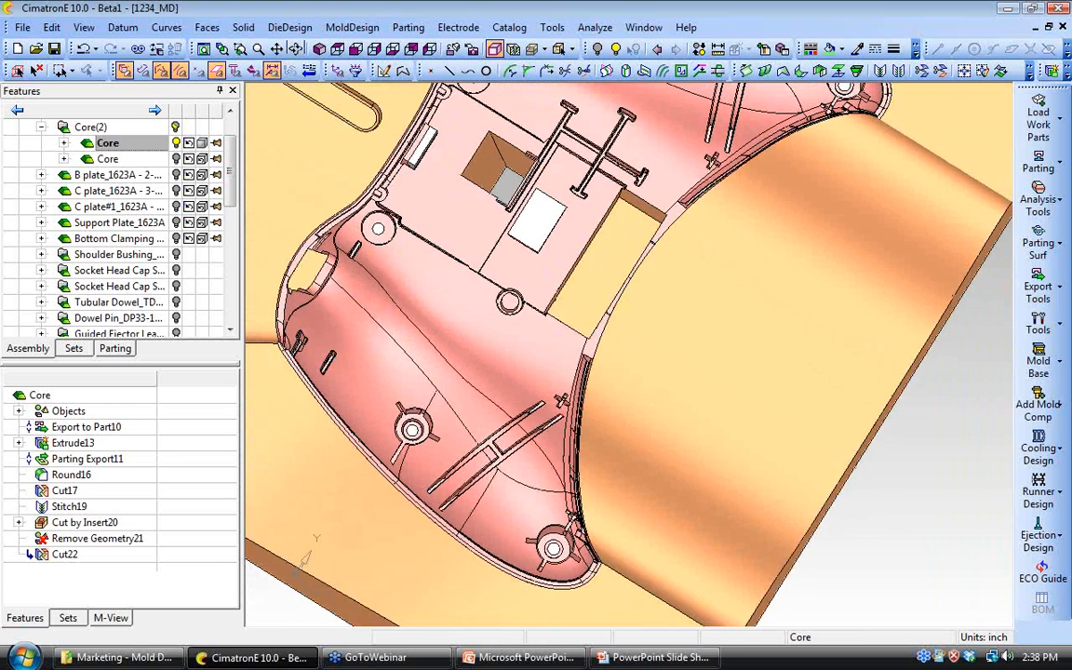
right_click_drag(532, 255, 527, 265, "ctrl")
middle_click_drag(527, 265, 545, 382, "ctrl")
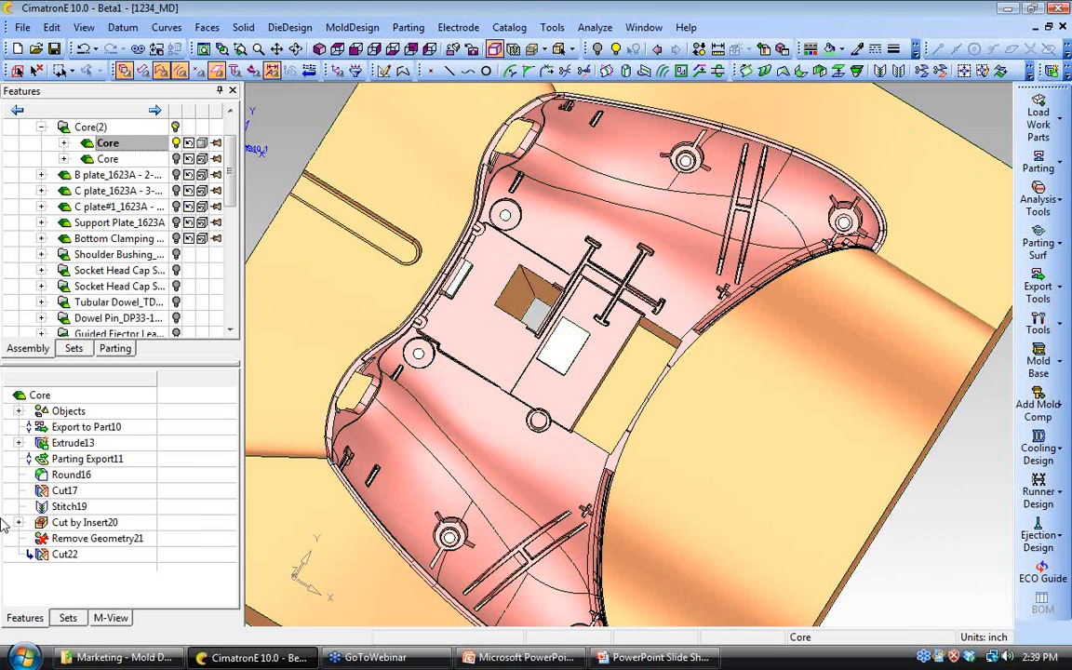
right_click(98, 538)
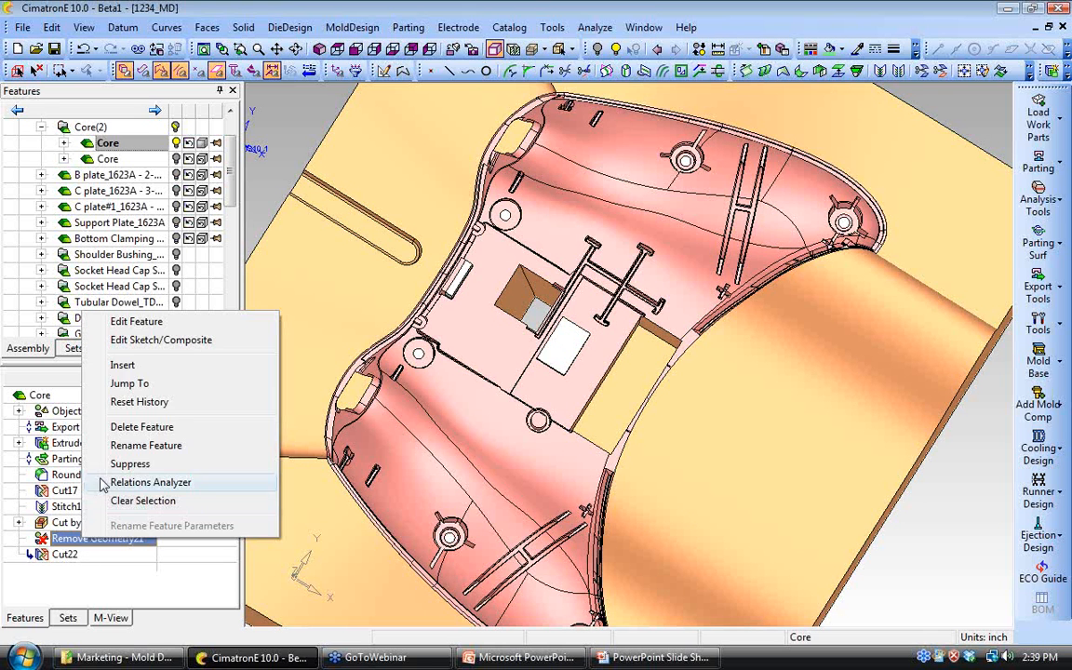
left_click(125, 365)
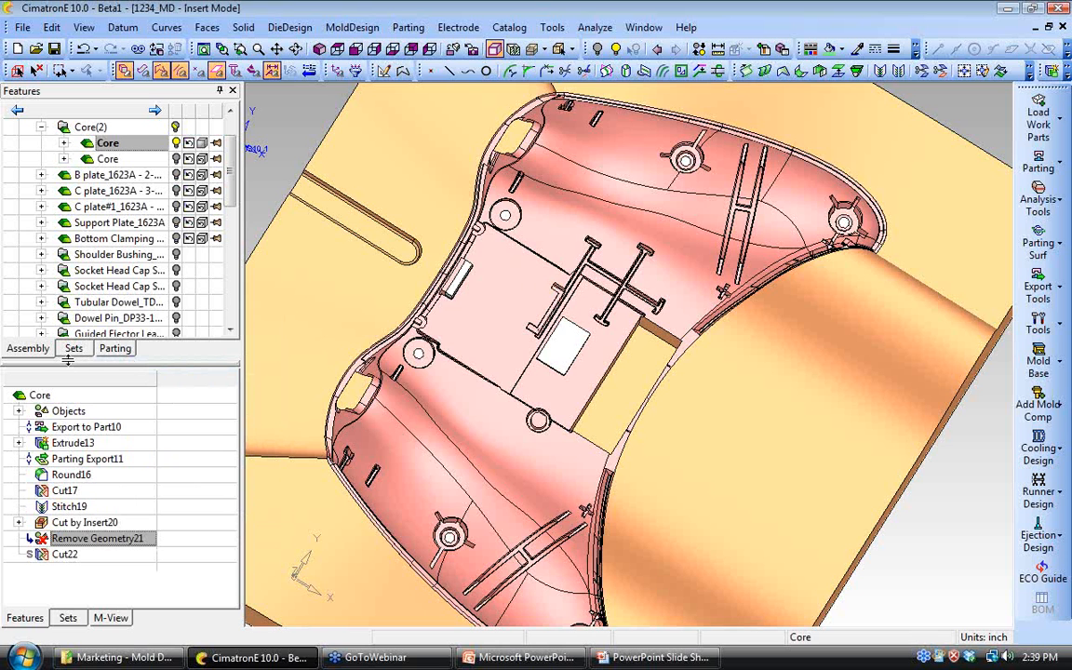
Step: Expand the UniLifter subassembly and activate its Core-blade component for editing
left_click_drag(228, 149, 219, 238)
left_click(42, 286)
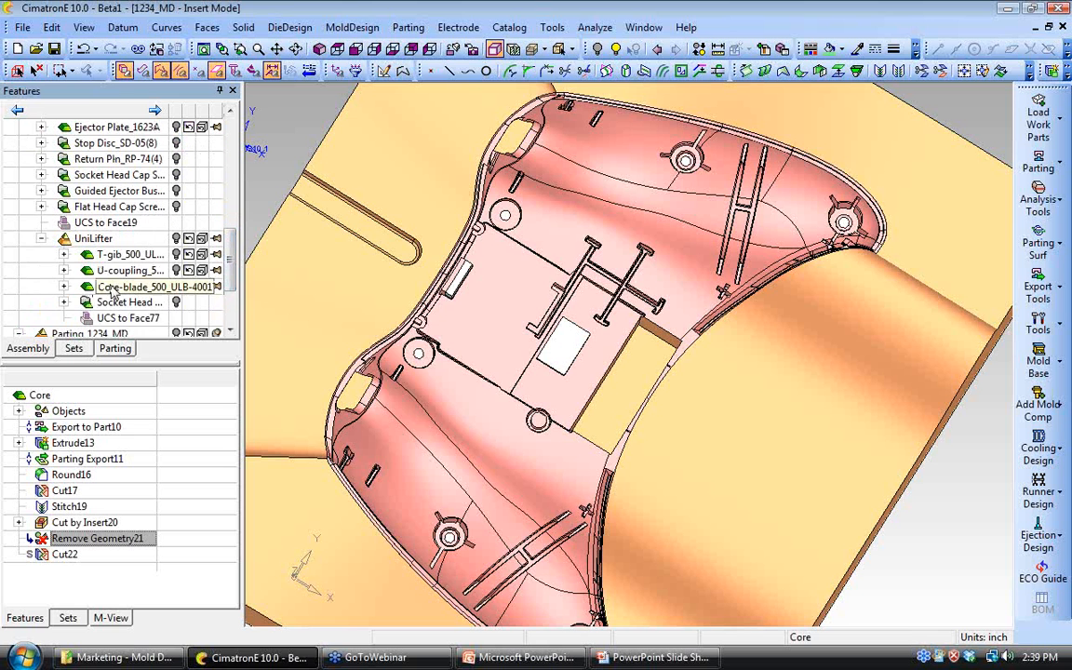
right_click(112, 291)
left_click(228, 262)
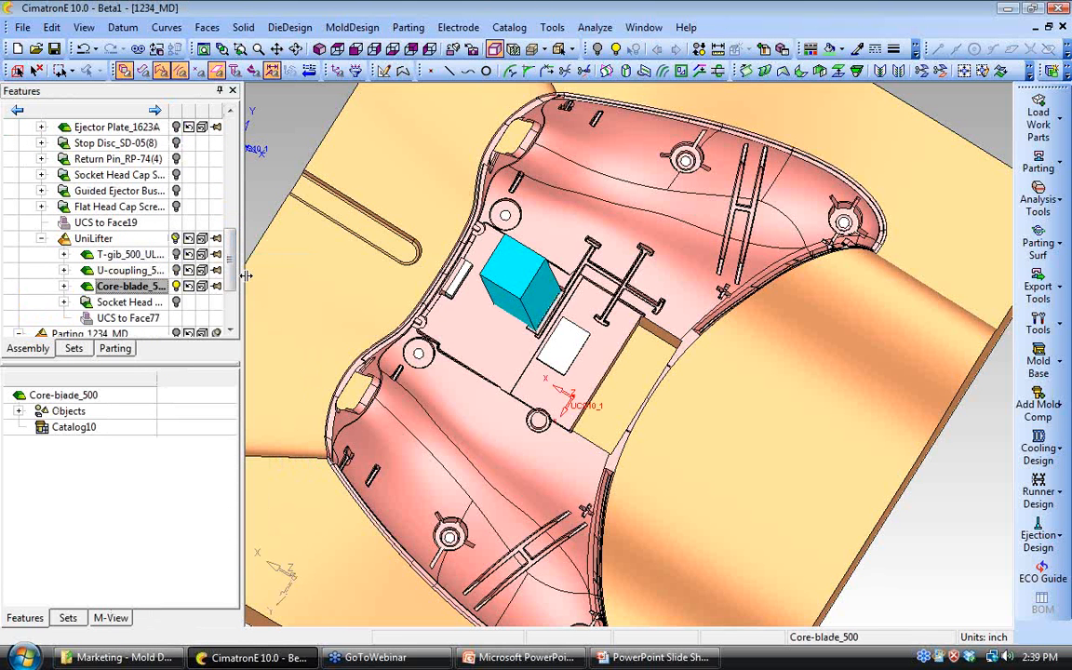
left_click_drag(468, 389, 477, 284, "ctrl")
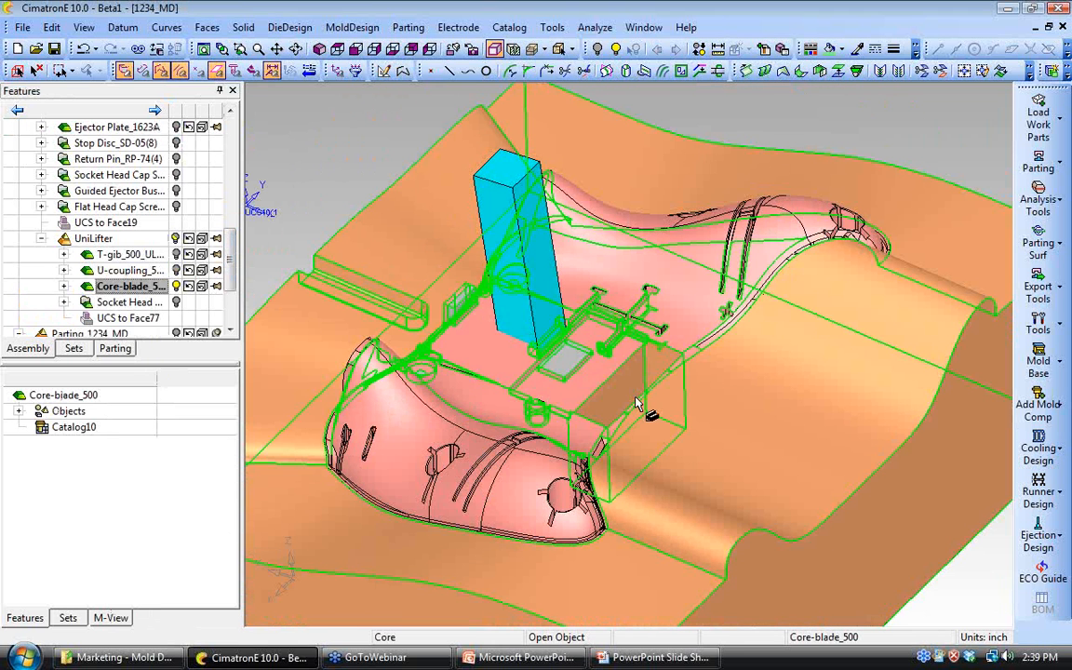
Step: Import the core's planar face around the central ribs into the lifter blade as reference geometry
left_click(23, 28)
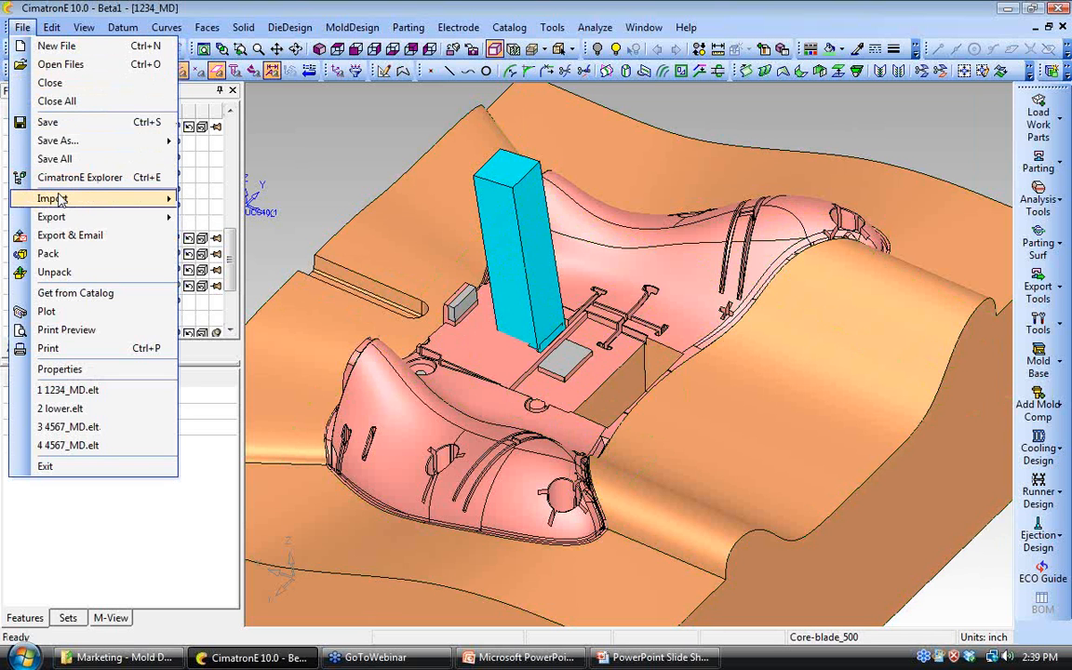
mouse_move(112, 198)
left_click(229, 257)
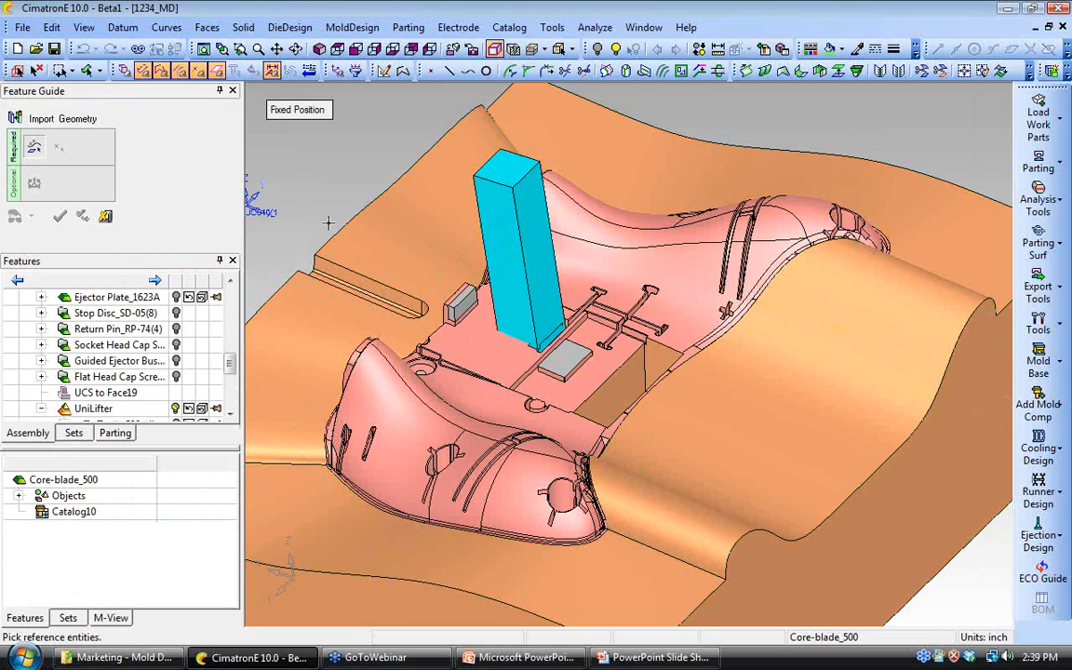
left_click_drag(462, 270, 549, 344, "ctrl")
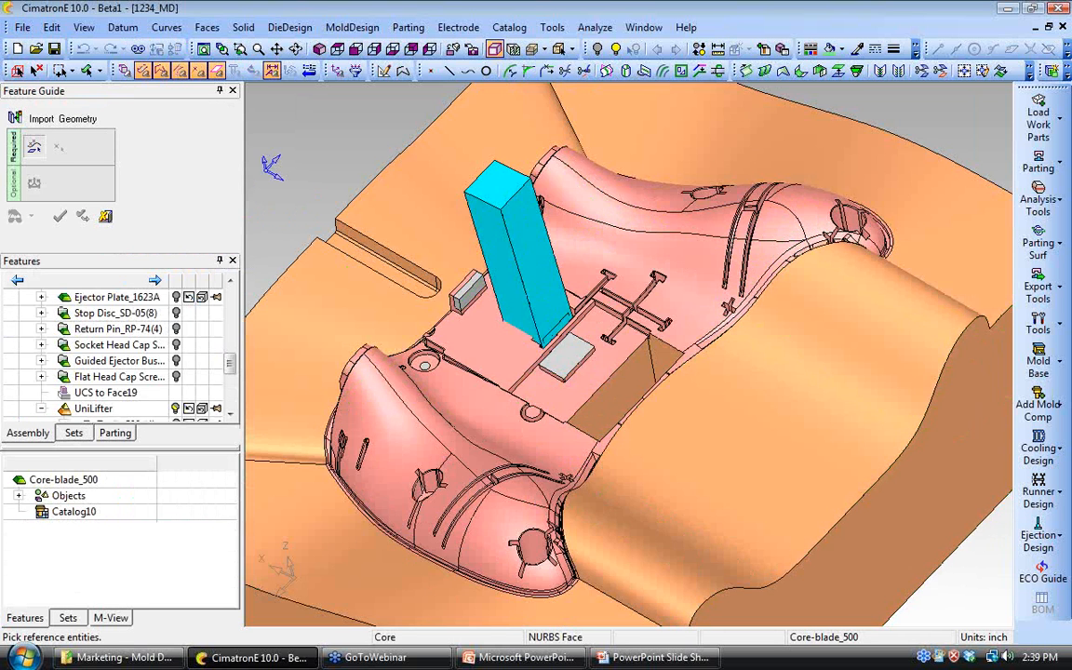
scroll(560, 347, "up", 3)
left_click(560, 347)
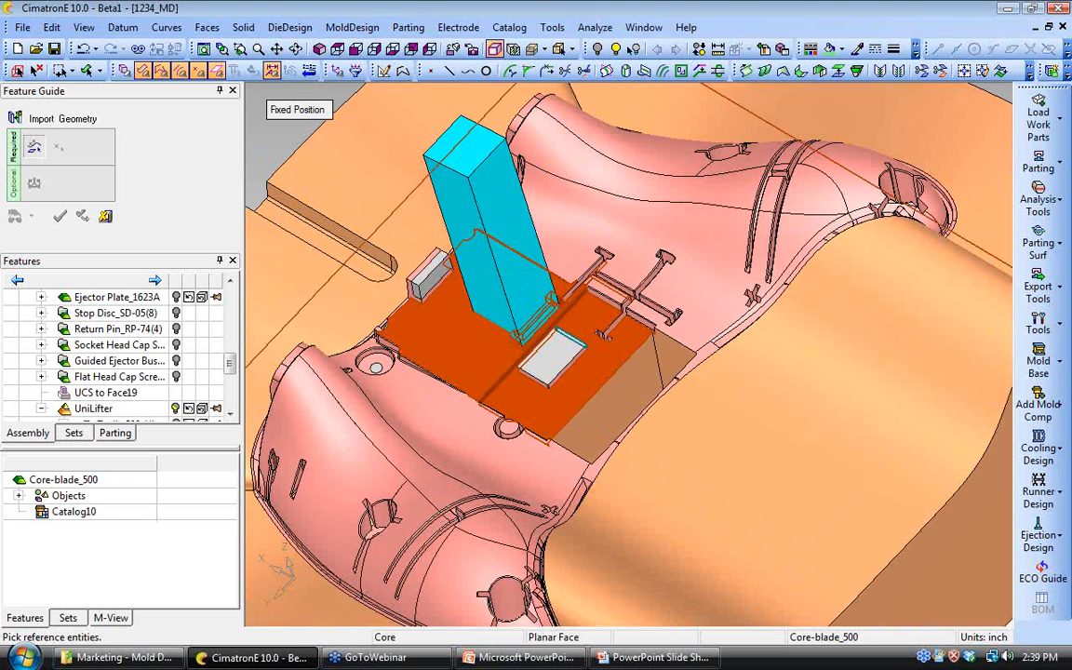
scroll(560, 347, "down", 3)
left_click_drag(596, 447, 619, 261, "ctrl")
left_click(747, 578)
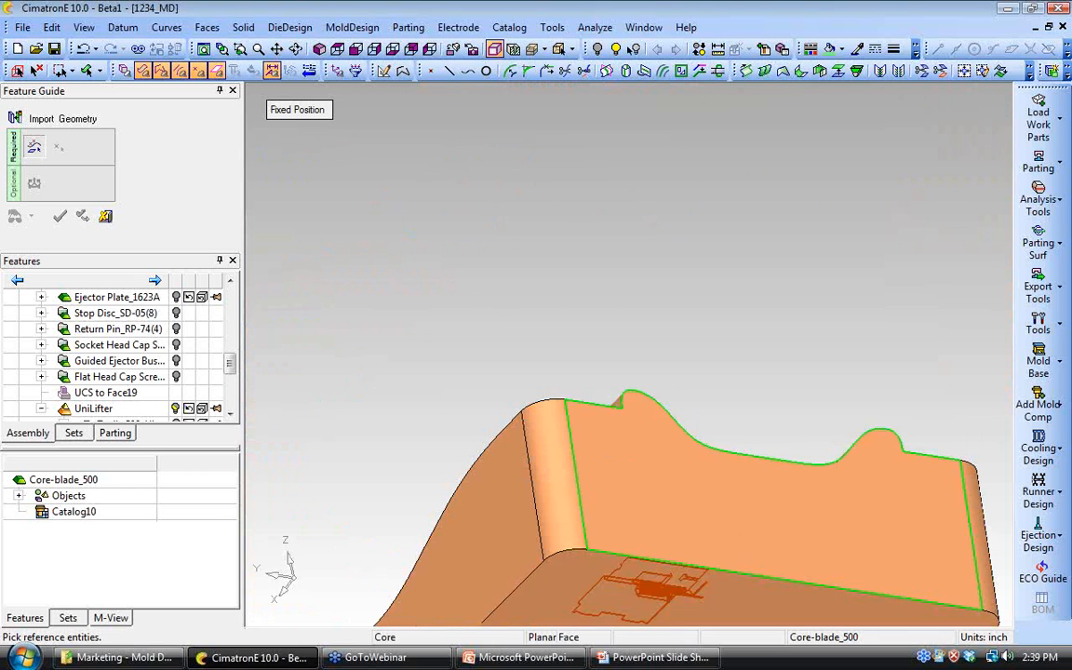
left_click_drag(689, 372, 632, 484, "ctrl")
left_click_drag(569, 438, 565, 532, "ctrl")
middle_click_drag(558, 372, 601, 517, "ctrl")
right_click_drag(602, 516, 540, 382, "ctrl")
middle_click(254, 193)
left_click(61, 218)
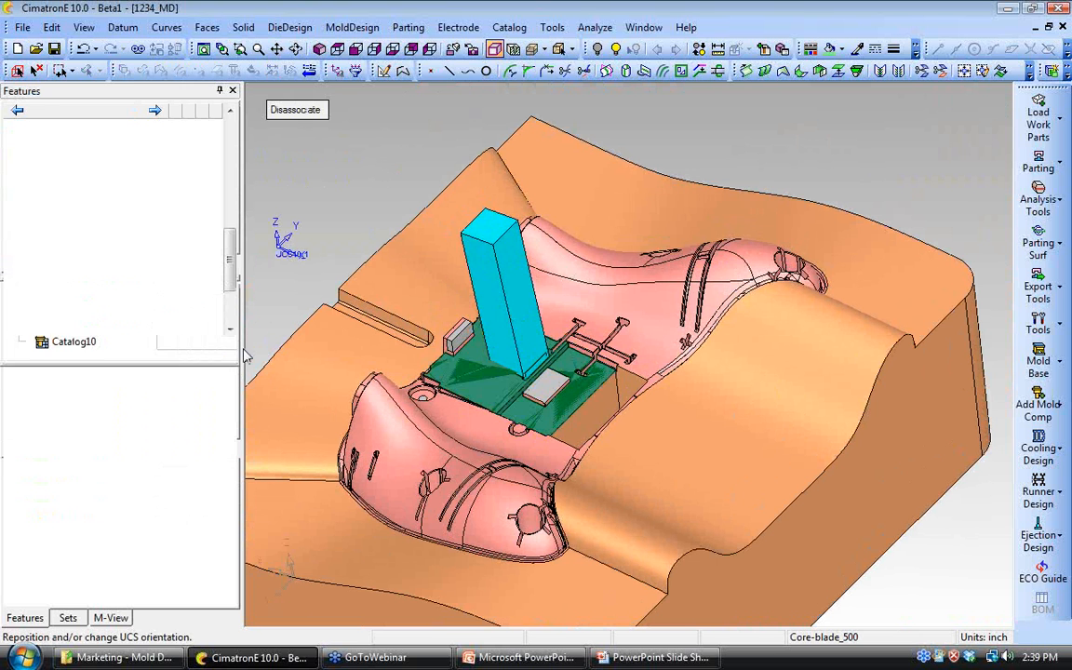
Step: Hide the core so only the lifter blade and its imported core faces are displayed
scroll(186, 186, "up", 8)
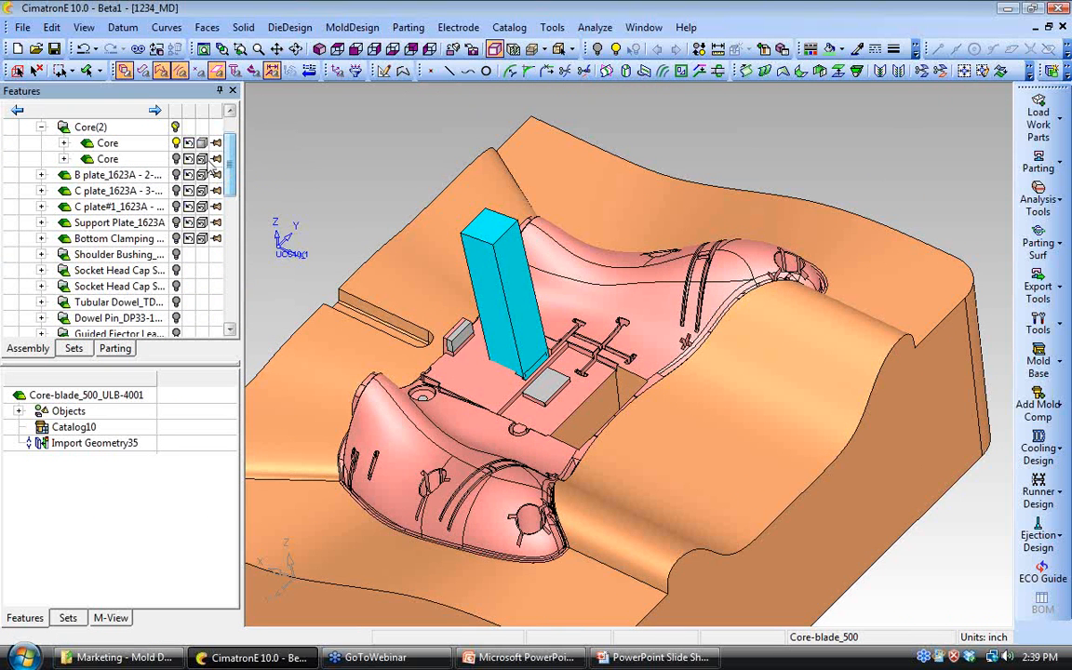
left_click(176, 143)
left_click_drag(466, 461, 485, 428, "ctrl")
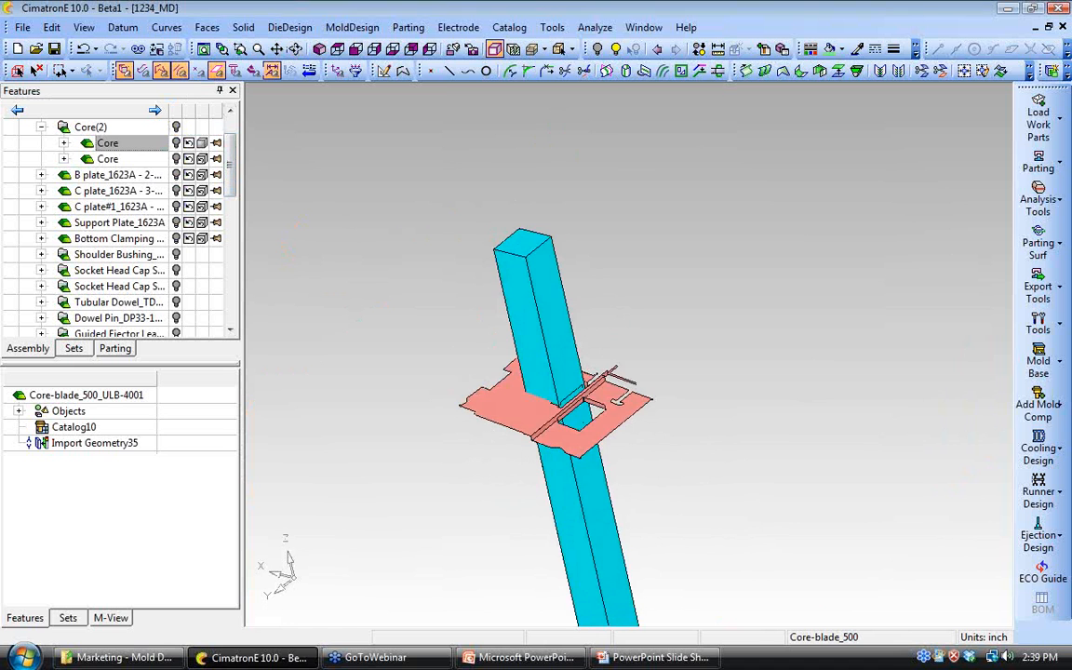
middle_click_drag(494, 456, 489, 380, "ctrl")
right_click_drag(483, 428, 469, 378, "ctrl")
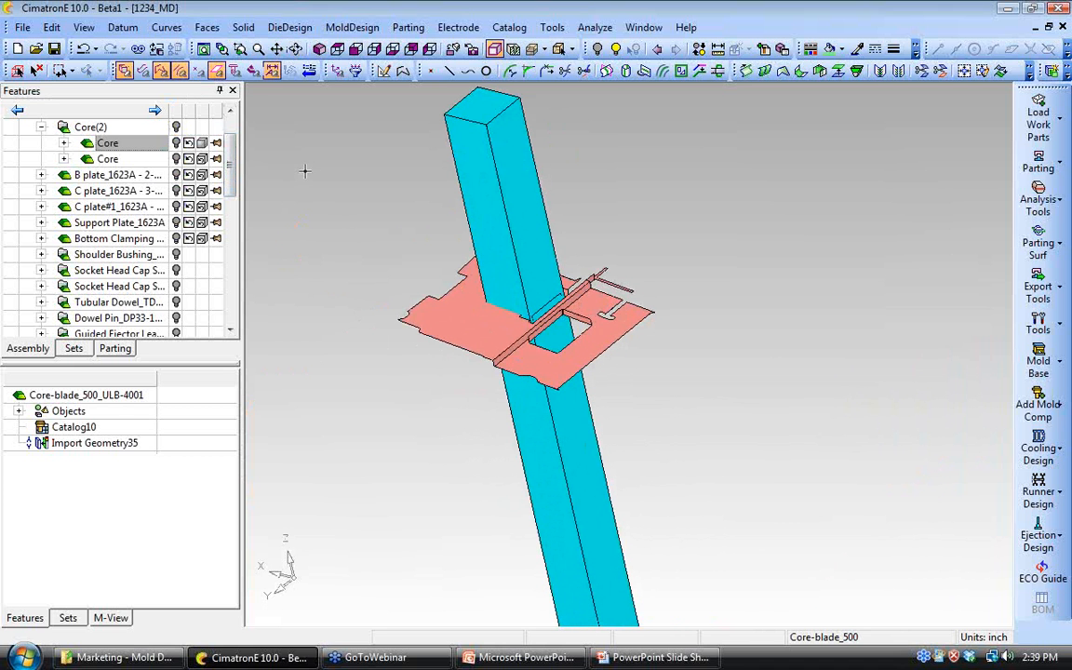
Step: Cut the lifter blade with the imported core faces, removing the portion above them
left_click(244, 28)
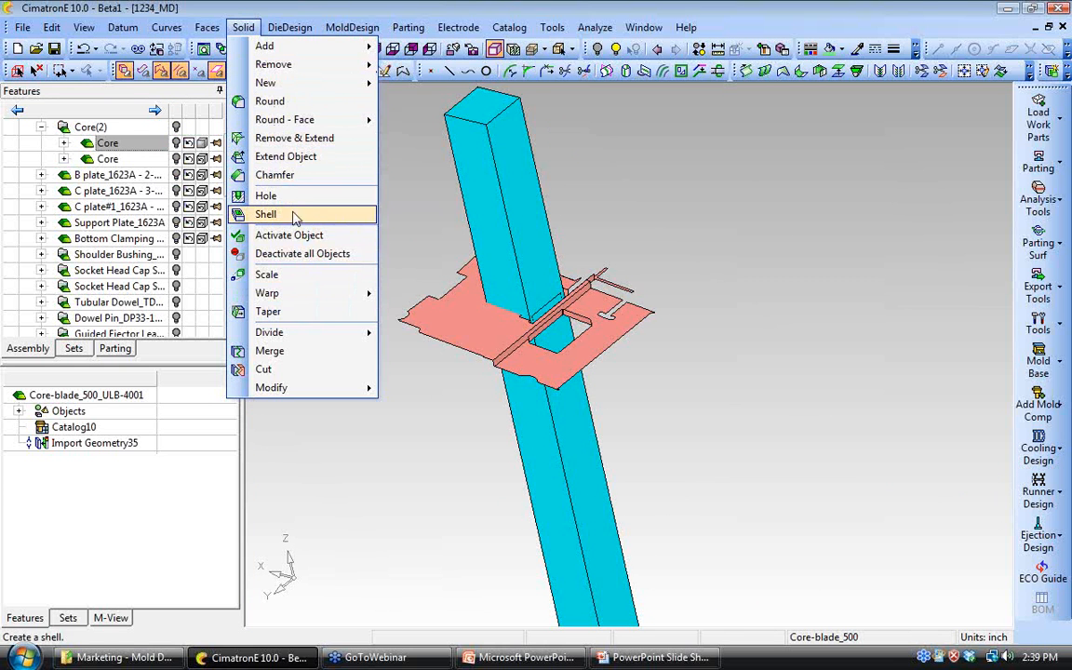
left_click(275, 370)
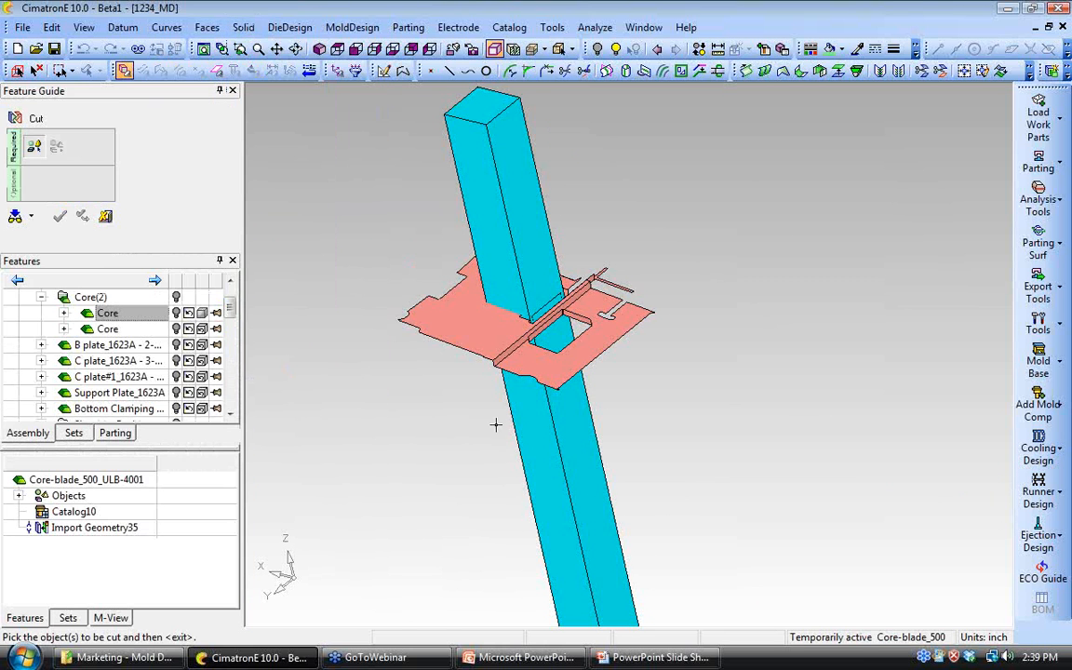
left_click(532, 437)
left_click(427, 334)
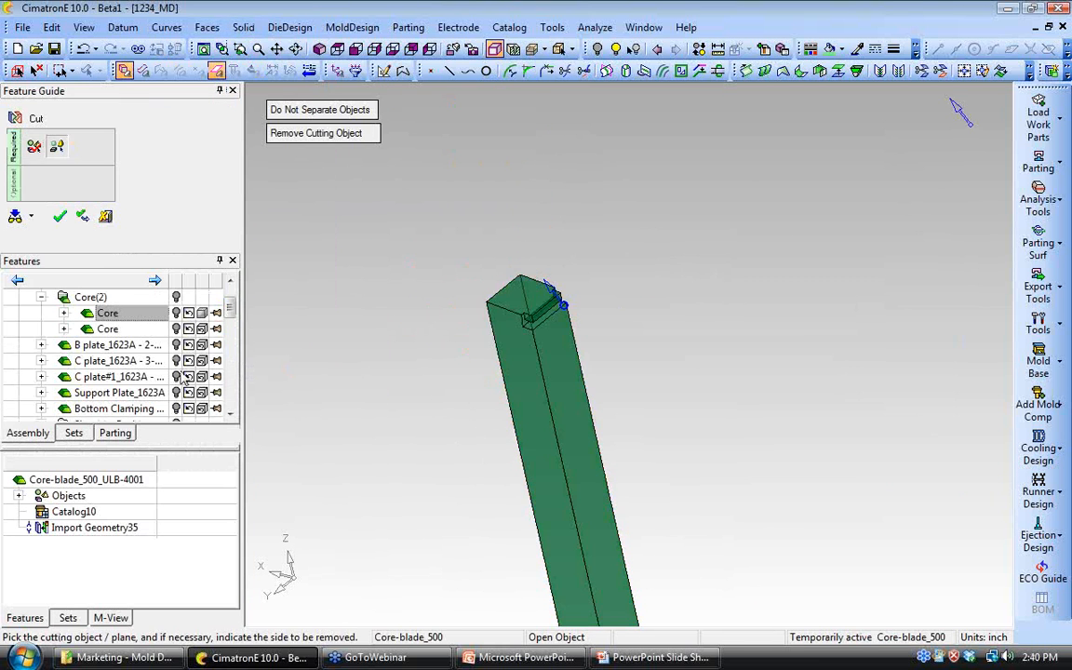
left_click(59, 218)
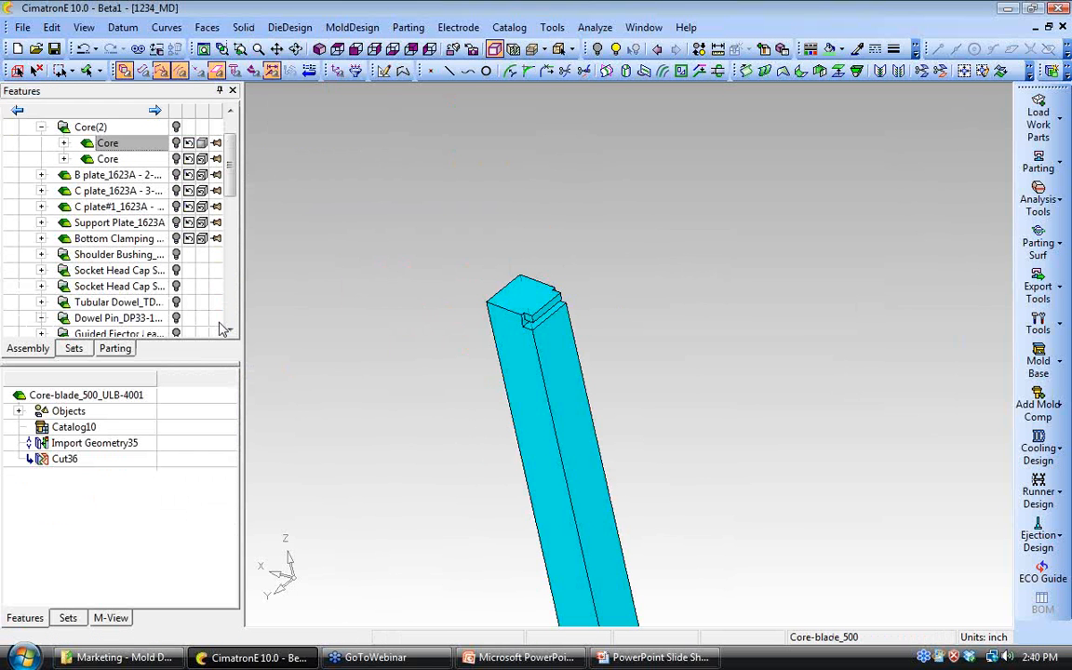
middle_click_drag(288, 435, 488, 410)
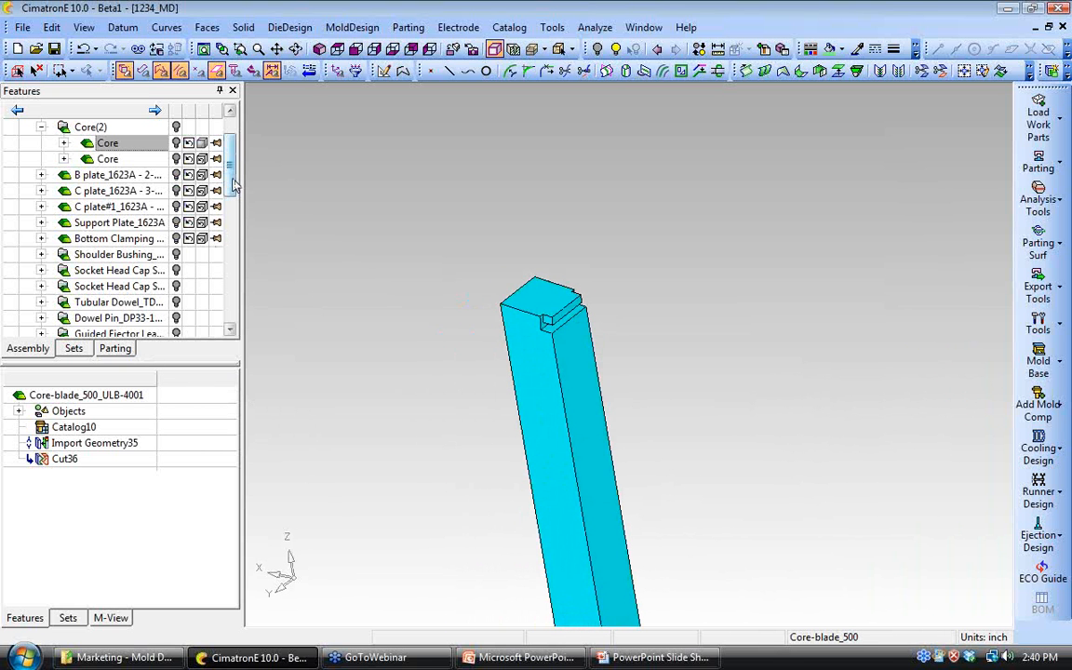
Step: Reactivate the first core component and restore its feature history through the final Cut feature
right_click(110, 147)
left_click(149, 156)
right_click(61, 554)
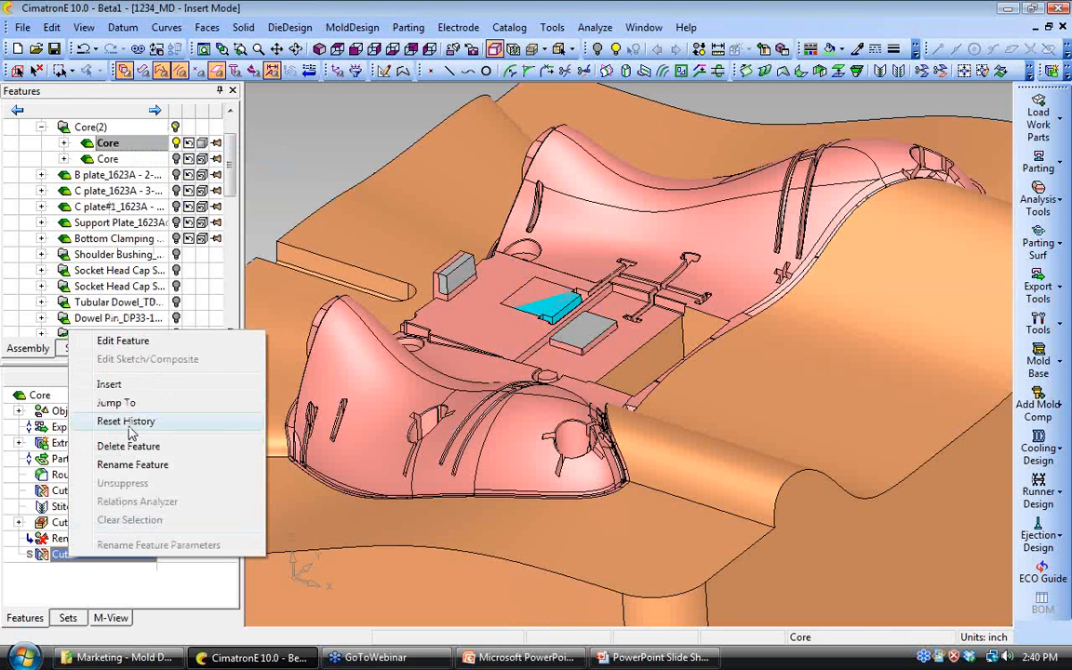
left_click(141, 381)
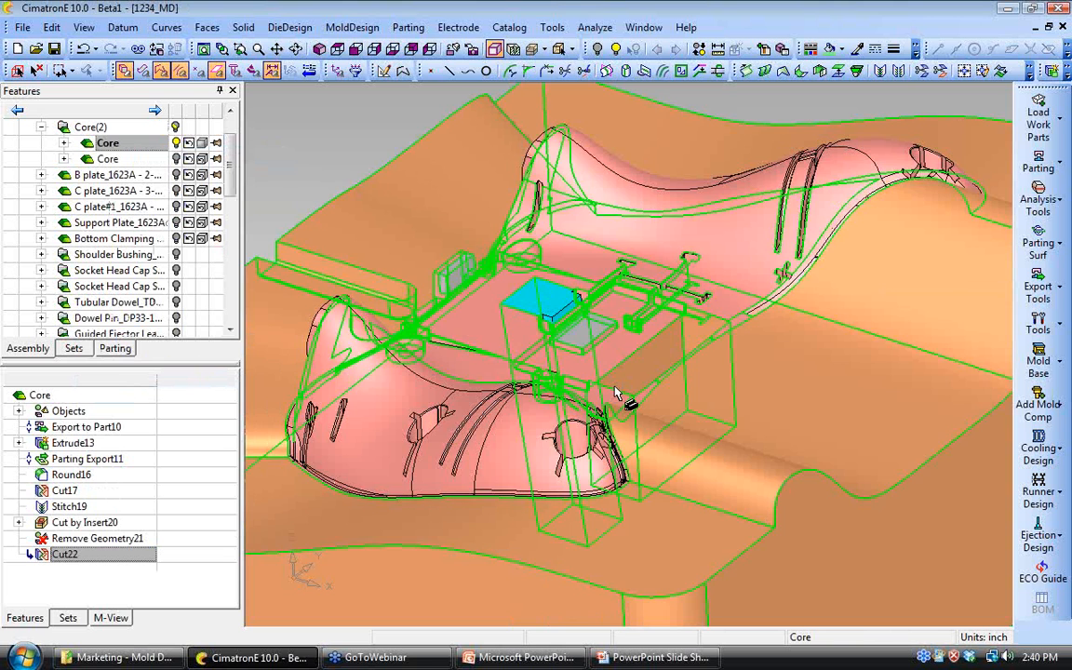
Step: Check the trimmed lifter tip against the core surface, save the assembly and fit the whole core in view
left_click_drag(616, 386, 635, 319, "ctrl")
middle_click_drag(634, 319, 571, 507, "ctrl")
left_click(55, 50)
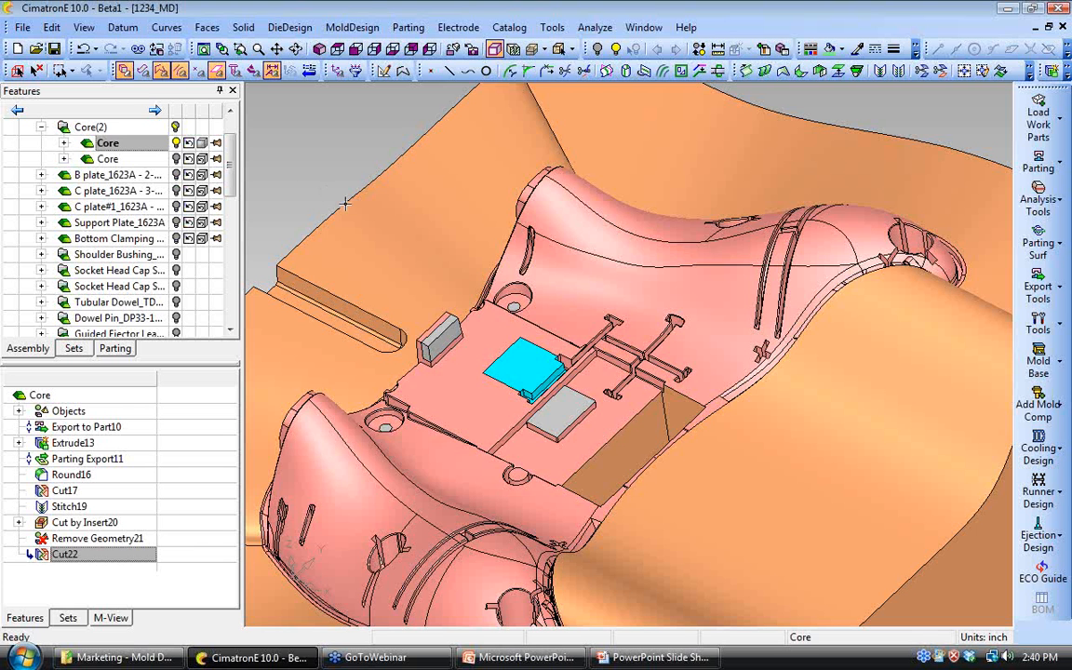
key("ctrl+f")
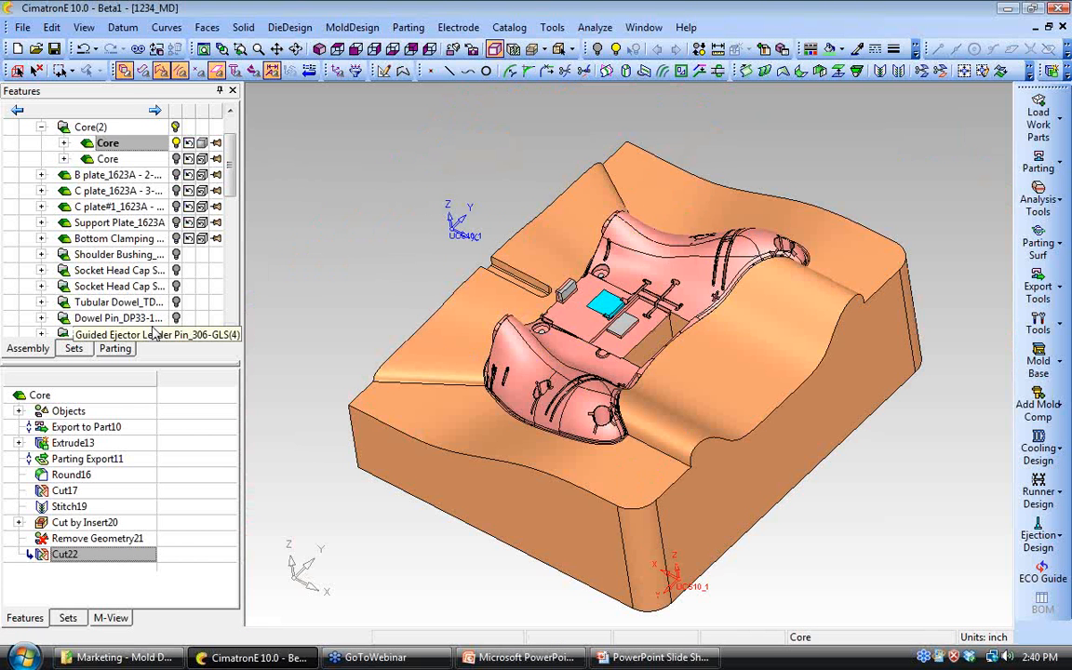
Step: Activate the Ejection System subassembly and show all of its components together with the core
left_click_drag(230, 160, 229, 226)
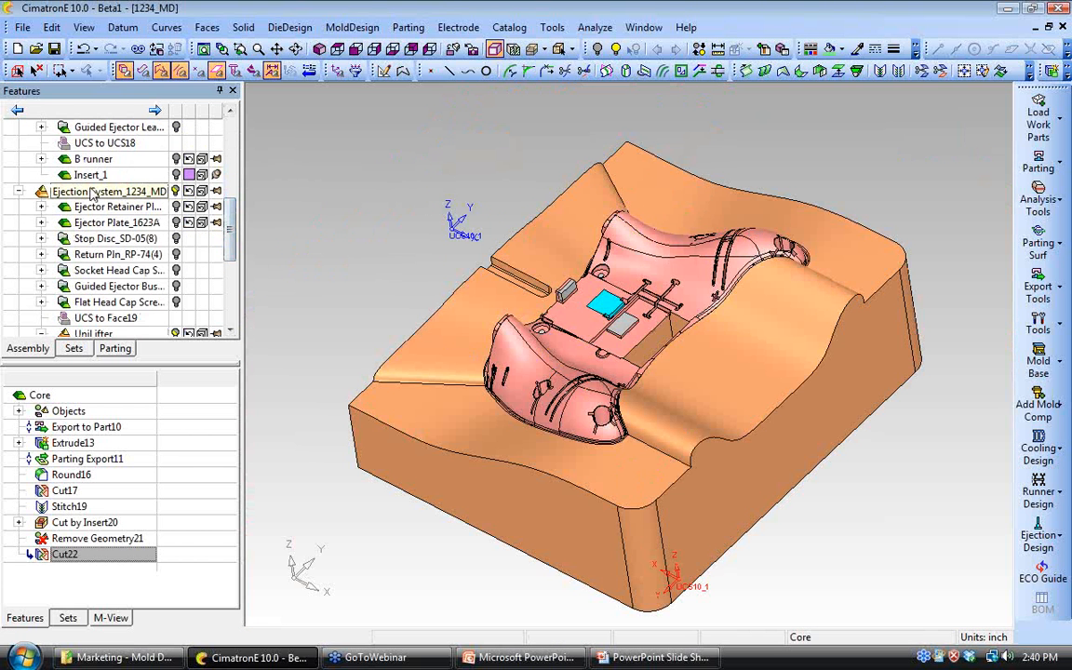
double_click(91, 194)
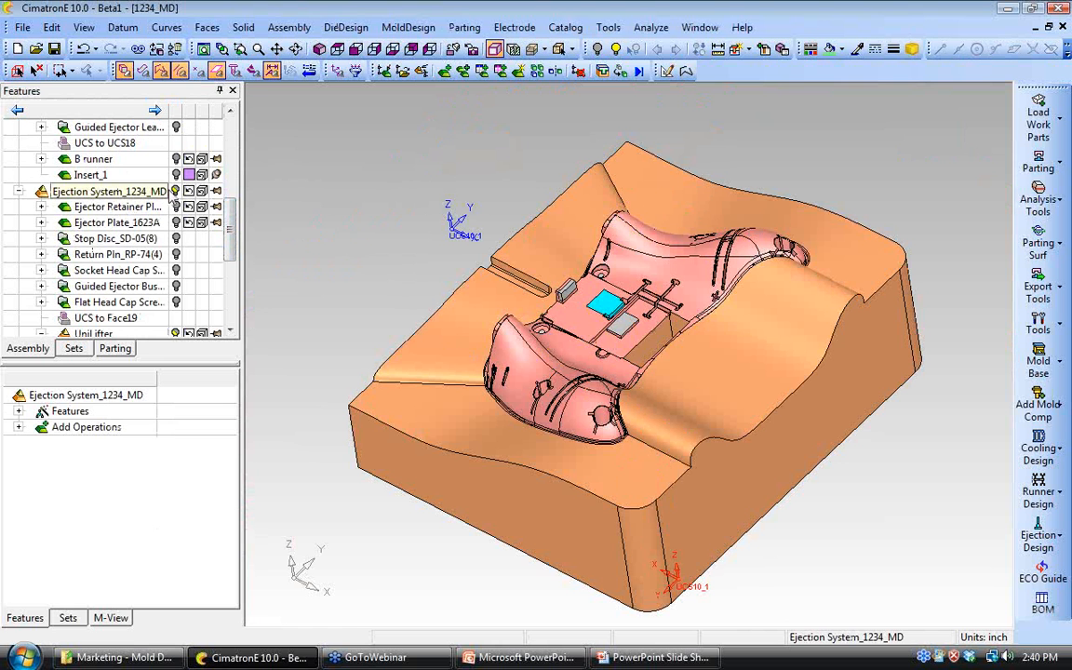
right_click(153, 196)
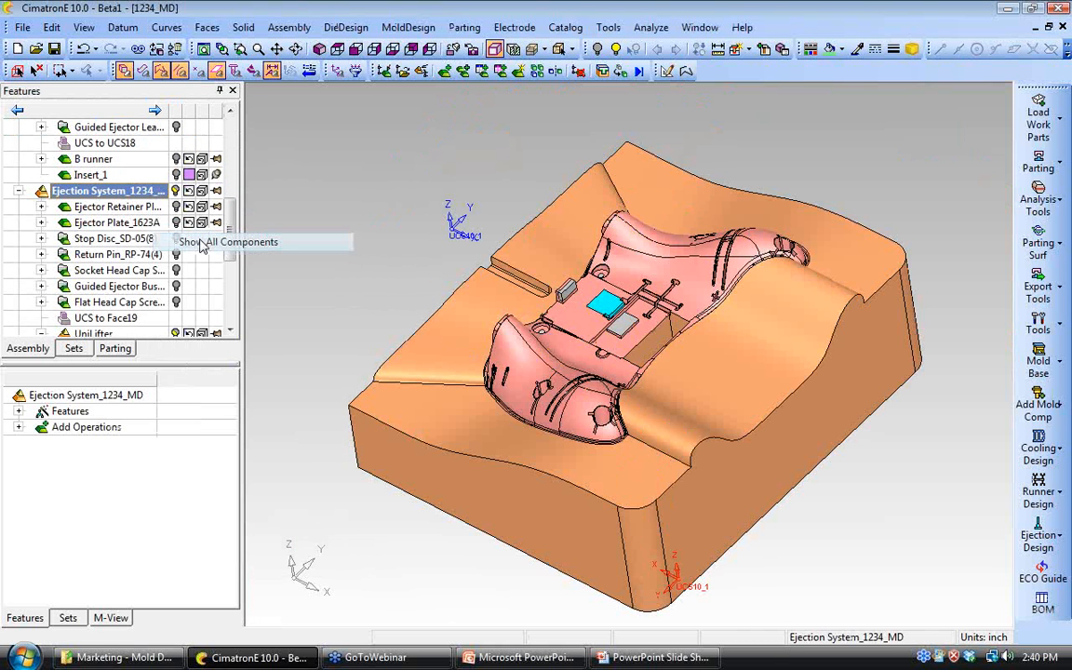
left_click(224, 241)
scroll(474, 437, "down", 3)
middle_click_drag(474, 437, 578, 405)
right_click_drag(579, 405, 558, 349, "ctrl")
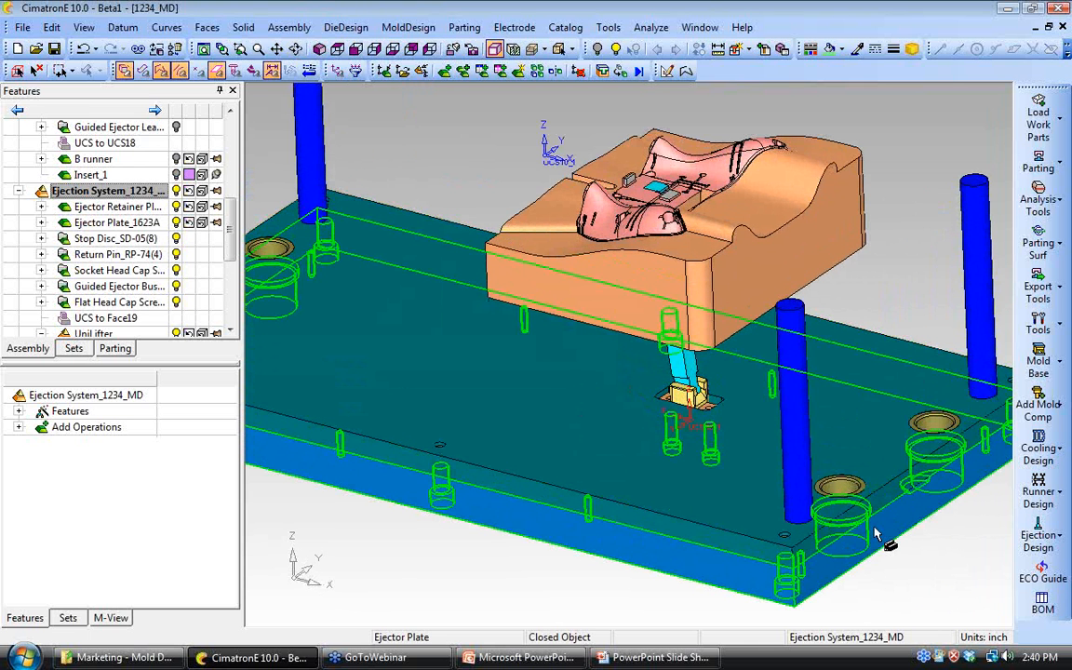
Step: Start adding an ejector from the DME Inch catalog, choosing the straight Hotwork ejector pin filtered to d1 0.25
left_click(1035, 540)
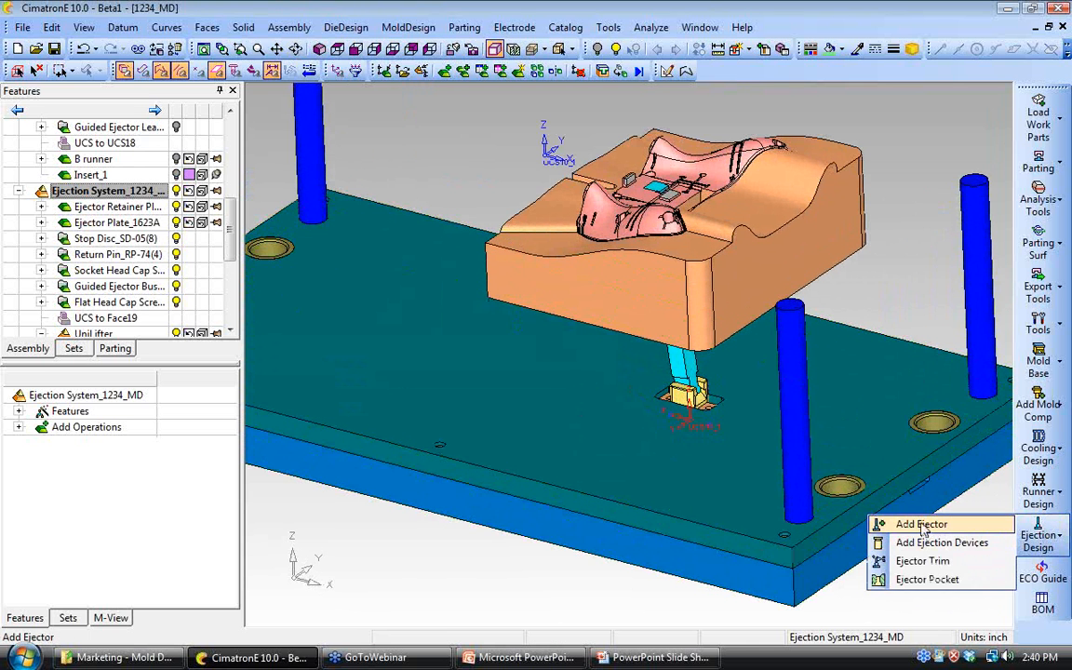
left_click(921, 525)
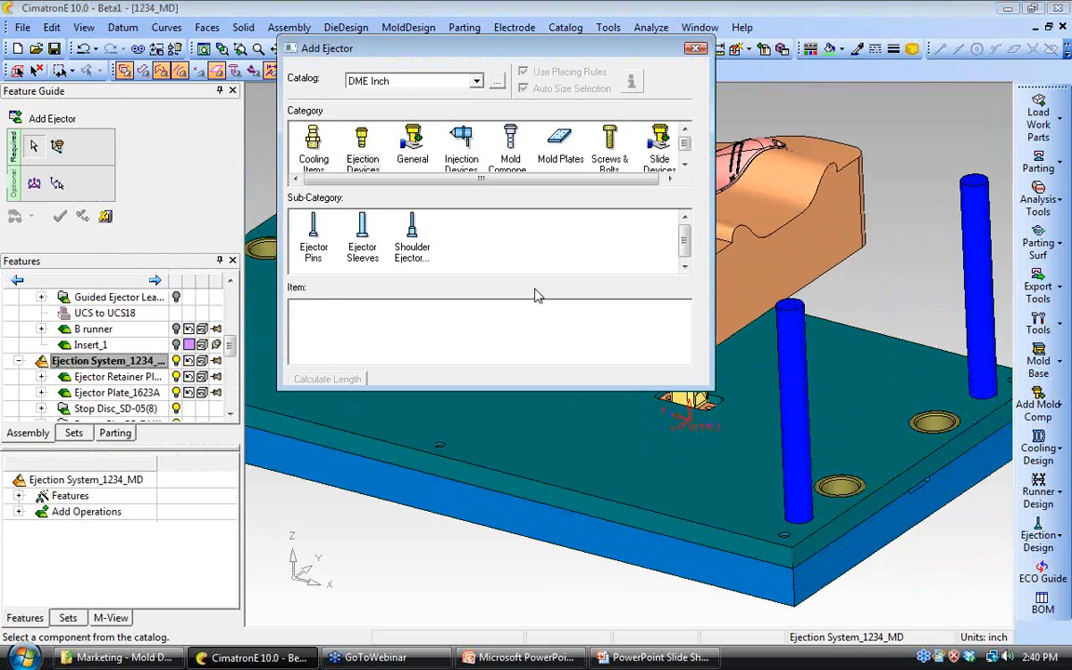
left_click(313, 238)
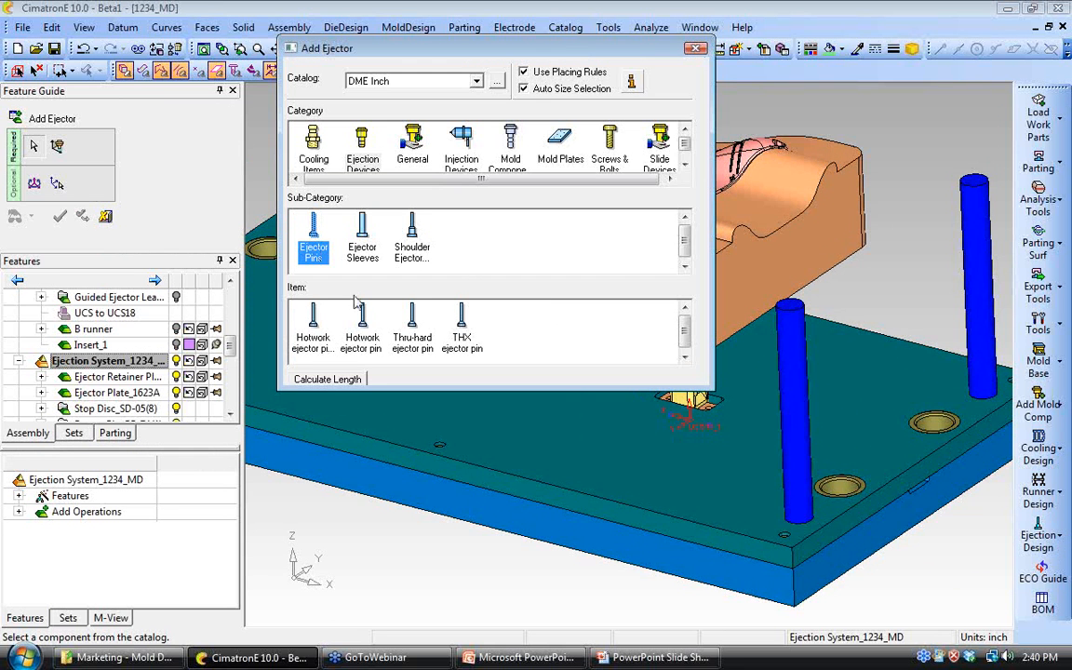
left_click(362, 325)
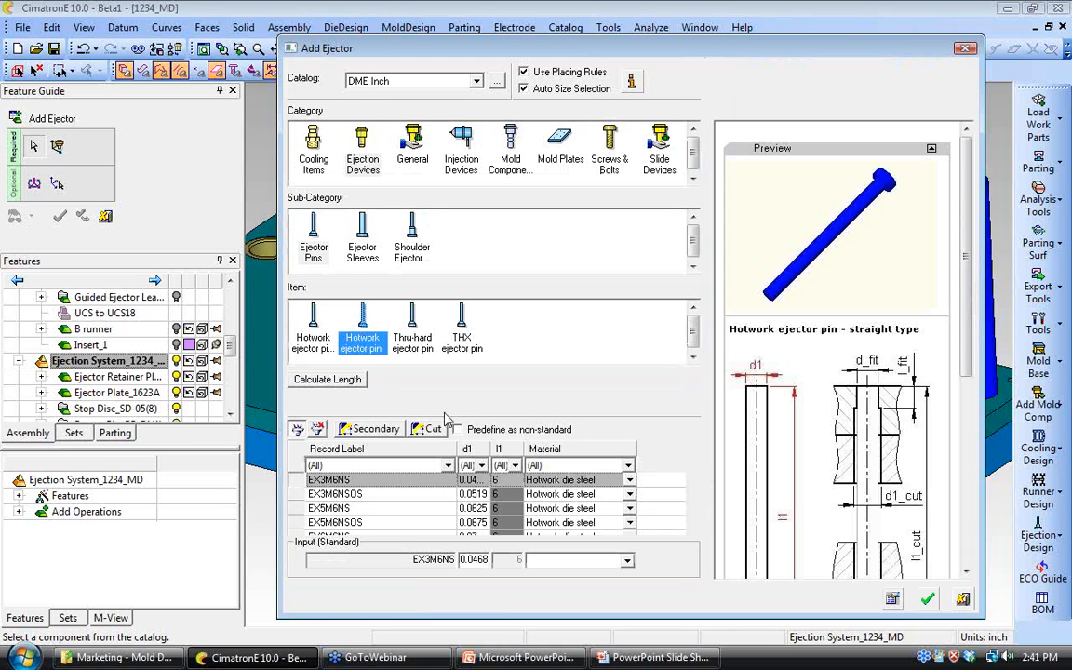
left_click(480, 465)
left_click_drag(504, 498, 503, 544)
left_click(469, 535)
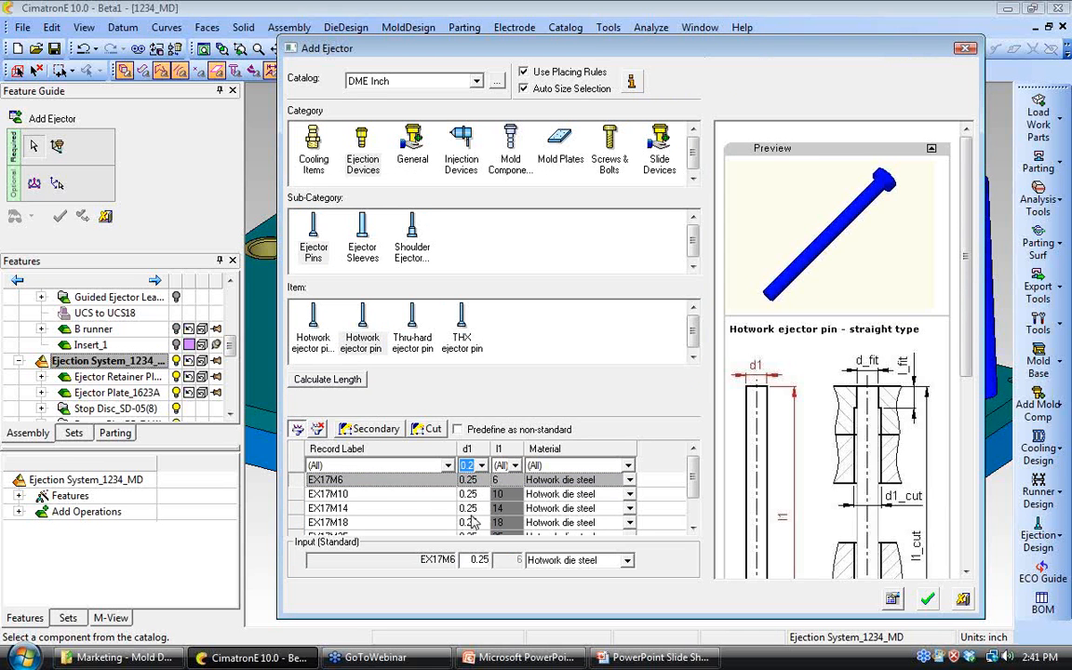
Step: Calculate the recommended ejector length and accept the EX17M10 pin with length 10
left_click(326, 381)
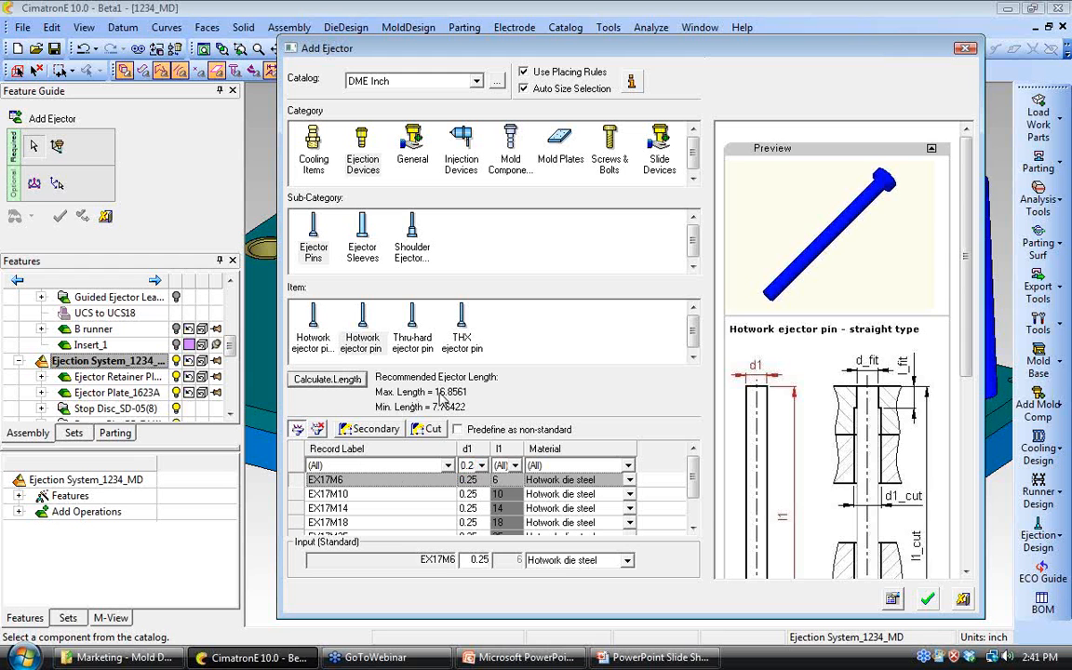
left_click(386, 495)
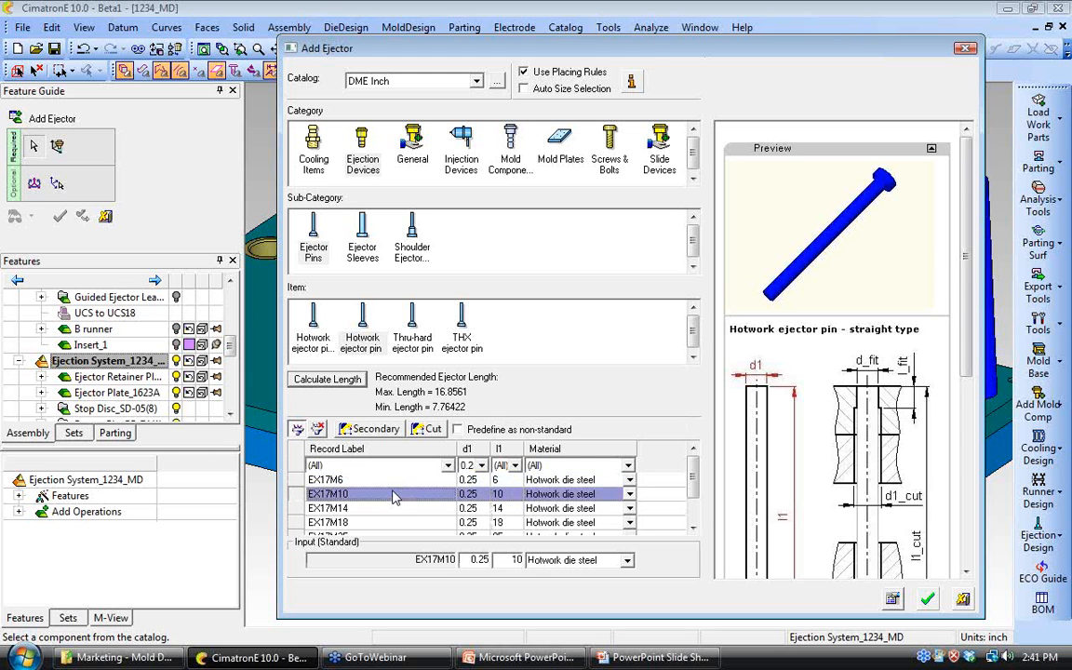
left_click(932, 603)
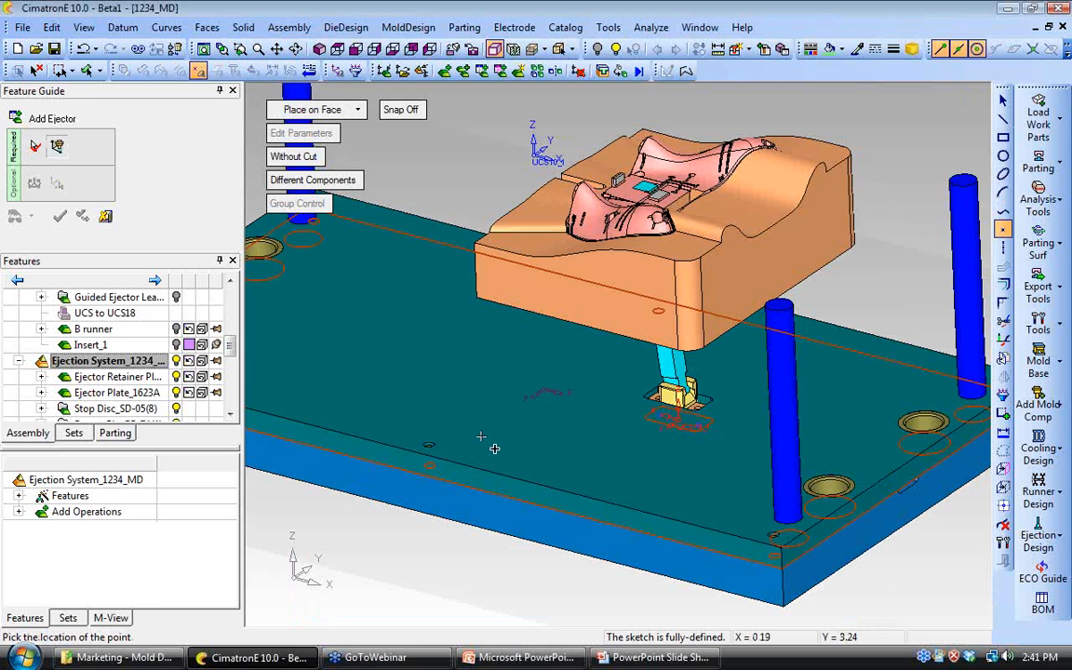
Step: With 0.125 snapping on, place three ejector pins under the part's lower grip at 5.250/2.250, 4.375/2.000 and 3.372/2.000
left_click(406, 110)
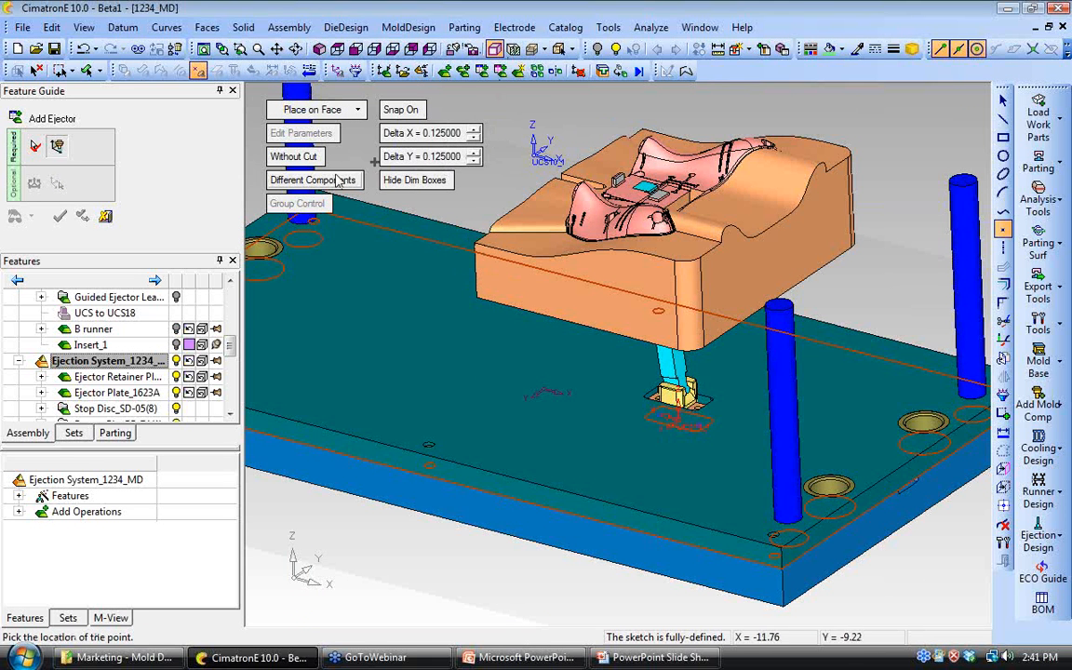
left_click(338, 50)
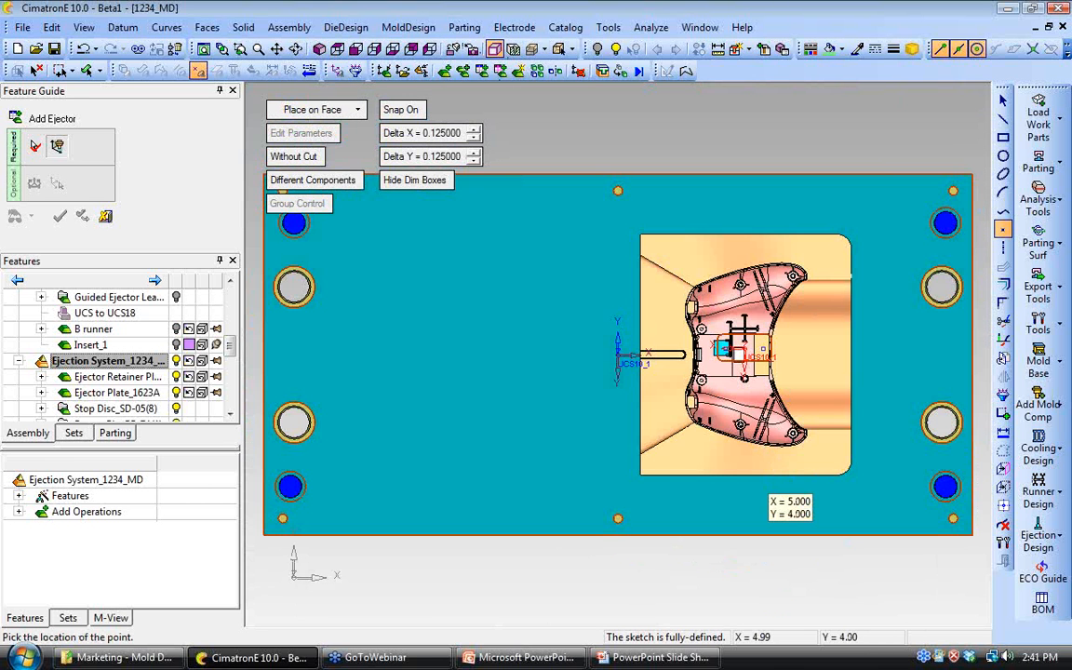
middle_click_drag(767, 476, 569, 468, "ctrl")
right_click_drag(569, 468, 482, 366, "ctrl")
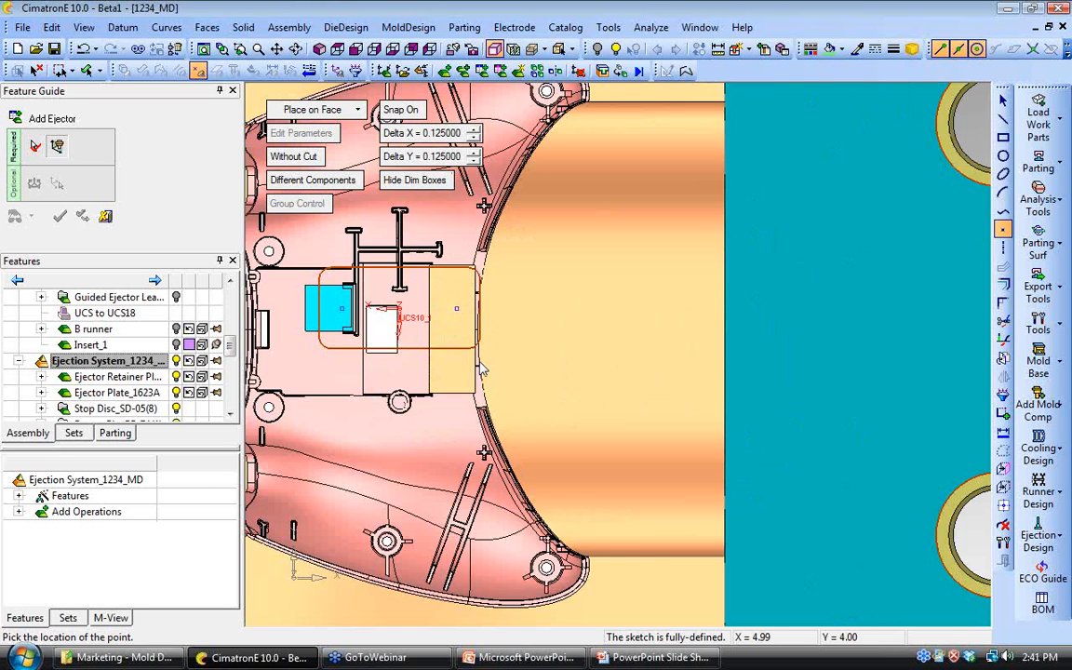
middle_click_drag(481, 366, 664, 282, "ctrl")
left_click(677, 452)
left_click(595, 428)
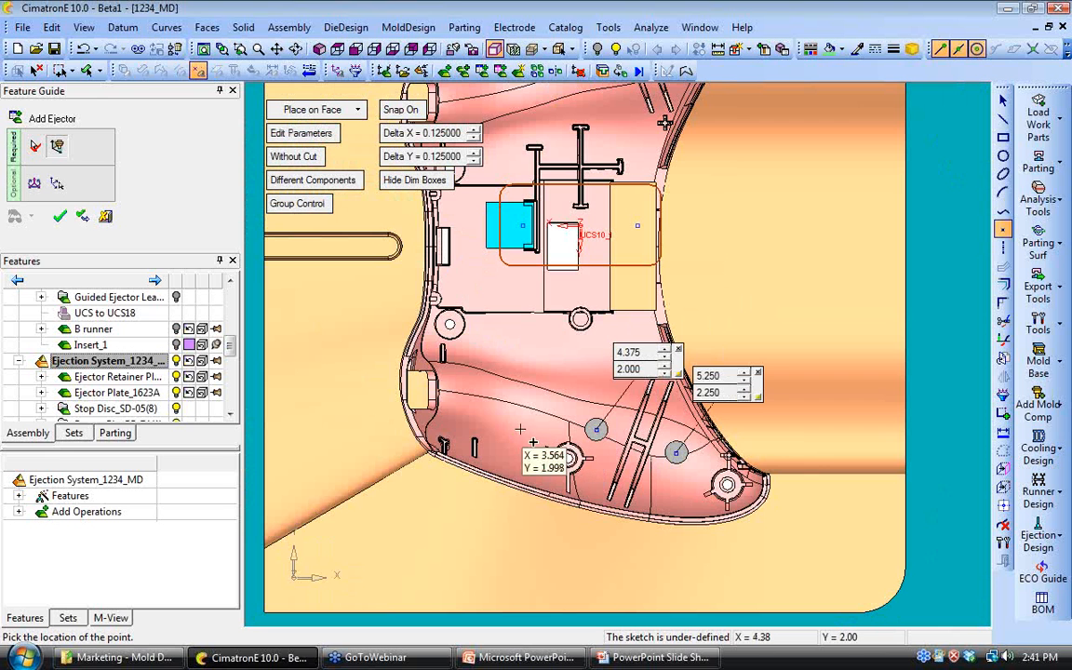
left_click(504, 428)
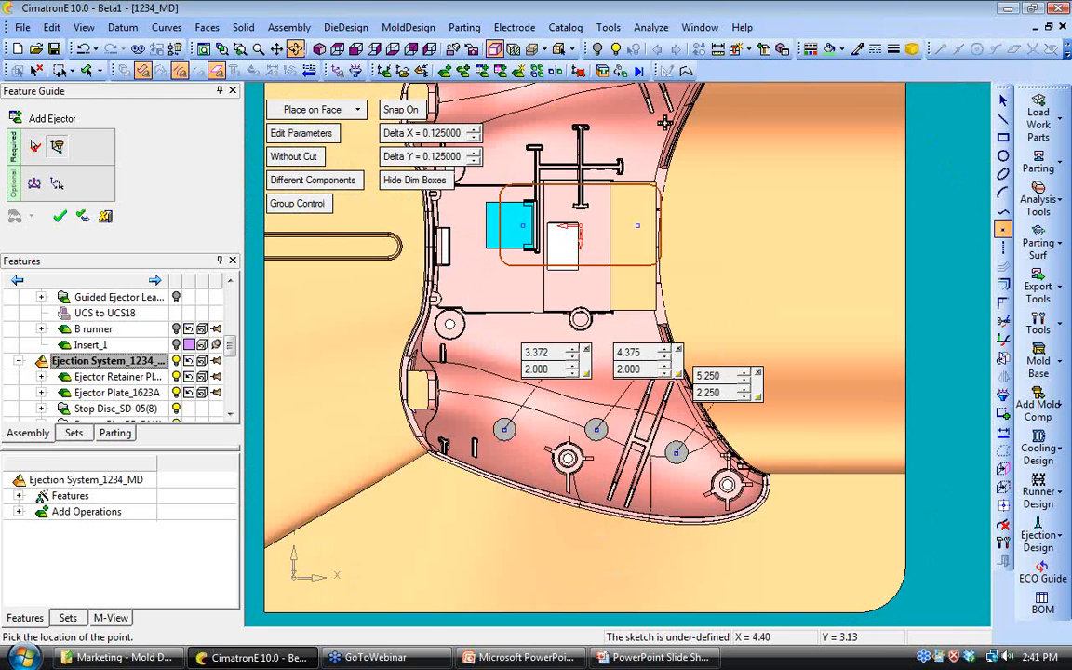
left_click_drag(598, 534, 554, 442, "ctrl")
right_click_drag(555, 441, 555, 498, "ctrl")
middle_click_drag(555, 498, 528, 381, "ctrl")
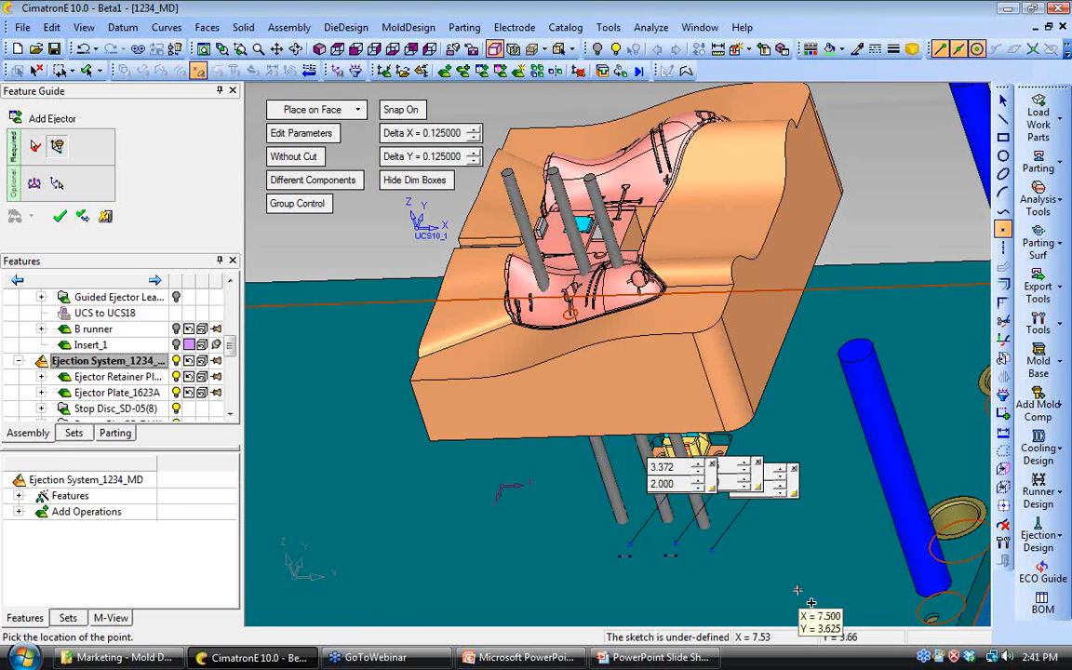
left_click(58, 218)
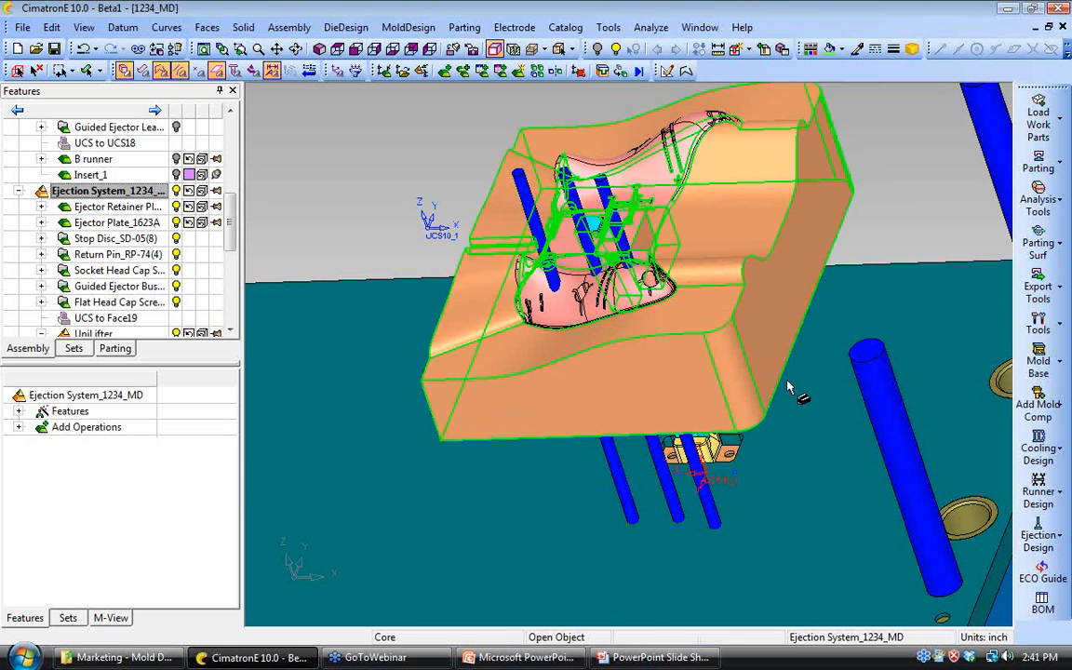
Step: Start an Ejector Pocket operation using the three new ejector pins as the trimming ejectors
left_click(1039, 535)
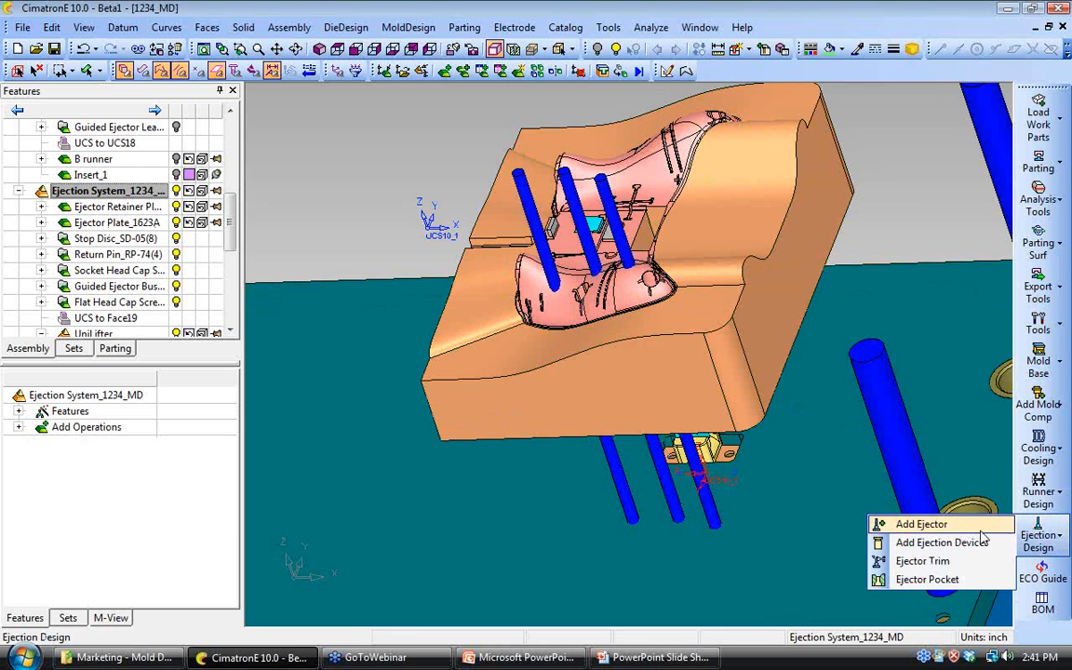
left_click(931, 579)
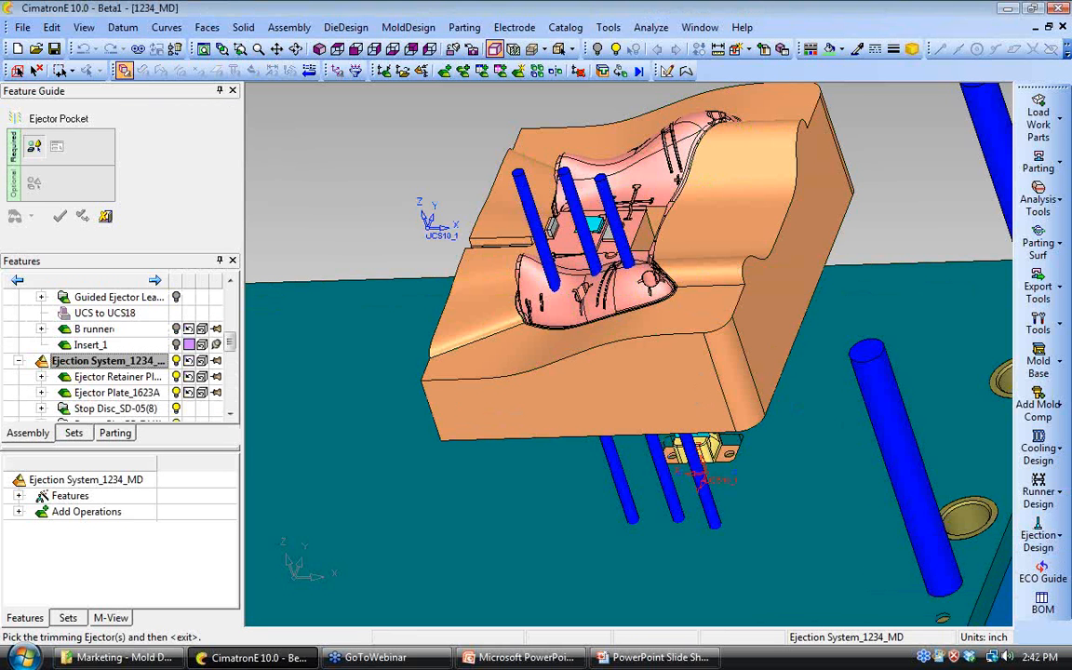
scroll(698, 401, "up", 3)
middle_click_drag(655, 322, 586, 360, "ctrl")
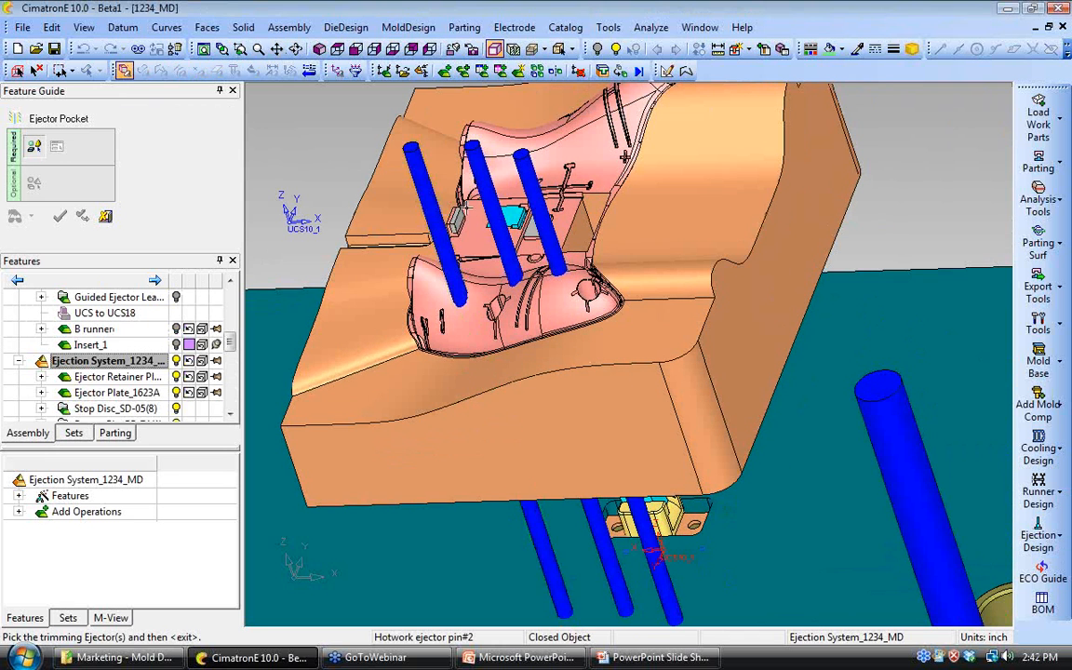
left_click(433, 218)
left_click(496, 212)
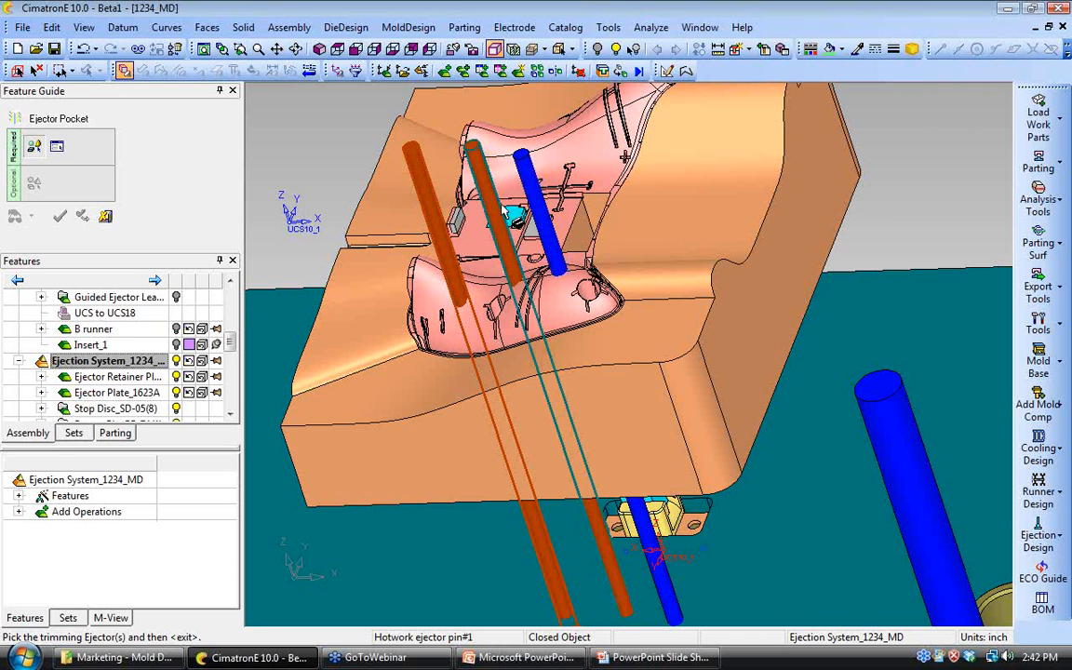
left_click(538, 212)
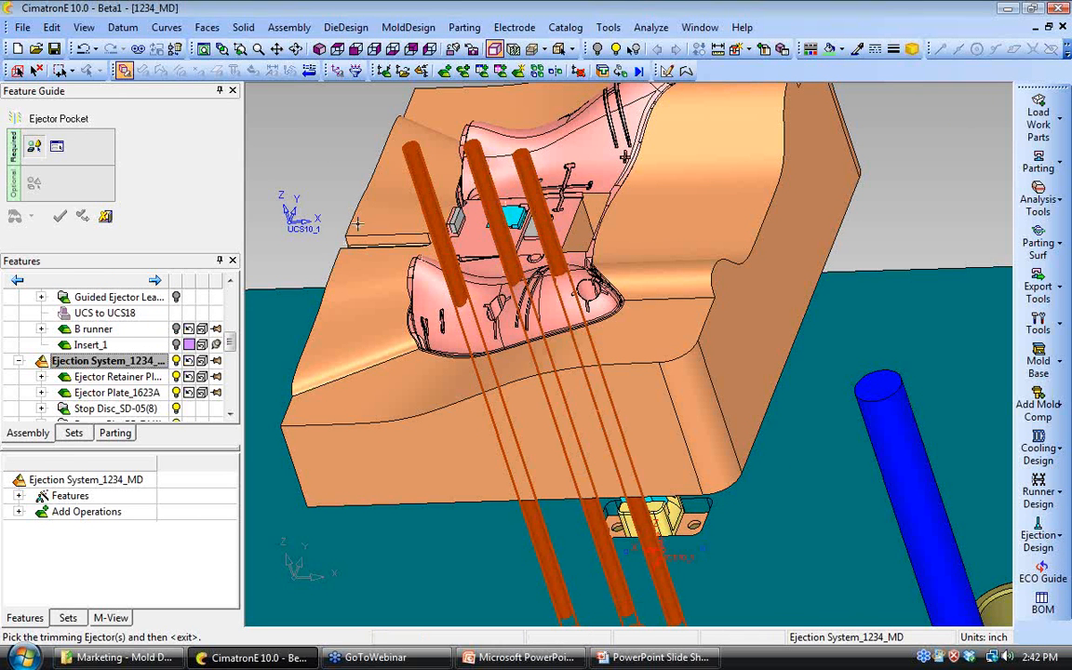
middle_click(295, 155)
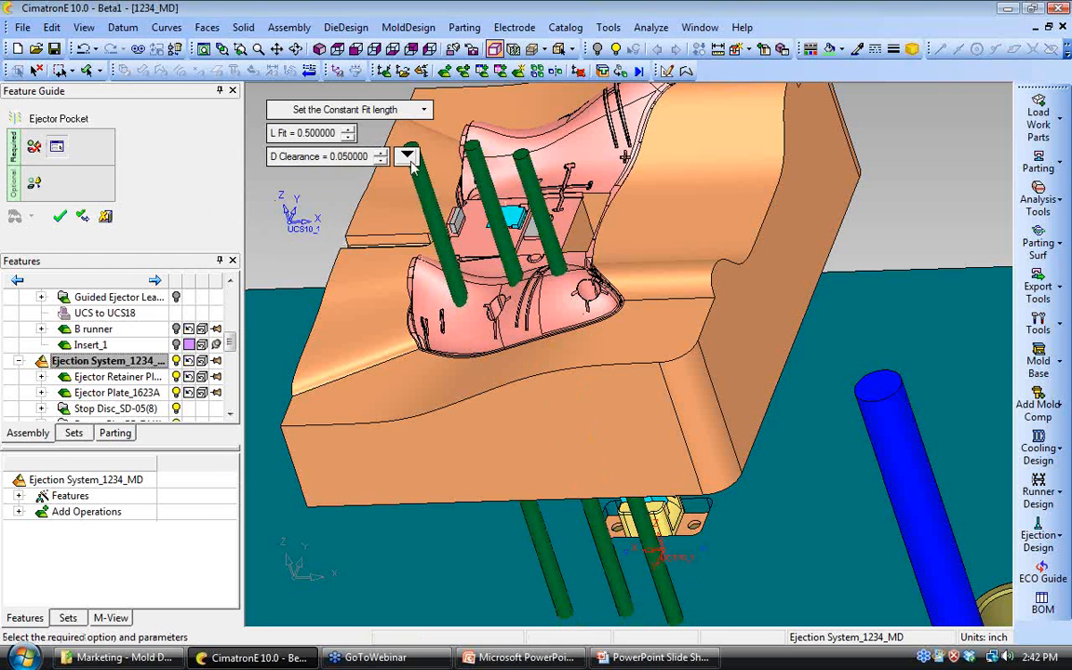
Step: Consult the fit and clearance diagram, and create the pockets with constant fit length, L Fit 0.500 and D Clearance 0.050
left_click(406, 155)
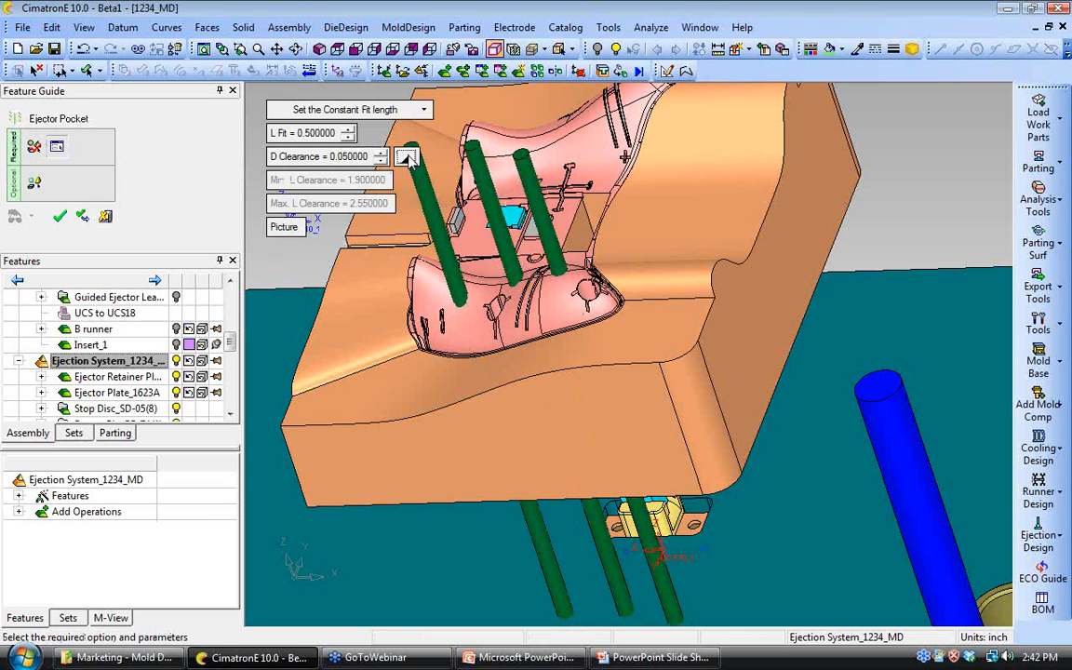
left_click(284, 228)
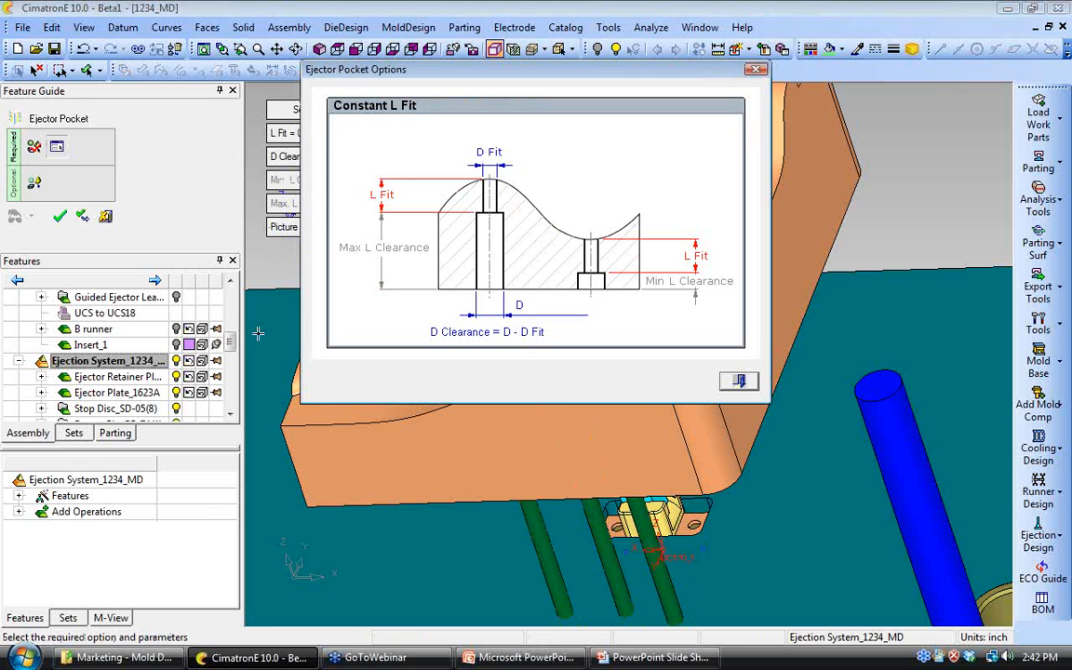
left_click(741, 382)
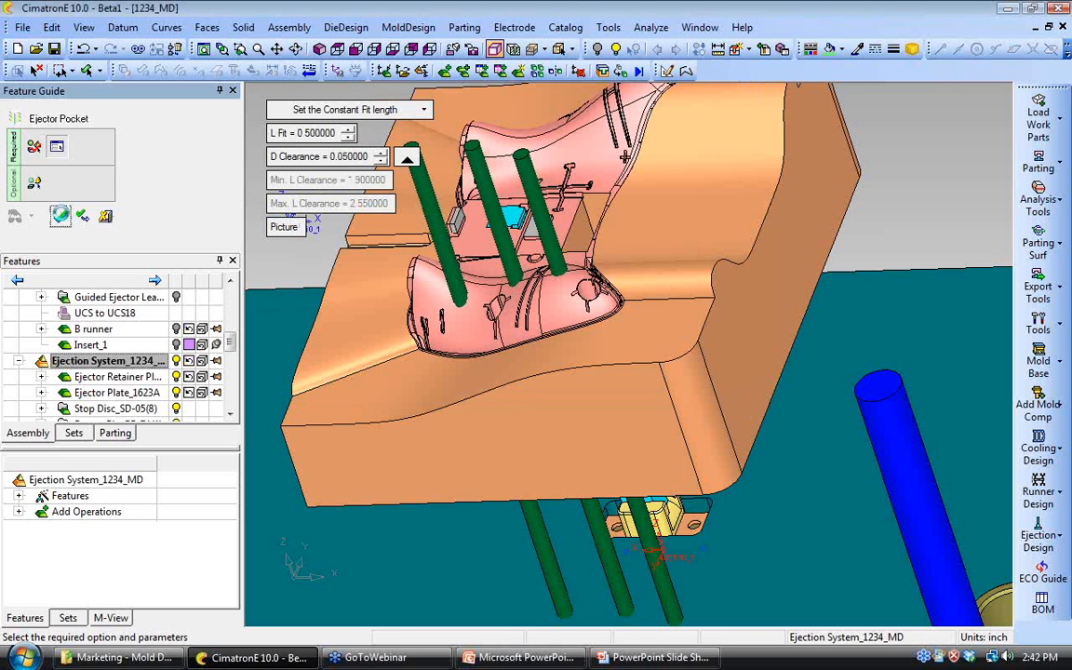
left_click(61, 215)
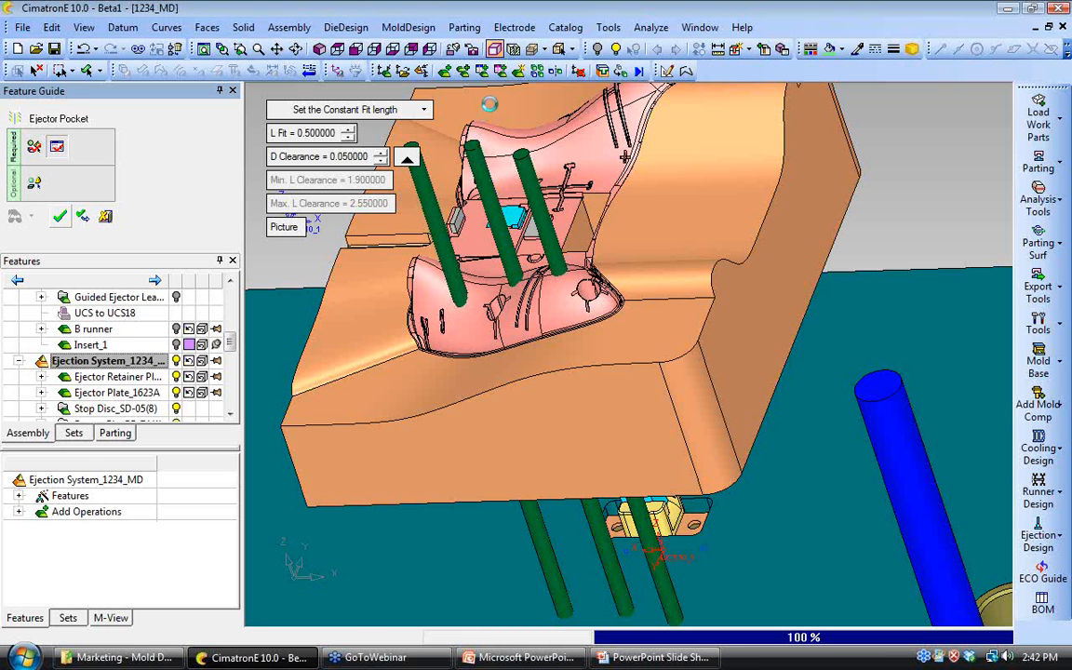
Step: Examine the pocket fit and clearance in the core with a dynamic section through the middle ejector pin, and close the section
left_click(514, 54)
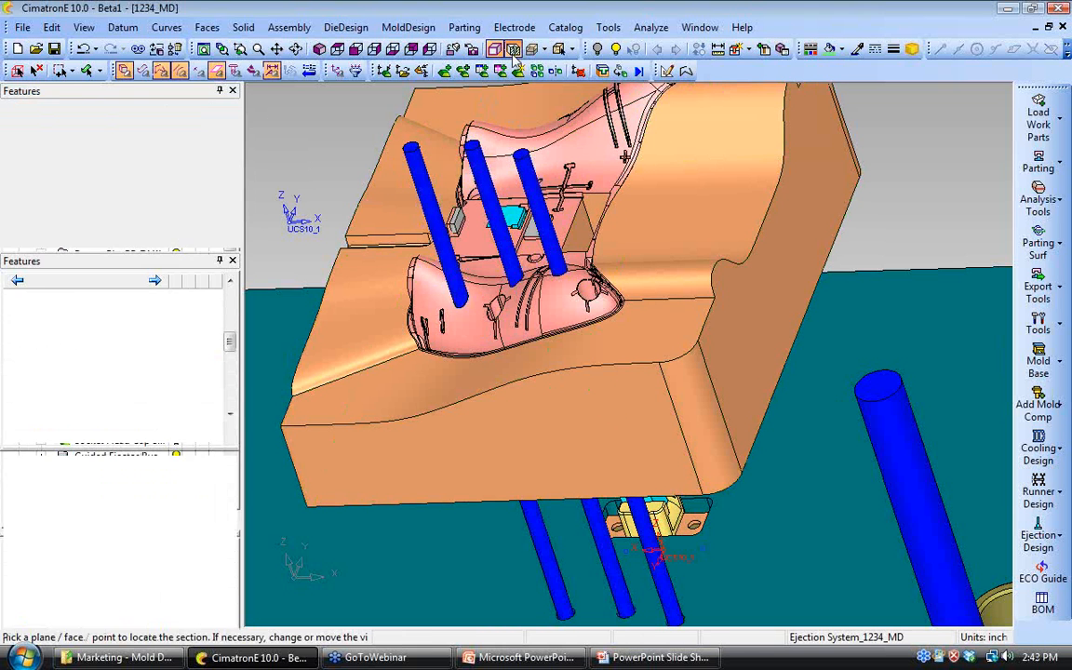
left_click(474, 137)
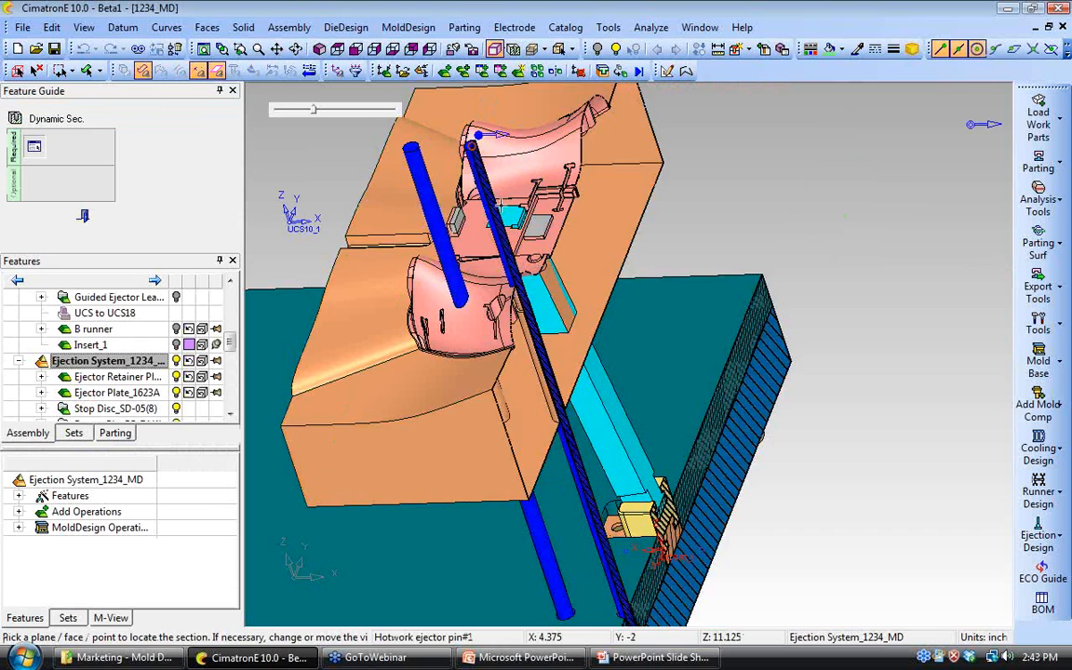
left_click_drag(536, 406, 437, 426, "ctrl")
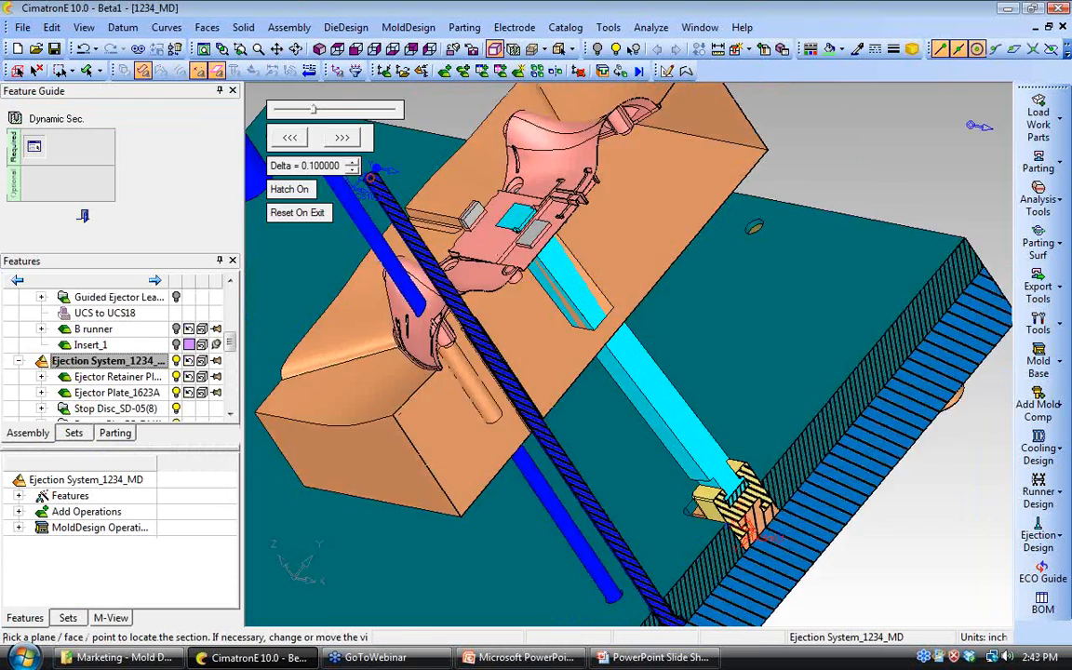
right_click_drag(438, 427, 437, 344, "ctrl")
middle_click_drag(438, 344, 793, 457, "ctrl")
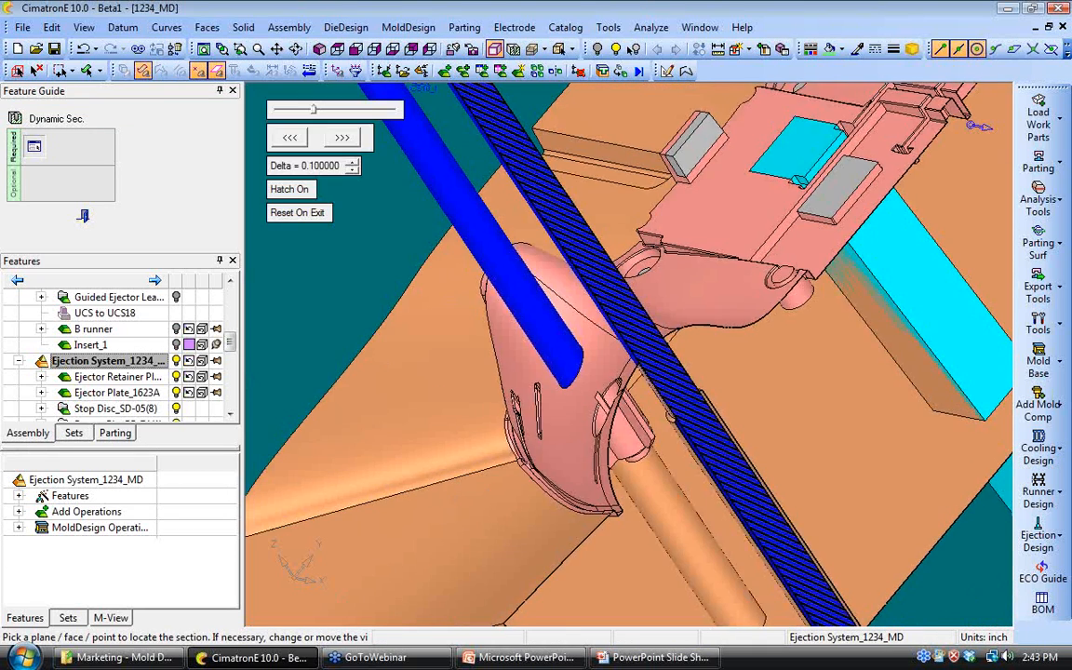
right_click_drag(792, 457, 749, 383, "ctrl")
middle_click_drag(732, 366, 634, 256, "ctrl")
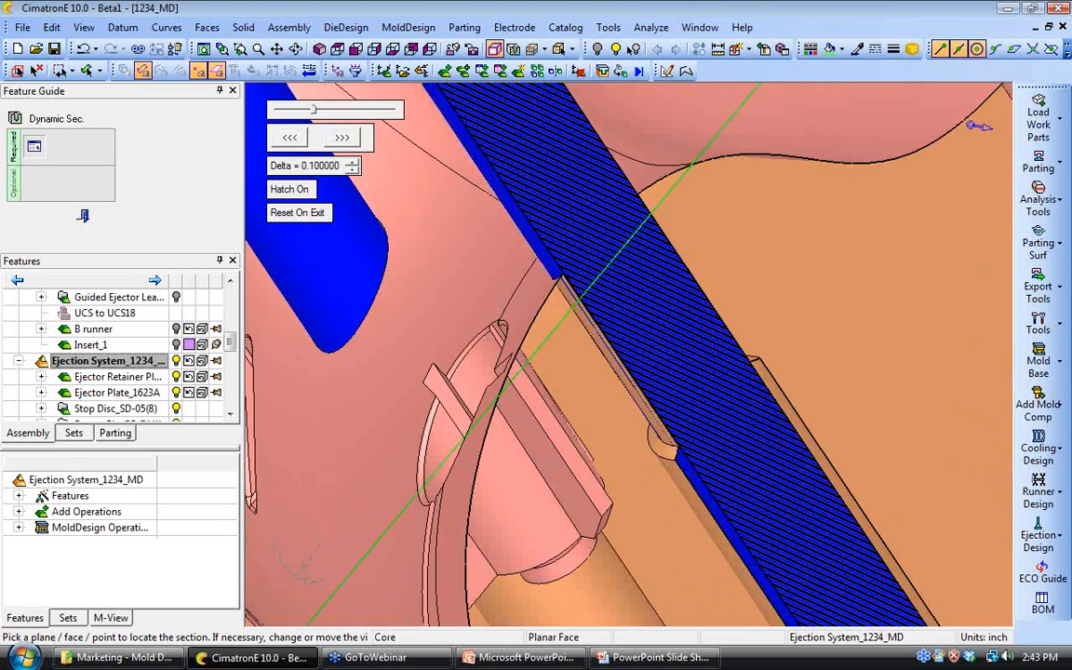
right_click_drag(634, 255, 620, 404, "ctrl")
left_click(84, 217)
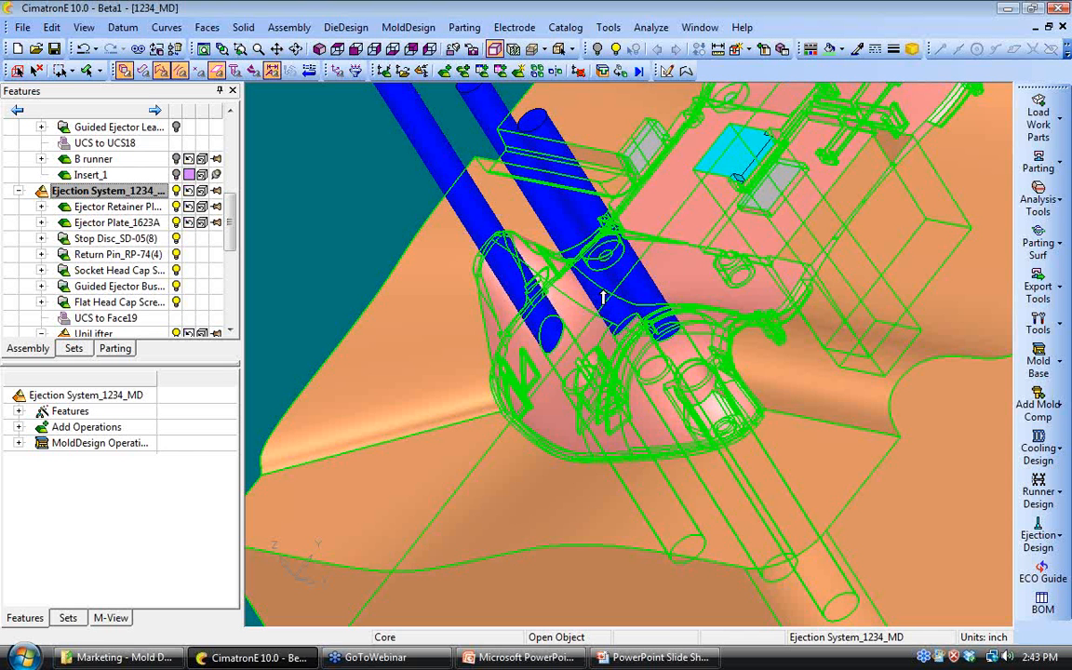
Step: Trim the three new ejector pins by the movable side, using a shaped trim with no offset
right_click_drag(608, 295, 641, 418, "ctrl")
left_click_drag(641, 419, 661, 360, "ctrl")
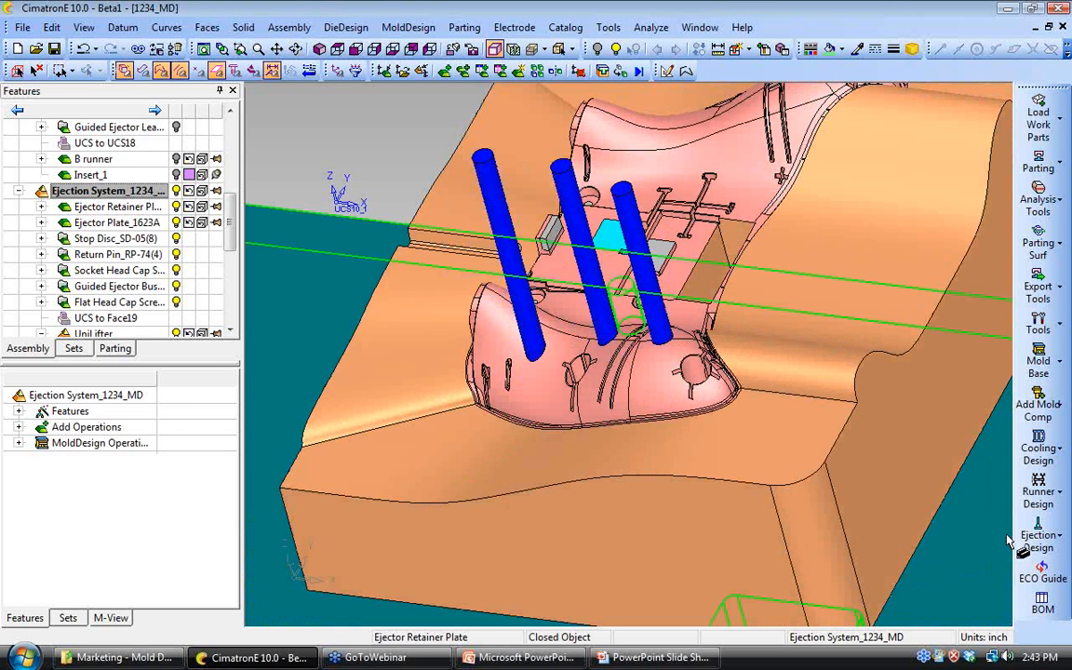
left_click(1046, 545)
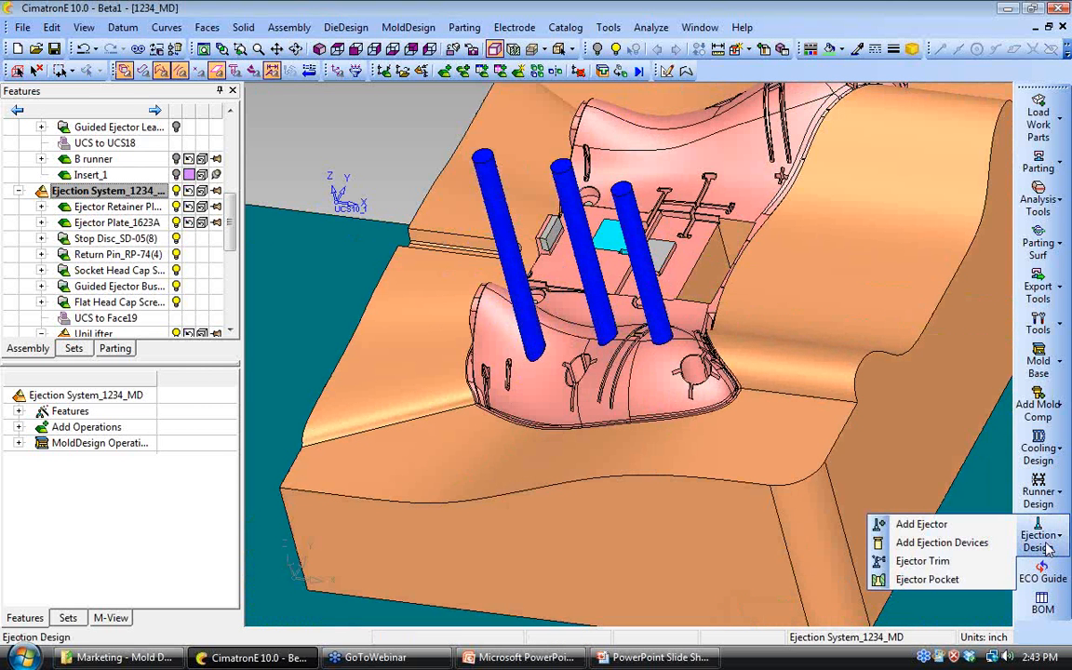
left_click(921, 562)
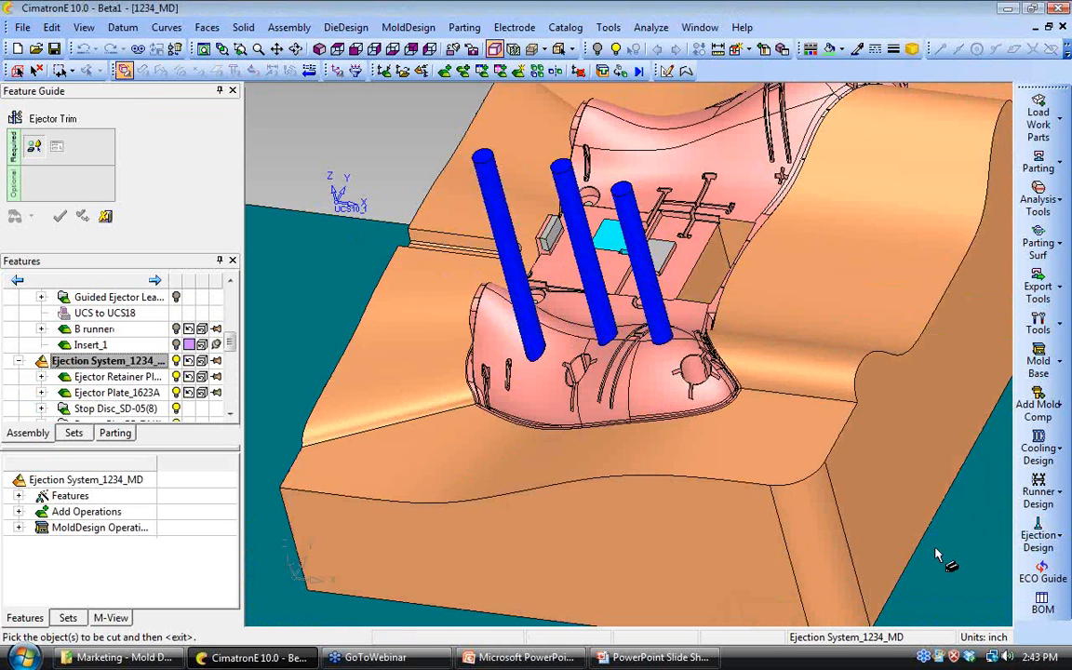
left_click(485, 185)
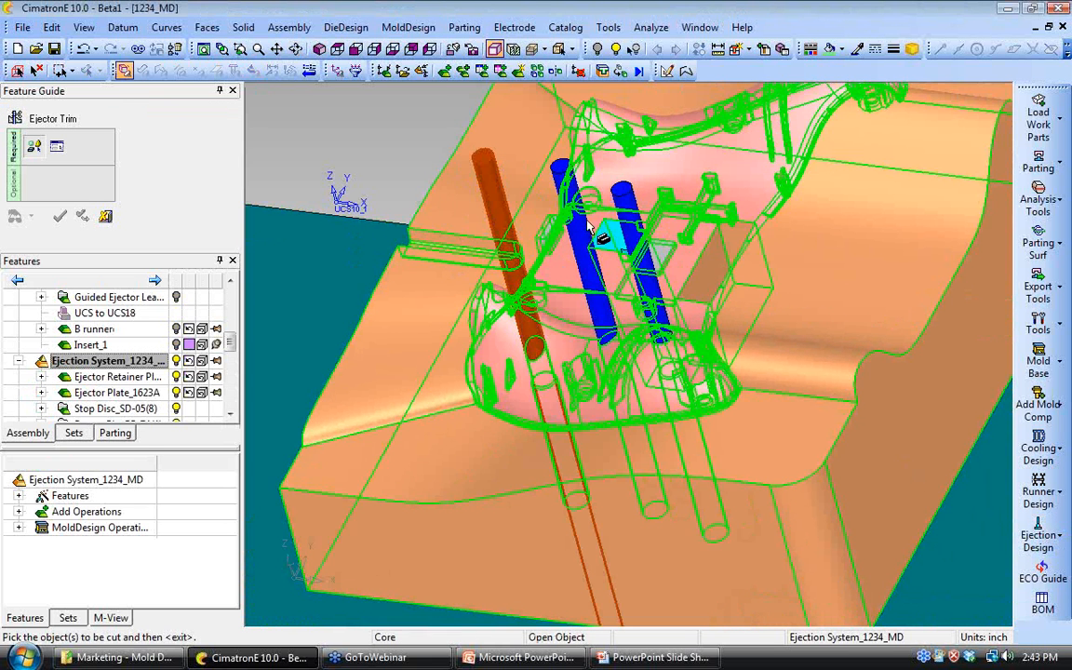
left_click(589, 272)
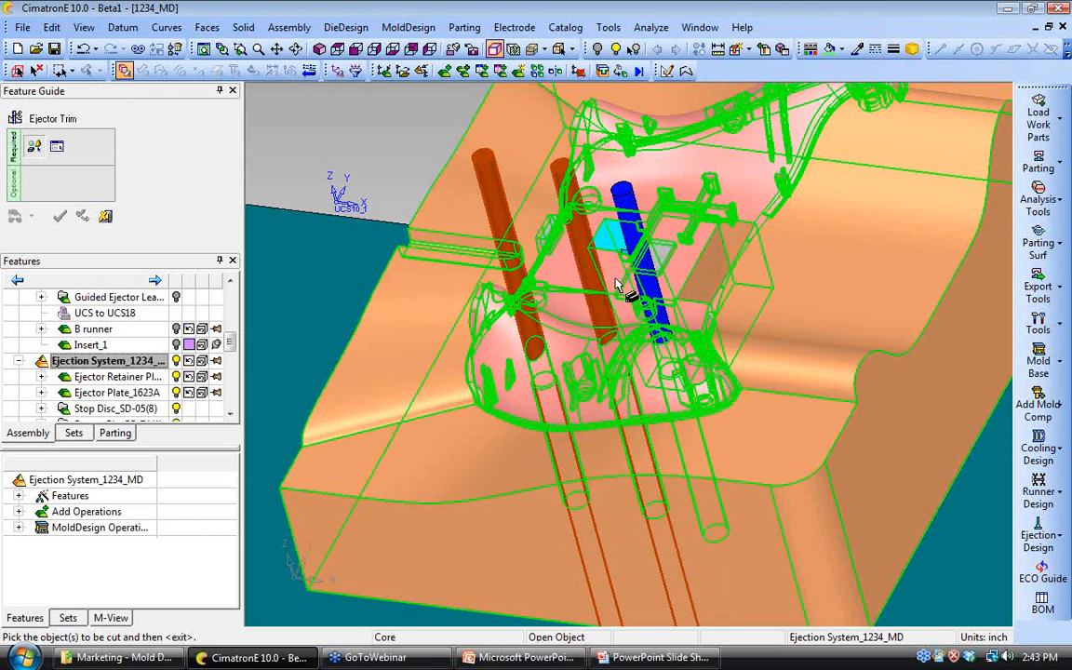
left_click(642, 277)
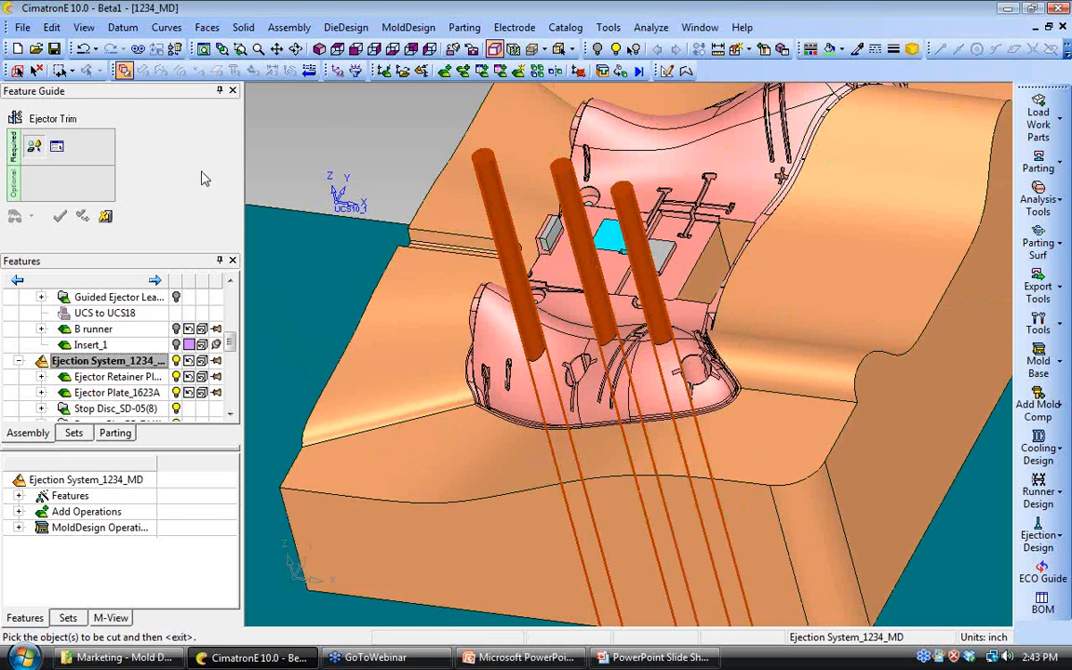
left_click(61, 216)
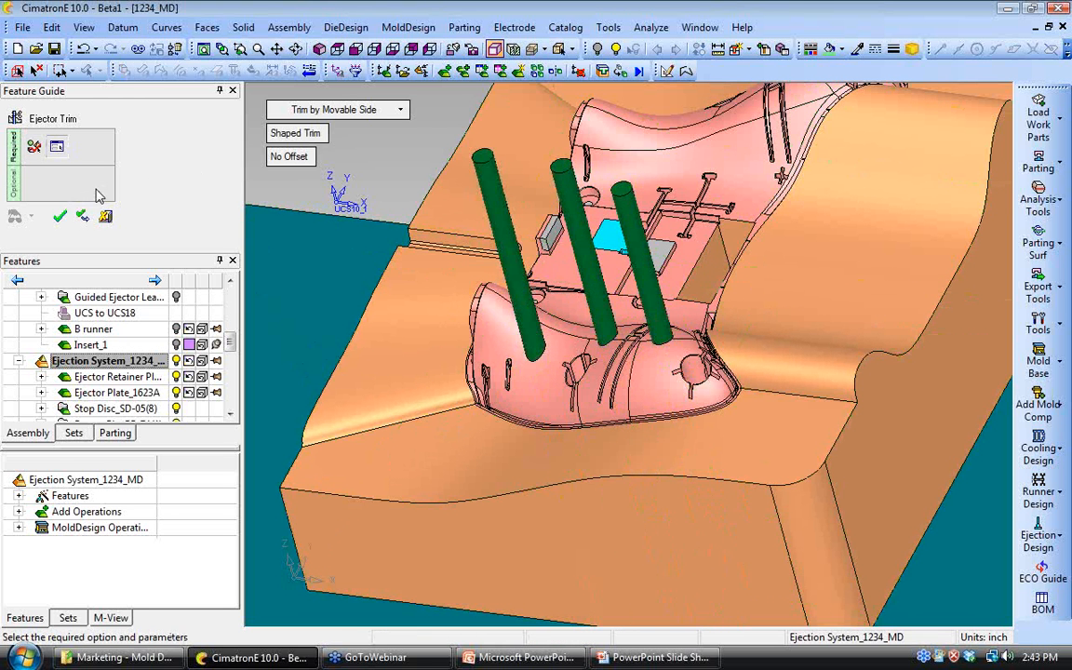
left_click(61, 216)
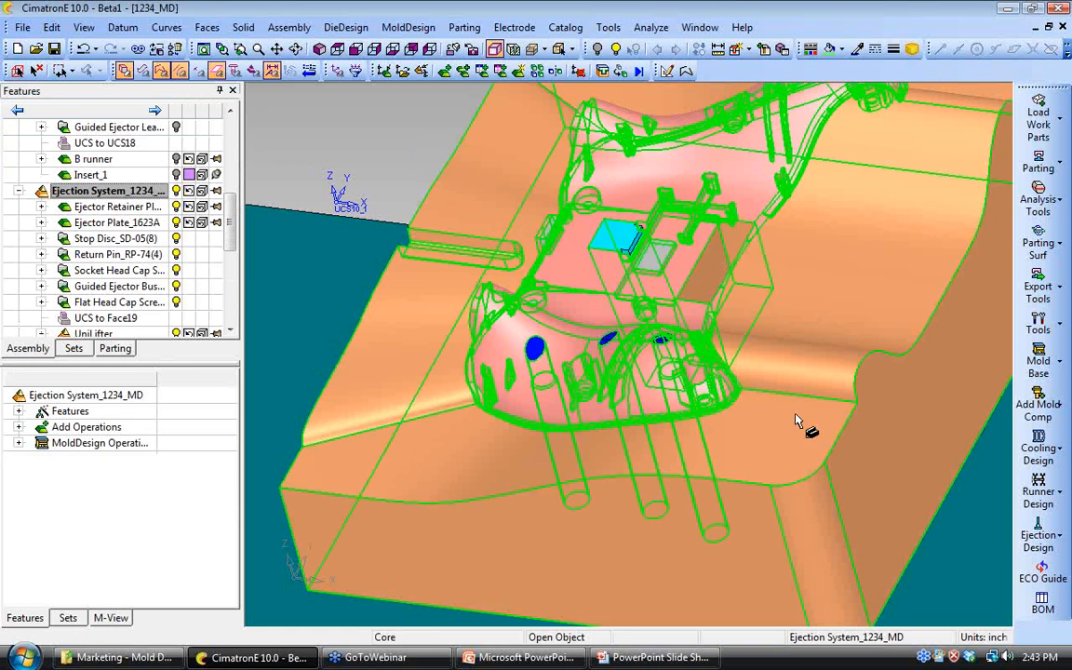
Step: Show all components of the movable side and hide the ejection system
right_click_drag(931, 400, 936, 565, "ctrl")
left_click_drag(936, 565, 705, 551, "ctrl")
middle_click_drag(807, 528, 819, 256)
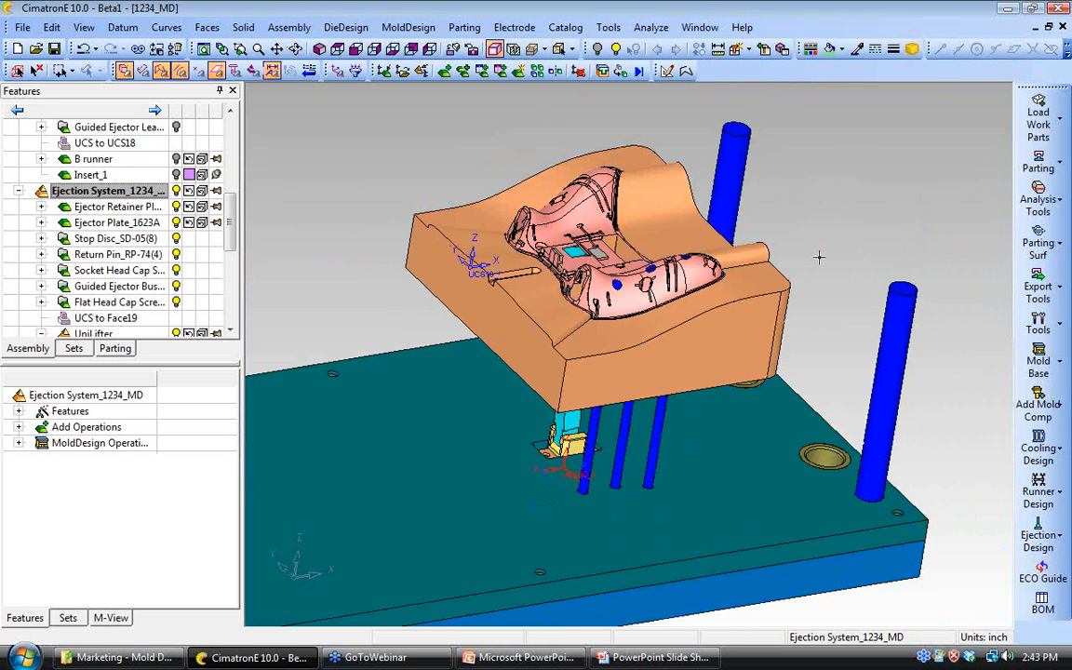
left_click_drag(229, 221, 229, 142)
left_click(163, 159)
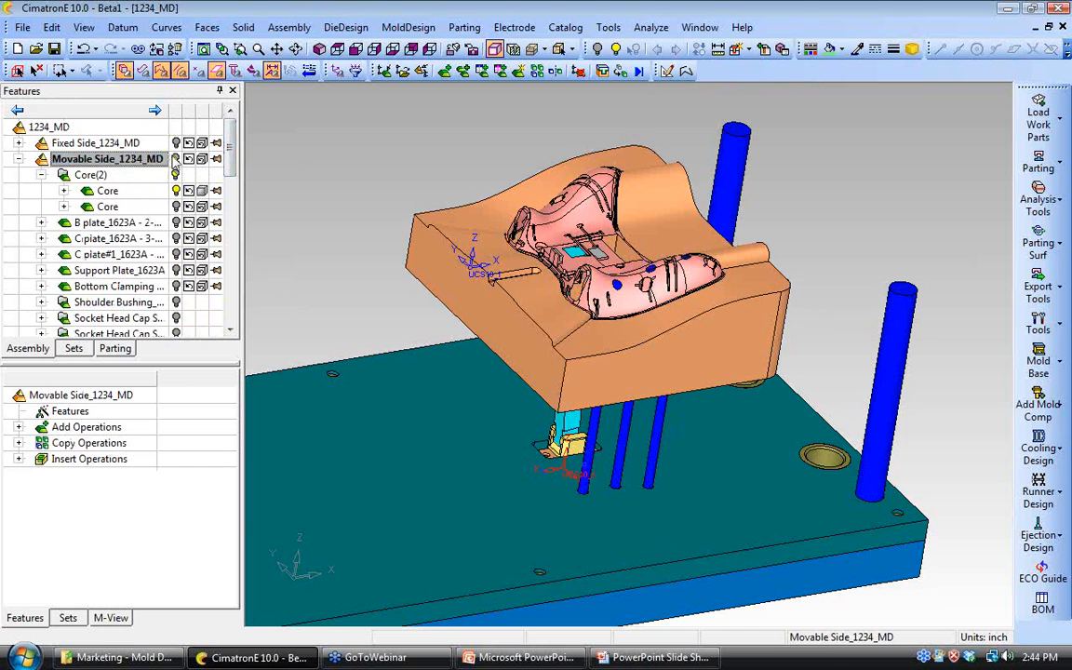
right_click(180, 160)
left_click(214, 201)
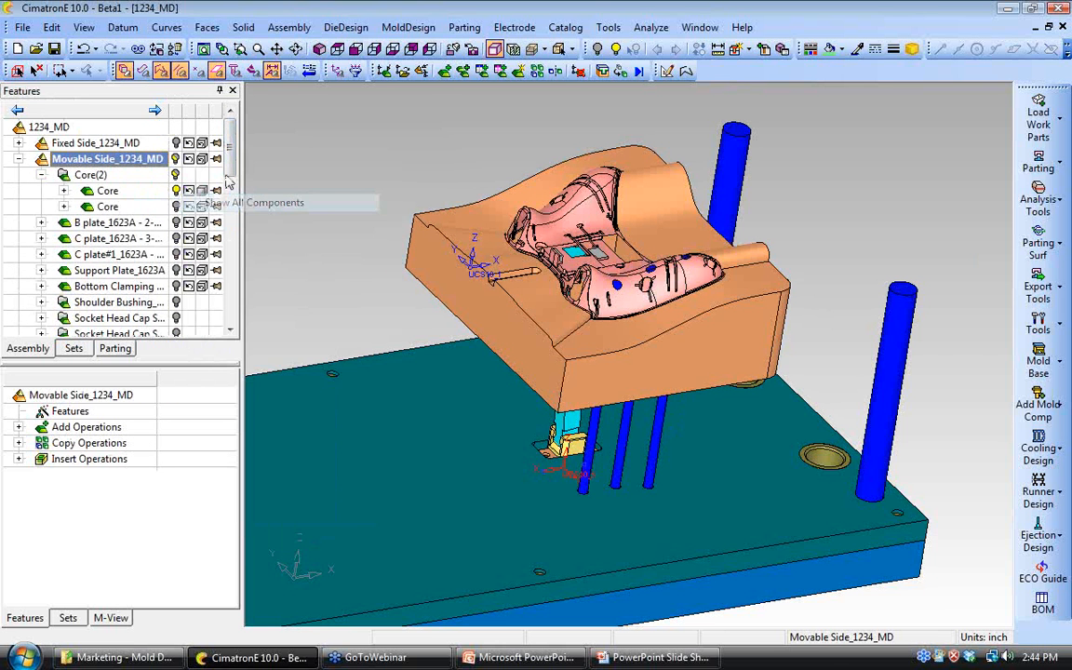
left_click_drag(226, 199, 228, 226)
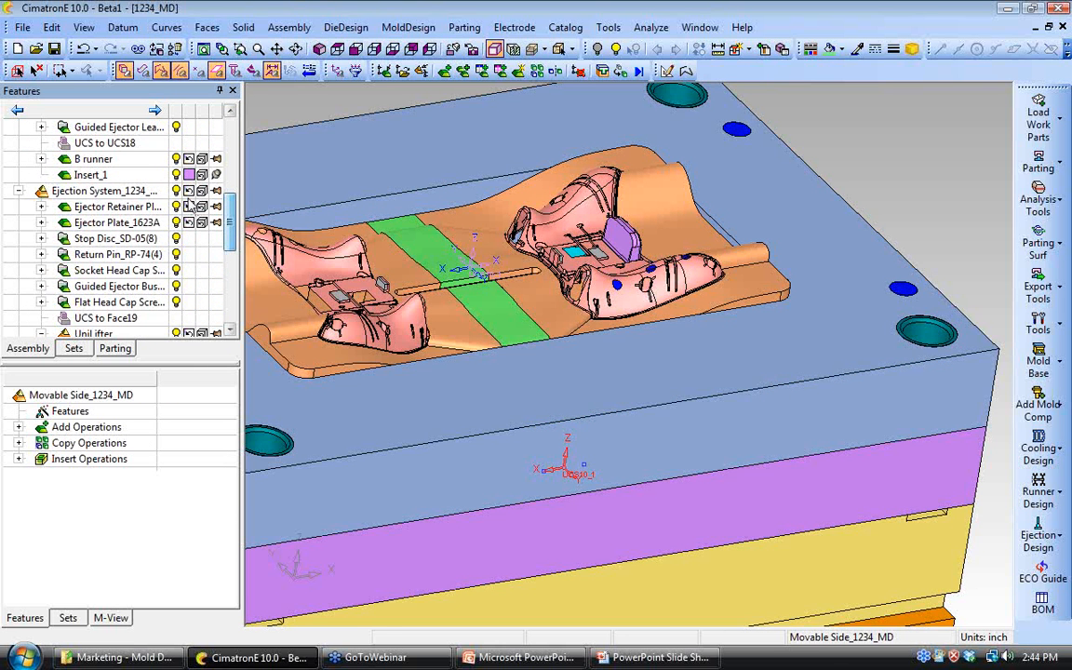
left_click(177, 191)
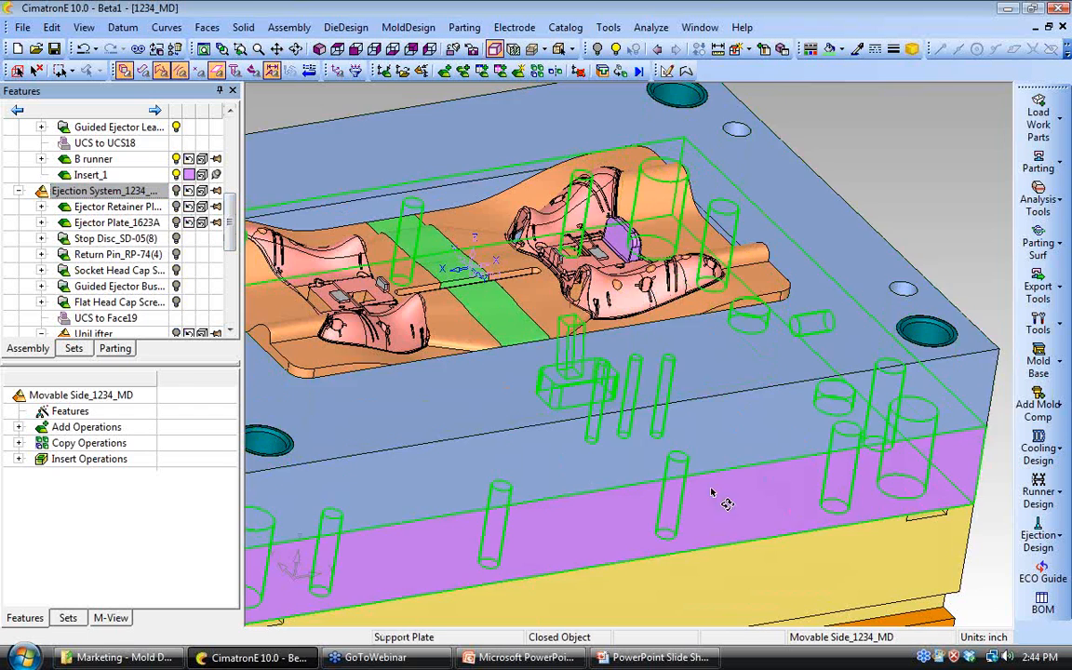
Step: Create a cooling plane parallel to the B plate's top face, offset 1.375 into the plate
middle_click_drag(651, 494, 515, 496)
middle_click_drag(689, 465, 427, 440, "ctrl")
left_click(1041, 450)
left_click(935, 442)
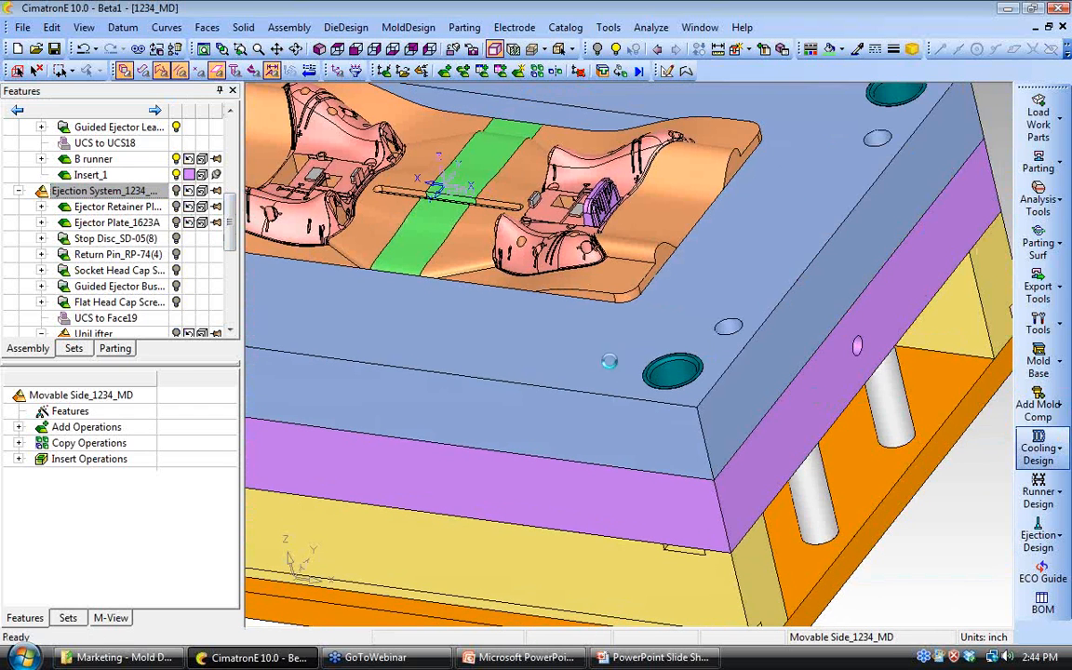
left_click(579, 335)
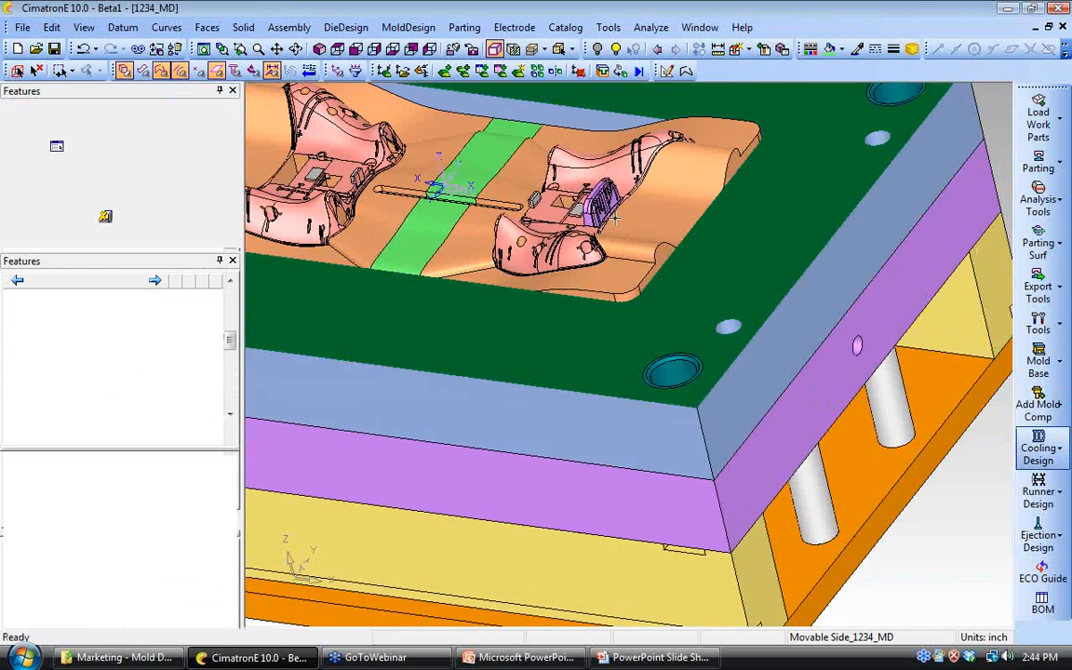
scroll(665, 184, "down", 3)
left_click(290, 112)
left_click(308, 139)
type("1.375")
key("Return")
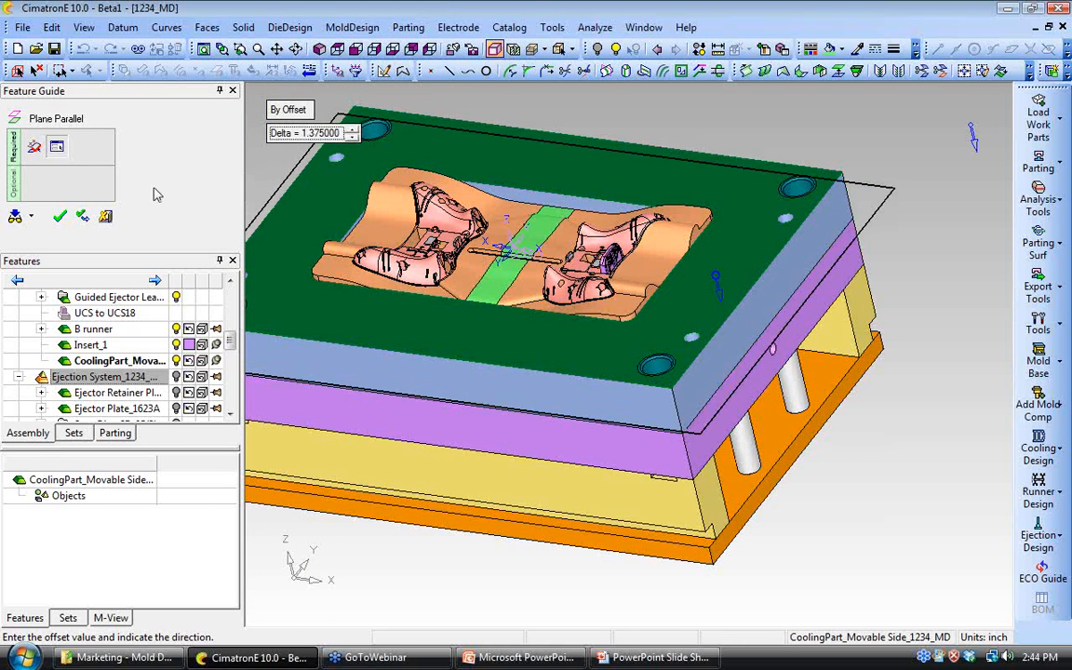
left_click(62, 218)
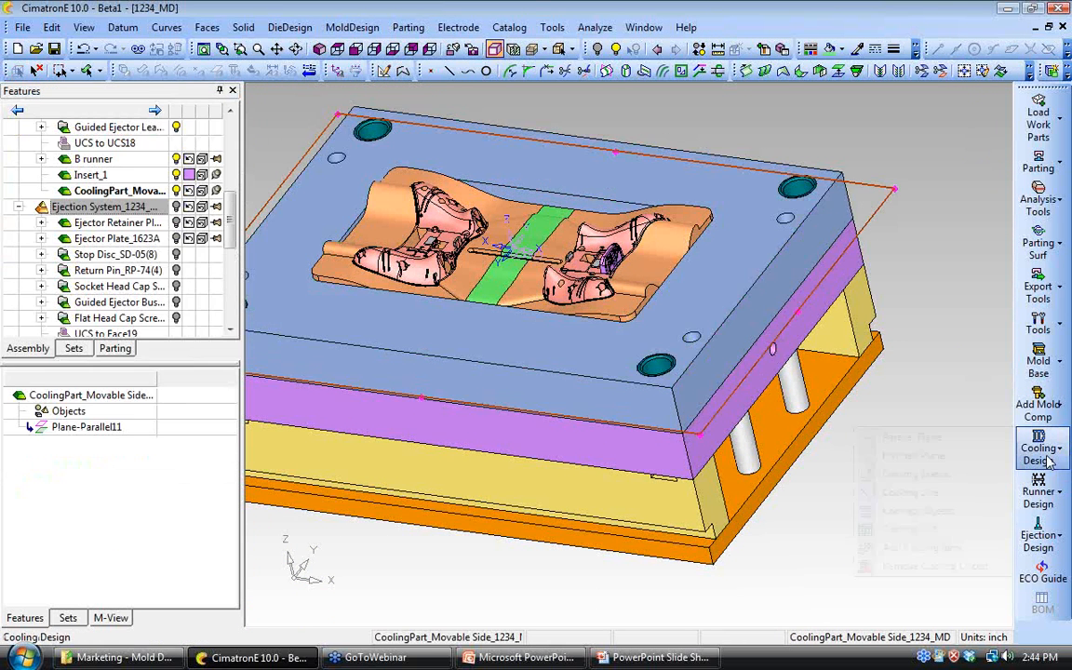
Step: Start a cooling sketch on the new plane, viewed square from above, and add the core's outer edges as sketch references
left_click(1040, 446)
left_click(916, 474)
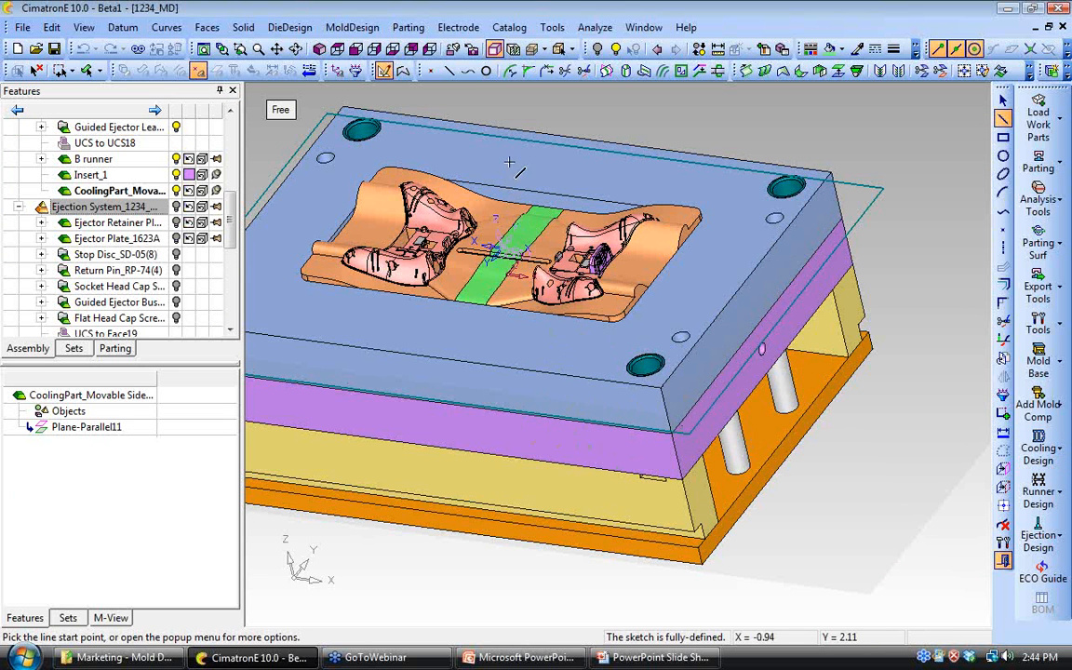
left_click(344, 74)
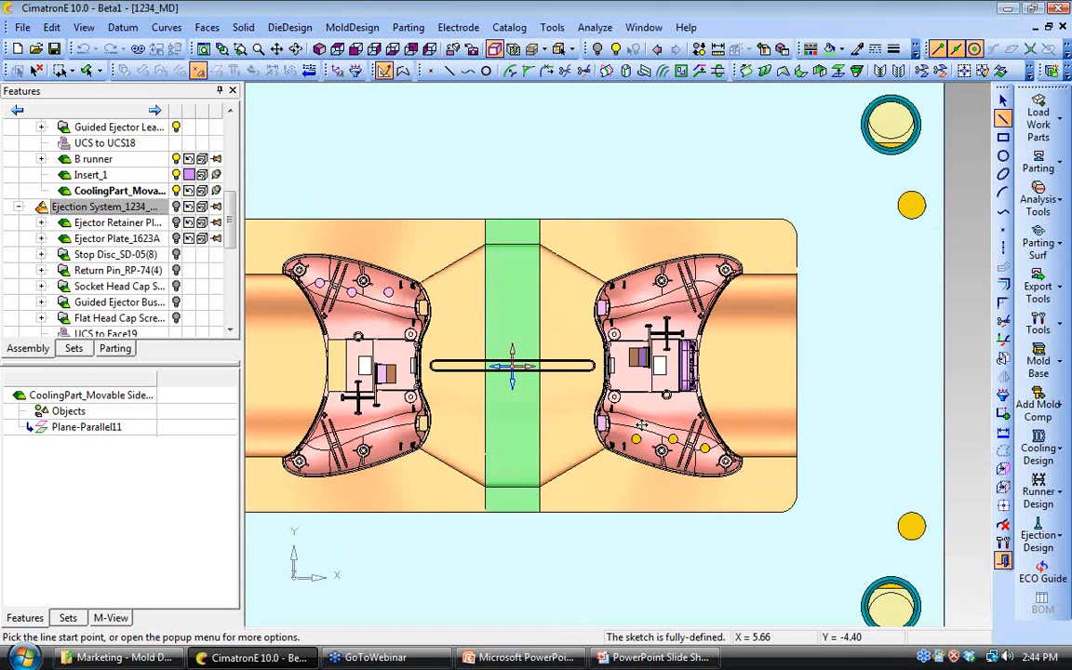
scroll(641, 425, "down", 2)
middle_click_drag(641, 425, 598, 396, "ctrl")
scroll(875, 238, "up", 1)
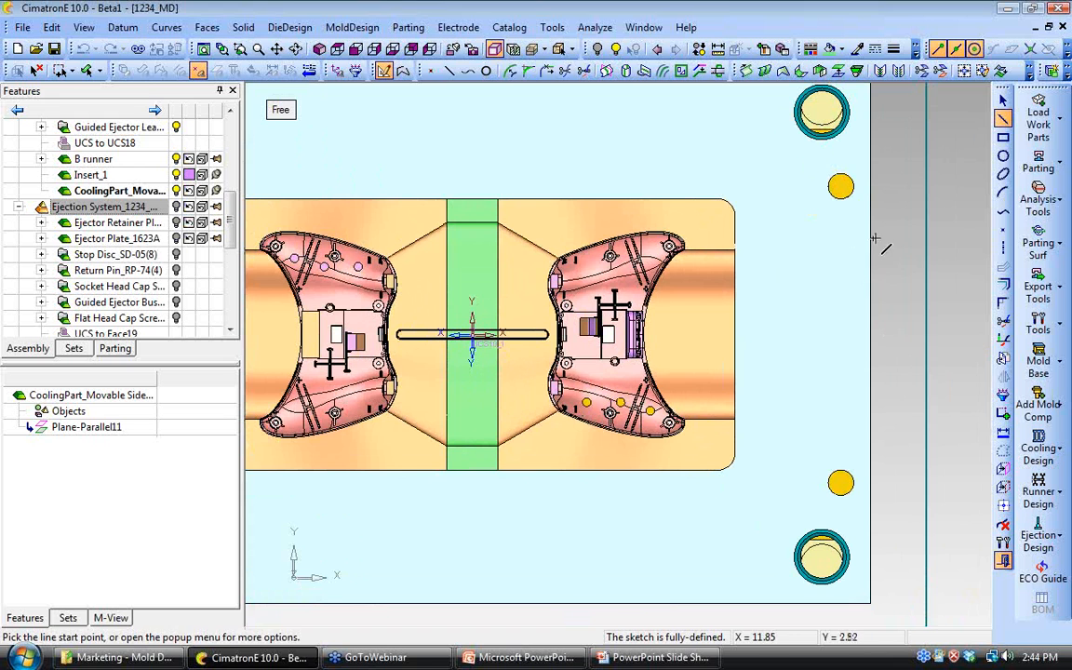
left_click(1004, 487)
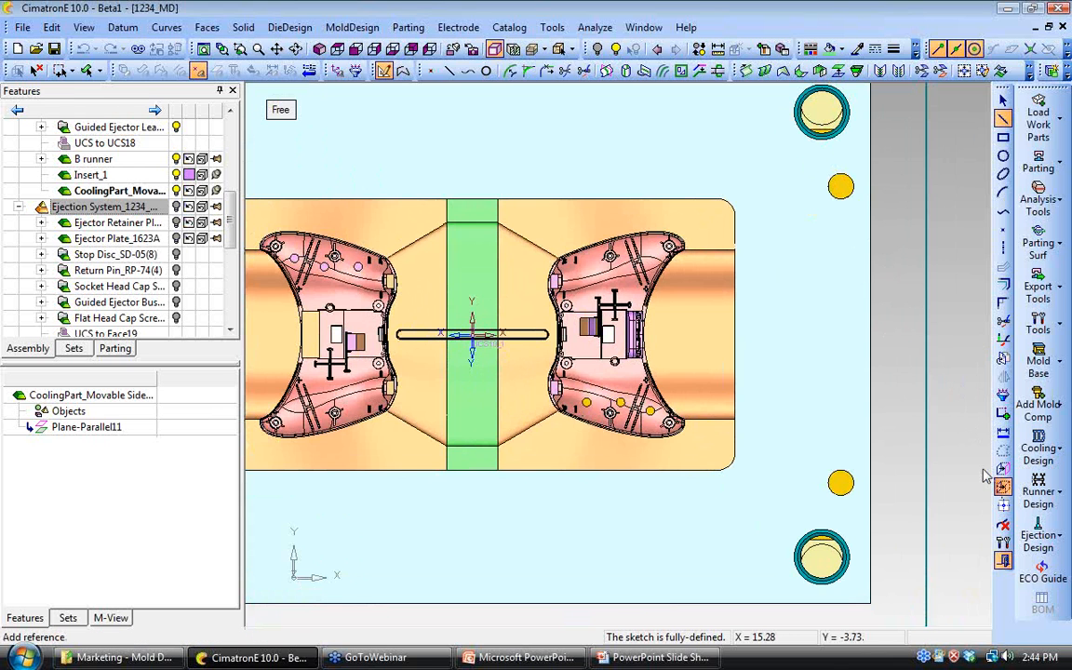
left_click(735, 315)
left_click(624, 471)
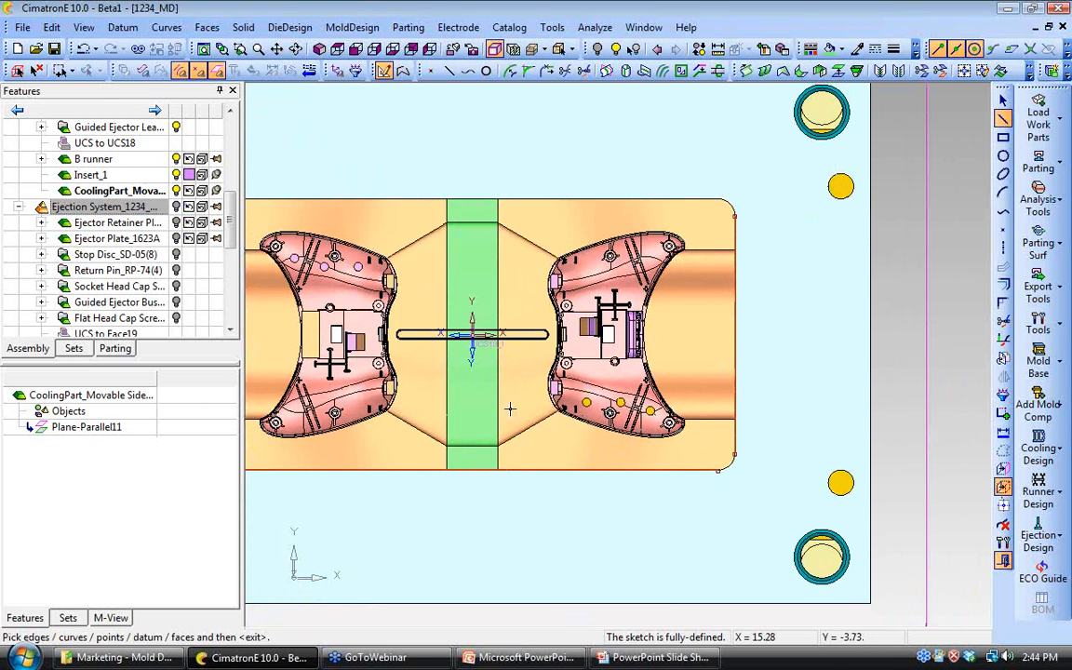
middle_click(509, 412)
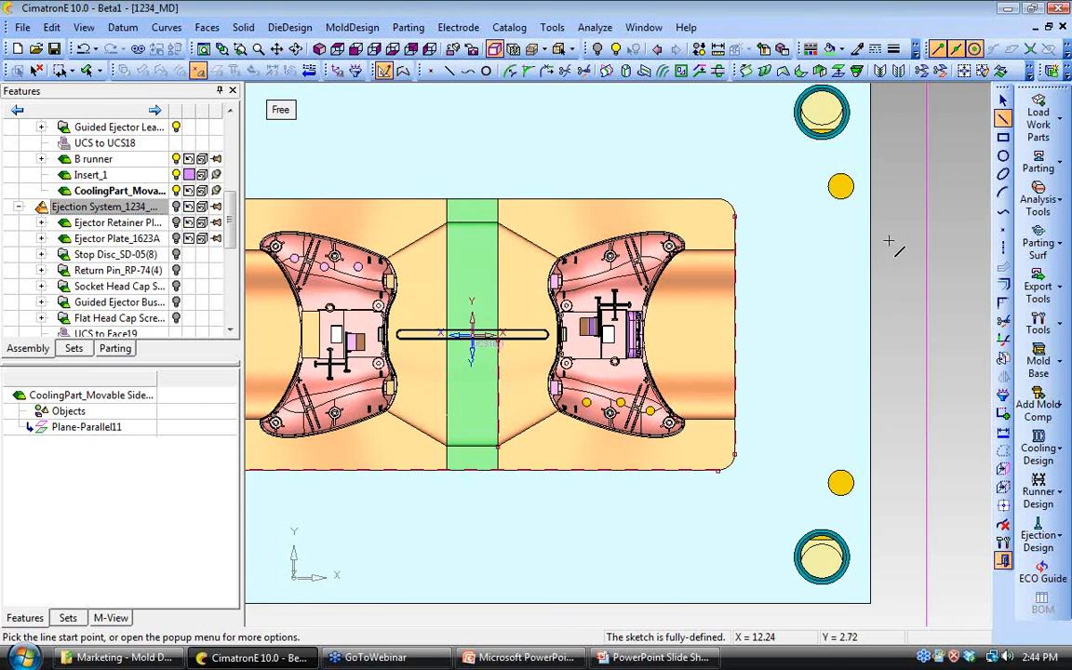
Step: Sketch an L-shaped channel entering beyond the plate edge, its inner leg about 6.90 long to the core's lower edge, plus a 6.36 crossing line
left_click(518, 239)
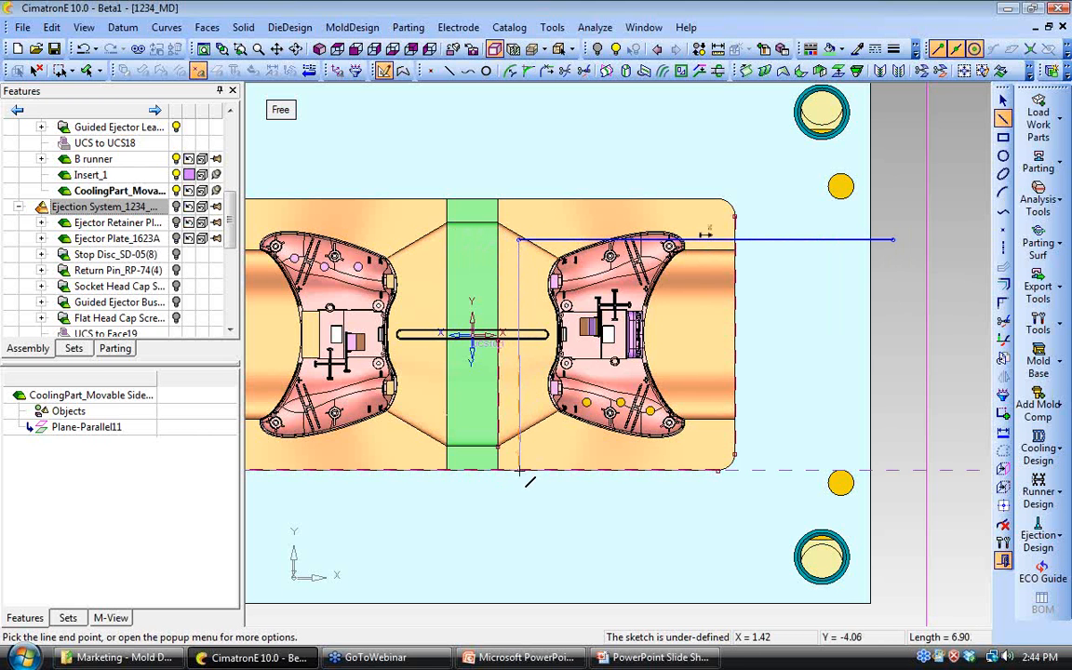
left_click(520, 470)
middle_click(557, 445)
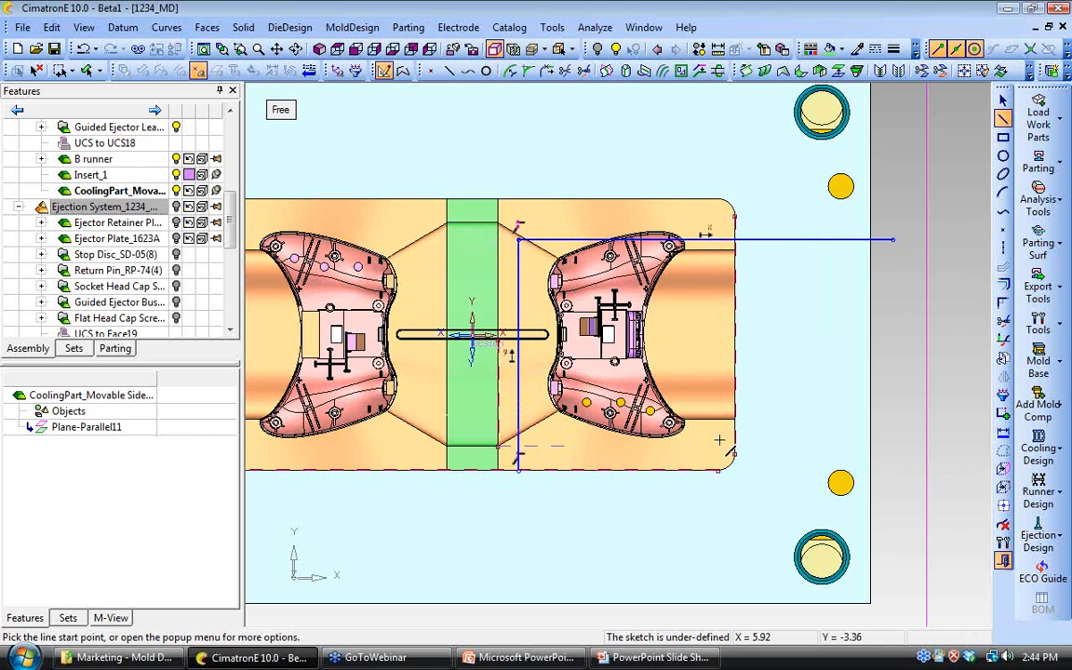
left_click(736, 433)
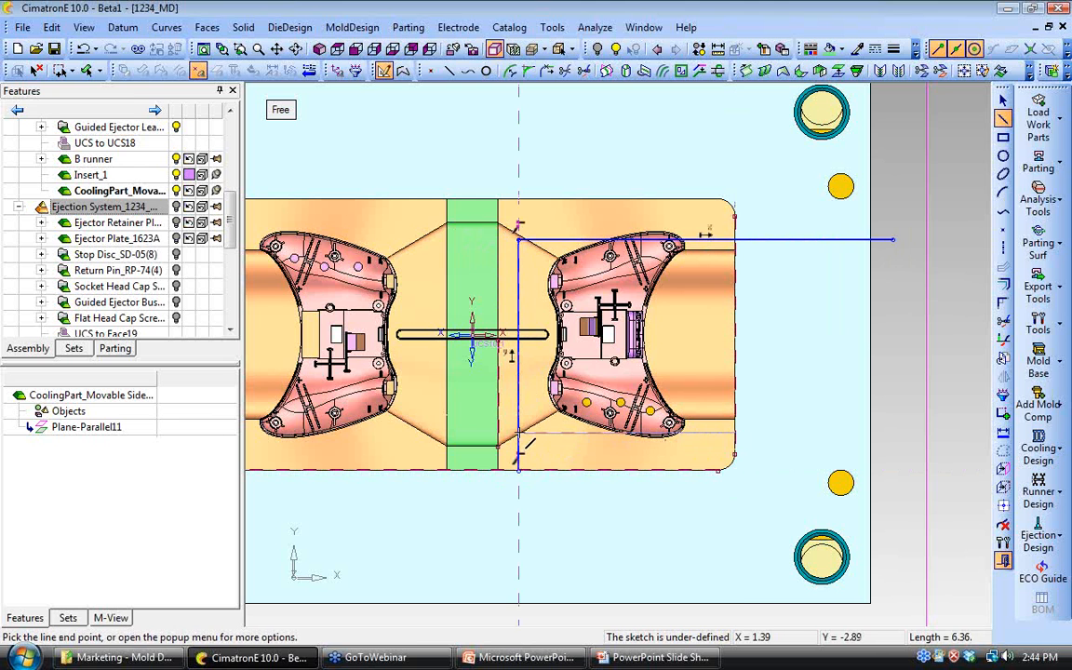
left_click(519, 433)
middle_click(688, 475)
Step: Sketch a second L-shaped channel from the core's lower edge up and out past the plate edge, and finish the sketch
left_click(683, 471)
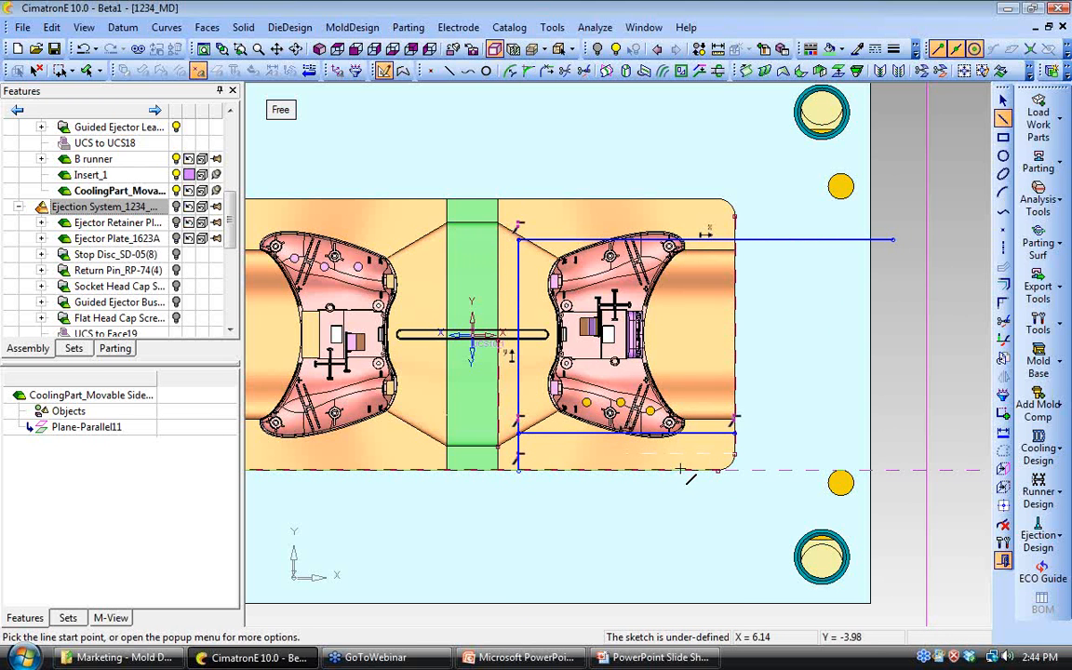
left_click(679, 309)
left_click(891, 309)
middle_click(899, 410)
right_click(899, 413)
left_click(893, 393)
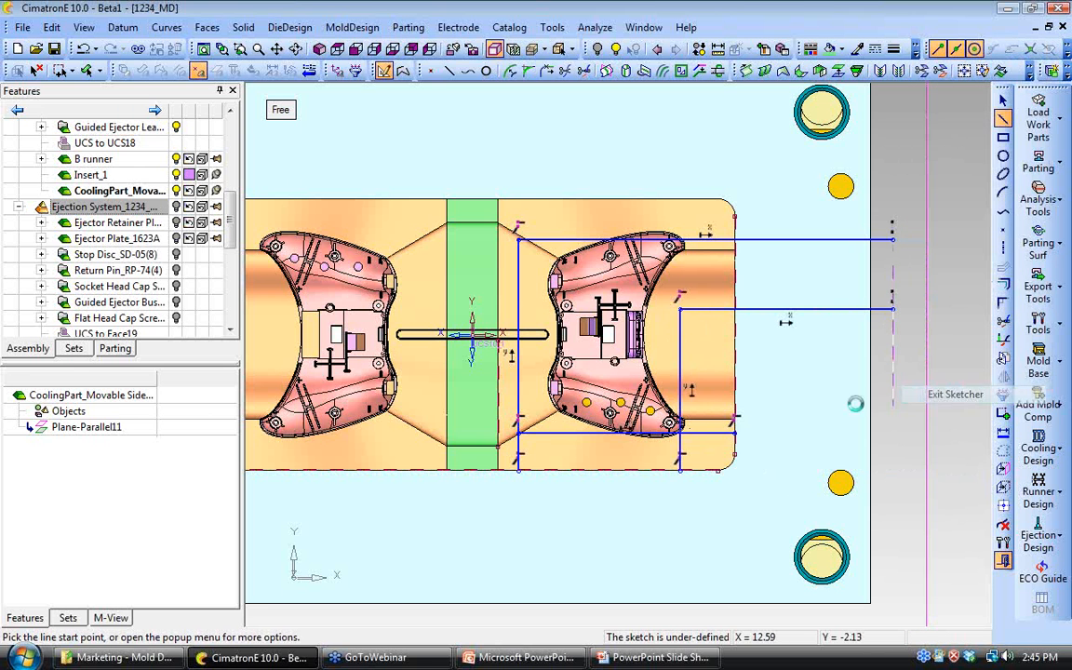
Step: Start a Cooling Objects operation on the channel sketch and display the core as transparent
left_click_drag(780, 545, 717, 456, "ctrl")
left_click(1039, 449)
left_click(918, 510)
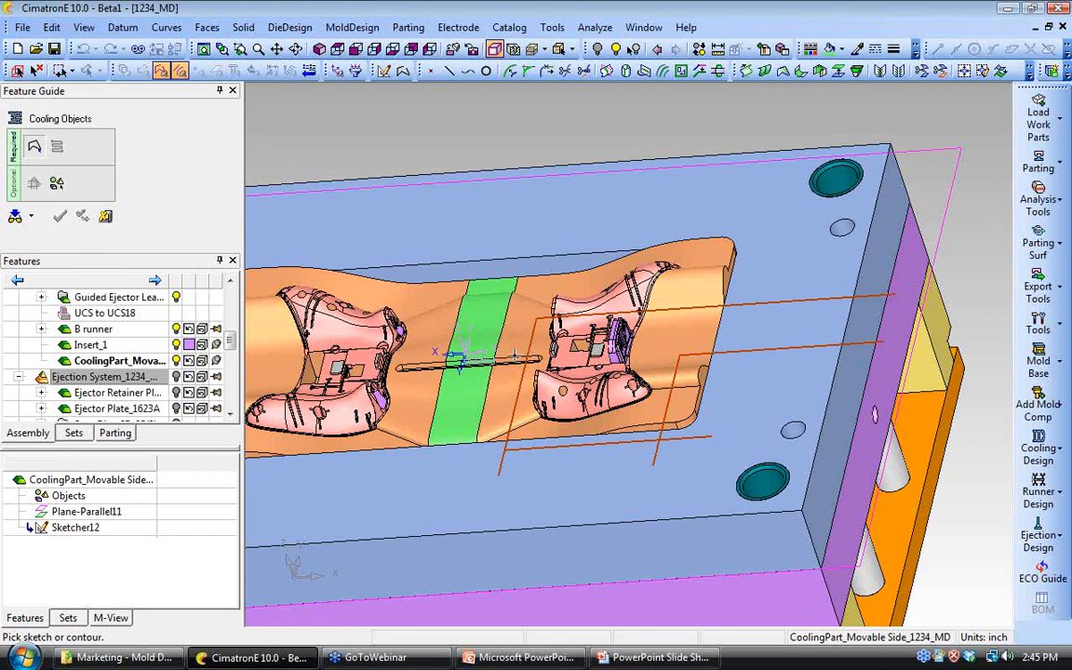
left_click(528, 354)
left_click_drag(517, 321, 481, 339, "ctrl")
left_click_drag(230, 347, 228, 308)
left_click(202, 314)
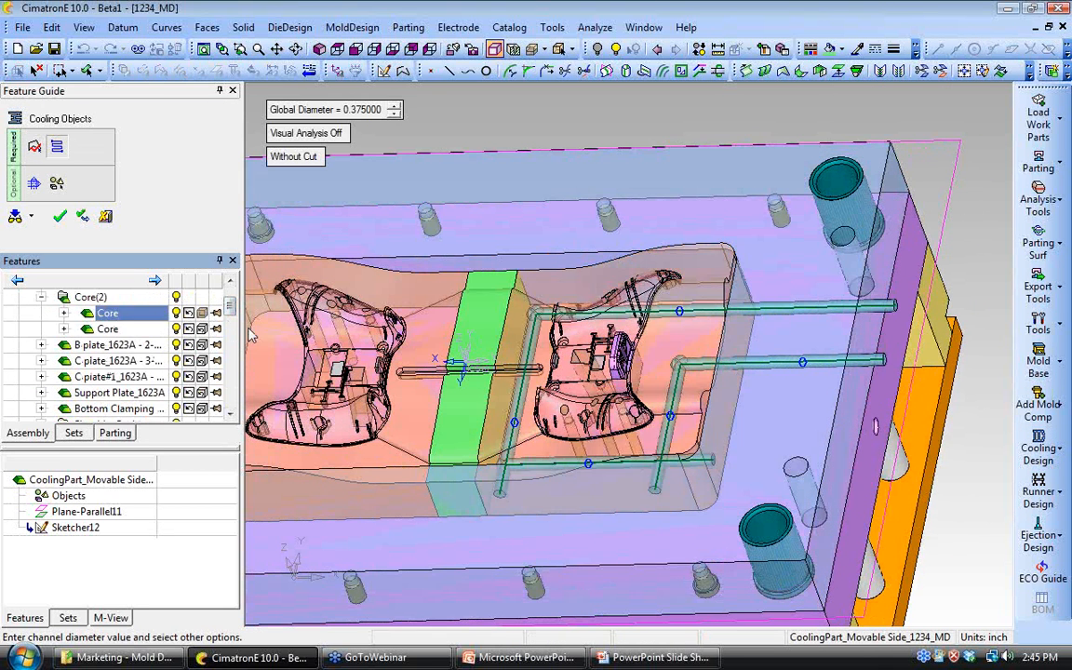
Step: Set the cooling channels' global diameter to 7/16
left_click_drag(560, 461, 609, 404, "ctrl")
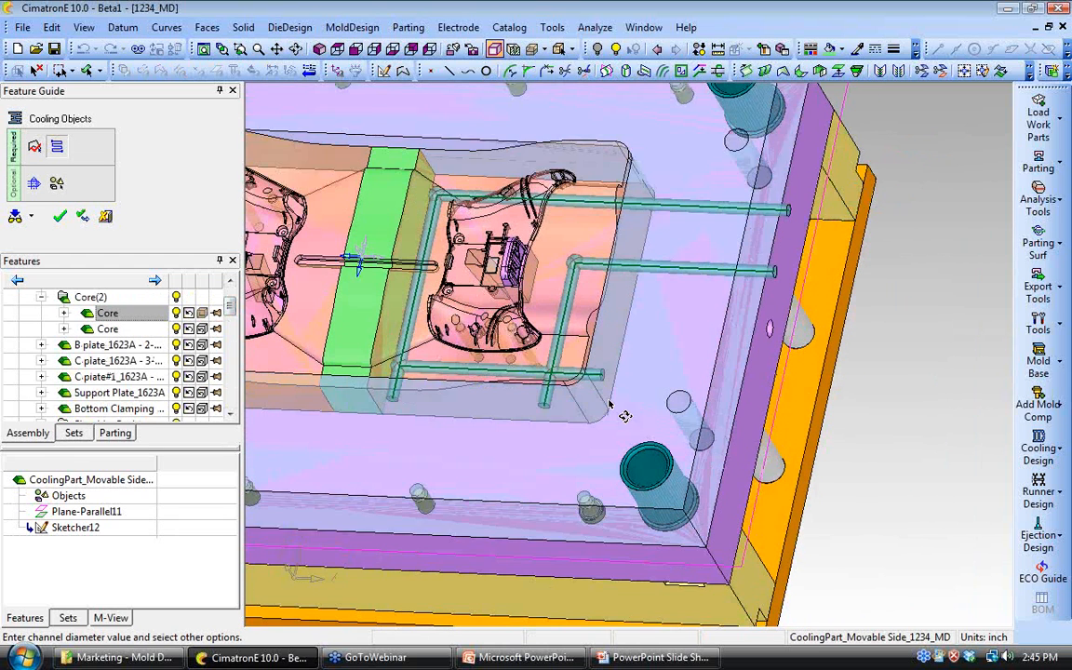
left_click(325, 109)
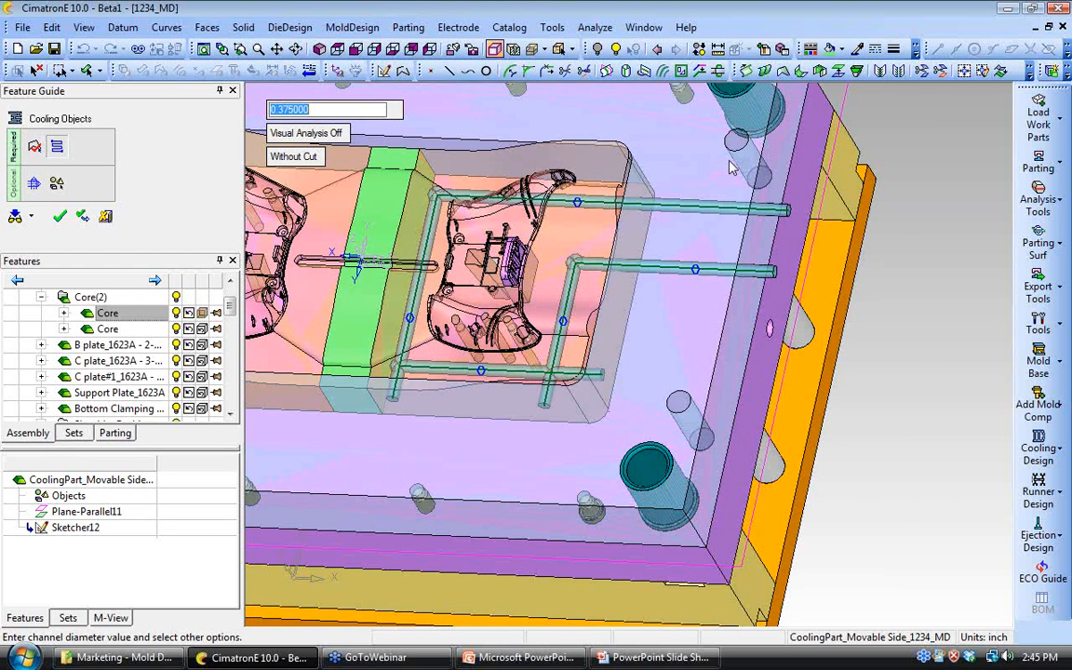
type("7/16")
key("Return")
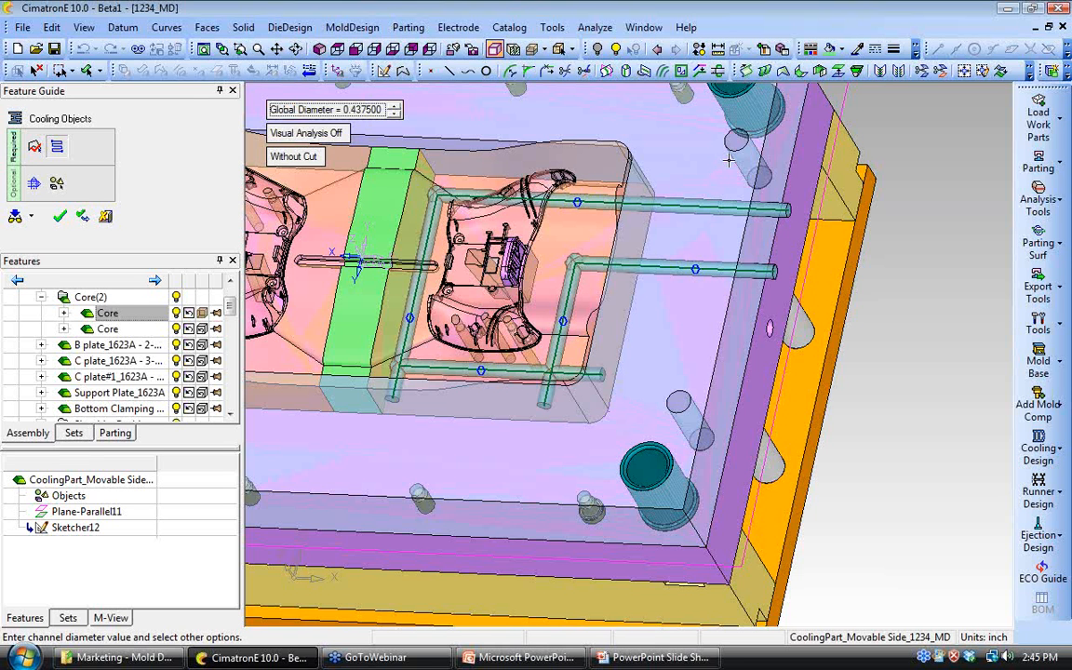
Step: Turn on the visual analysis of the channels showing faces and curves, with an offset of 0.375
left_click(310, 135)
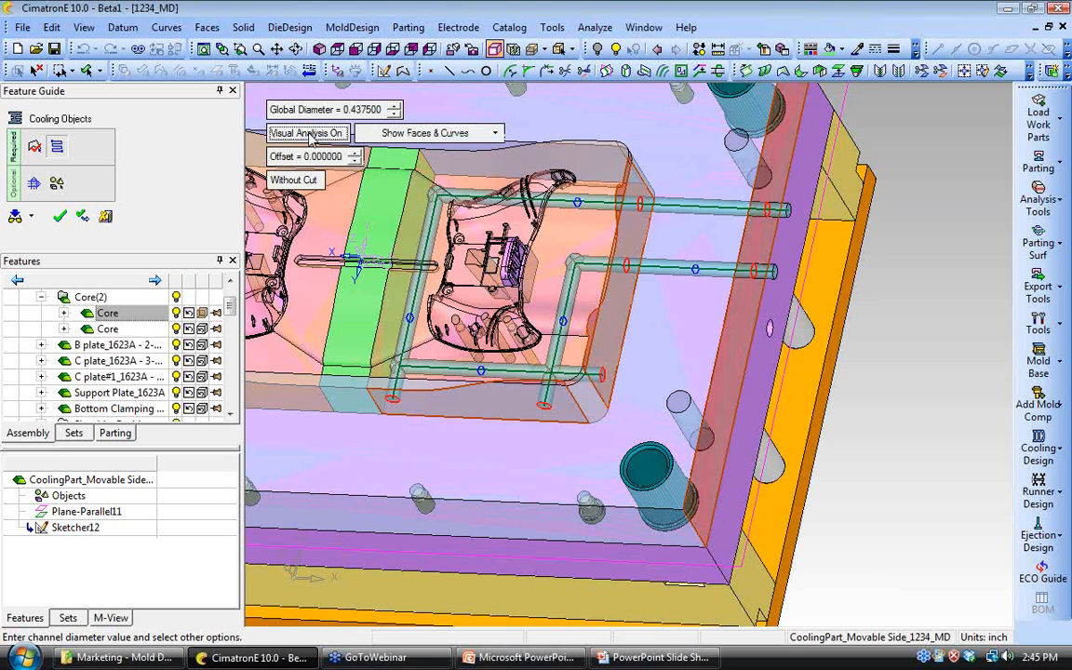
left_click(354, 154)
left_click(355, 153)
left_click(354, 153)
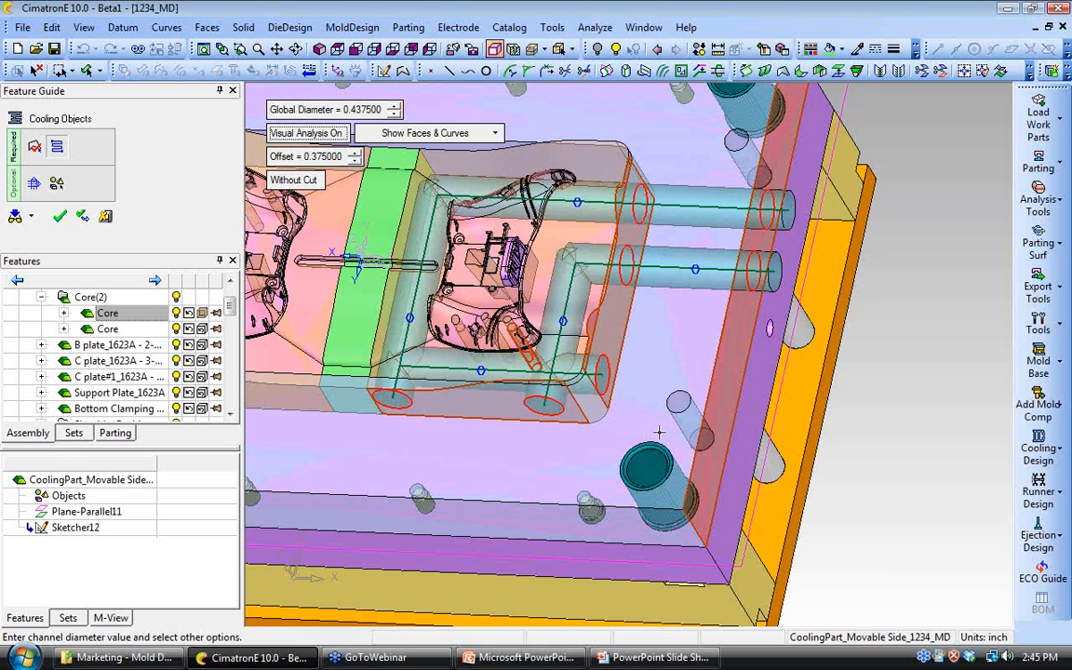
Step: Set the cooling objects to be created with a cut through the core and plate, and complete the Cooling Objects operation
middle_click_drag(411, 318, 439, 326, "ctrl")
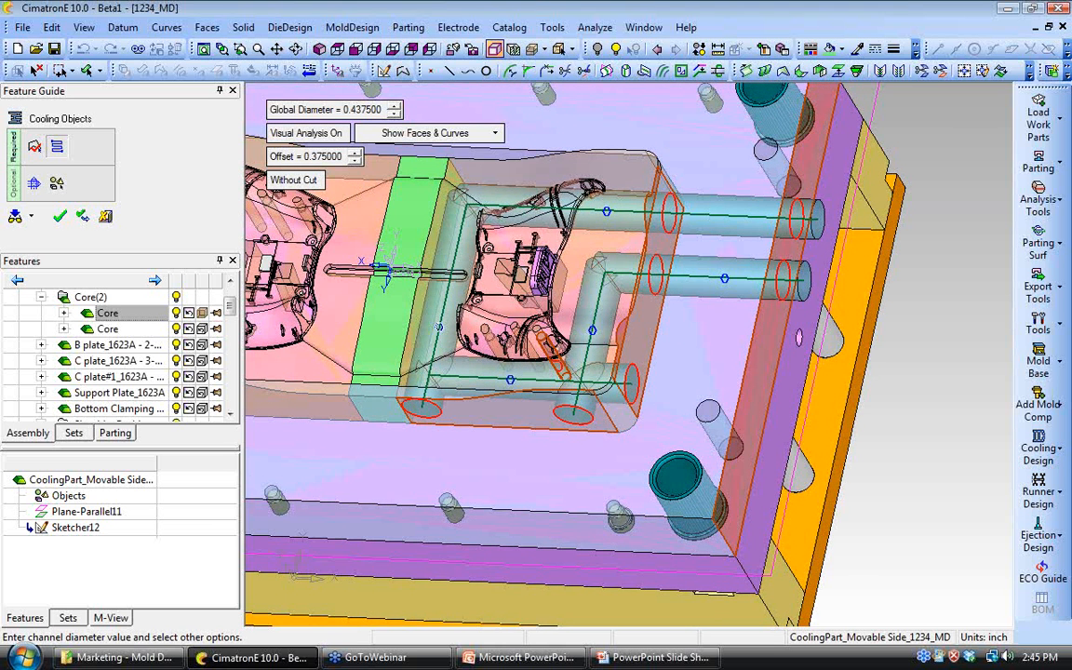
right_click_drag(440, 327, 532, 407, "ctrl")
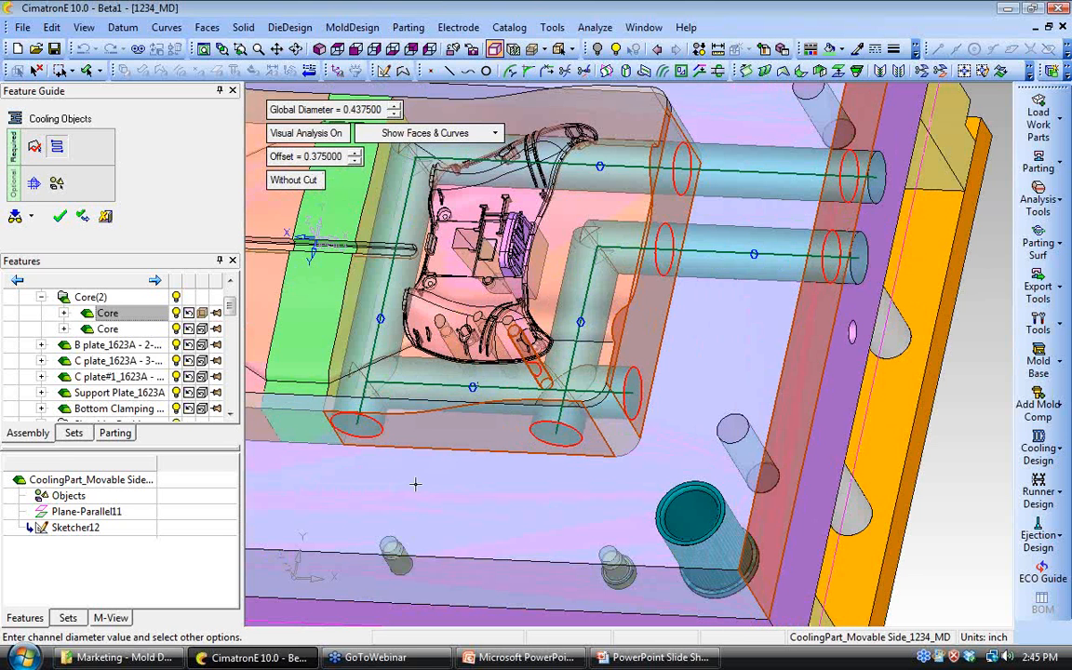
left_click(288, 179)
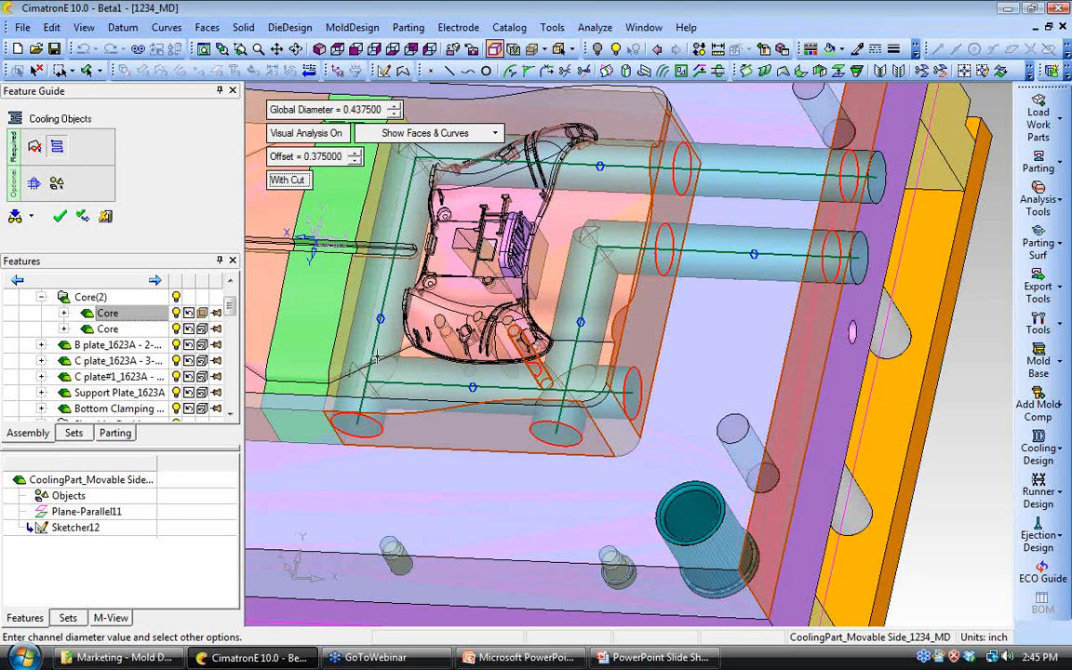
left_click(60, 216)
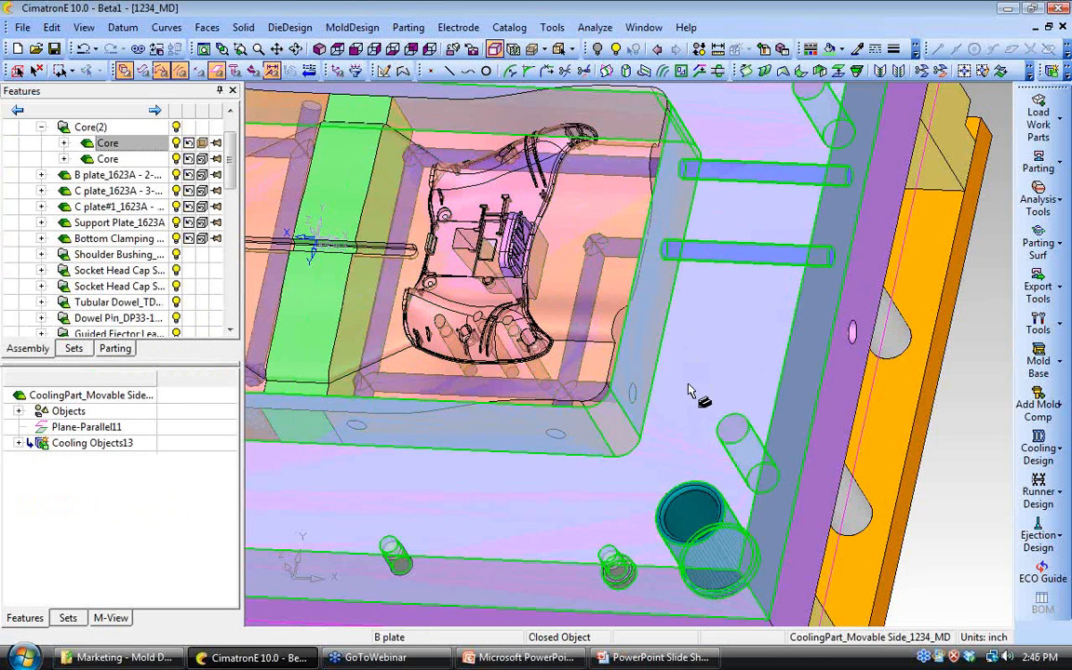
Step: Hide every component except the first core to isolate it with its cooling channels
right_click_drag(689, 385, 731, 596, "ctrl")
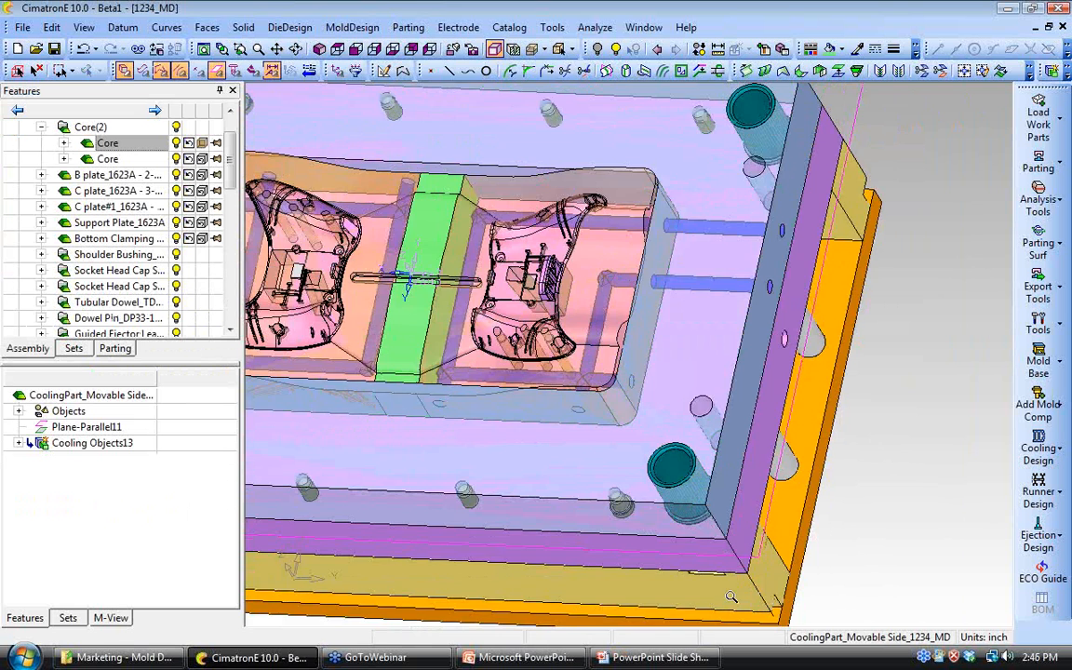
left_click_drag(731, 597, 862, 519, "ctrl")
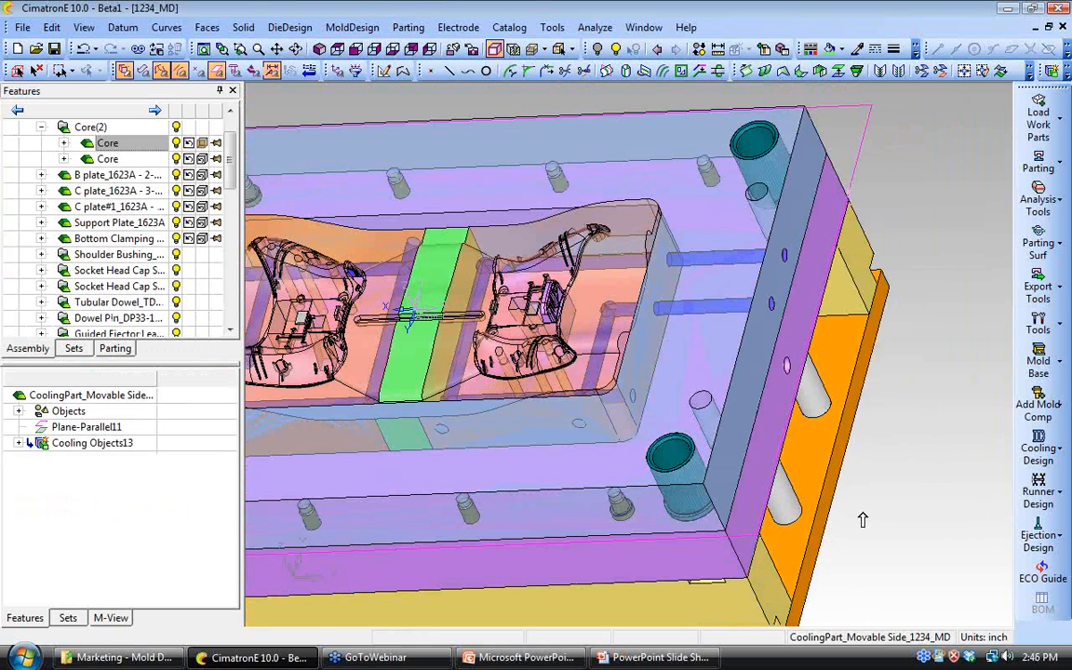
right_click(134, 149)
left_click(186, 340)
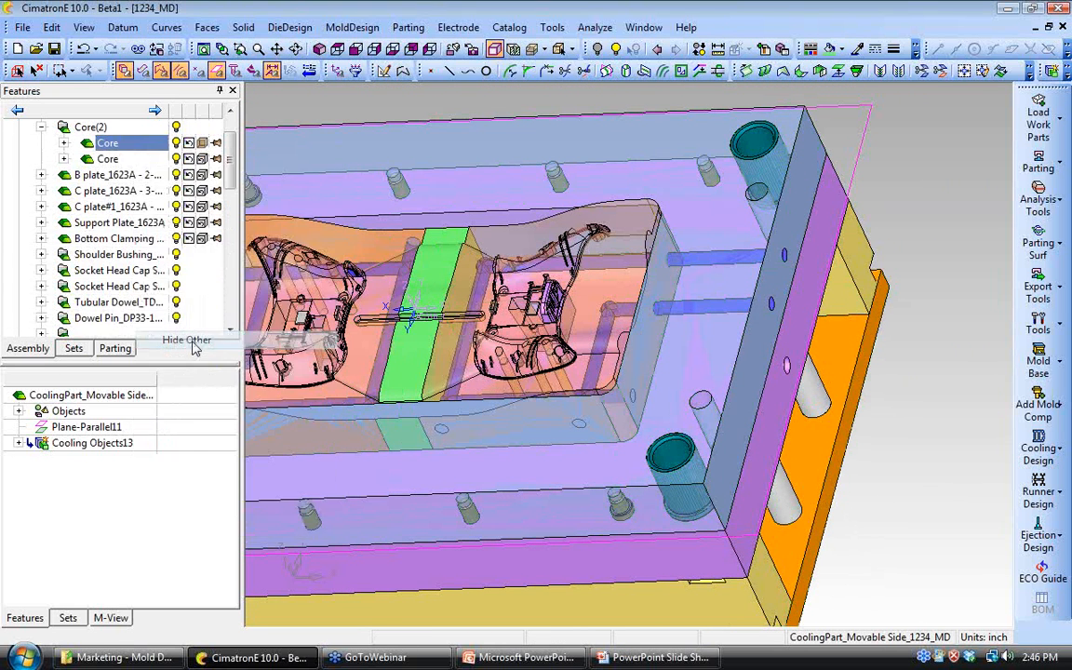
Step: Activate the Movable Side_1234_MD subassembly
left_click_drag(562, 493, 582, 475, "ctrl")
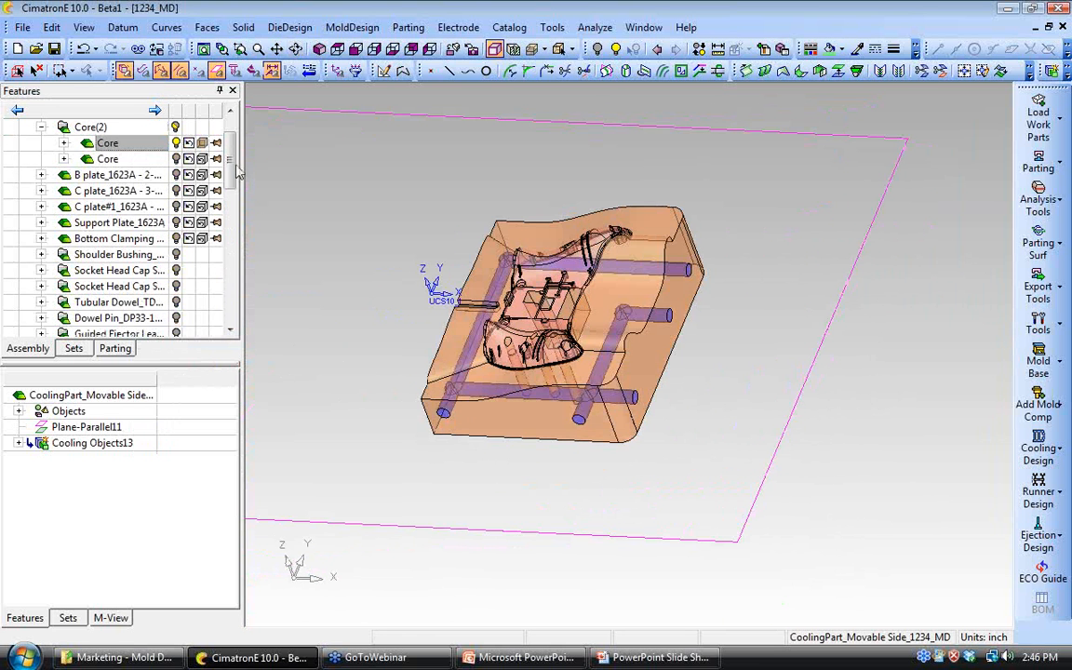
left_click_drag(233, 167, 230, 147)
right_click(85, 160)
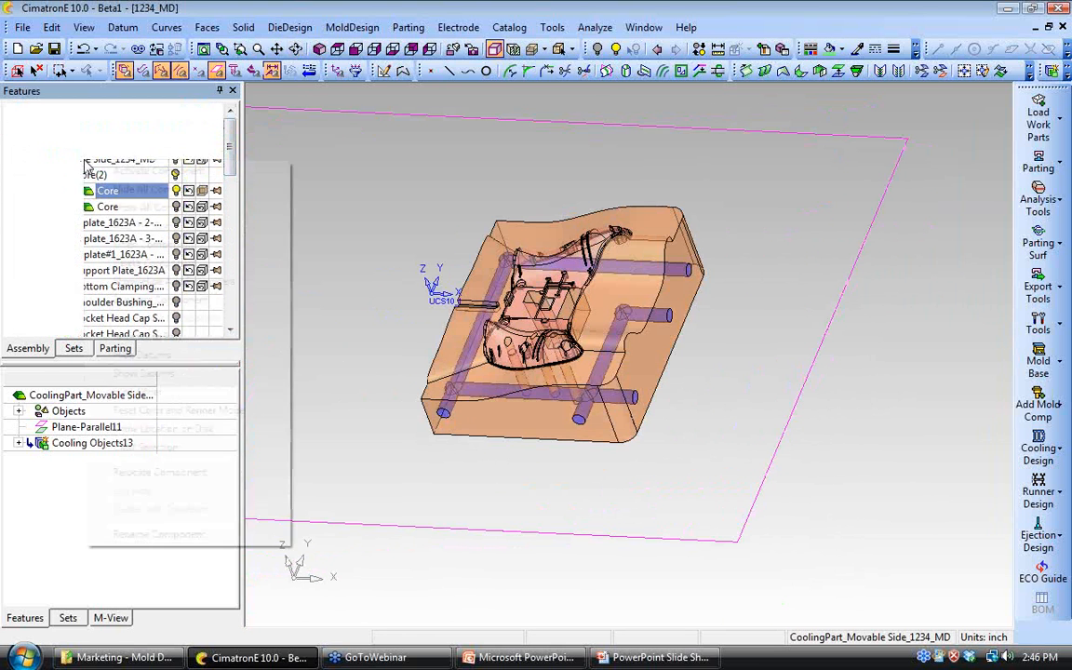
left_click(129, 172)
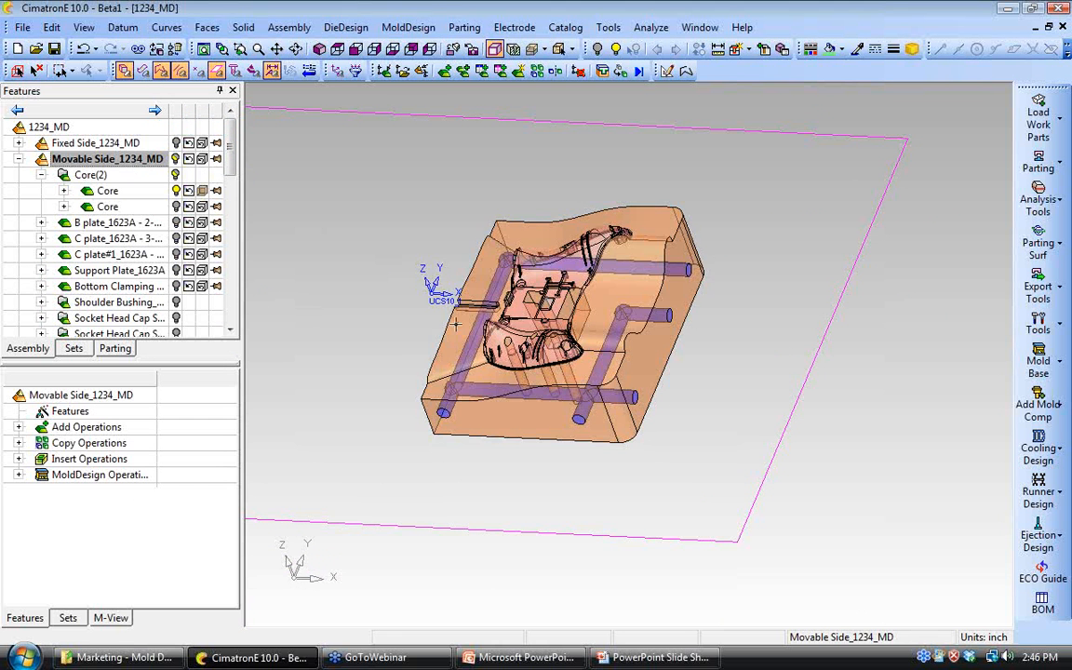
Step: Start adding a cooling item from the DME Inch catalog and choose the brass pressure plug BP20 with diameter 0.54
scroll(547, 402, "up", 2)
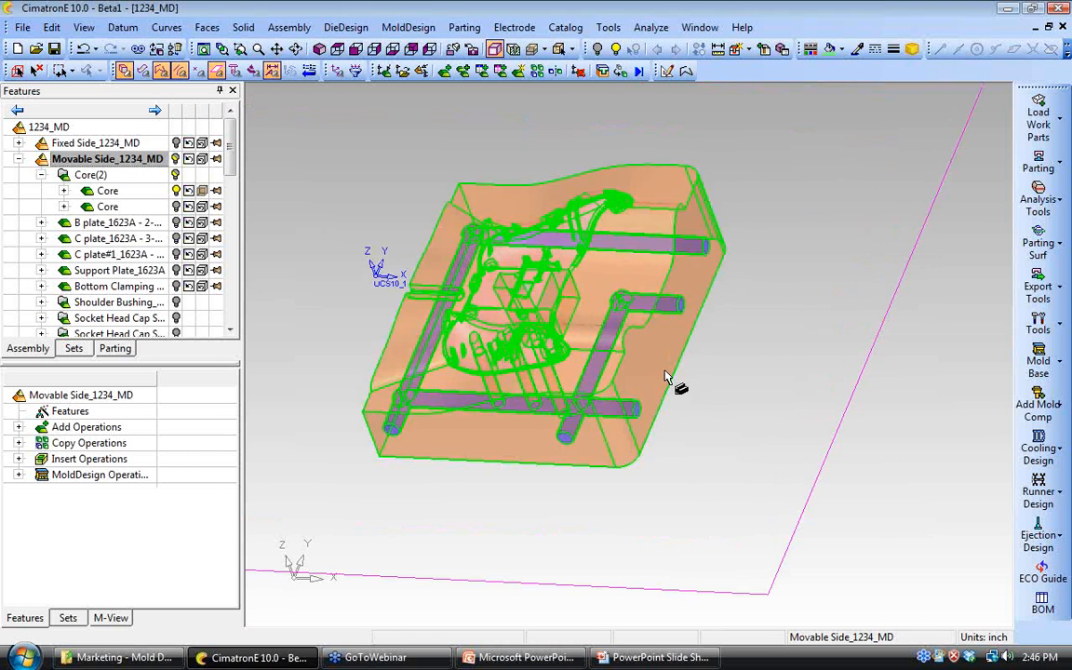
left_click(1050, 448)
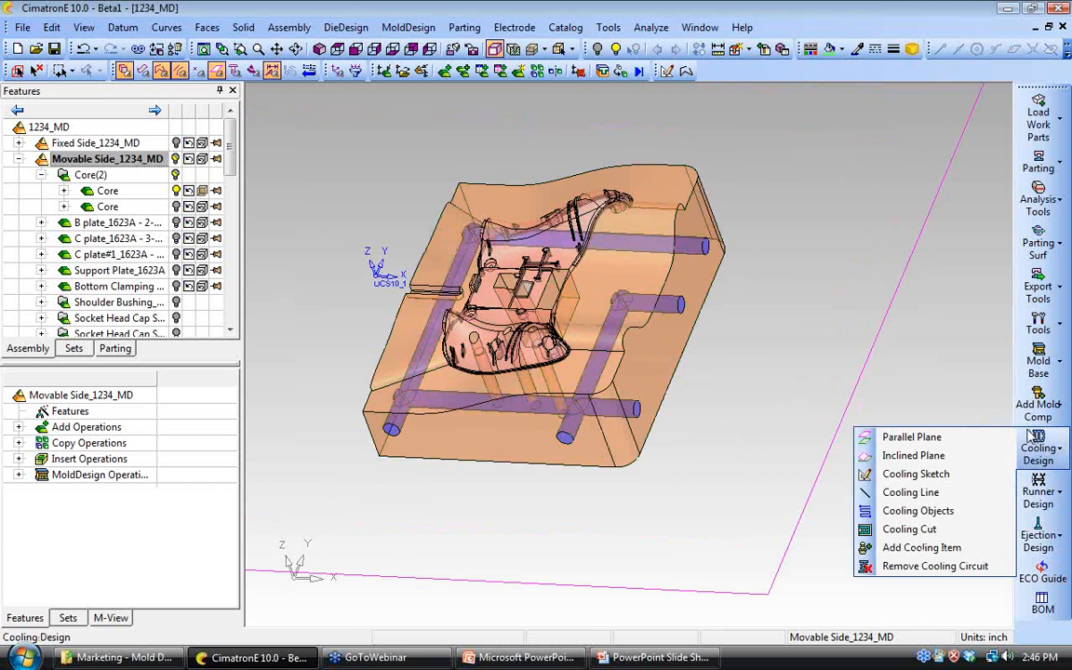
left_click(1041, 398)
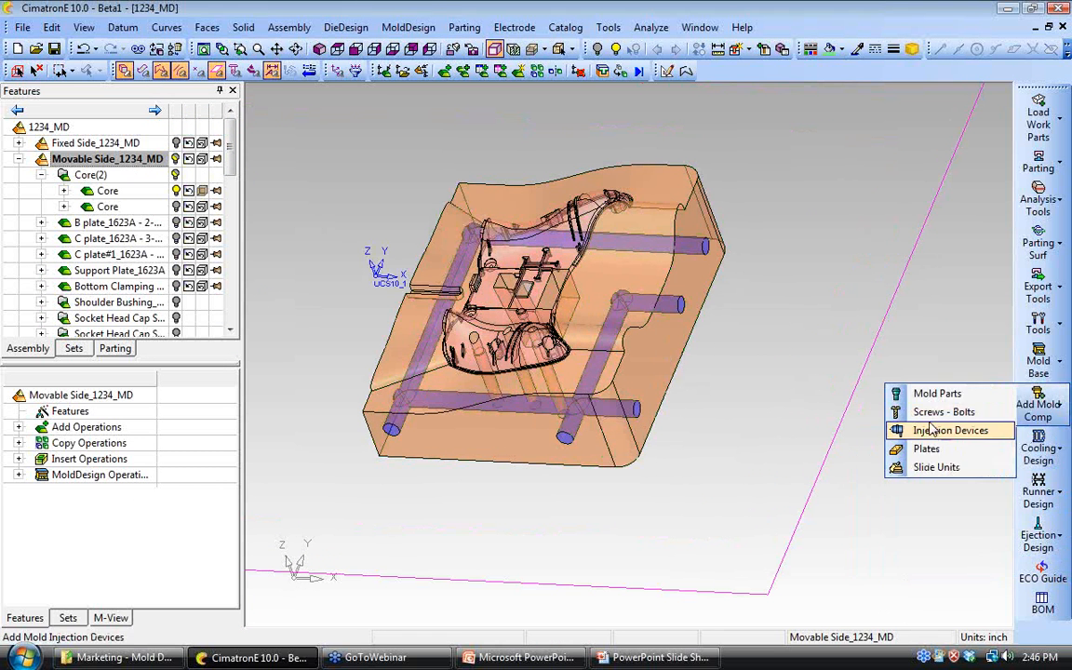
left_click(1041, 447)
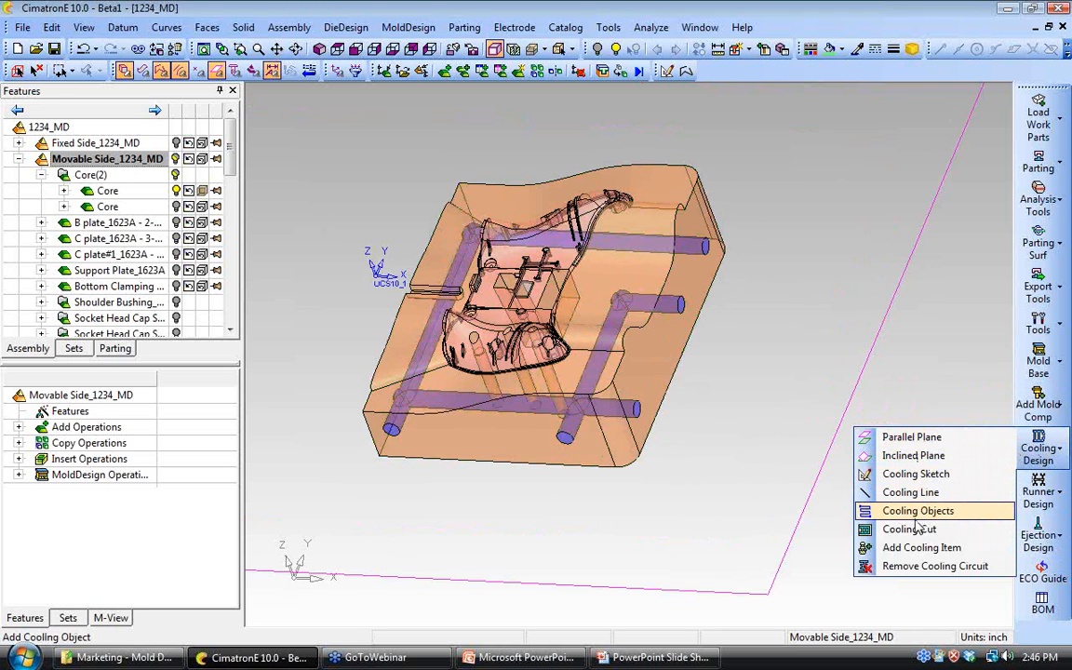
left_click(917, 549)
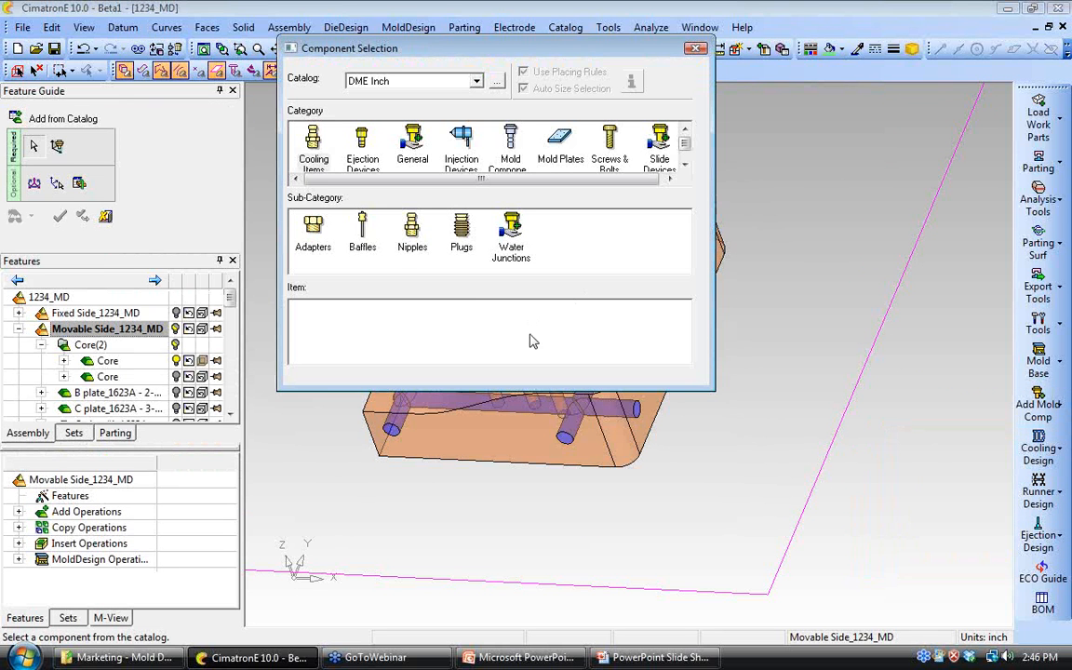
left_click(460, 232)
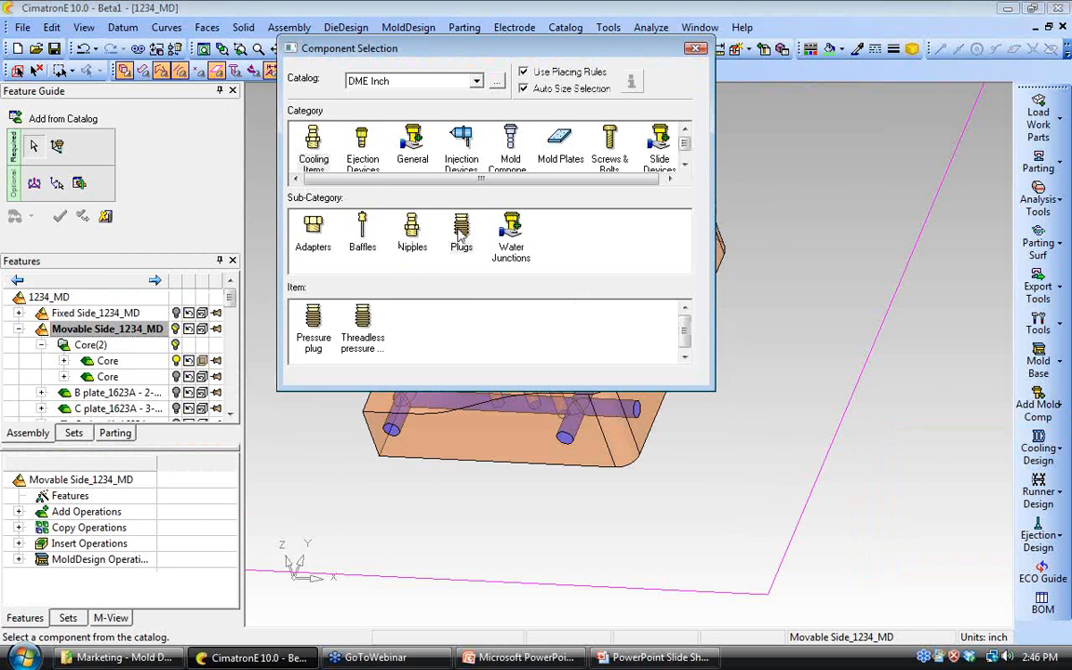
left_click(322, 335)
left_click(422, 494)
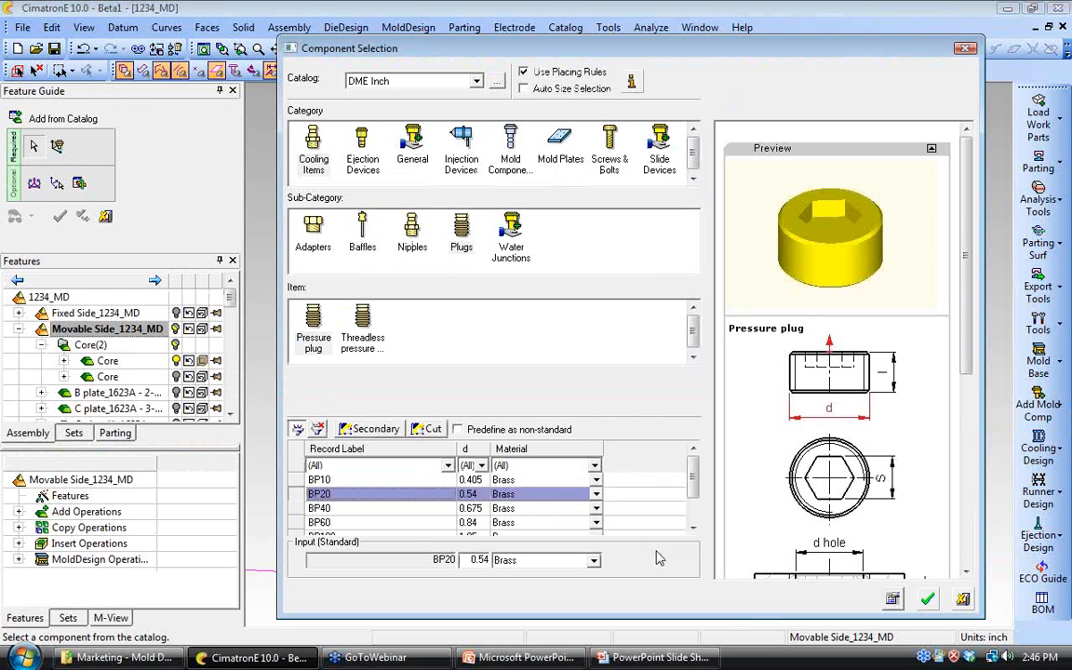
left_click(927, 599)
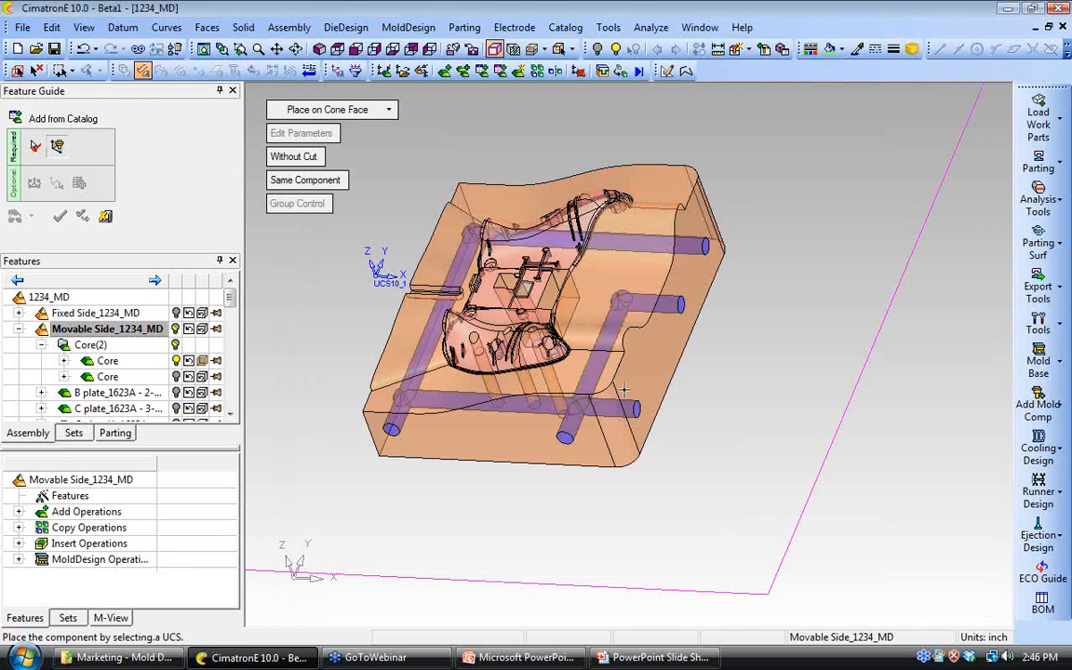
Step: Place plugs in the two channel ends on the core's front face and the nearest end on the adjacent side face, with cut
right_click_drag(503, 409, 502, 456, "ctrl")
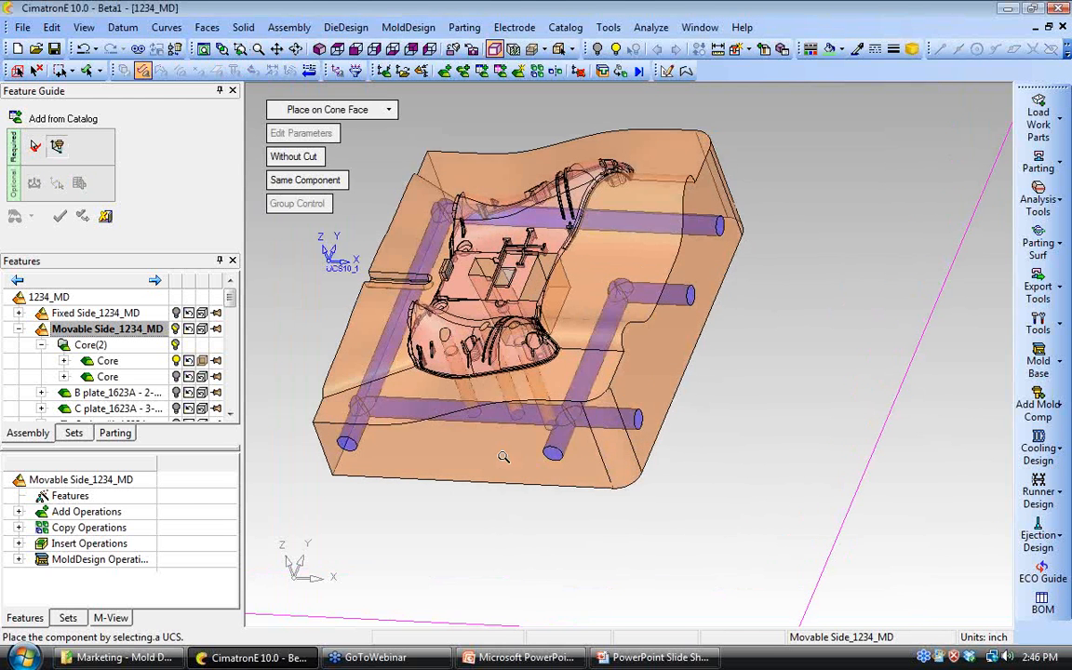
middle_click_drag(503, 457, 515, 422, "ctrl")
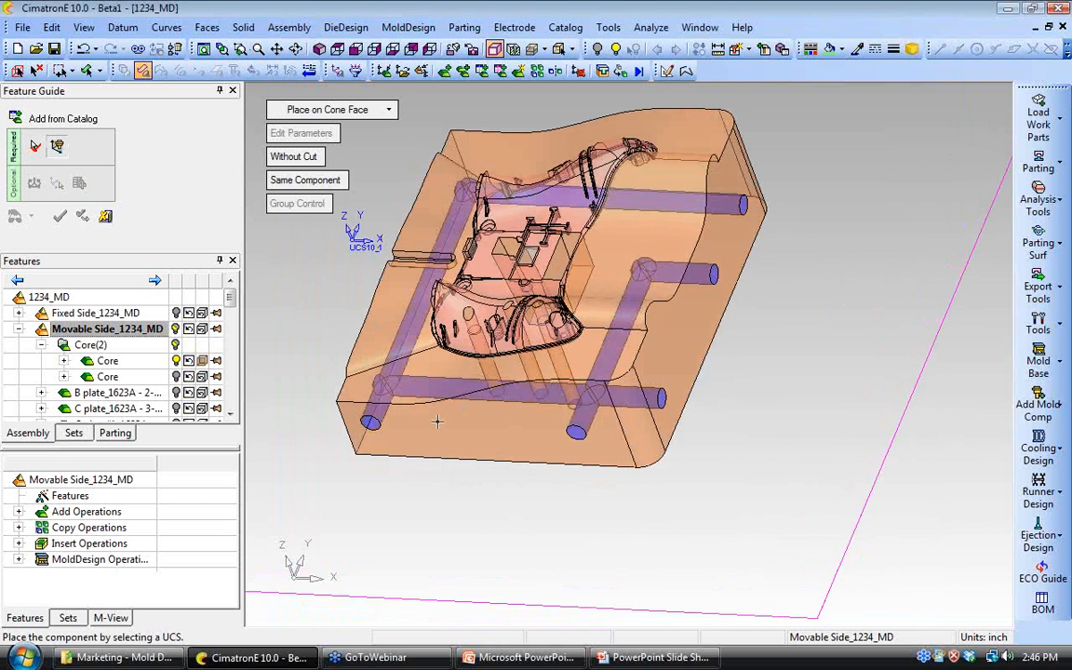
left_click(370, 424)
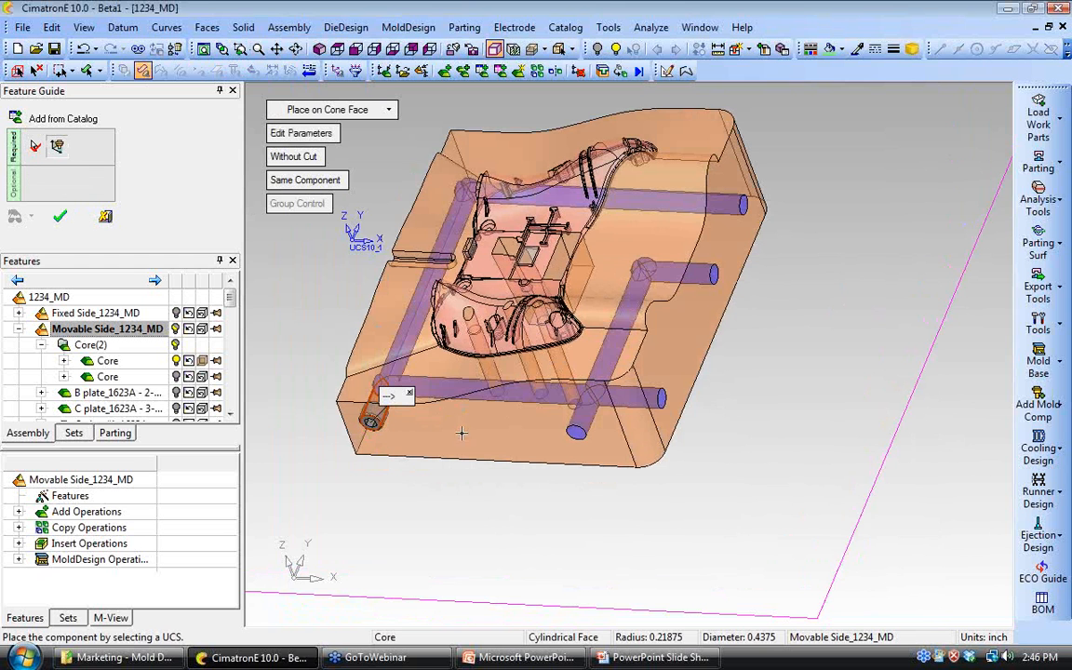
left_click(577, 445)
left_click(663, 400)
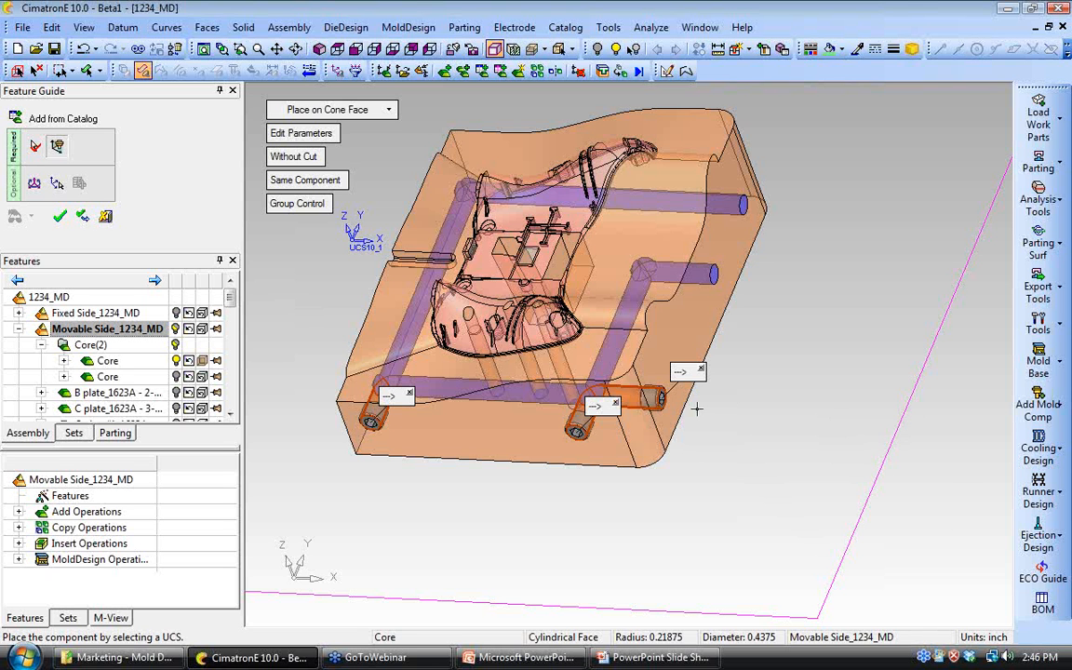
left_click(287, 156)
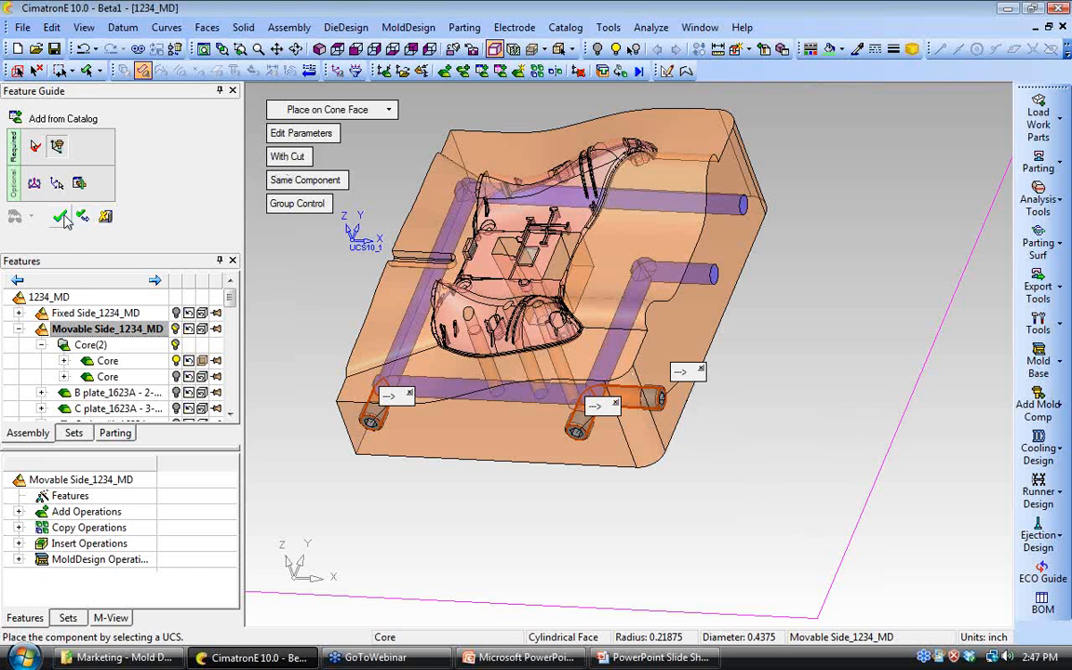
left_click(61, 216)
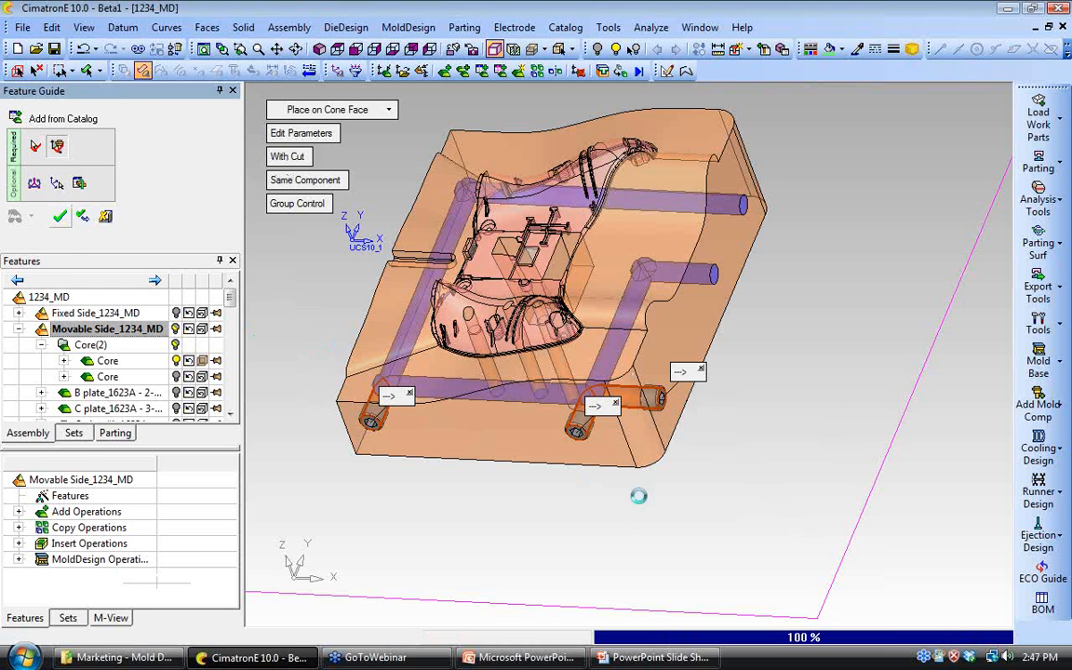
Step: Activate the top-level assembly 1234_MD
middle_click_drag(647, 503, 791, 538)
middle_click_drag(819, 494, 807, 526, "ctrl")
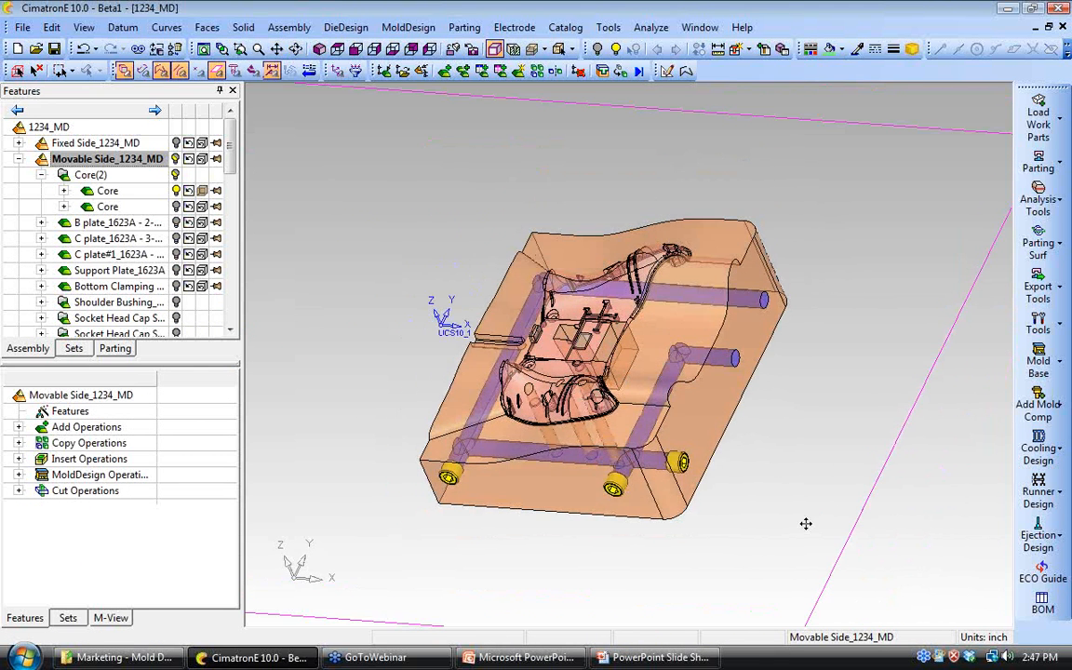
right_click(75, 130)
left_click(124, 143)
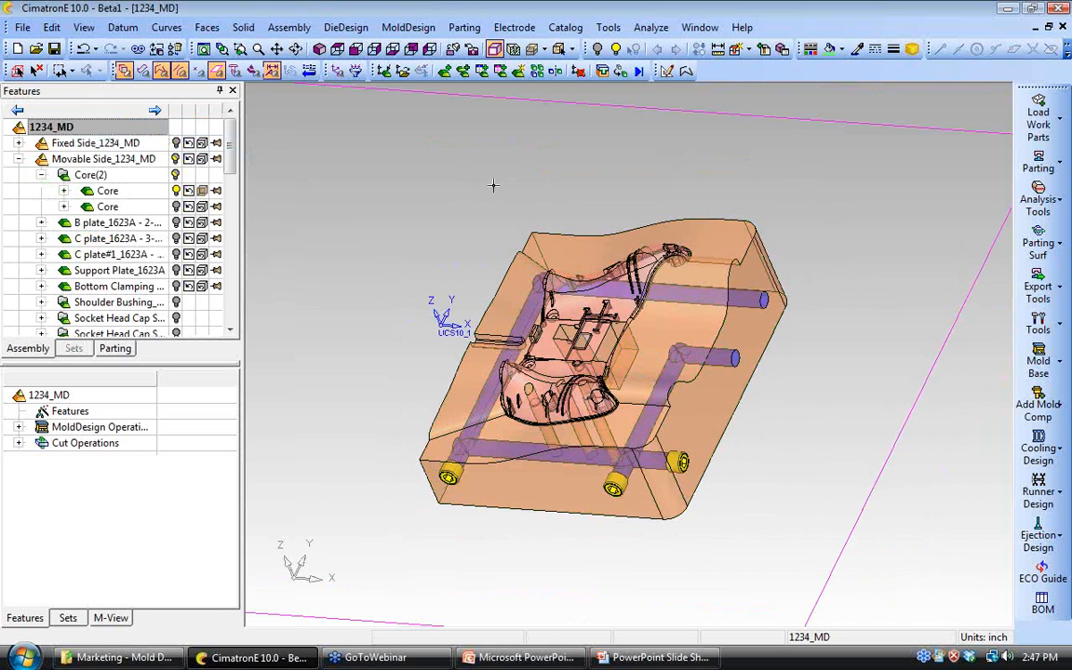
Step: Generate the assembly's bill of materials, enlarge the BOM table to review all parts, and accept it
left_click(289, 28)
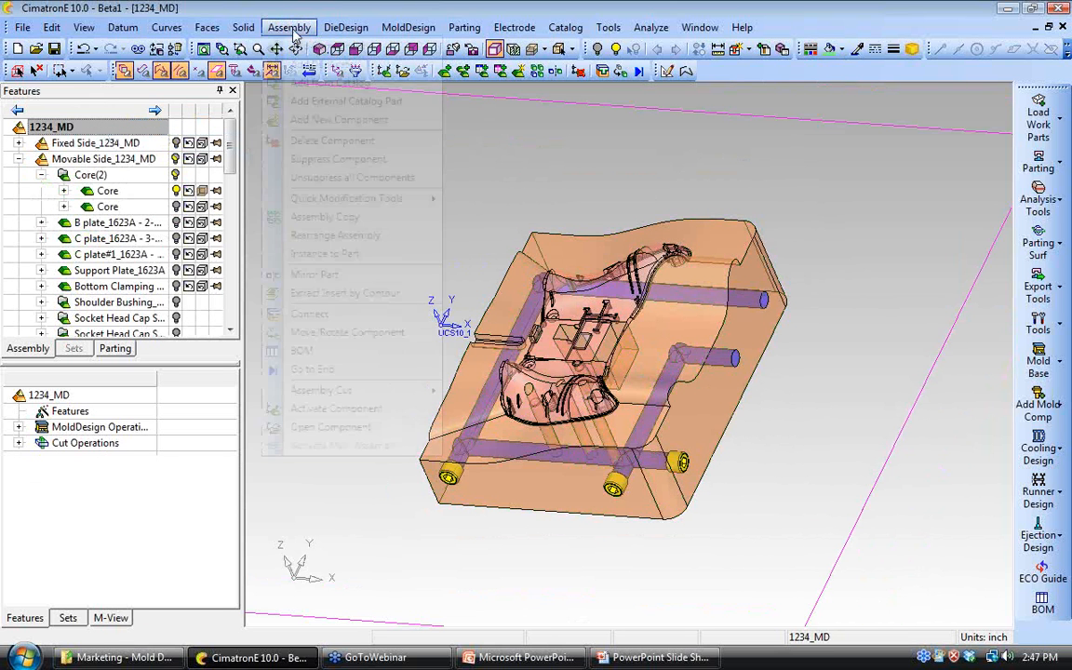
left_click(302, 347)
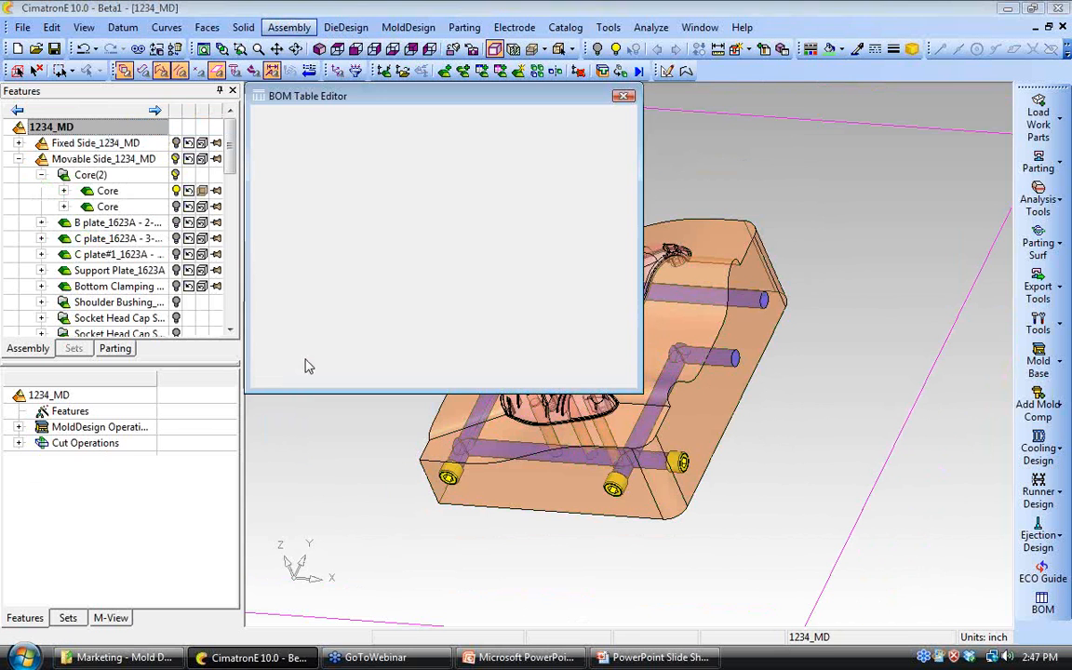
left_click_drag(636, 386, 849, 596)
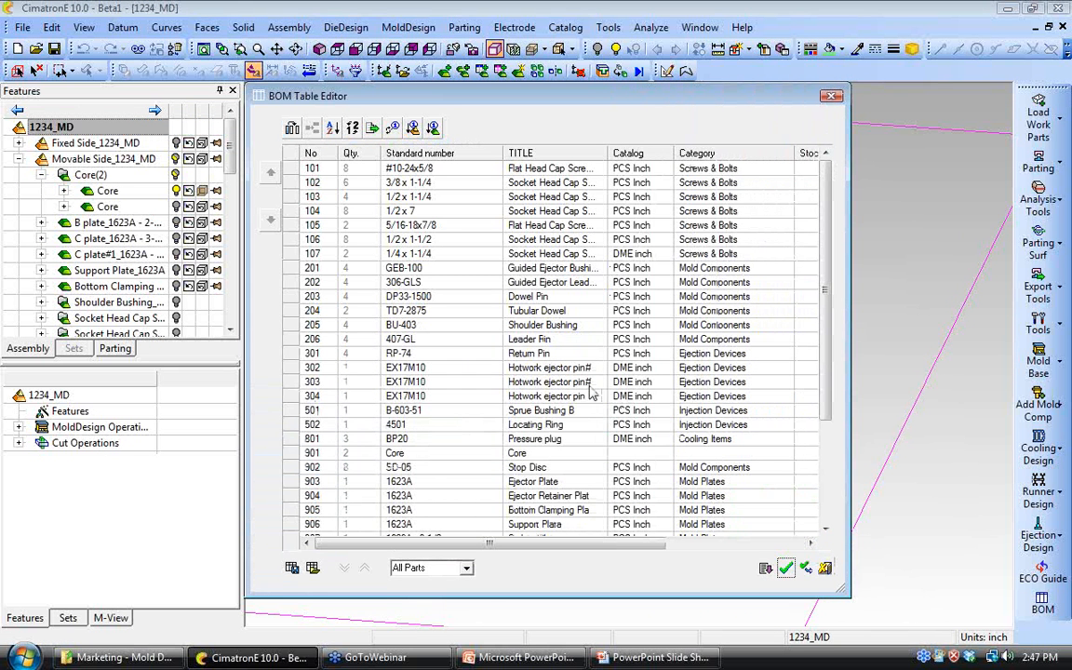
left_click(293, 128)
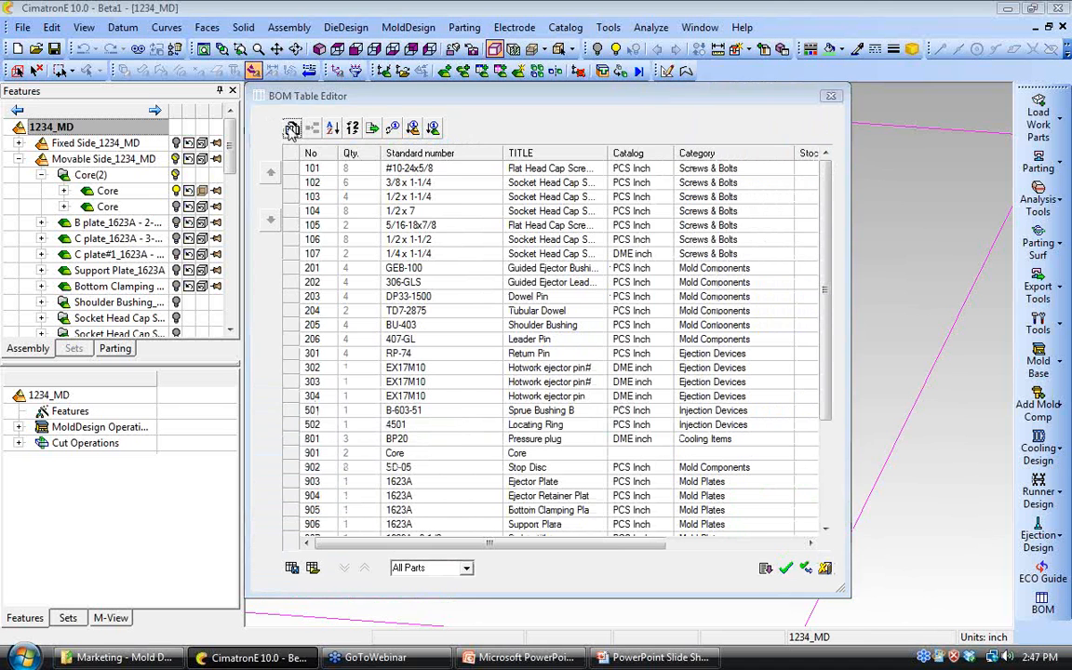
left_click(611, 188)
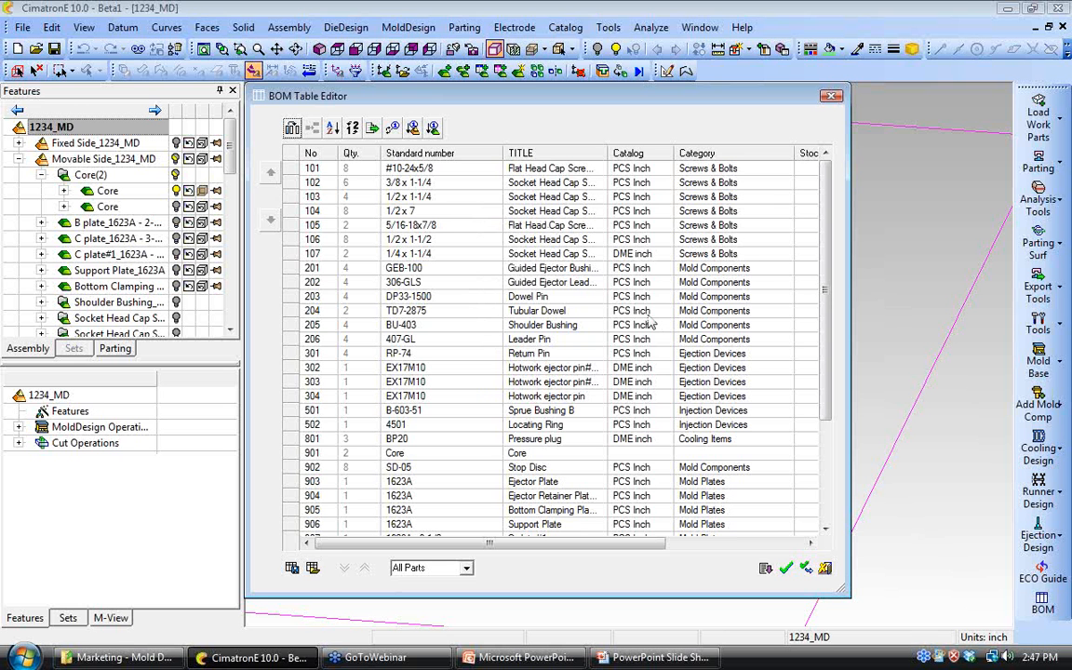
left_click(786, 568)
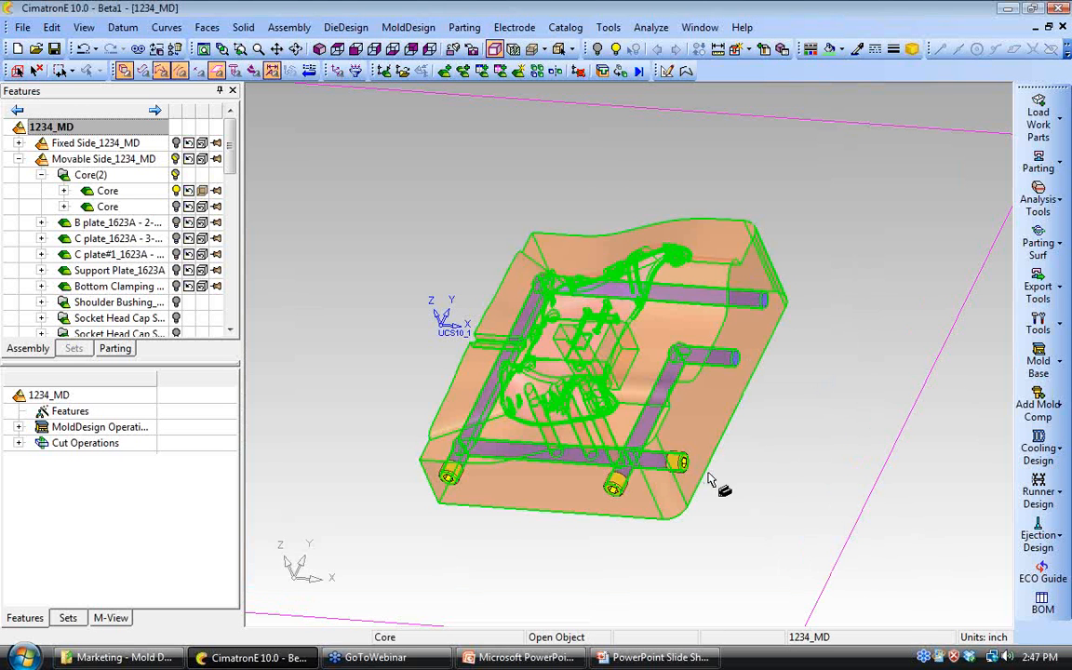
Step: Inspect the plugged cooling channels in the core from another angle and open the ECO Guide
left_click_drag(665, 454, 663, 419, "ctrl")
middle_click_drag(663, 484, 775, 455, "ctrl")
left_click_drag(775, 455, 765, 419, "ctrl")
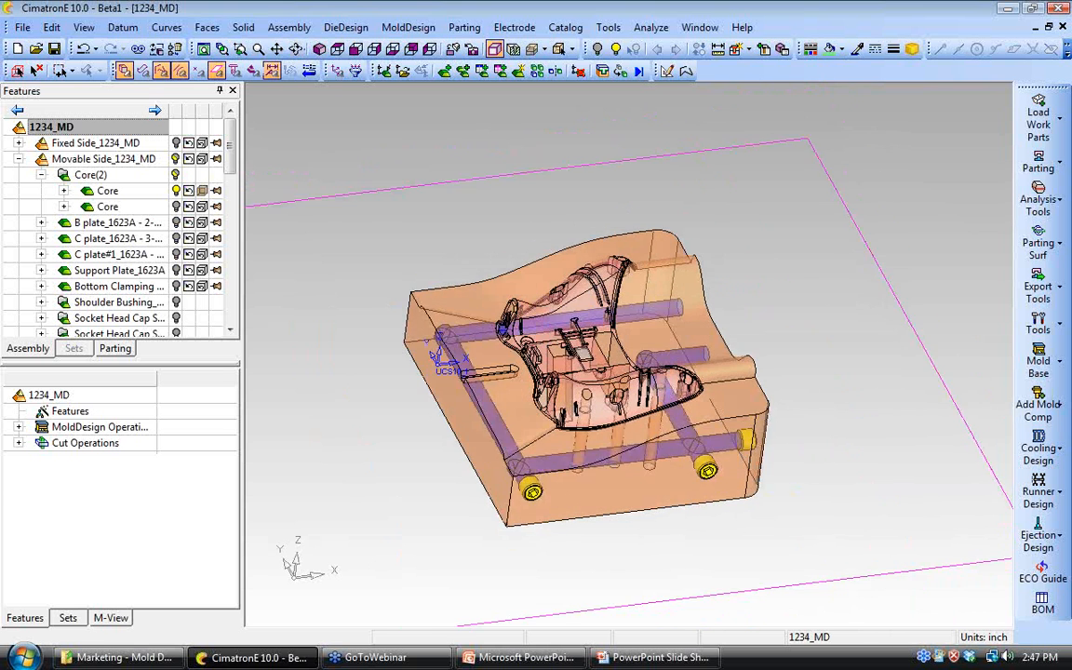
middle_click_drag(744, 430, 774, 420, "ctrl")
right_click_drag(744, 432, 723, 409, "ctrl")
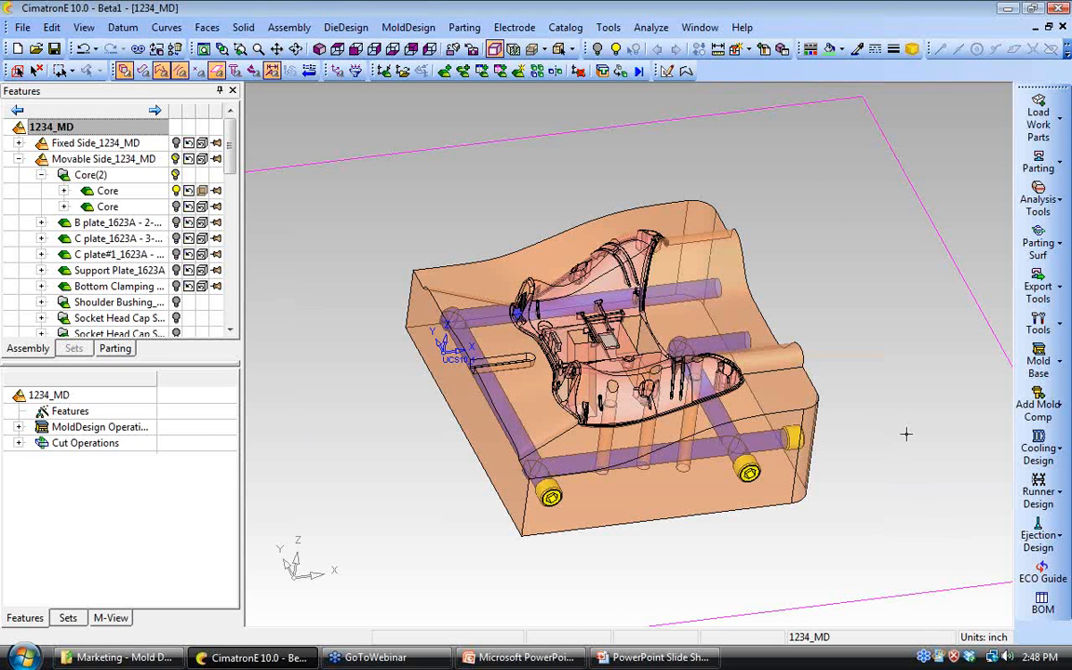
left_click(1040, 574)
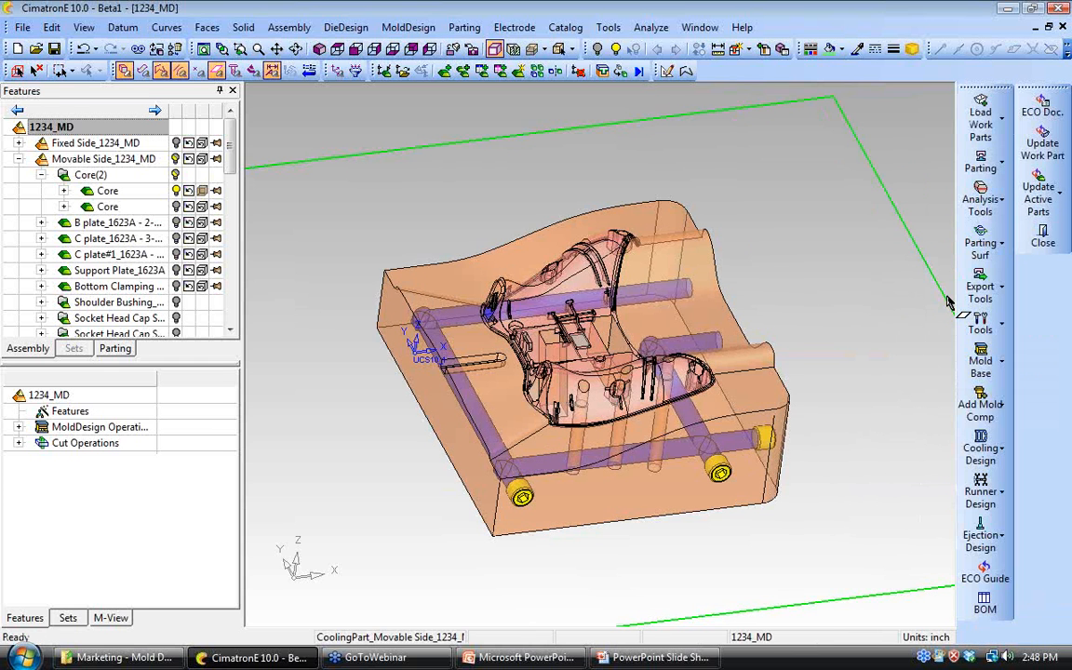
Step: Create the project's ECO database and start a new external ECO record with number 001
left_click(1040, 105)
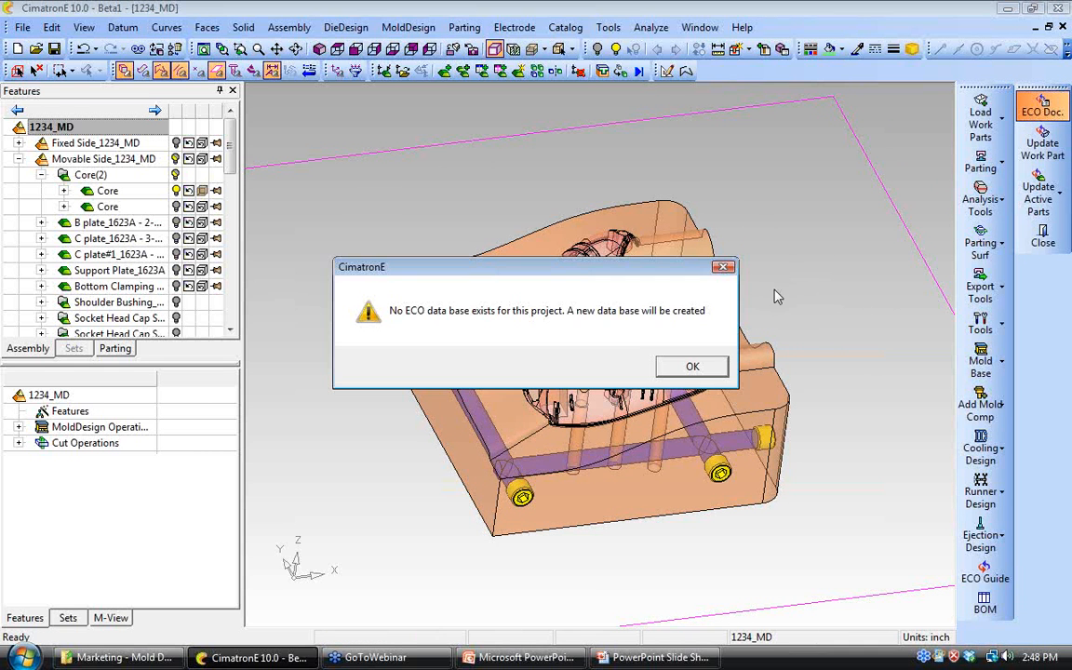
left_click(689, 365)
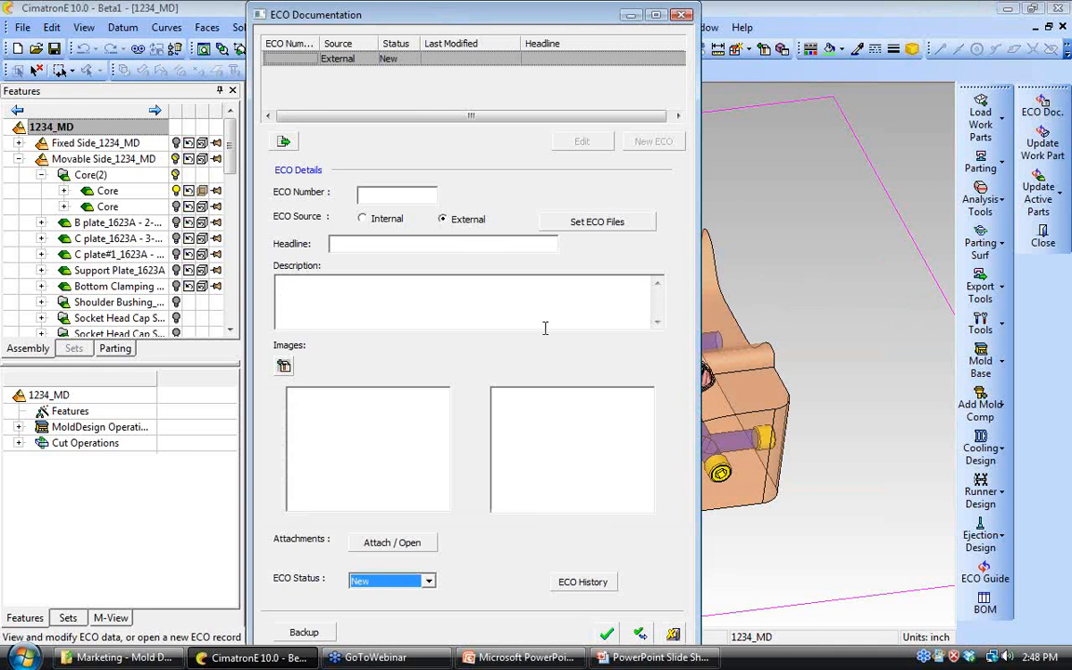
left_click(389, 193)
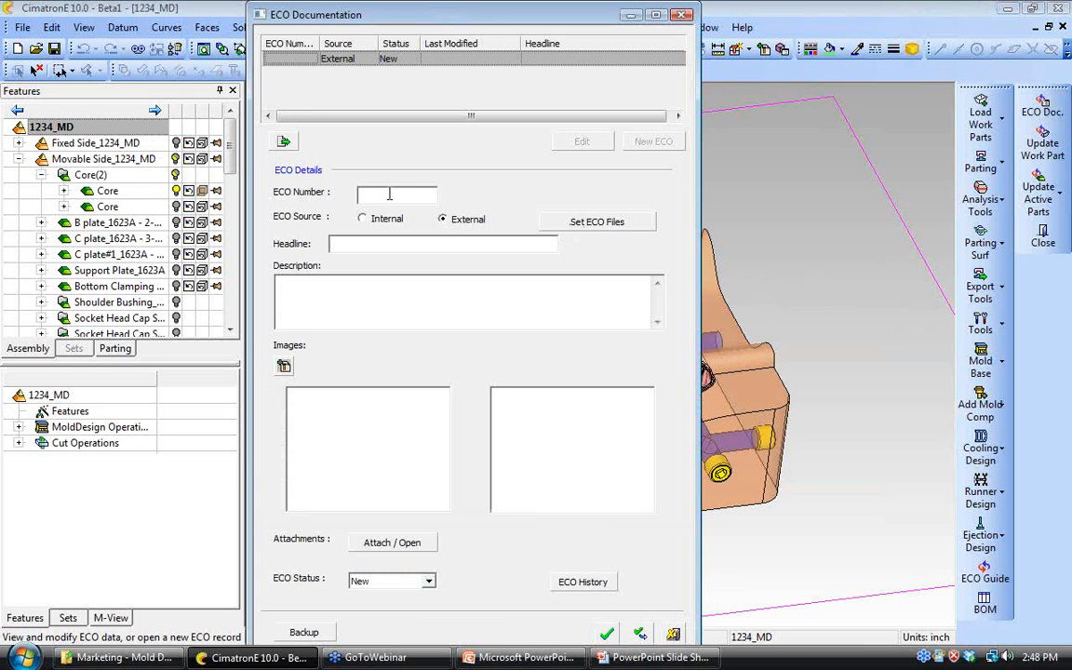
type("001")
Step: Assign lower-r2 as the new ECO file for the current master part and enter the headline "change"
left_click(584, 227)
left_click(528, 294)
double_click(528, 294)
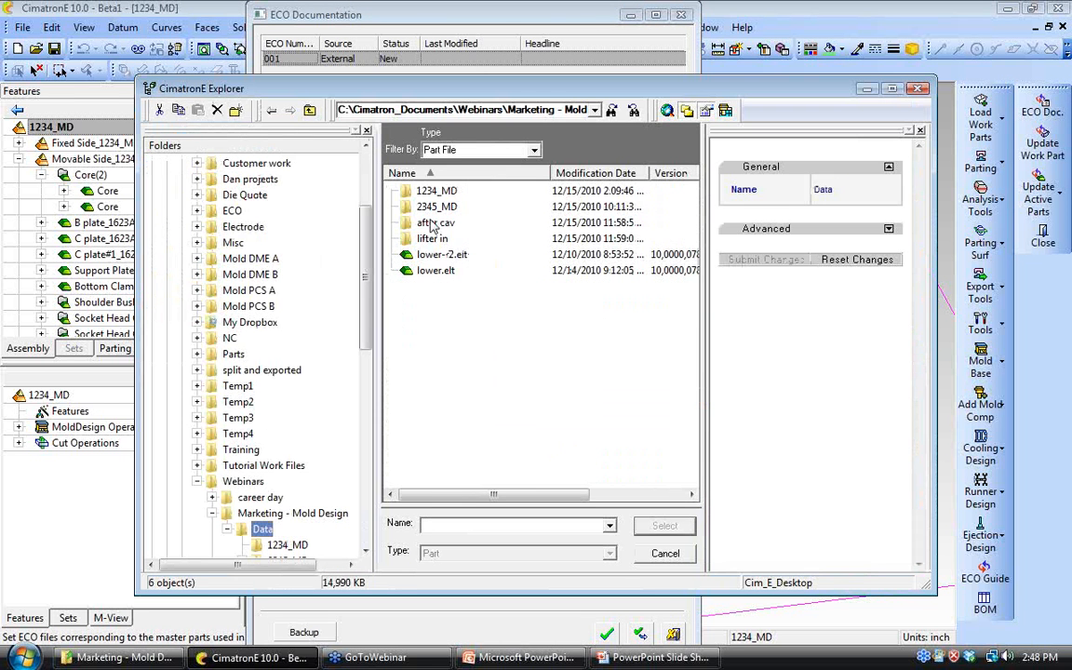
left_click(430, 256)
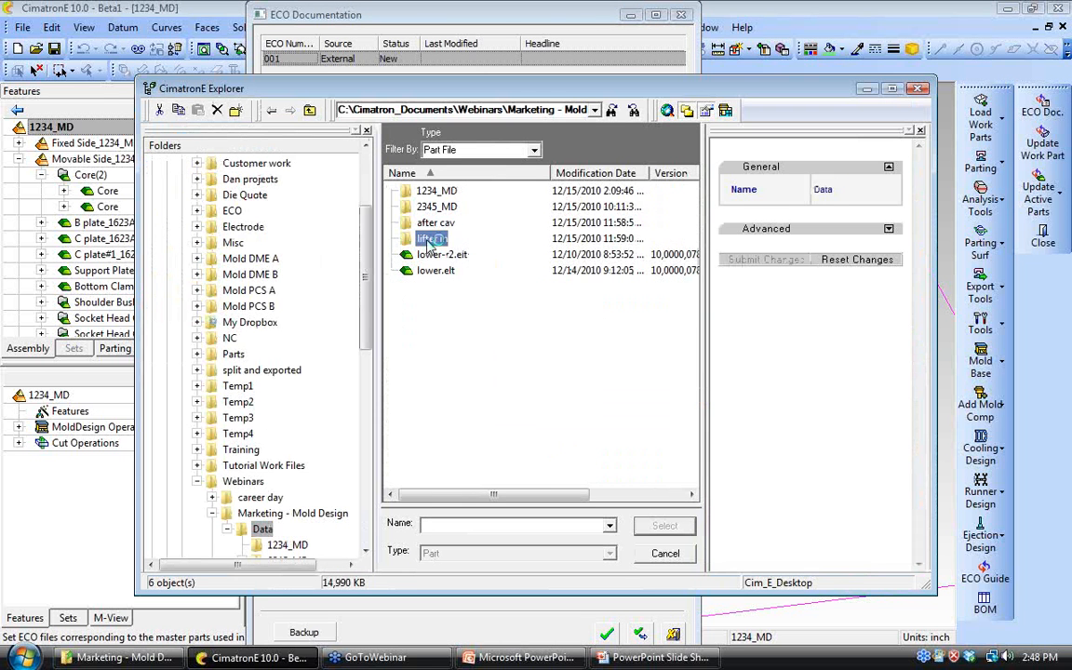
left_click(657, 529)
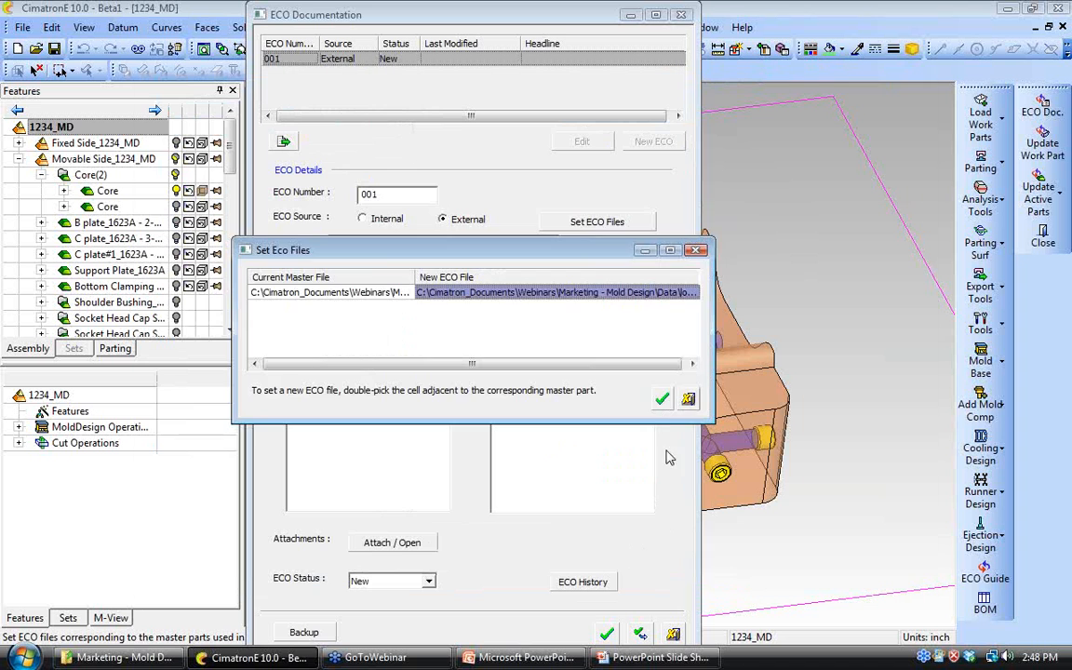
left_click(662, 399)
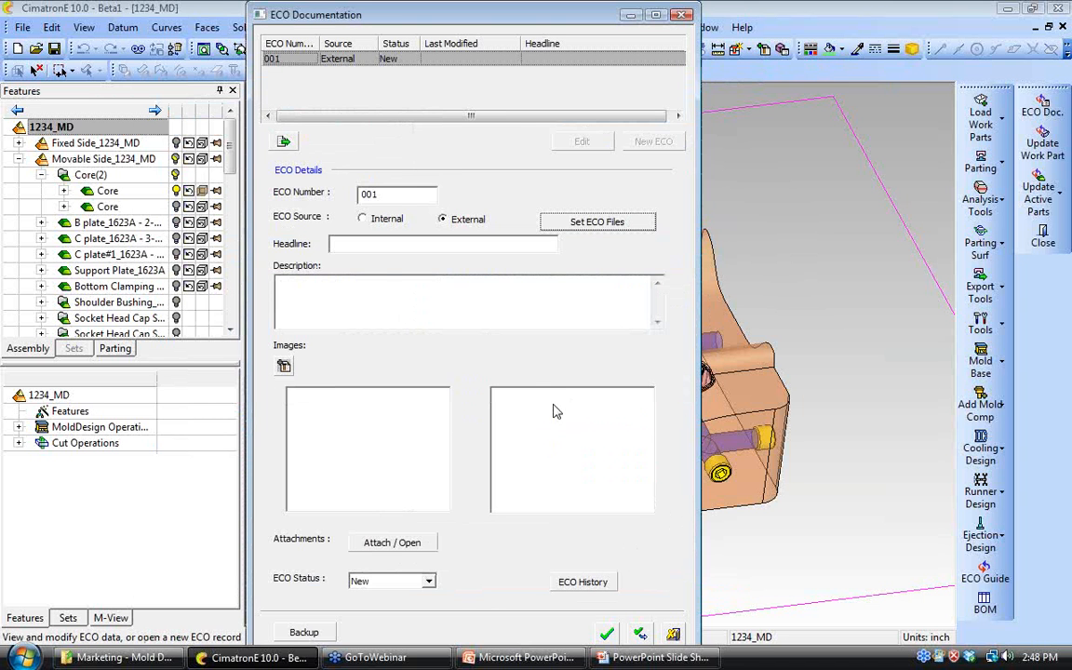
left_click(363, 243)
type("change")
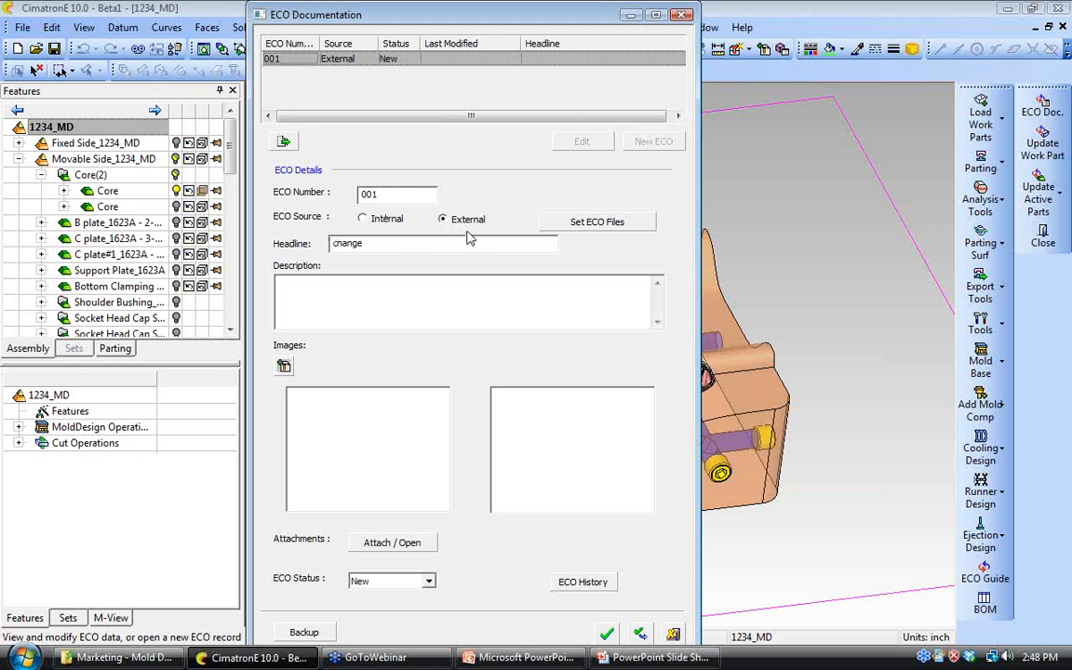
Step: Add the first ECO picture from the Data folder under Webinars, Marketing - Mold Design
left_click(284, 366)
left_click(229, 73)
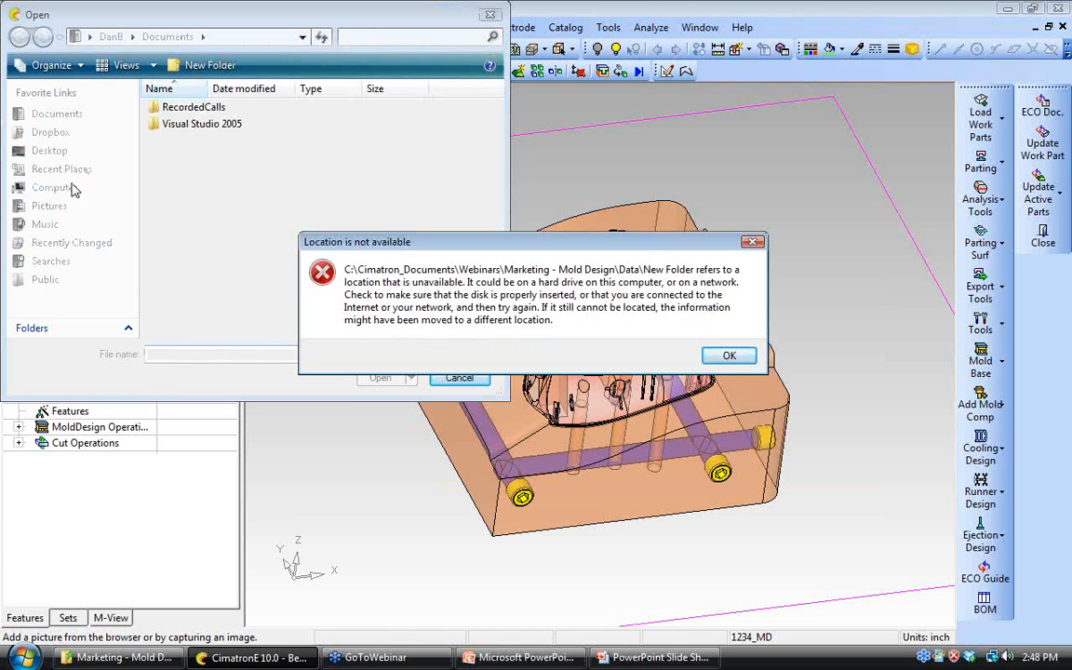
left_click(722, 356)
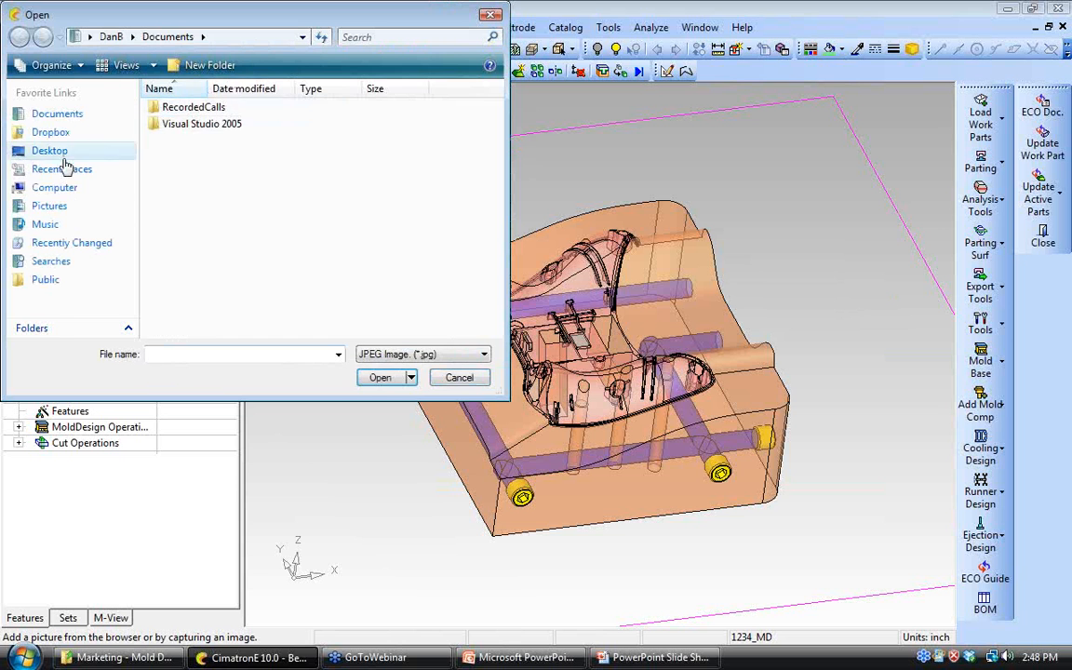
left_click(67, 187)
double_click(251, 142)
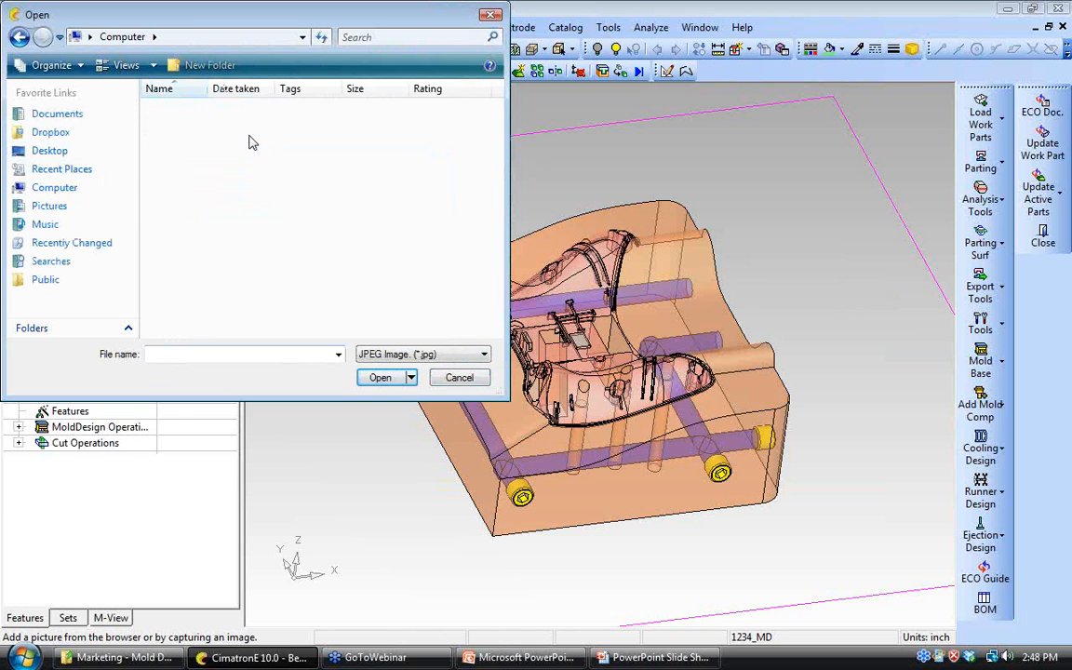
double_click(198, 161)
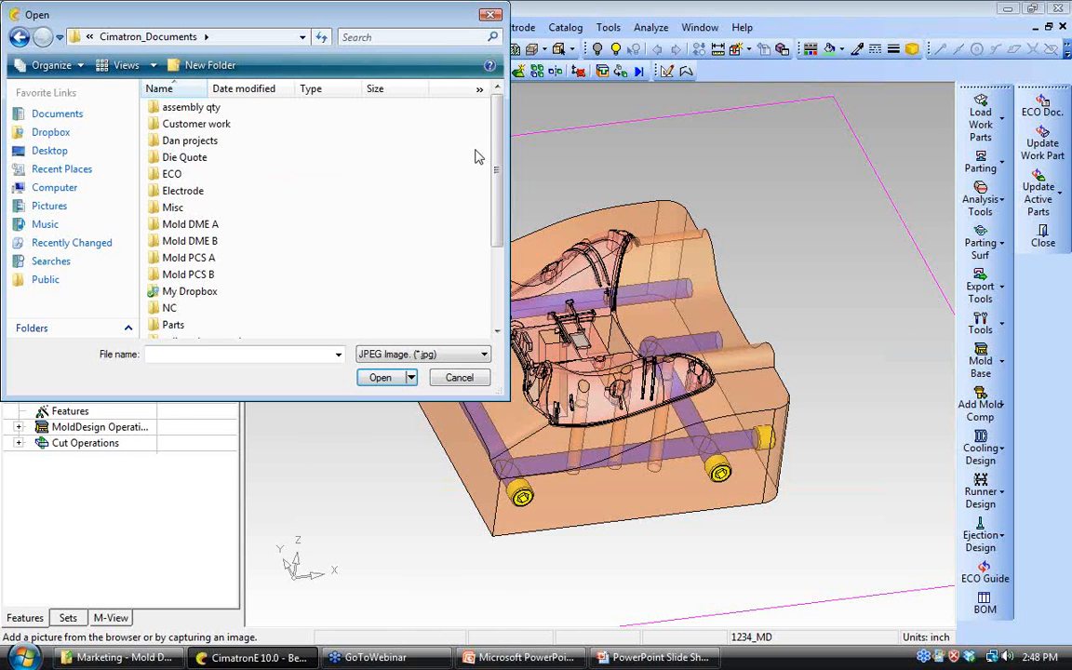
scroll(352, 272, "down", 3)
double_click(184, 330)
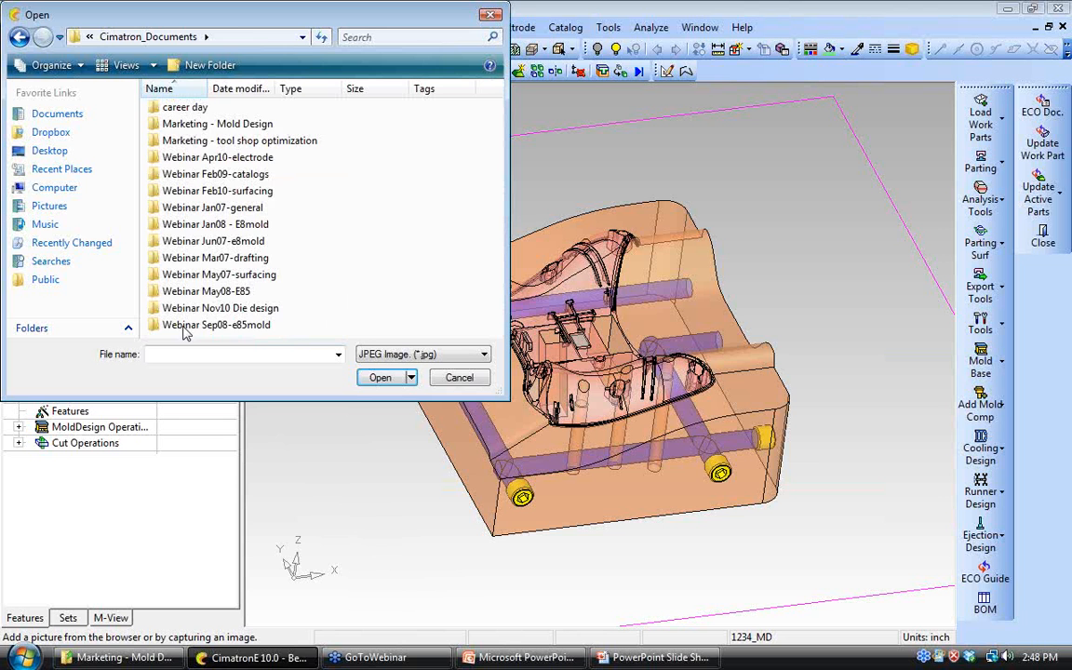
double_click(205, 126)
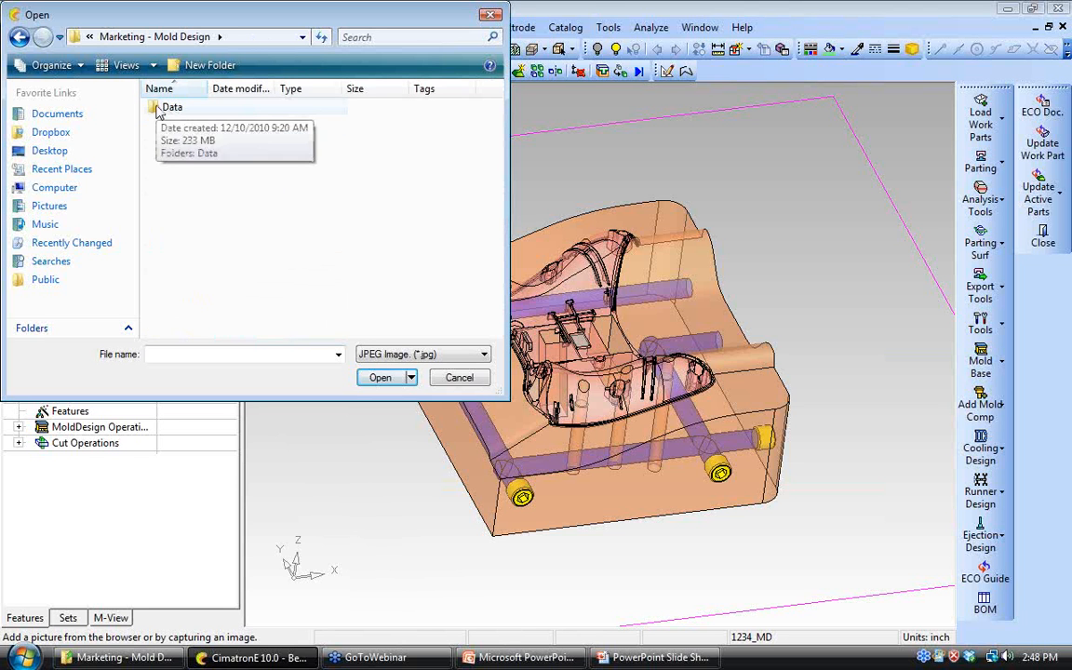
double_click(162, 109)
left_click(174, 174)
left_click(379, 377)
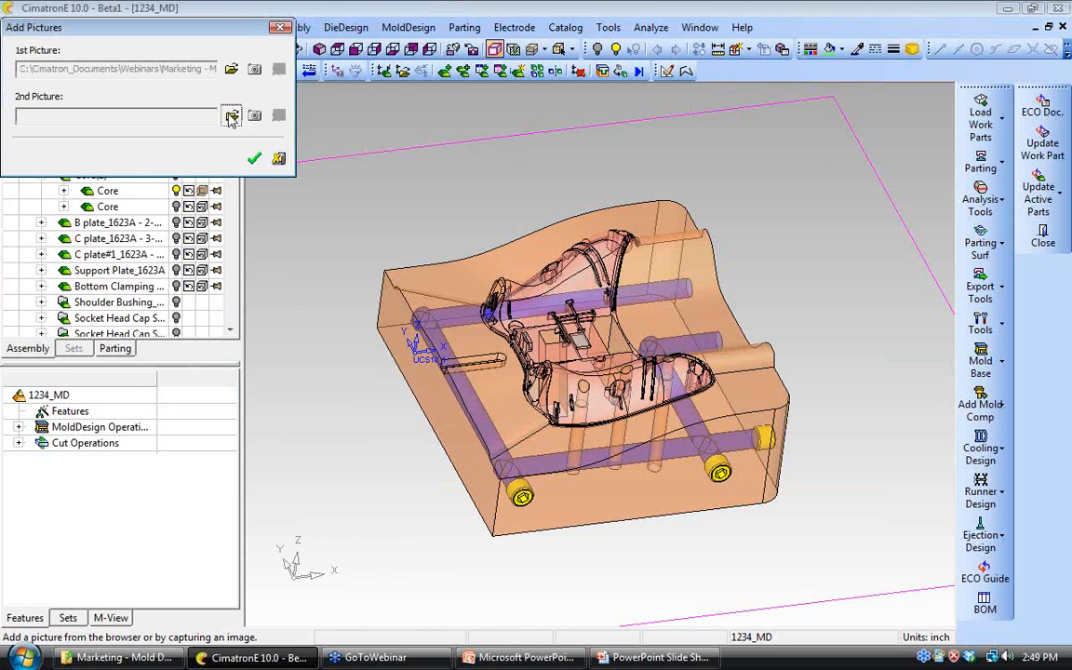
Step: Add a second picture from the same folder and accept the ECO documentation
left_click(231, 116)
left_click(166, 191)
left_click(379, 378)
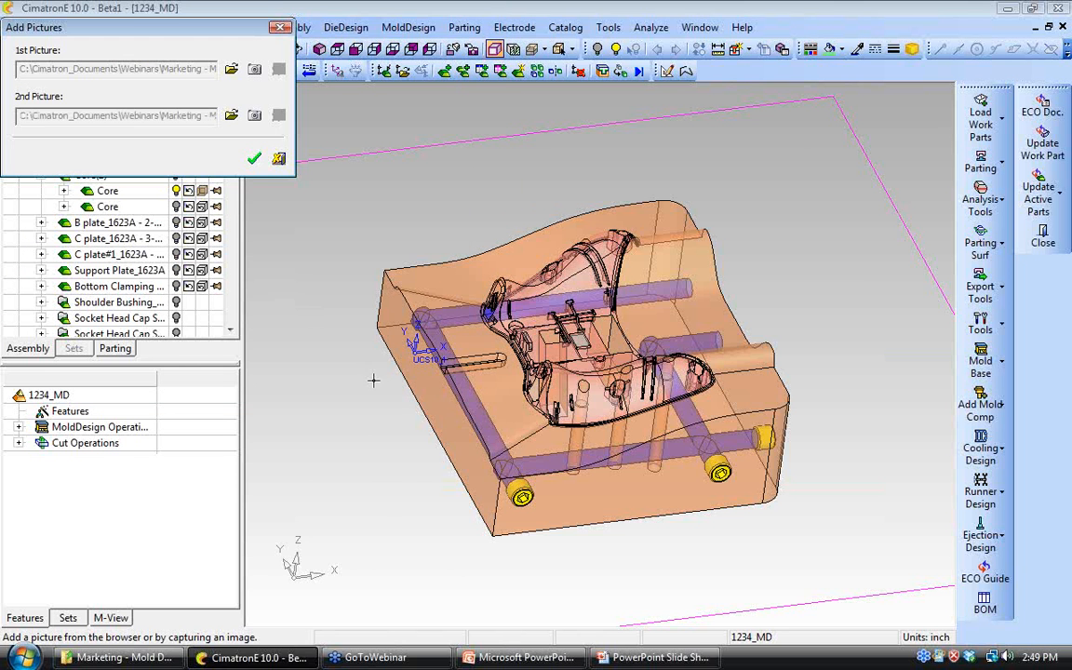
left_click(253, 158)
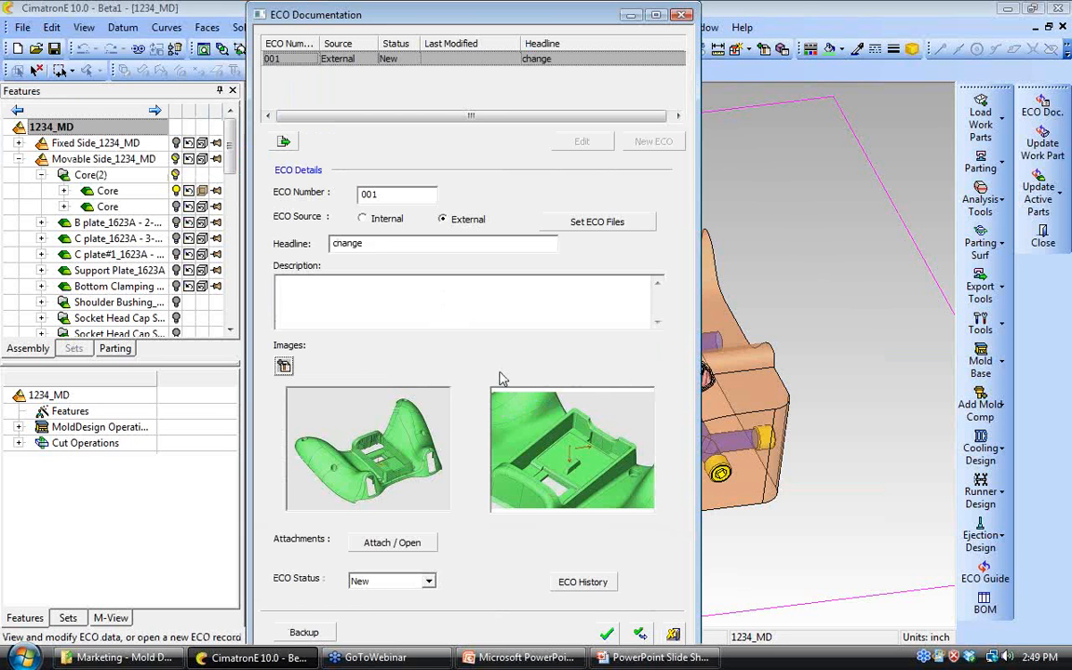
left_click(606, 633)
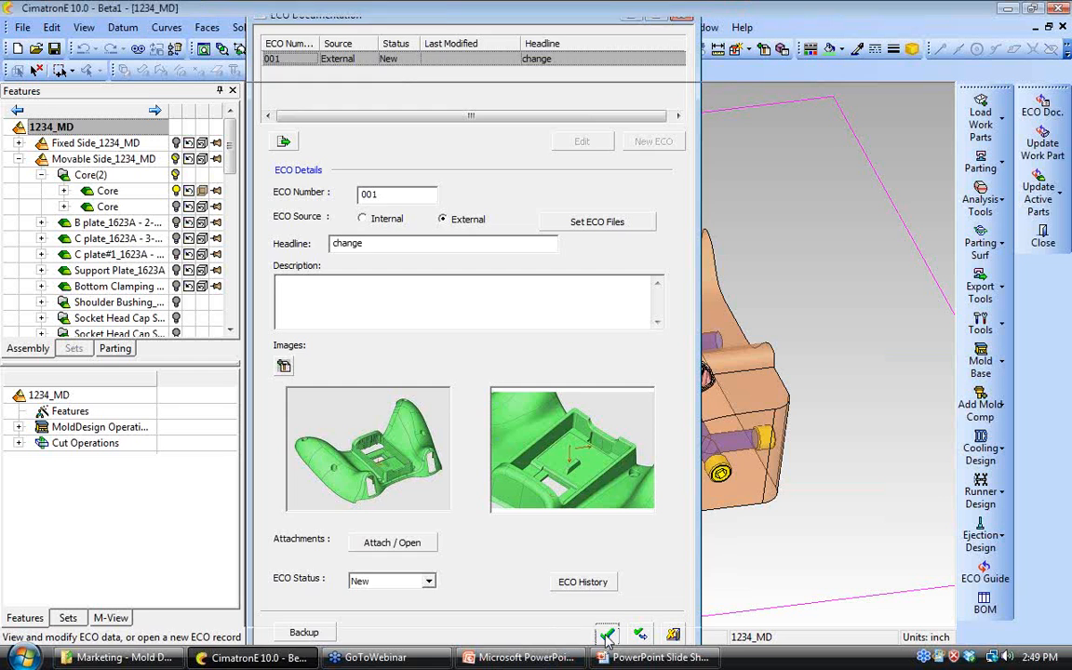
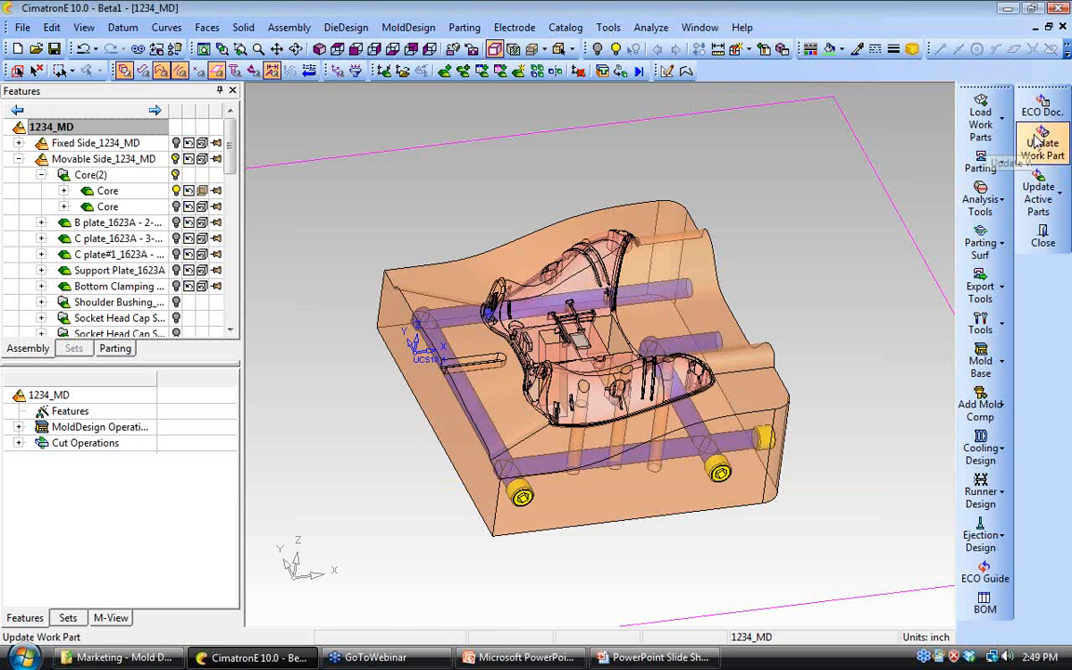
Step: Activate the second lower-Work part under Parting_1234_MD for the work part update
left_click(1038, 142)
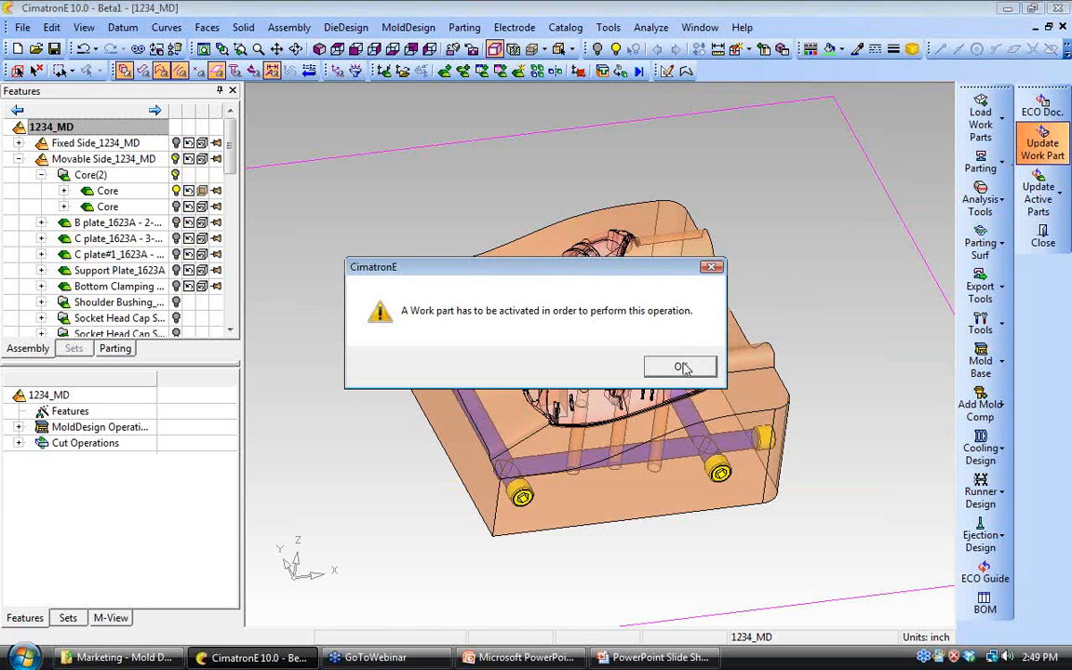
left_click(680, 367)
left_click_drag(230, 135, 236, 298)
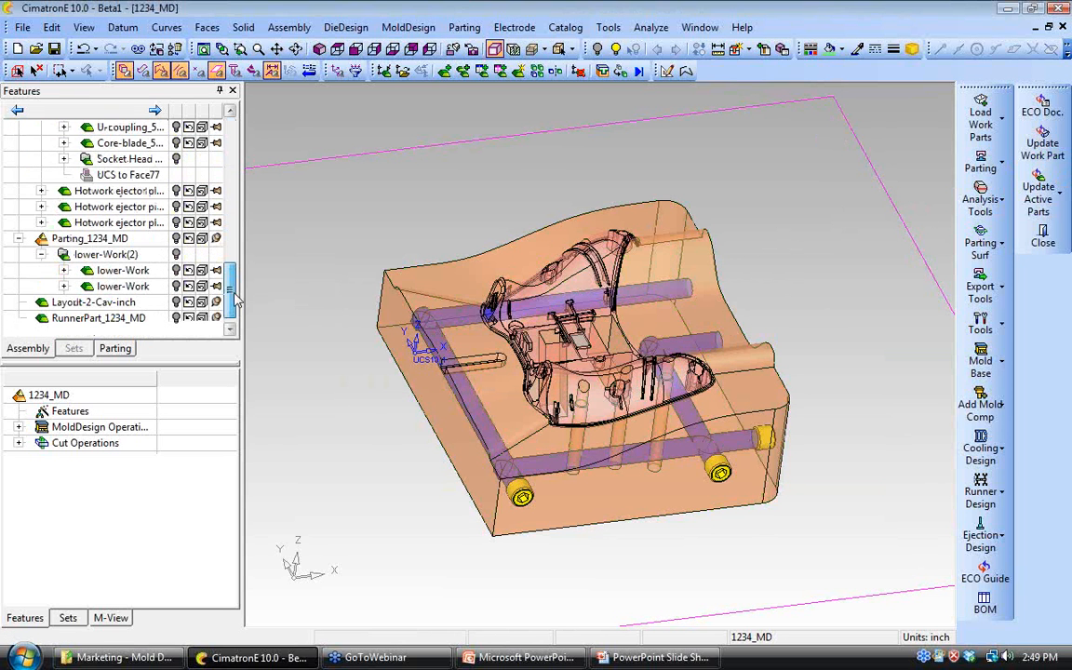
left_click(121, 287)
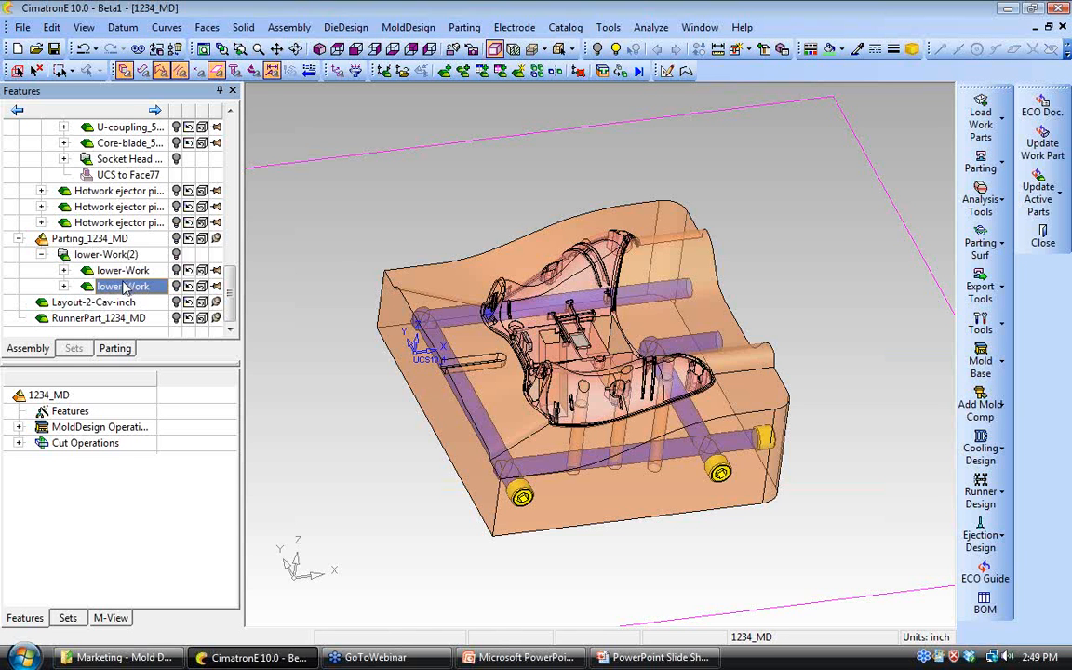
right_click(125, 289)
left_click(210, 264)
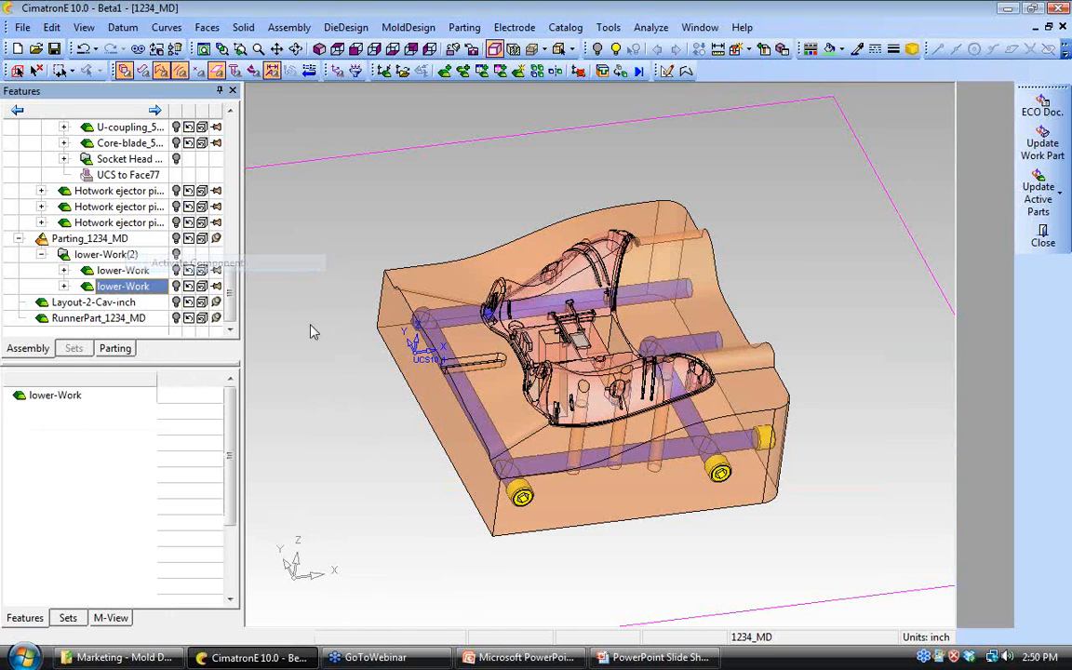
Step: Hide all components of the 1234_MD assembly except the active lower-Work part
scroll(230, 286, "up", 6)
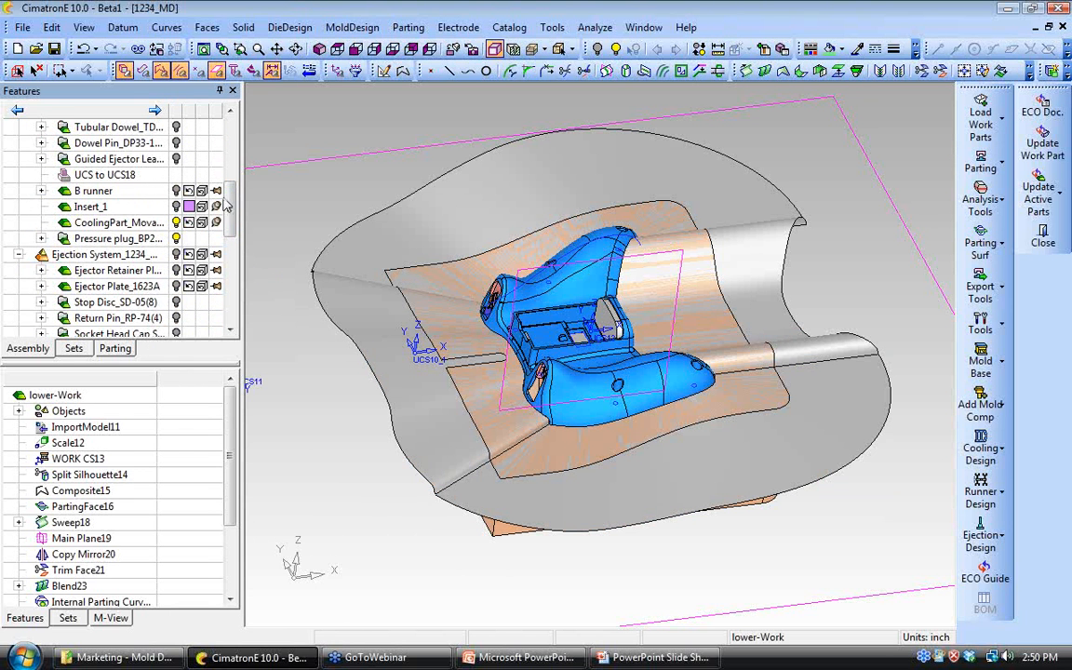
scroll(220, 138, "up", 5)
right_click(97, 129)
left_click(154, 158)
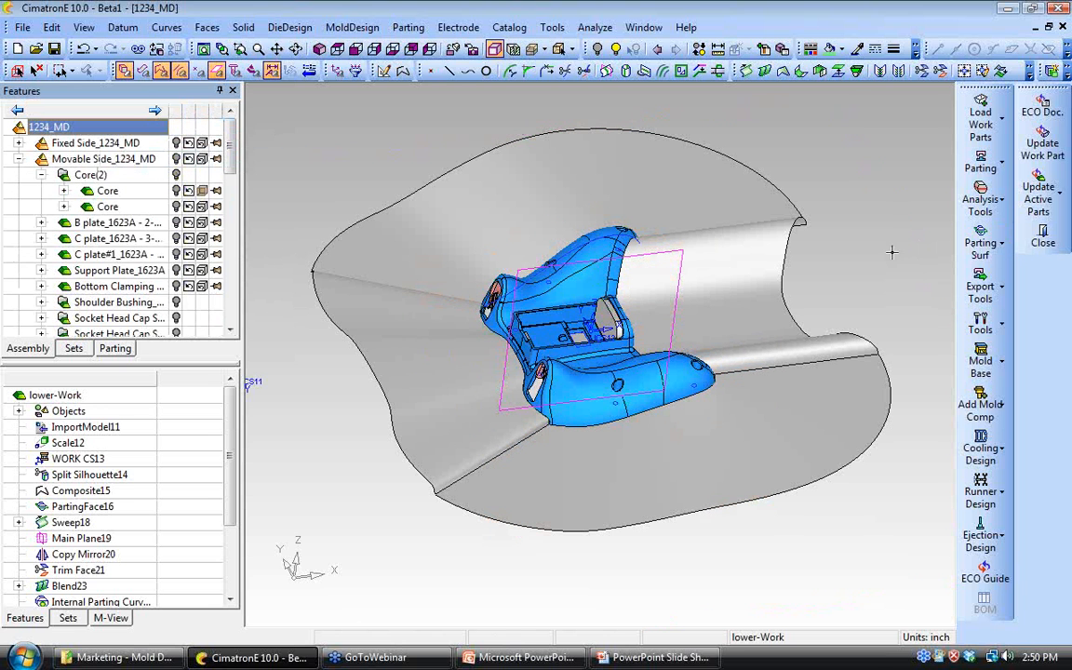
Step: Start the work part update with lower as the master file and lower-r2 as the ECO file
left_click_drag(231, 160, 233, 314)
left_click(1042, 144)
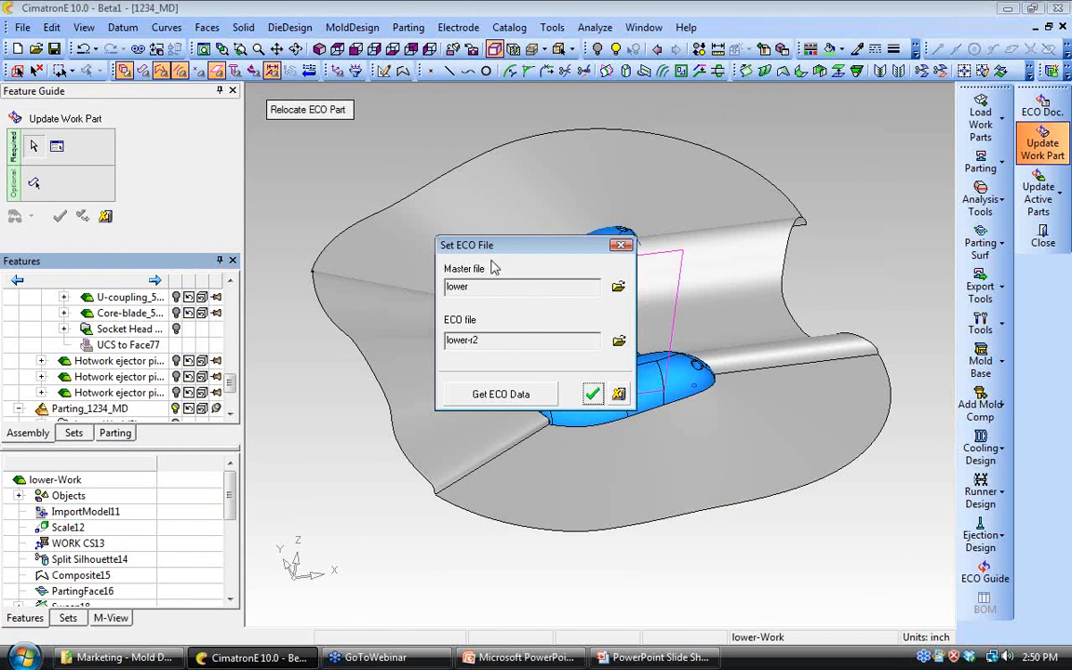
left_click(592, 395)
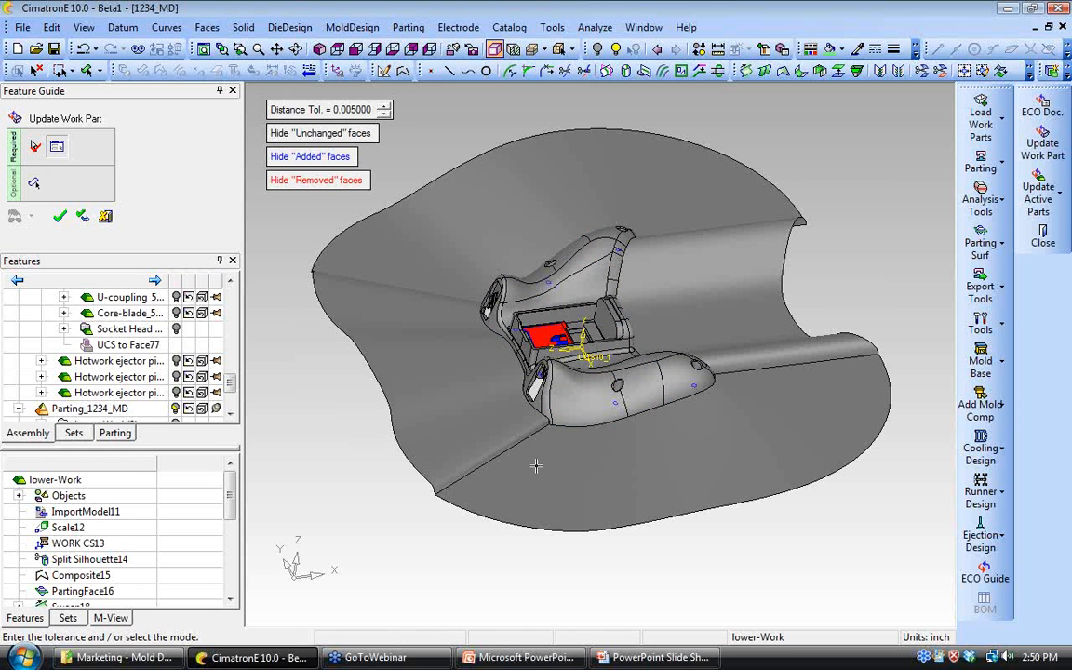
Step: Compare the added and removed faces in the part's central pocket, leave the removed faces hidden, and accept the update
left_click_drag(547, 476, 616, 503, "ctrl")
middle_click_drag(616, 503, 585, 549, "ctrl")
right_click_drag(585, 549, 524, 395, "ctrl")
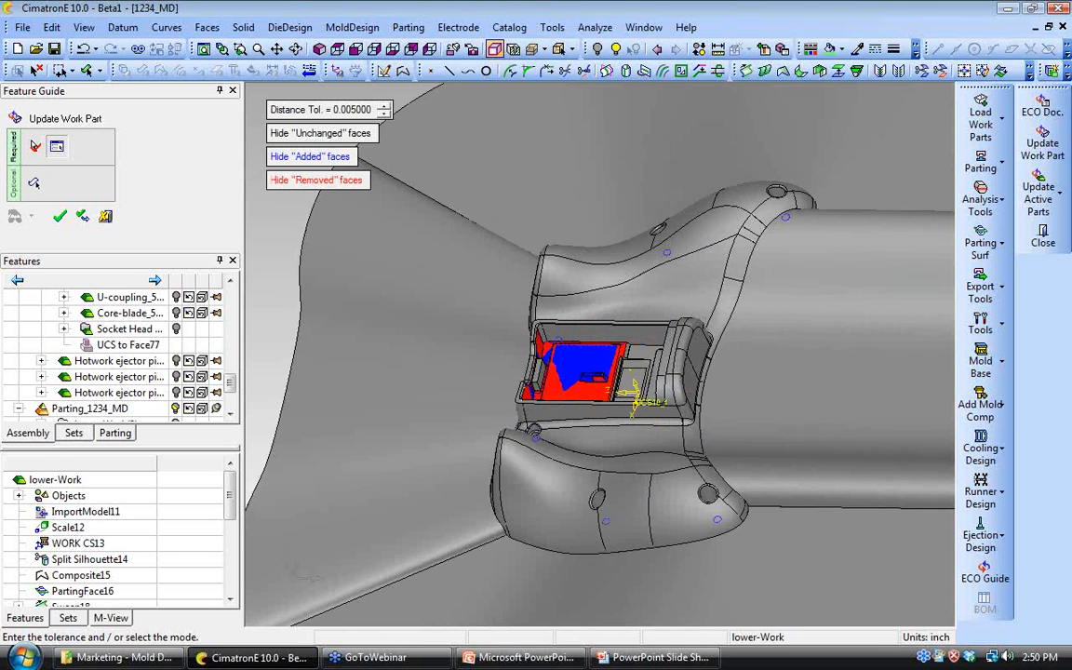
right_click_drag(605, 587, 583, 481, "ctrl")
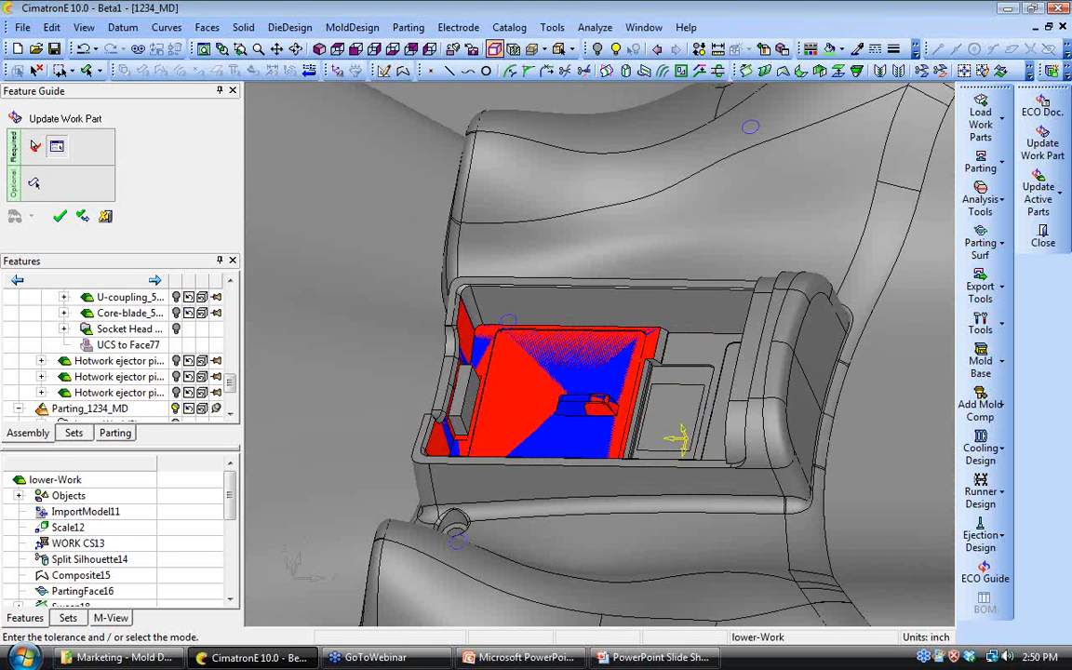
middle_click_drag(596, 512, 575, 444, "ctrl")
left_click_drag(575, 444, 600, 449, "ctrl")
right_click_drag(601, 448, 596, 420, "ctrl")
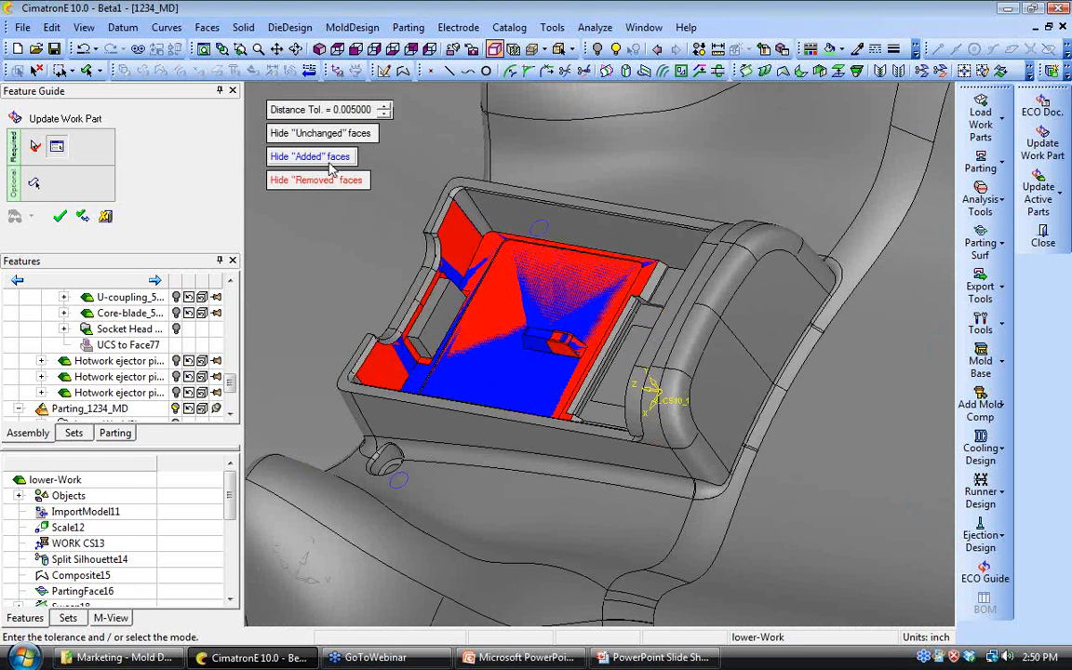
left_click(329, 160)
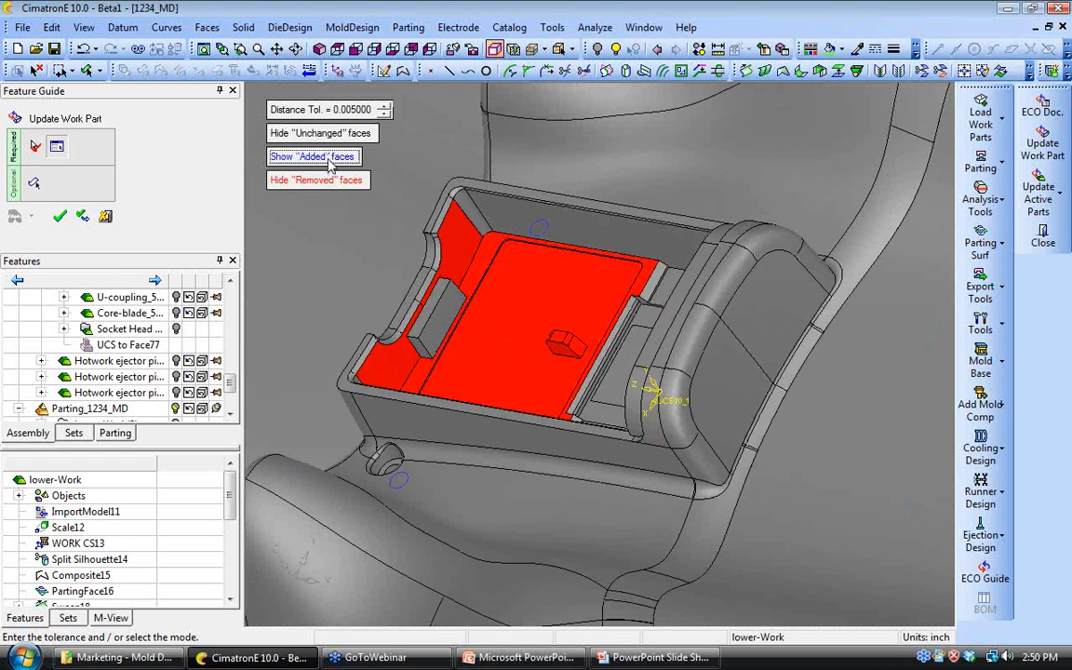
left_click(300, 180)
left_click(323, 160)
mouse_move(488, 323)
left_mouse_down("ctrl")
mouse_move(493, 377)
mouse_move(504, 333)
left_mouse_up("ctrl")
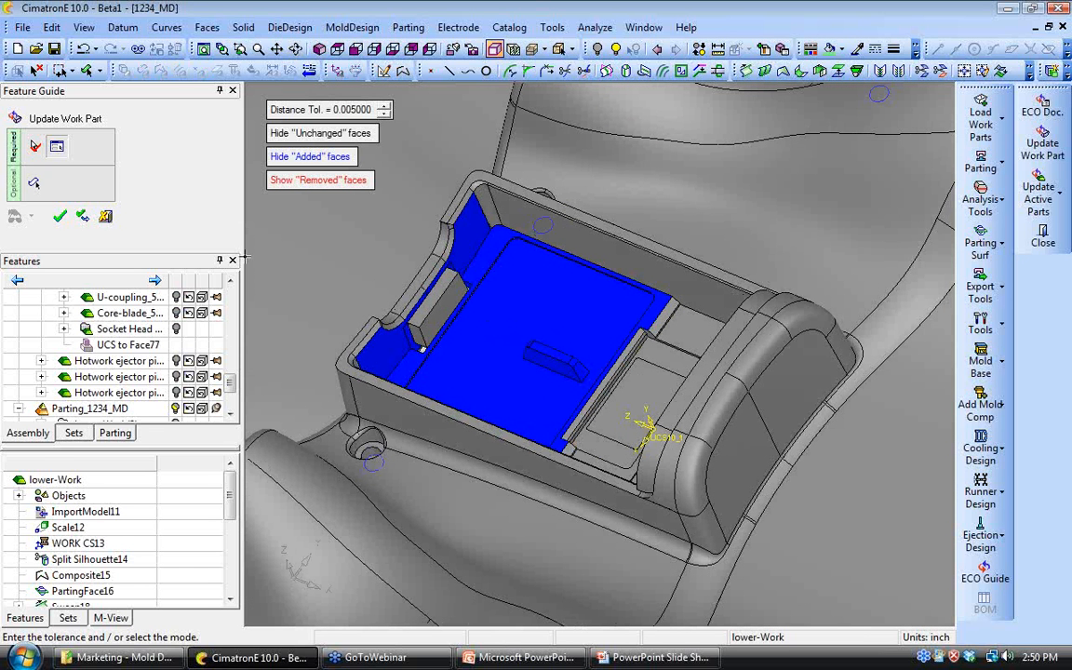
left_click(61, 218)
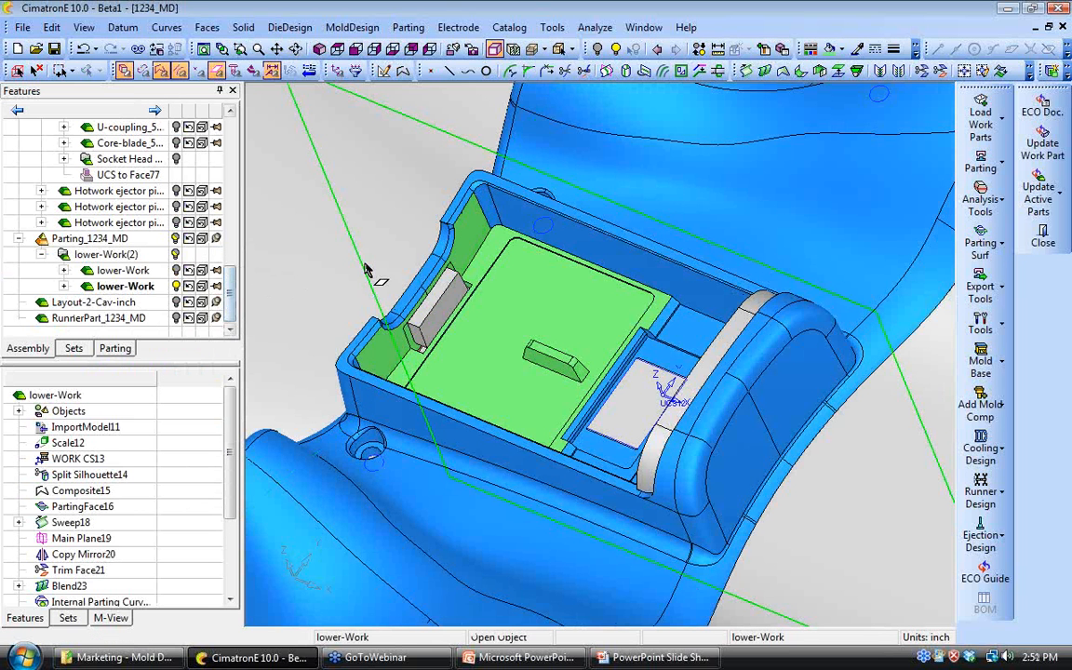
Step: Edit the Split-01 direction of the active lower-Work part and assign the new pocket faces to it by auto selection
scroll(492, 346, "down", 3)
left_click_drag(491, 346, 562, 358, "ctrl")
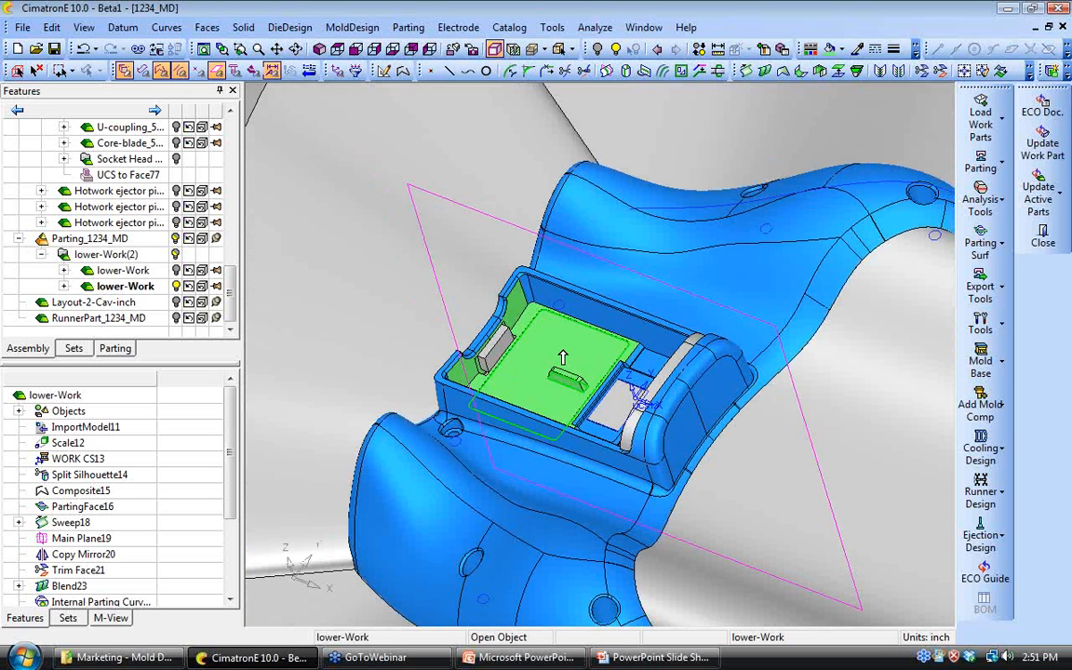
left_click(980, 162)
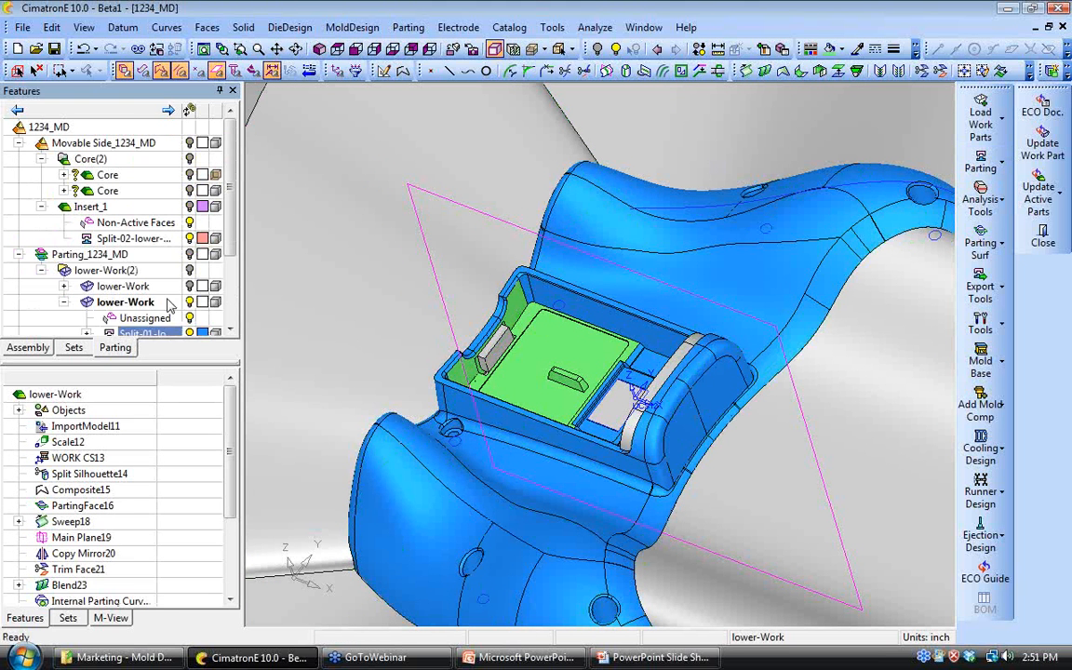
scroll(226, 216, "down", 2)
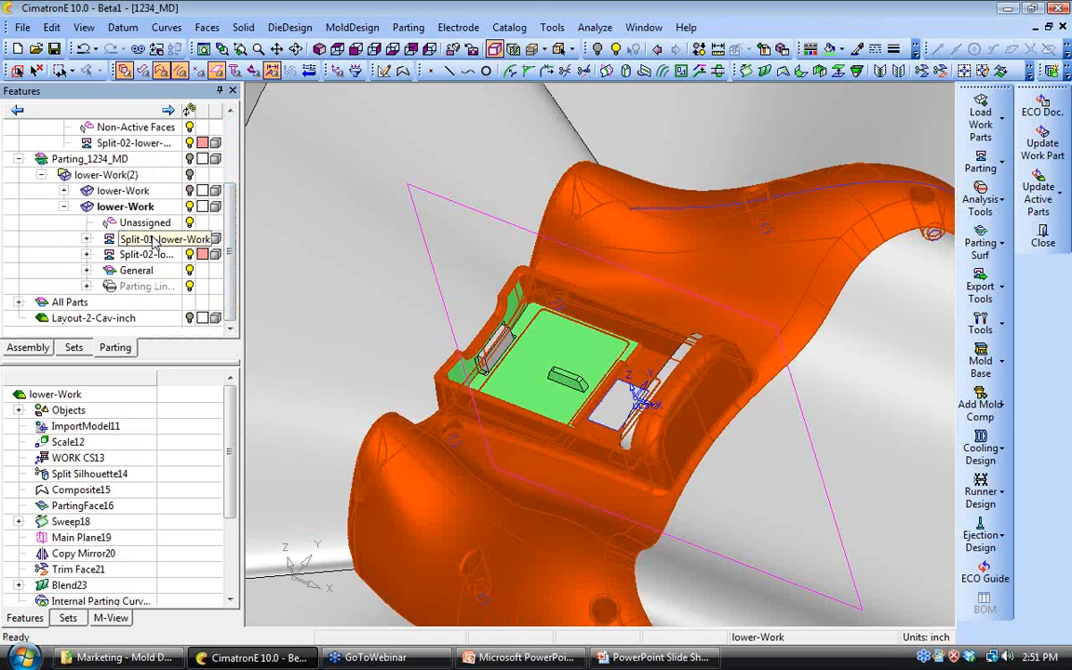
right_click(155, 244)
left_click(210, 308)
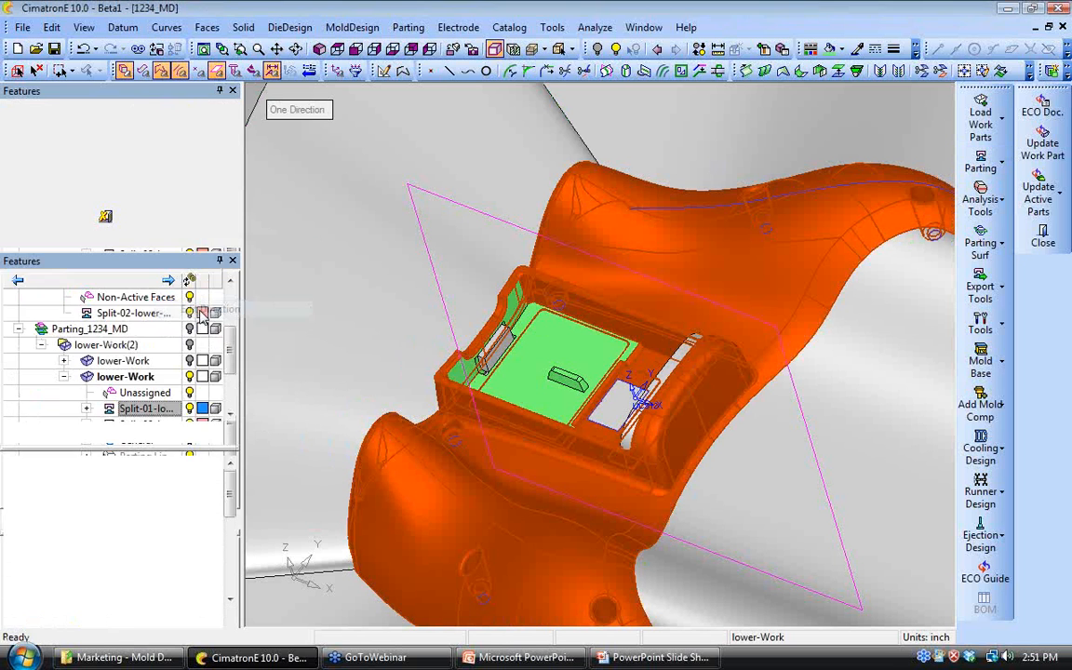
left_click(280, 158)
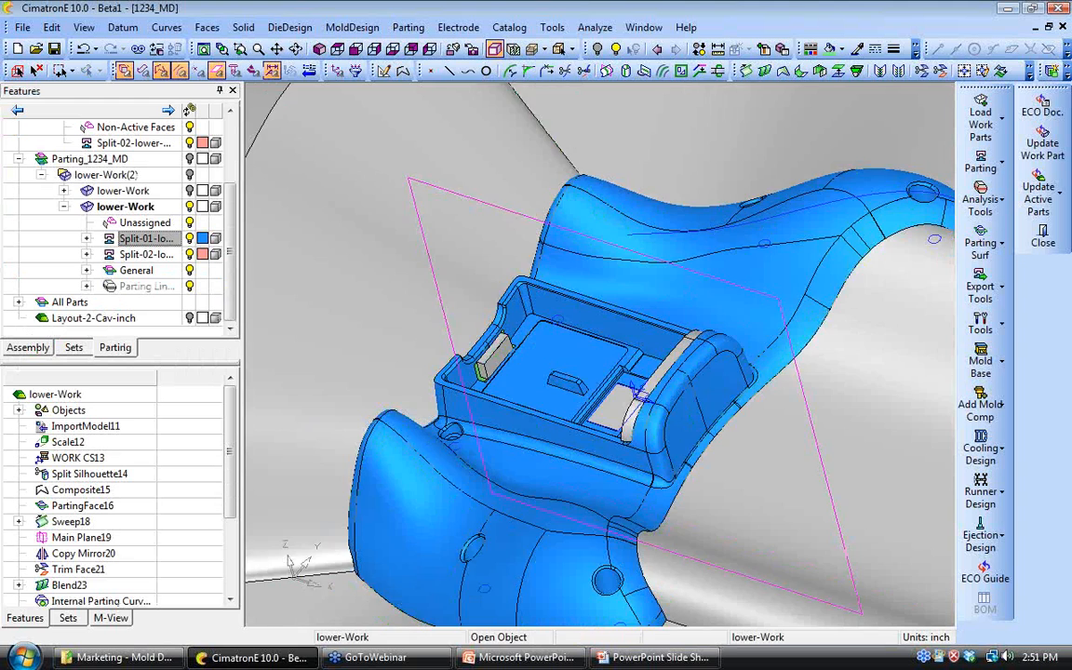
Step: Edit the Split-02 direction of the active lower-Work part and assign the remaining new faces on its inner side by auto selection
left_click_drag(578, 372, 485, 432, "ctrl")
right_click_drag(486, 433, 512, 453, "ctrl")
middle_click_drag(518, 470, 556, 462, "ctrl")
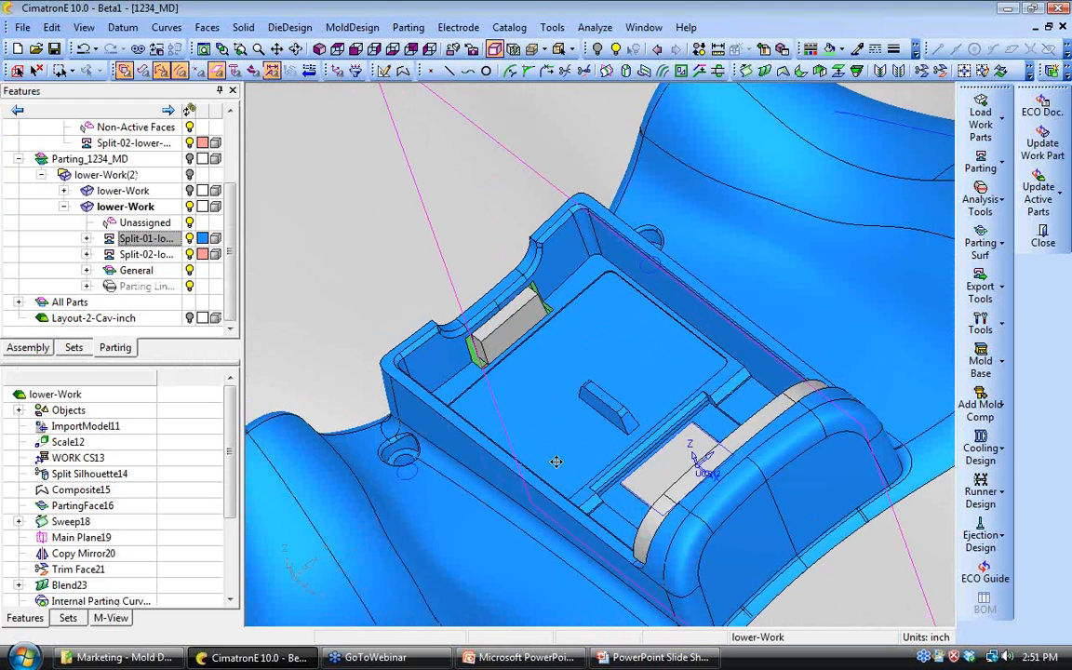
right_click_drag(556, 462, 525, 411, "ctrl")
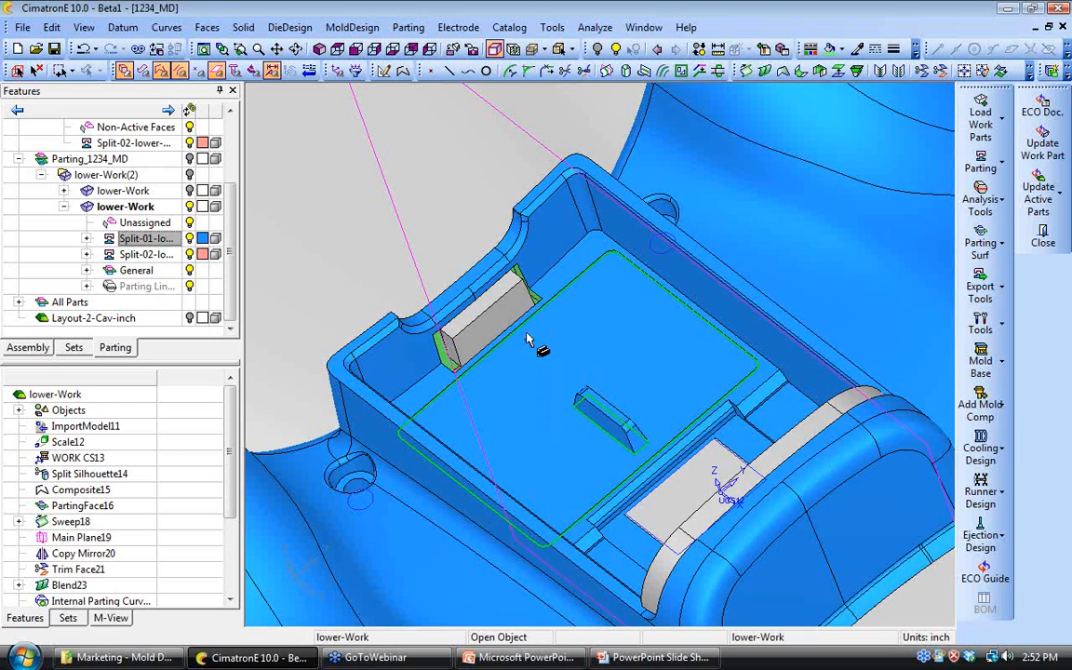
middle_click_drag(528, 337, 531, 319)
right_click_drag(530, 319, 521, 470, "ctrl")
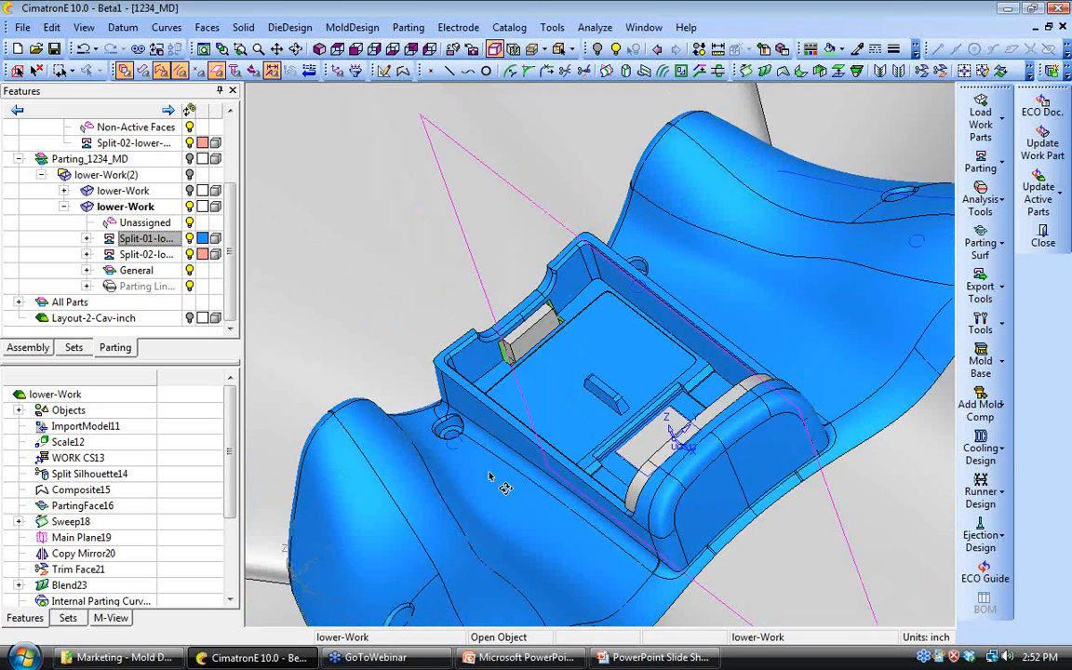
left_click_drag(491, 476, 418, 176, "ctrl")
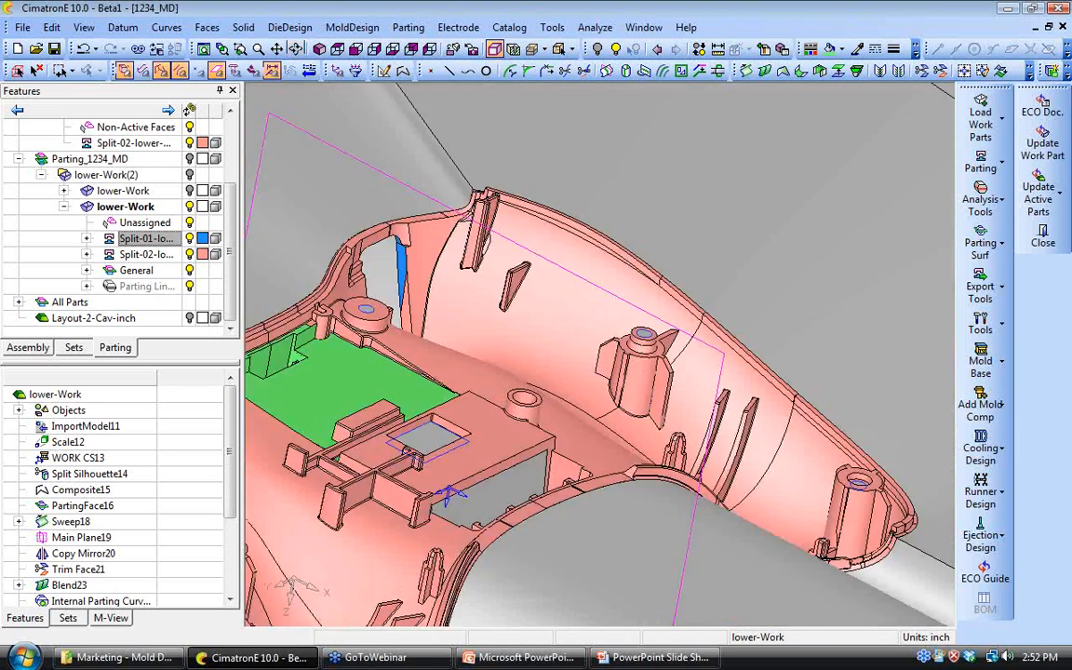
middle_click_drag(419, 233, 542, 188, "ctrl")
right_click(146, 258)
left_click(212, 332)
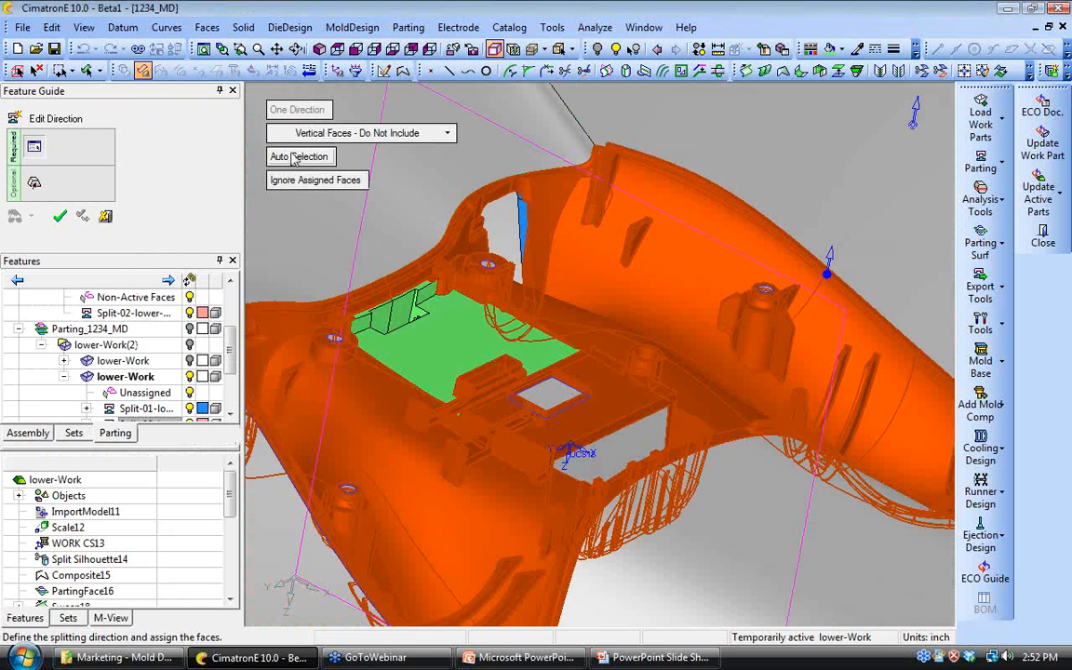
left_click(292, 158)
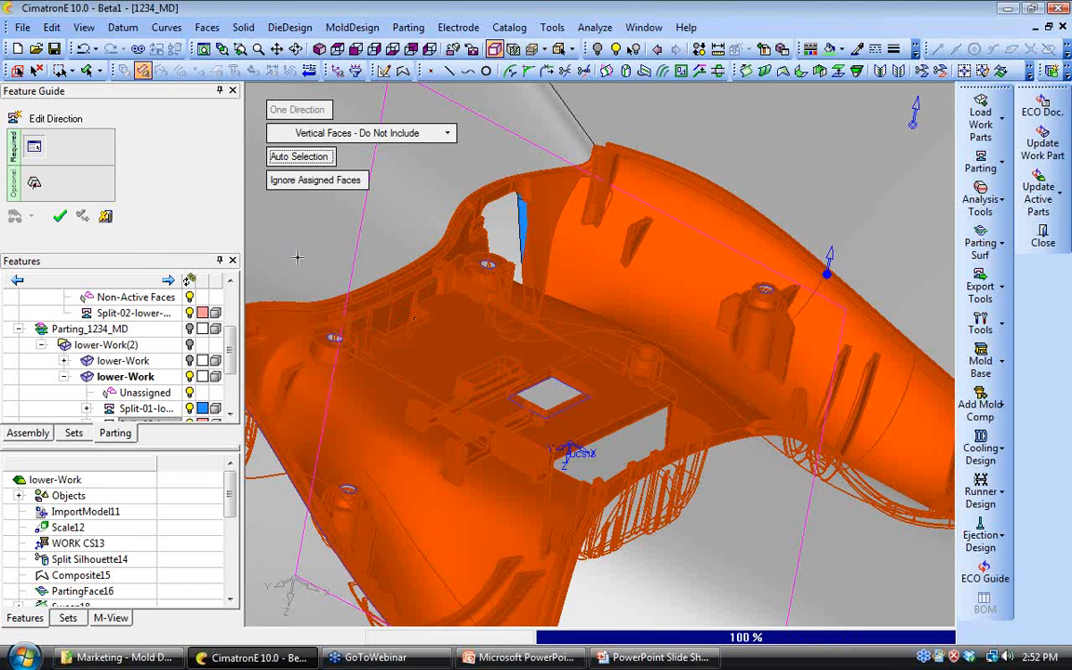
left_click(59, 218)
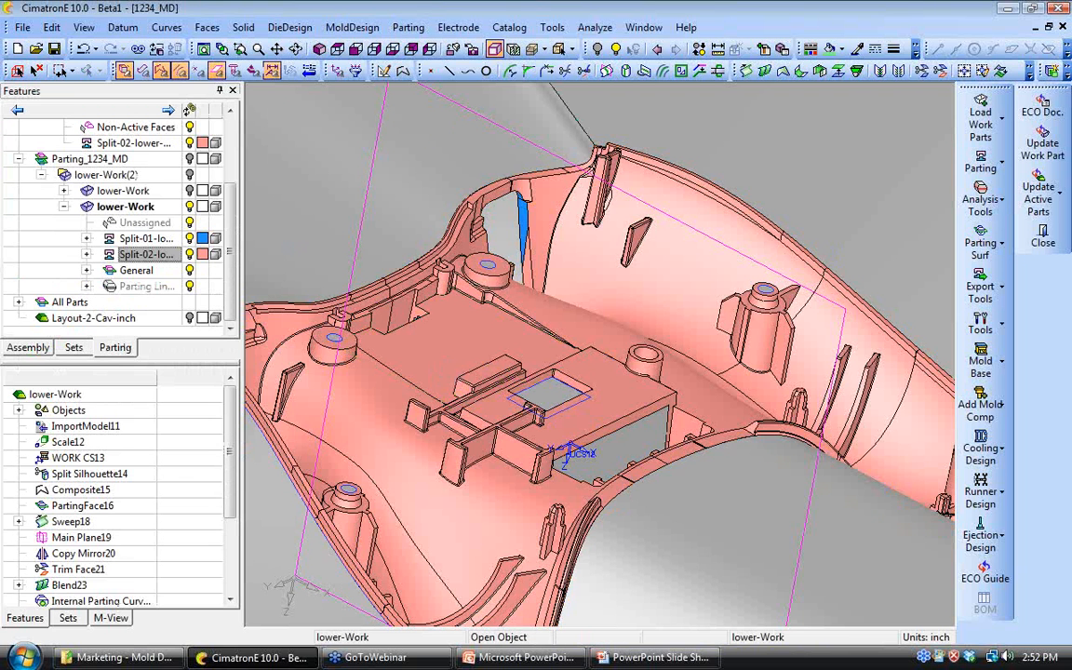
Step: Remove the geometry of the old shut-off block at the opening in the pocket's side wall
middle_click_drag(596, 308, 521, 502)
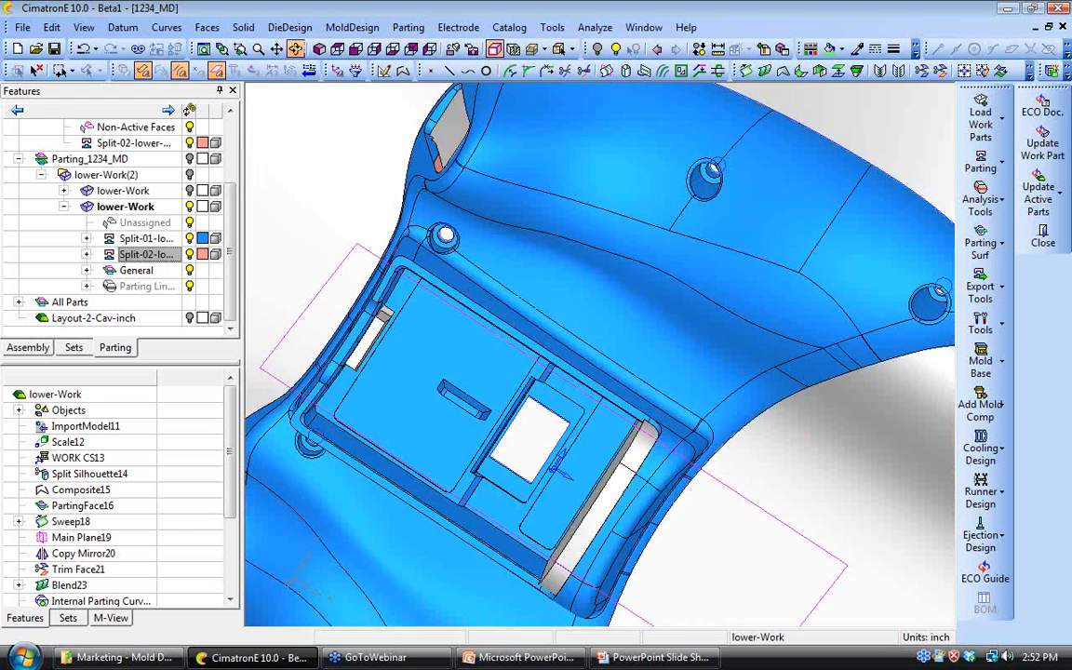
middle_click_drag(559, 468, 549, 586)
right_click(549, 586)
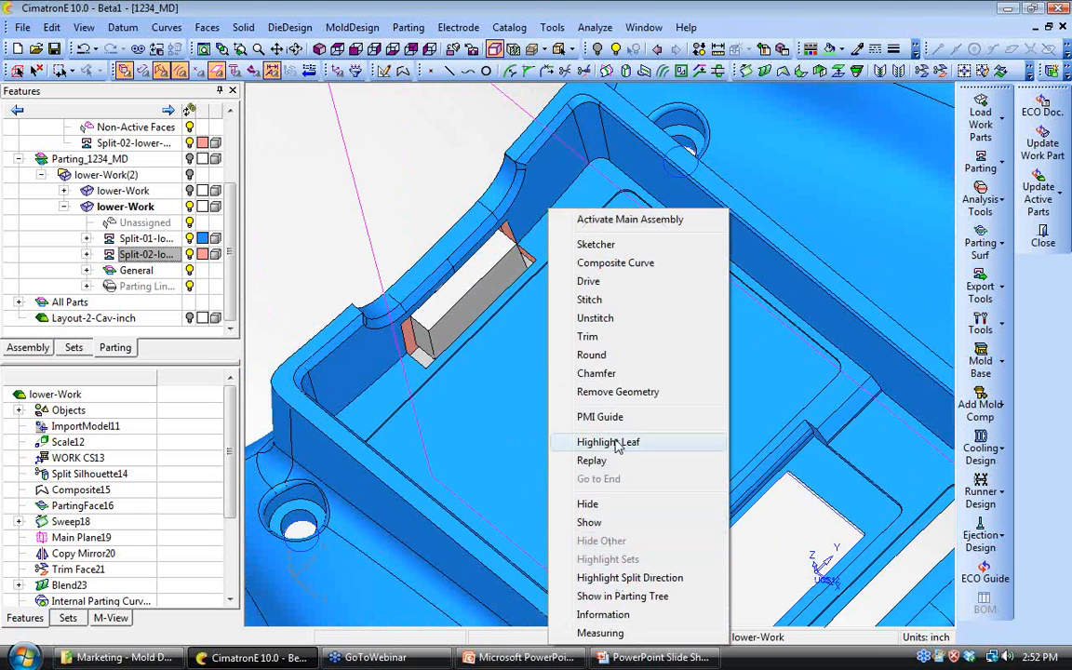
left_click(566, 392)
left_click(460, 316)
middle_click_drag(464, 314, 410, 359)
left_click(60, 217)
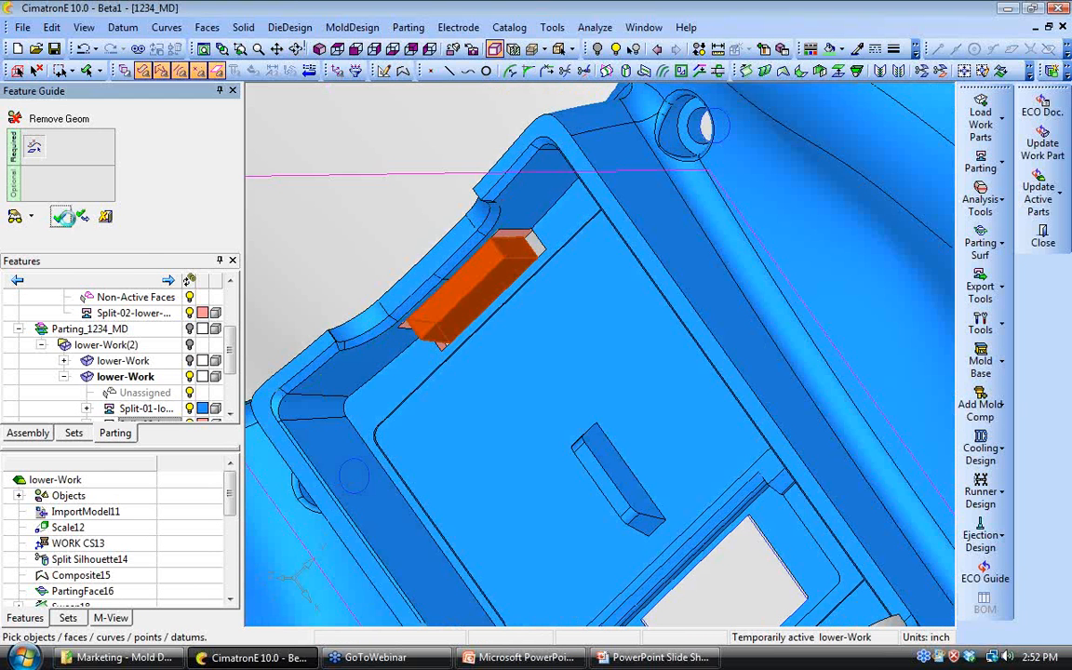
Step: Hide the Split-01 faces and unstitch the flat pocket floor and the frame faces around the side-wall opening as a group
middle_click_drag(517, 458, 547, 378)
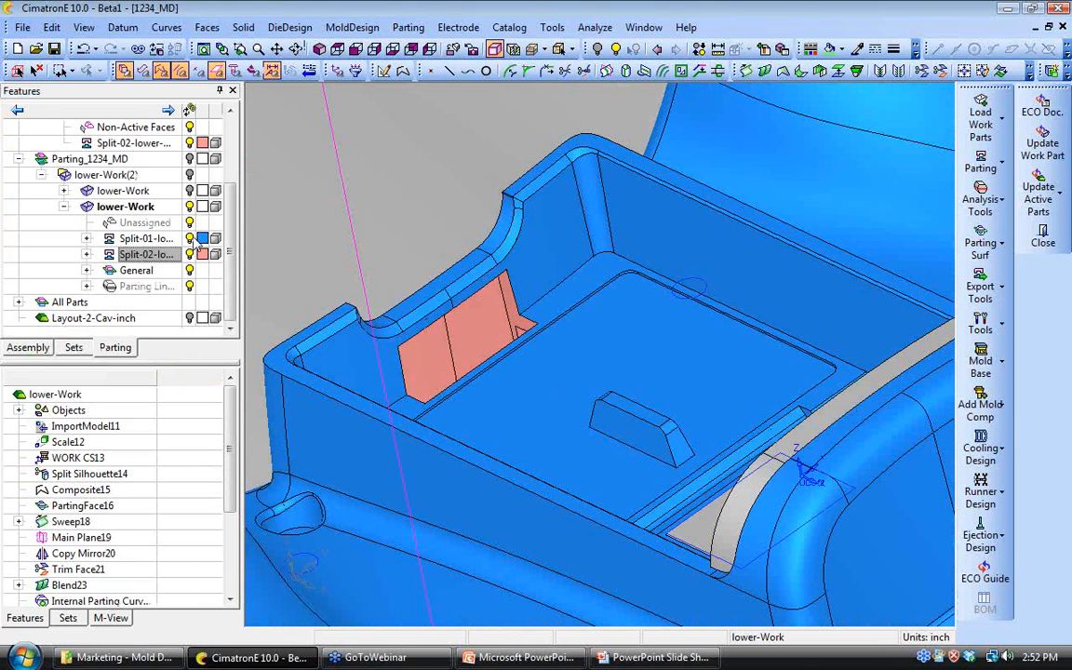
left_click(168, 239)
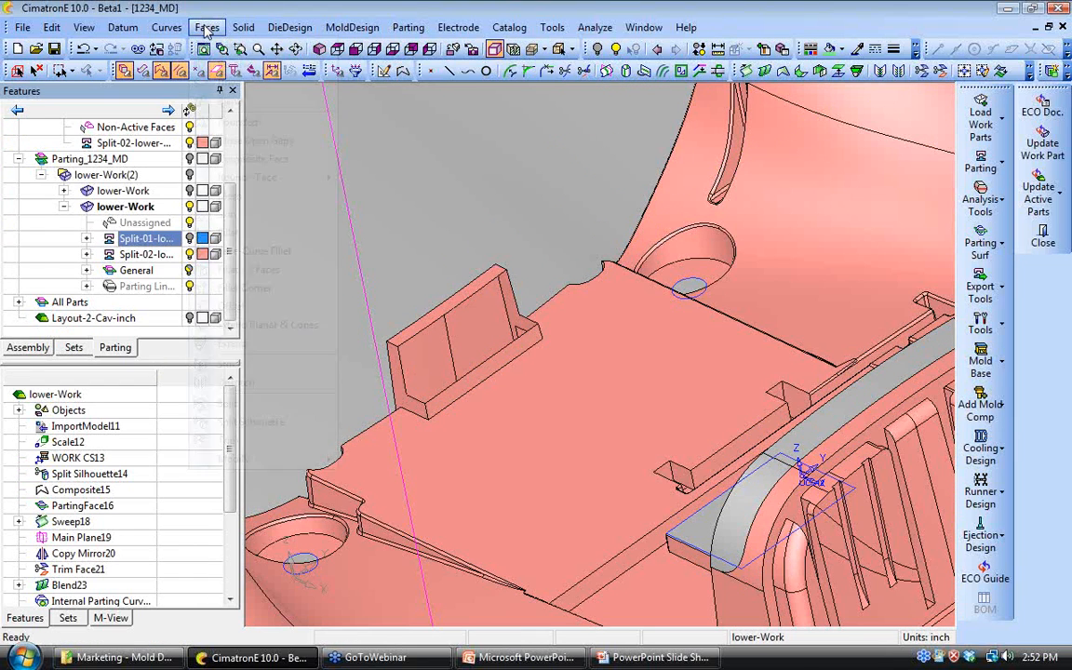
left_click(207, 28)
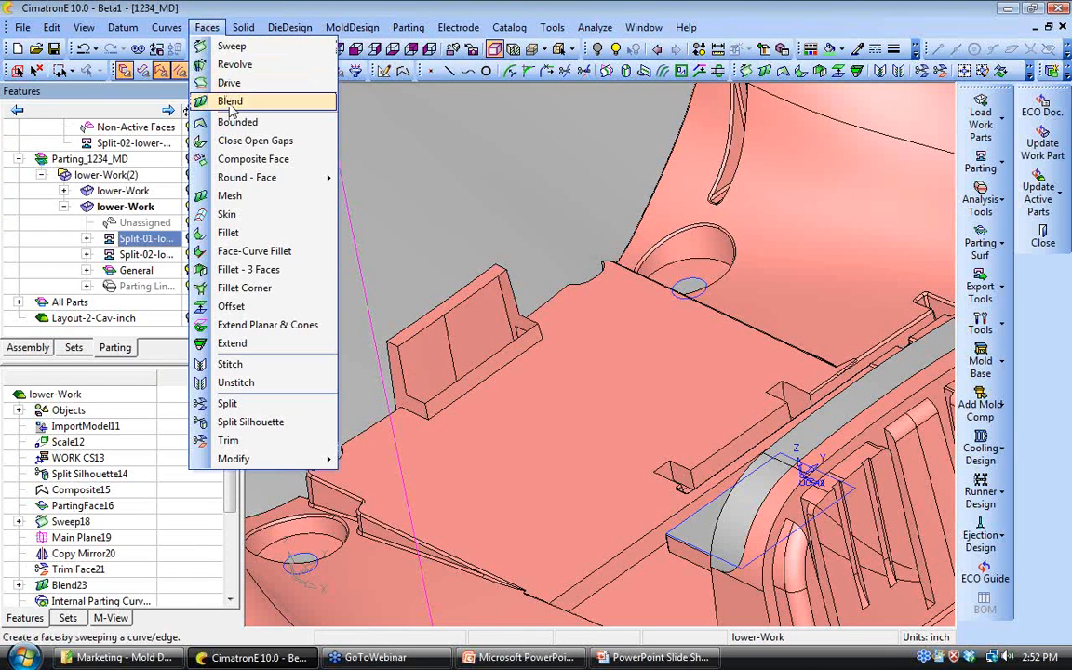
left_click(253, 383)
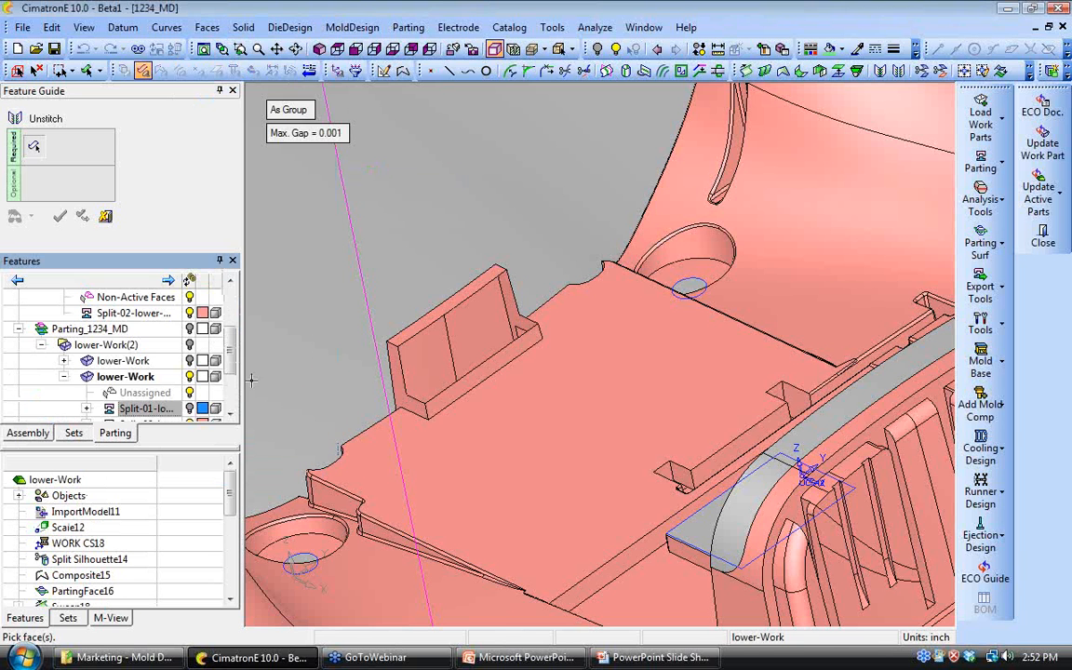
left_click(437, 473)
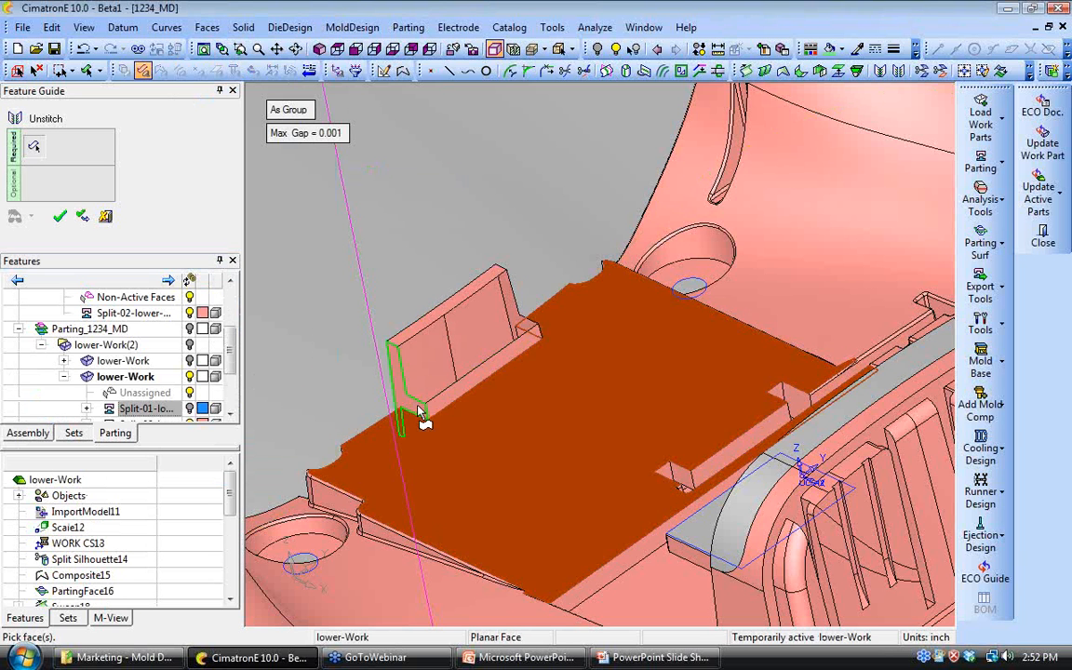
left_click(447, 312)
left_click_drag(527, 354, 526, 381, "ctrl")
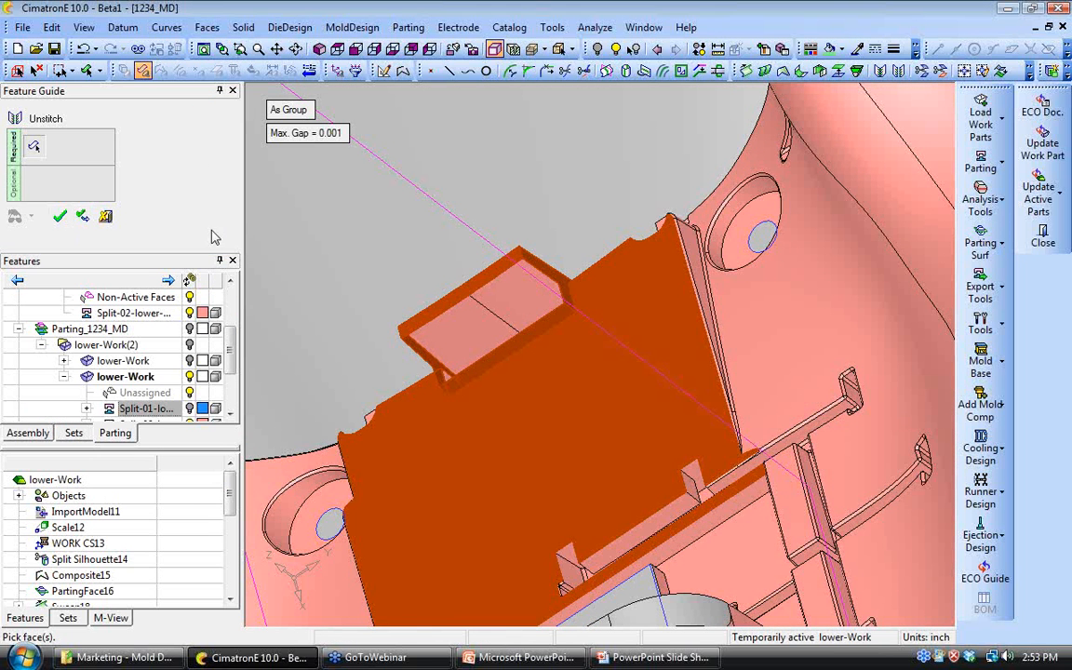
left_click(735, 295)
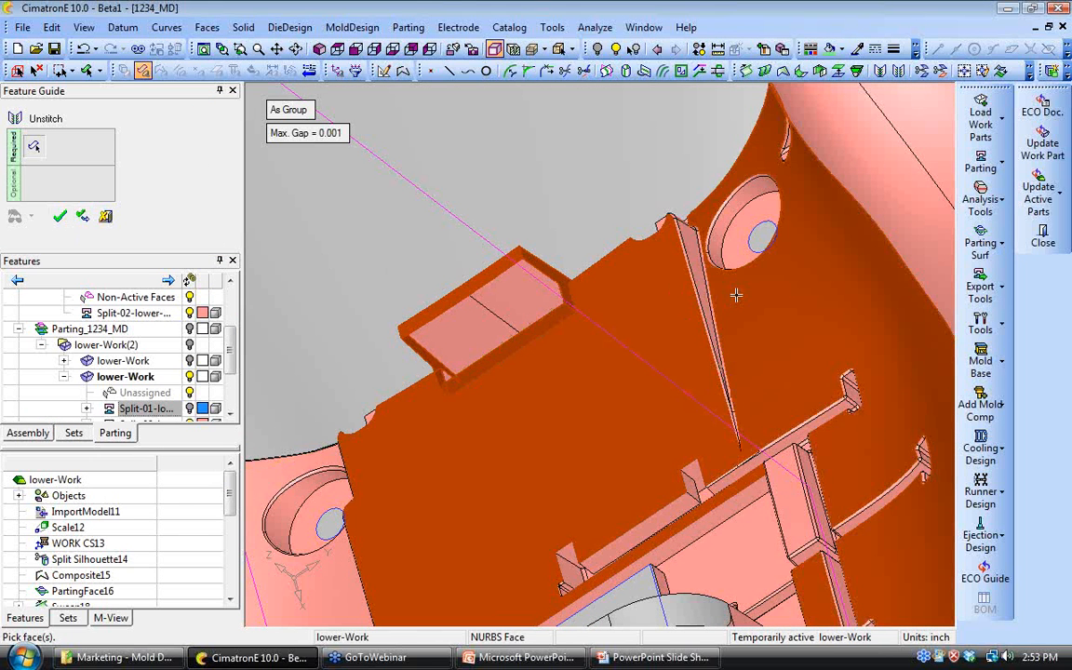
left_click(736, 295)
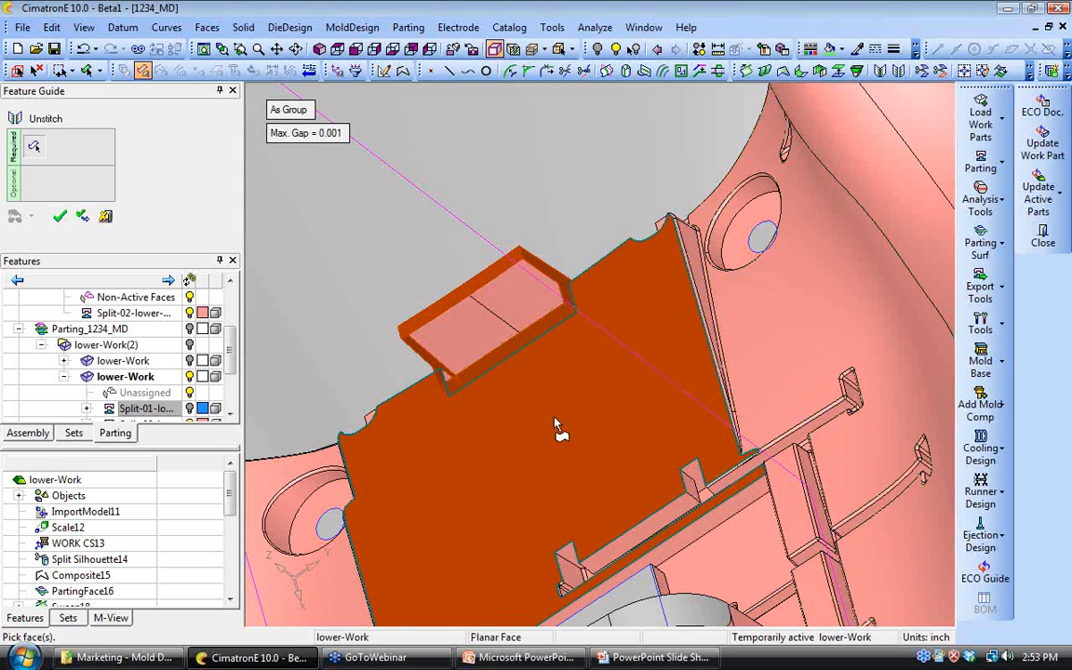
scroll(563, 442, "down", 2)
left_click_drag(562, 442, 577, 381, "ctrl")
left_click(60, 216)
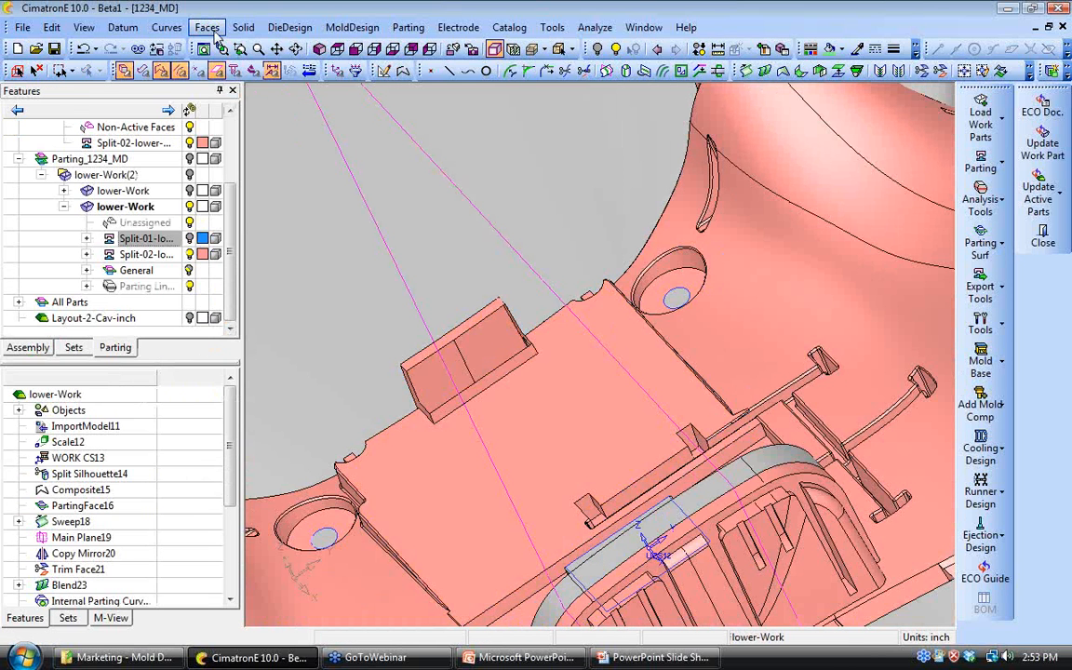
Step: Close the open gap along the edge loop of the side-wall opening with new faces, keeping Merge Adjacent Faces on
left_click(206, 27)
left_click(249, 142)
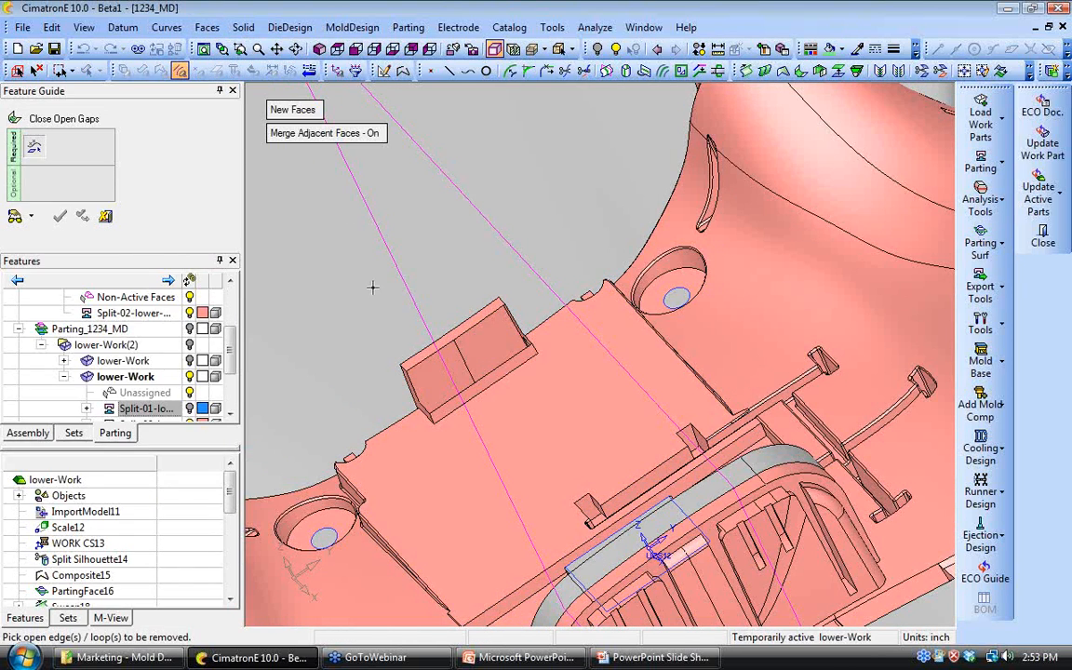
left_click(420, 364)
left_click_drag(358, 390, 389, 321, "ctrl")
right_click_drag(390, 321, 348, 328, "ctrl")
left_click(59, 216)
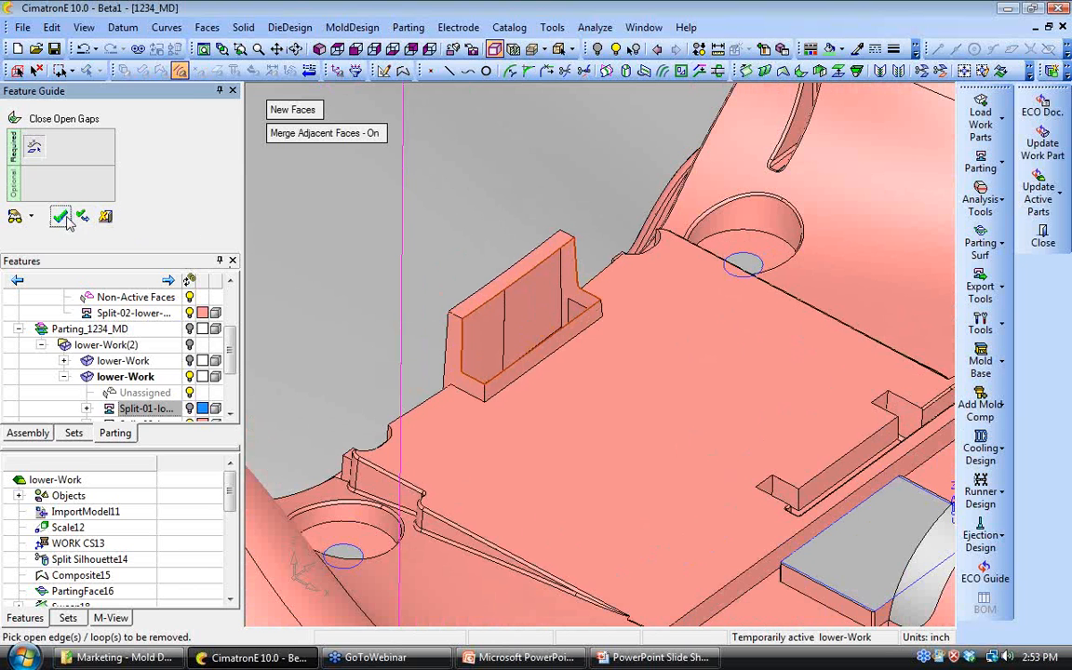
Step: Assign the three new shut-off faces at the side-wall opening with QuickSplit and check the separation
left_click(980, 160)
left_click(885, 160)
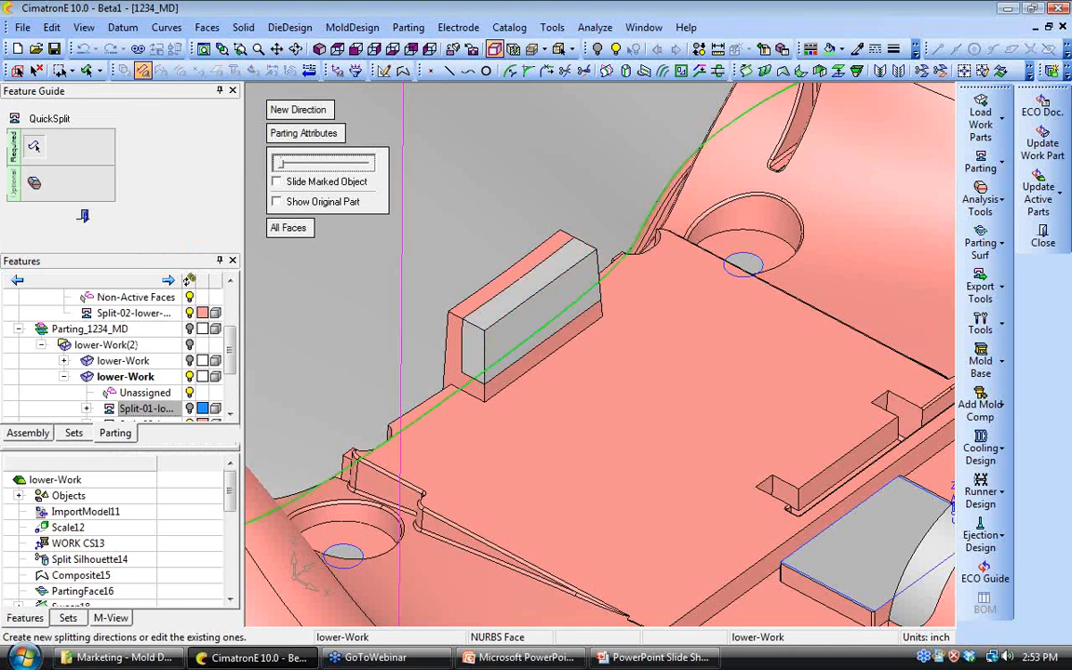
scroll(601, 354, "down", 3)
left_click(553, 335)
left_click(515, 344)
left_click(529, 313)
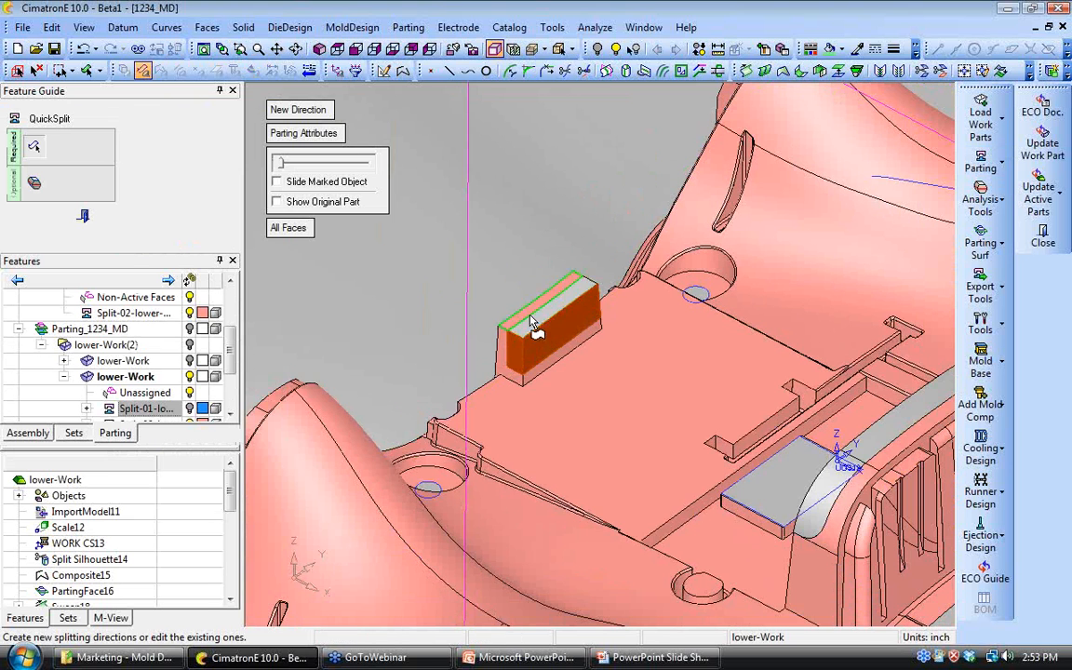
left_click(547, 316)
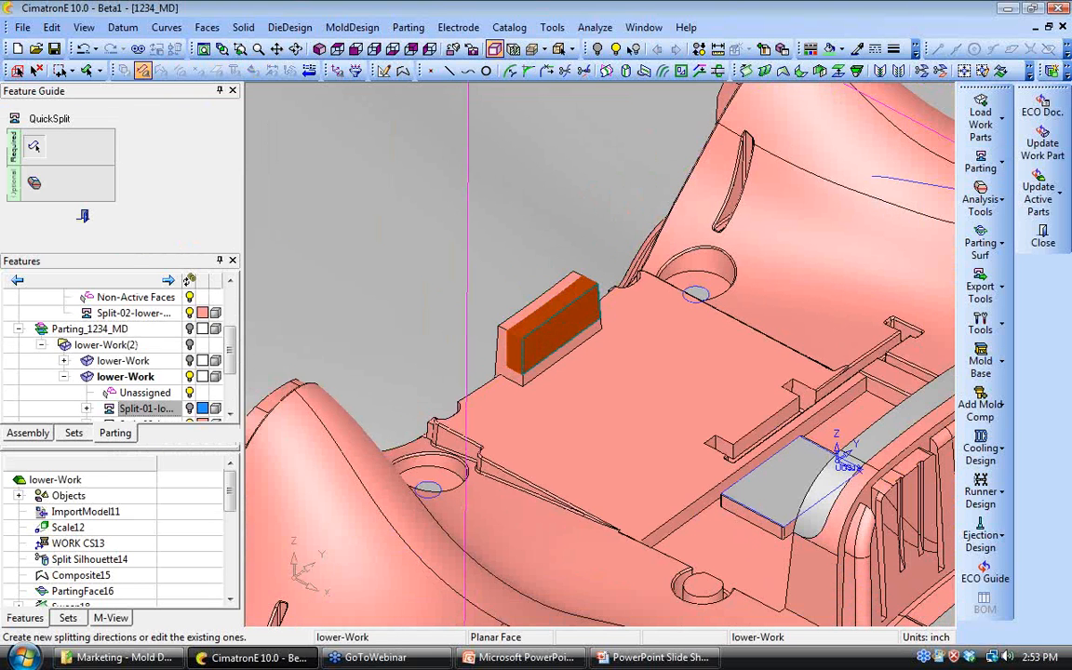
middle_click_drag(558, 307, 460, 337)
middle_click(459, 337)
middle_click_drag(521, 372, 558, 260)
left_click_drag(287, 163, 279, 164)
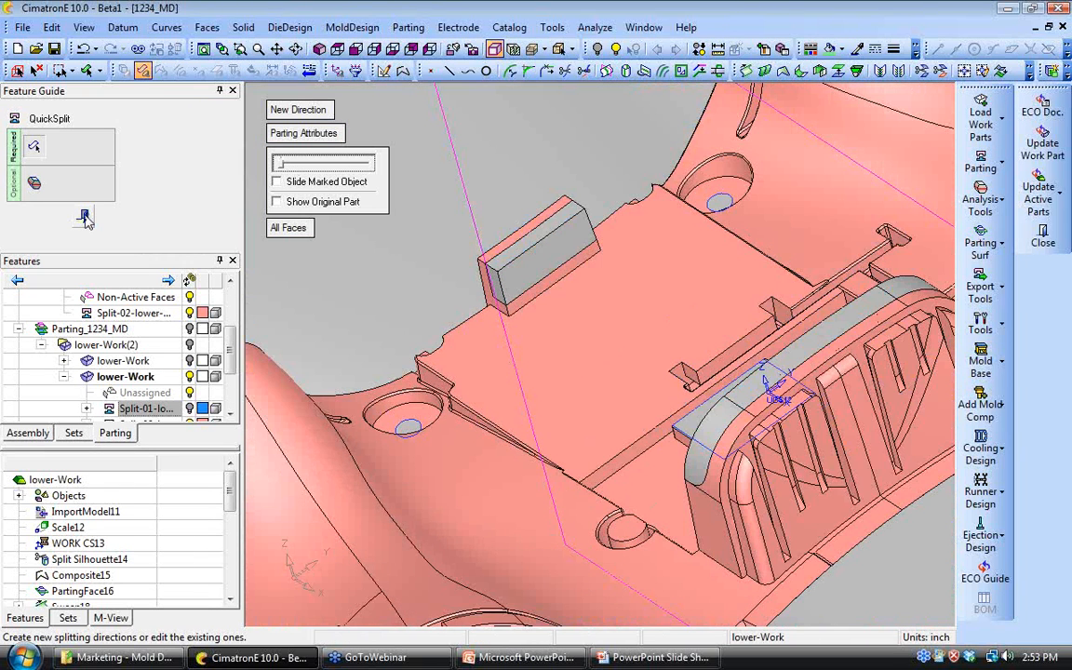
left_click(84, 215)
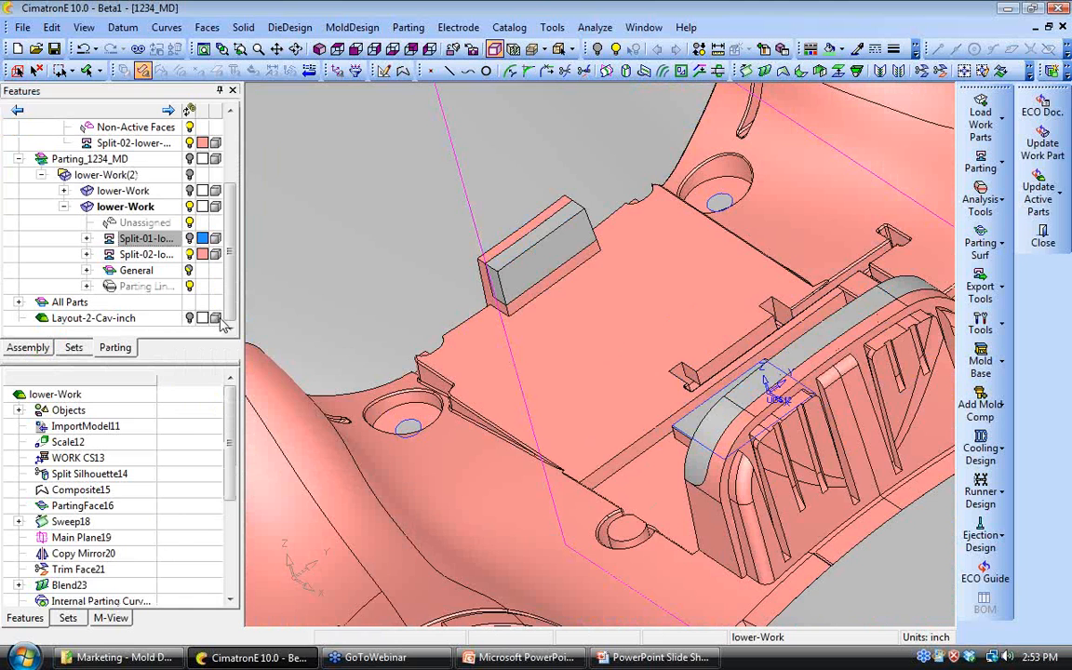
Step: Activate the first Core component under Movable Side_1234_MD in the assembly
middle_click_drag(600, 372, 582, 351)
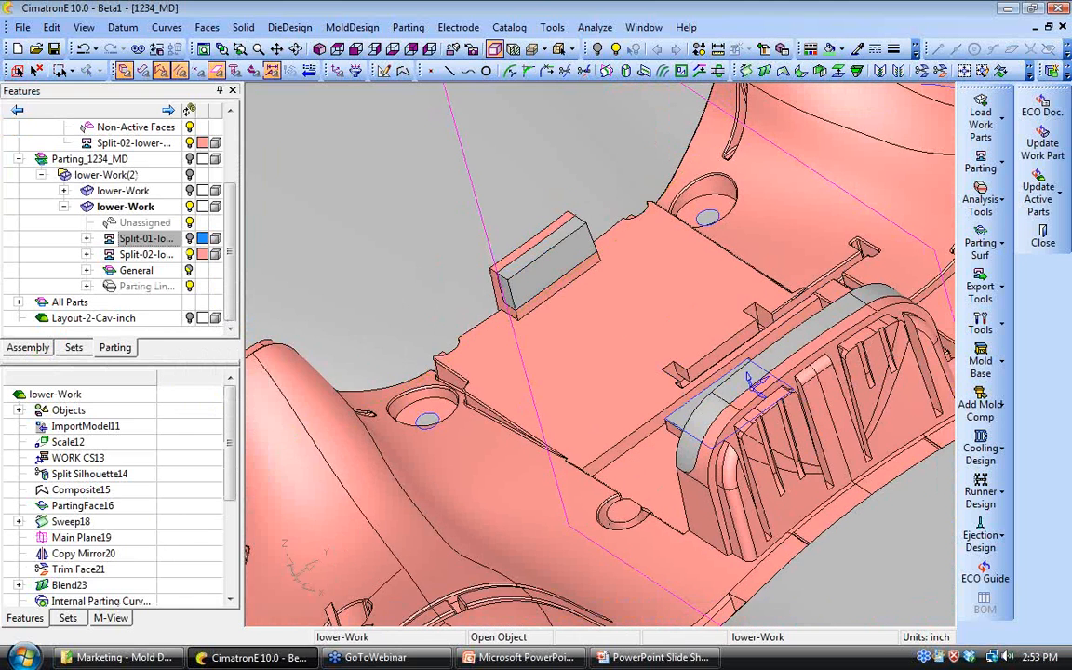
right_click_drag(582, 352, 572, 391, "ctrl")
middle_click_drag(573, 391, 547, 422, "ctrl")
left_click(28, 347)
left_click_drag(231, 295, 232, 225)
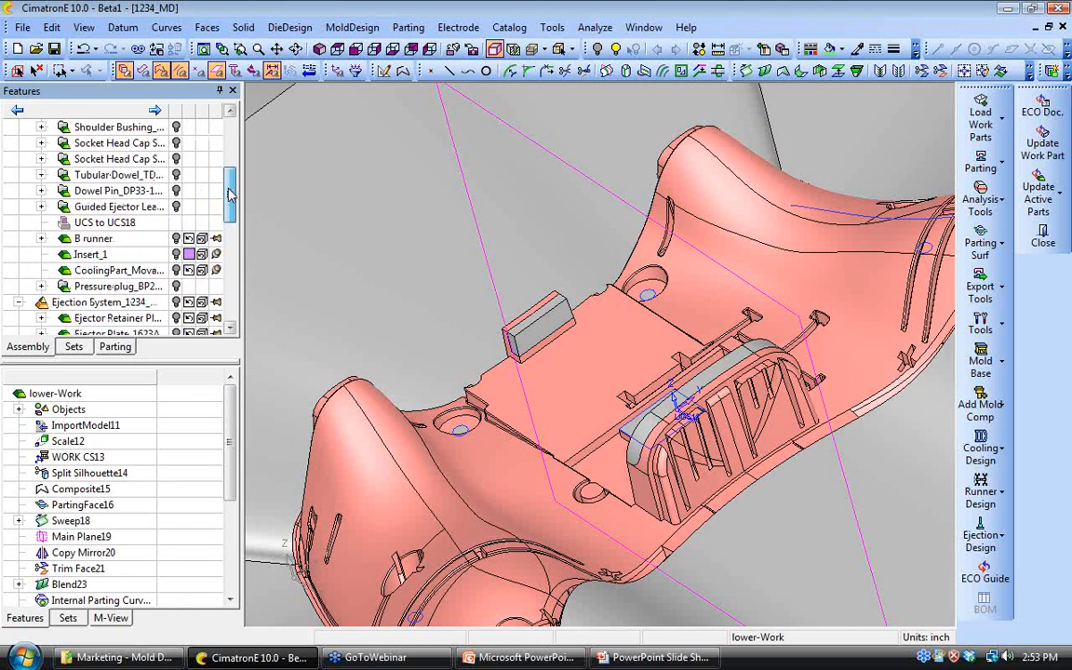
scroll(231, 194, "up", 4)
left_click(124, 177)
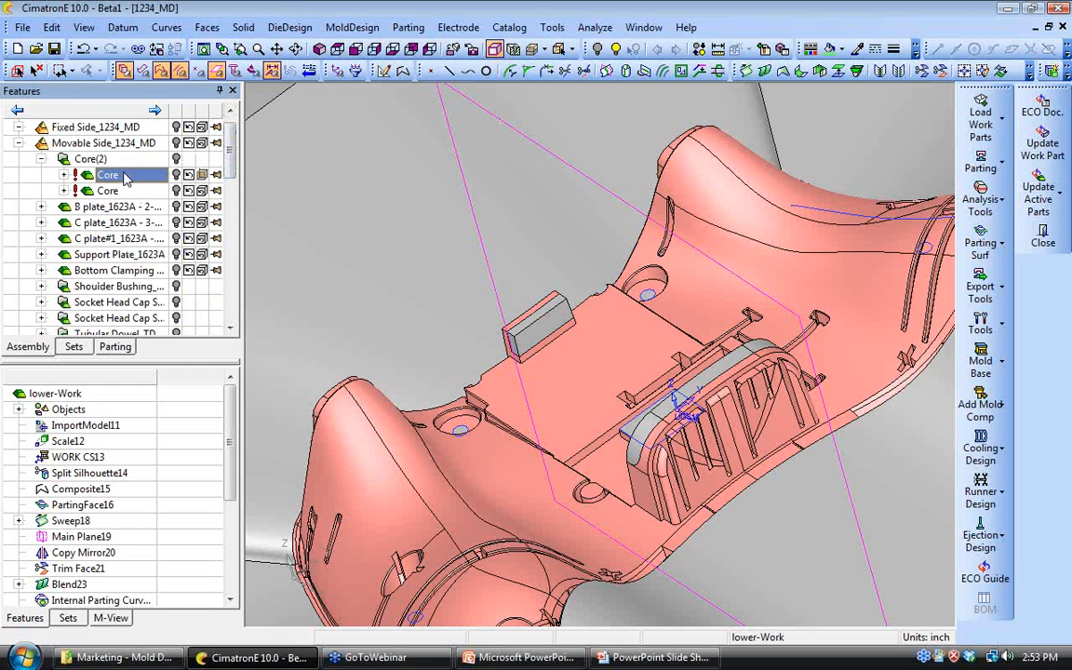
right_click(124, 177)
left_click(170, 182)
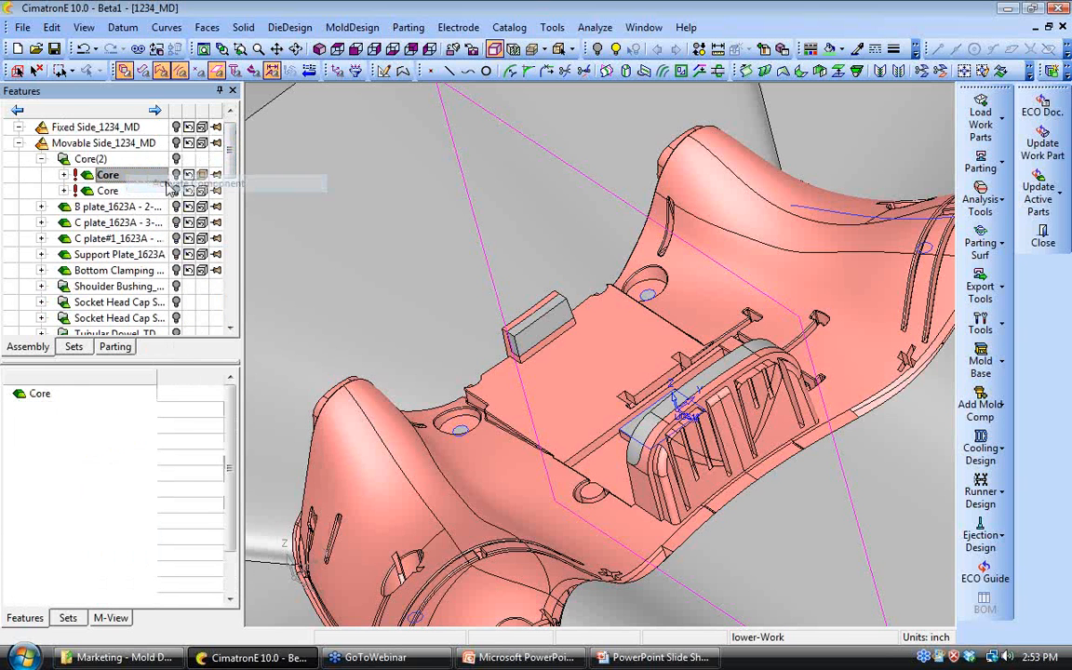
Step: Hide the second lower-Work part under Parting_1234_MD and display the active Core as an opaque shaded solid
scroll(494, 229, "down", 4)
left_click_drag(494, 229, 652, 270, "ctrl")
scroll(73, 586, "down", 2)
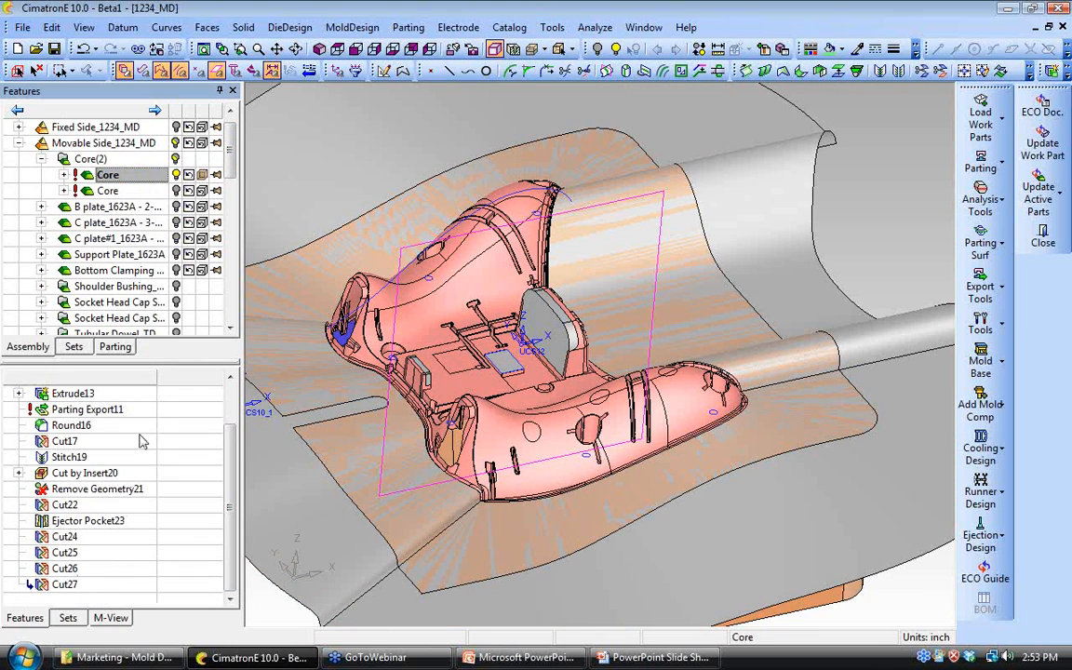
scroll(200, 331, "down", 5)
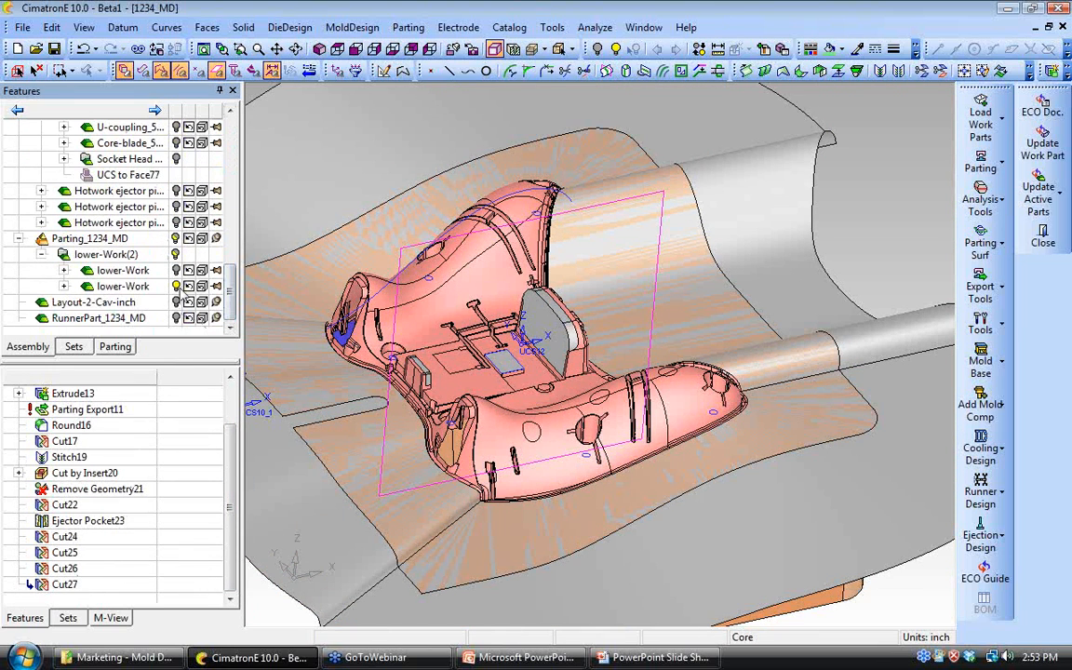
left_click(176, 286)
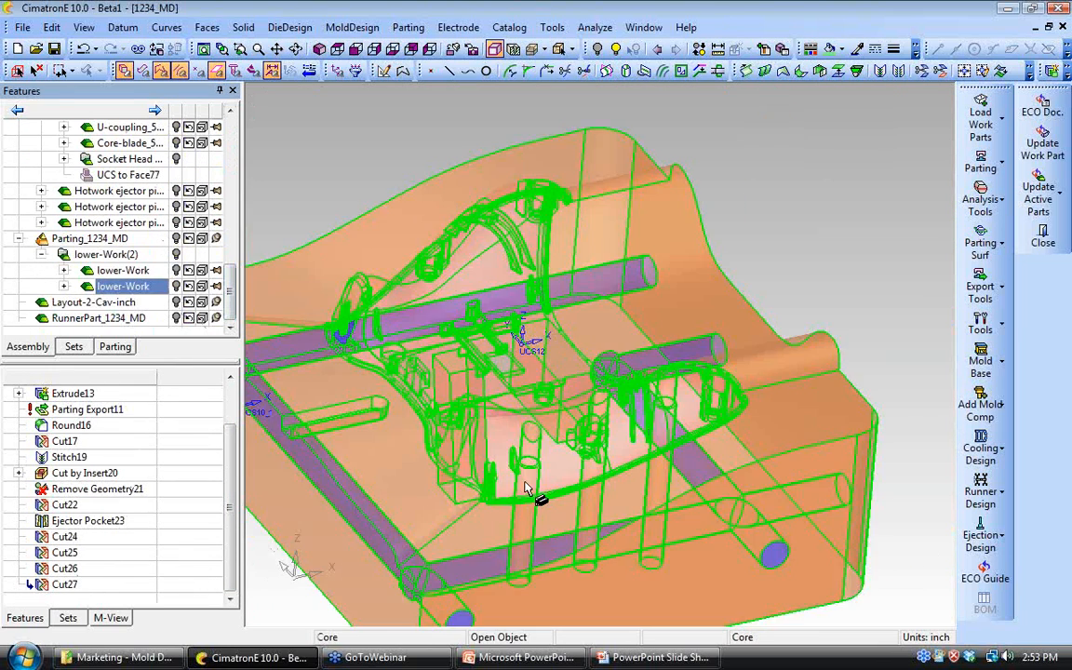
left_click(532, 50)
left_click(532, 56)
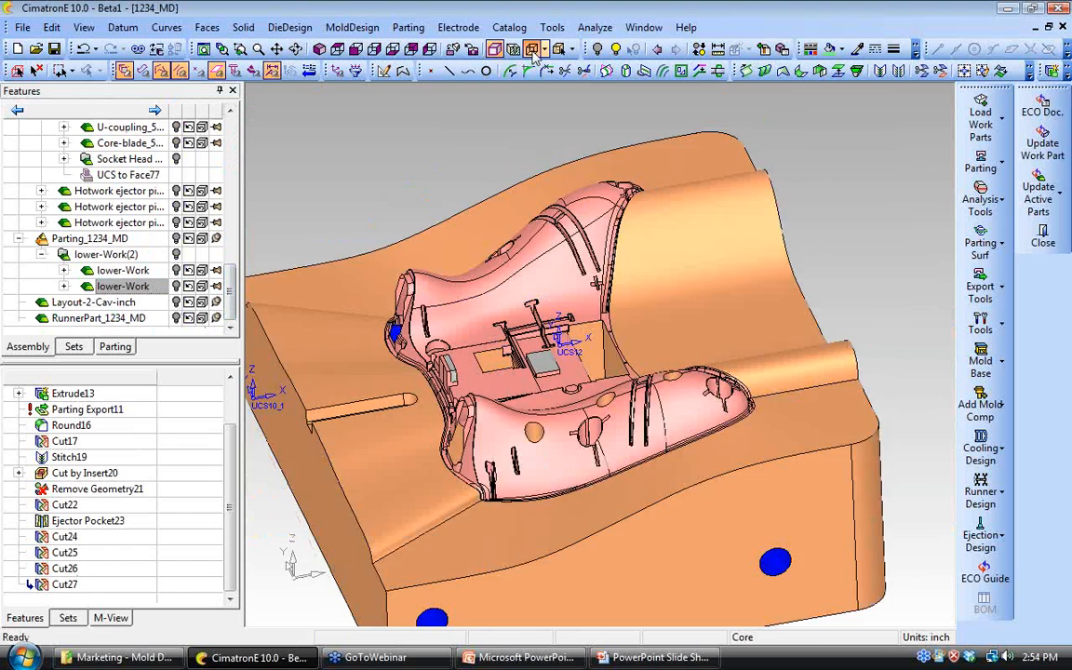
Step: Update the Core's Parting Export11 feature to bring in the changed parting faces
mouse_move(550, 249)
left_mouse_down("ctrl")
mouse_move(547, 200)
mouse_move(465, 200)
left_mouse_up("ctrl")
scroll(658, 510, "up", 6)
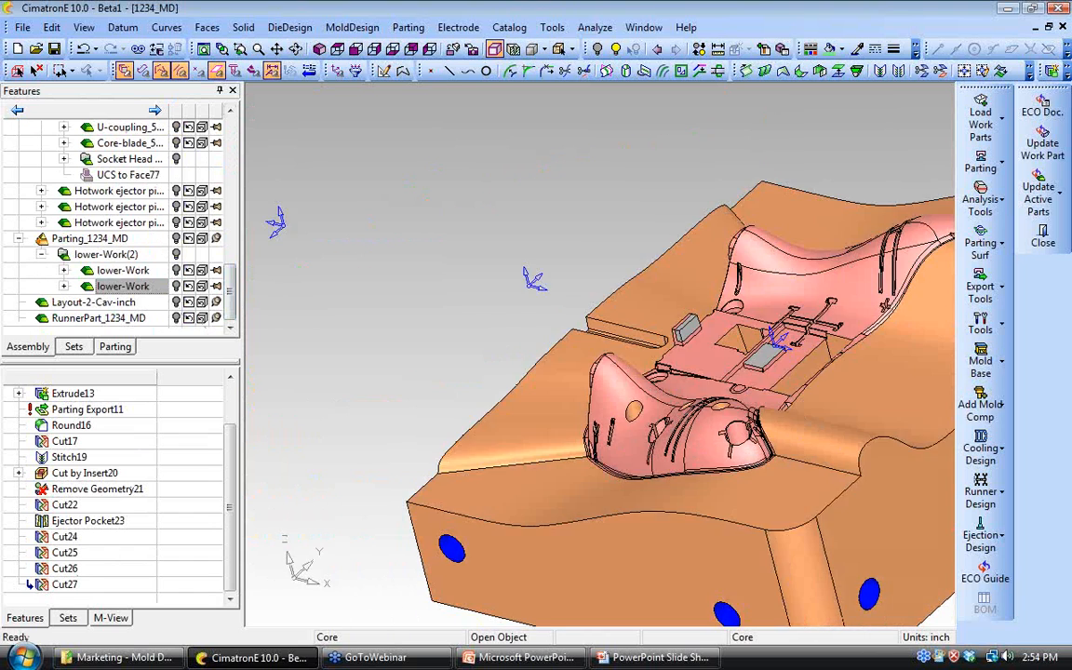
middle_click_drag(601, 373, 368, 428, "ctrl")
left_click_drag(231, 456, 231, 413)
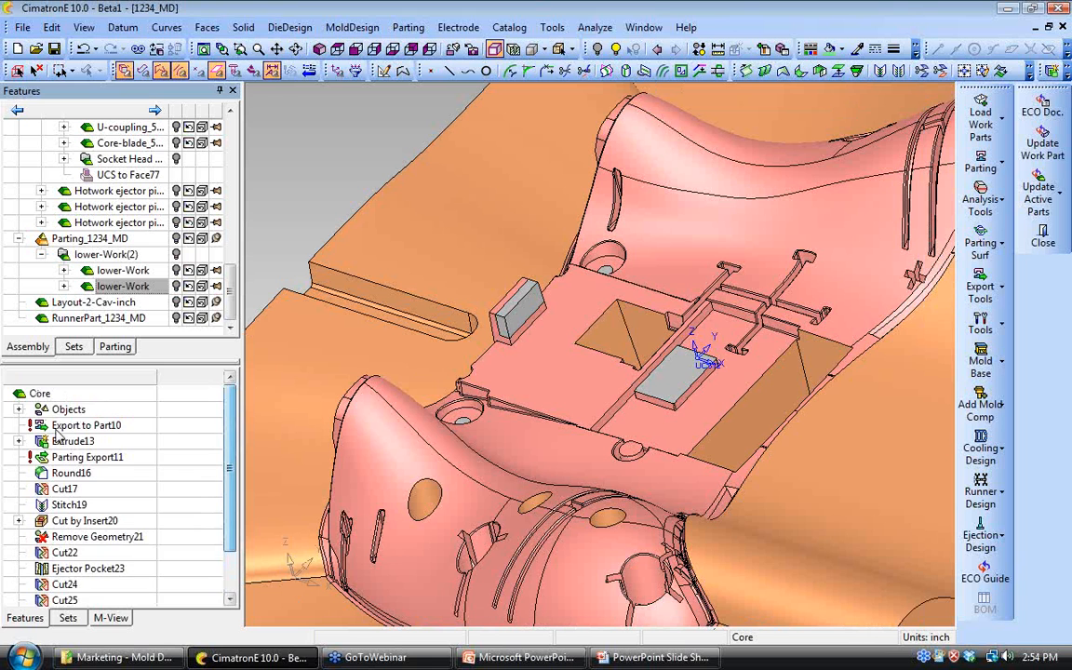
right_click(60, 463)
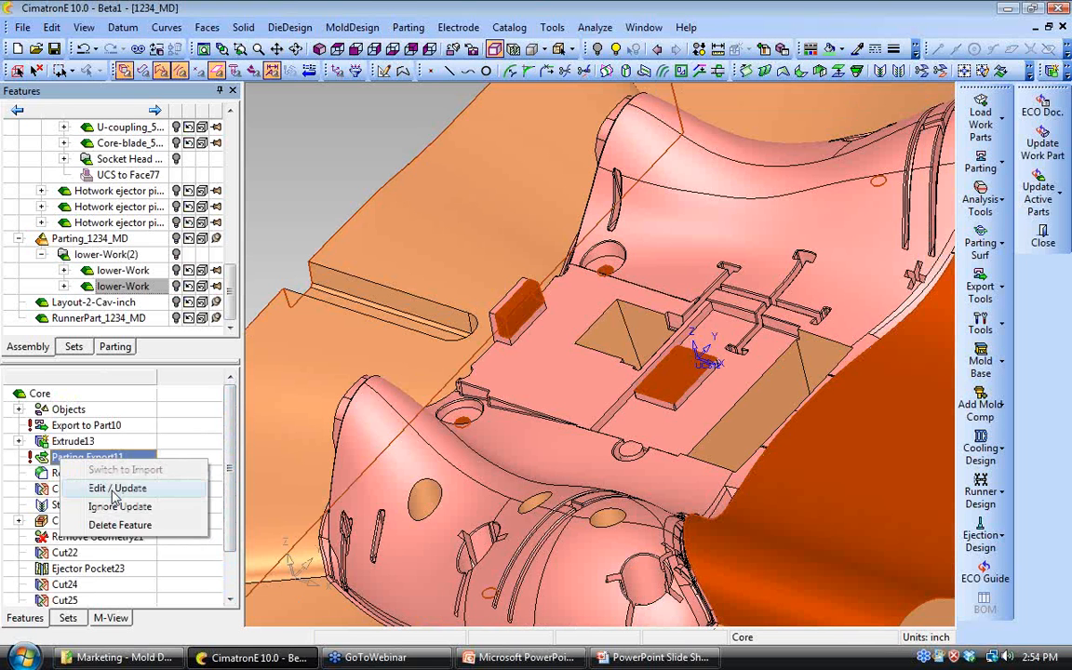
left_click(114, 489)
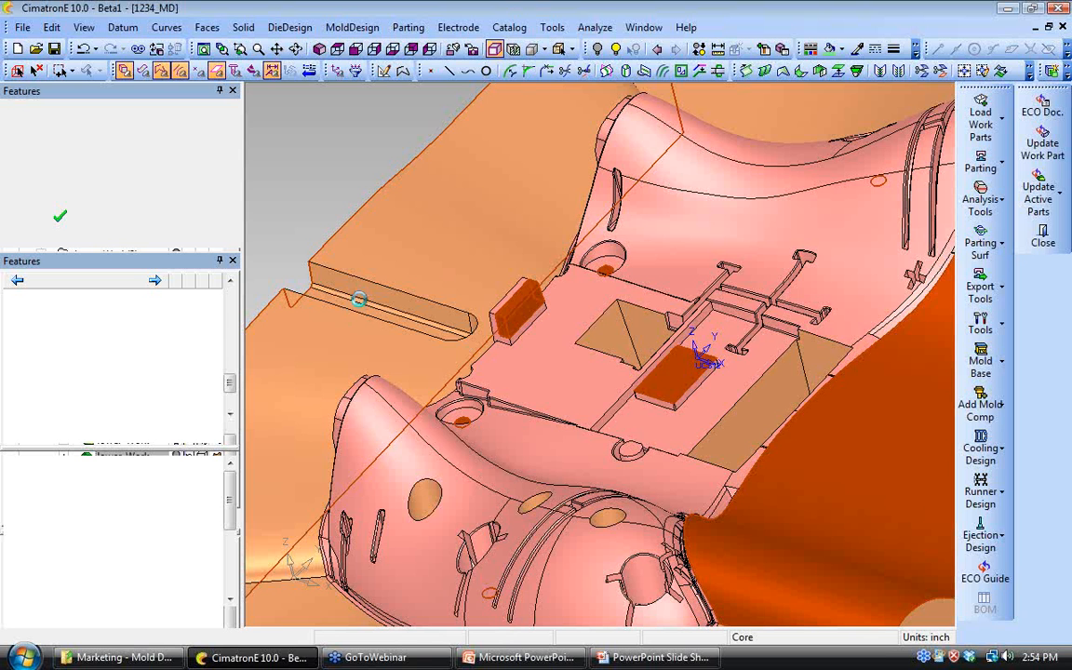
left_click(640, 662)
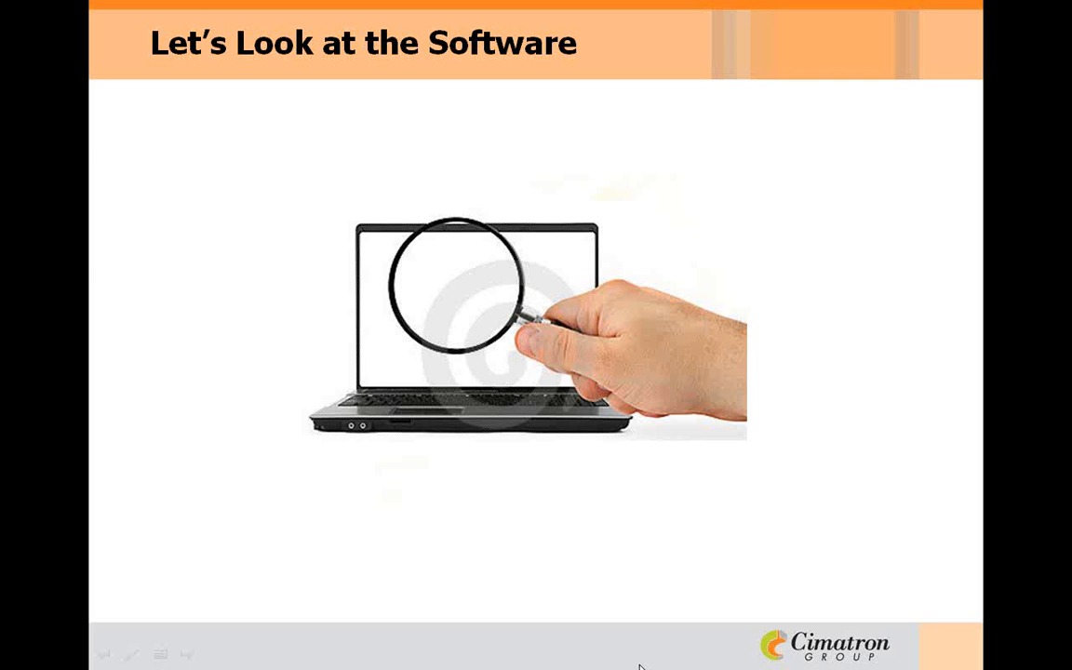
left_click(639, 665)
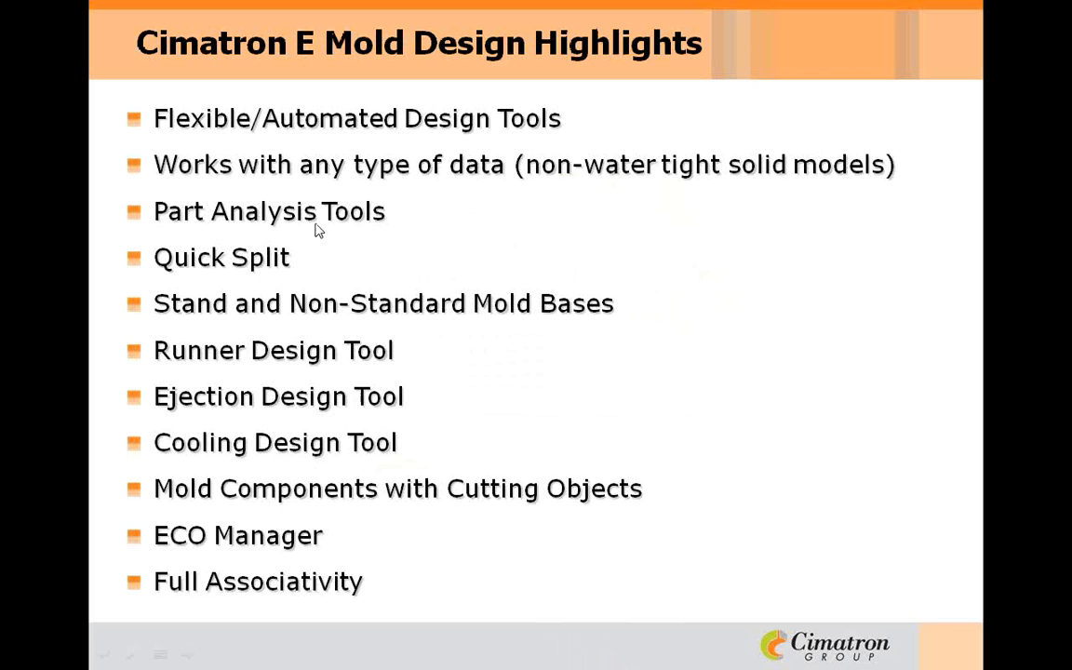
key("alt+Tab")
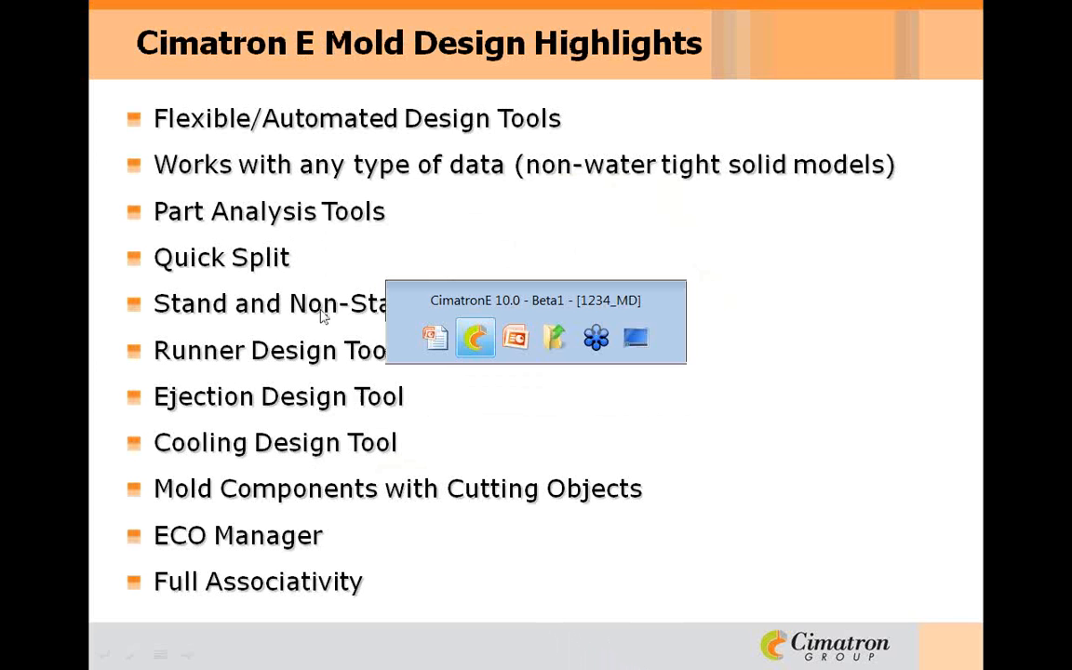